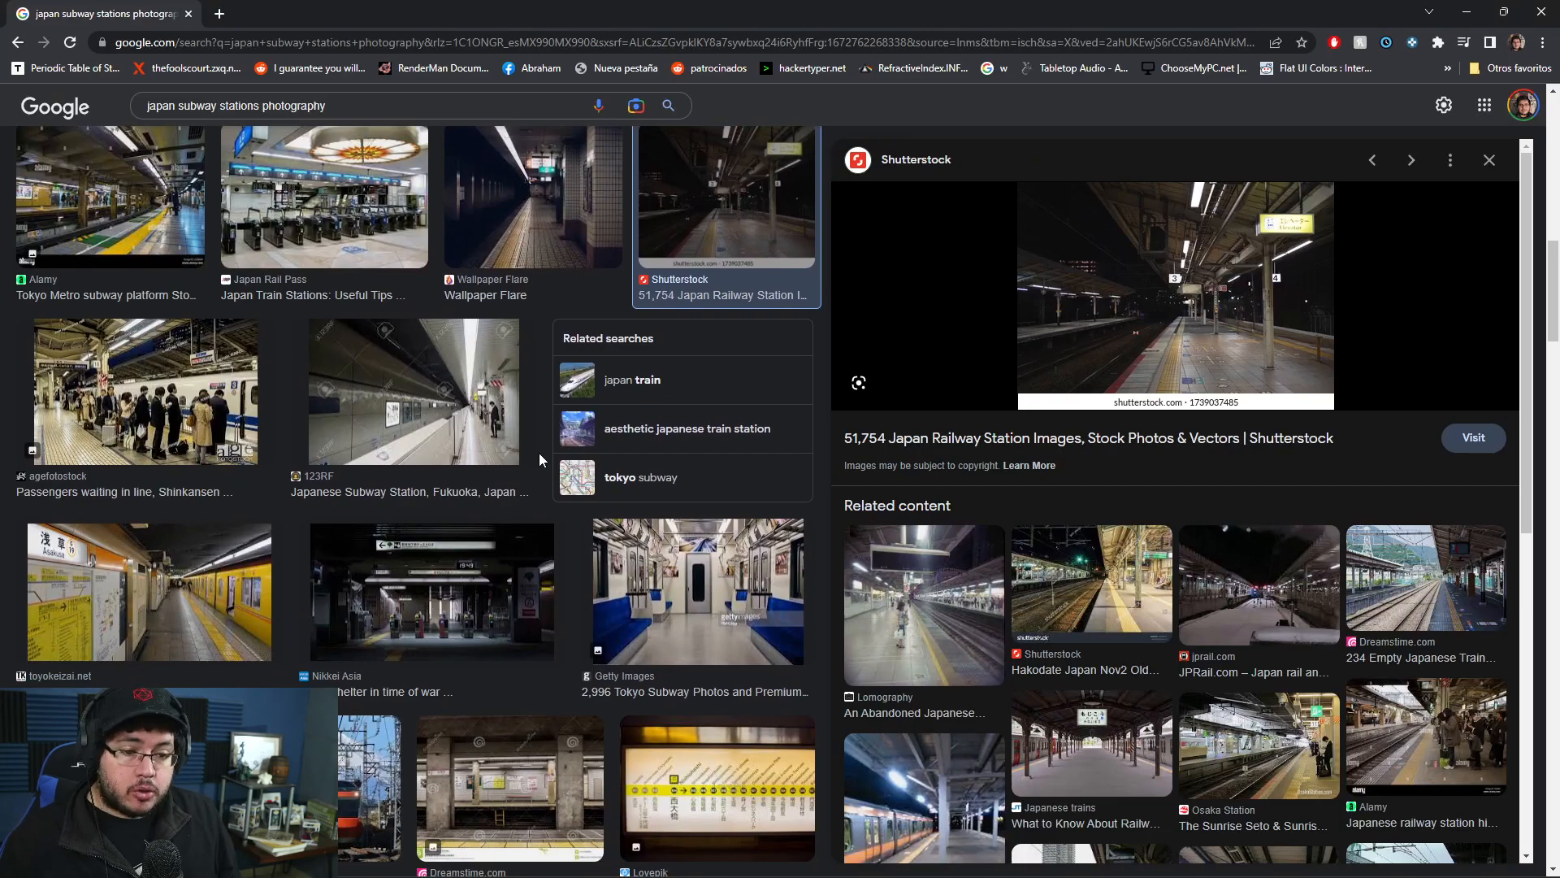
Browse the Japanese subway station photos for reference, previewing the Nikkei Asia ticket gate image.
click(431, 511)
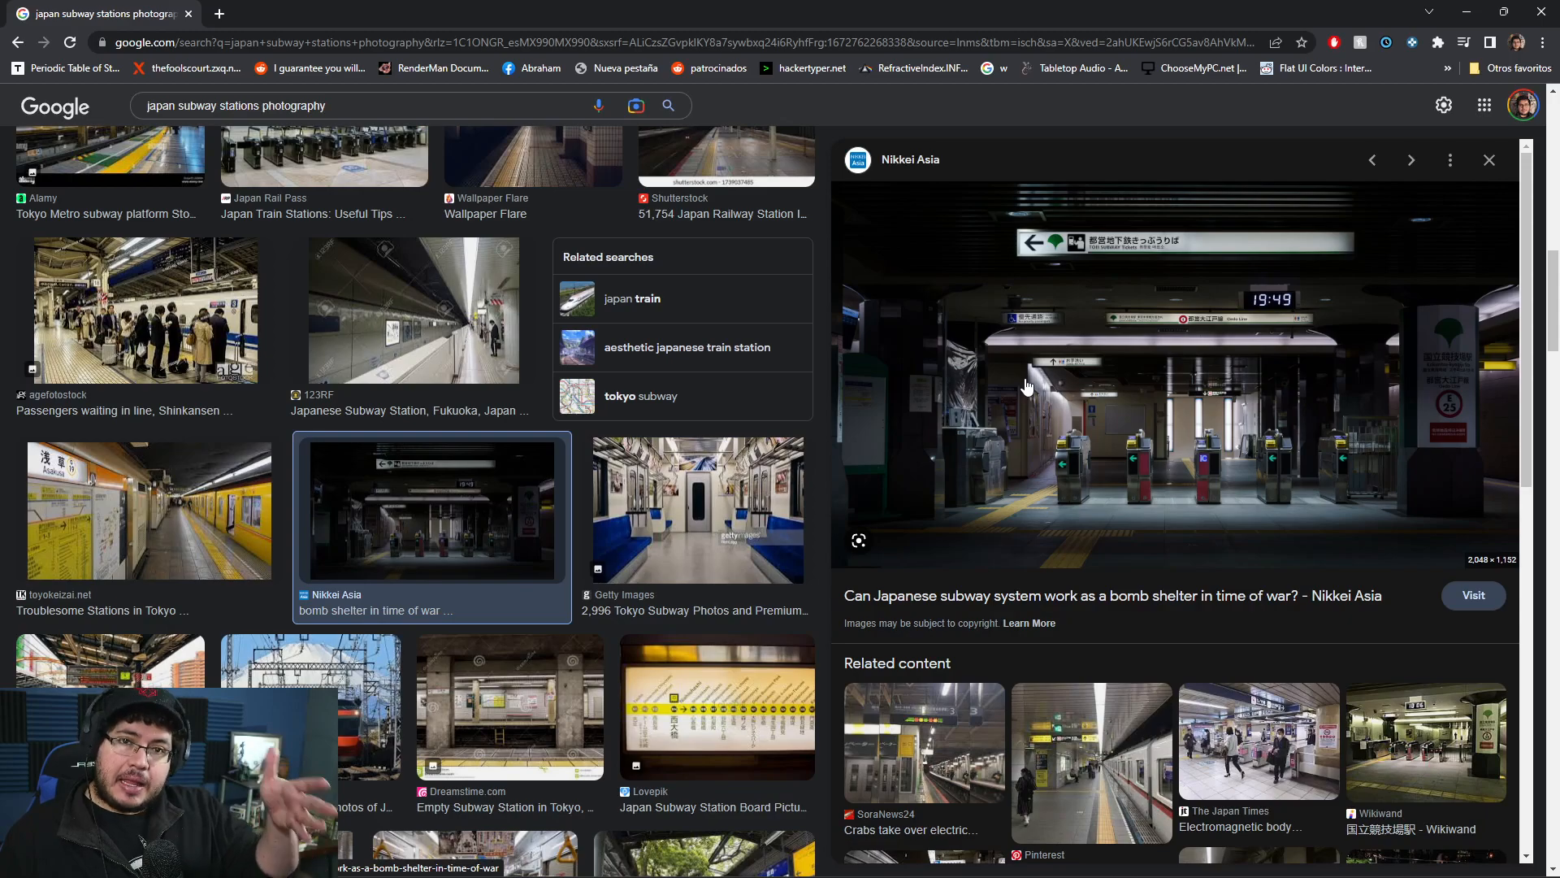
scroll(719, 464, down, 6)
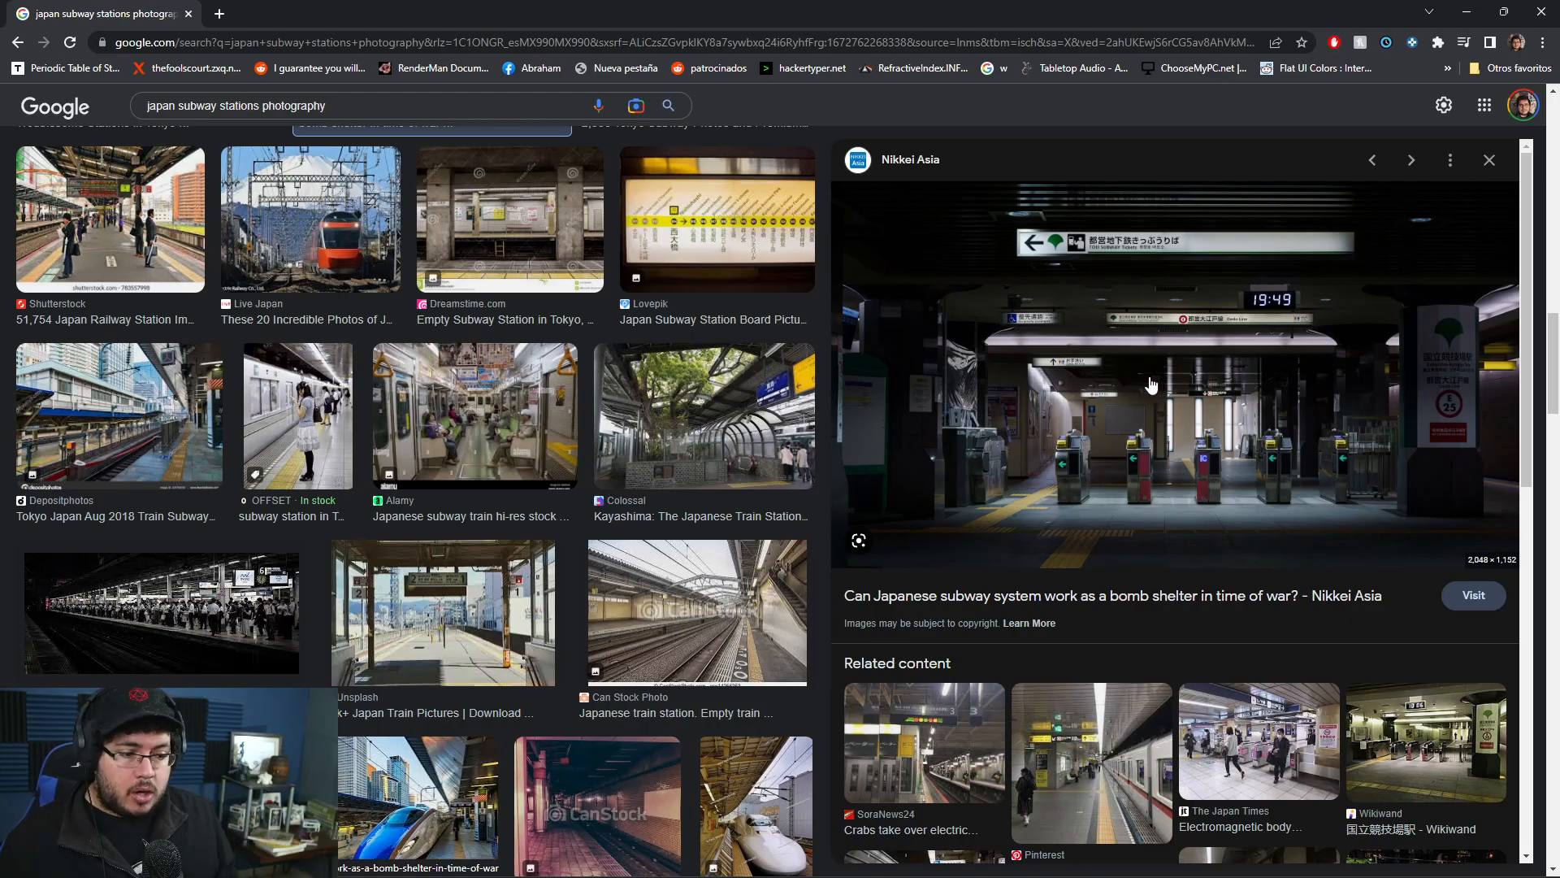
scroll(1175, 381, down, 4)
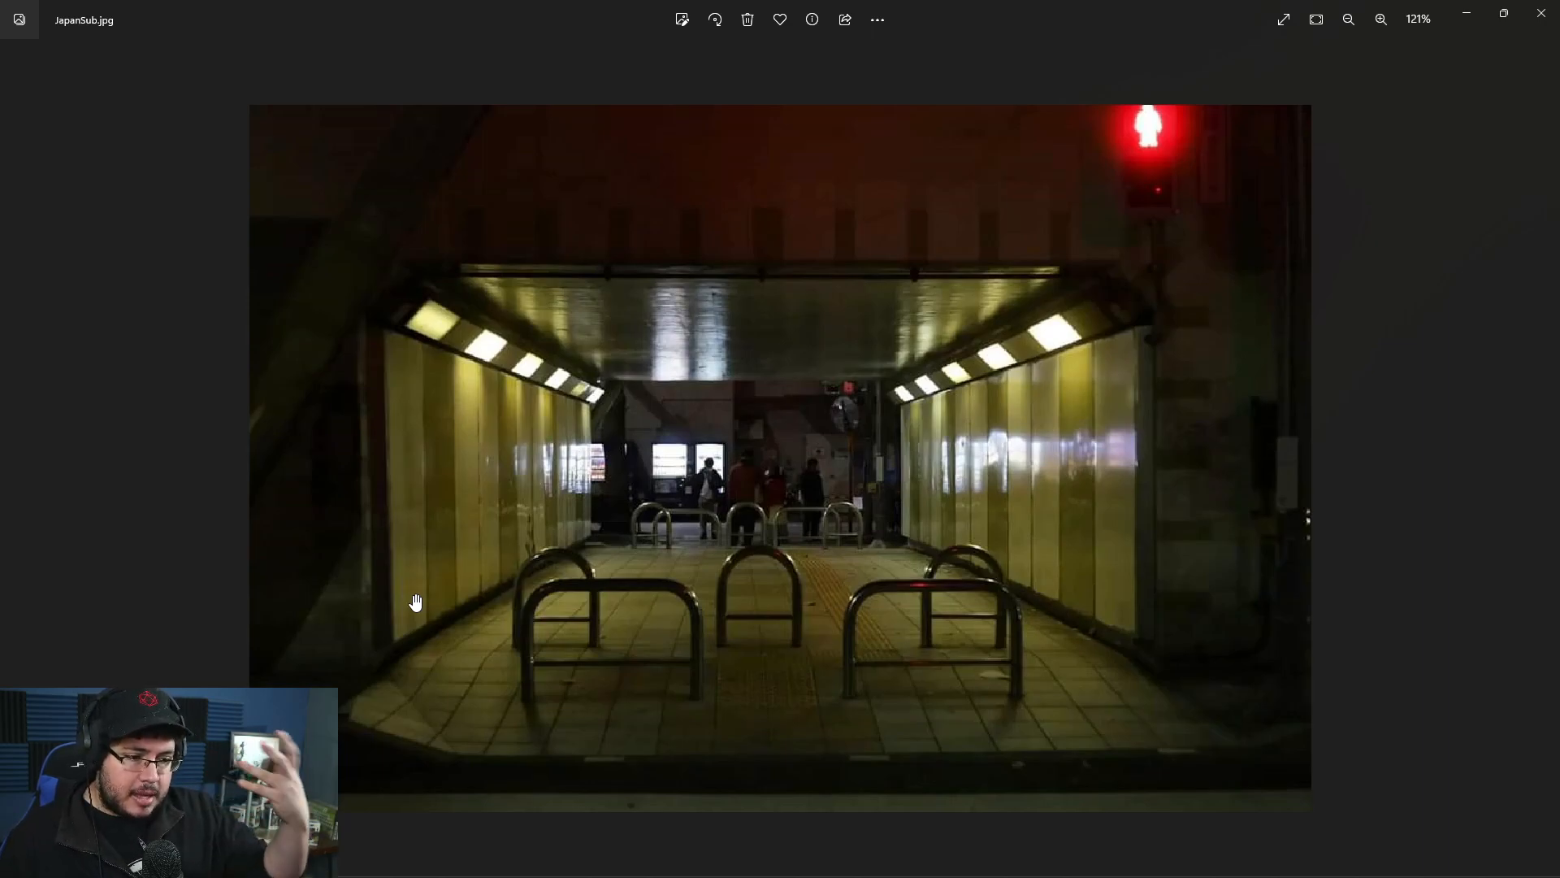
Switch to Maya, create a polygon plane at the origin and scale it uniformly to about 38.
key(alt+Tab)
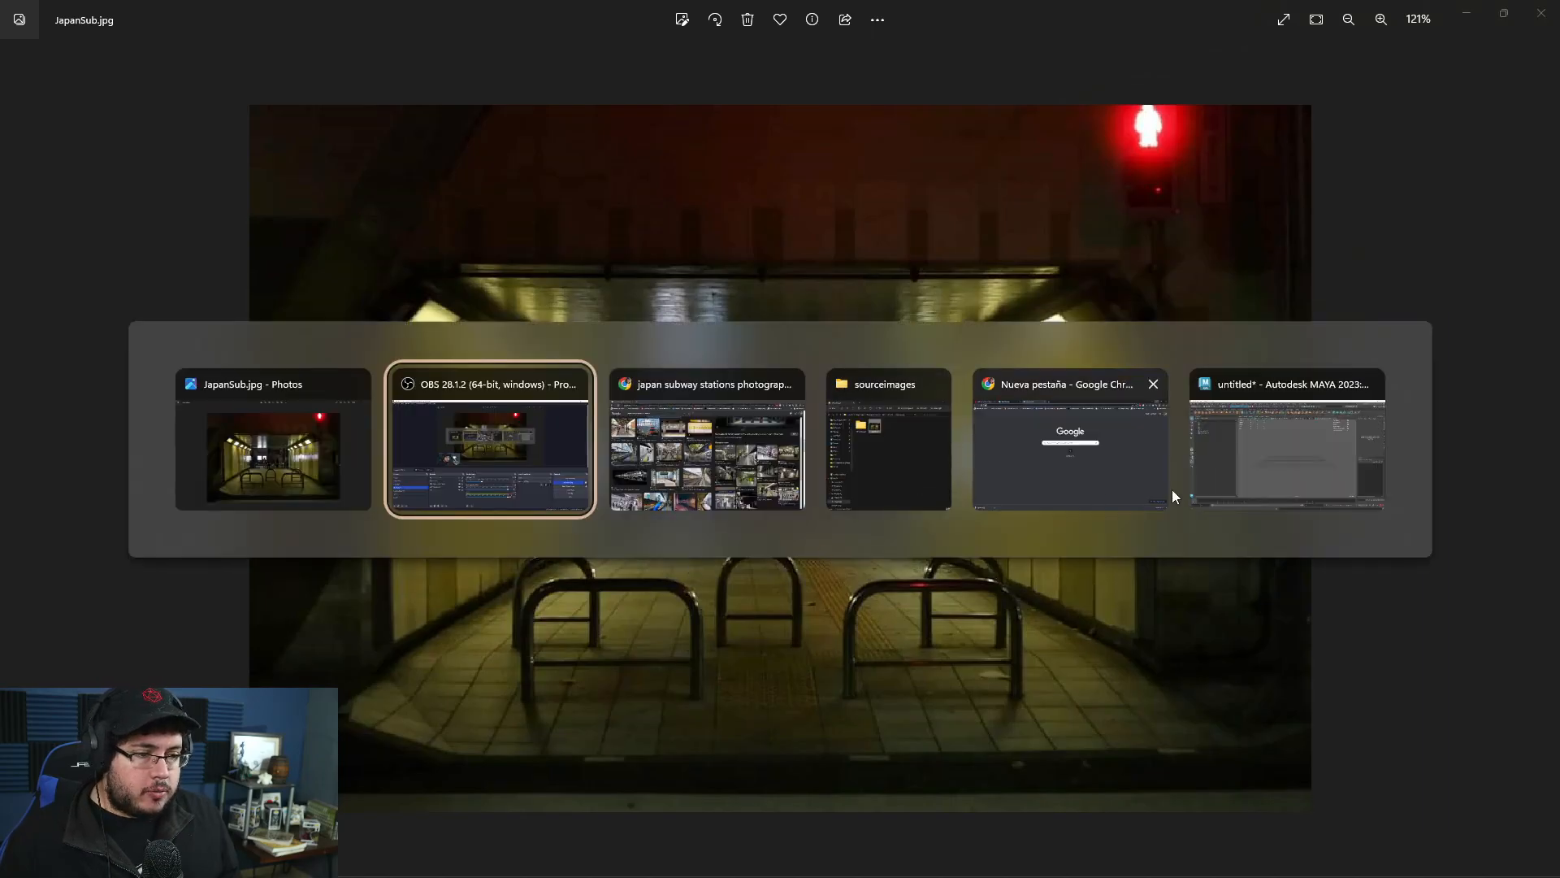
click(1279, 471)
alt+middle_drag(839, 510, 751, 578)
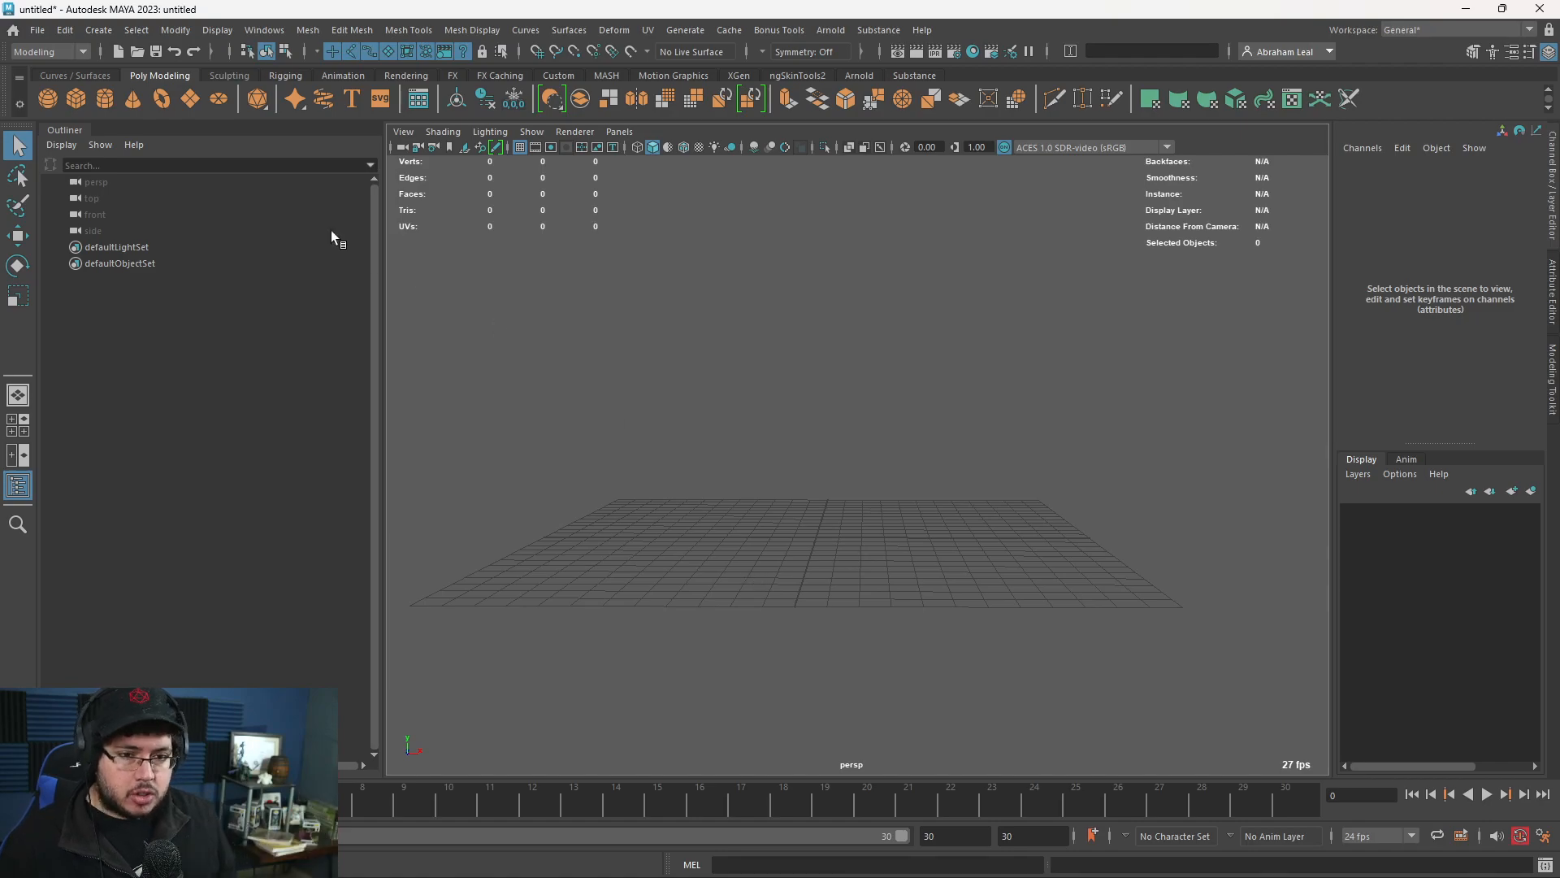
click(190, 99)
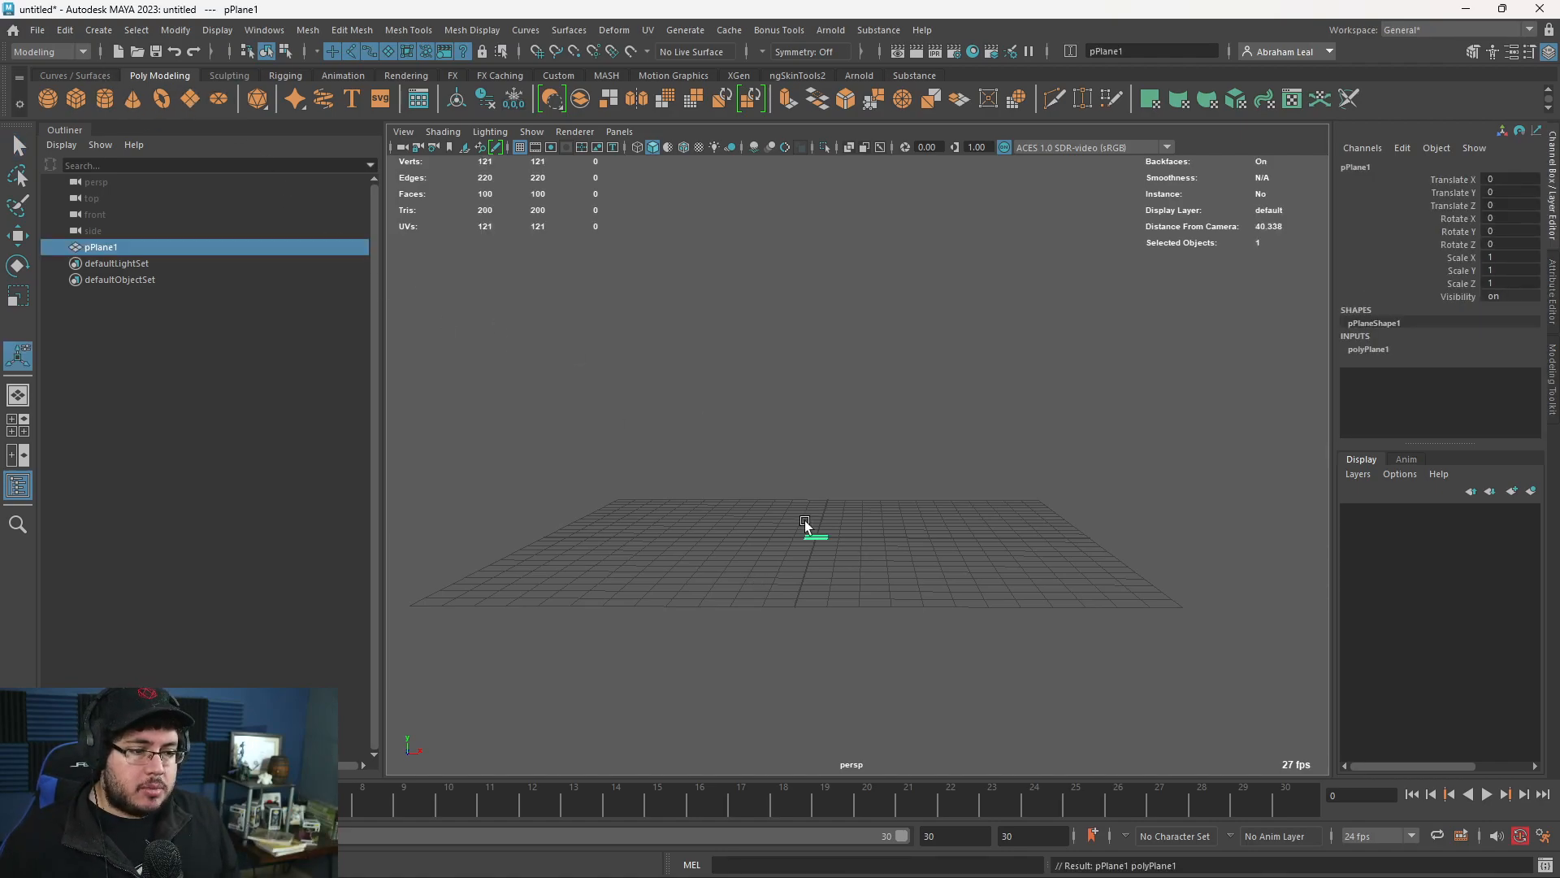
click(831, 541)
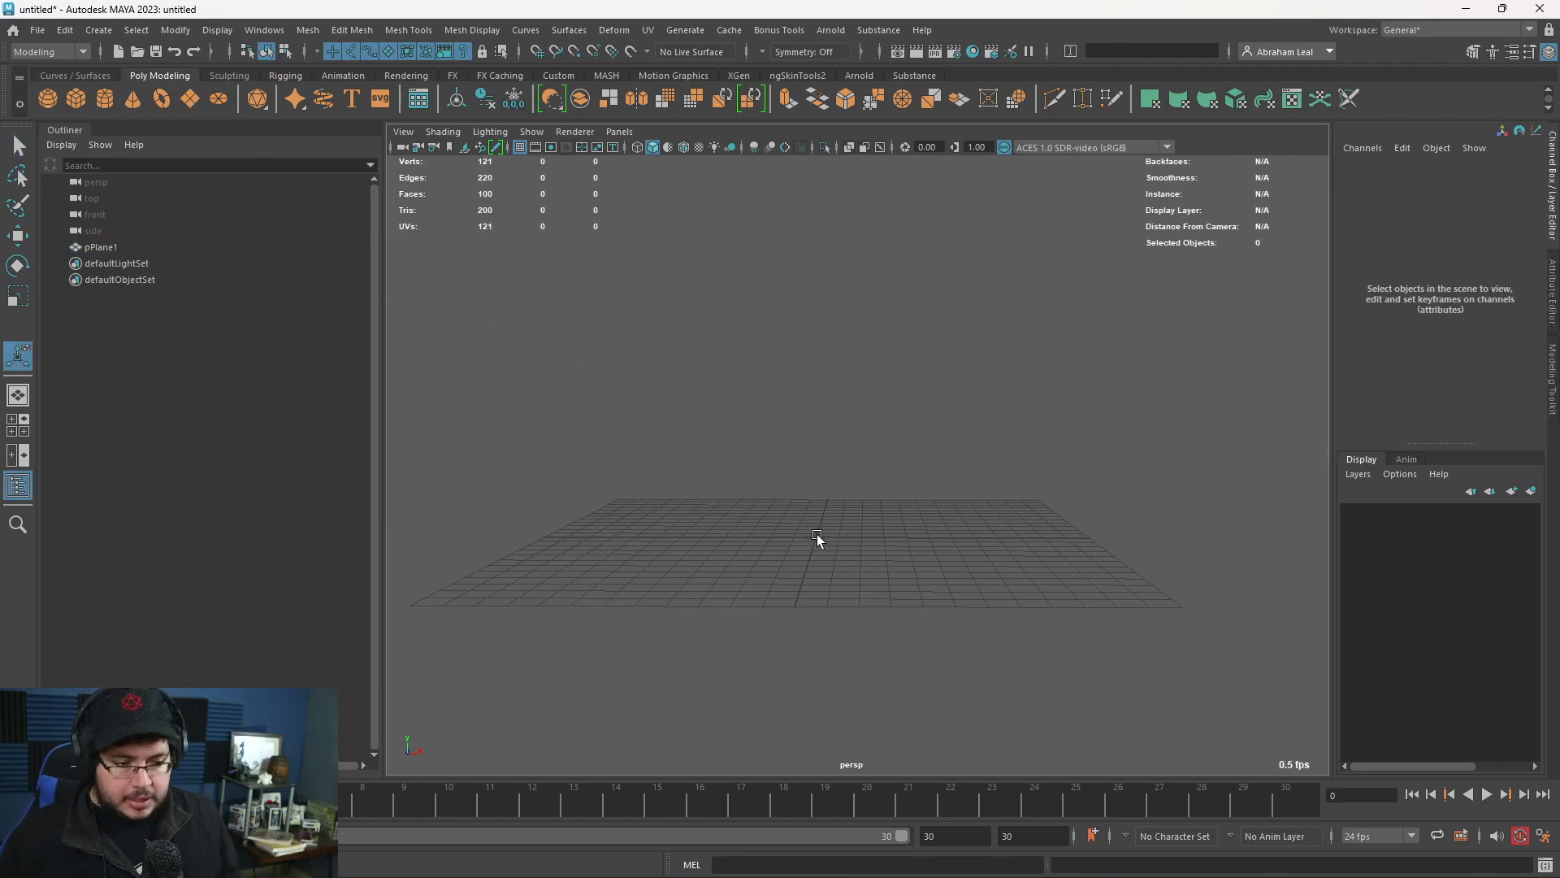
click(818, 537)
key(r)
drag(818, 538, 1413, 544)
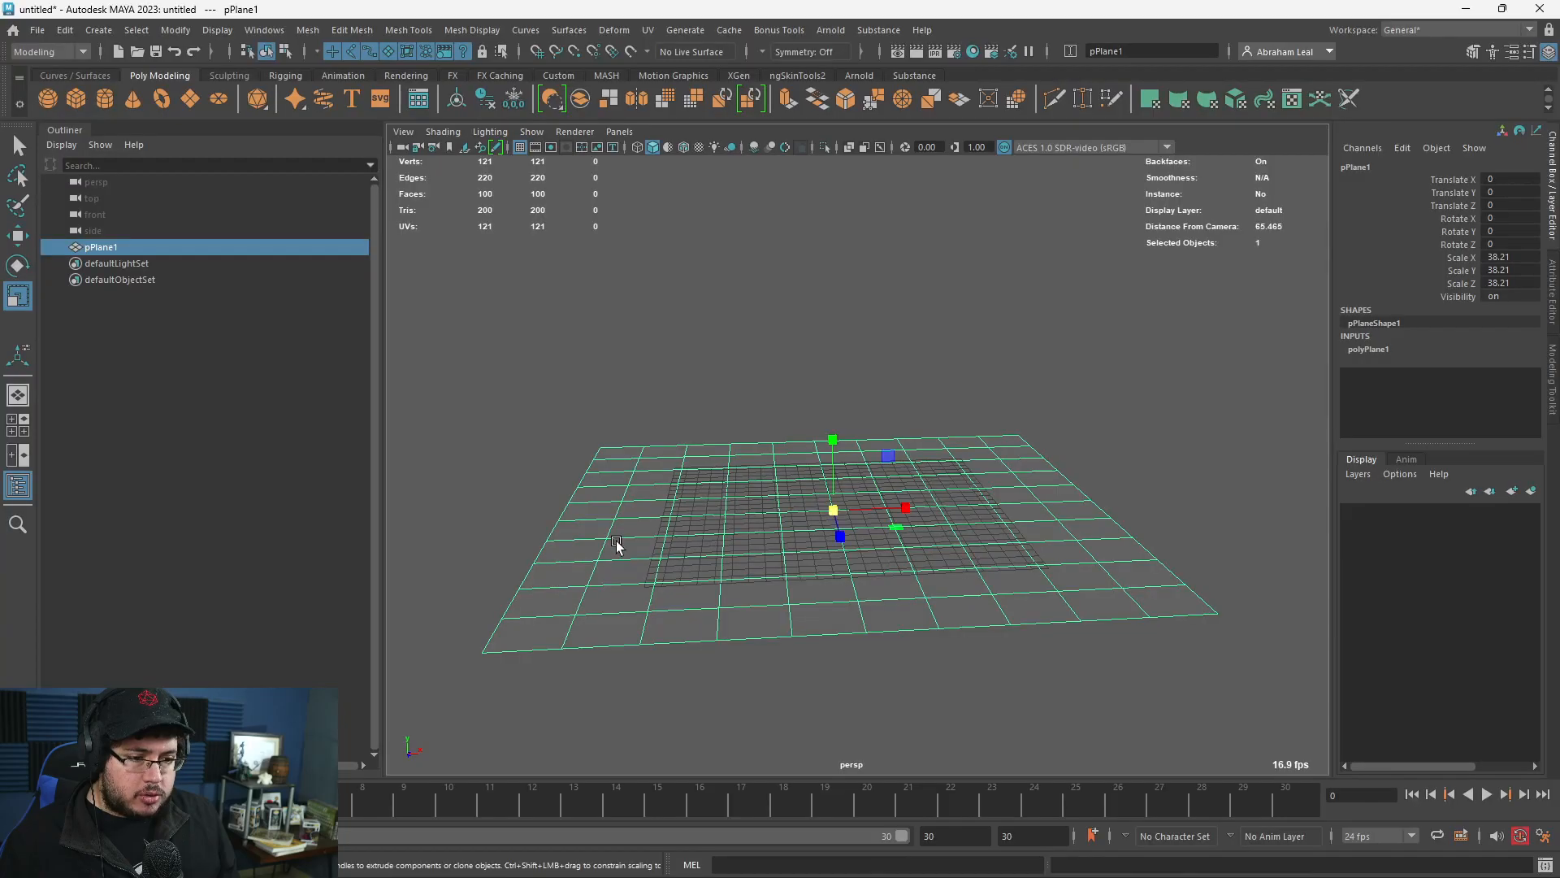
Create a camera, look through it and pull it back to about 55 units in Z.
key(space)
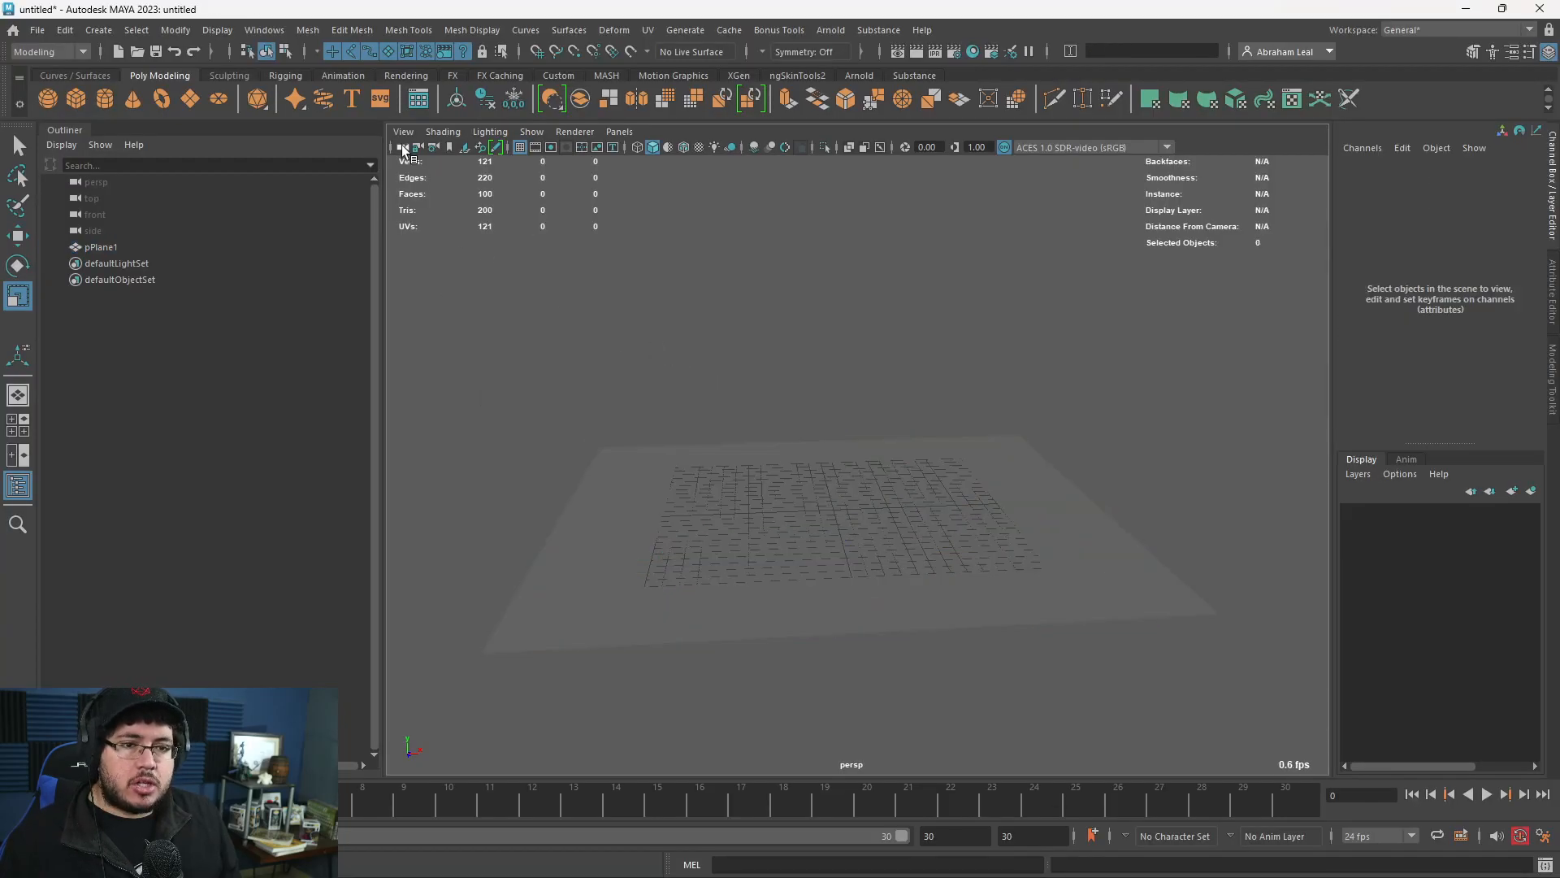
click(404, 75)
click(218, 100)
click(619, 131)
click(654, 202)
scroll(814, 407, down, 1)
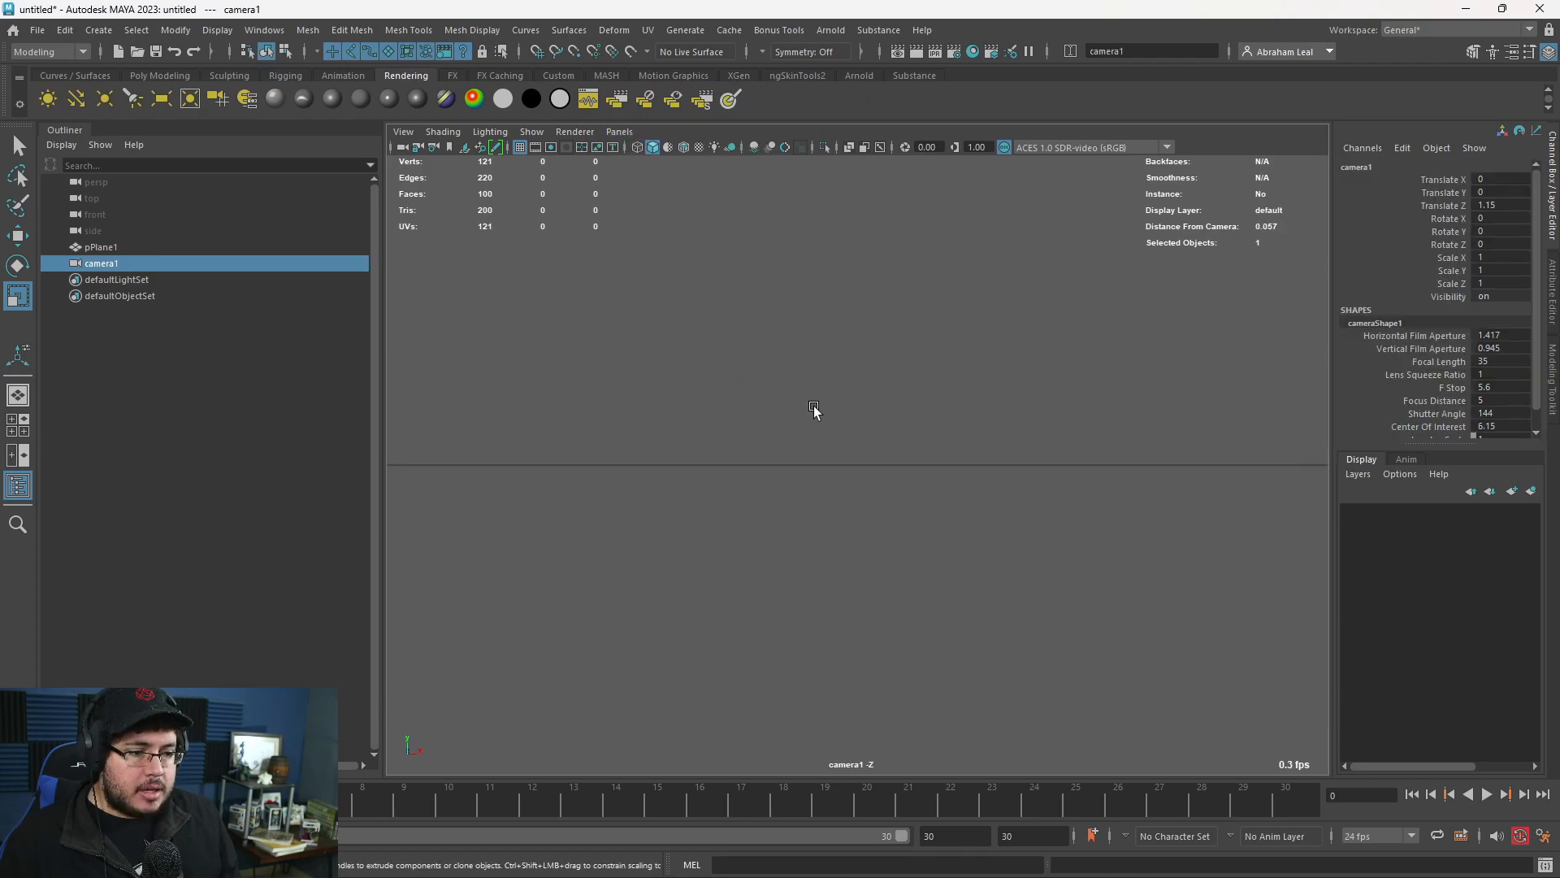
scroll(816, 410, down, 8)
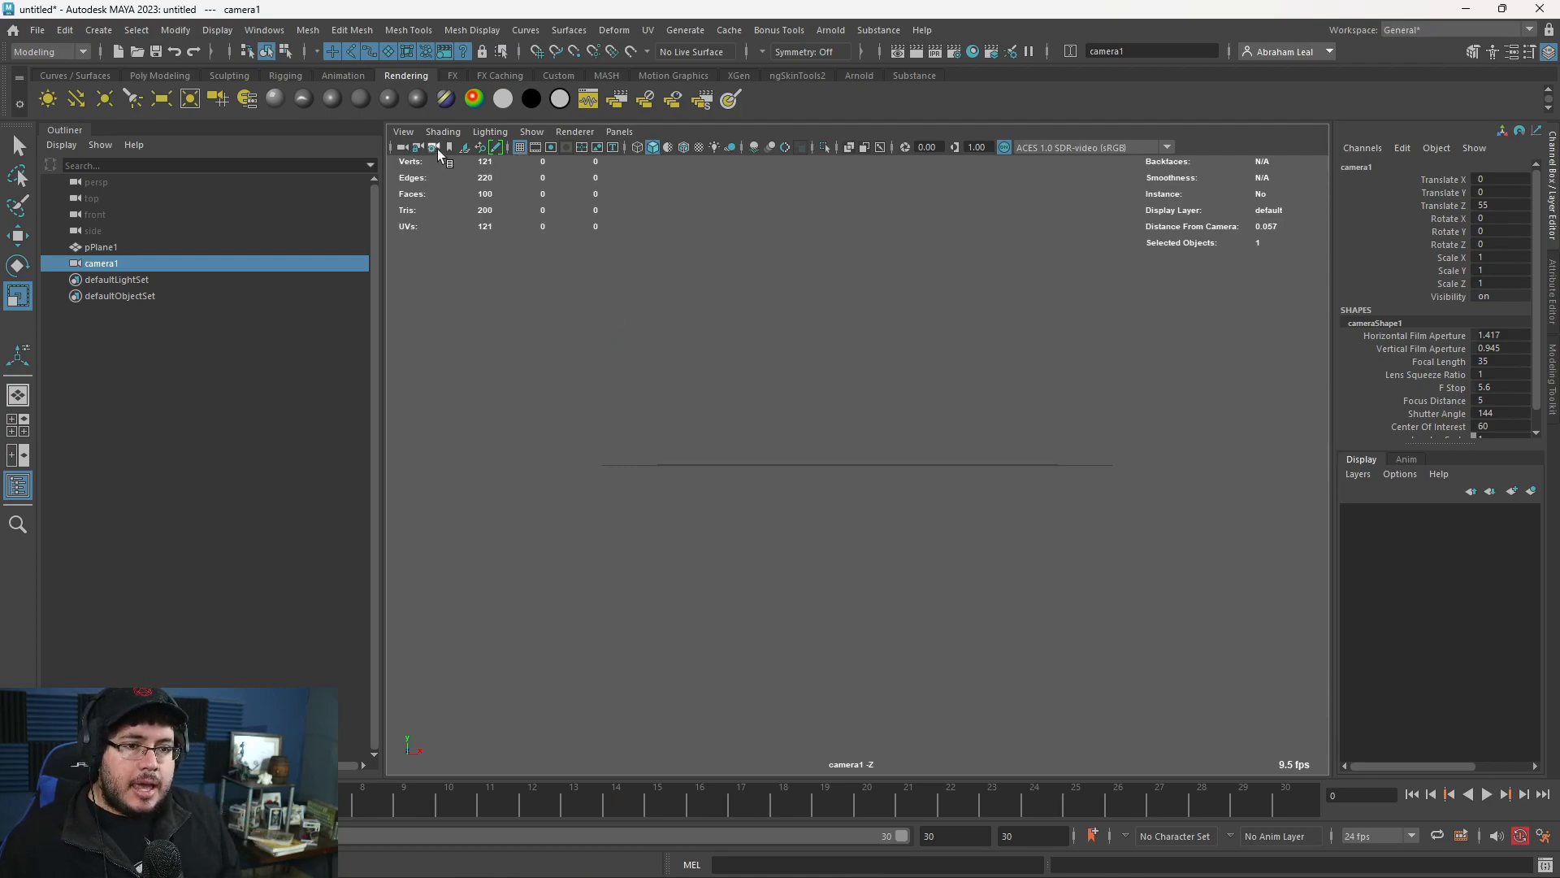
Load JapanSub.jpg from the sourceimages folder as the camera's image plane.
click(465, 147)
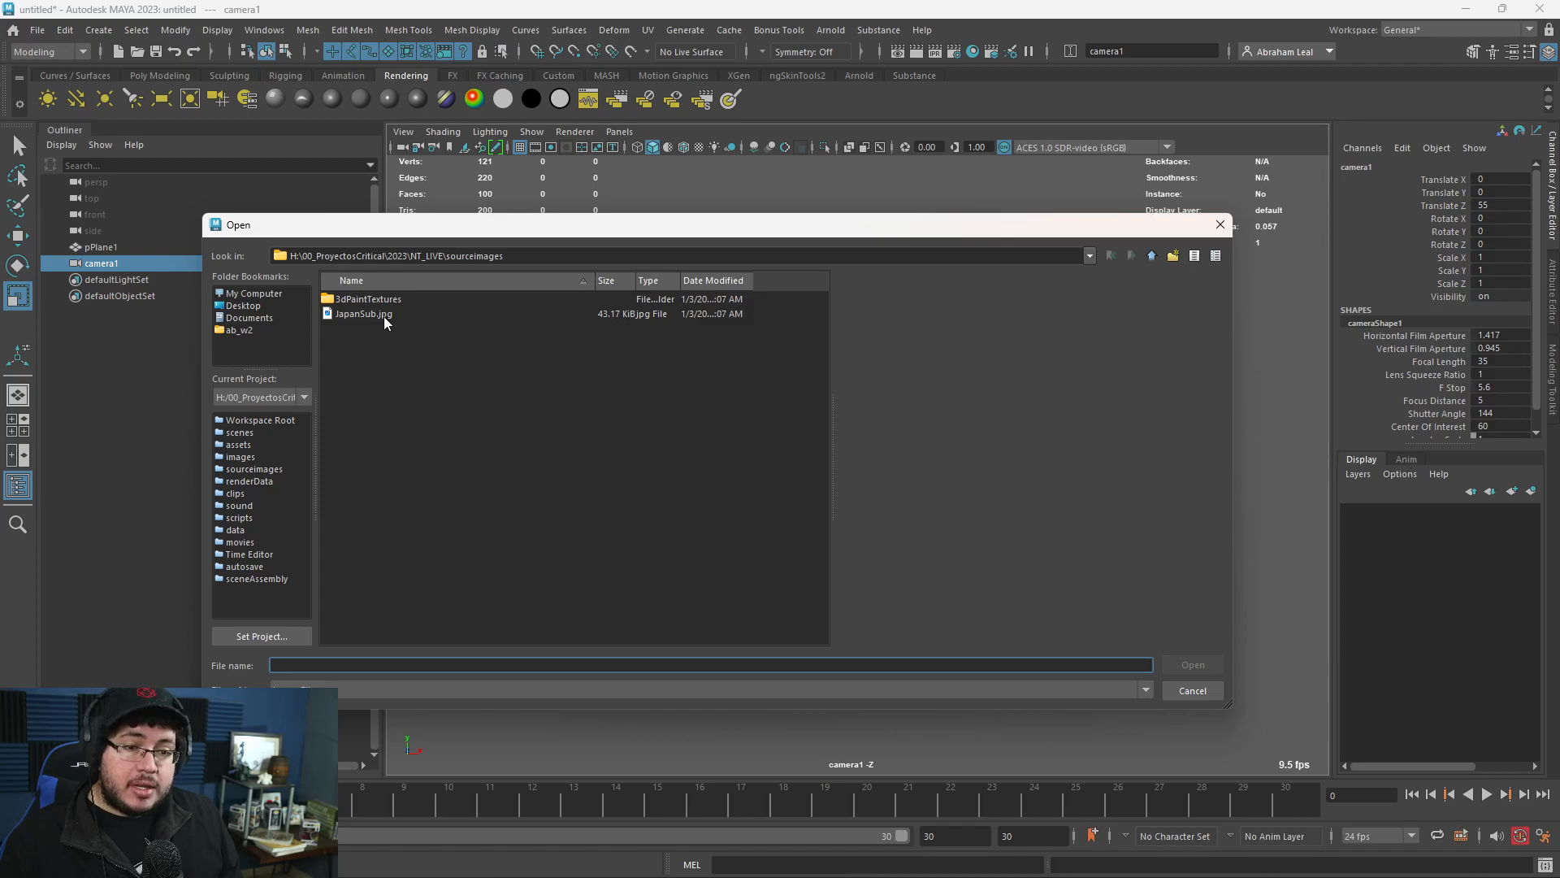
click(384, 315)
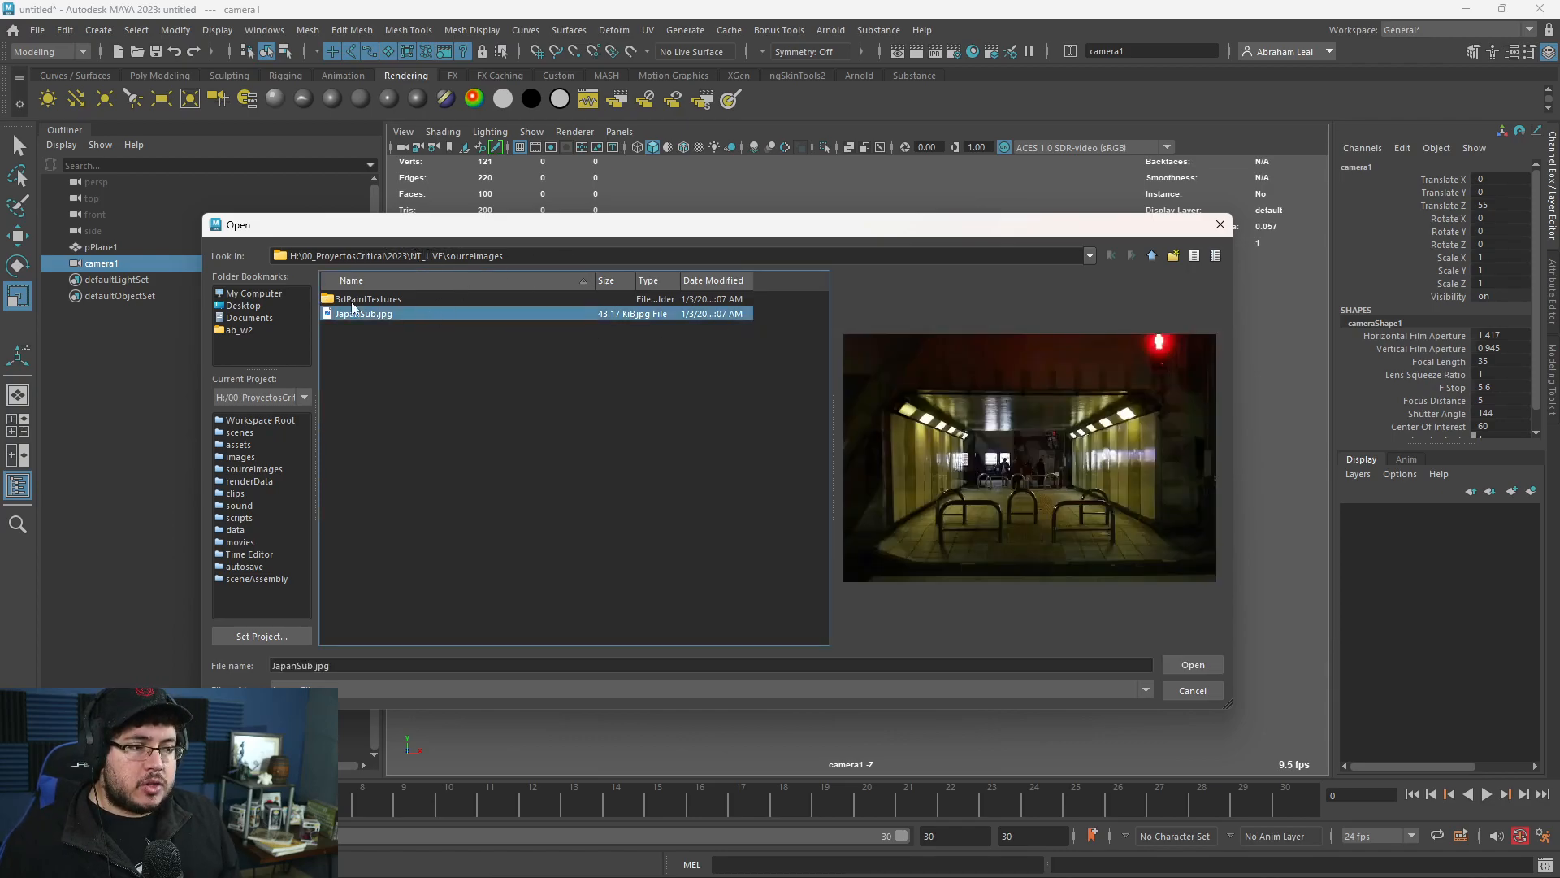
click(1191, 665)
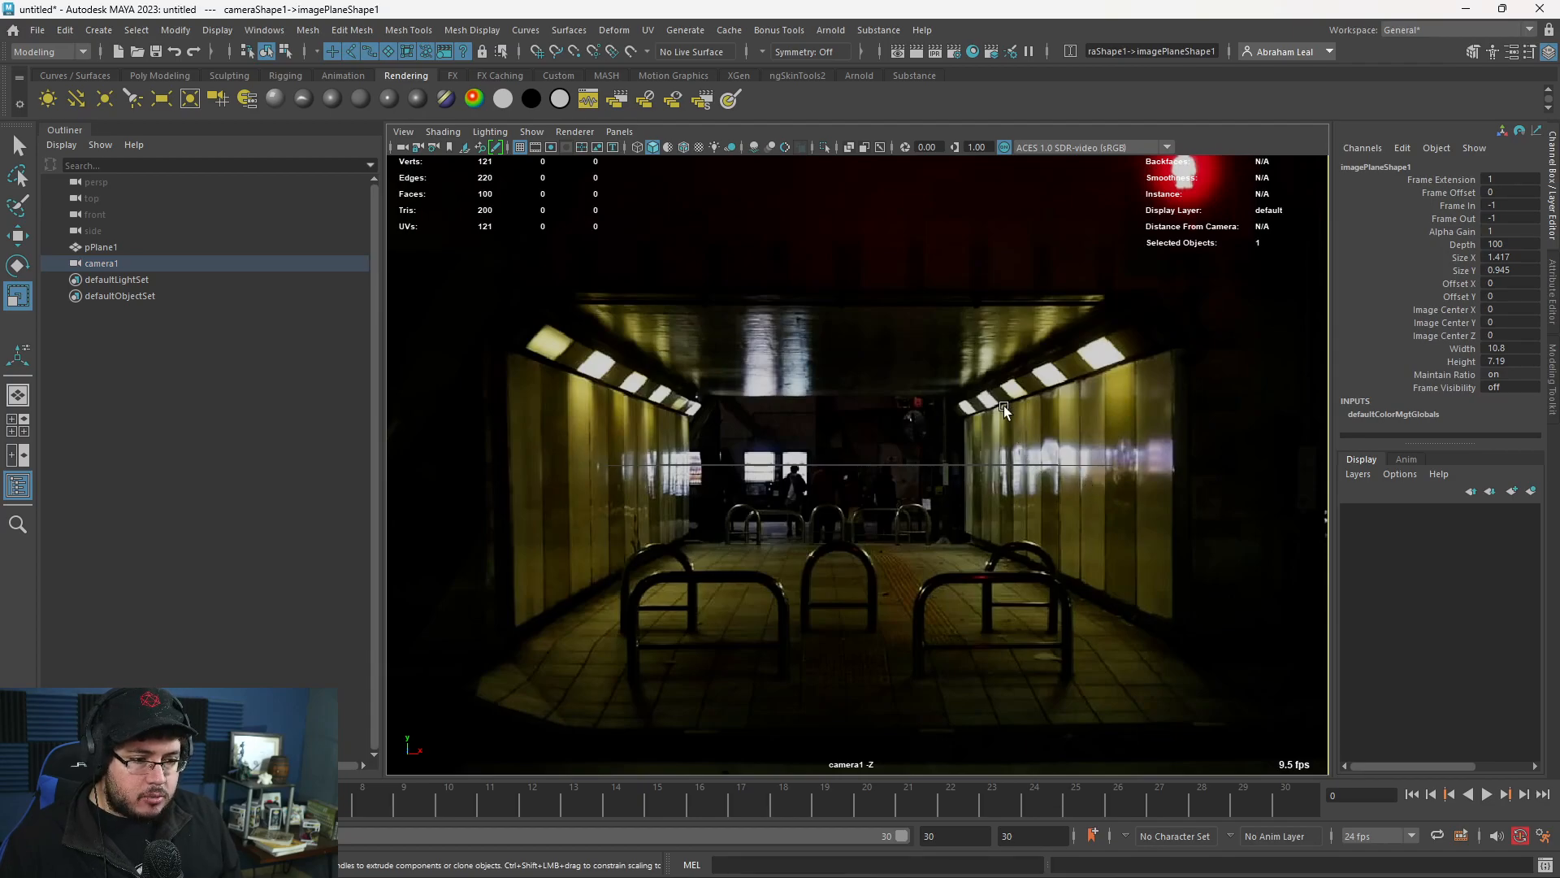
Reposition the new camera so the polygon plane roughly follows the floor perspective of the tunnel photo.
alt+middle_drag(1001, 421, 985, 544)
scroll(987, 464, down, 5)
alt+right_drag(984, 544, 1120, 585)
alt+middle_drag(1120, 585, 1125, 582)
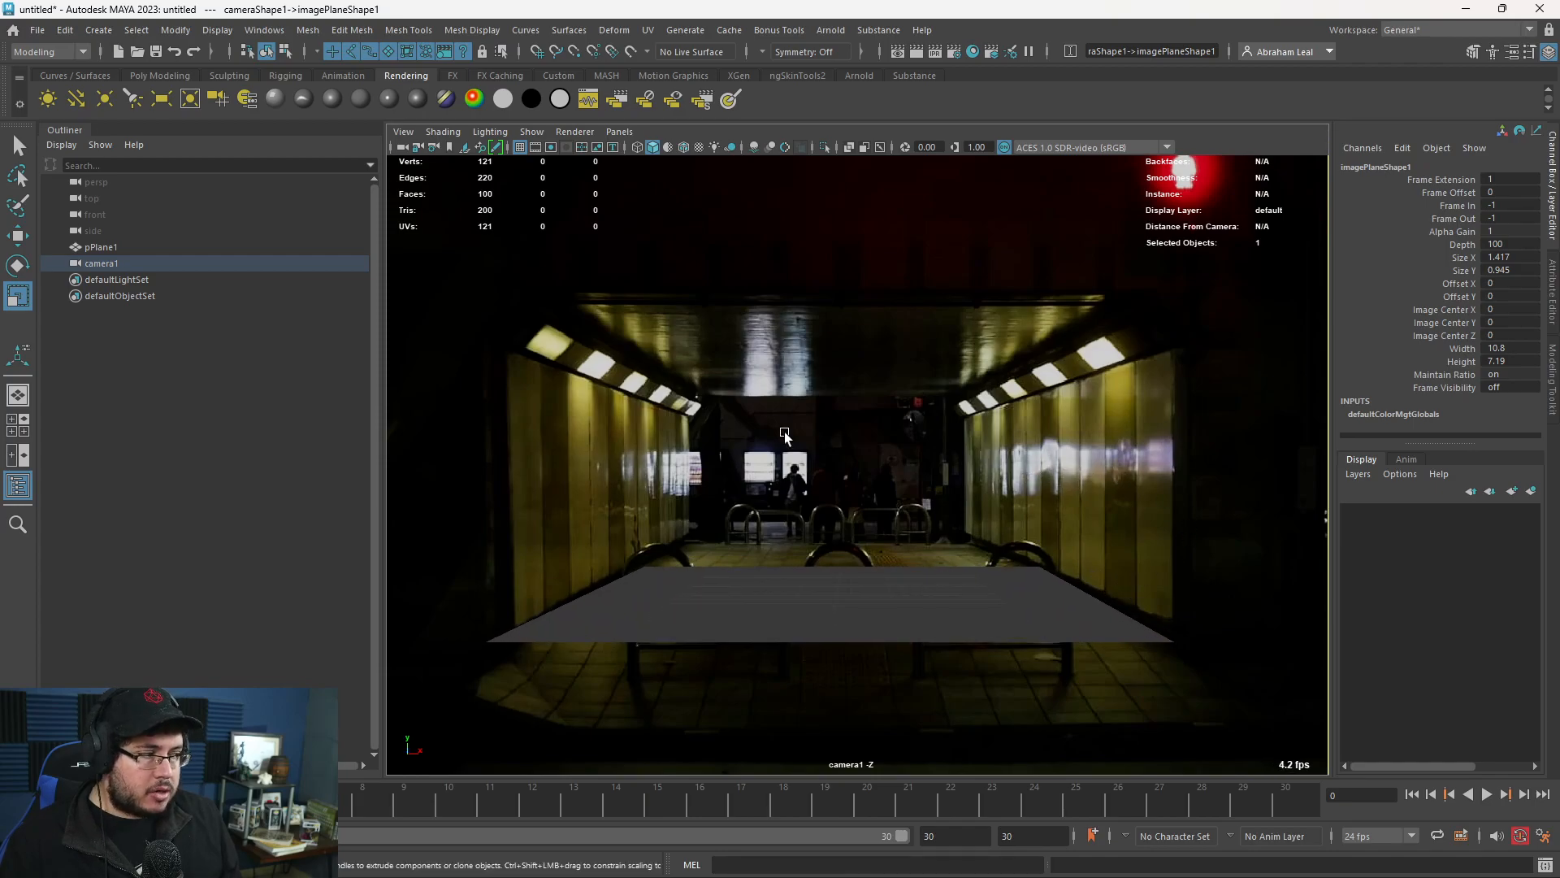
Compare the image plane with the original photo and set the viewport's view transform to Un-tone-mapped (sRGB).
key(alt+Tab)
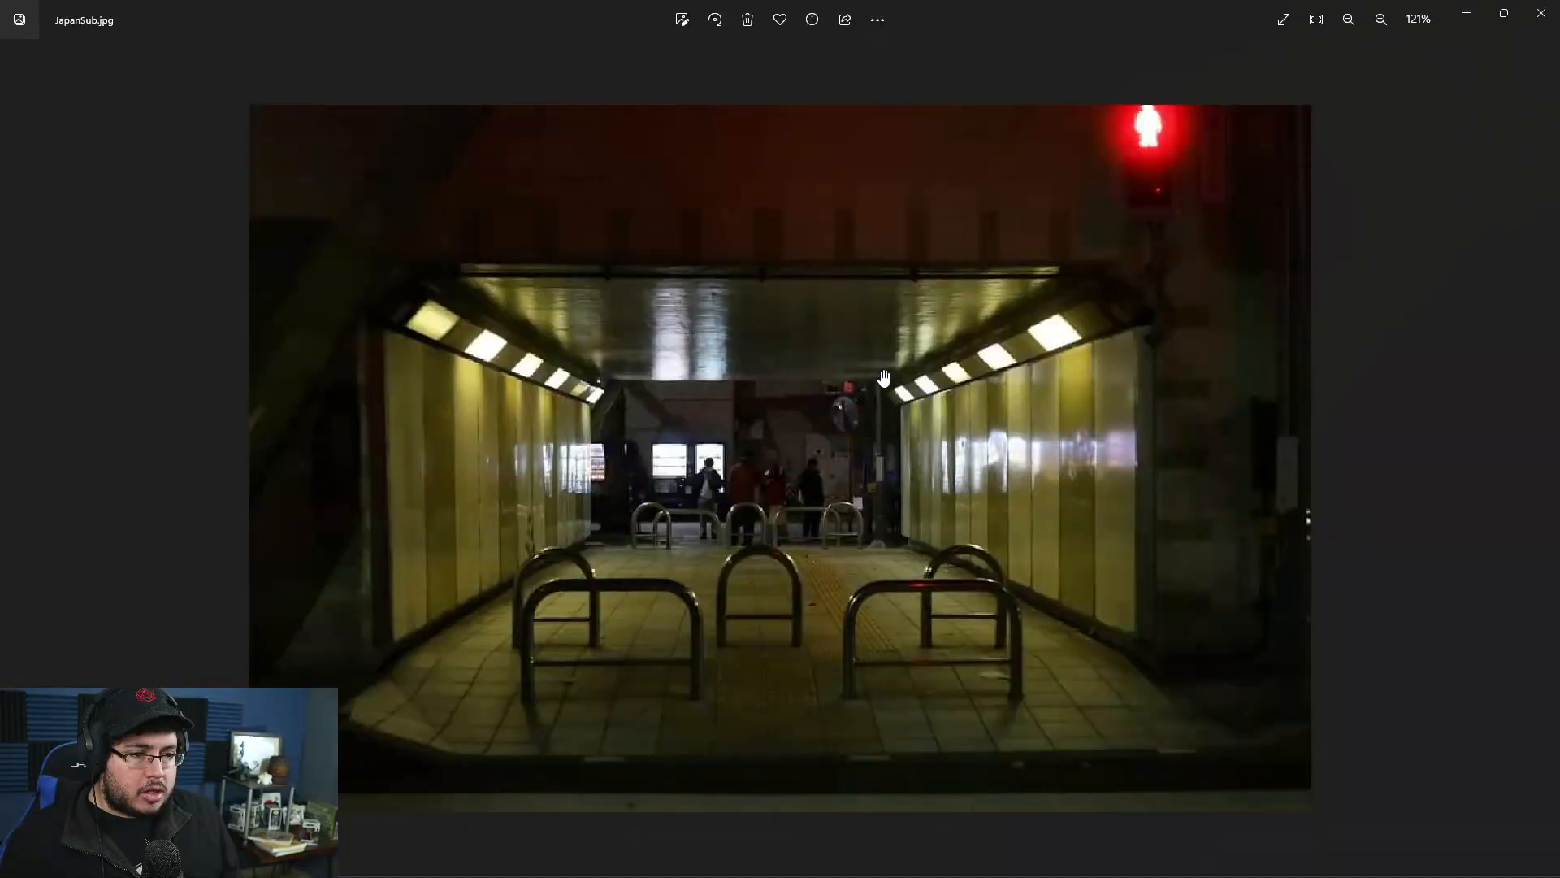
key(alt+Tab)
click(1024, 146)
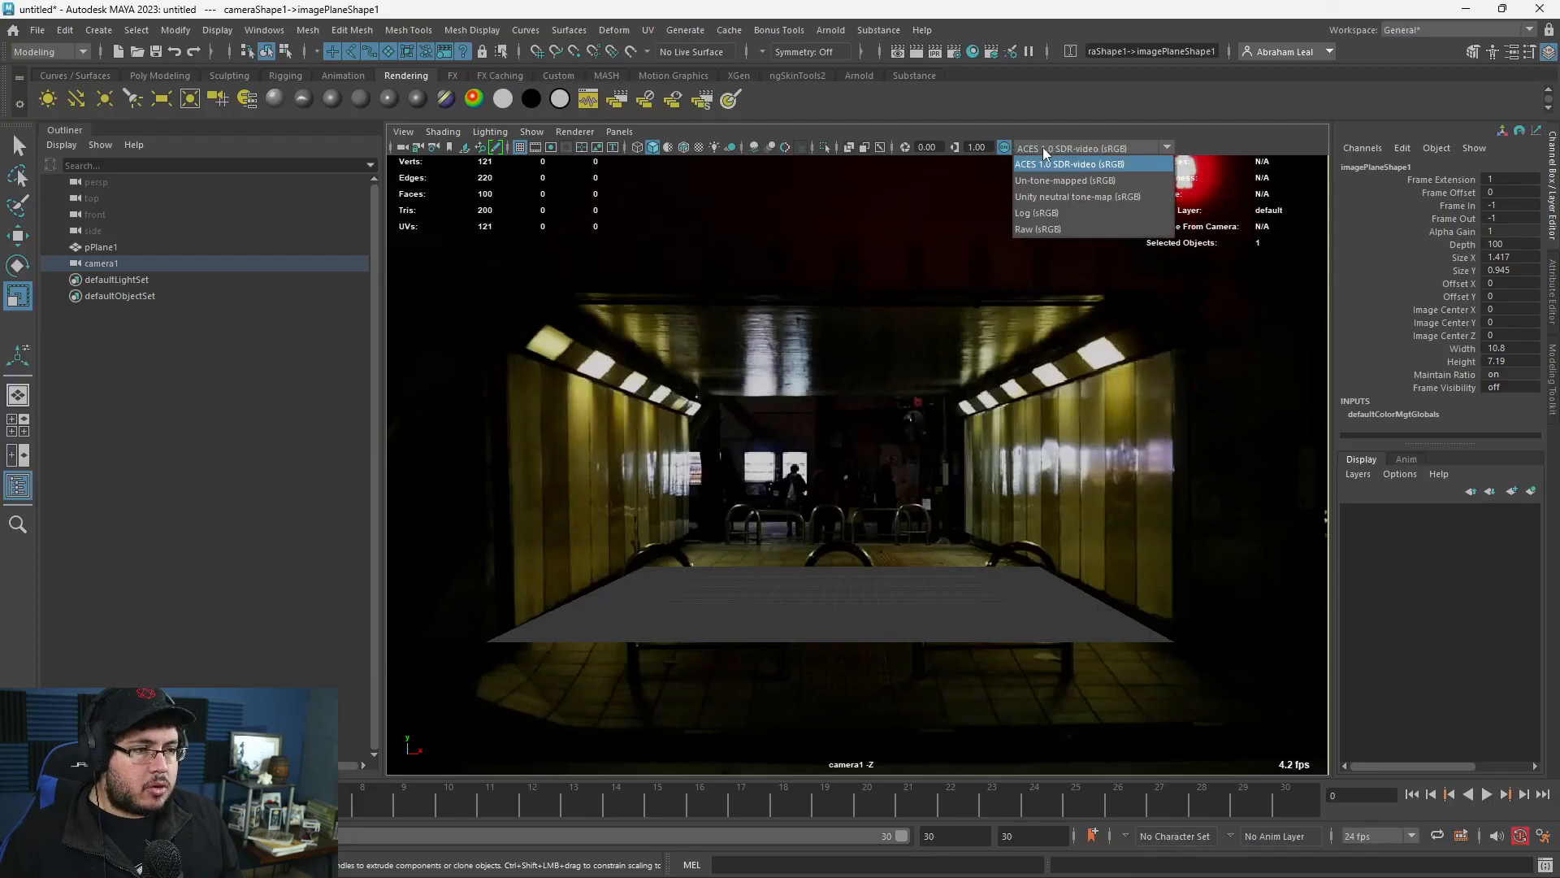
click(1048, 182)
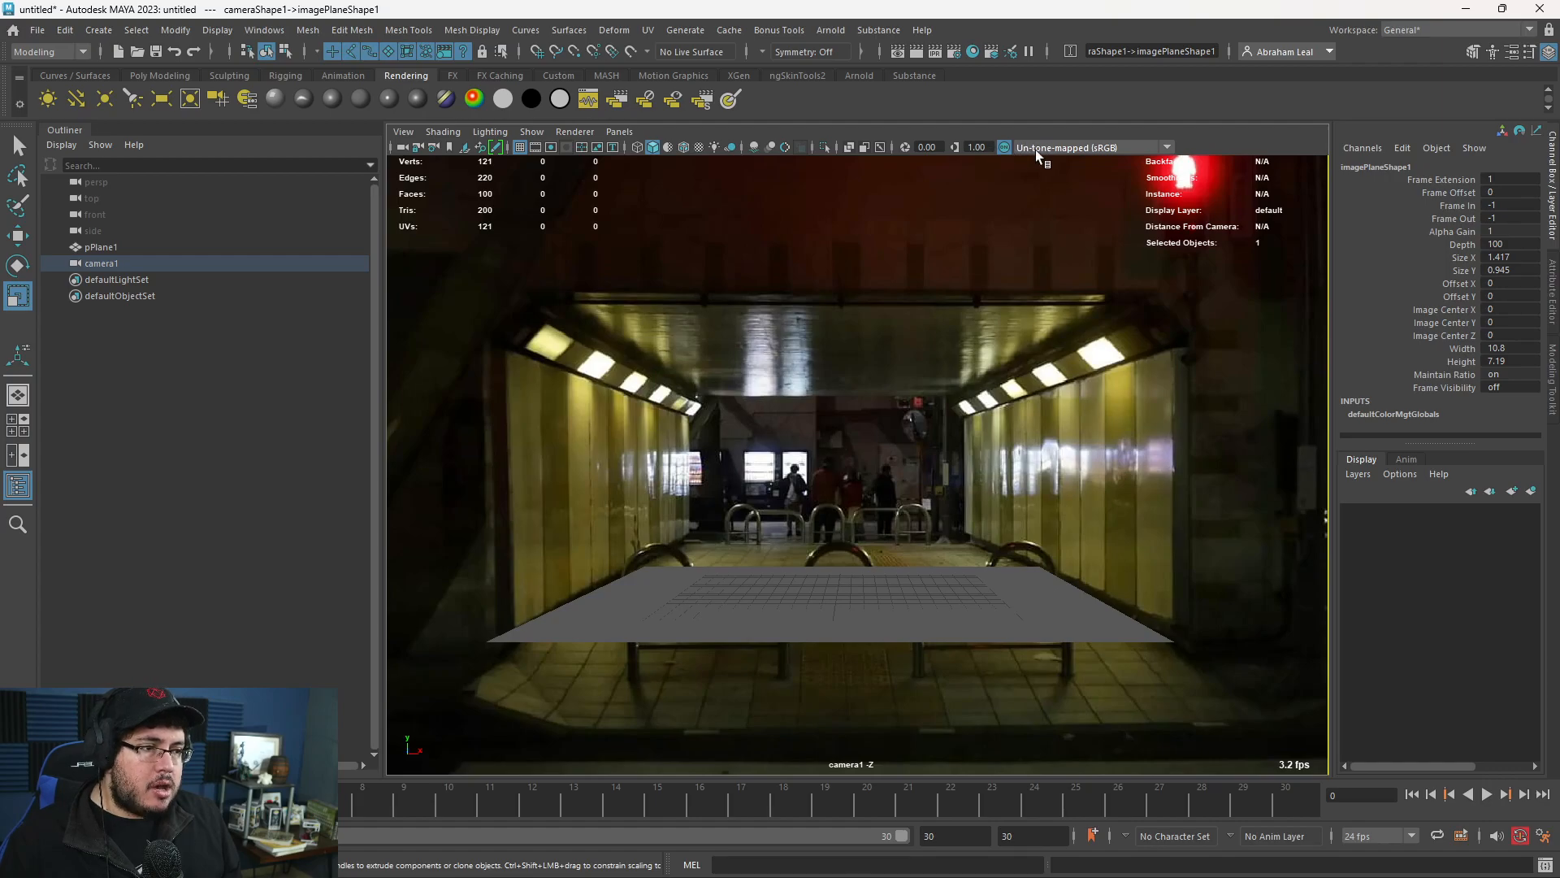
click(1076, 147)
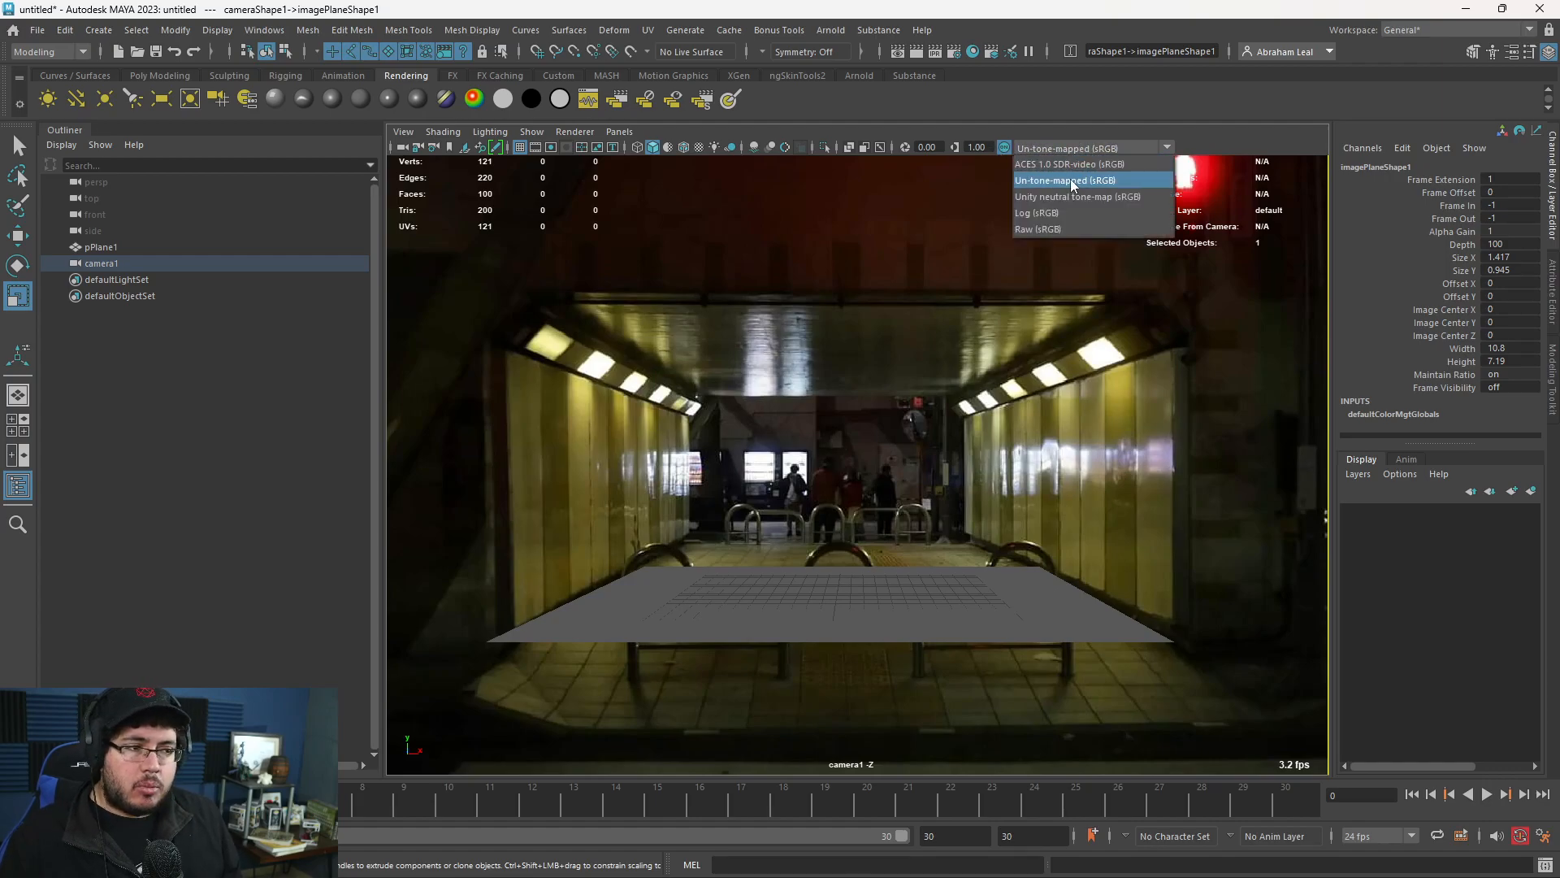
click(1070, 179)
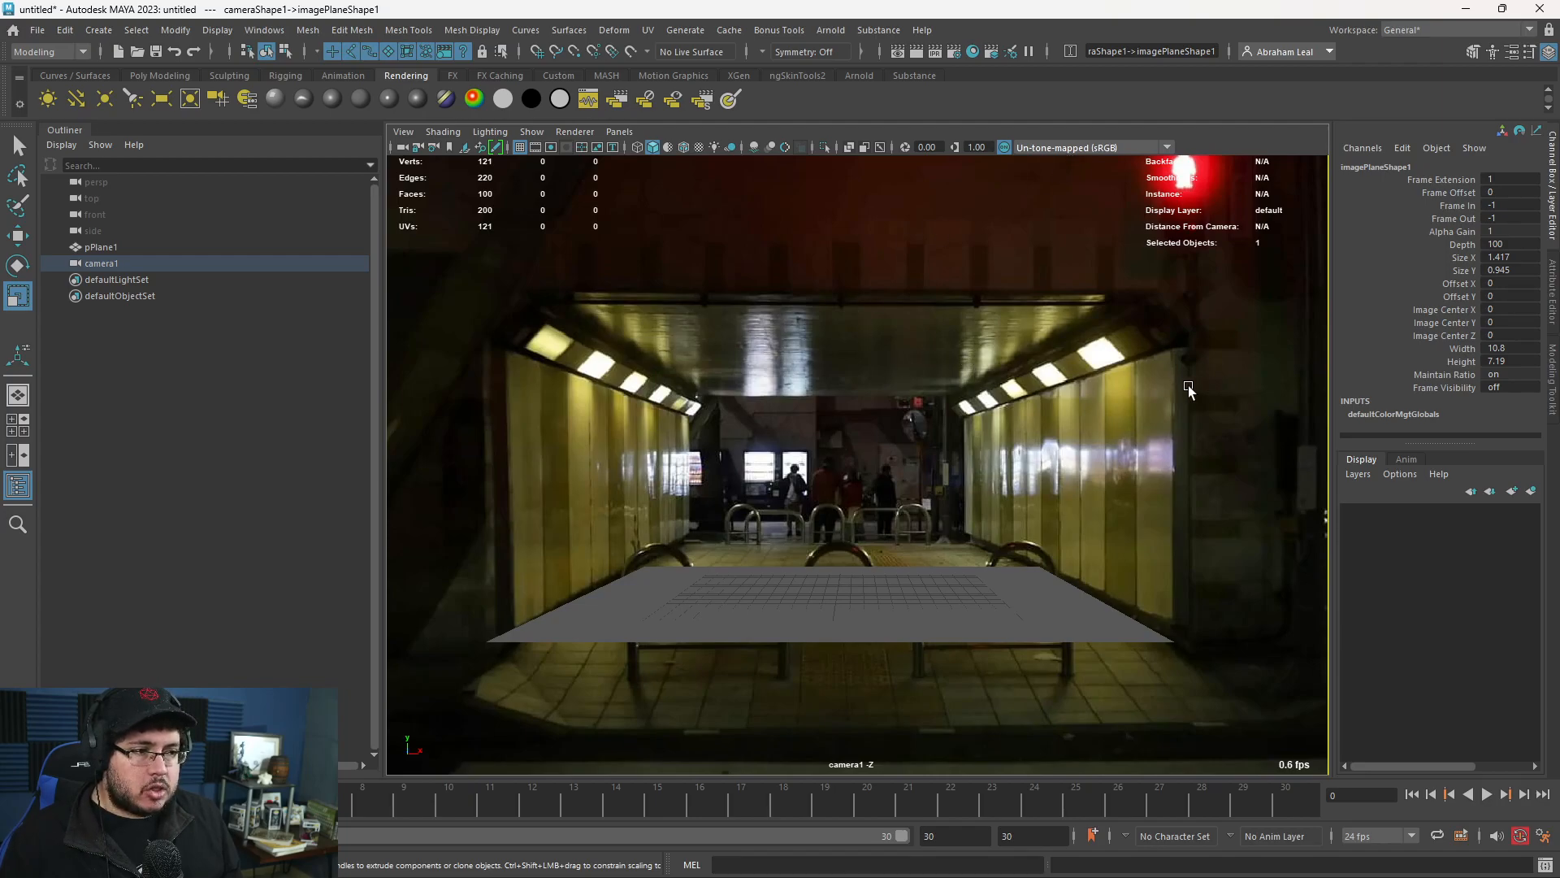
Examine the floor plane's alignment through the camera and its placement relative to the image plane in perspective.
click(1046, 621)
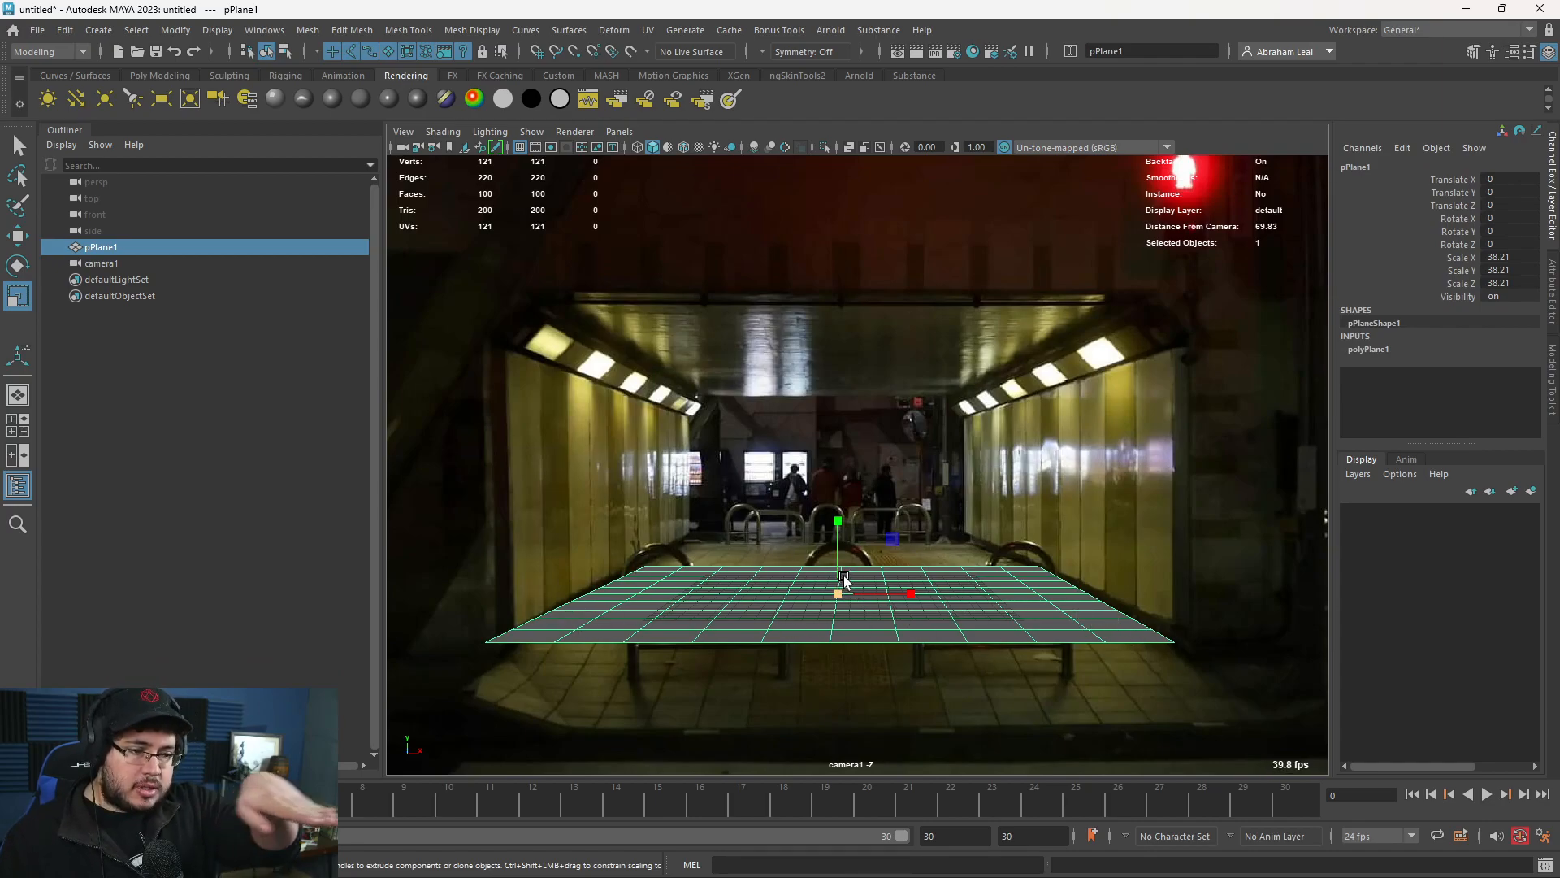
alt+drag(945, 553, 949, 559)
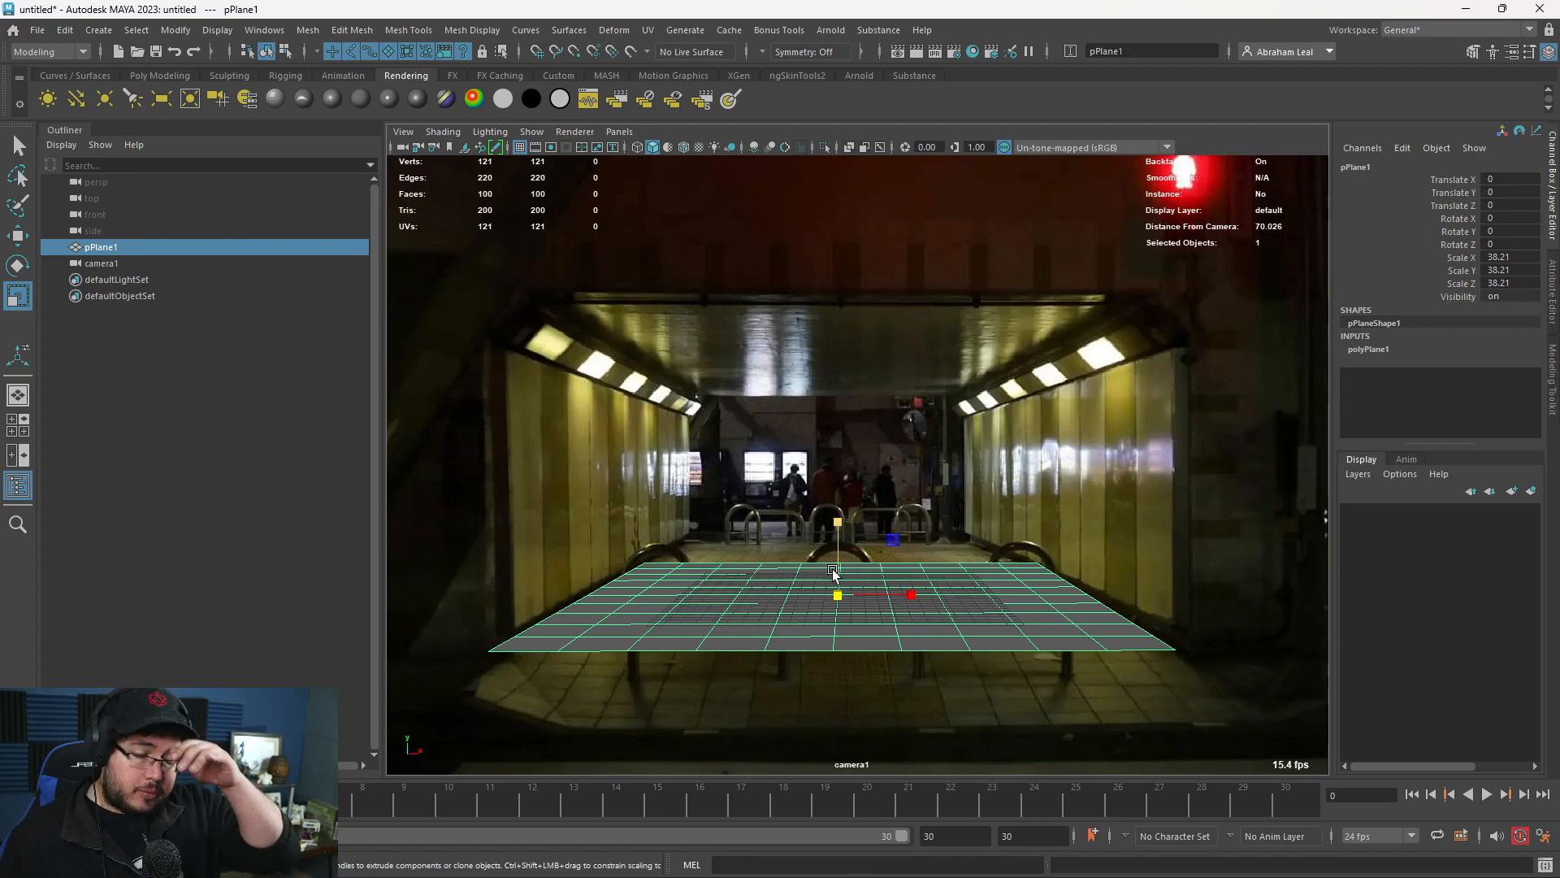
key(space)
drag(801, 538, 802, 493)
alt+right_drag(877, 555, 735, 497)
alt+drag(735, 497, 787, 493)
click(1073, 679)
alt+right_drag(1073, 679, 996, 646)
alt+drag(996, 645, 940, 637)
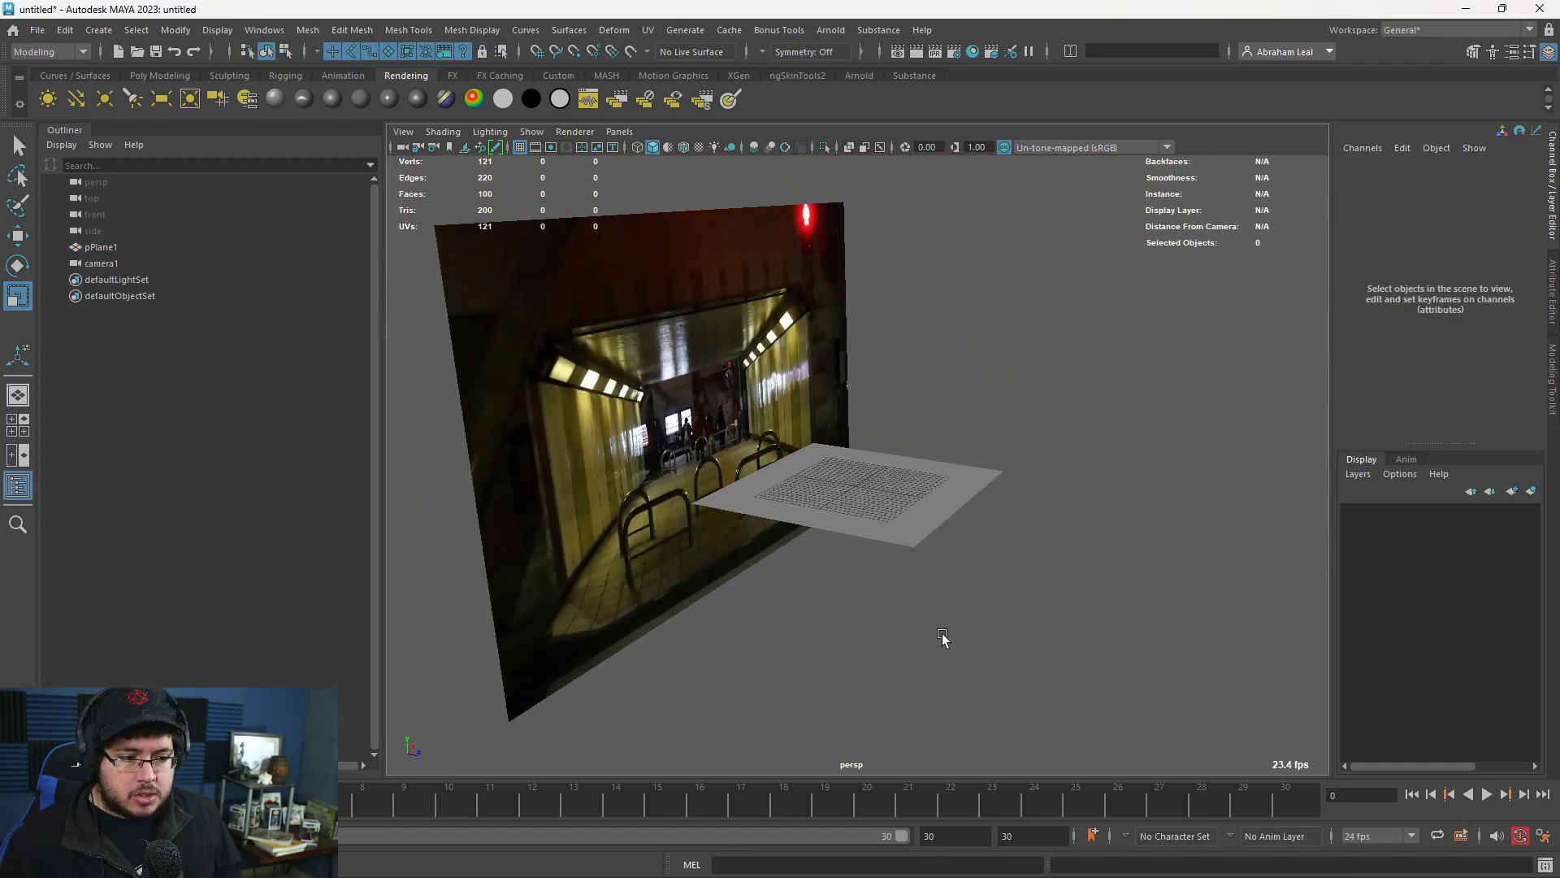
Create a polygon cube as a human-size reference and scale it to 50 in X, 180 in Y and 50 in Z.
click(159, 75)
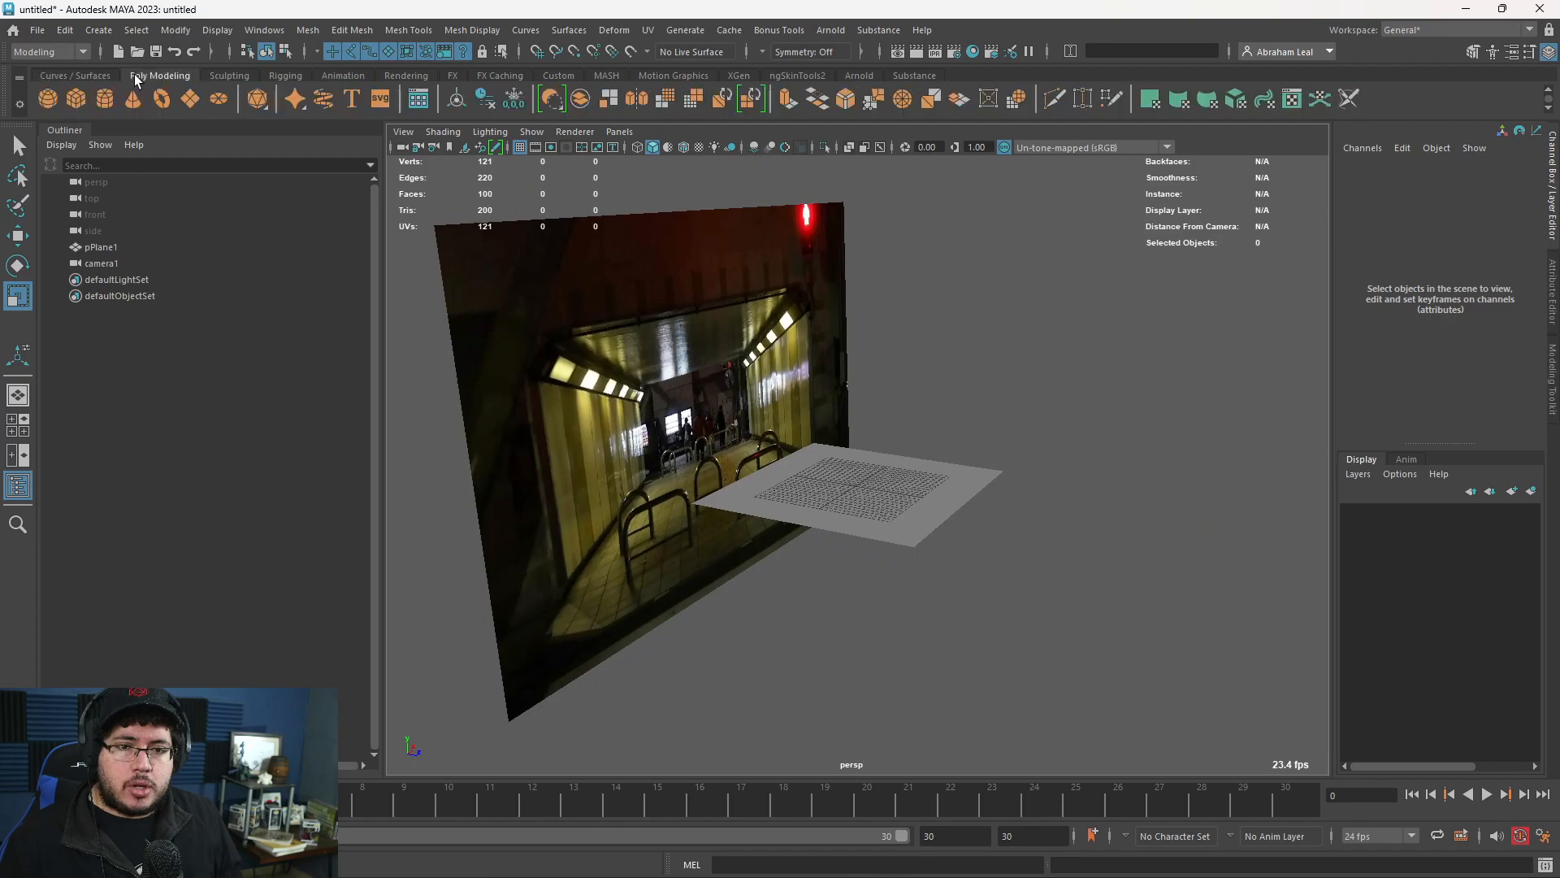
click(75, 99)
click(1499, 270)
text(160)
key(Return)
click(1502, 257)
click(1501, 283)
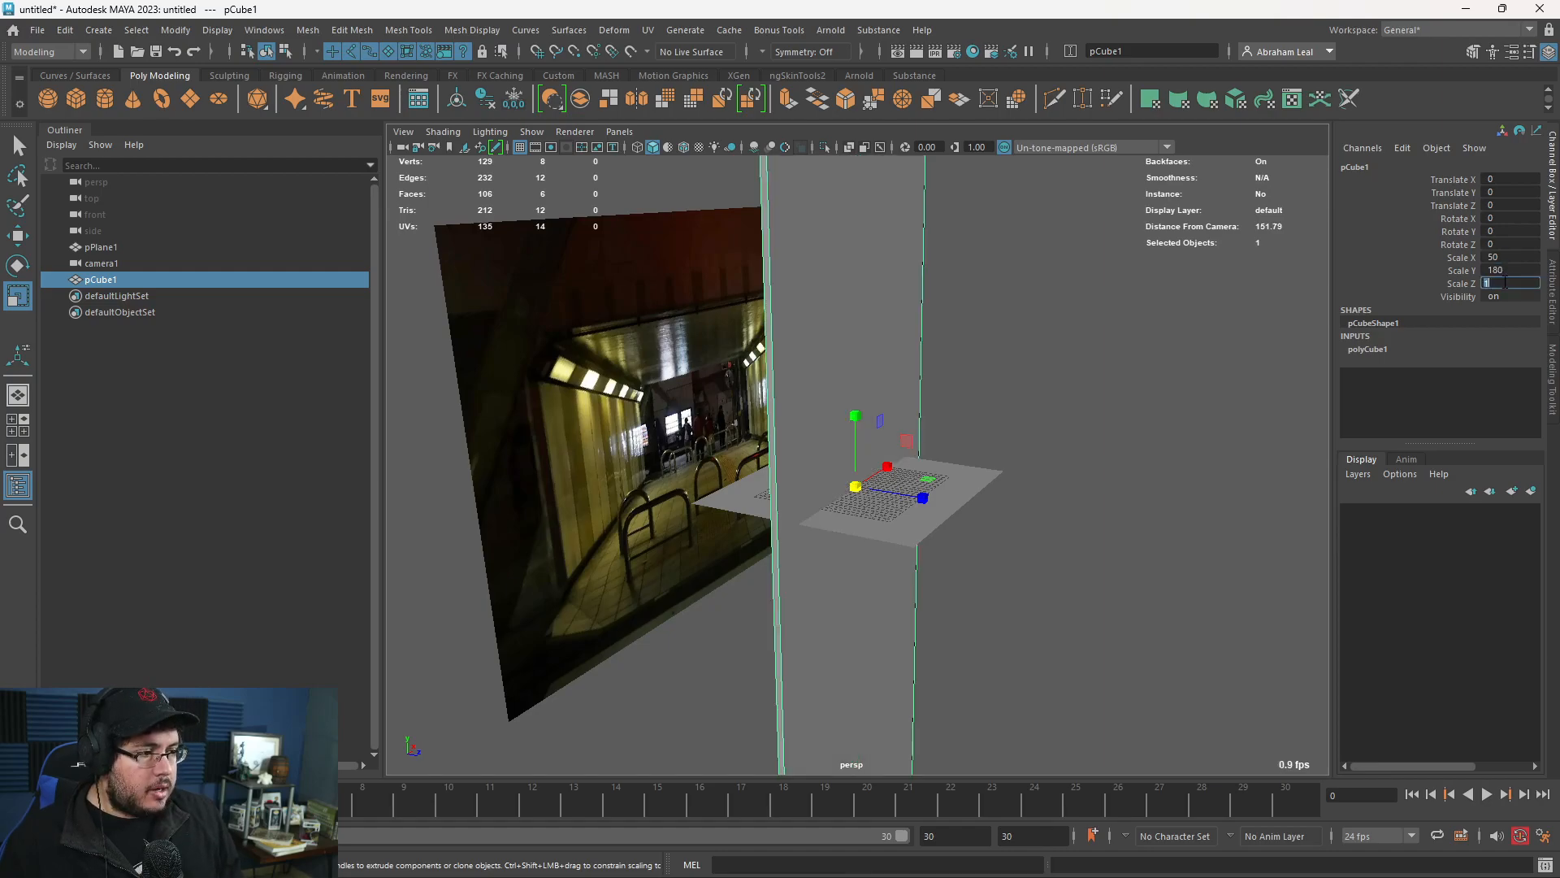
text(50)
key(Return)
Raise the scaled cube so its base sits at floor level.
alt+right_drag(1293, 345, 1012, 449)
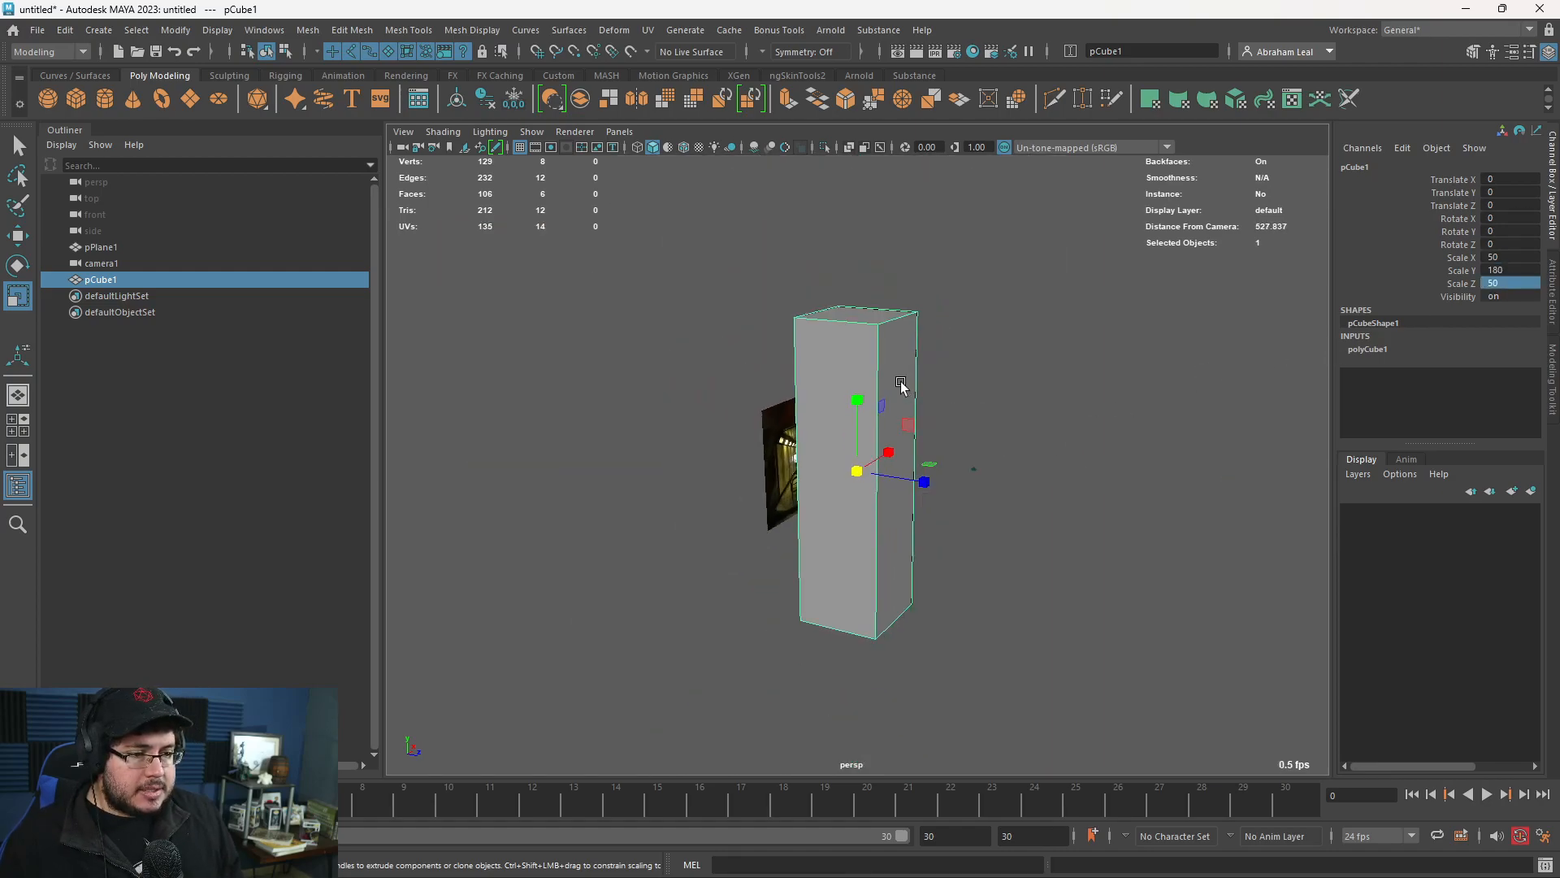
key(w)
drag(849, 419, 963, 356)
drag(858, 286, 865, 276)
Look through camera1, pull it back to about 725 units in Z and dismiss the Malwarebytes pop-up.
click(1026, 411)
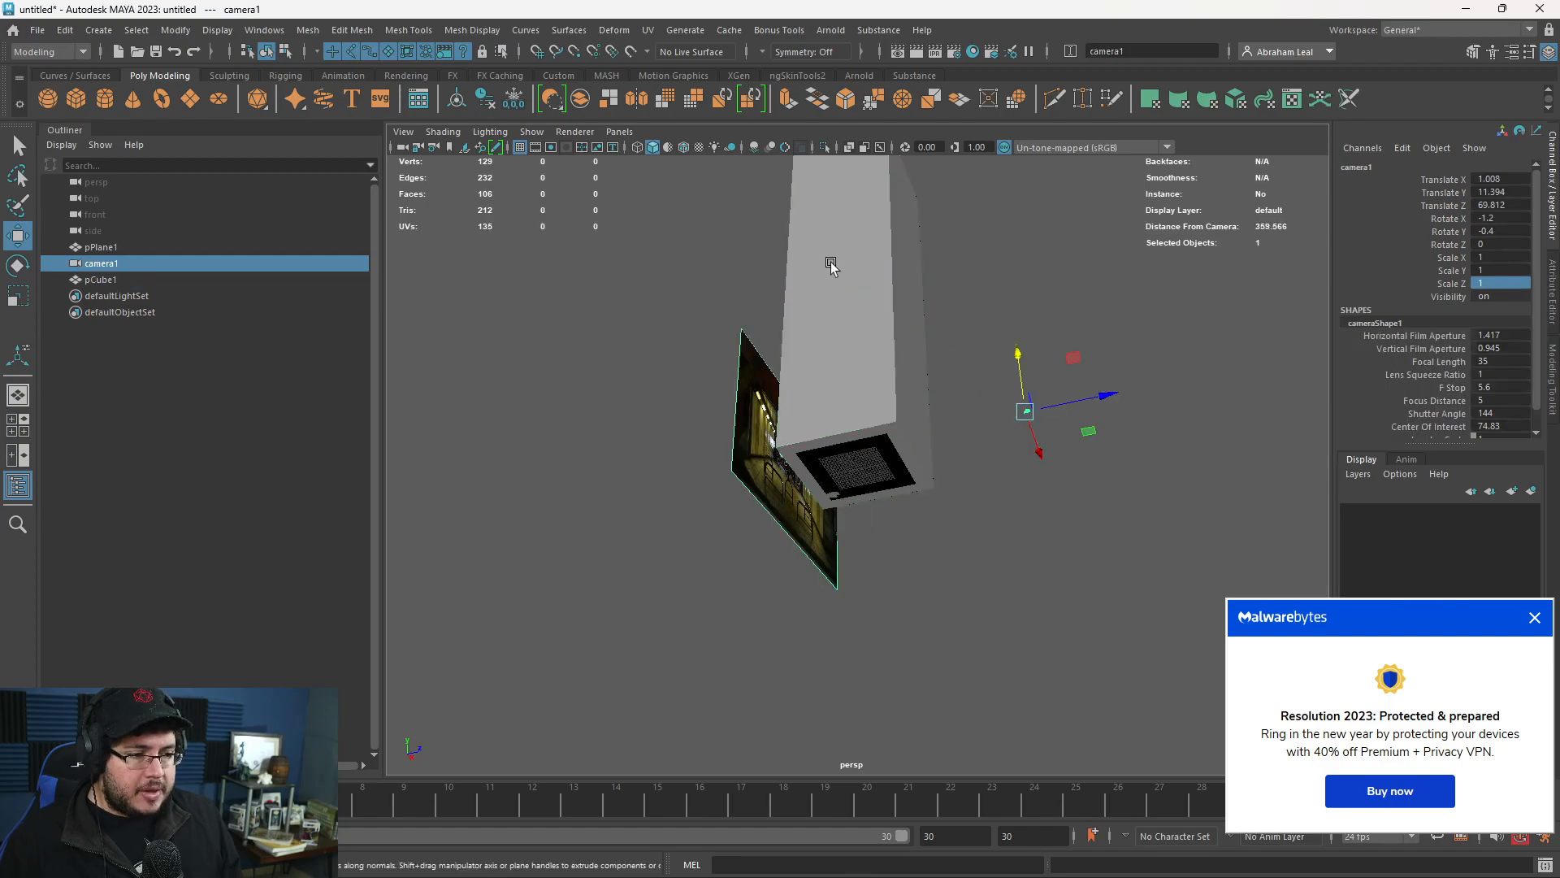
click(619, 132)
click(645, 198)
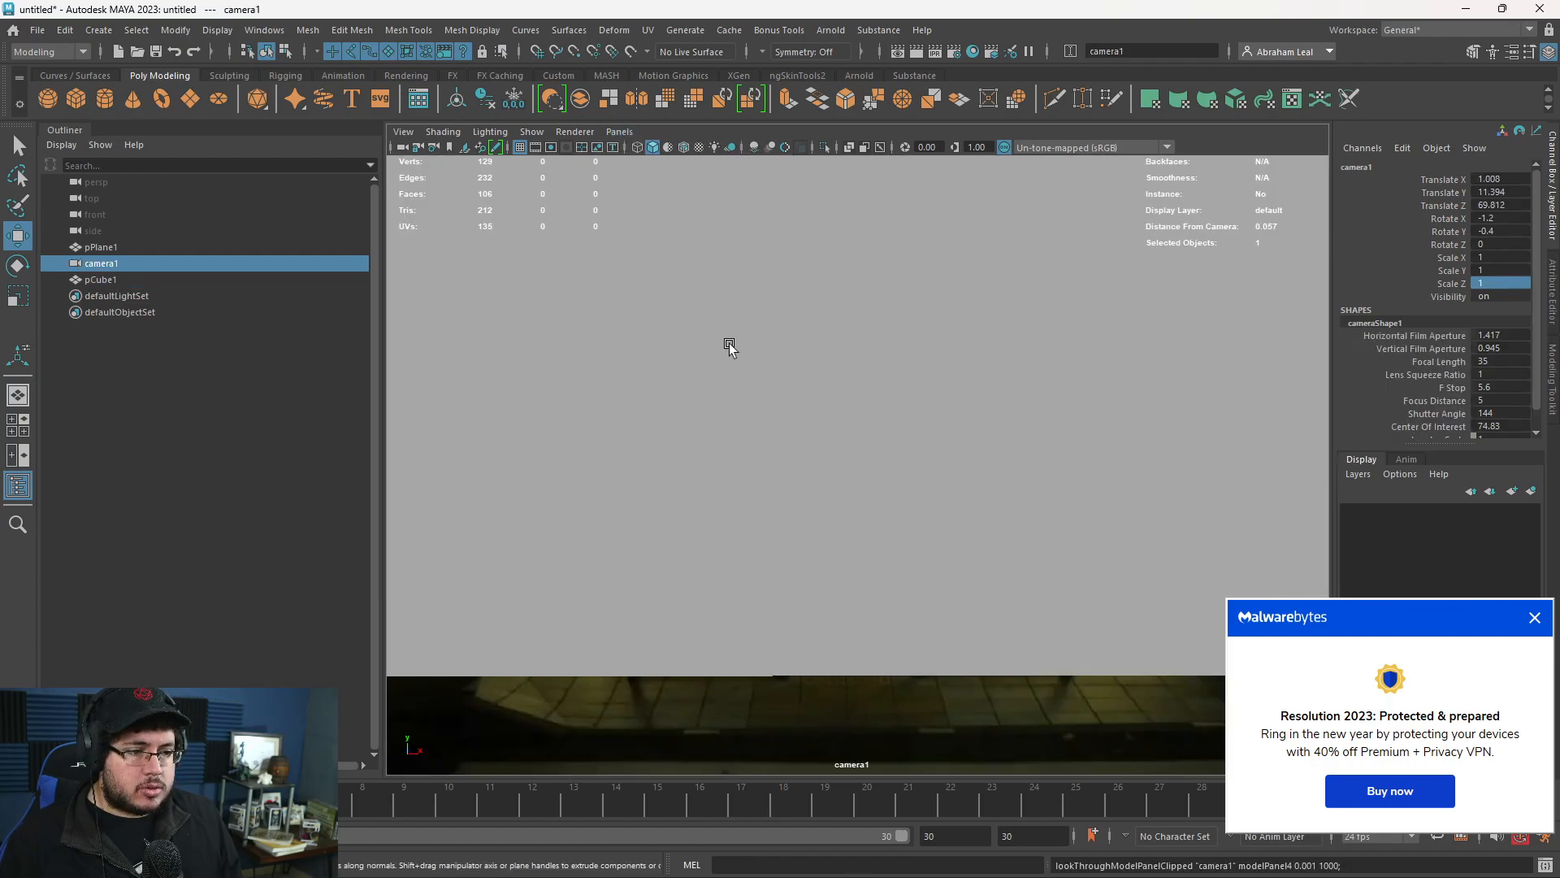
scroll(864, 448, down, 5)
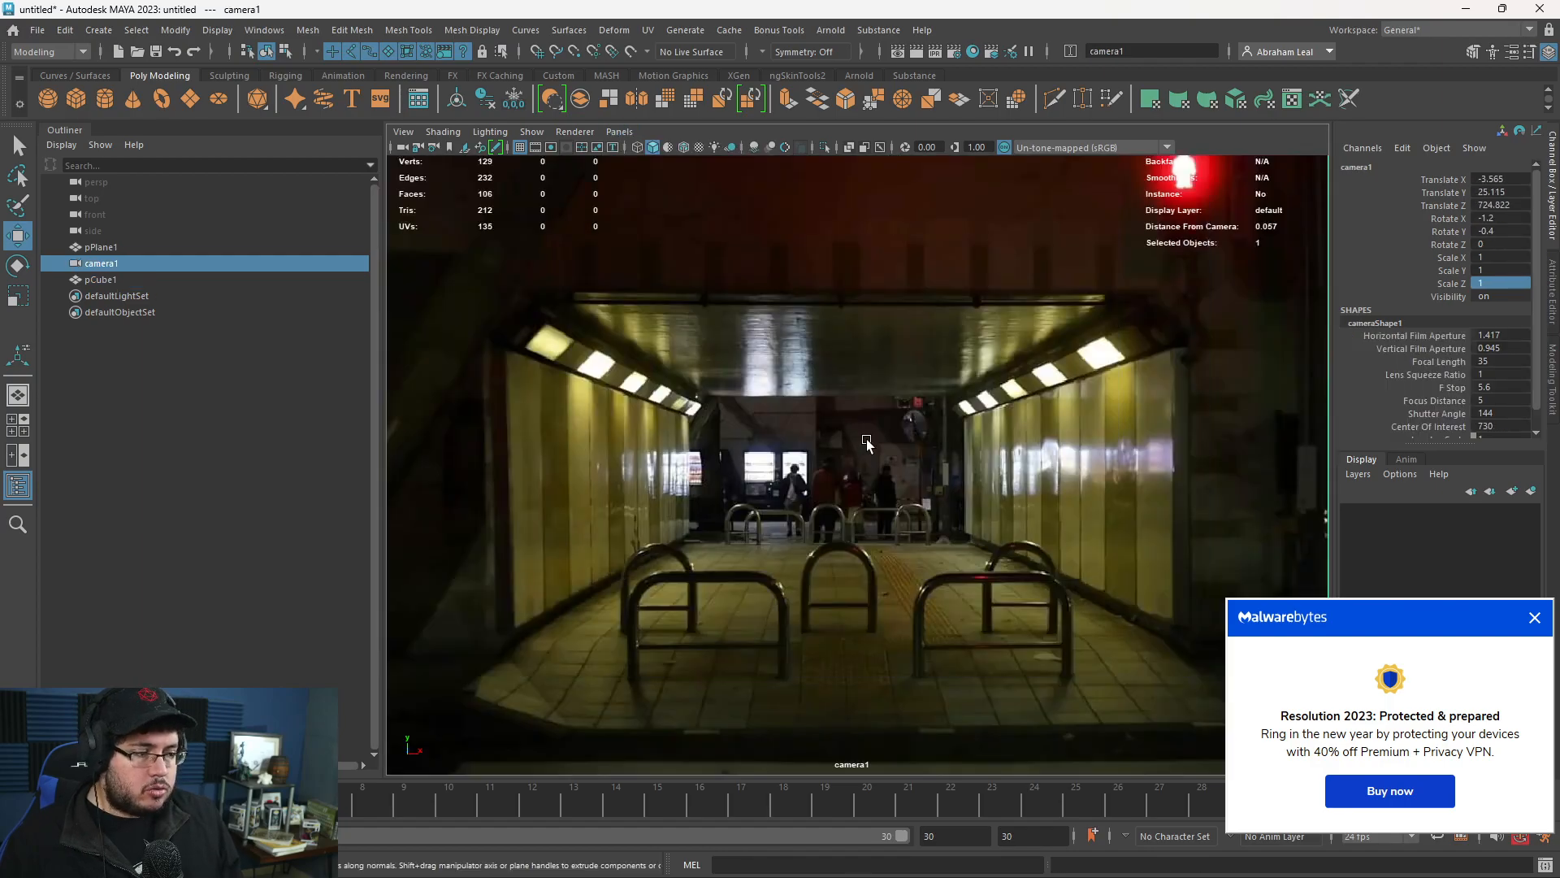
click(1540, 615)
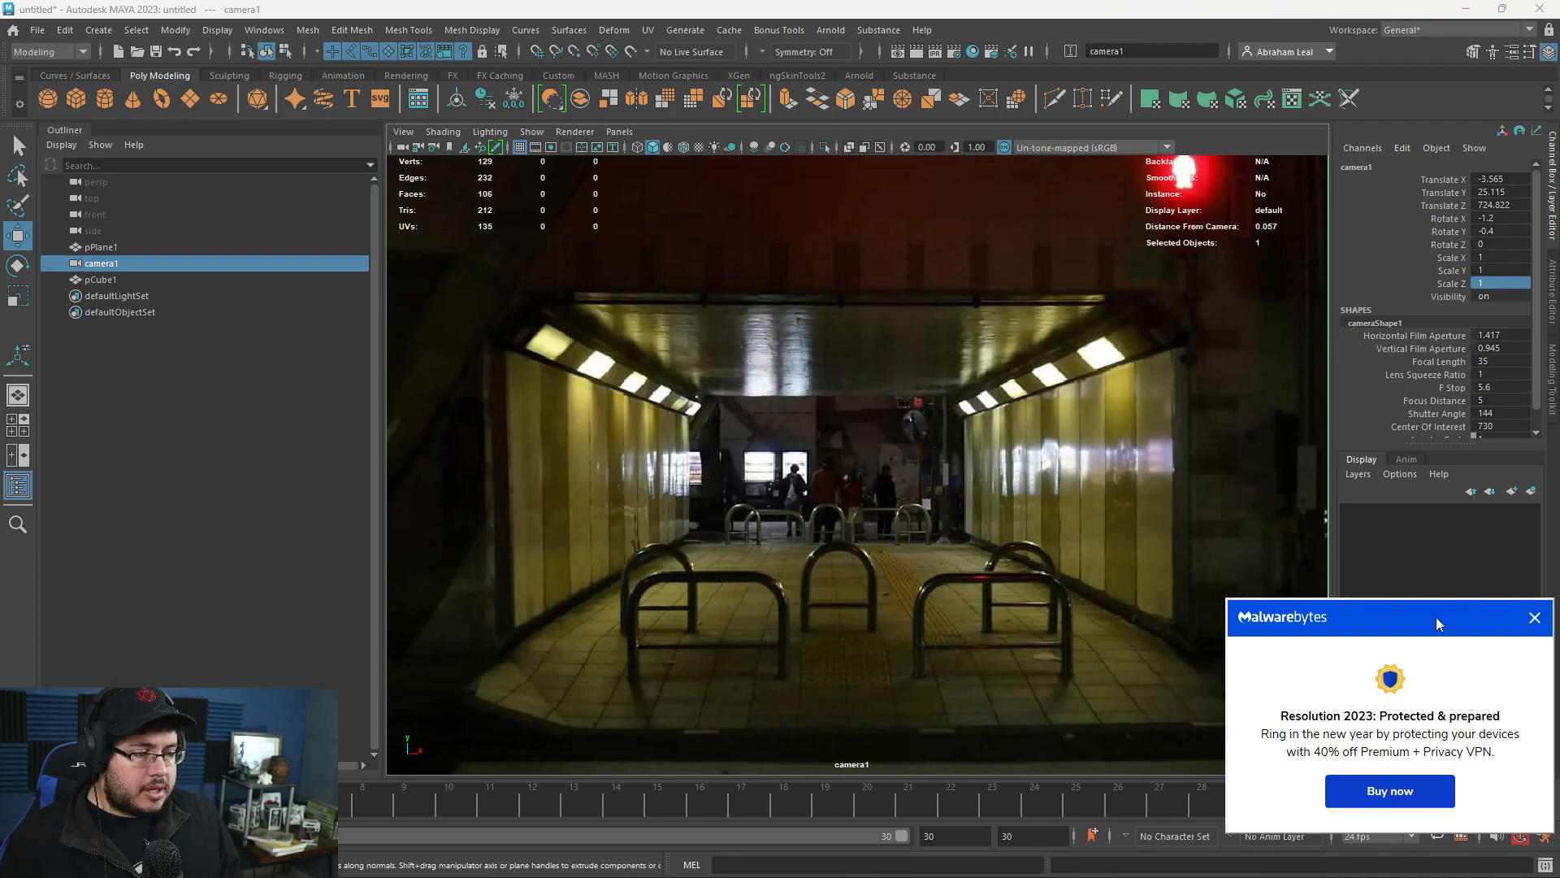
click(1535, 619)
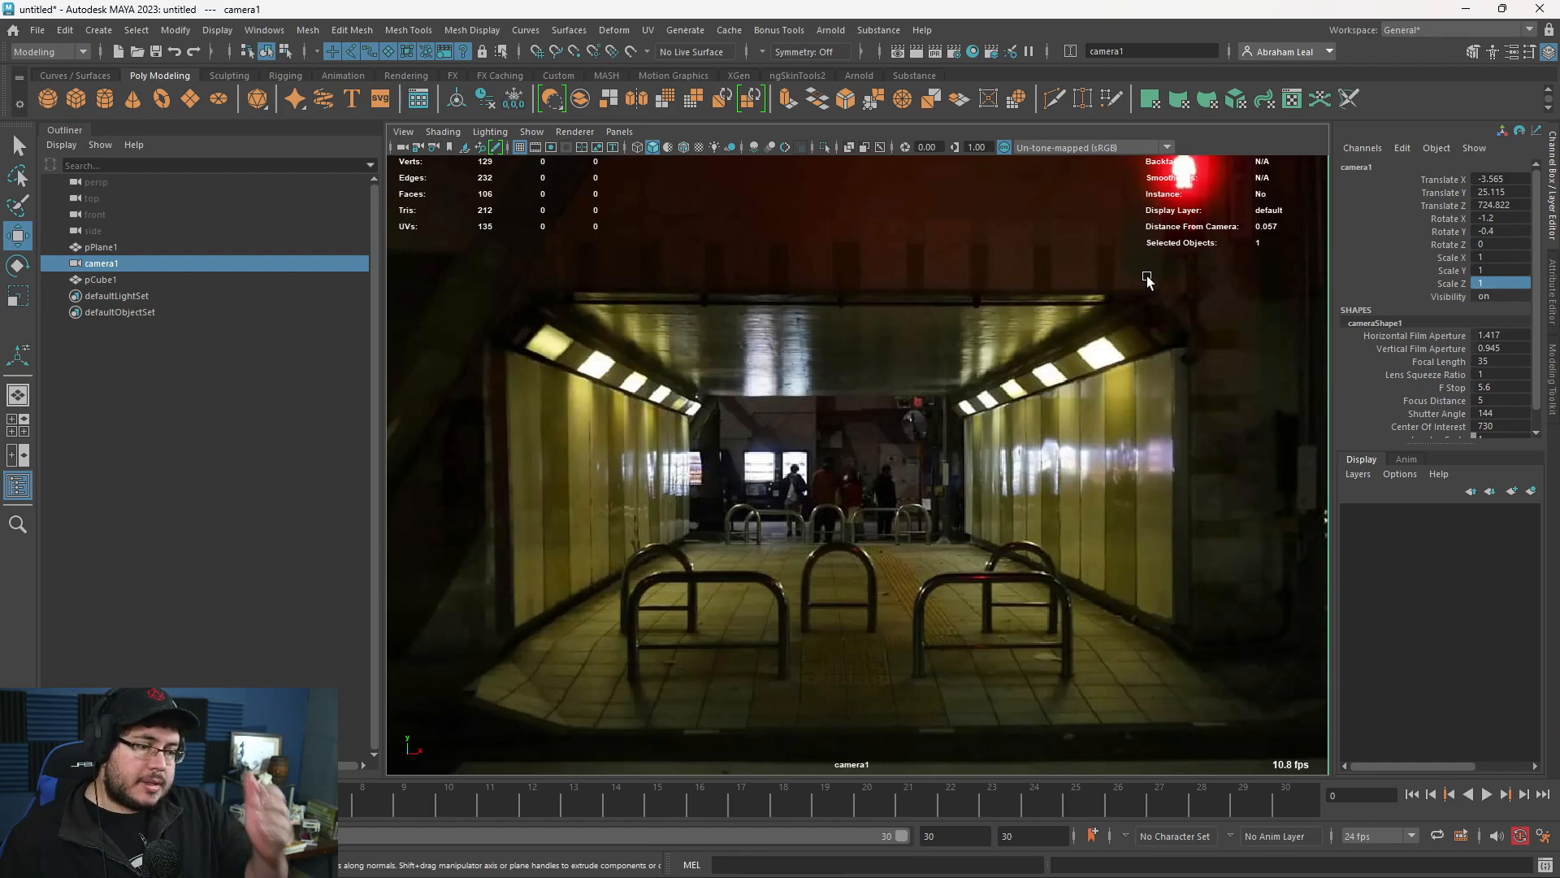
Return to the perspective view, select camera1 beside its image plane and open the camera's shape attributes.
key(space)
scroll(1067, 449, down, 4)
alt+drag(902, 406, 872, 452)
scroll(872, 452, down, 4)
alt+middle_drag(1137, 471, 832, 491)
scroll(832, 491, down, 2)
alt+drag(1049, 455, 1082, 483)
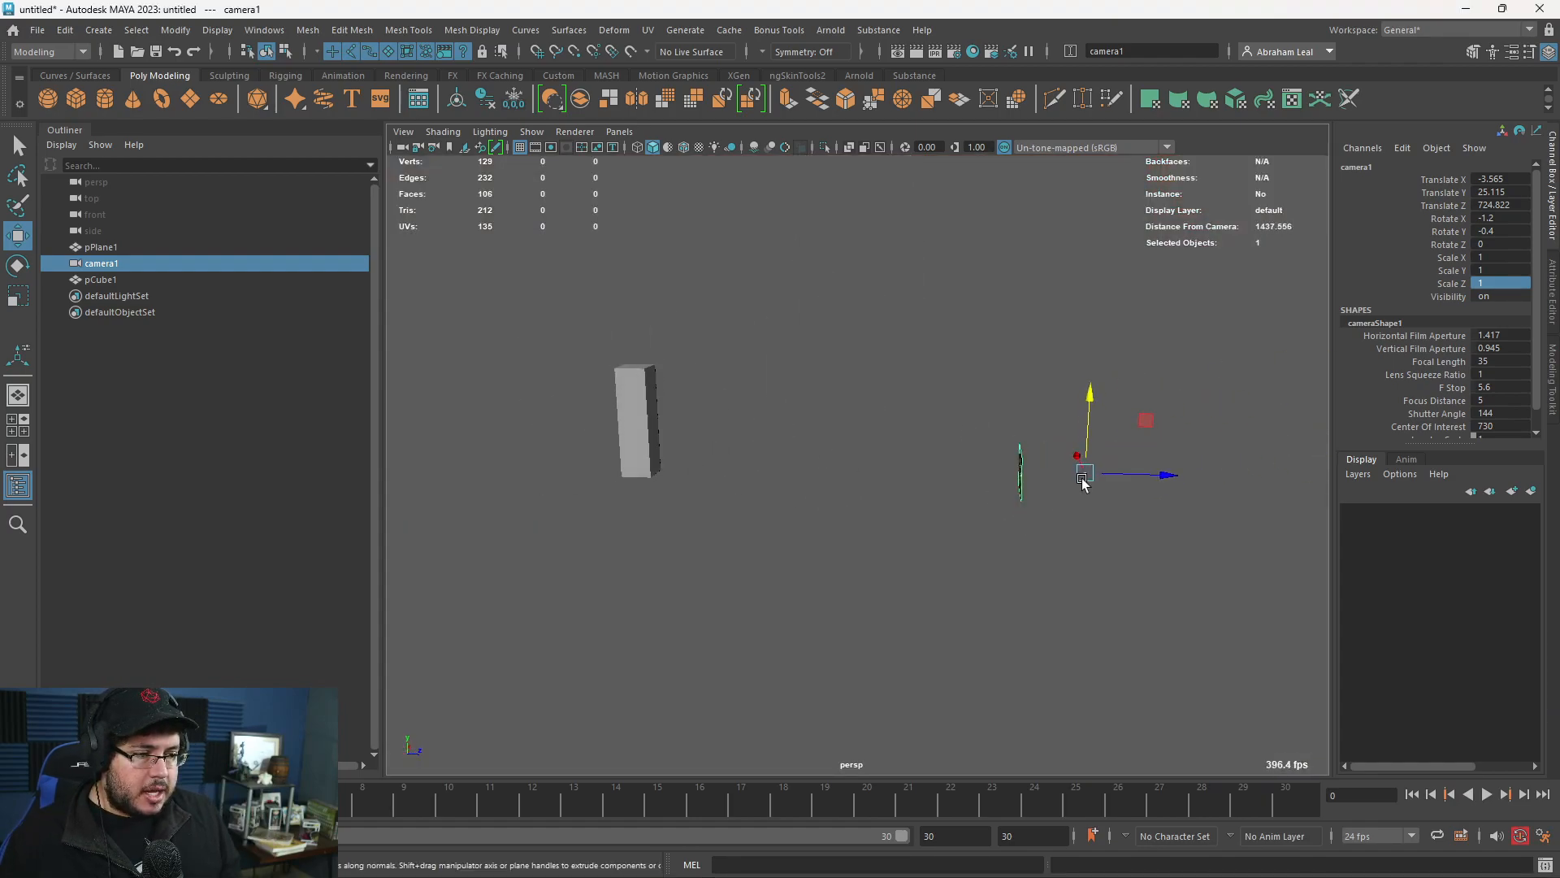
click(1021, 465)
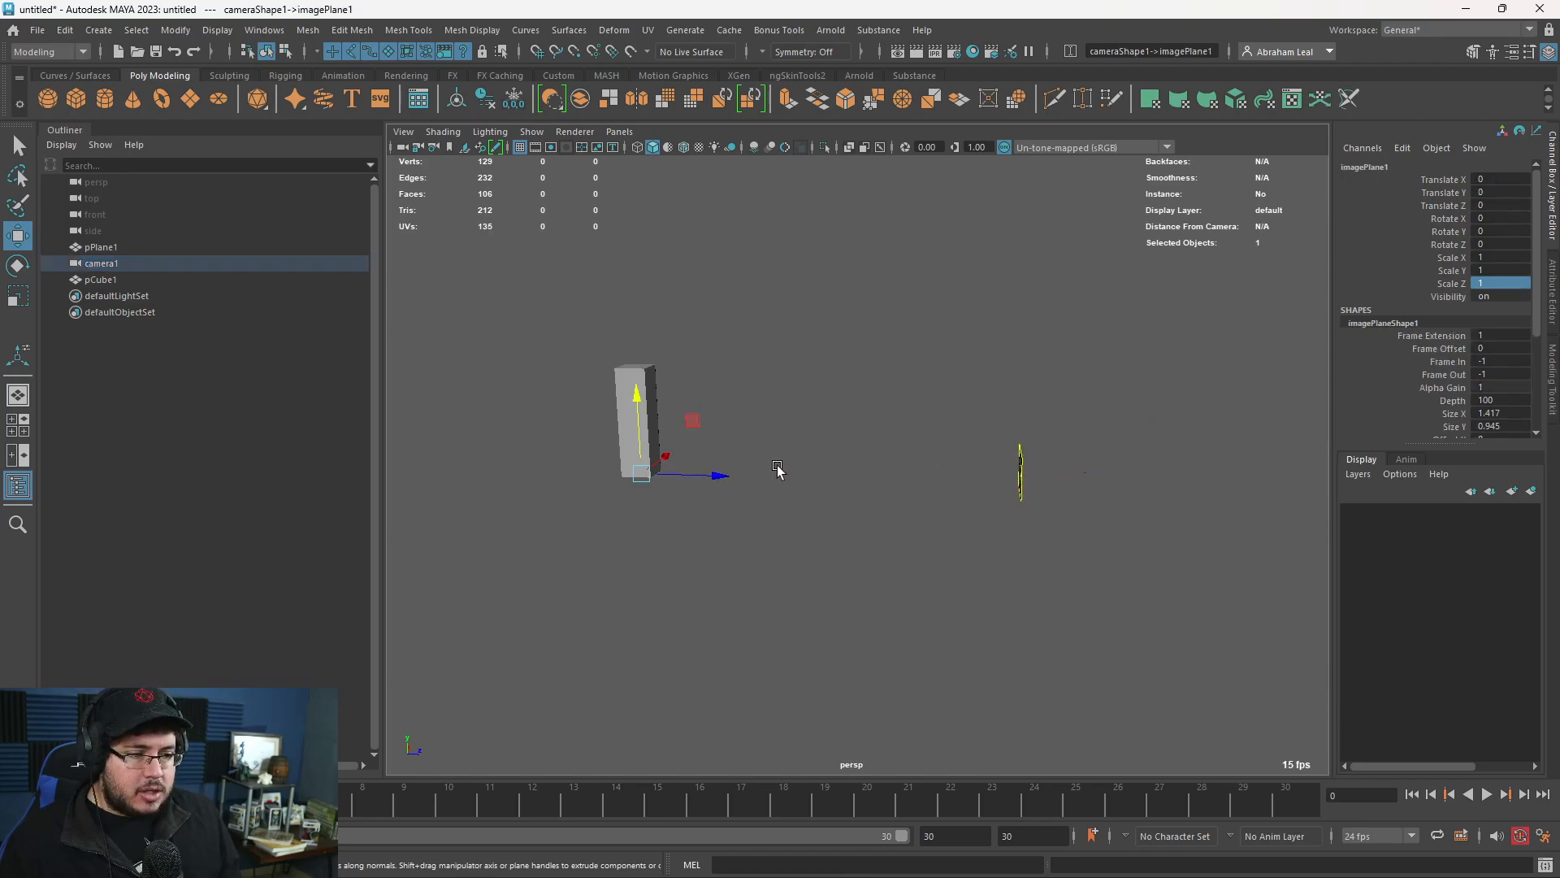
click(1031, 426)
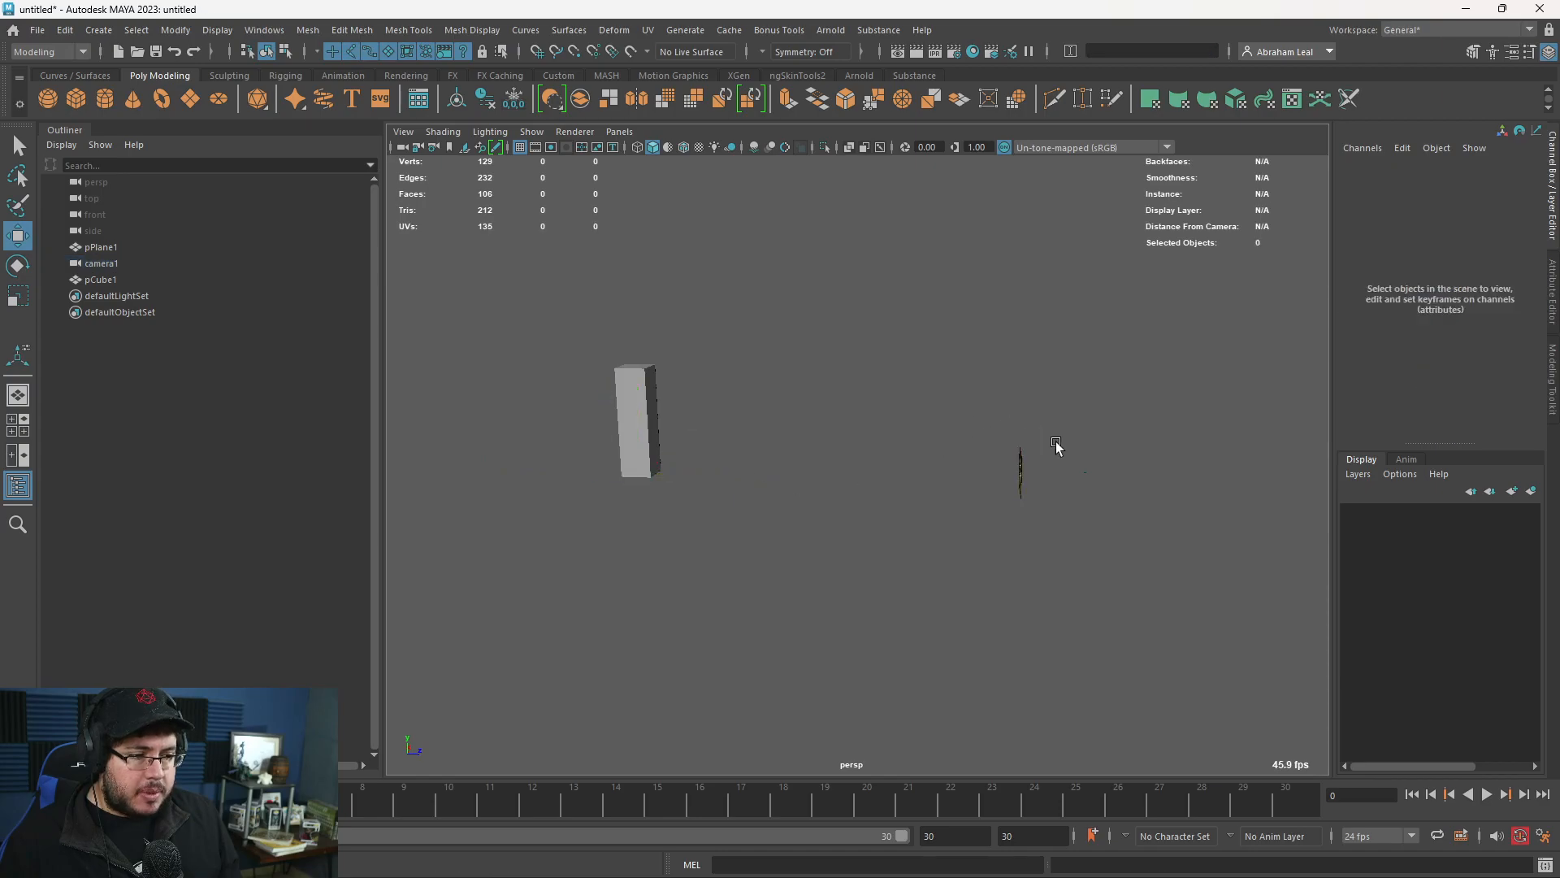
drag(1120, 445, 1089, 460)
key(ctrl+a)
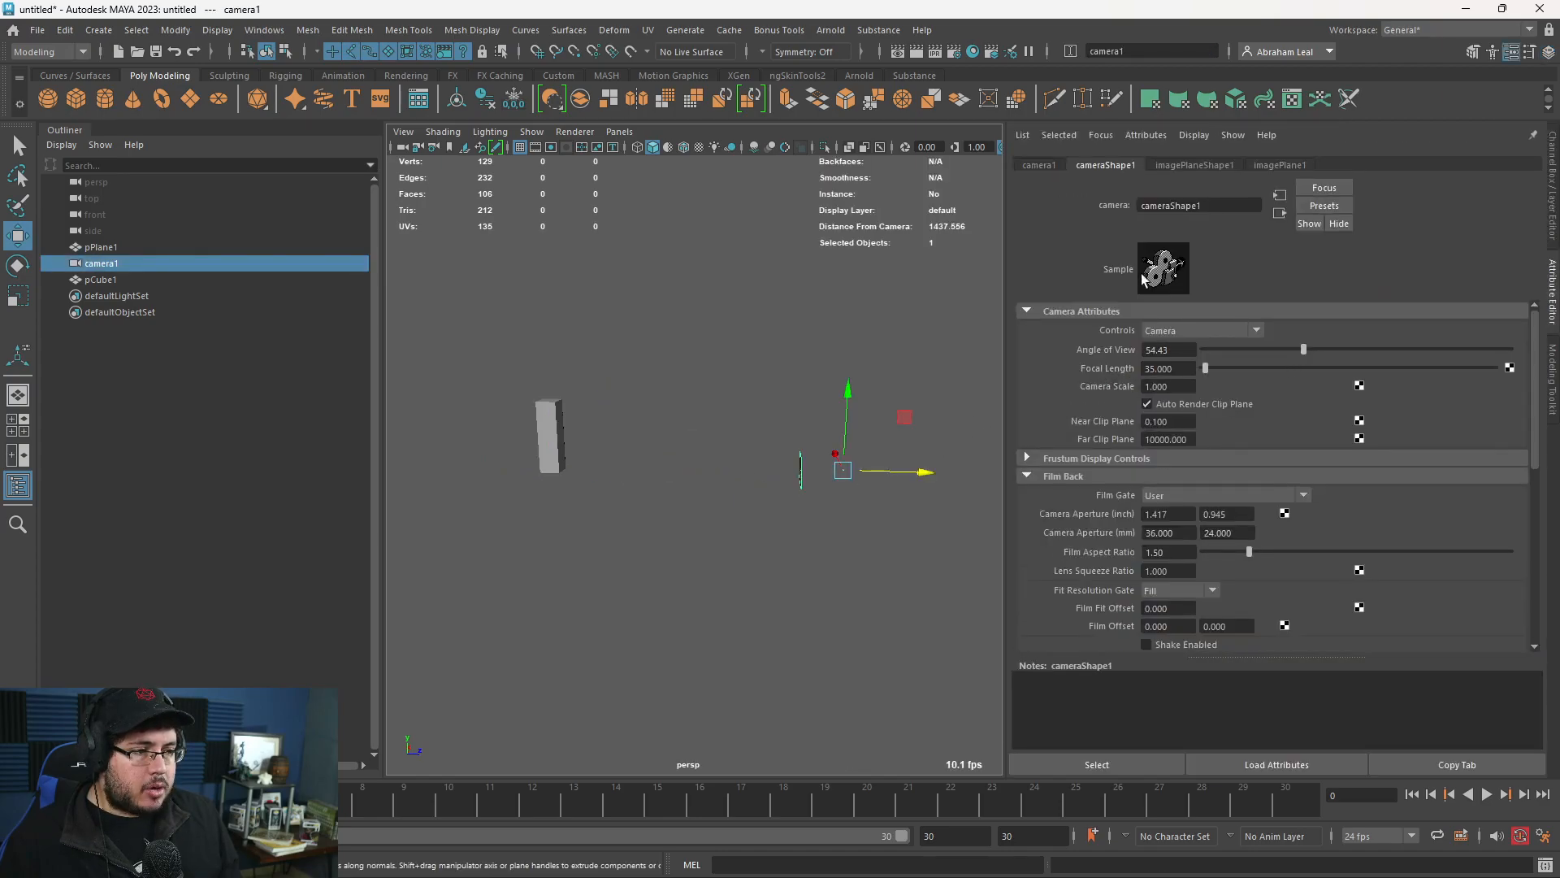
Set the image plane's depth to 2000 so the tunnel photo sits behind the reference cube.
click(1191, 164)
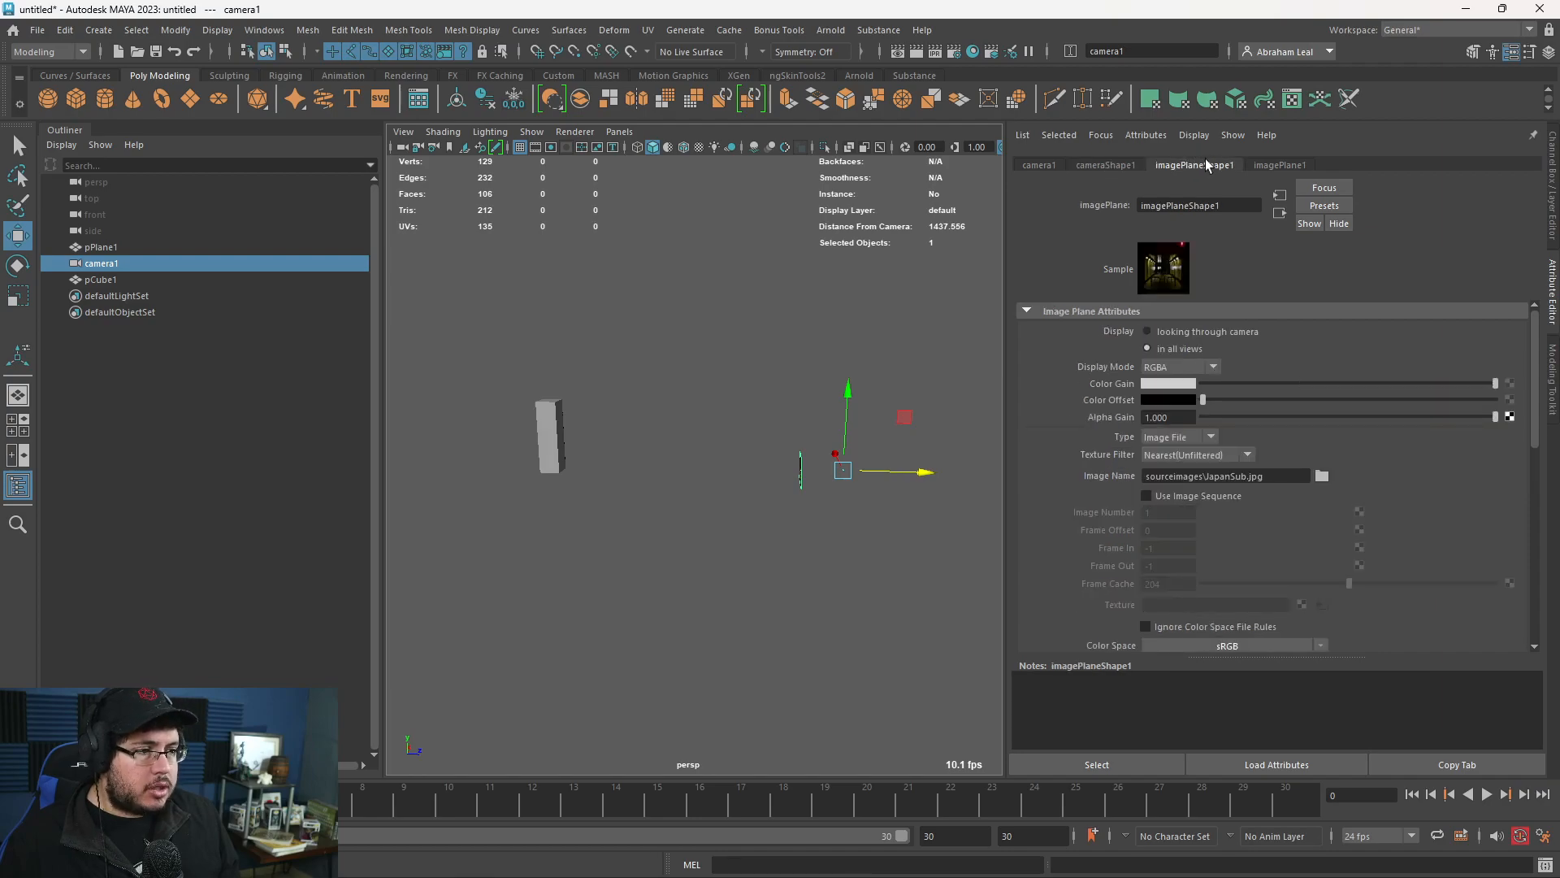
scroll(1147, 528, down, 5)
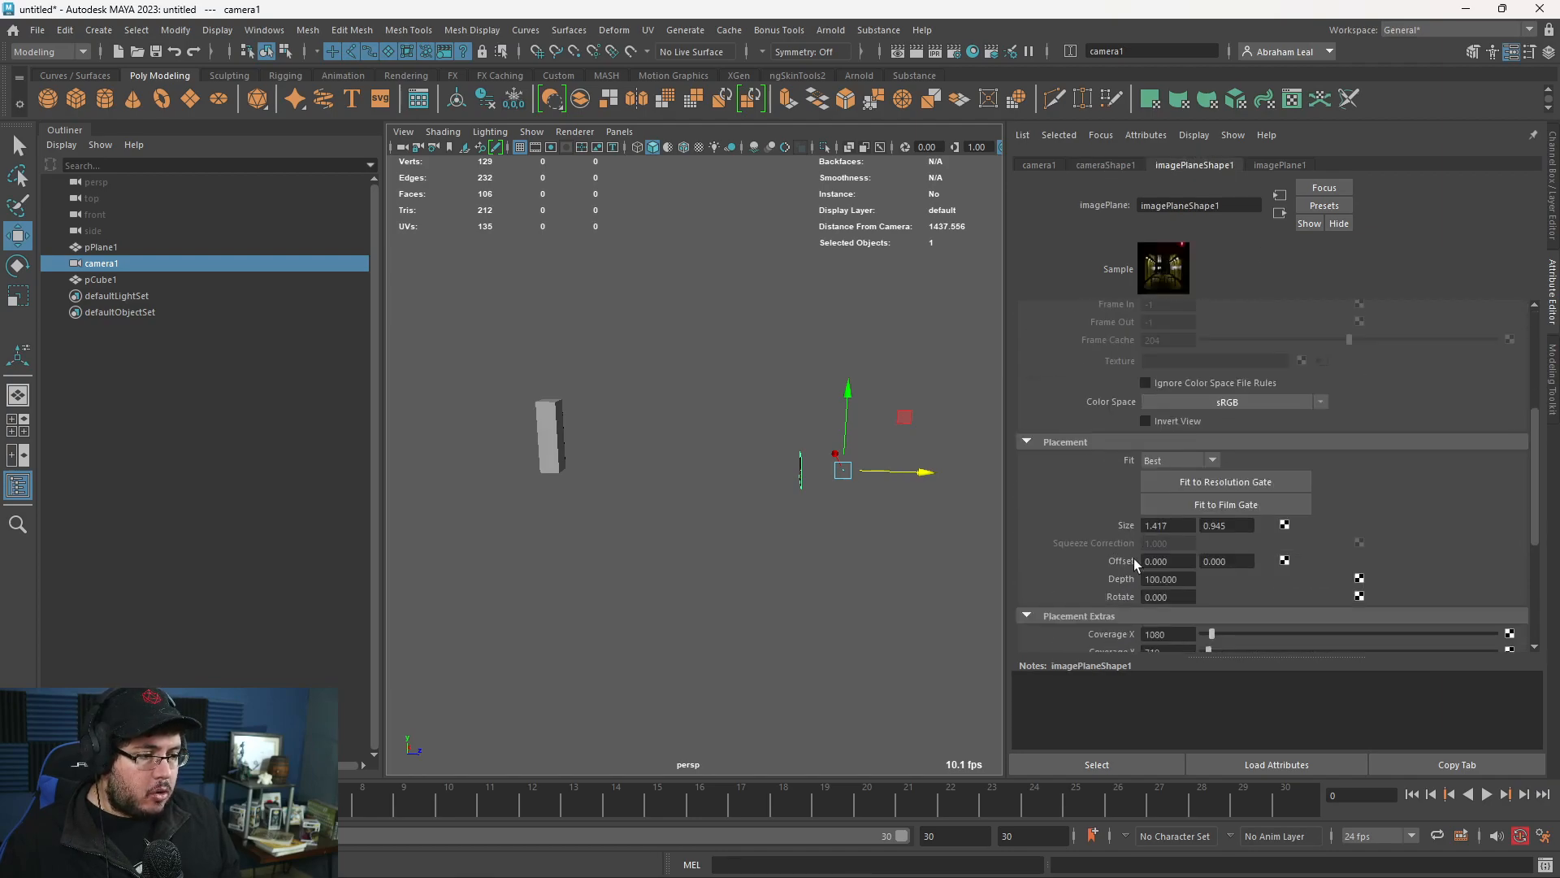
text(0)
key(Return)
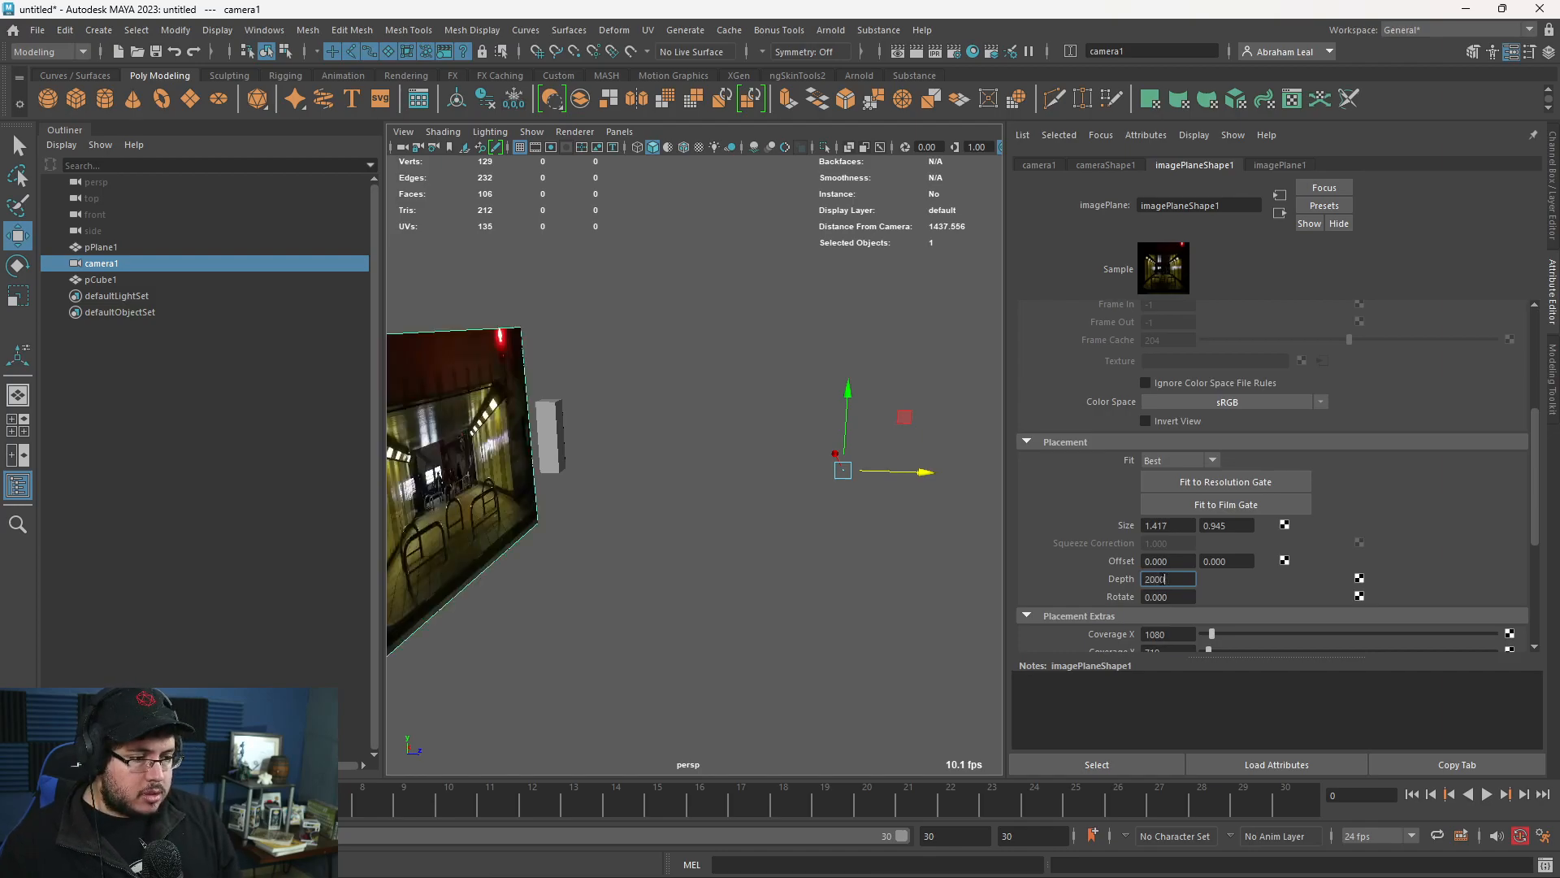
key(Return)
Check the deeper image plane through camera1 and return to the perspective view.
click(829, 568)
alt+drag(829, 568, 944, 456)
click(787, 550)
click(617, 133)
click(650, 200)
alt+drag(744, 316, 831, 539)
key(space)
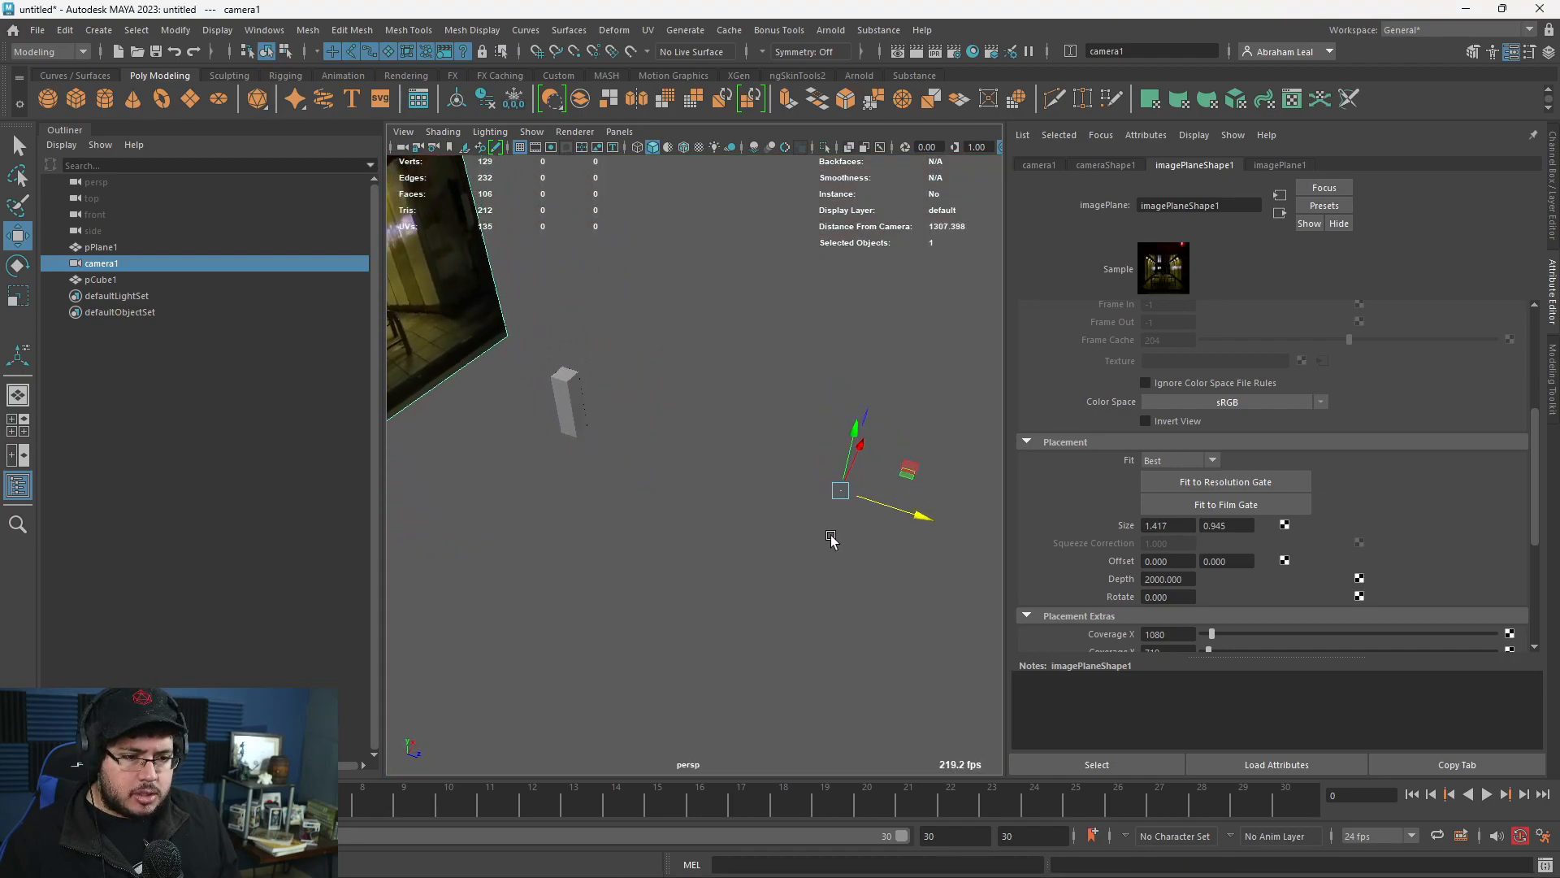
Show the scene in wireframe and scale the small floor plane up uniformly to about 737.
click(714, 413)
key(4)
scroll(591, 444, up, 4)
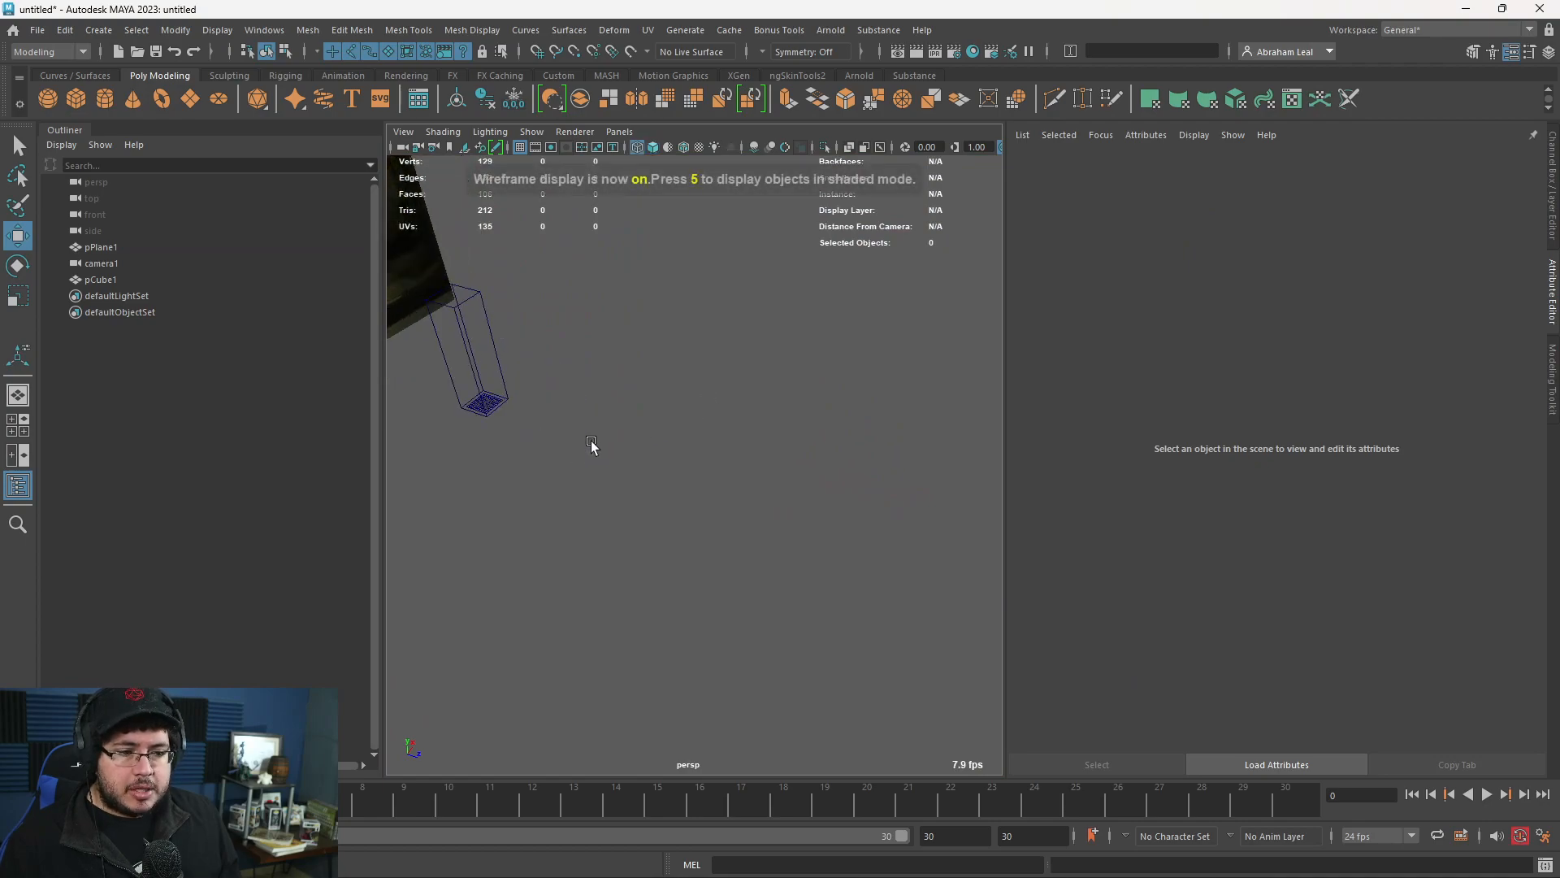
click(497, 404)
key(r)
drag(485, 403, 806, 382)
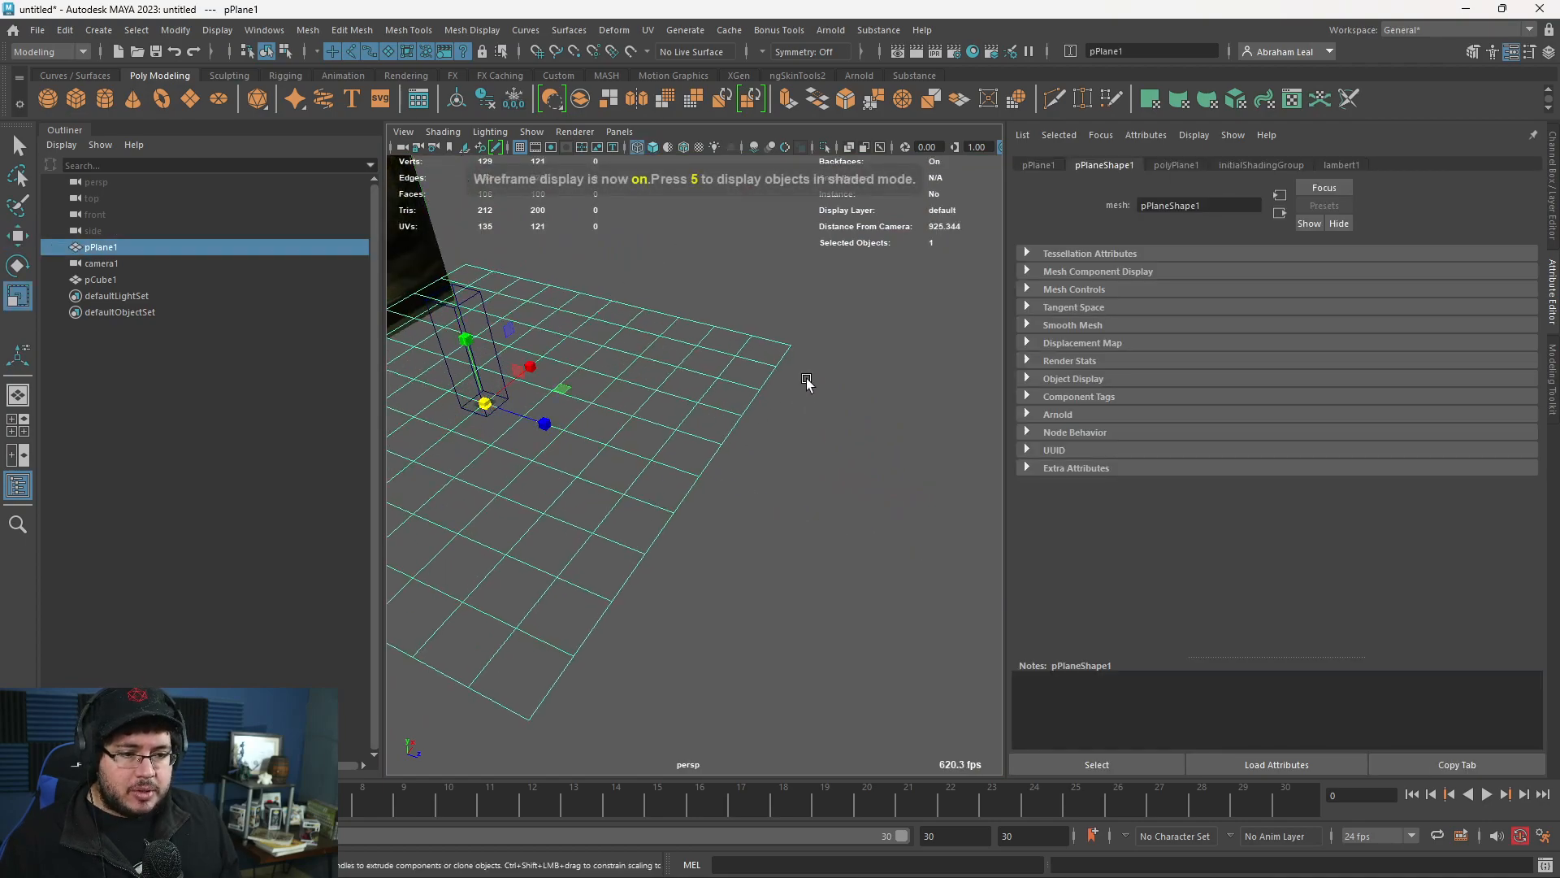
click(835, 413)
Look through camera1 to see the enlarged floor plane over the tunnel photo.
scroll(835, 429, down, 5)
scroll(888, 432, down, 5)
drag(924, 404, 782, 526)
scroll(871, 447, up, 5)
drag(885, 409, 769, 539)
drag(854, 448, 654, 516)
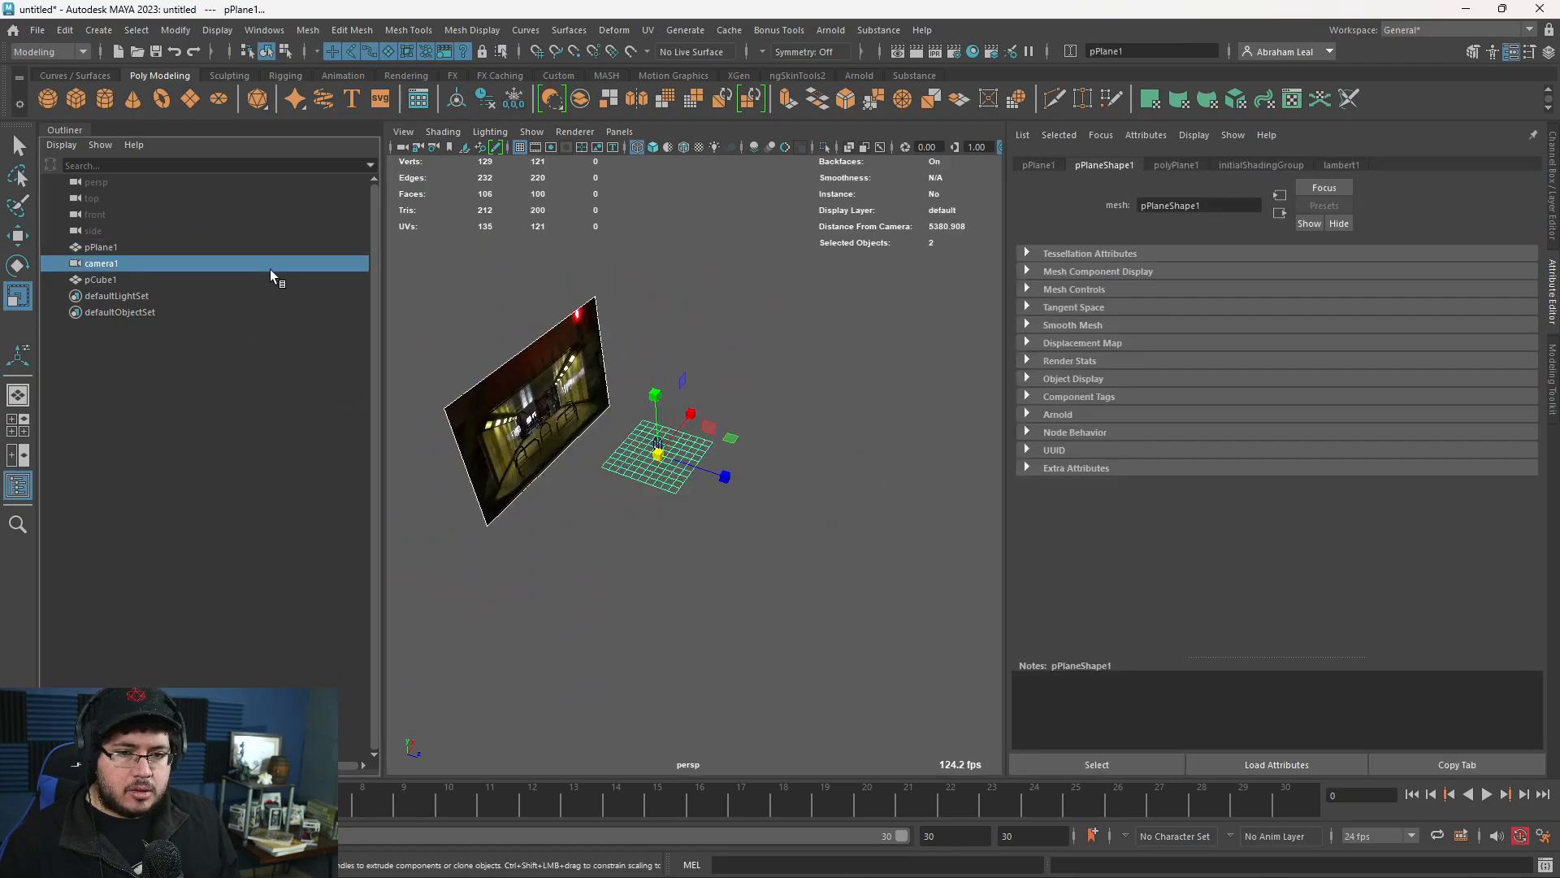
click(273, 265)
click(619, 130)
click(678, 199)
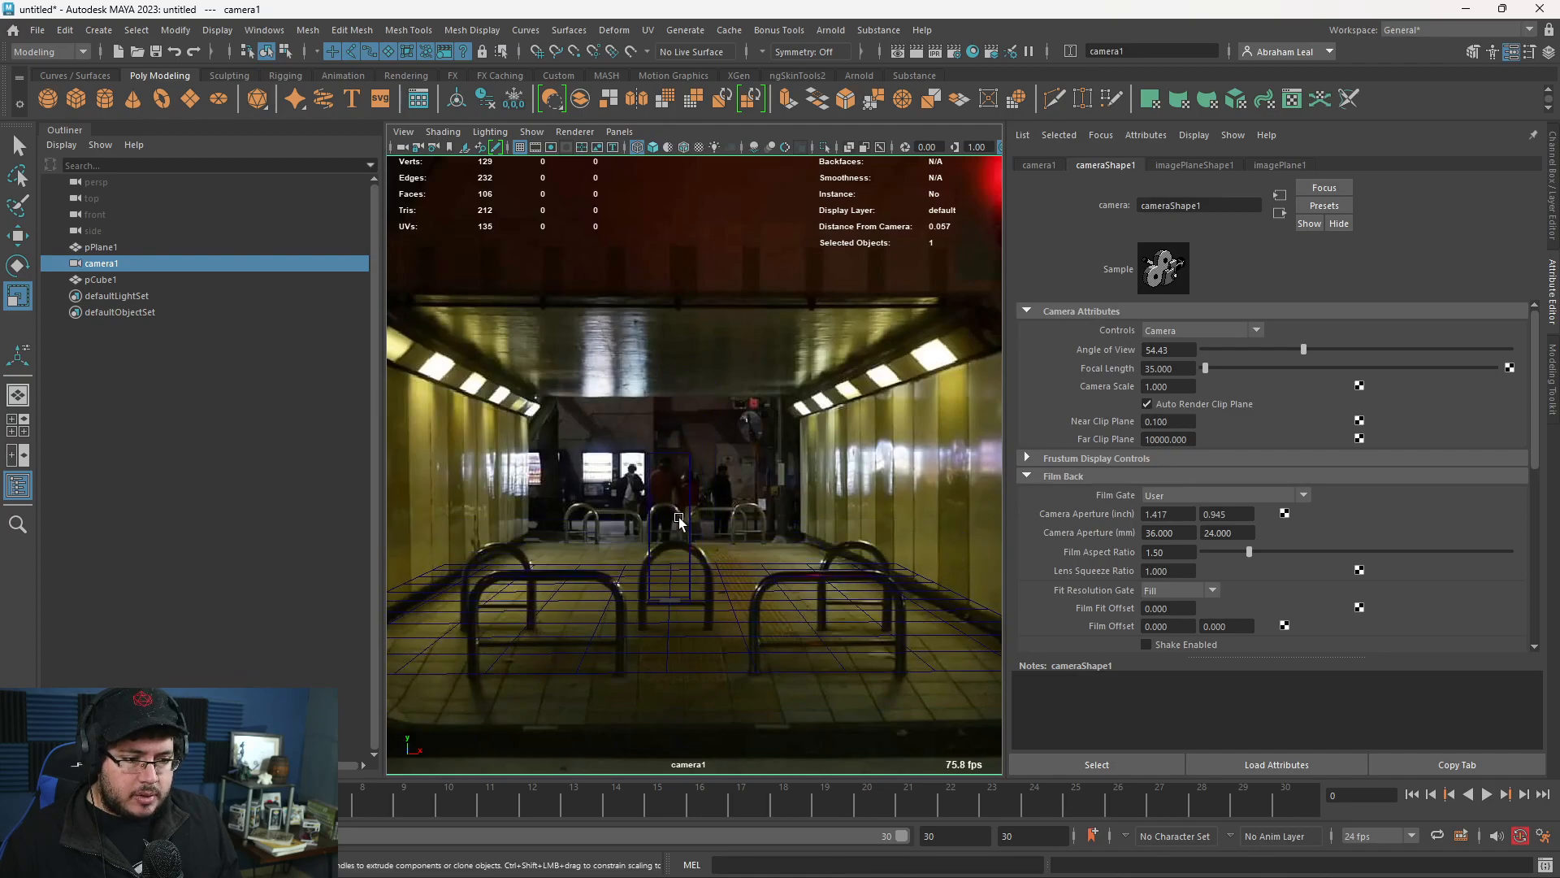
key(space)
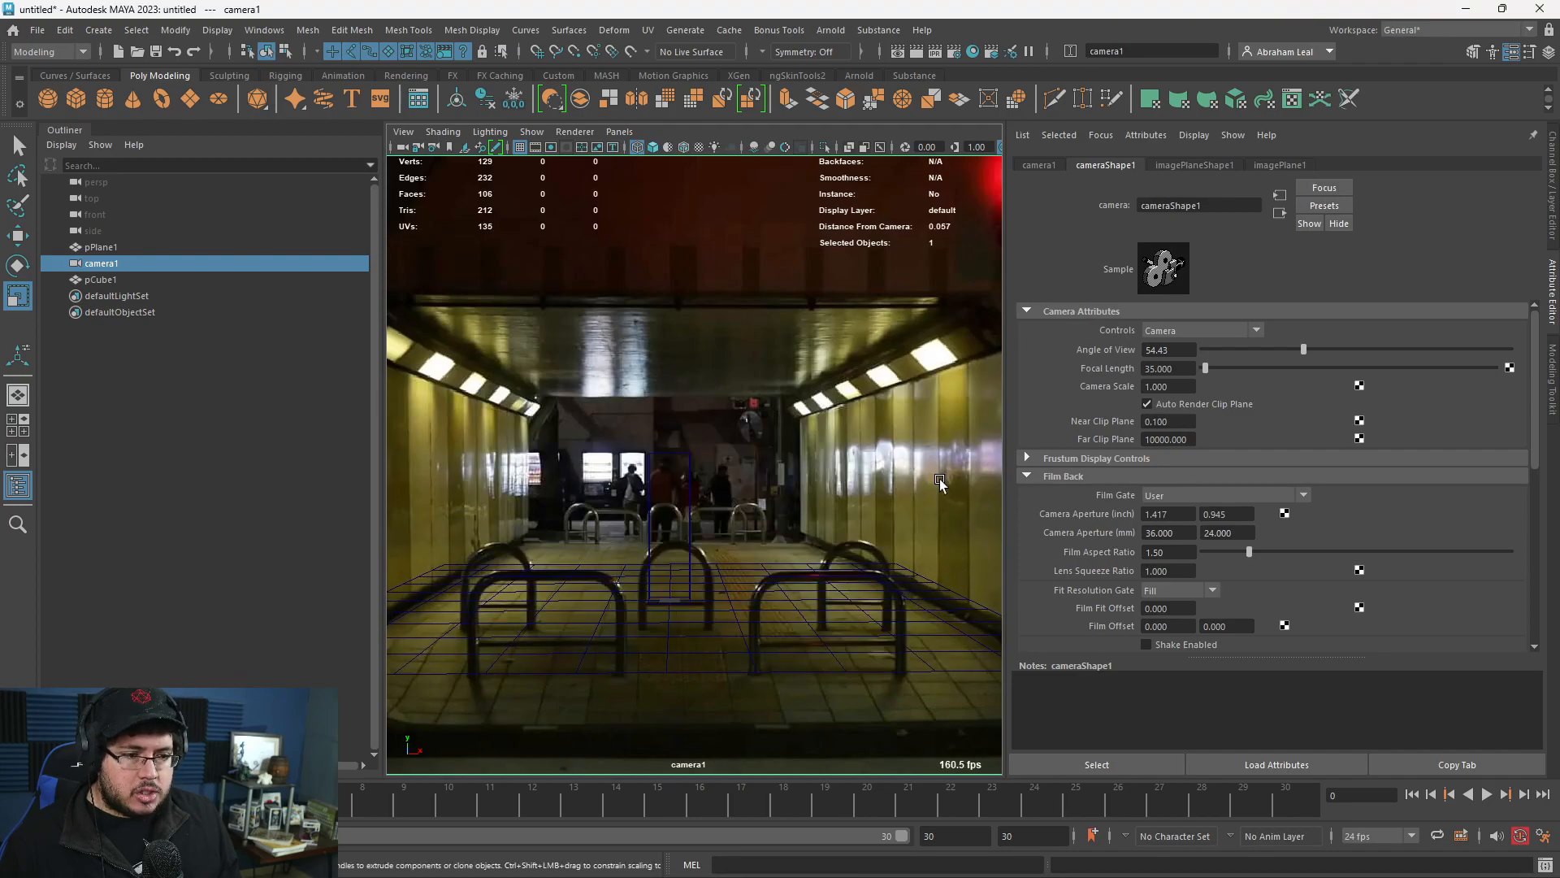
Show the channel values and move camera1 to about 160 in Y and 865 in Z, aligning the grid with the floor.
key(ctrl+a)
key(ctrl+shift+s)
click(1220, 224)
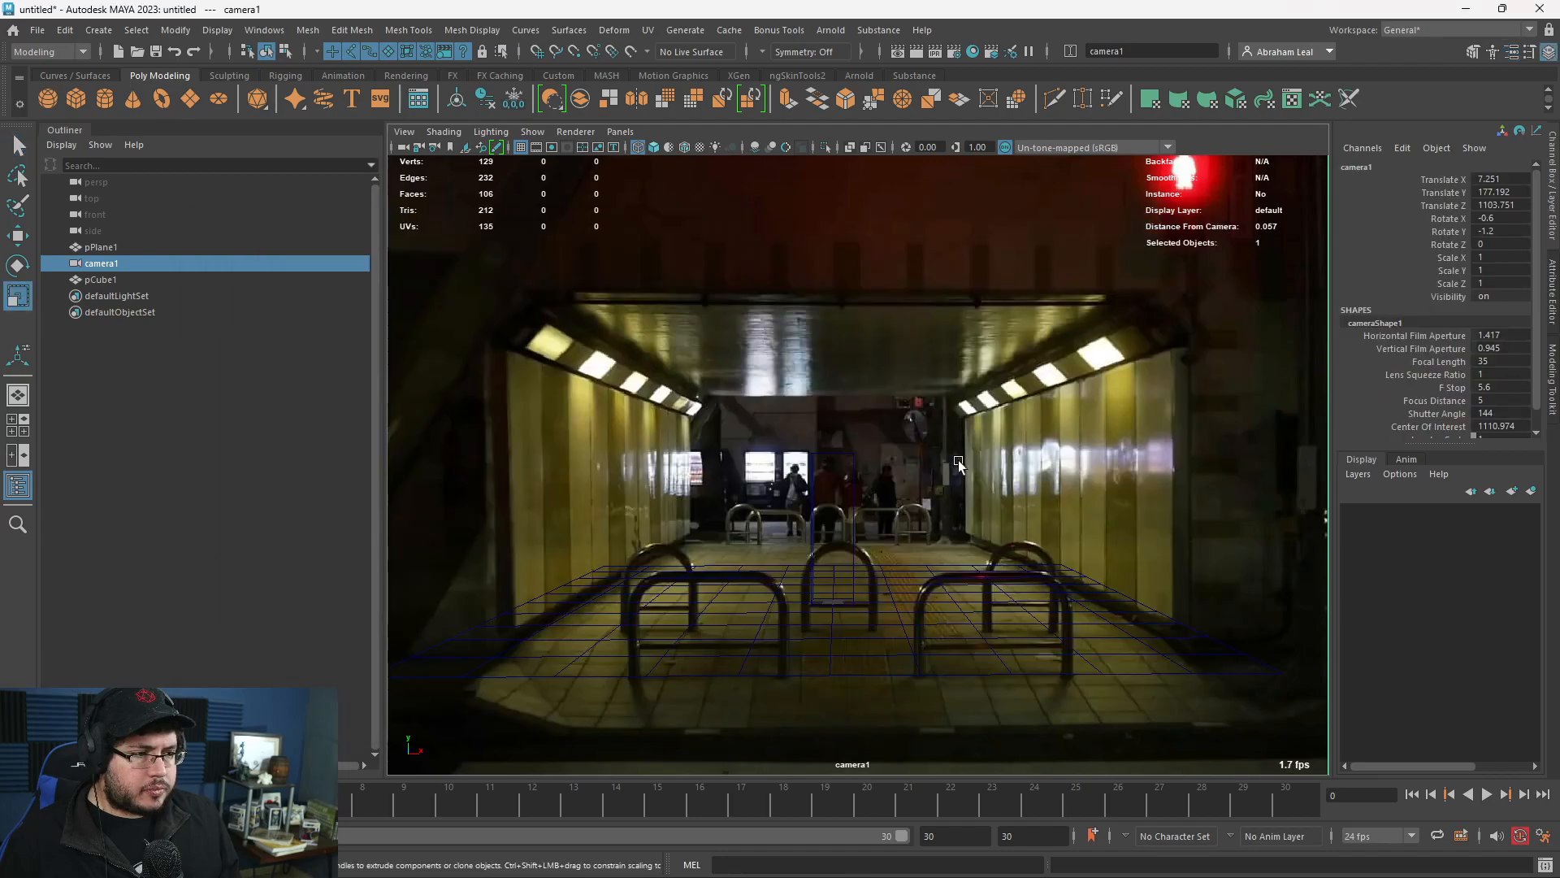
key(r)
alt+right_drag(925, 494, 918, 494)
alt+middle_drag(918, 494, 920, 511)
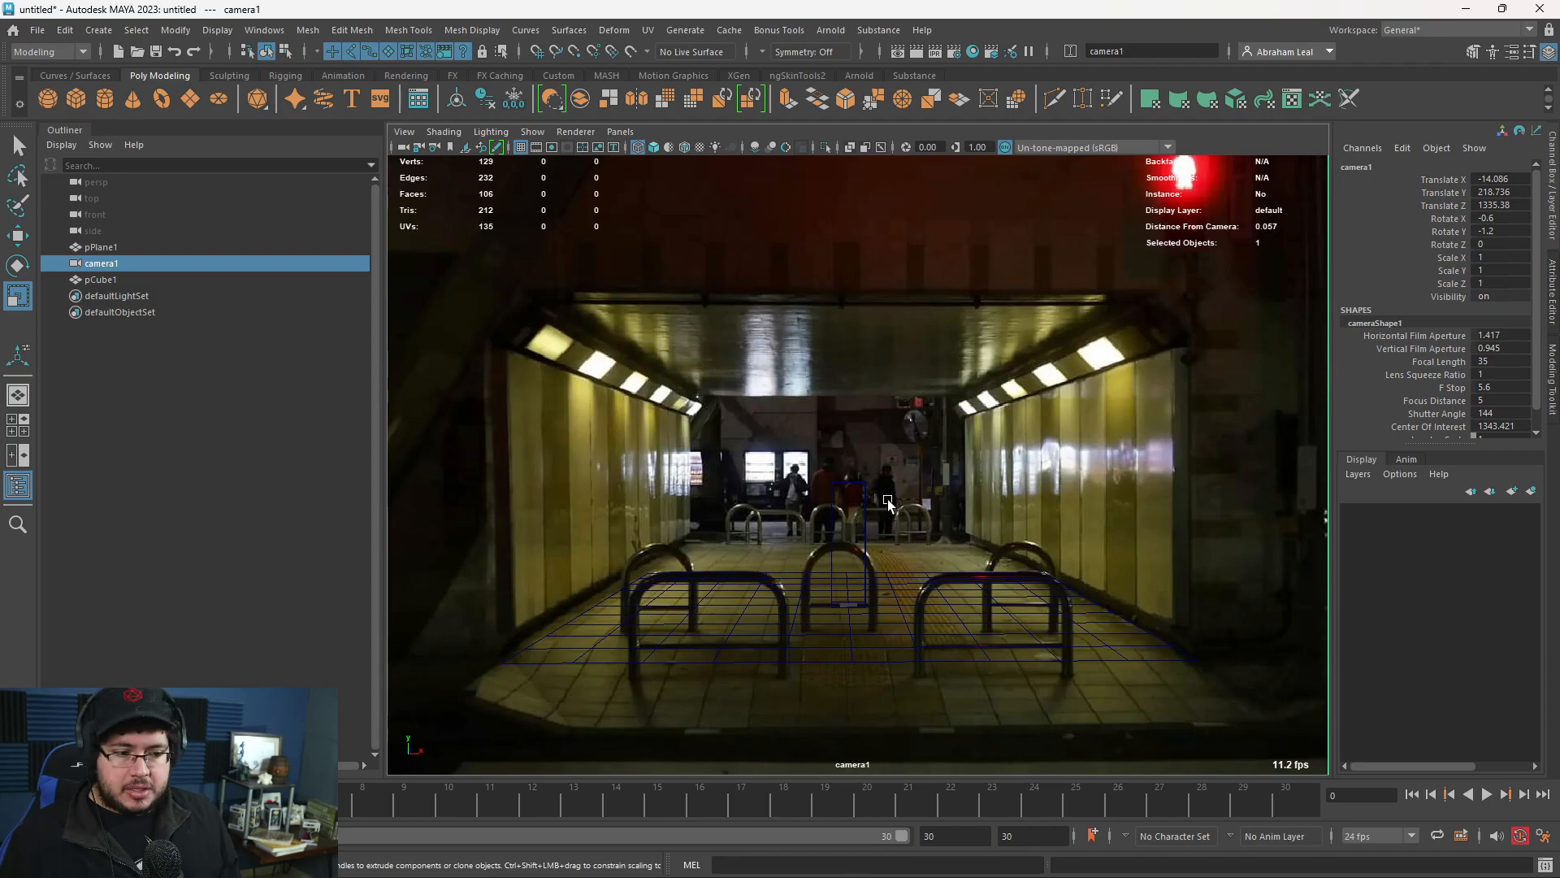
alt+right_drag(914, 514, 945, 543)
alt+middle_drag(947, 544, 950, 554)
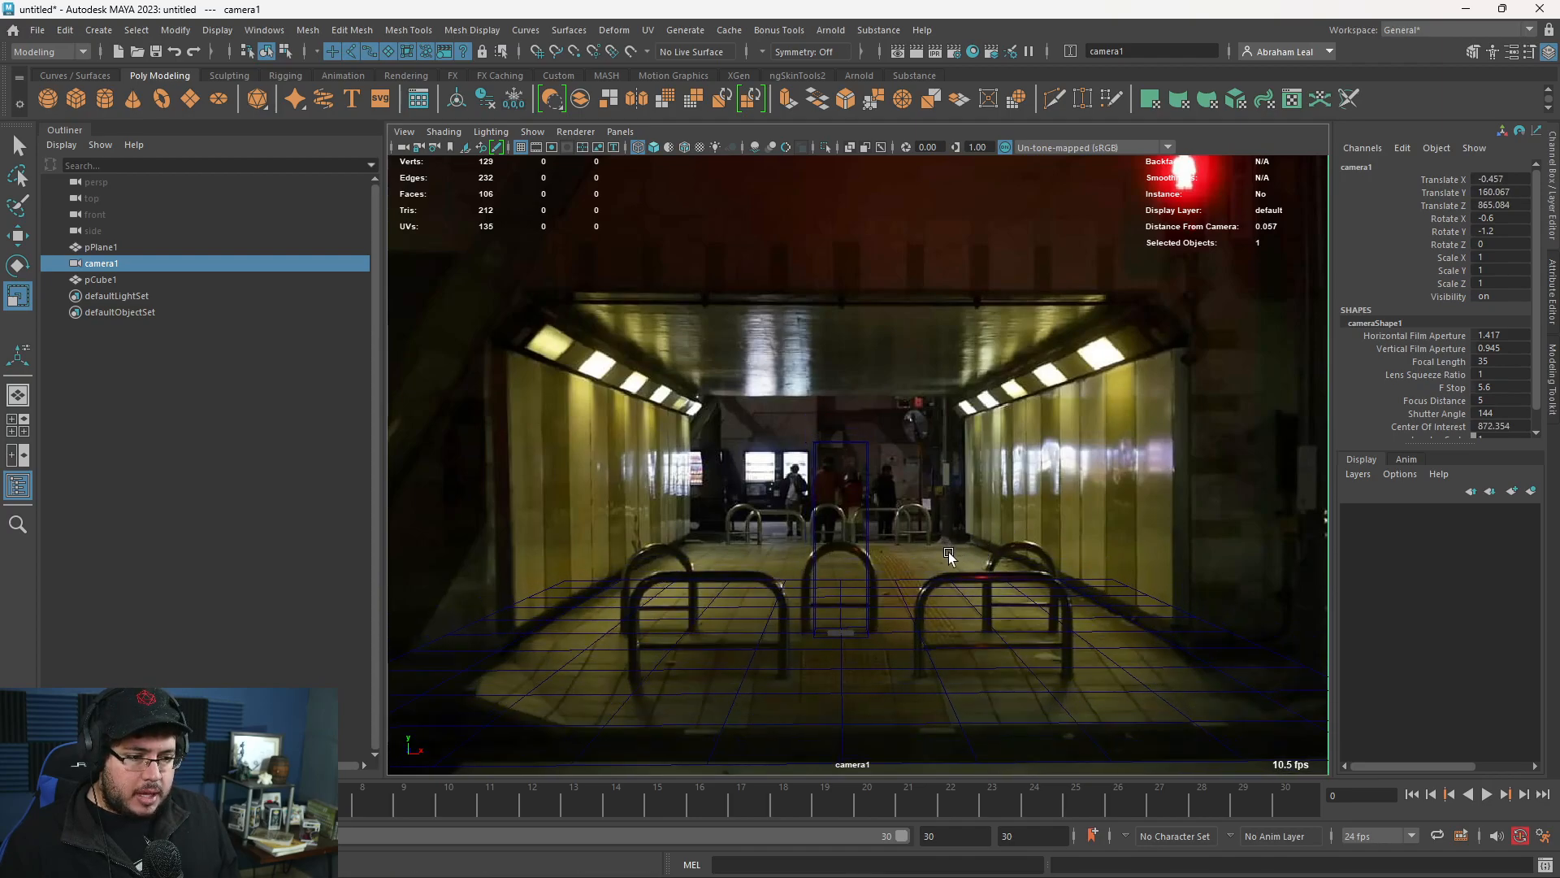
Move the floor plane back into the tunnel to about -343 in Z.
click(898, 599)
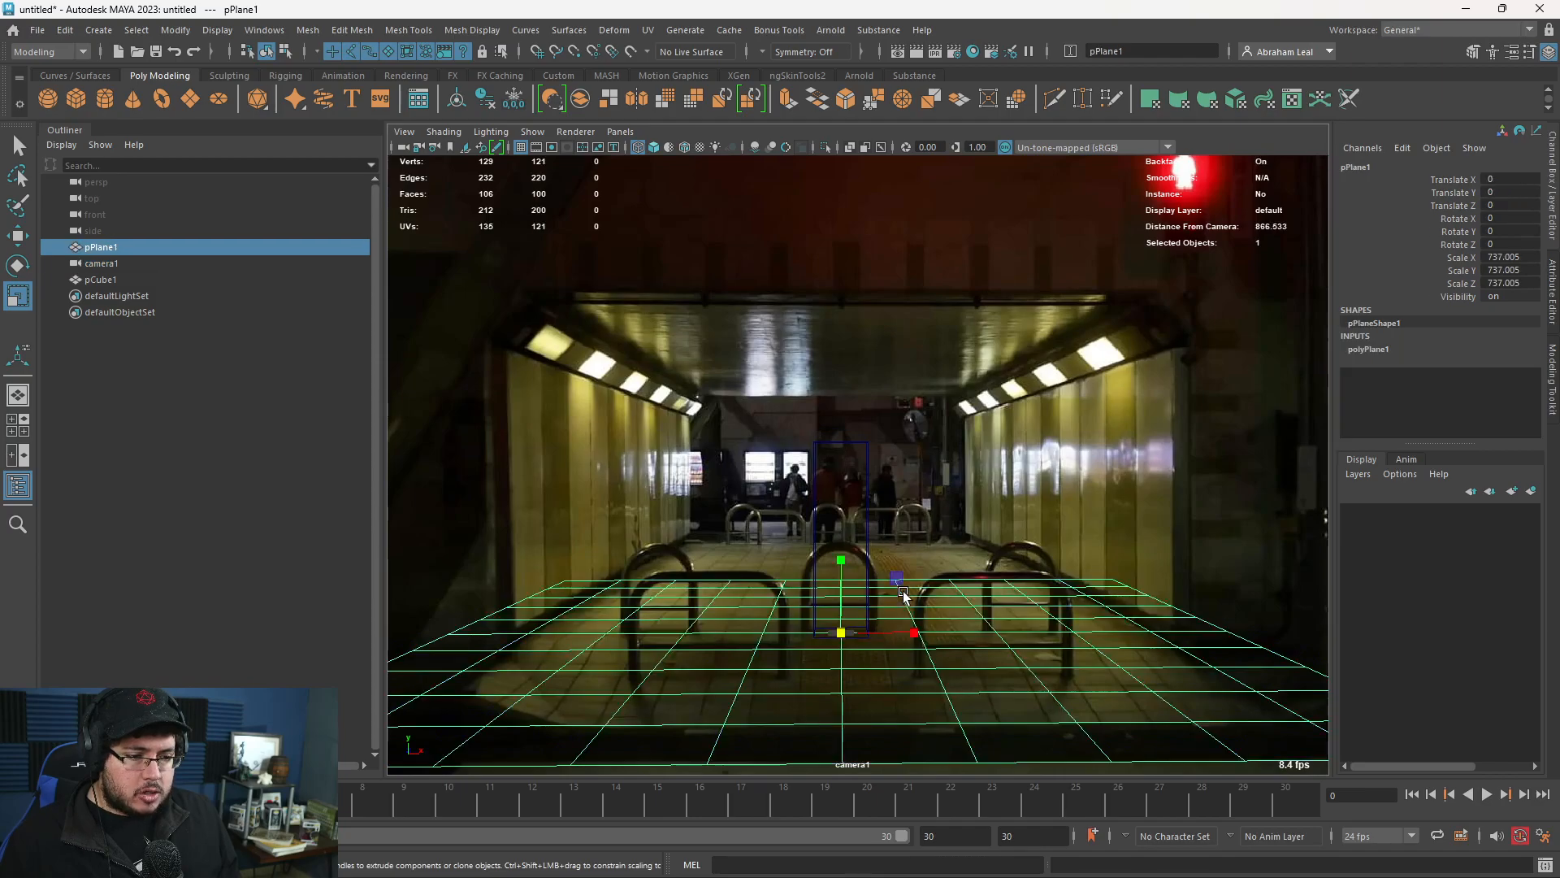
key(w)
shift+middle_drag(775, 684, 759, 659)
key(ctrl+z)
key(space)
drag(795, 650, 848, 593)
drag(867, 477, 814, 481)
click(226, 358)
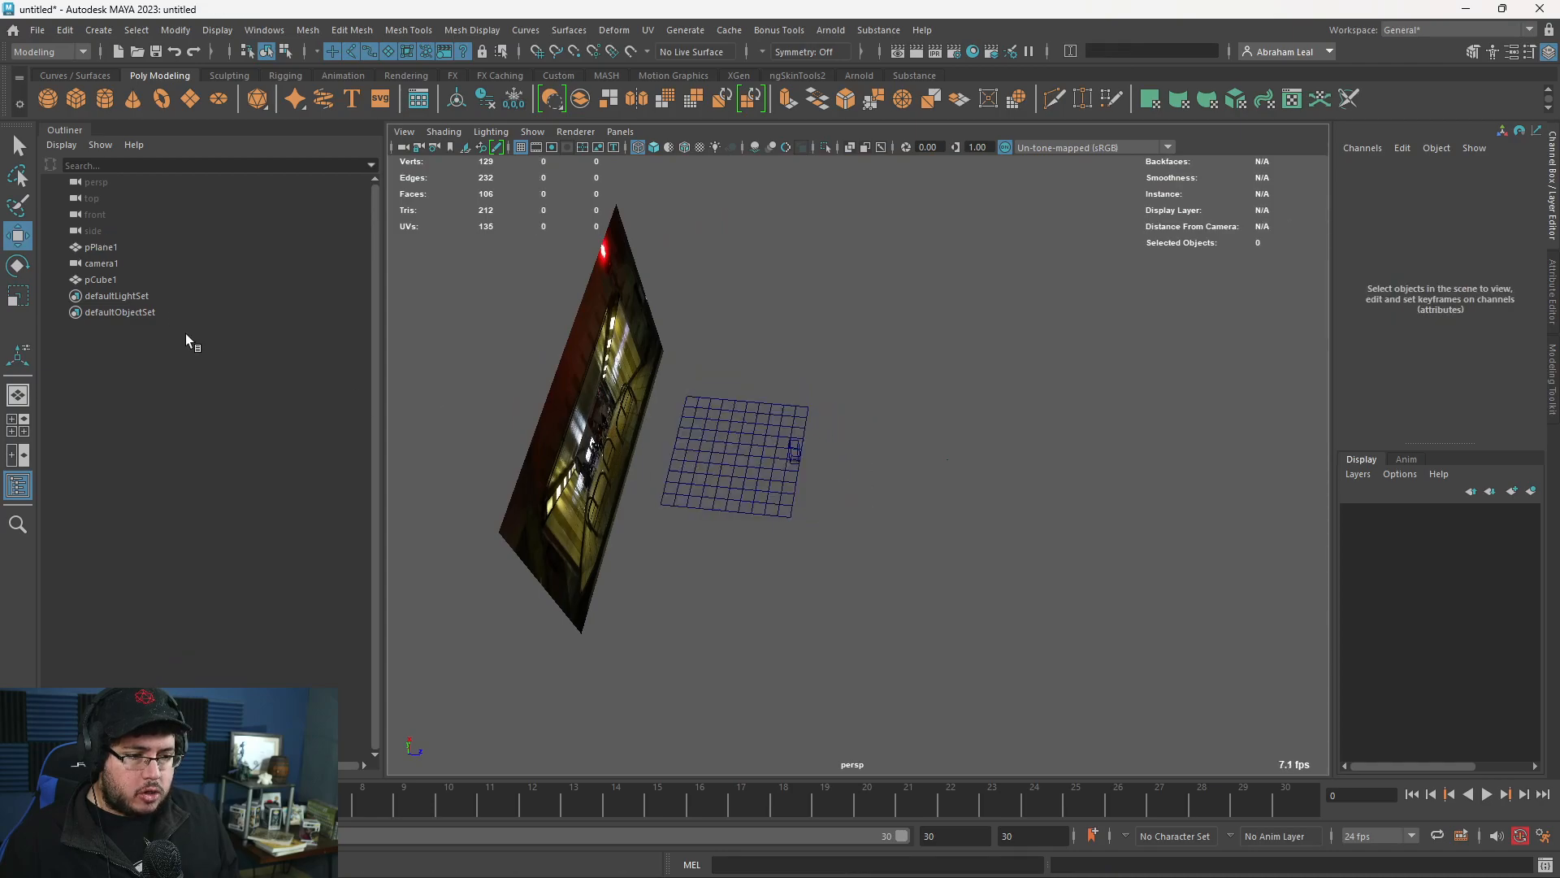
Look through camera1 and narrow the floor plane to about 622 in X to fit between the tunnel walls.
click(180, 267)
click(620, 131)
click(661, 197)
click(952, 563)
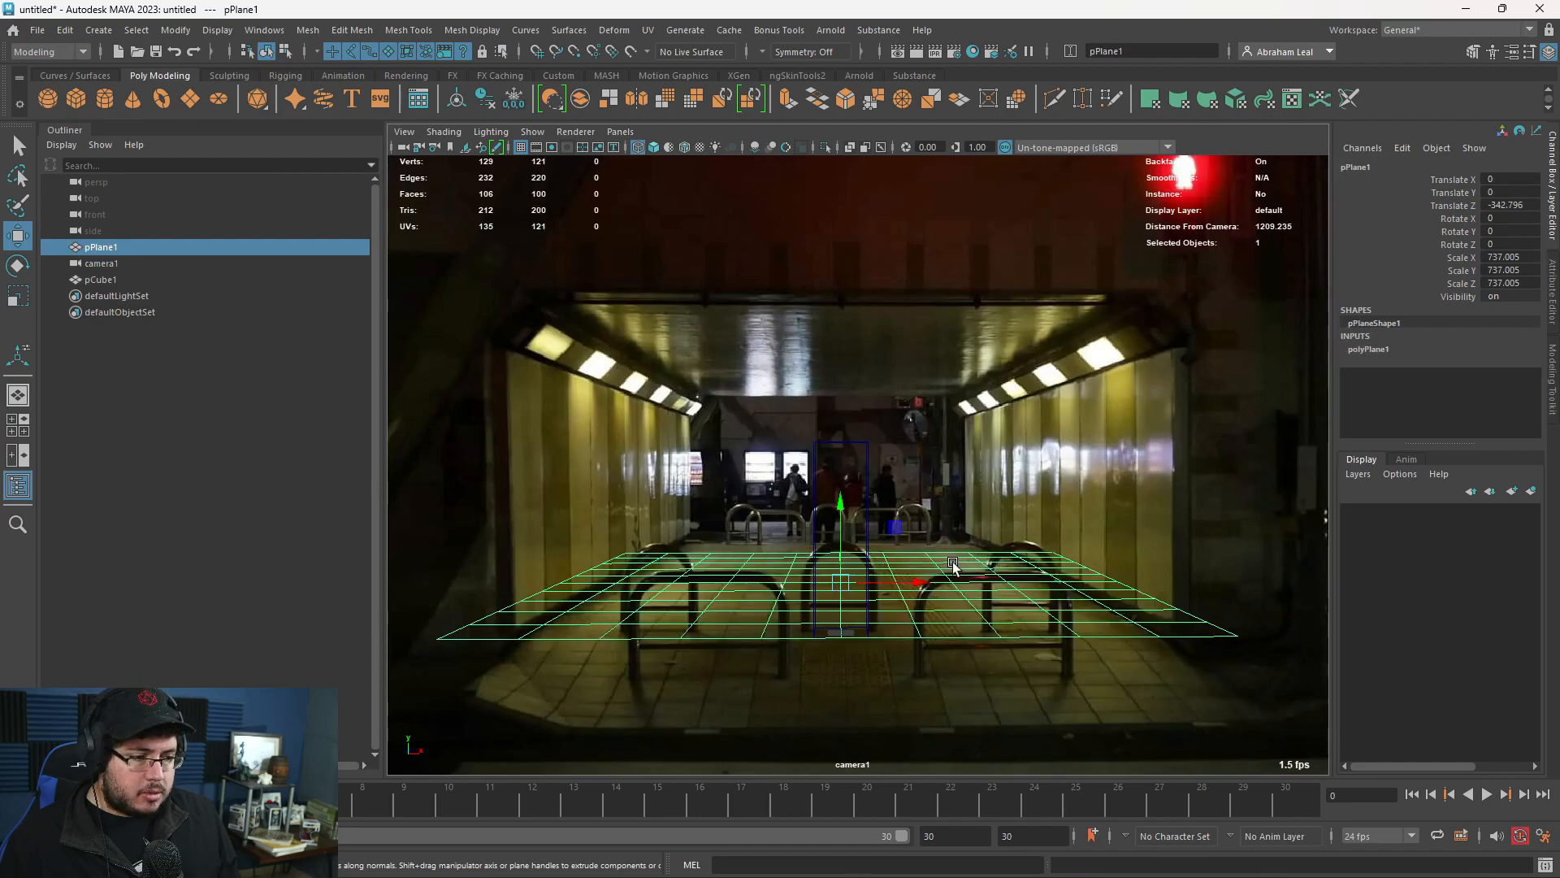
key(r)
drag(912, 583, 900, 585)
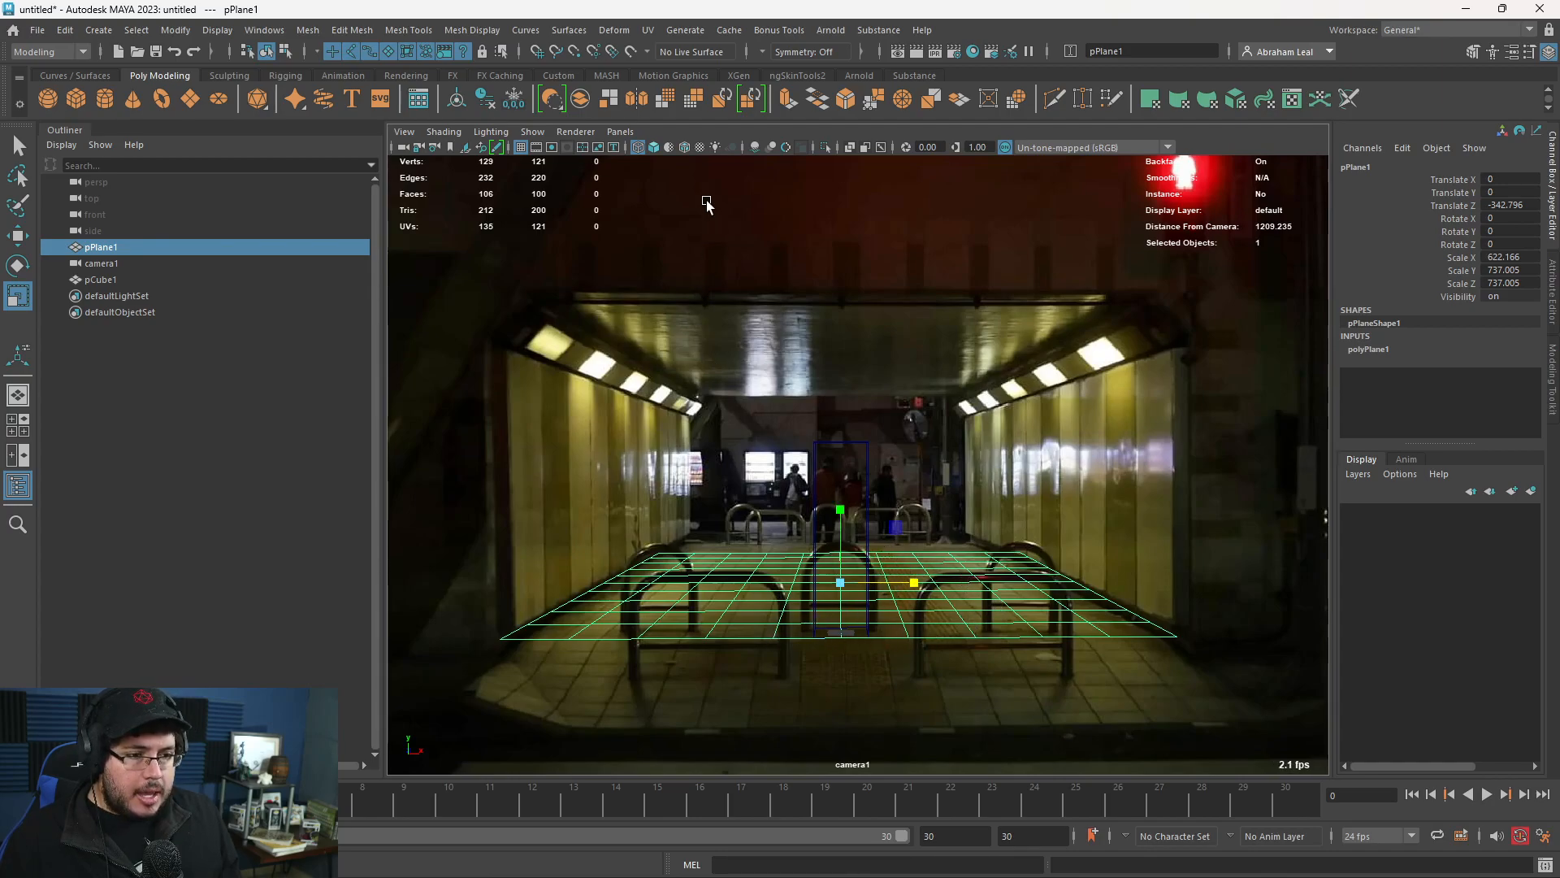
Tear off a floating copy of the camera1 view and return the main viewport to perspective.
click(611, 133)
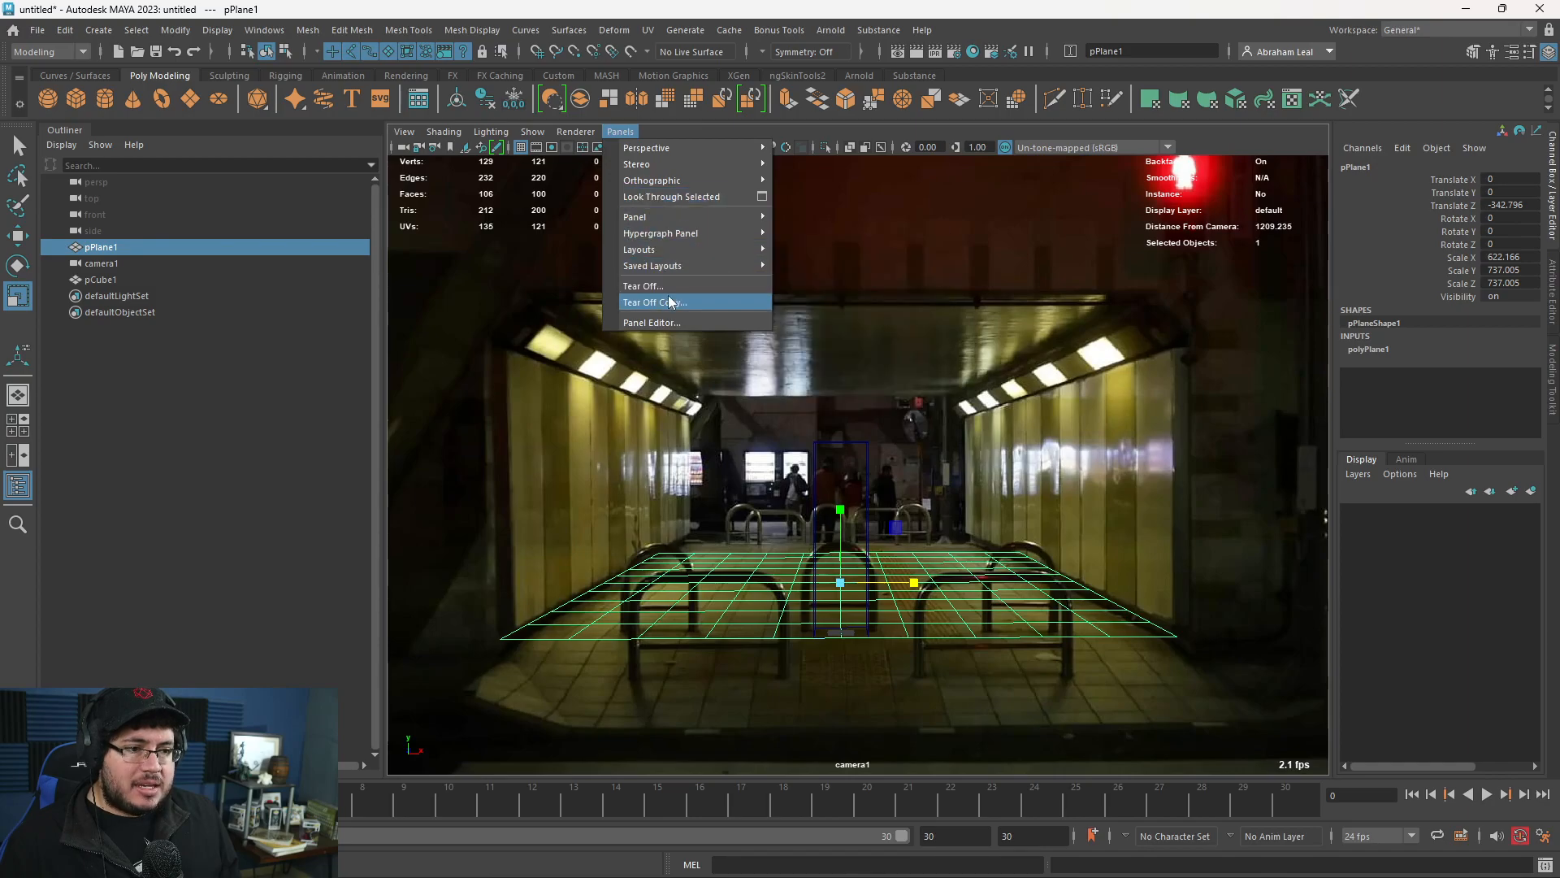
click(605, 296)
drag(352, 185, 397, 172)
click(824, 436)
key(space)
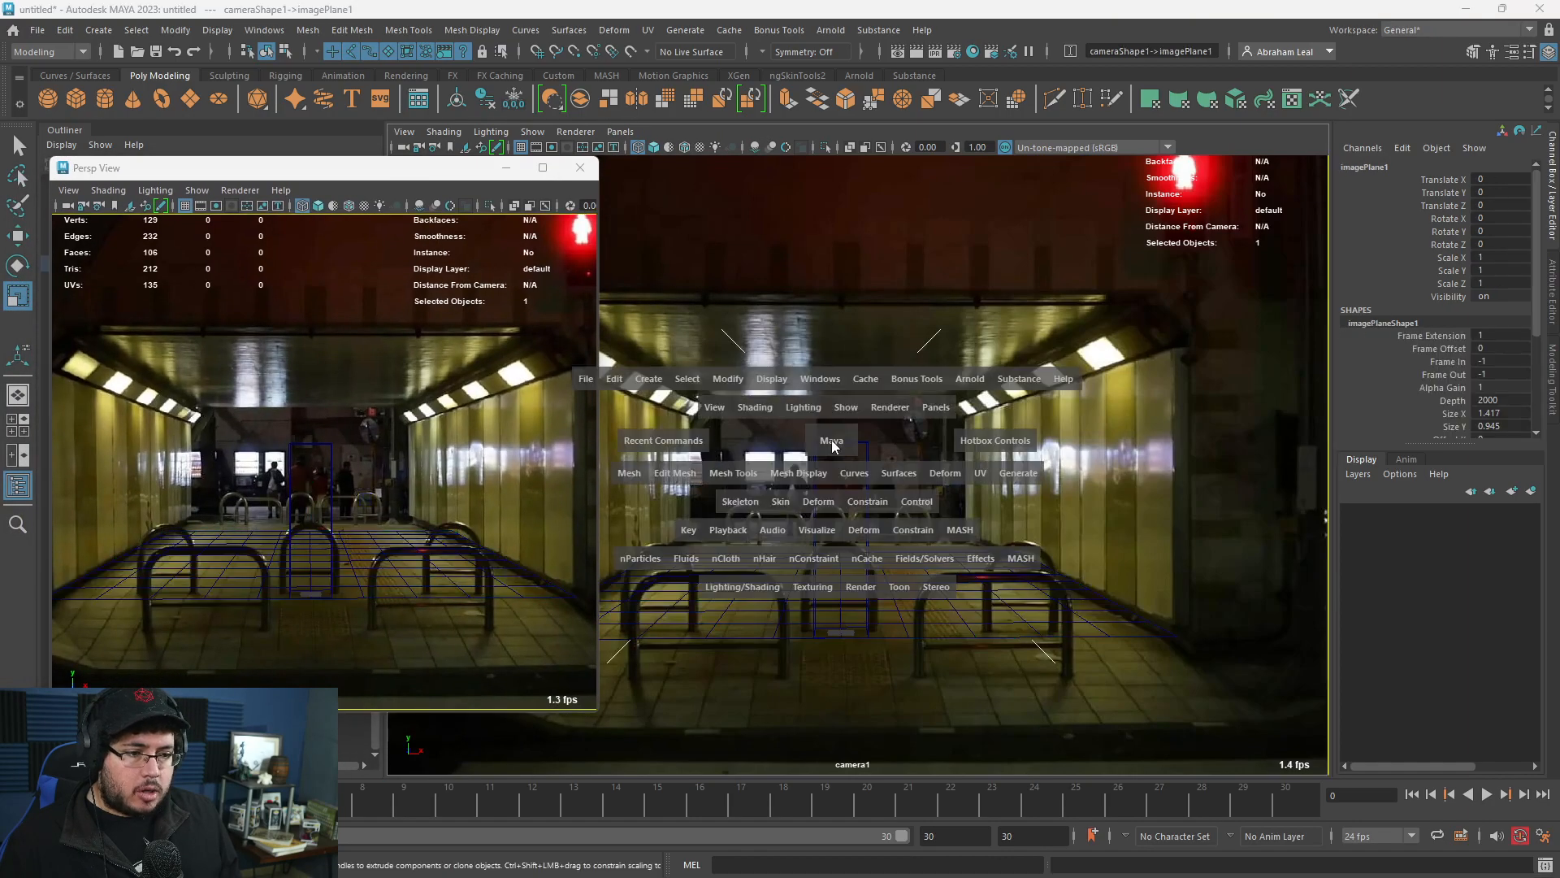
click(823, 436)
alt+drag(824, 435, 877, 471)
Snap the floor plane's pivot to its front edge and stretch the plane backward to about 1087 in Z.
click(870, 472)
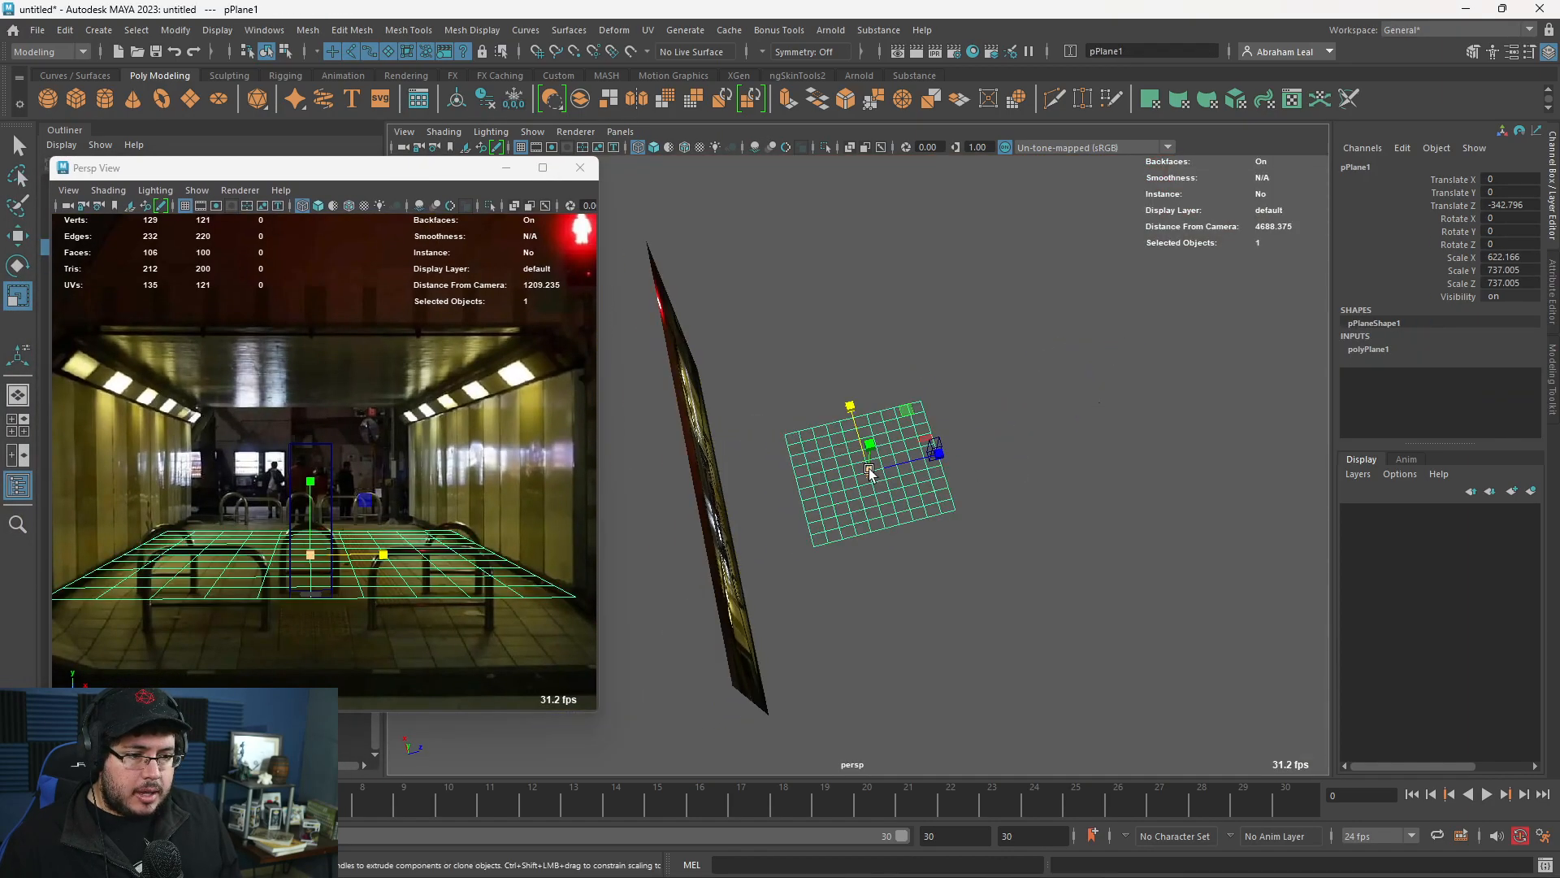
key(ctrl+z)
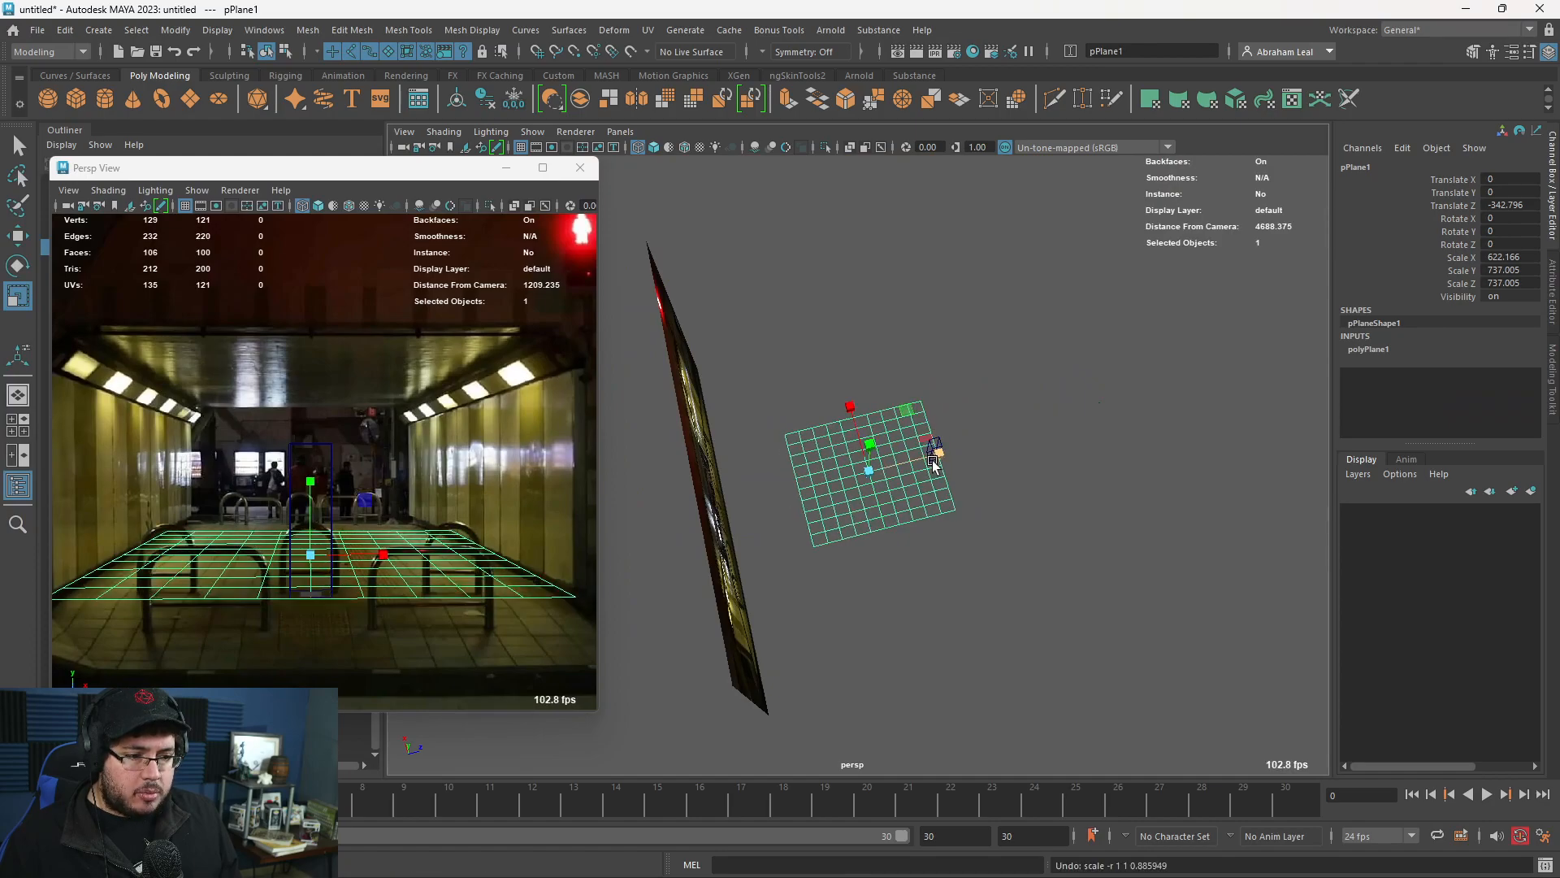
key(d)
key(v)
drag(944, 458, 757, 452)
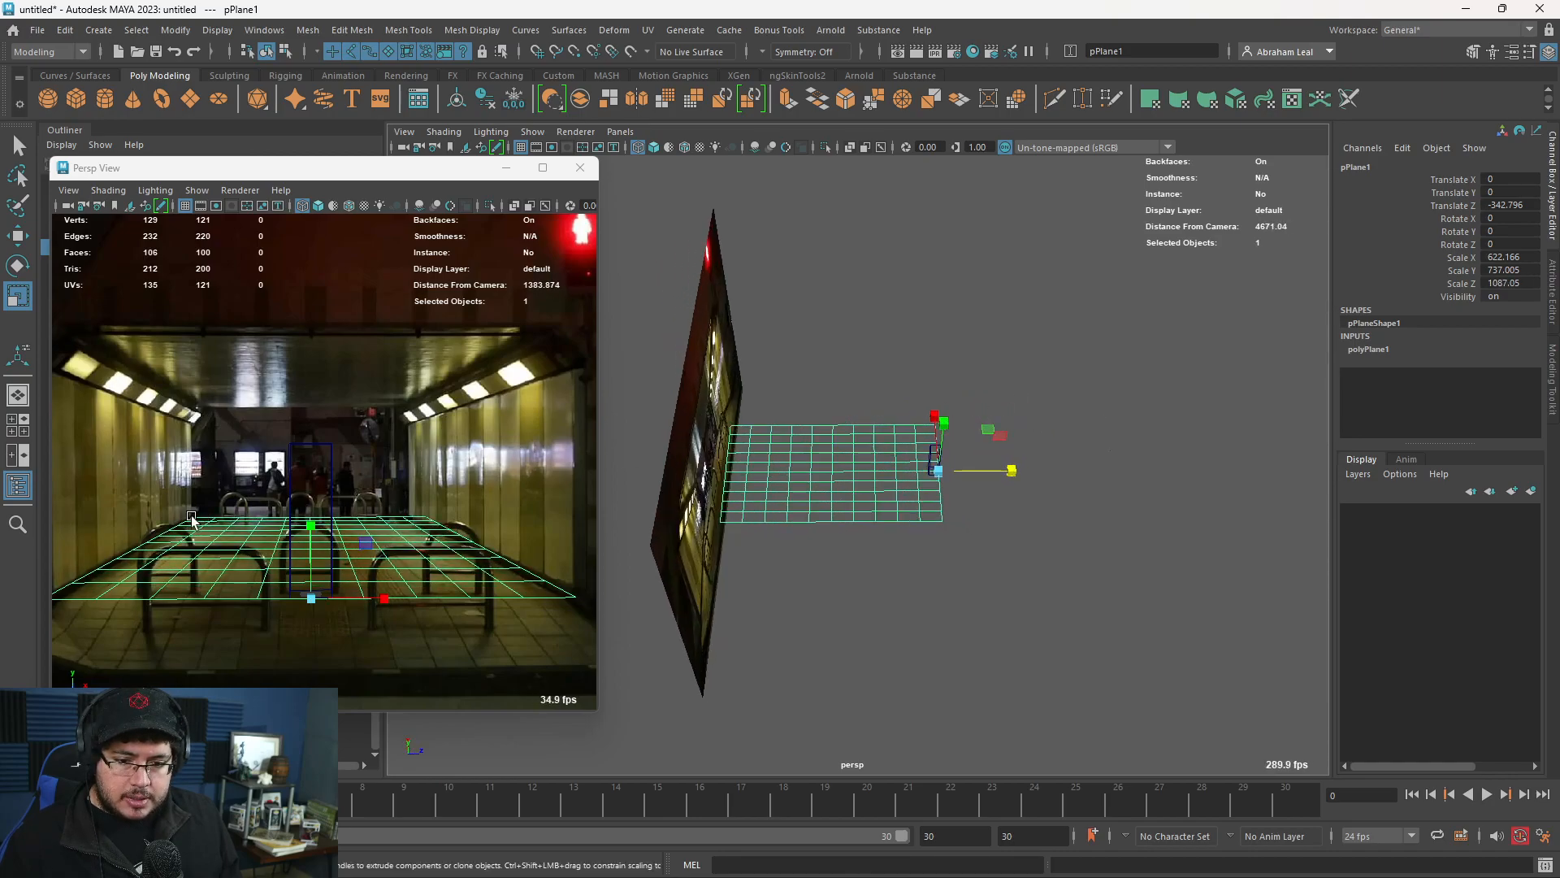
Lengthen the floor plane further into the tunnel to about 1334 in Z.
alt+drag(723, 532, 883, 593)
alt+drag(441, 530, 450, 524)
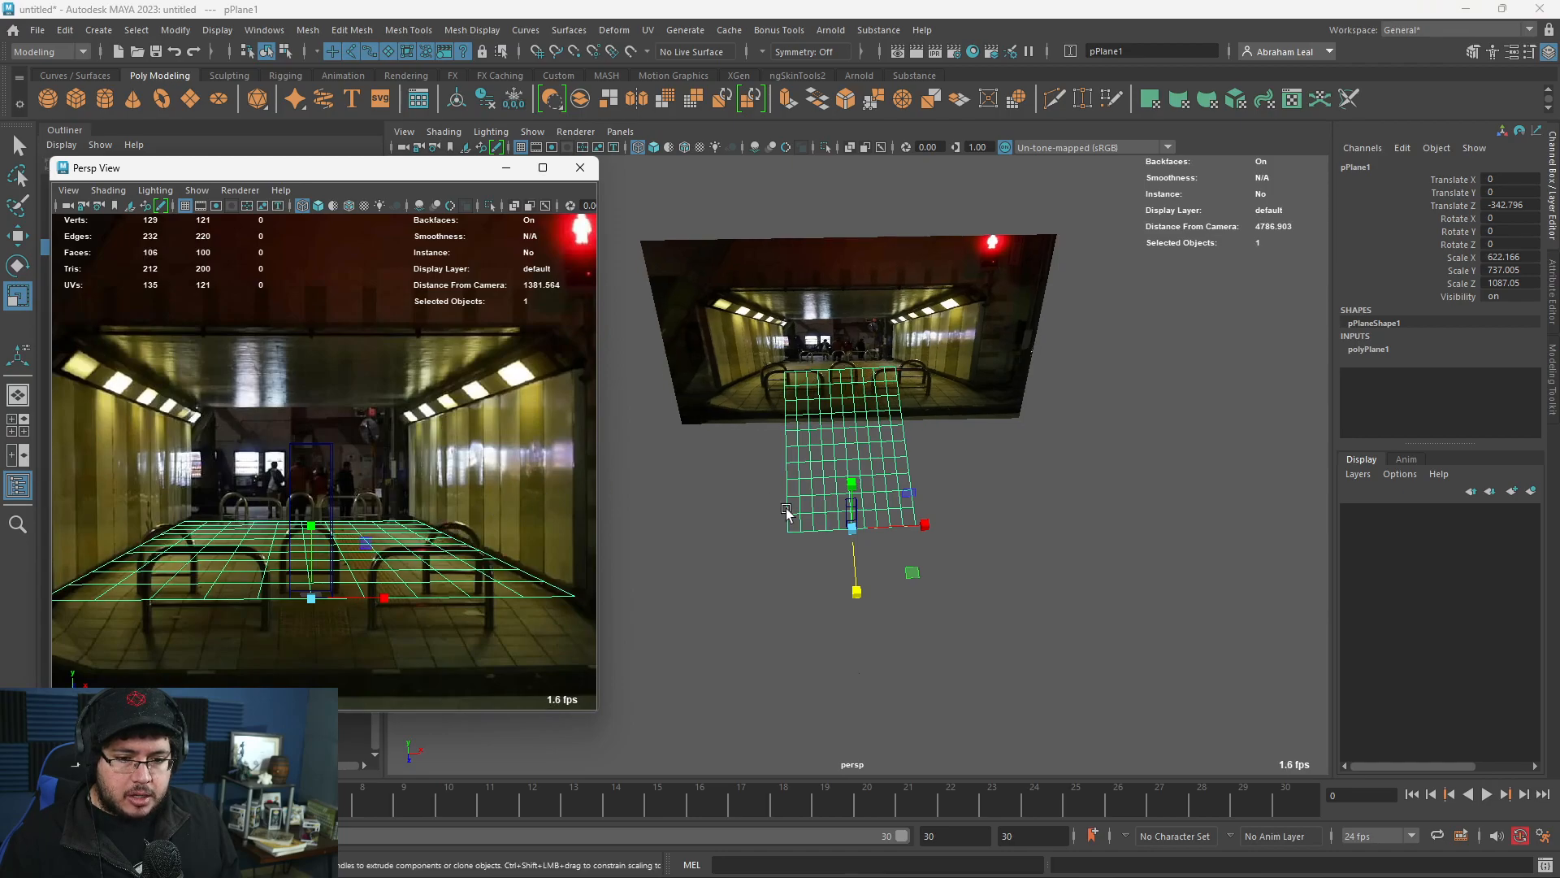
drag(845, 586, 812, 403)
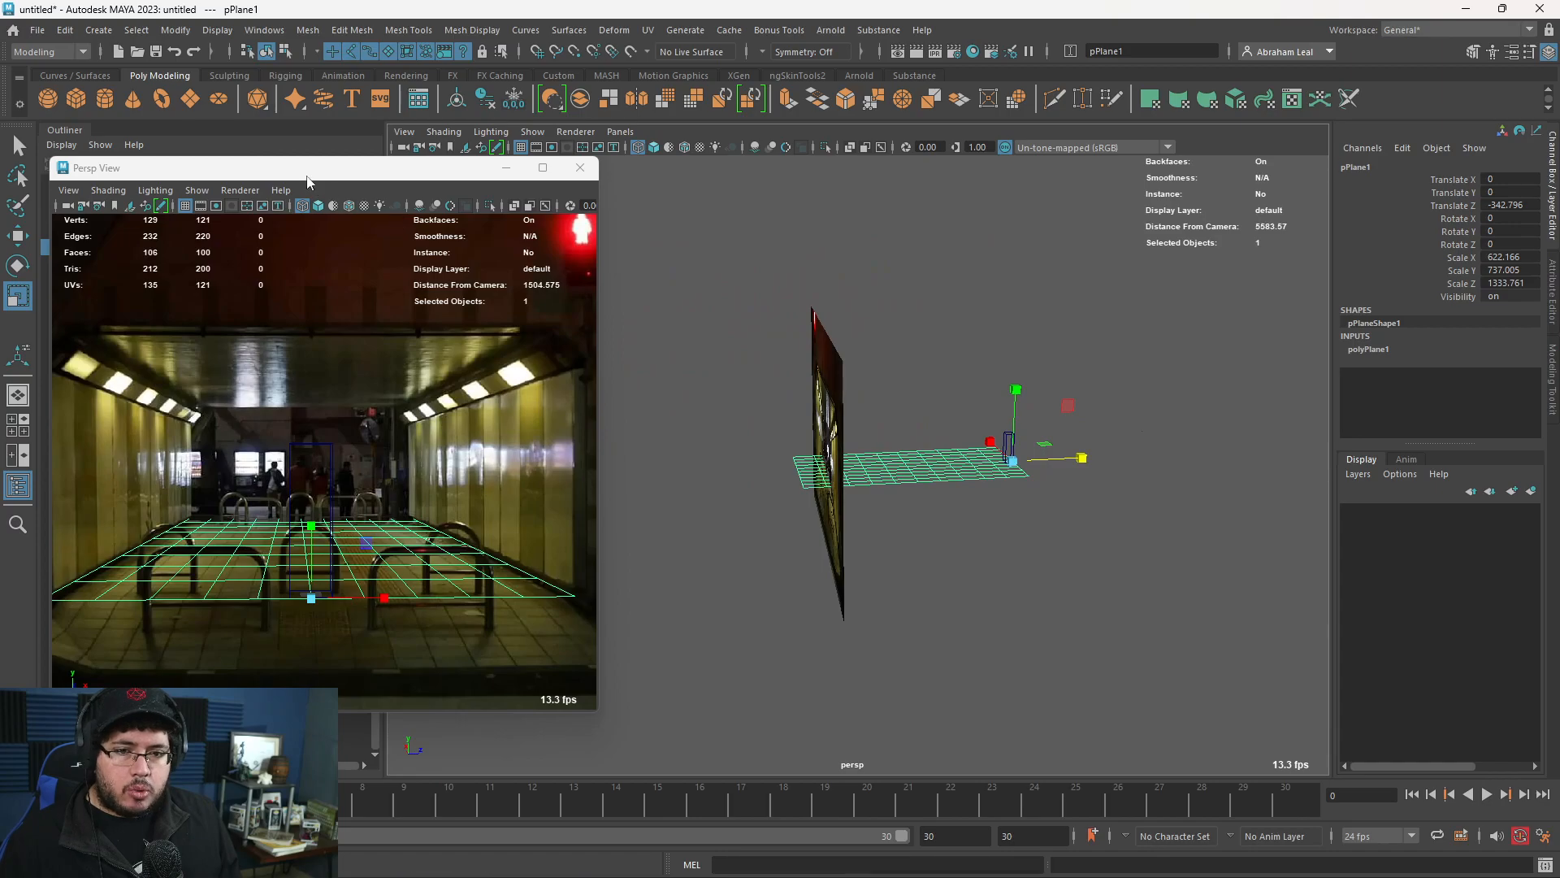
Select camera1 from the floating view and set its image plane's depth to 3000.
click(69, 210)
key(ctrl+a)
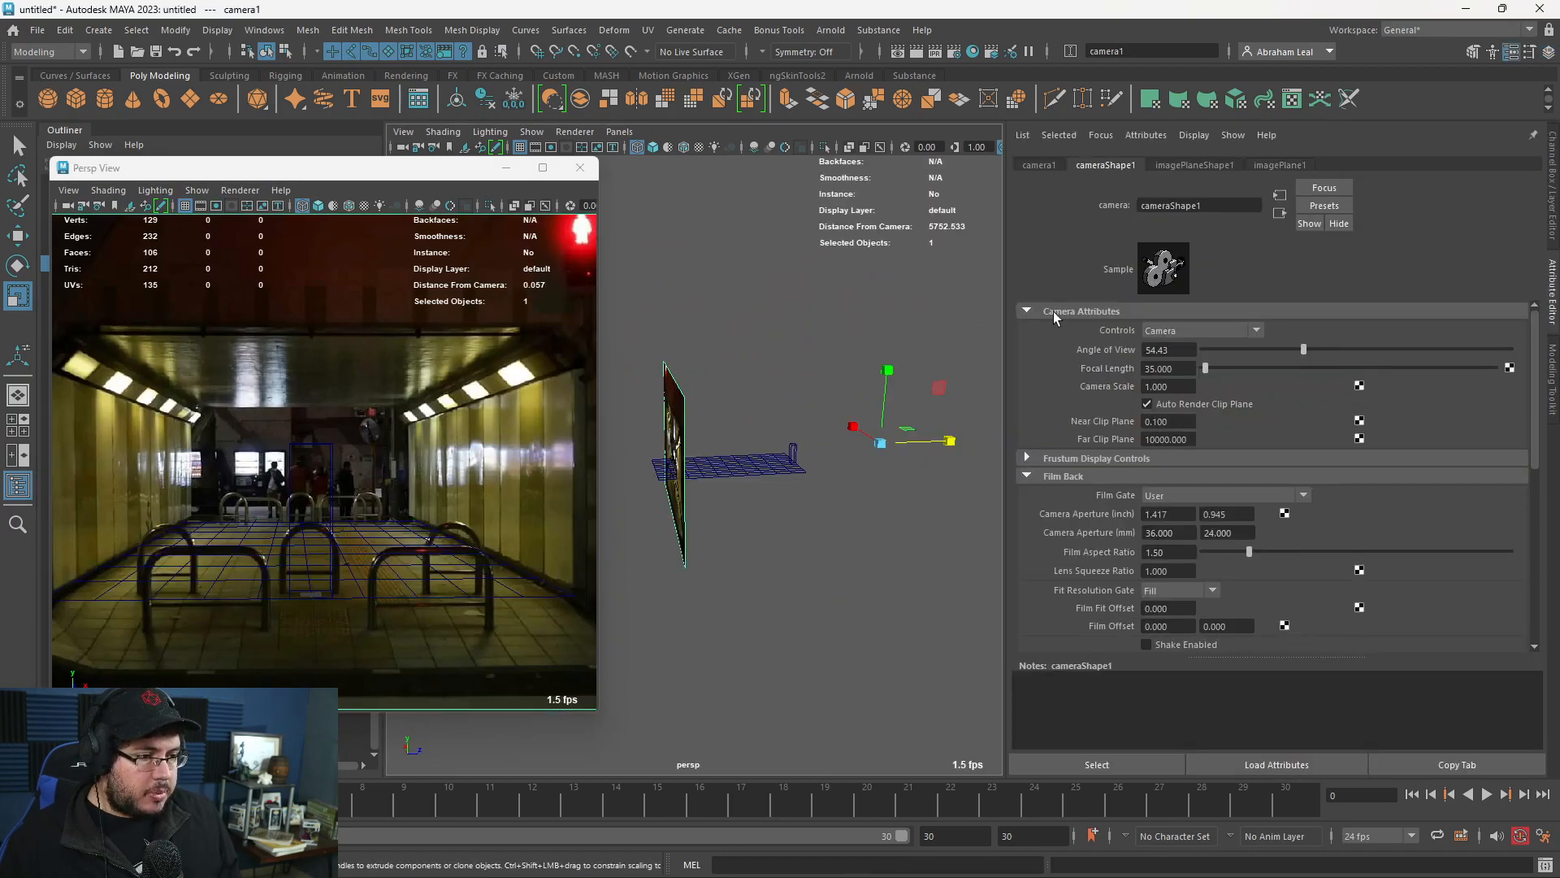
click(1194, 165)
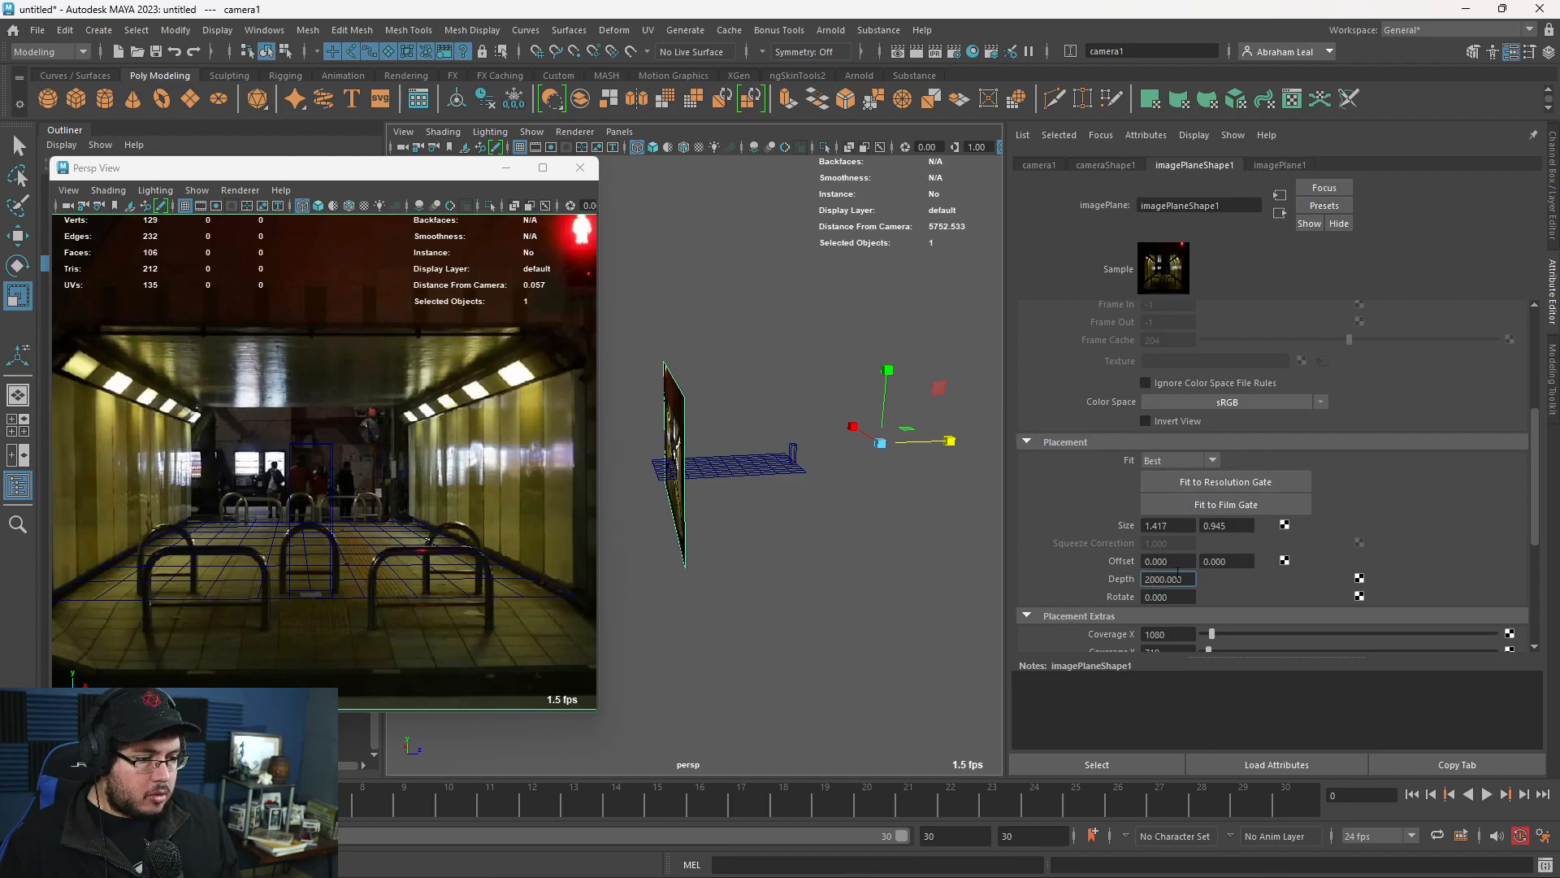
key(Return)
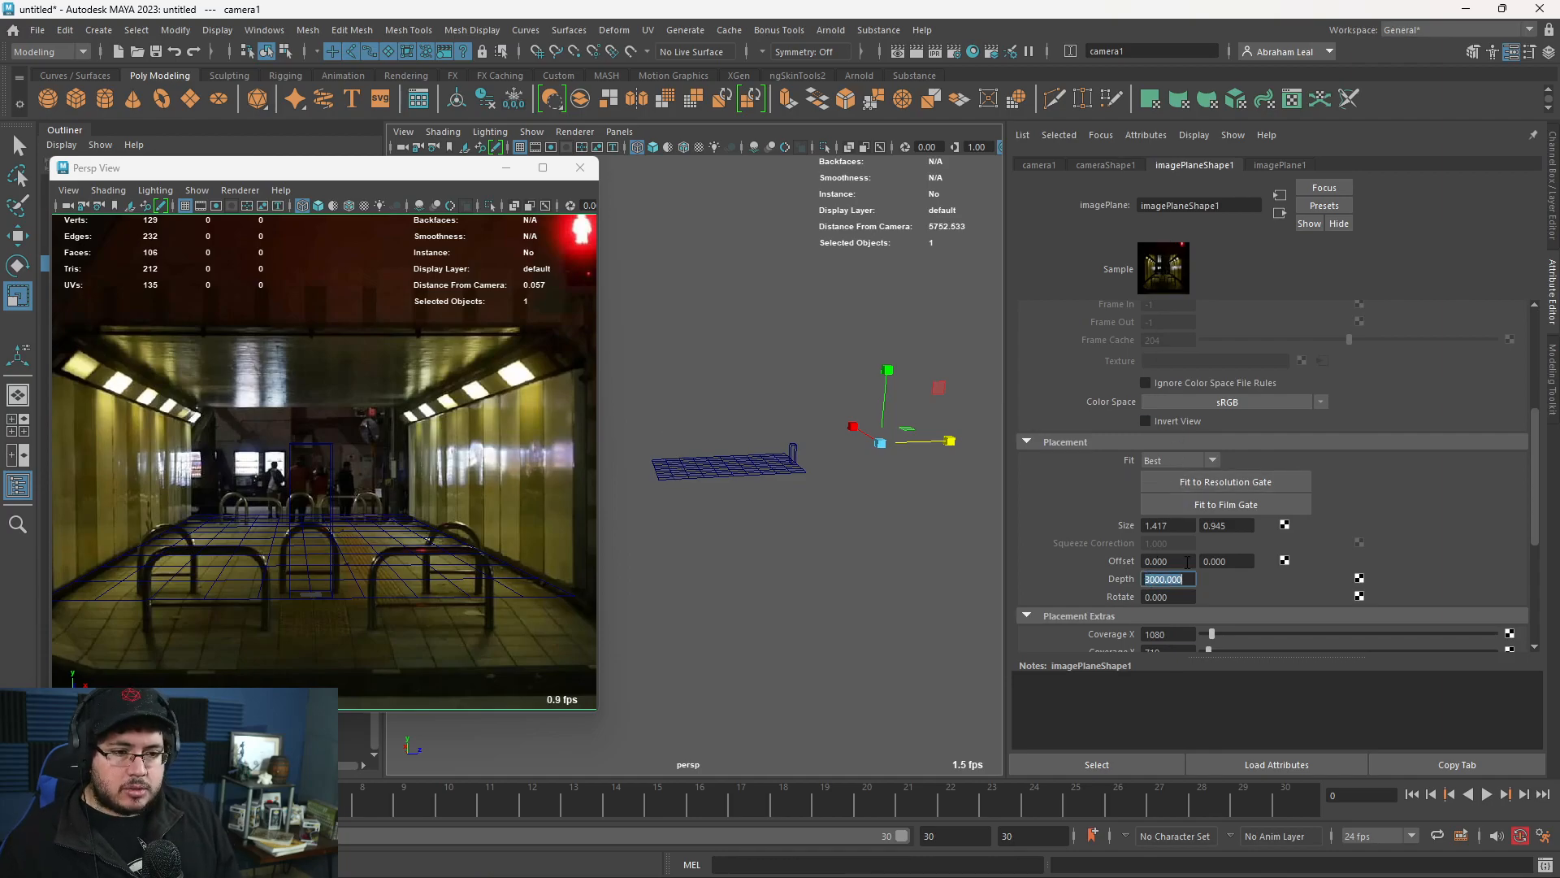
Examine the floor plane's fit against the photo and its shape from around the perspective view.
click(807, 553)
click(427, 524)
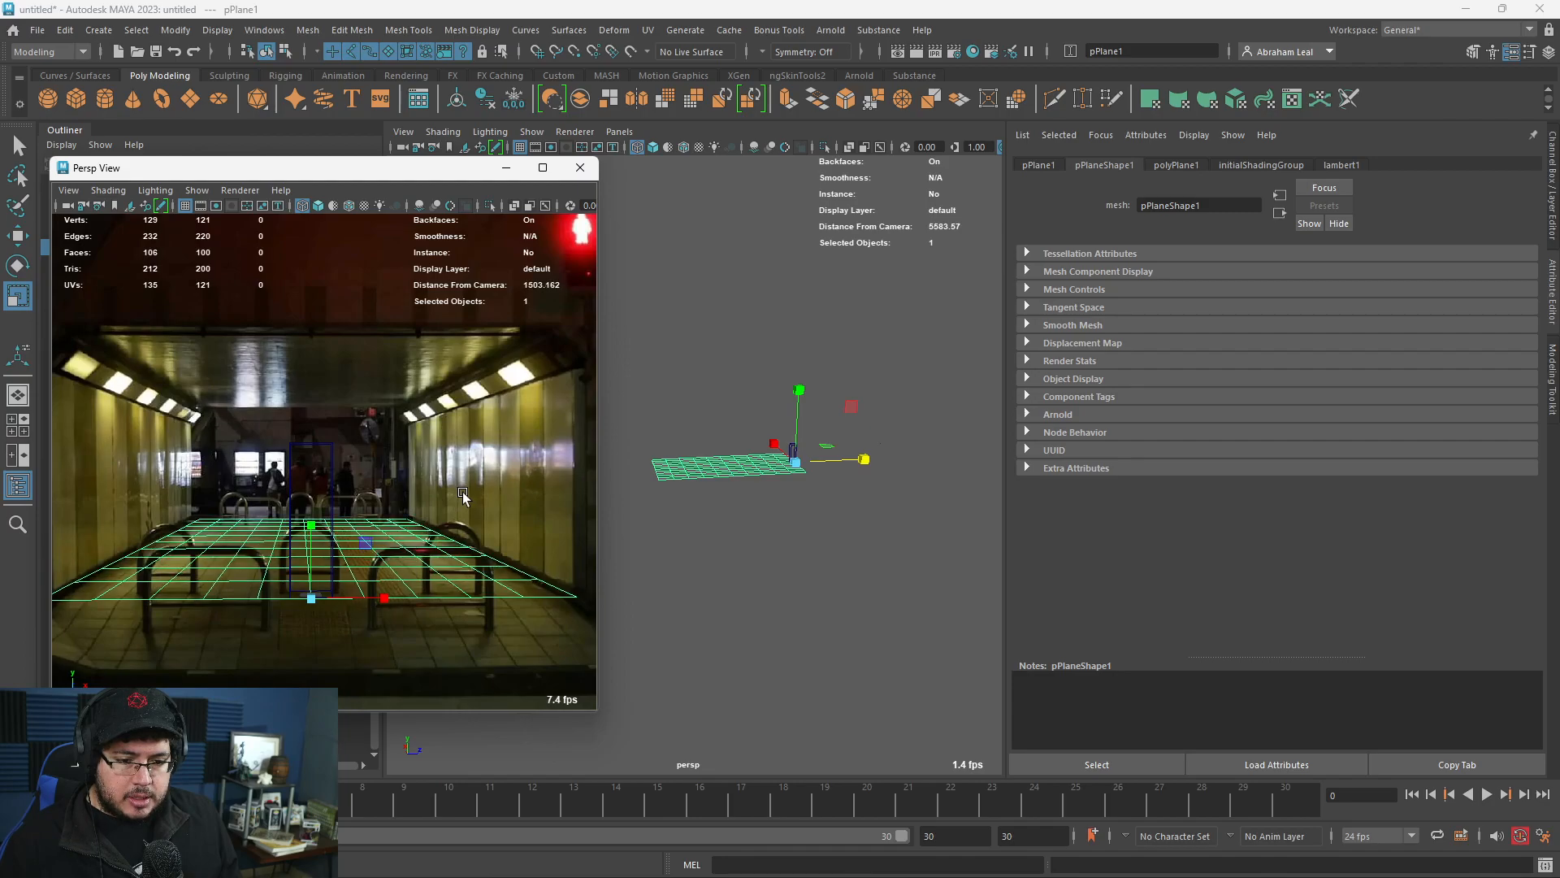
click(687, 577)
alt+right_drag(689, 579, 832, 635)
alt+drag(832, 636, 861, 668)
alt+right_drag(861, 668, 904, 689)
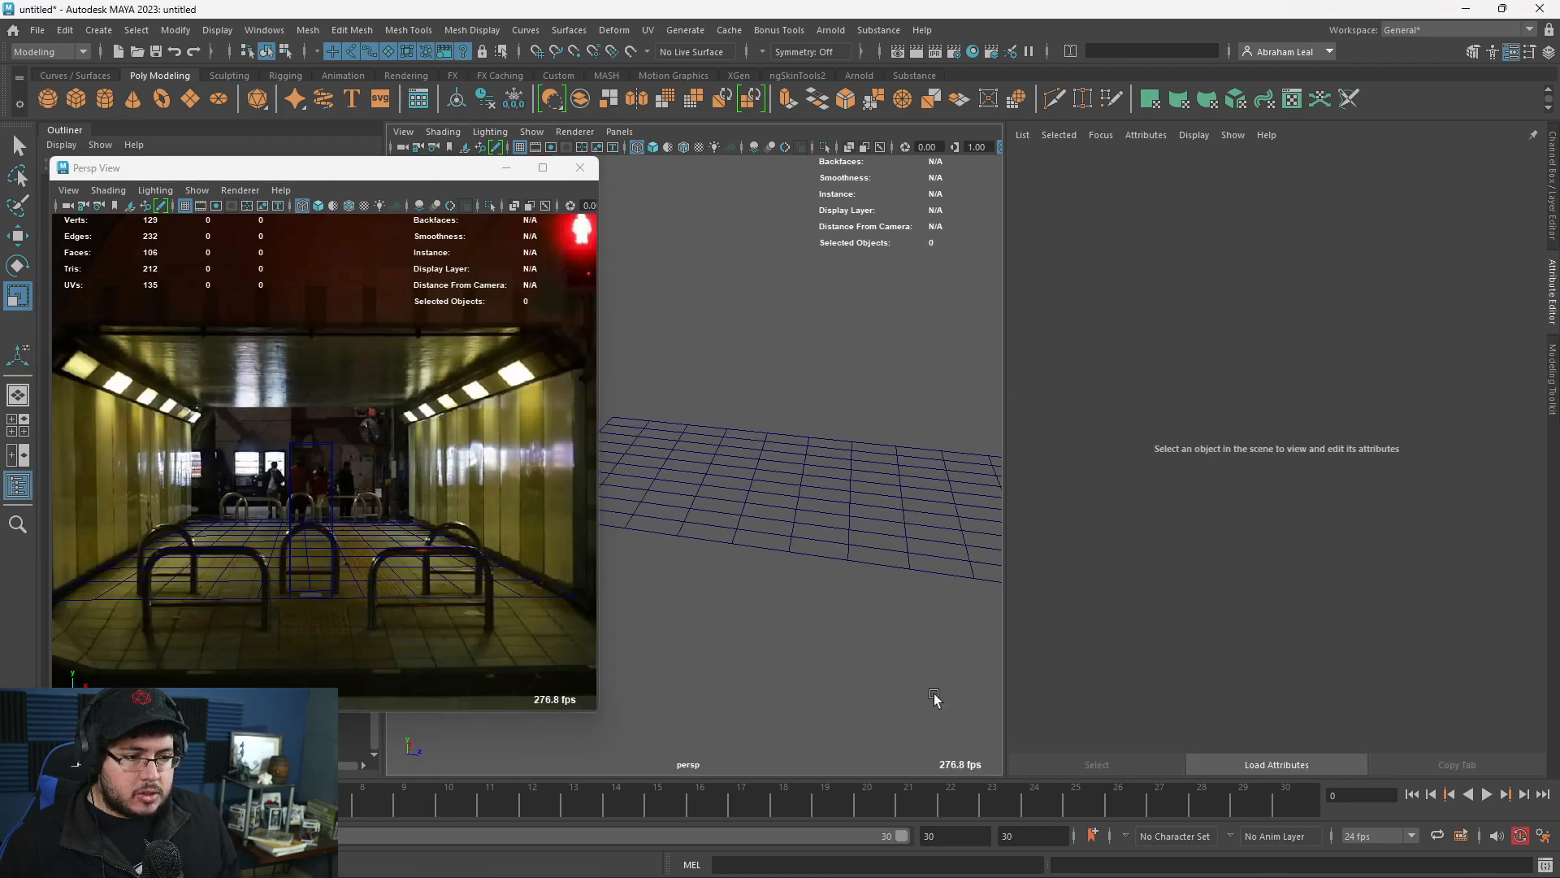
click(811, 548)
alt+drag(809, 569, 881, 581)
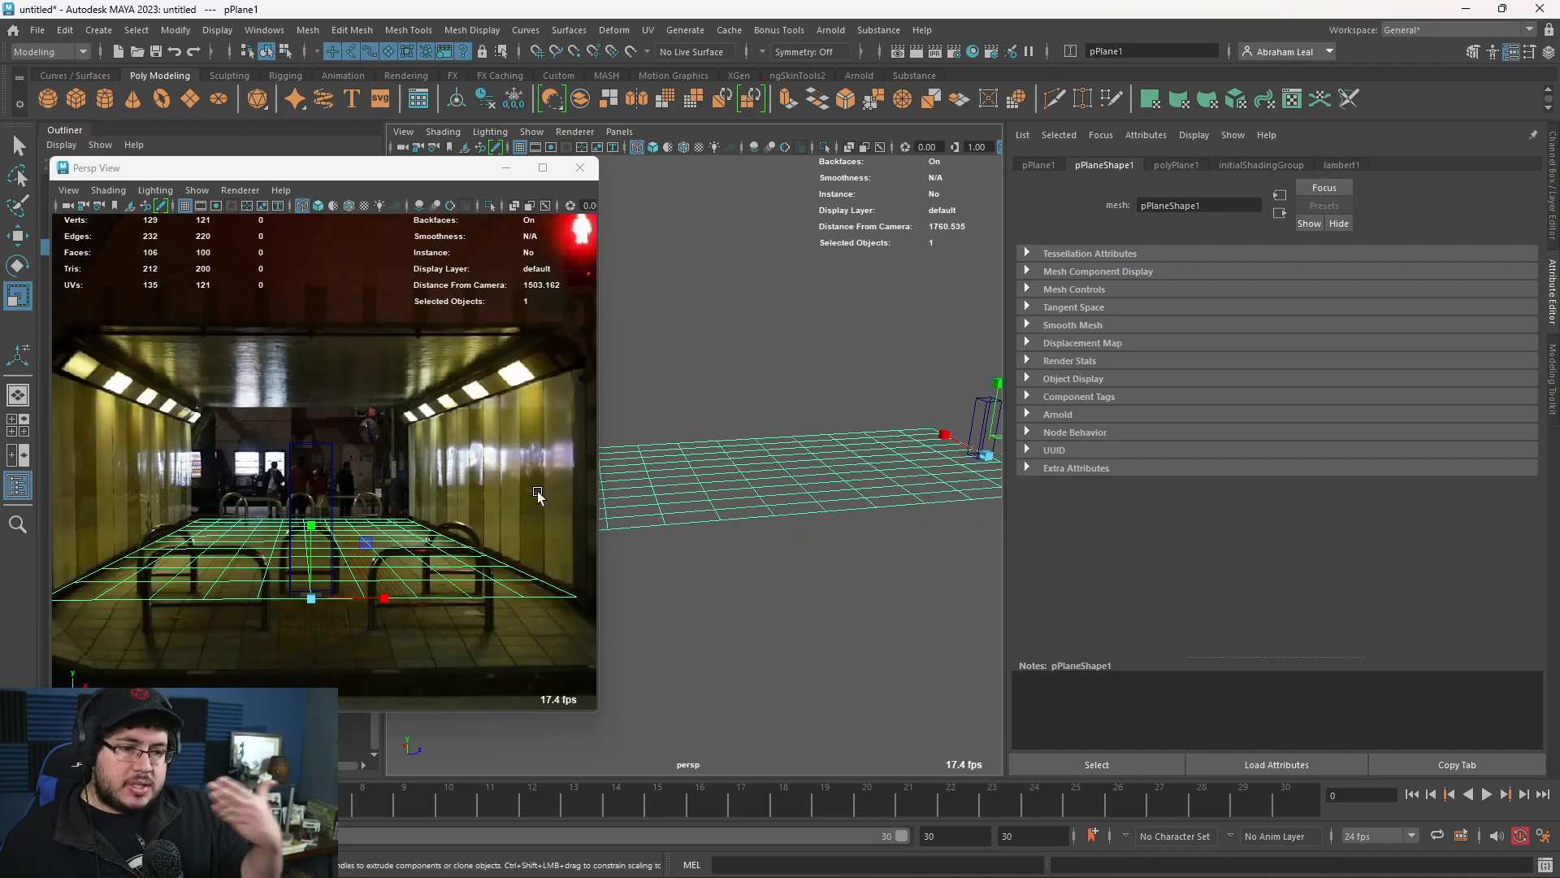
Realign camera1 to about -9.28 in X and 150.5 in Y so the grid follows the tunnel floor.
alt+middle_drag(538, 494, 519, 474)
key(ctrl+z)
key(ctrl+z)
key(ctrl+z)
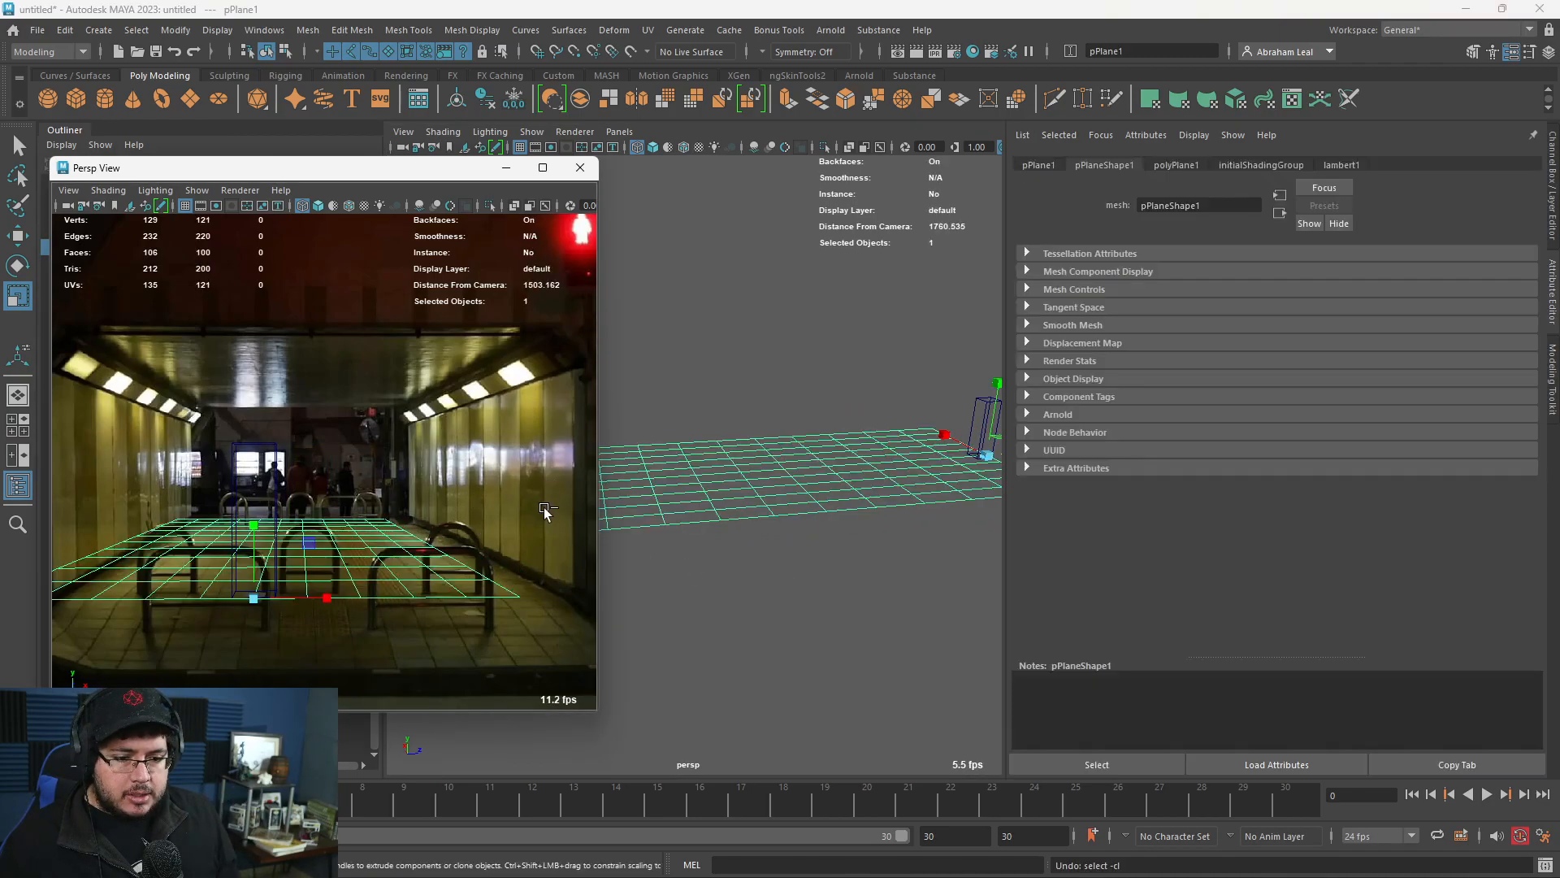
alt+middle_drag(401, 527, 453, 529)
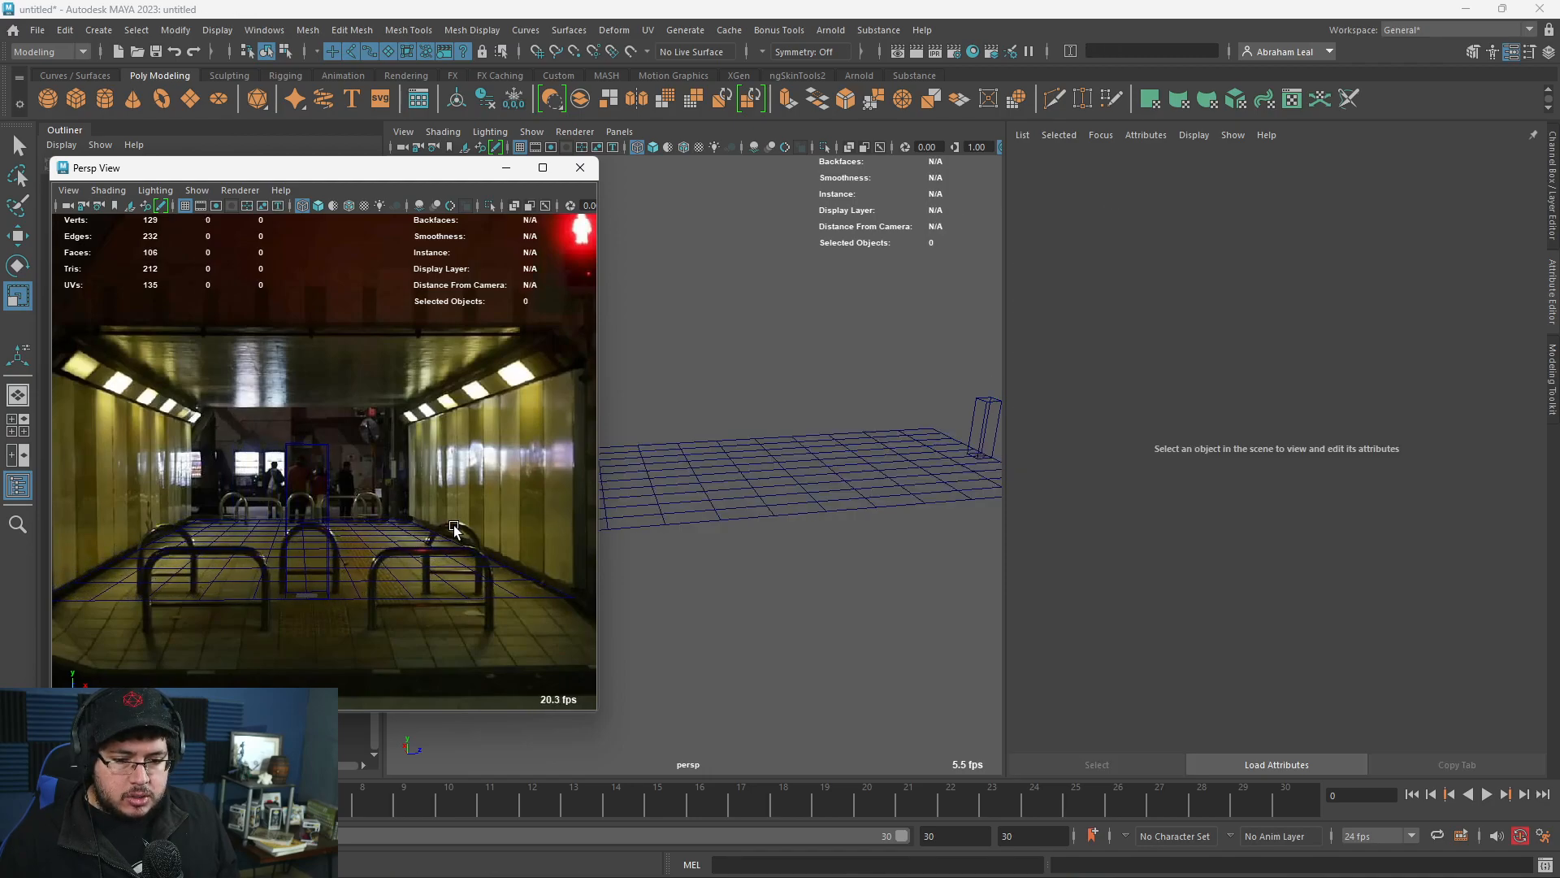
Select camera1 and lock its translate, rotate, scale and visibility channels.
click(68, 207)
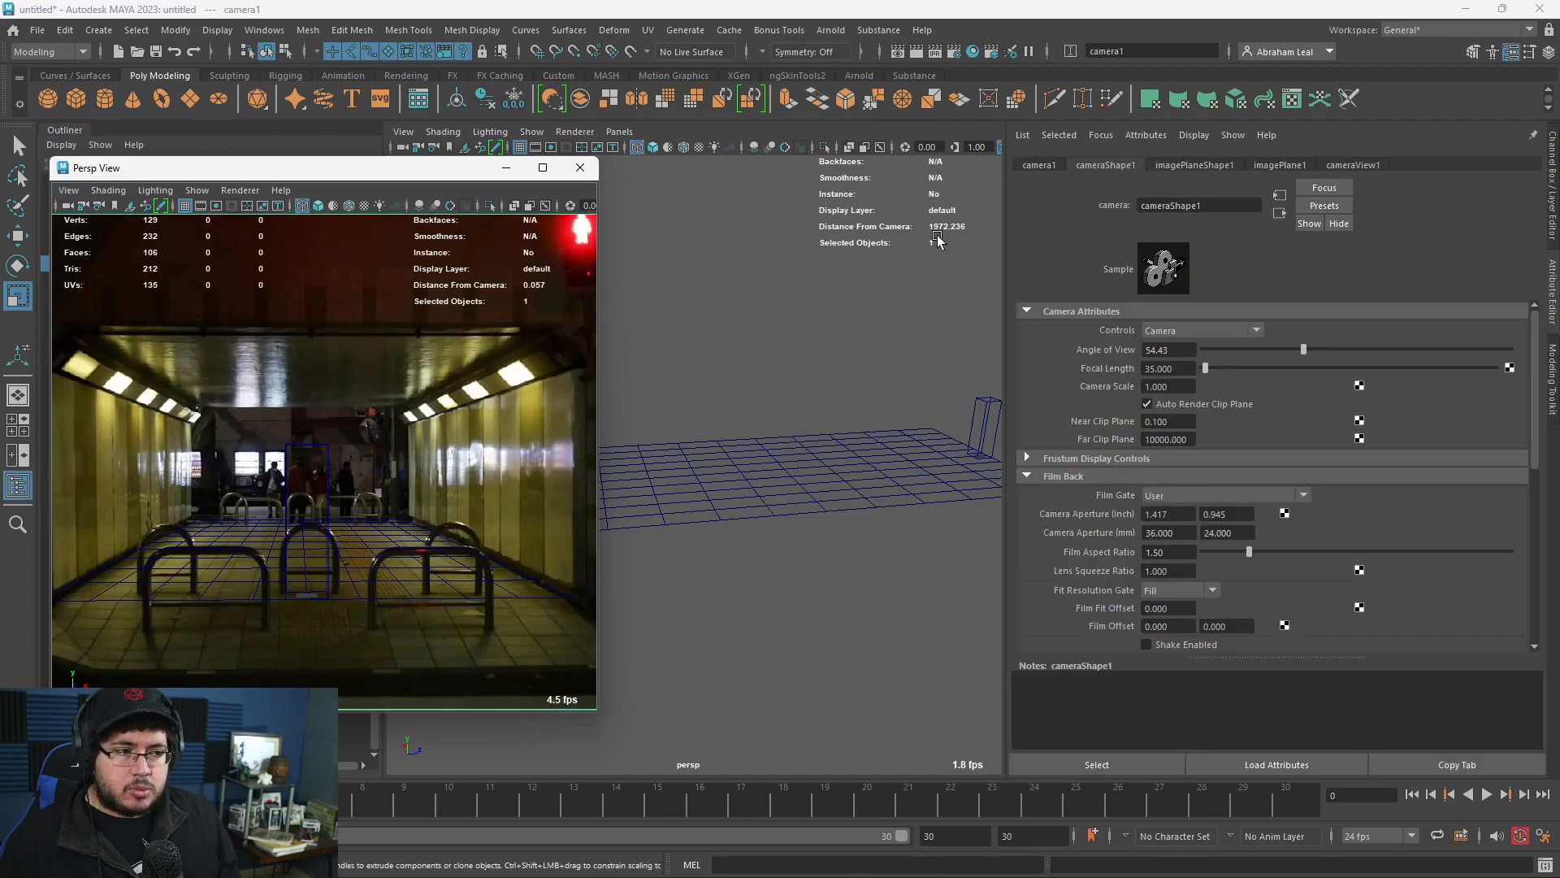
key(ctrl+a)
drag(1420, 185, 1441, 294)
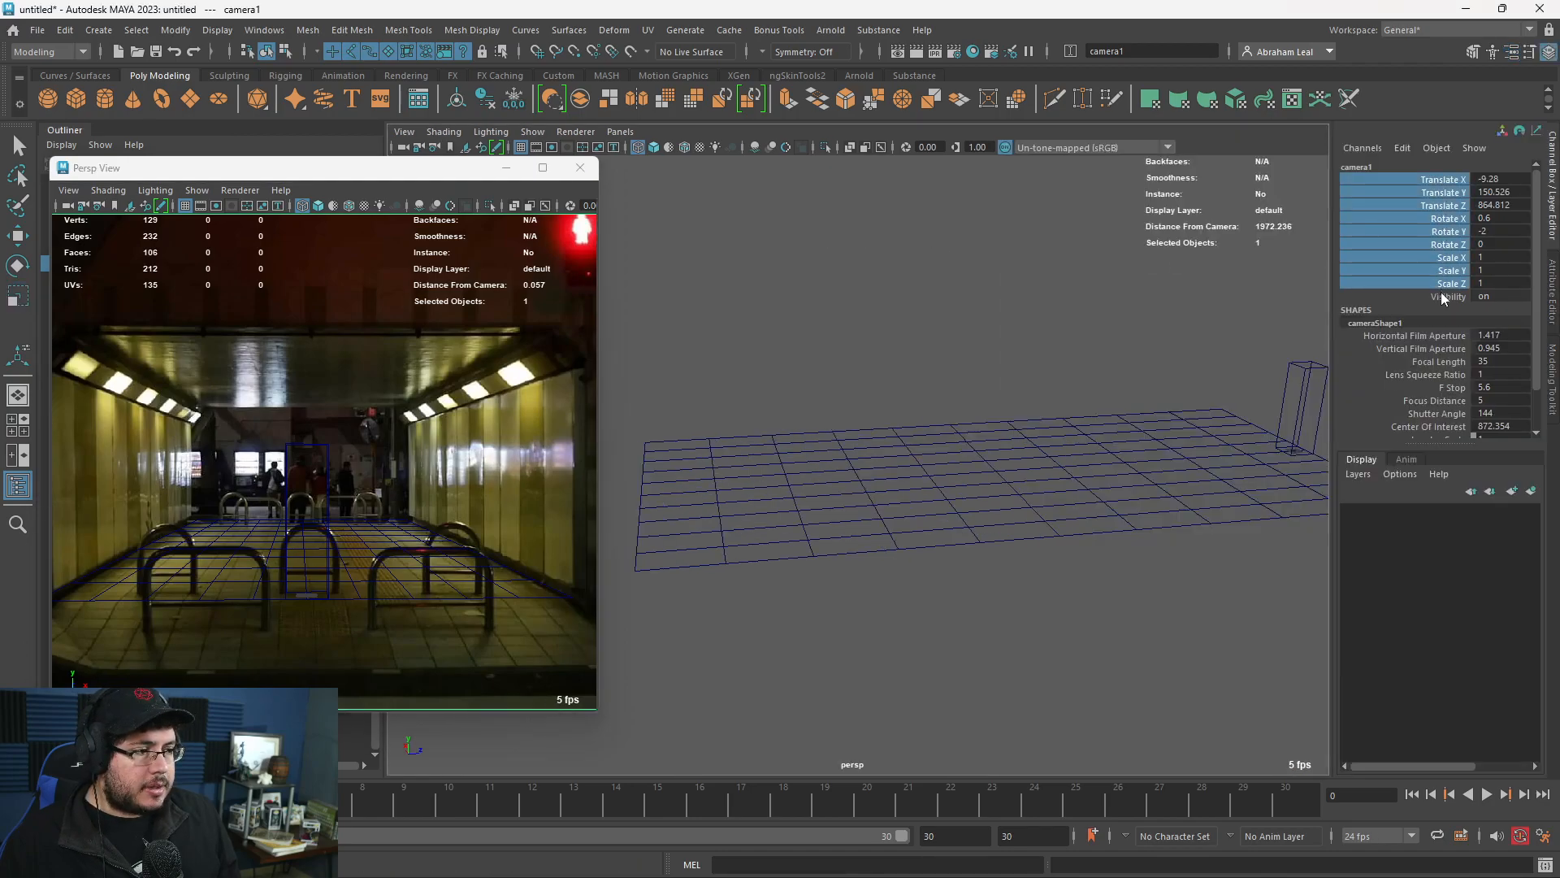
right_click(1441, 284)
click(1428, 618)
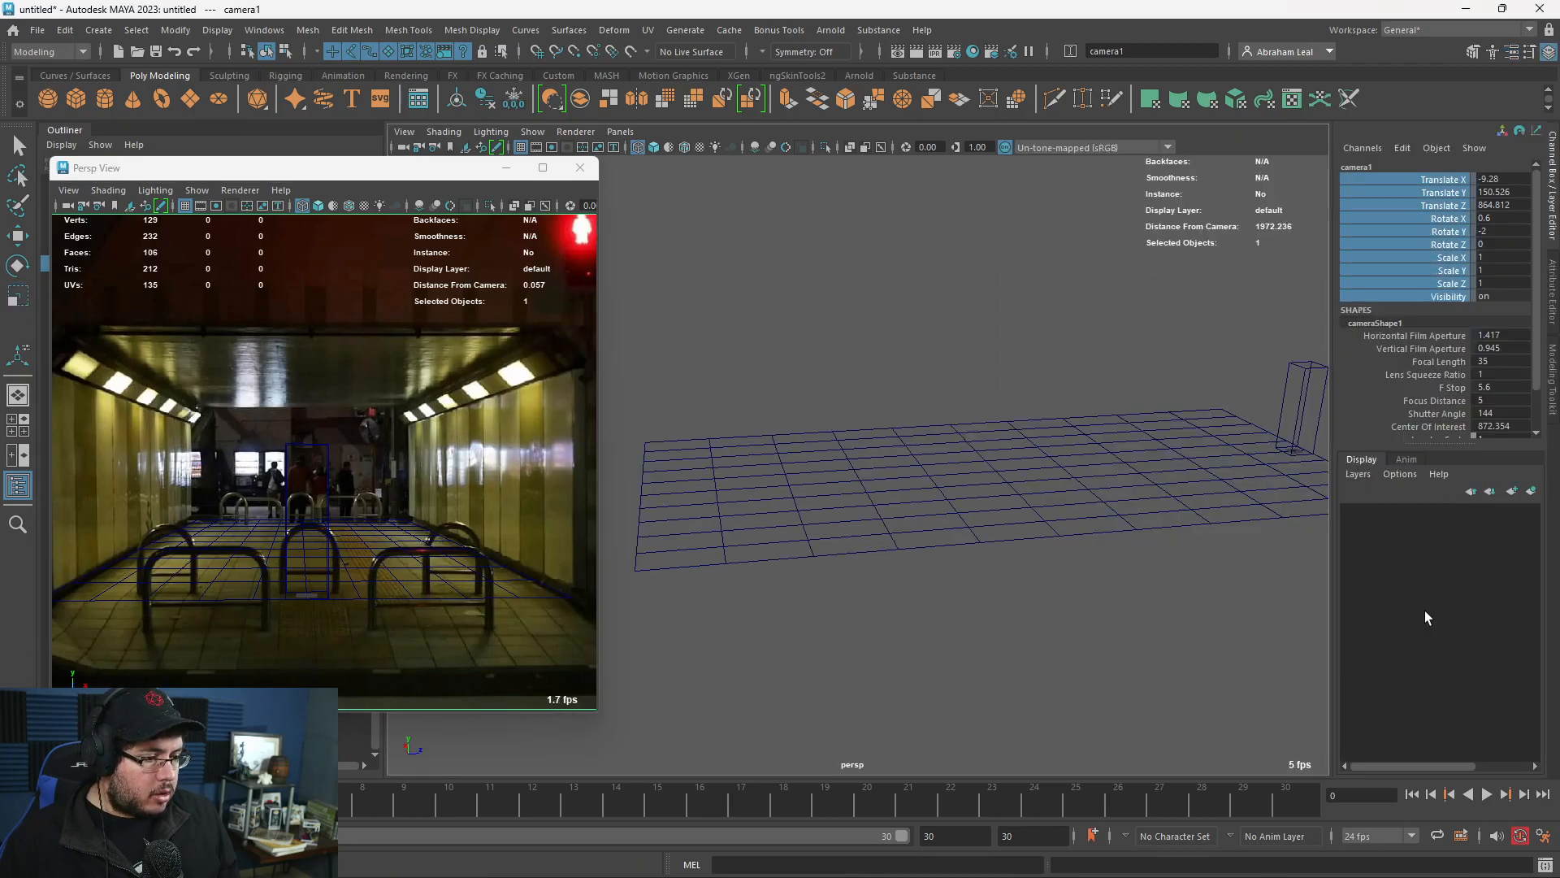
Move the human-size cube against the tunnel's right wall, to about 287.35 in X.
click(1169, 635)
alt+middle_drag(1245, 513, 1170, 503)
click(1241, 368)
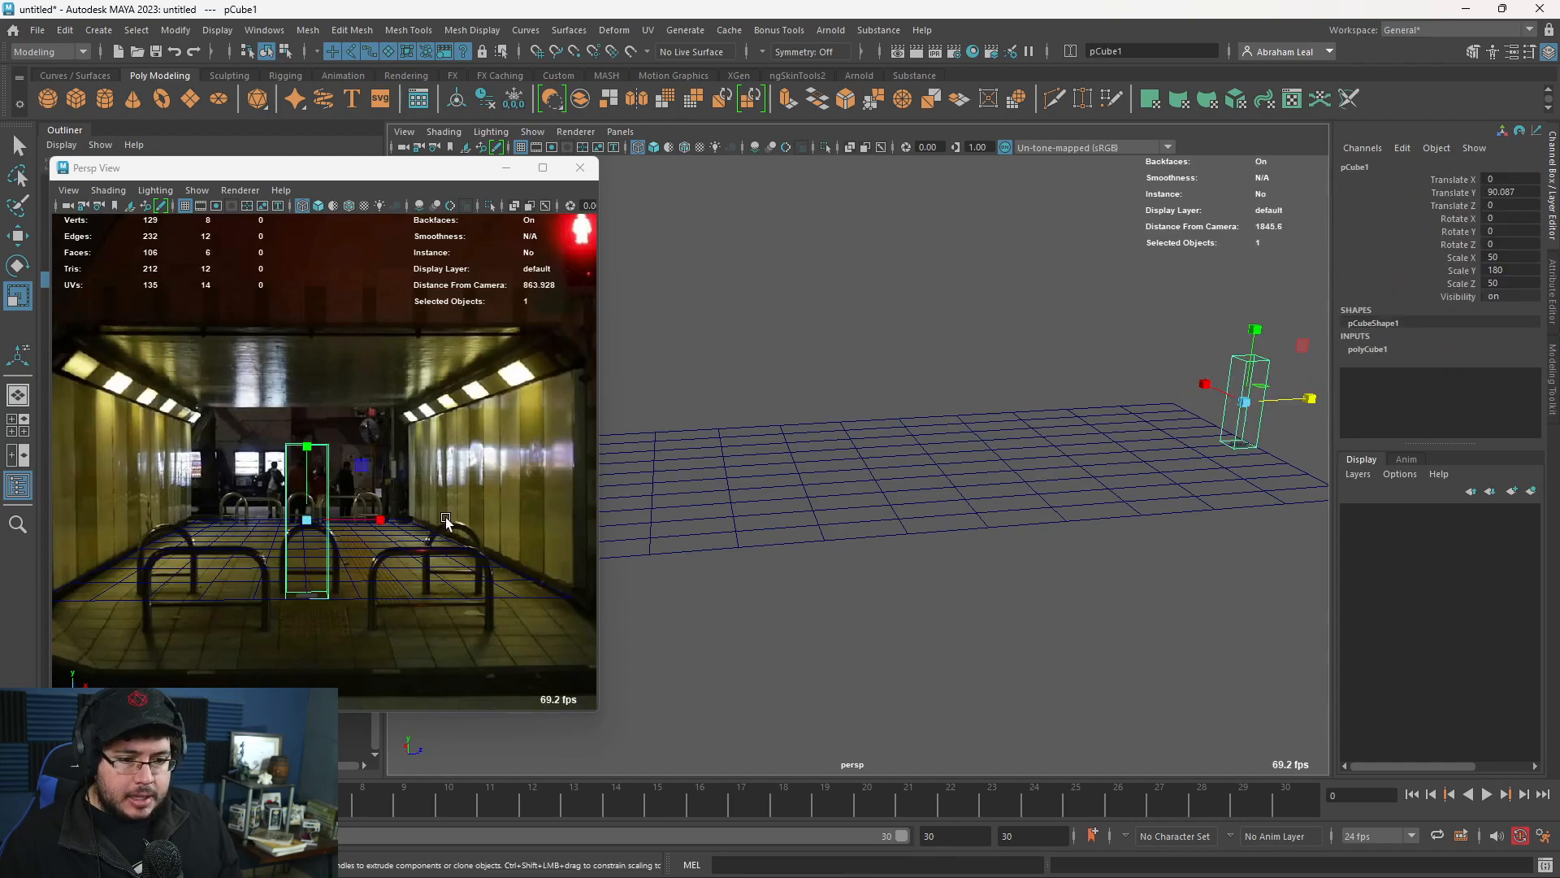
key(w)
drag(379, 518, 613, 530)
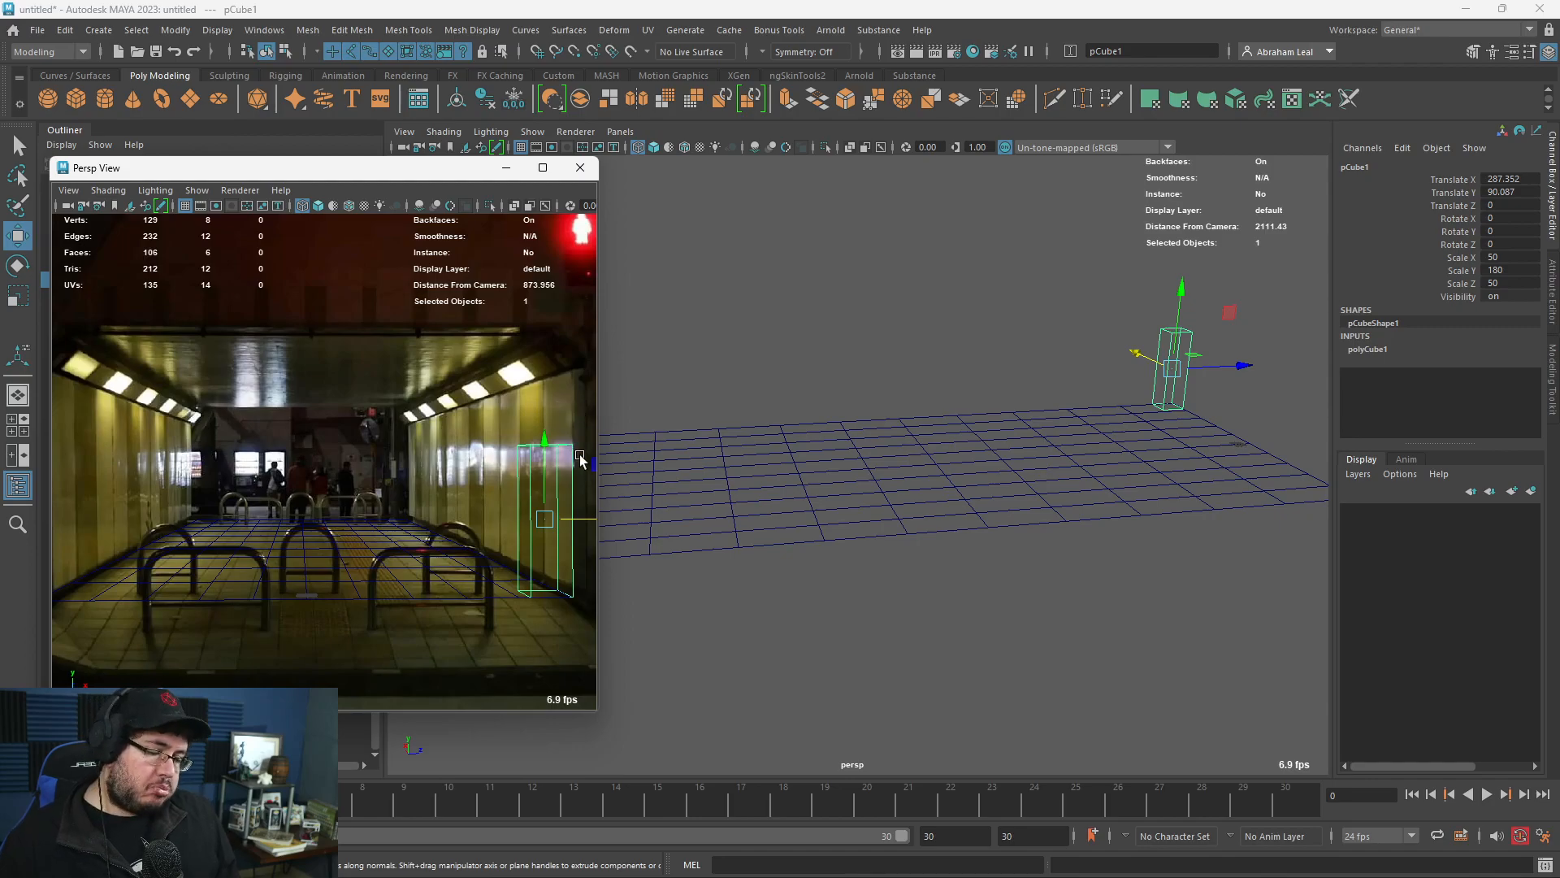
Duplicate the human-size cube and place it at the tunnel's far end, at about -1180.2 in Z.
key(ctrl+d)
drag(1243, 366, 735, 394)
click(1220, 319)
alt+middle_drag(808, 377, 993, 383)
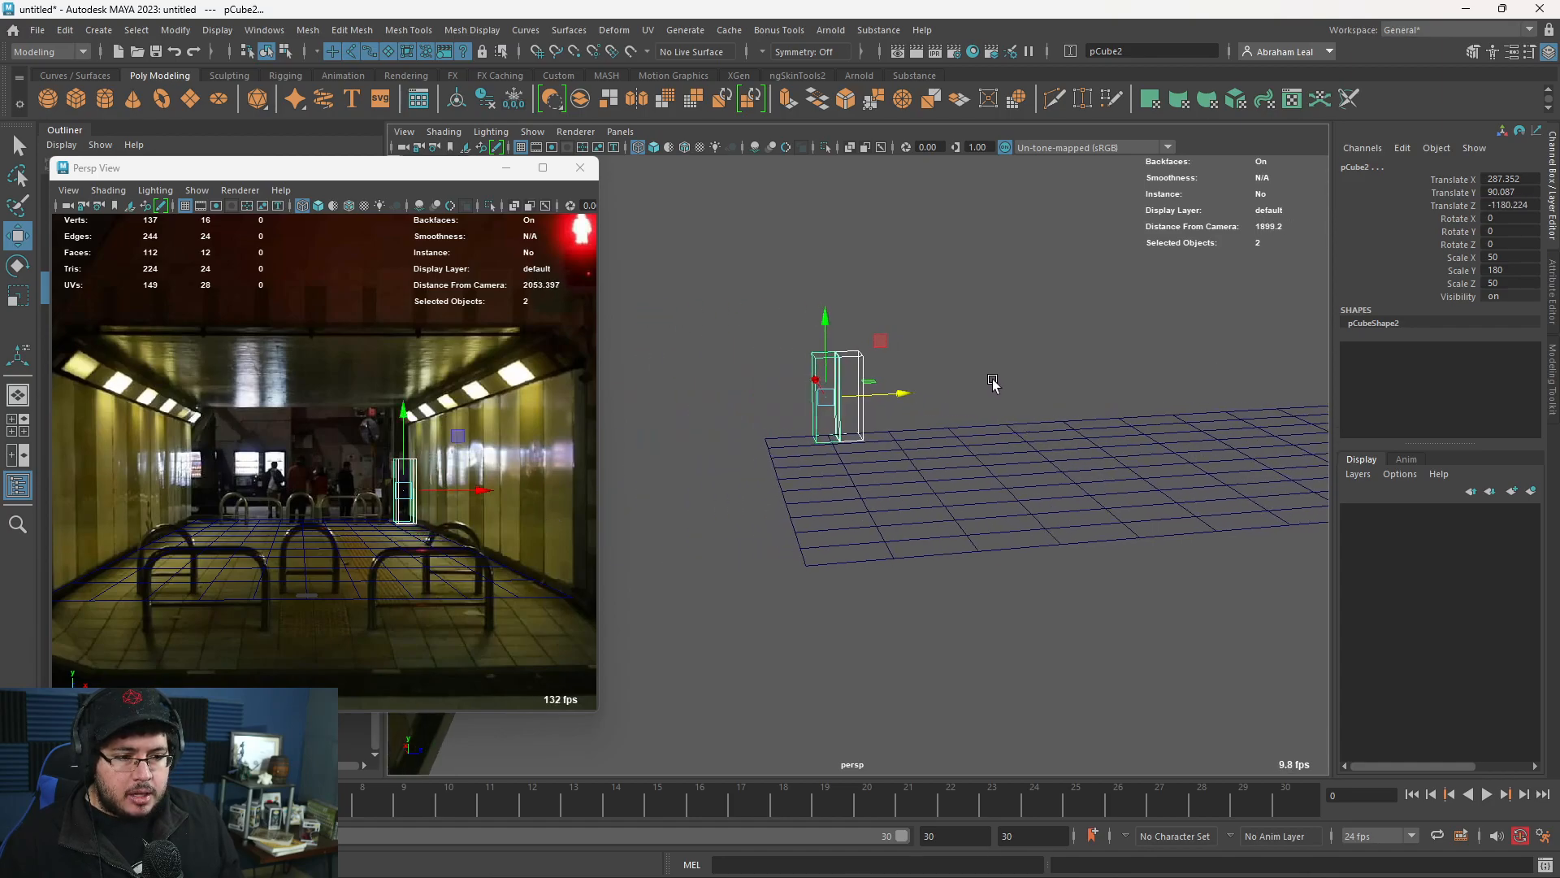
alt+drag(790, 453, 889, 420)
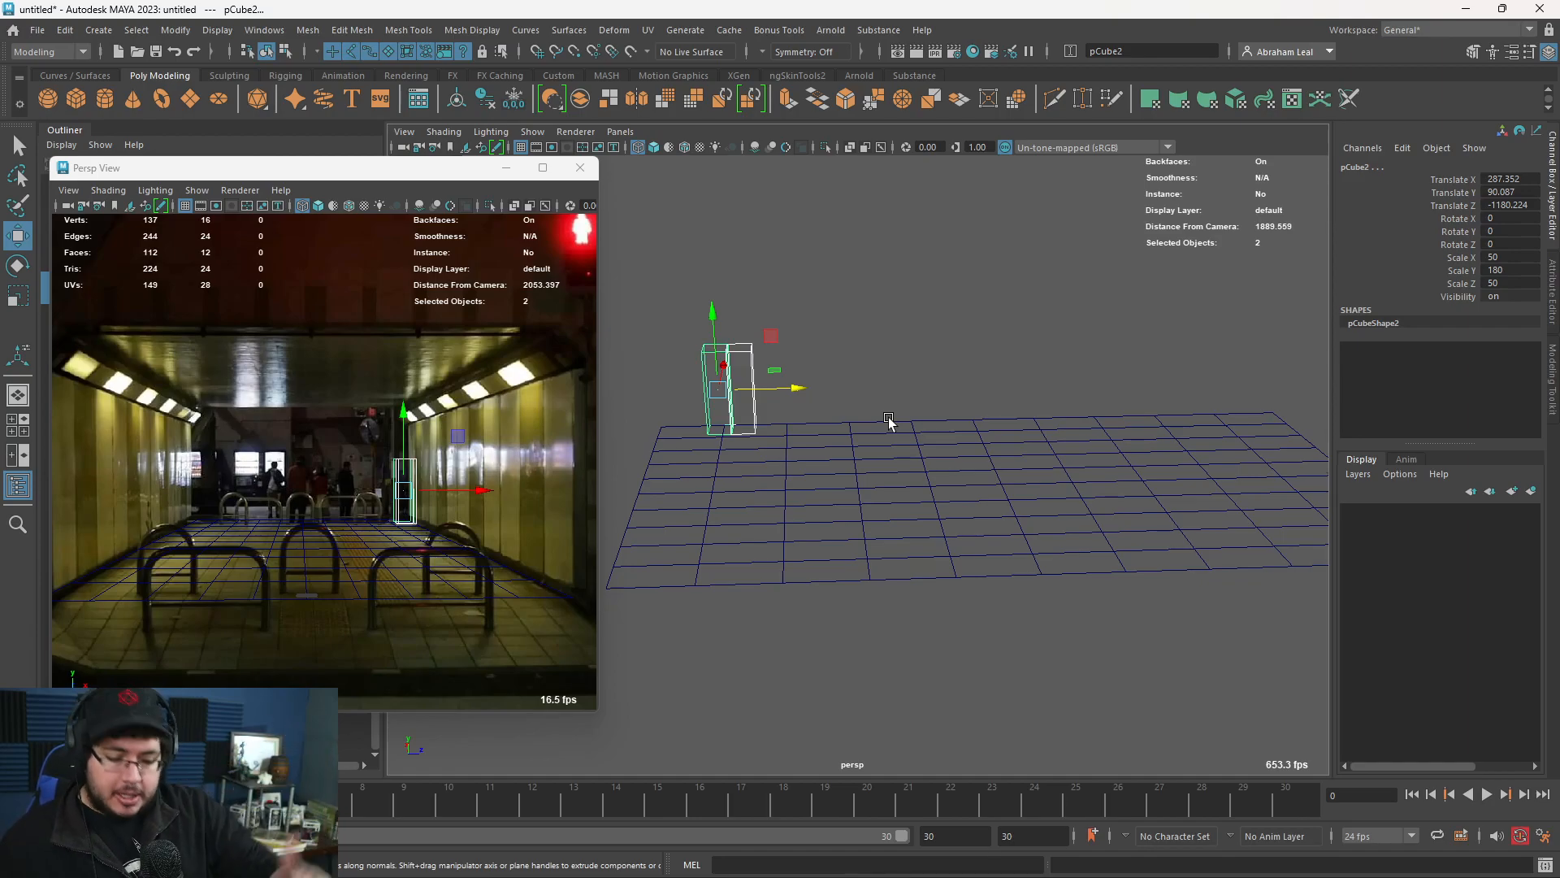
Delete both human-size reference cubes and select the floor plane.
key(Delete)
click(920, 421)
alt+drag(954, 446, 835, 513)
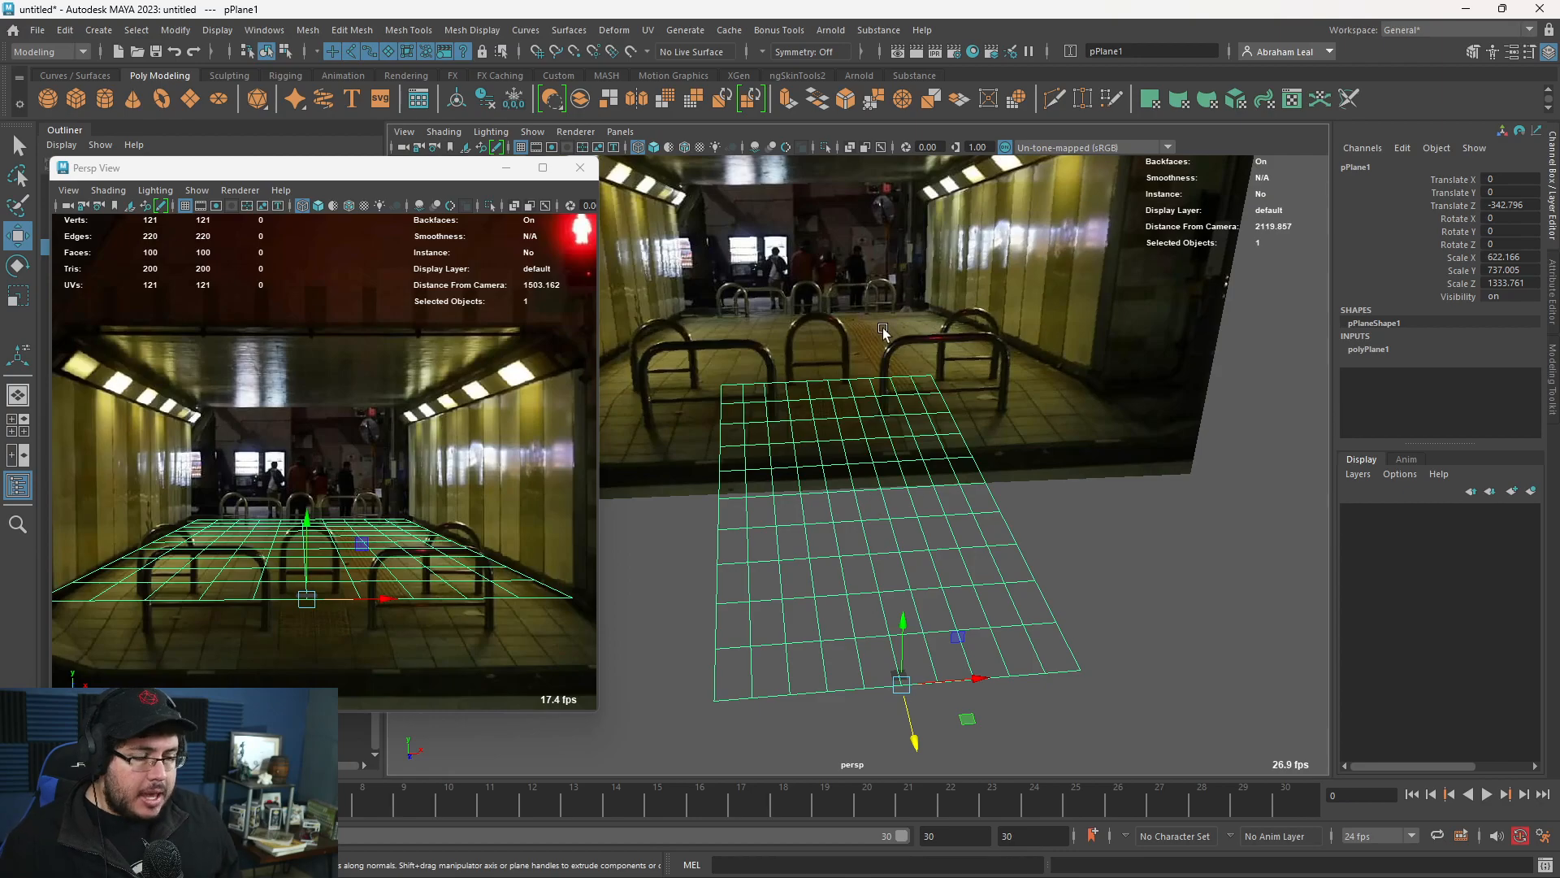
alt+drag(1021, 483, 907, 465)
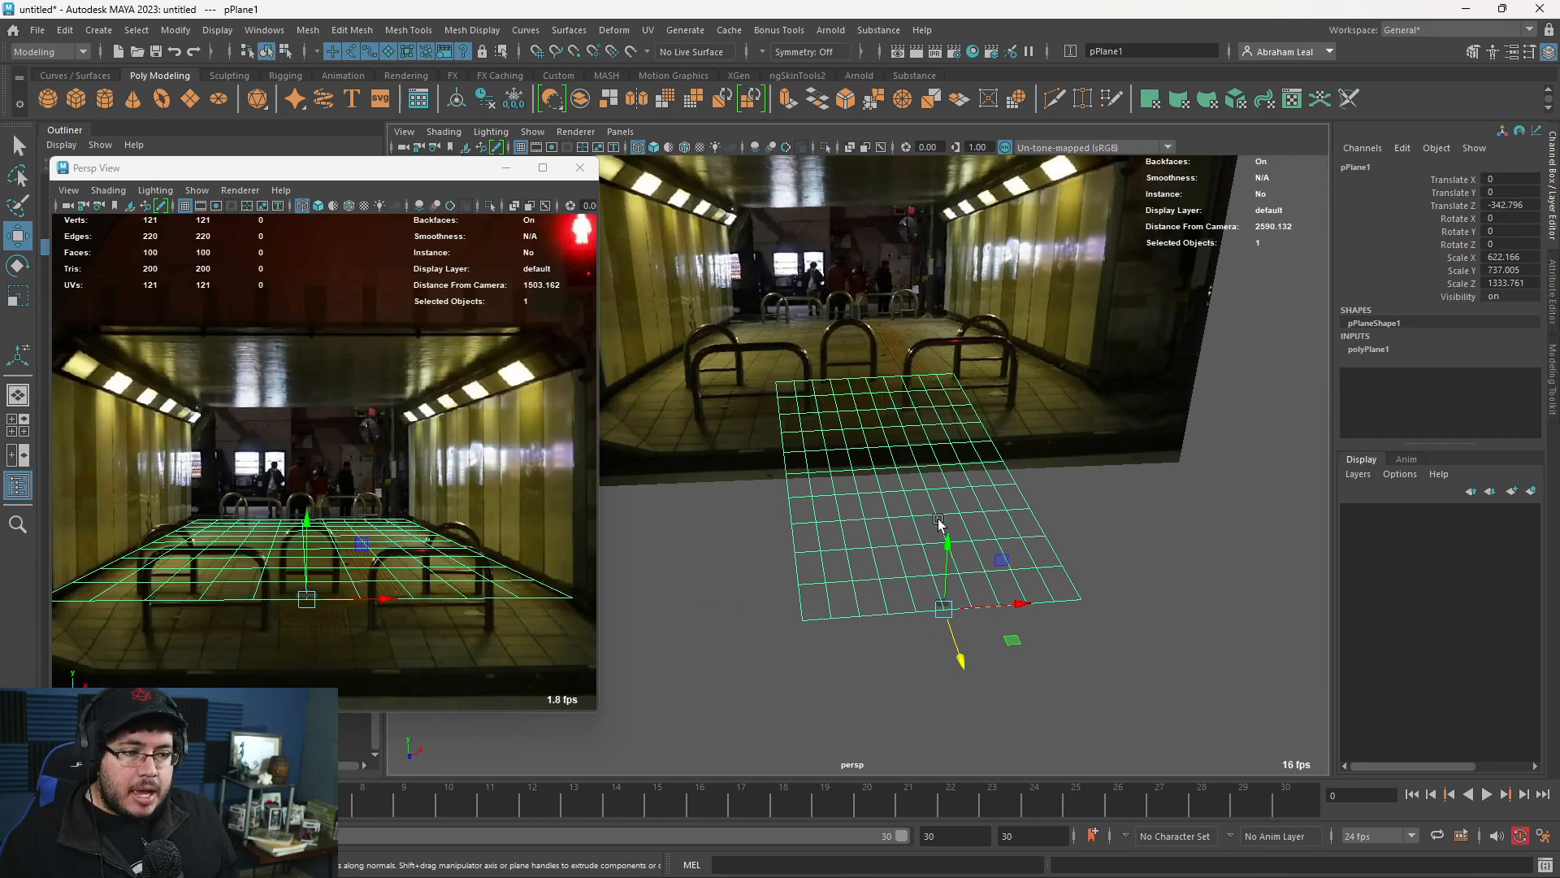
alt+drag(938, 518, 952, 500)
Create a polygon cube at the origin and scale it uniformly to about 709.86.
click(81, 101)
key(r)
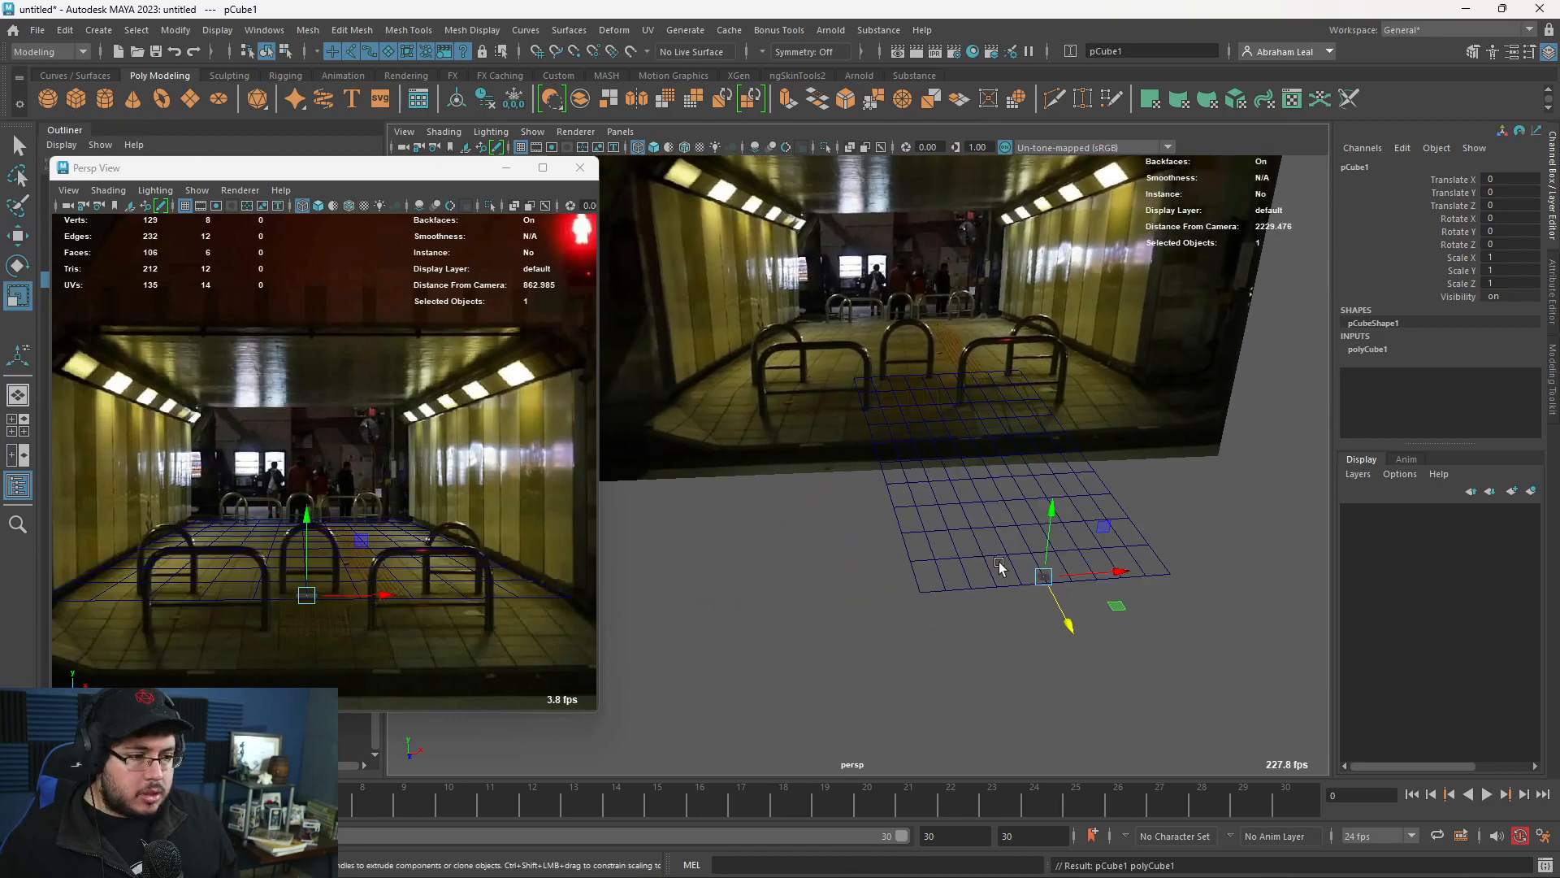
drag(1043, 577, 1294, 585)
key(w)
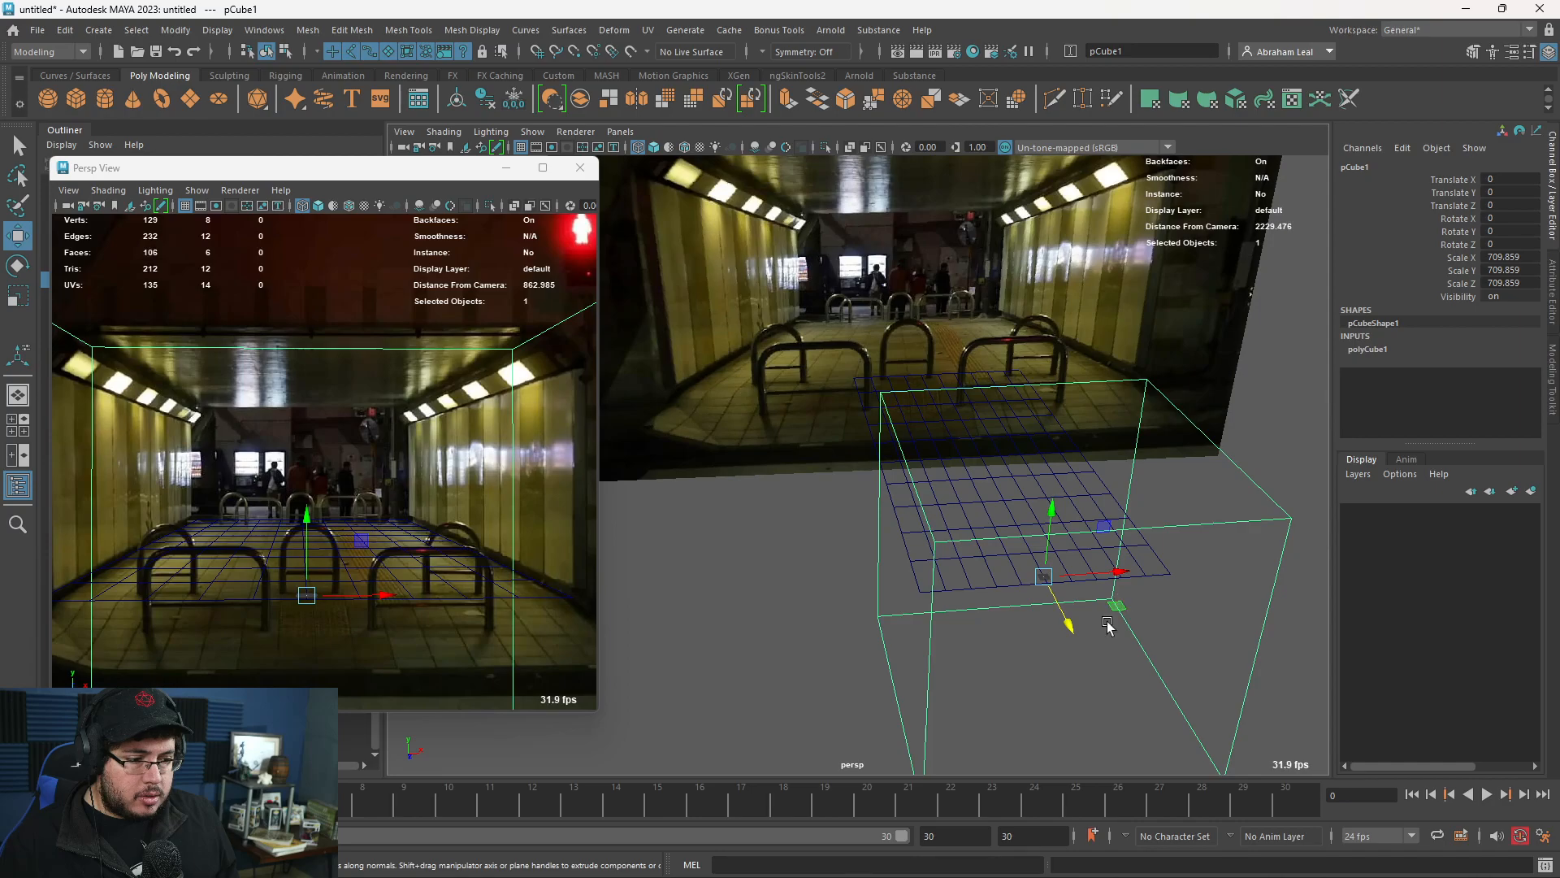
Snap the new cube's pivot to its base and raise it onto the floor plane, to about 354.93 in Y.
alt+drag(1107, 627, 1100, 568)
key(d)
key(v)
drag(1040, 364, 1040, 367)
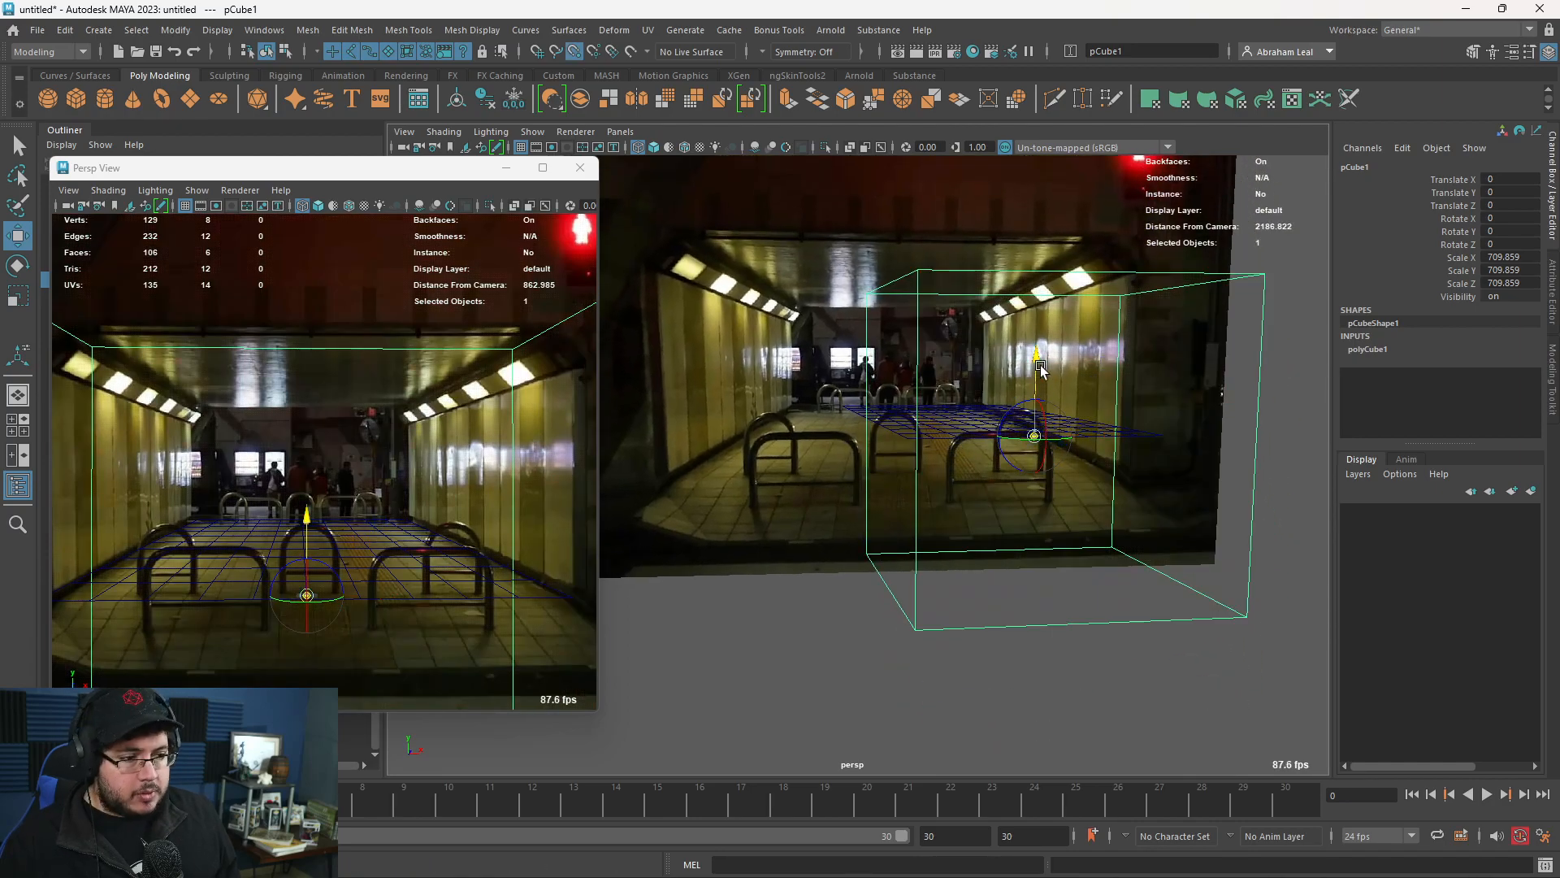
mouse_move(1033, 530)
mouse_down()
mouse_move(1036, 437)
mouse_move(1107, 424)
mouse_move(1172, 436)
mouse_move(1114, 470)
mouse_move(1089, 592)
mouse_move(962, 471)
mouse_move(1034, 599)
mouse_move(1135, 616)
mouse_move(1045, 524)
mouse_move(1020, 452)
mouse_move(948, 537)
mouse_move(874, 553)
mouse_move(881, 599)
mouse_move(699, 582)
mouse_up()
key(5)
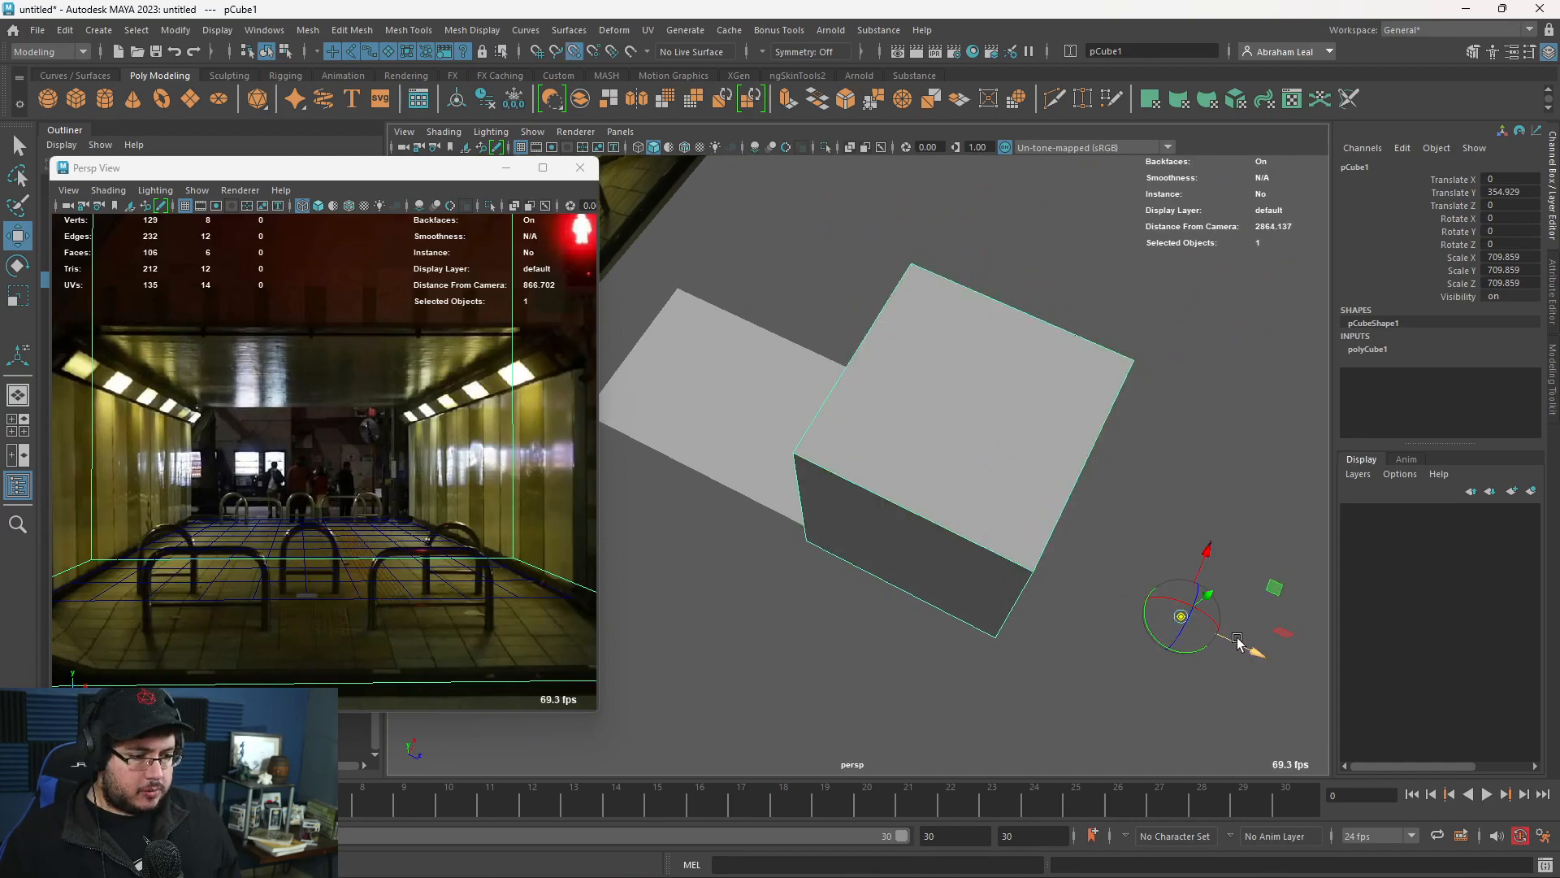
Align the cube's front bottom edge with the floor plane's front edge, at about -328.86 in Z.
drag(1112, 582, 970, 605)
mouse_move(1025, 549)
mouse_down()
mouse_move(989, 453)
mouse_move(1013, 432)
mouse_move(979, 515)
mouse_move(1080, 553)
mouse_move(1010, 539)
mouse_move(1035, 543)
mouse_up()
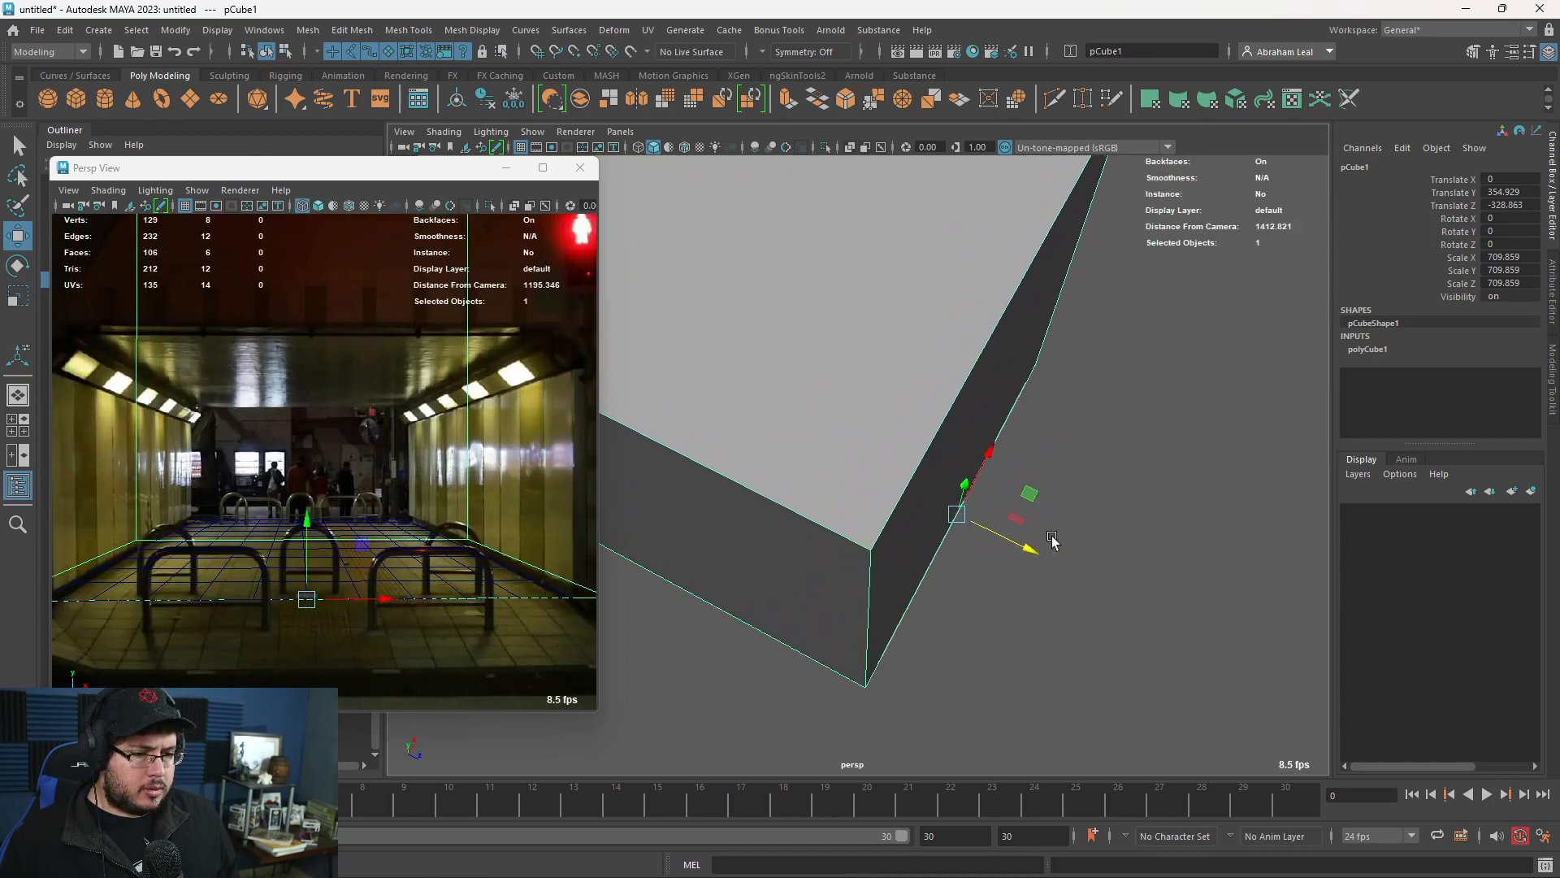
click(1002, 532)
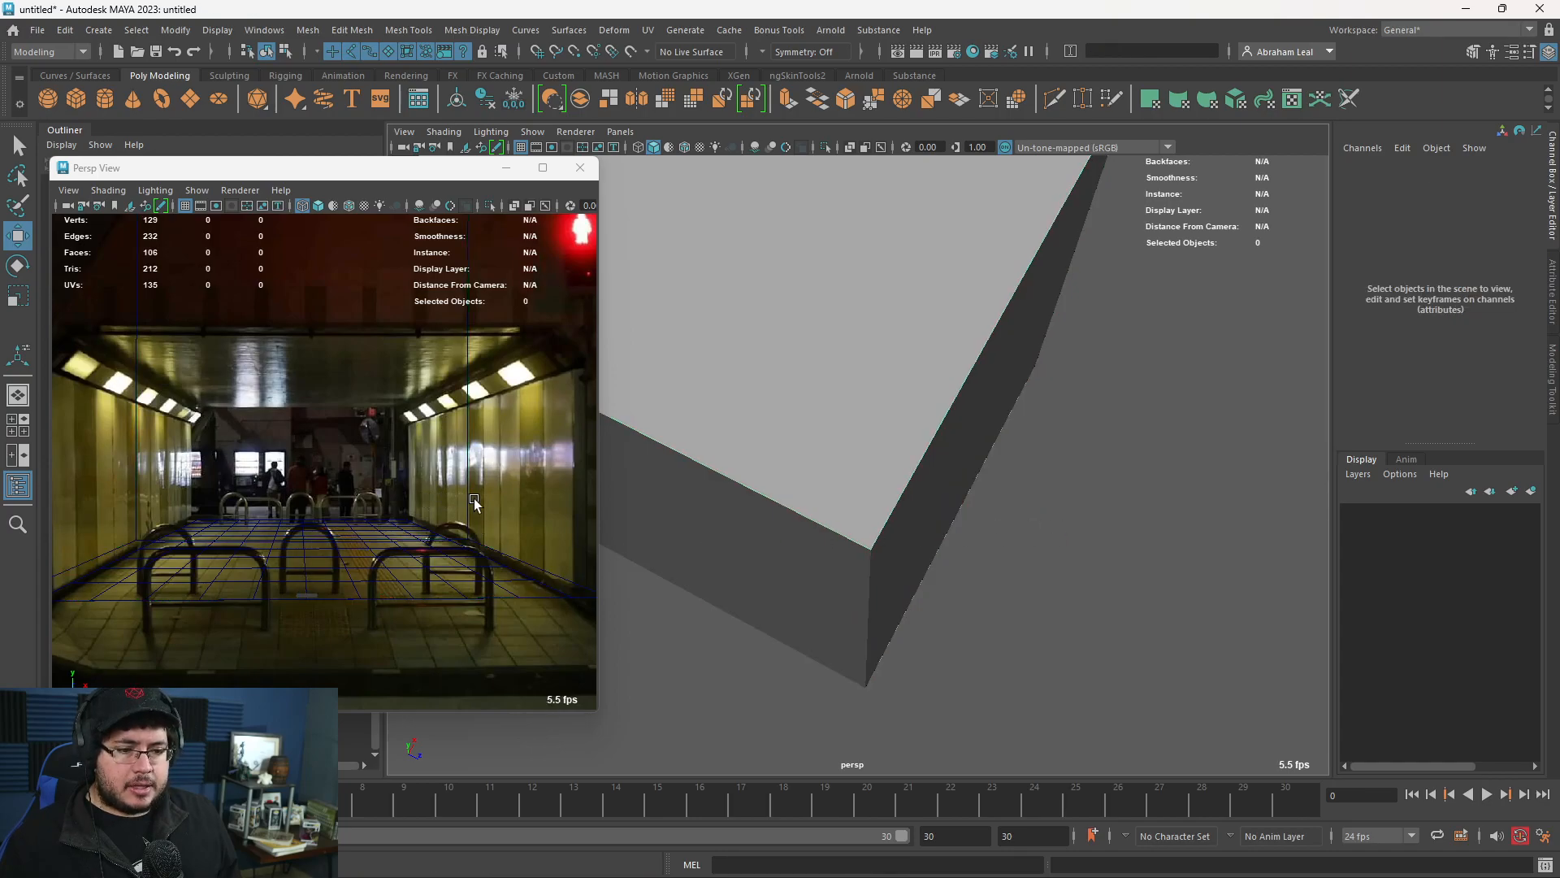
Check the JapanSub.jpg photo and lower the cube's top face to the height of the tunnel ceiling.
key(alt+Tab)
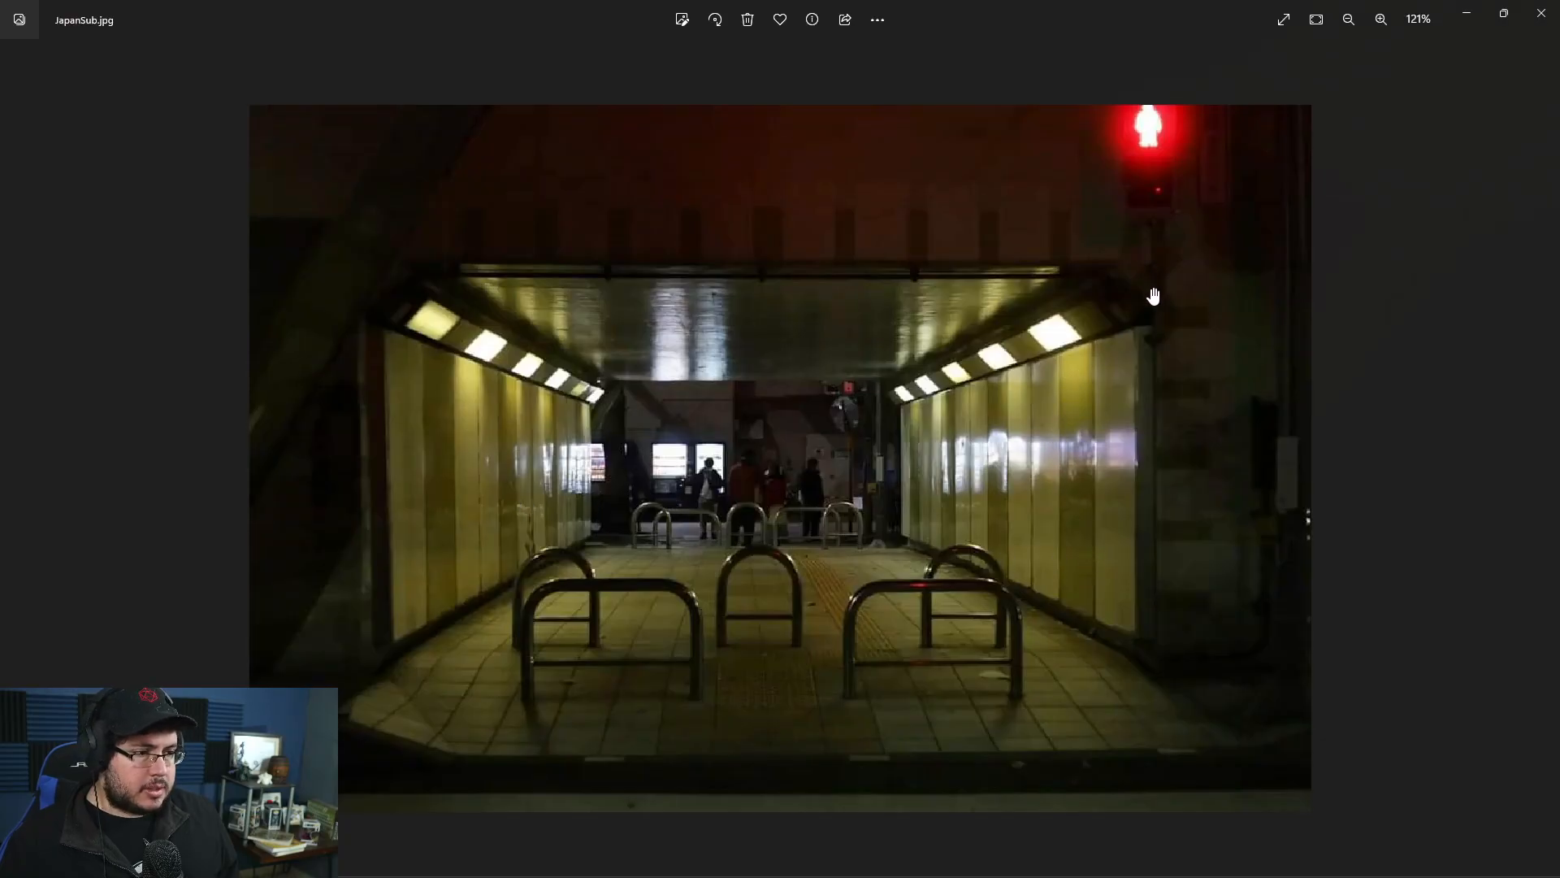
key(alt+Tab)
alt+drag(1083, 460, 894, 451)
click(945, 400)
alt+drag(956, 505, 1043, 478)
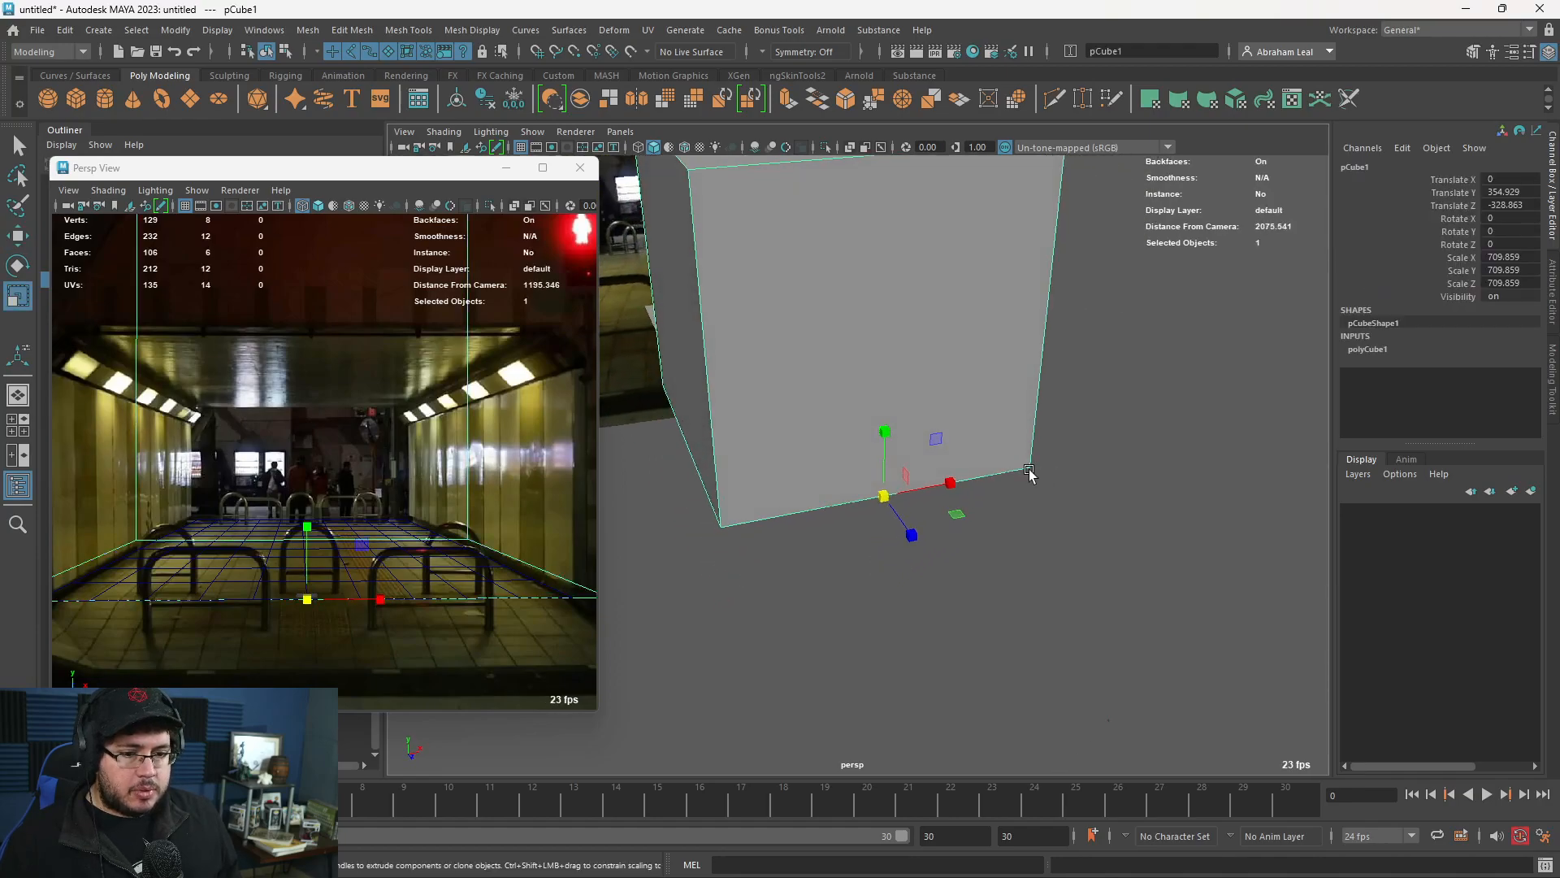
alt+drag(840, 317, 801, 251)
key(F11)
click(832, 195)
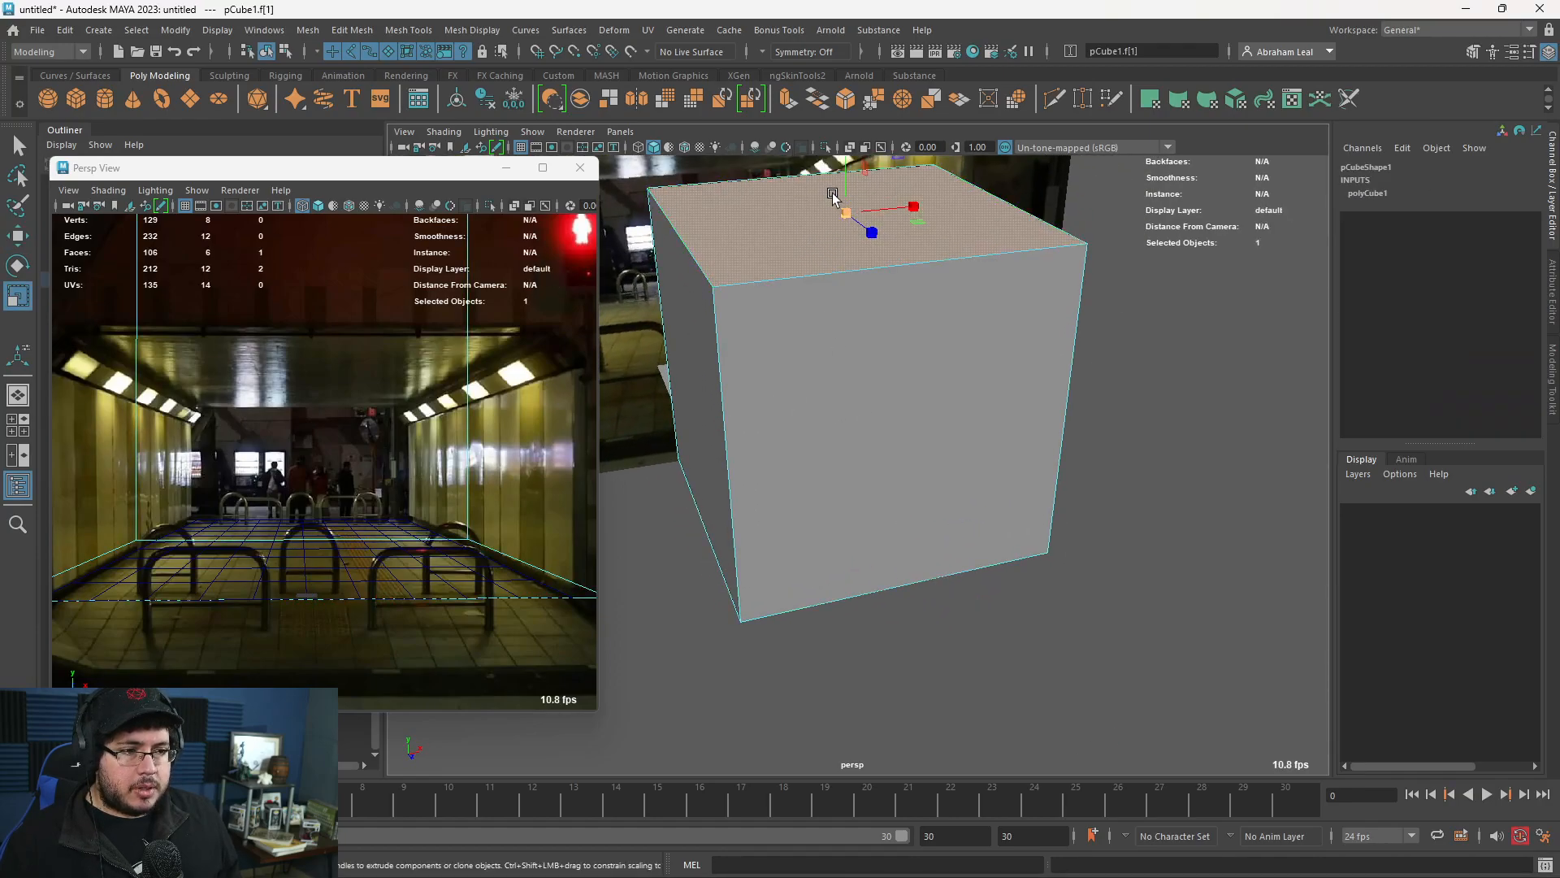
drag(849, 174, 860, 351)
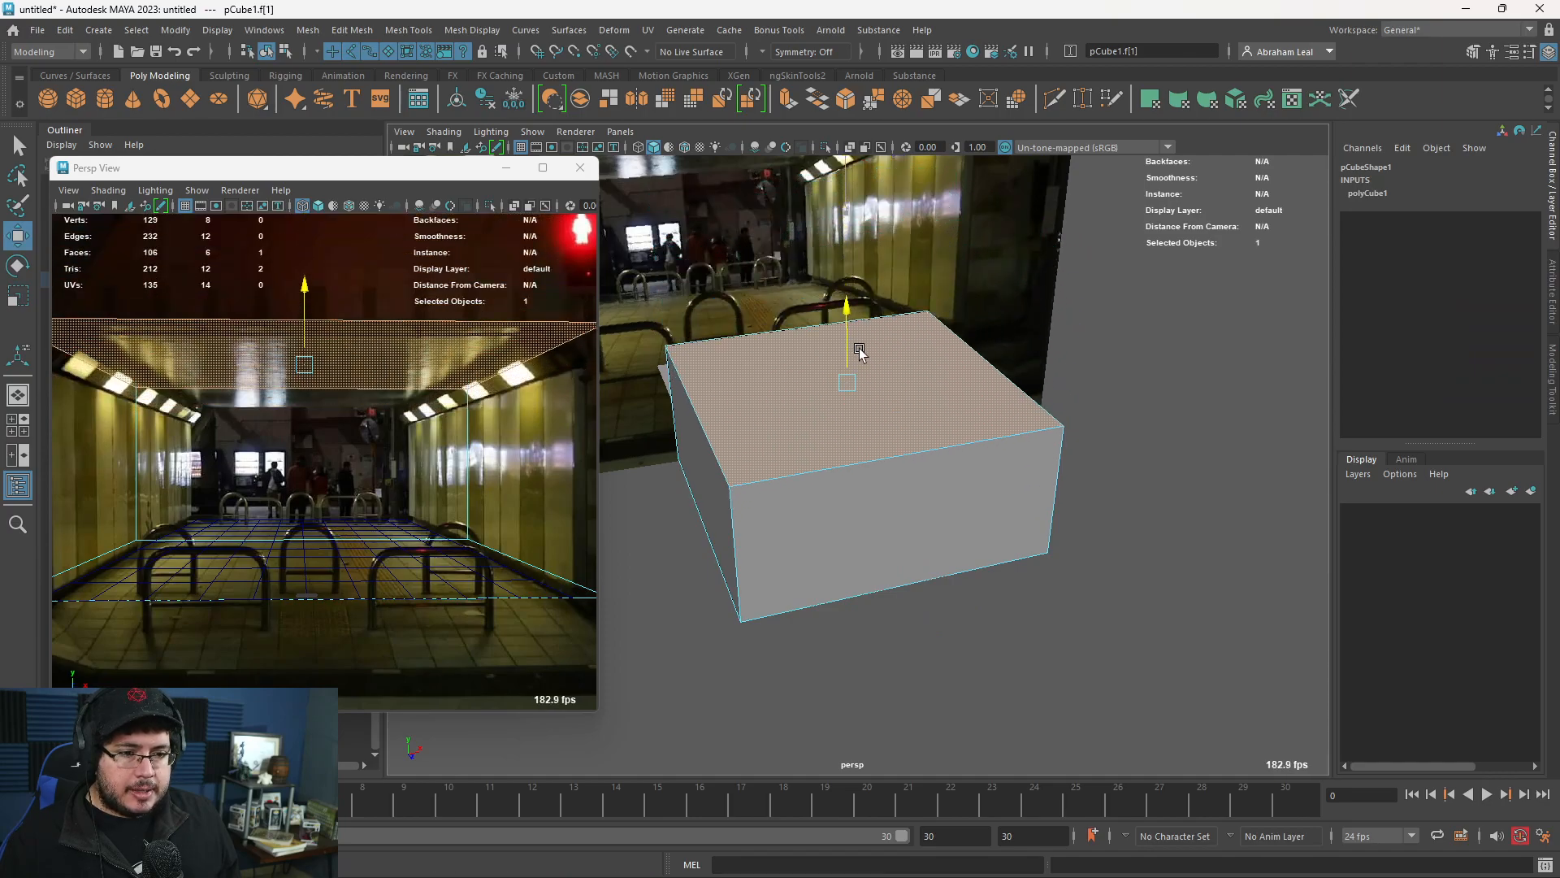
Select the cube's two side faces and scale them in X to line up with the tunnel walls.
click(718, 497)
alt+drag(719, 498, 998, 434)
shift+click(1004, 424)
key(r)
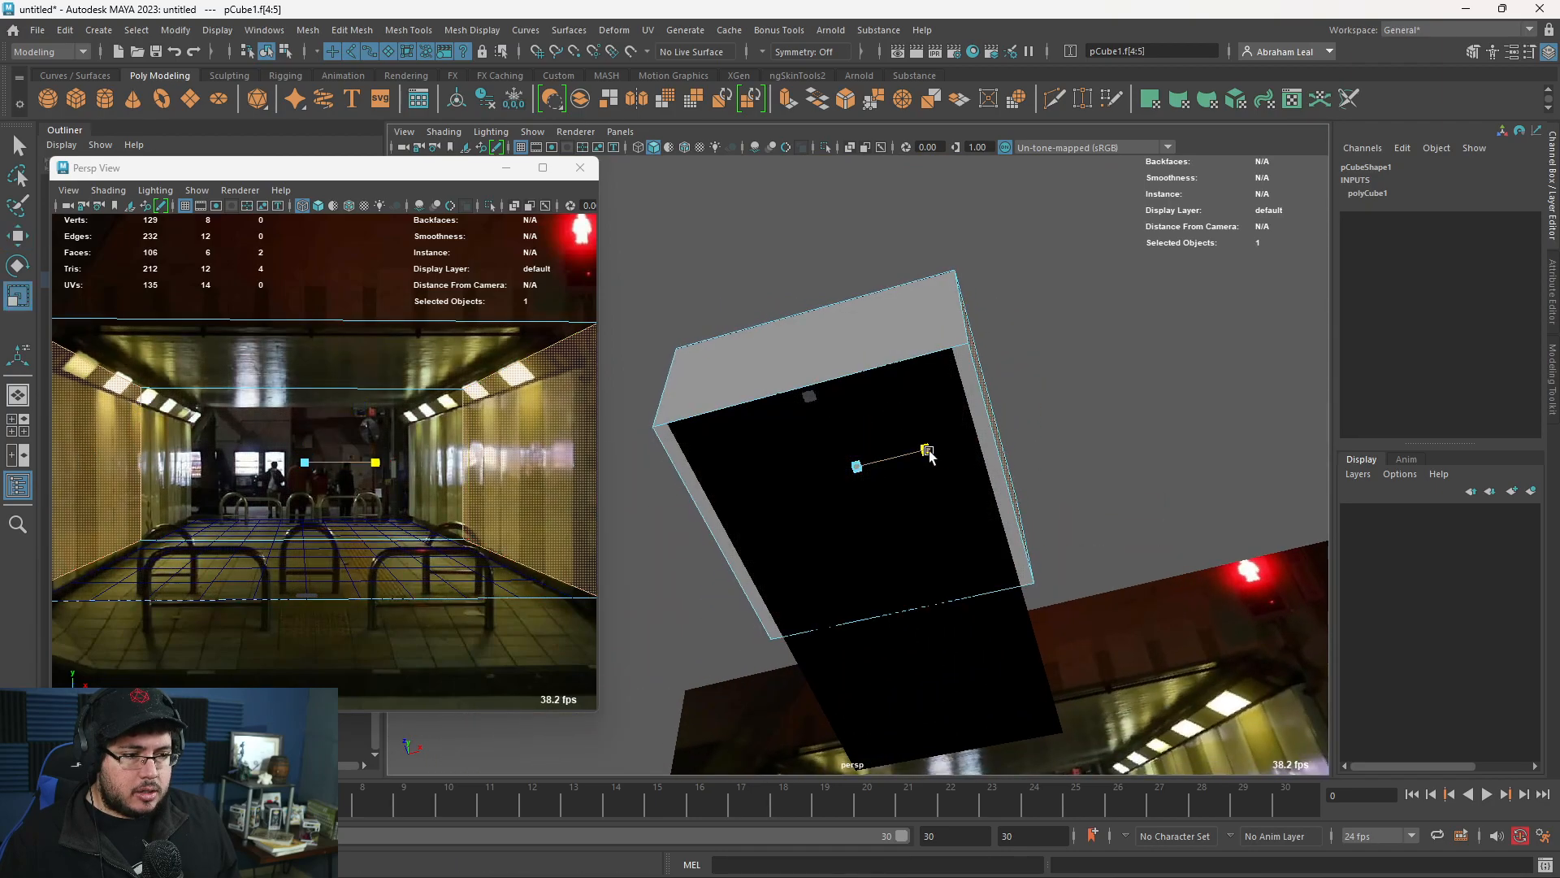
drag(929, 452, 928, 451)
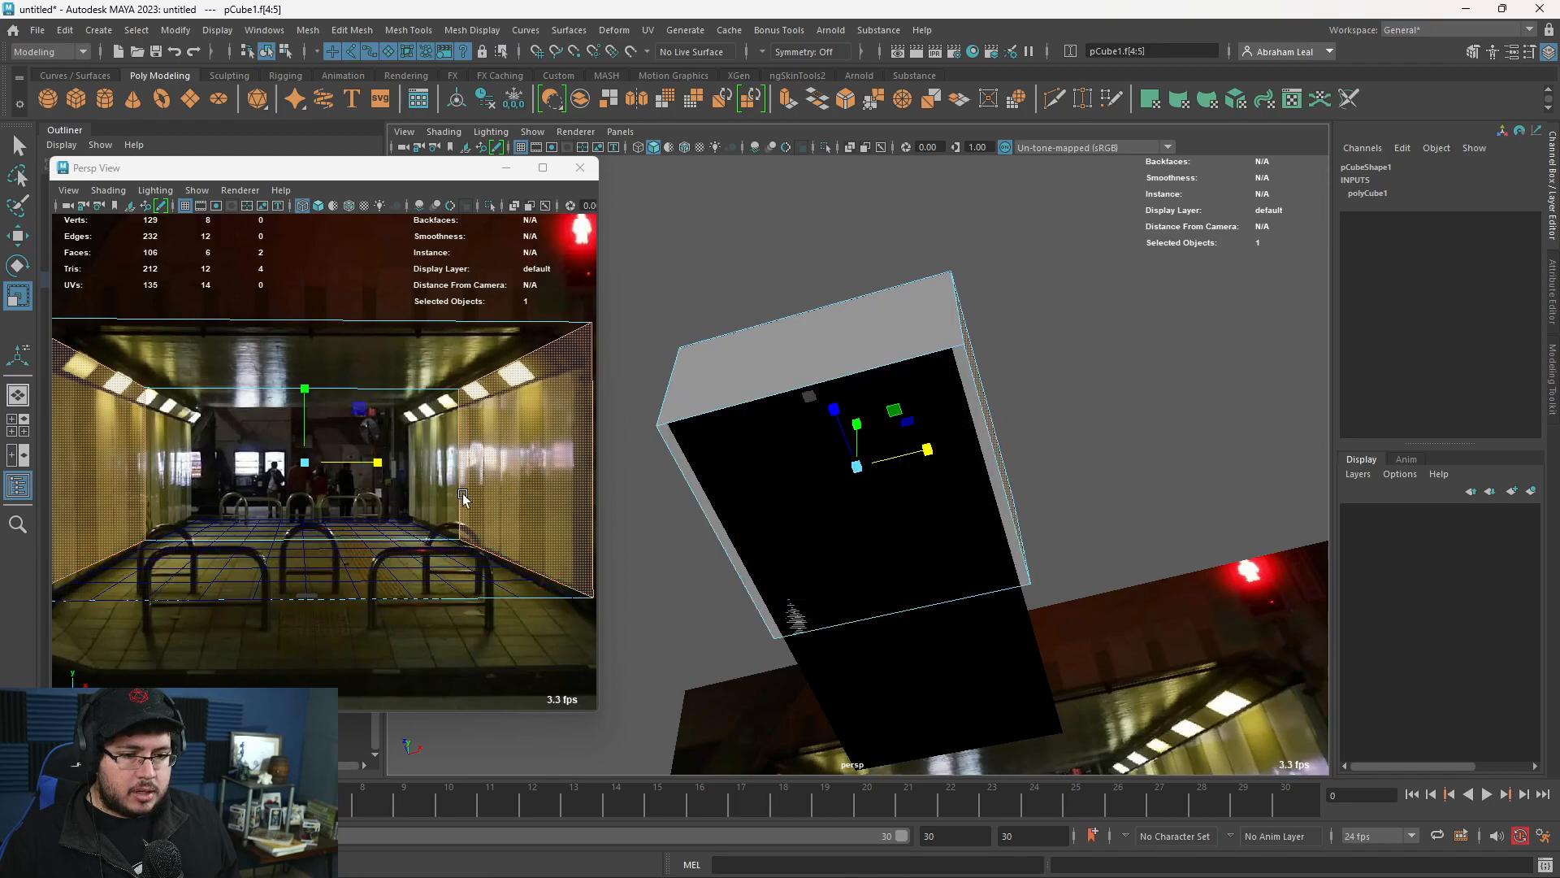
Widen the floating camera view and compare the block with the JapanSub.jpg photo.
drag(600, 458, 671, 460)
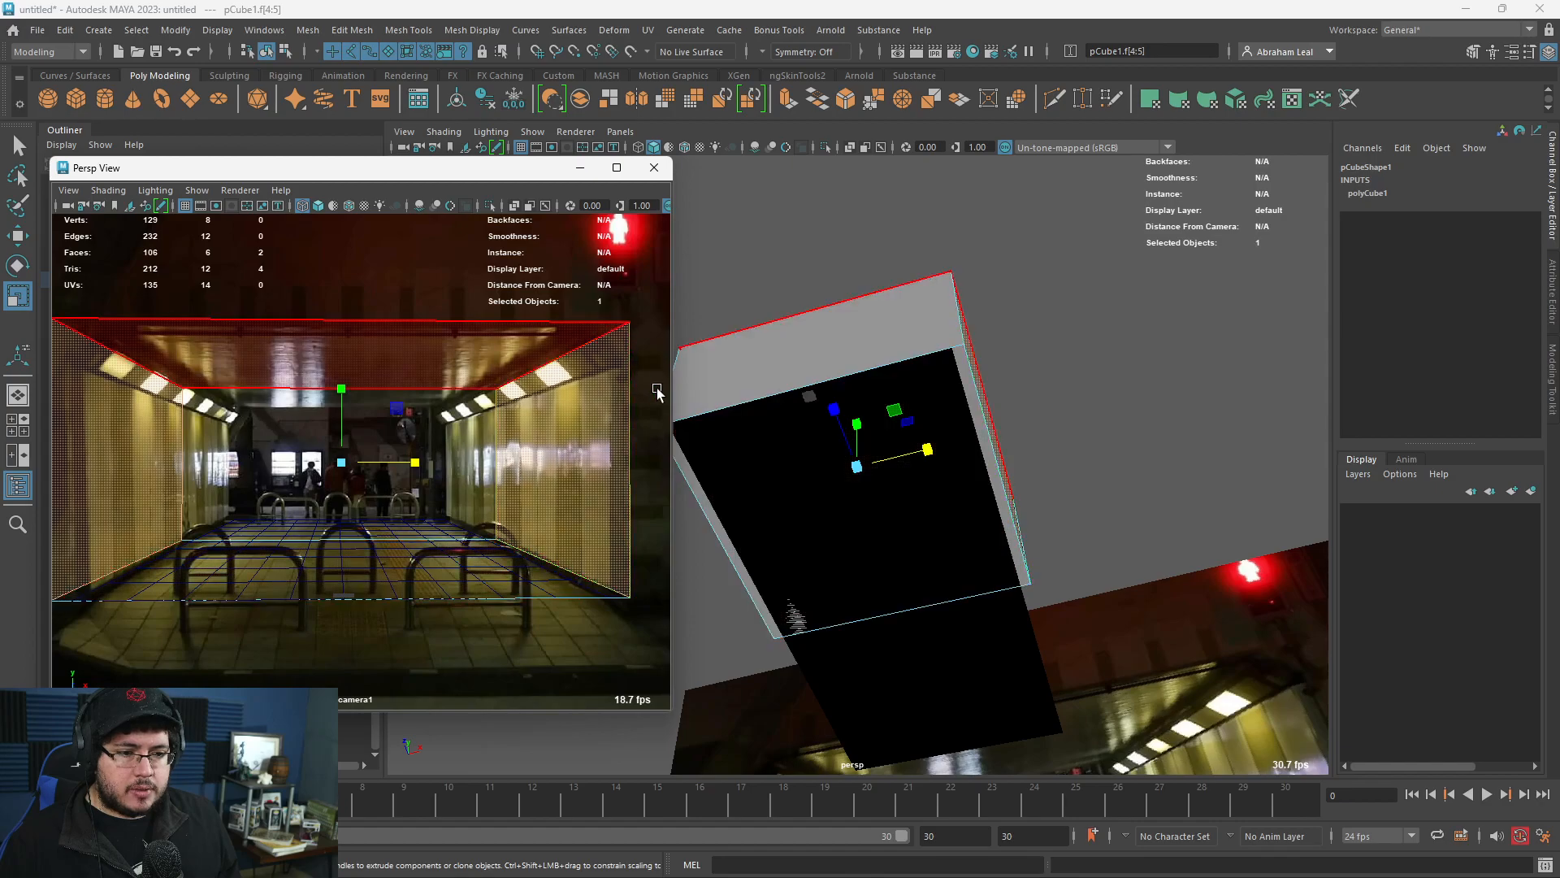
alt+drag(917, 416, 681, 361)
key(alt+Tab)
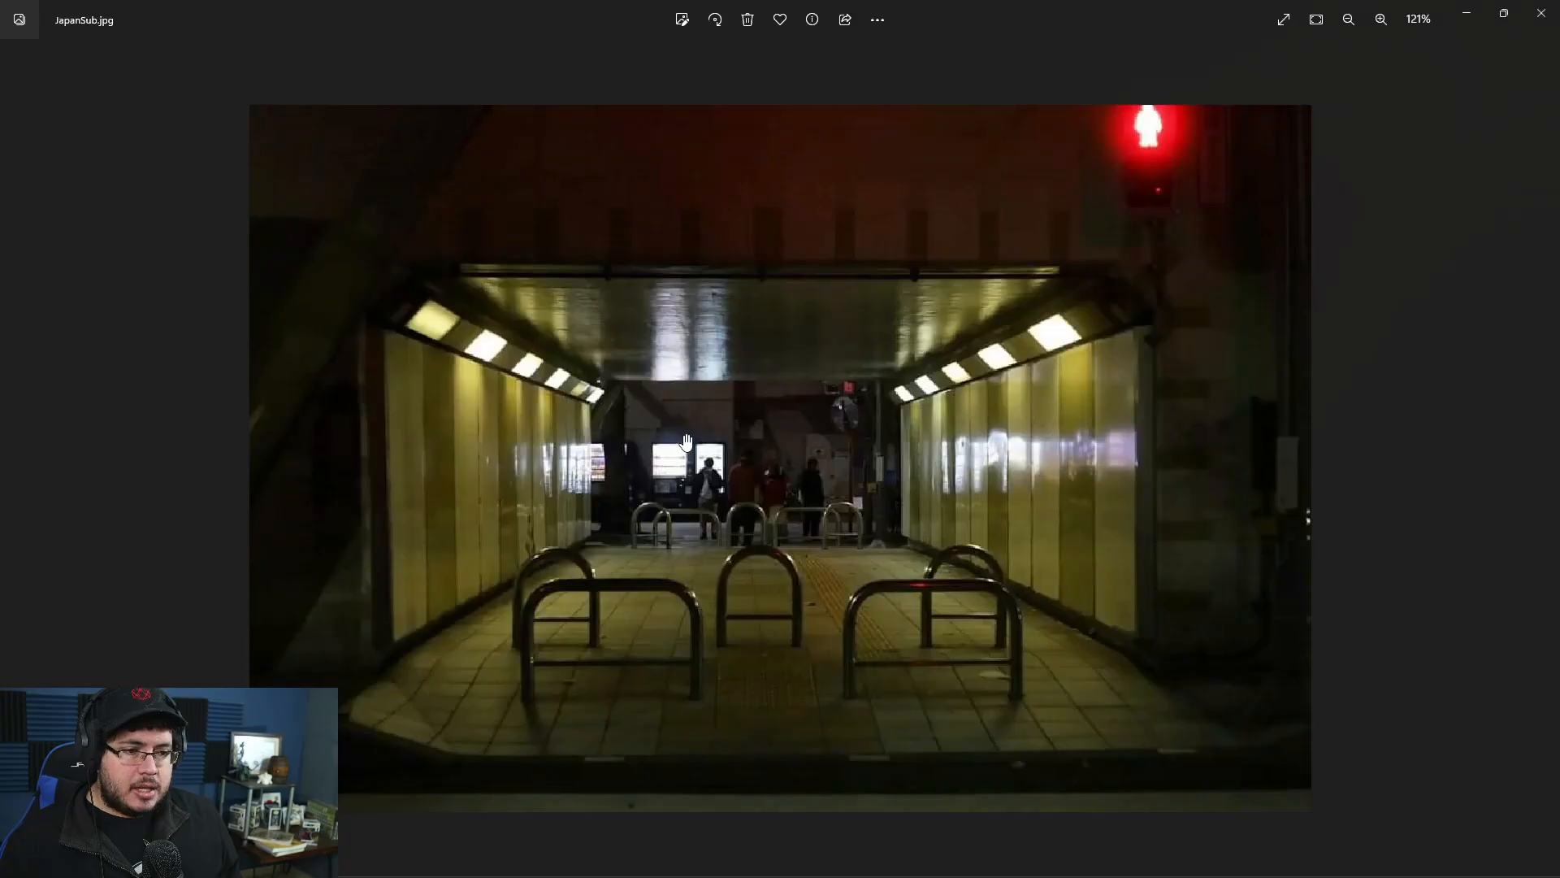
key(alt+Tab)
Move the block's back face to the far end of the tunnel floor.
right_drag(1014, 408, 1016, 453)
alt+drag(1015, 451, 1187, 490)
click(1025, 431)
key(w)
alt+drag(1137, 470, 1090, 444)
alt+middle_drag(961, 434, 1122, 463)
alt+drag(1121, 463, 1198, 457)
Bevel the block's two long top edges and reduce the bevel to fit the slanted light strips.
right_drag(1032, 427, 1025, 390)
click(1024, 394)
alt+drag(1024, 393, 835, 380)
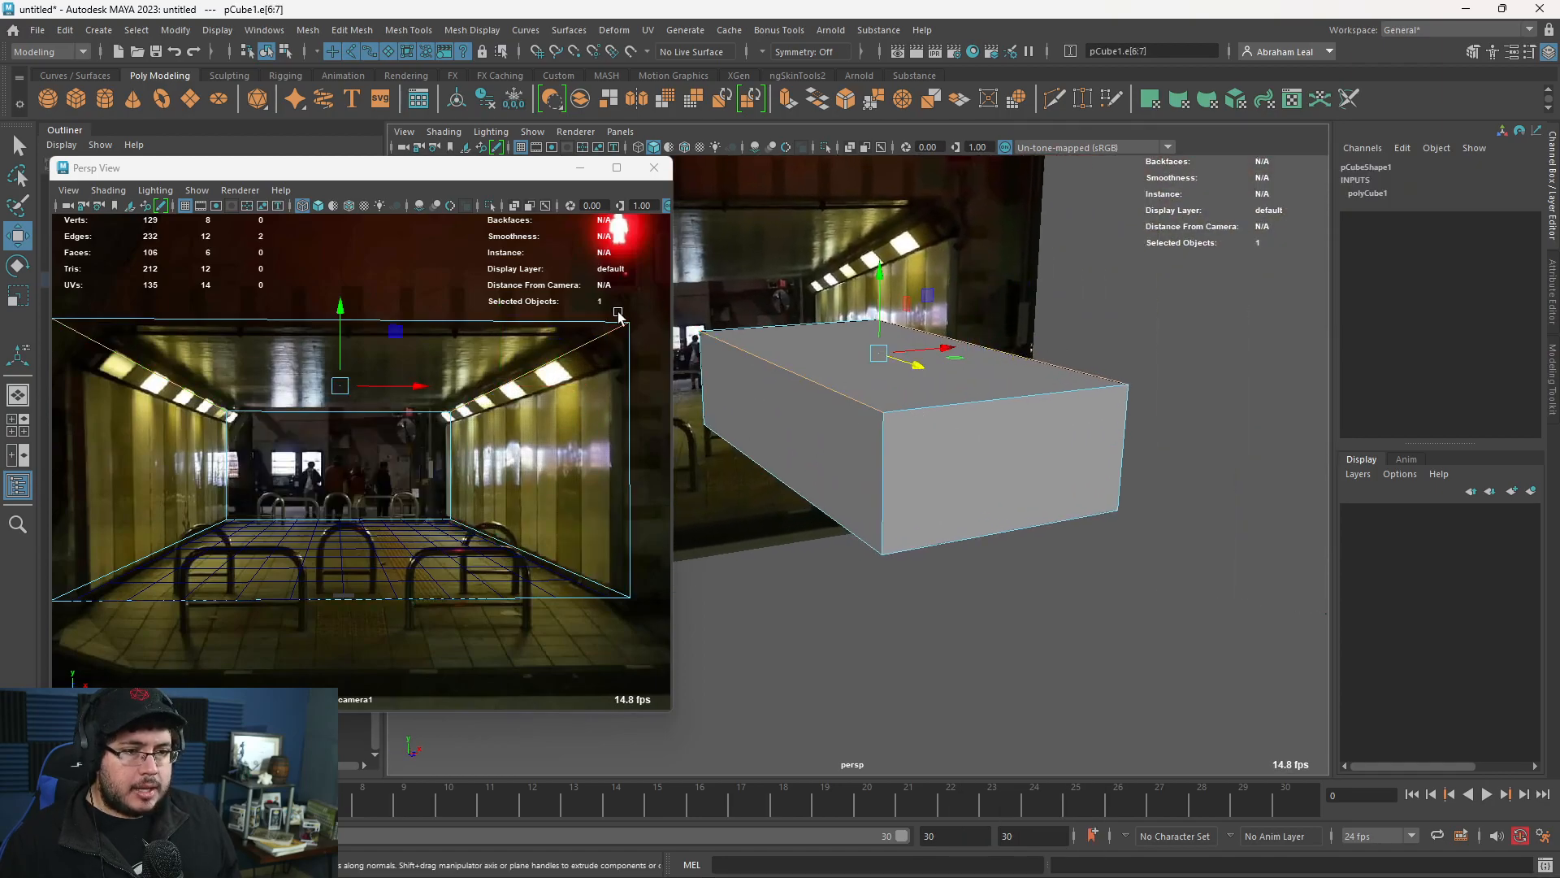
key(ctrl+b)
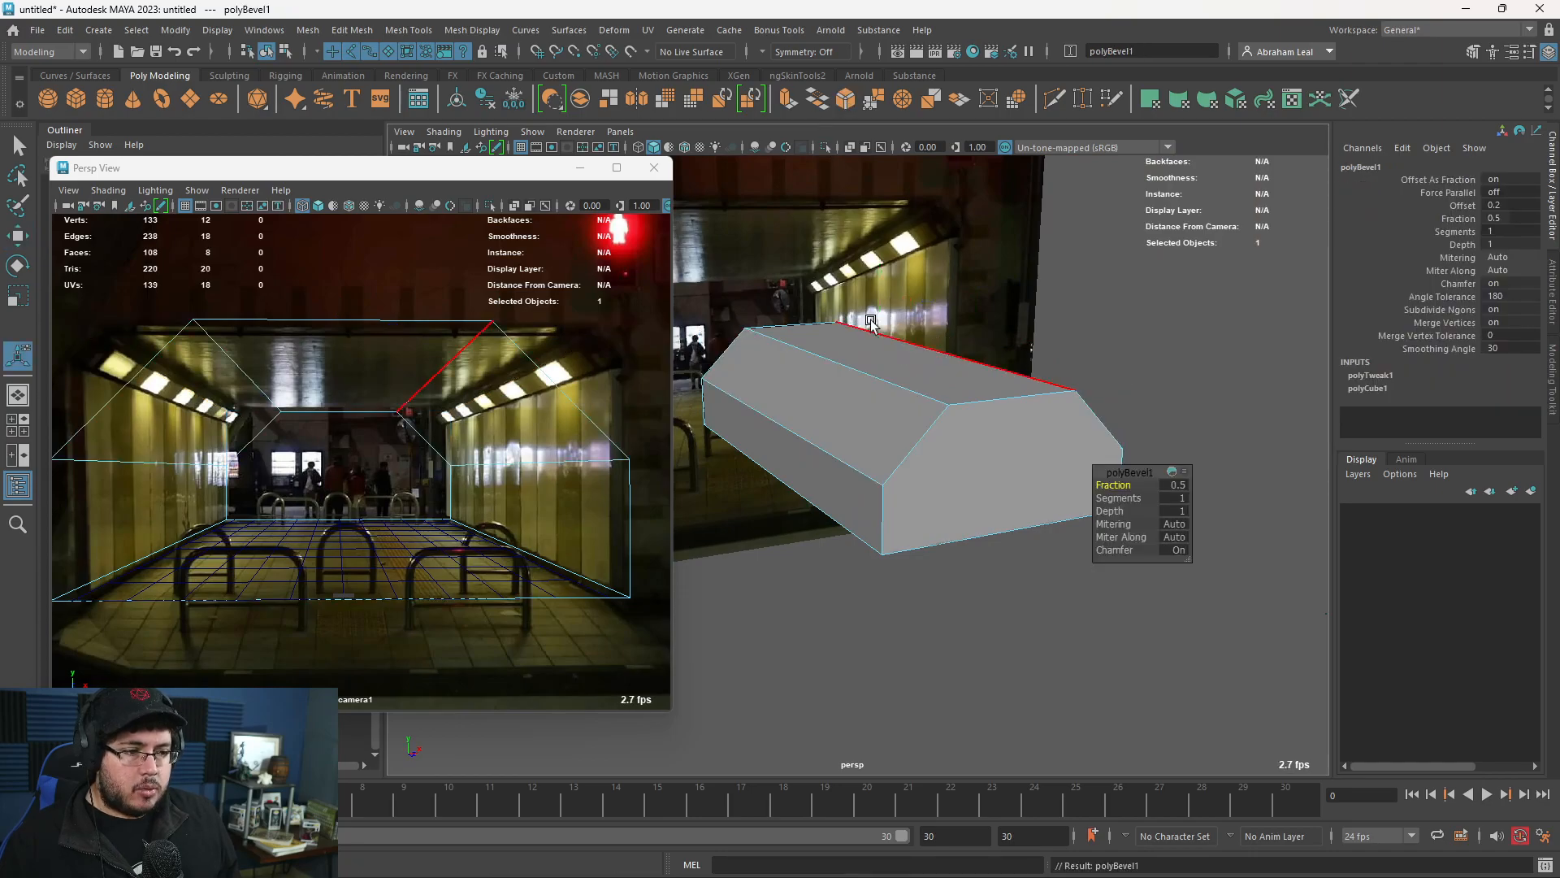
drag(1122, 486, 1091, 478)
Delete the block's front, back and bottom faces to leave an open tunnel shell.
right_drag(975, 414, 975, 462)
click(971, 465)
alt+drag(825, 447, 1121, 443)
alt+middle_drag(987, 443, 1106, 426)
shift+click(839, 477)
key(Delete)
alt+drag(839, 476, 825, 516)
click(815, 516)
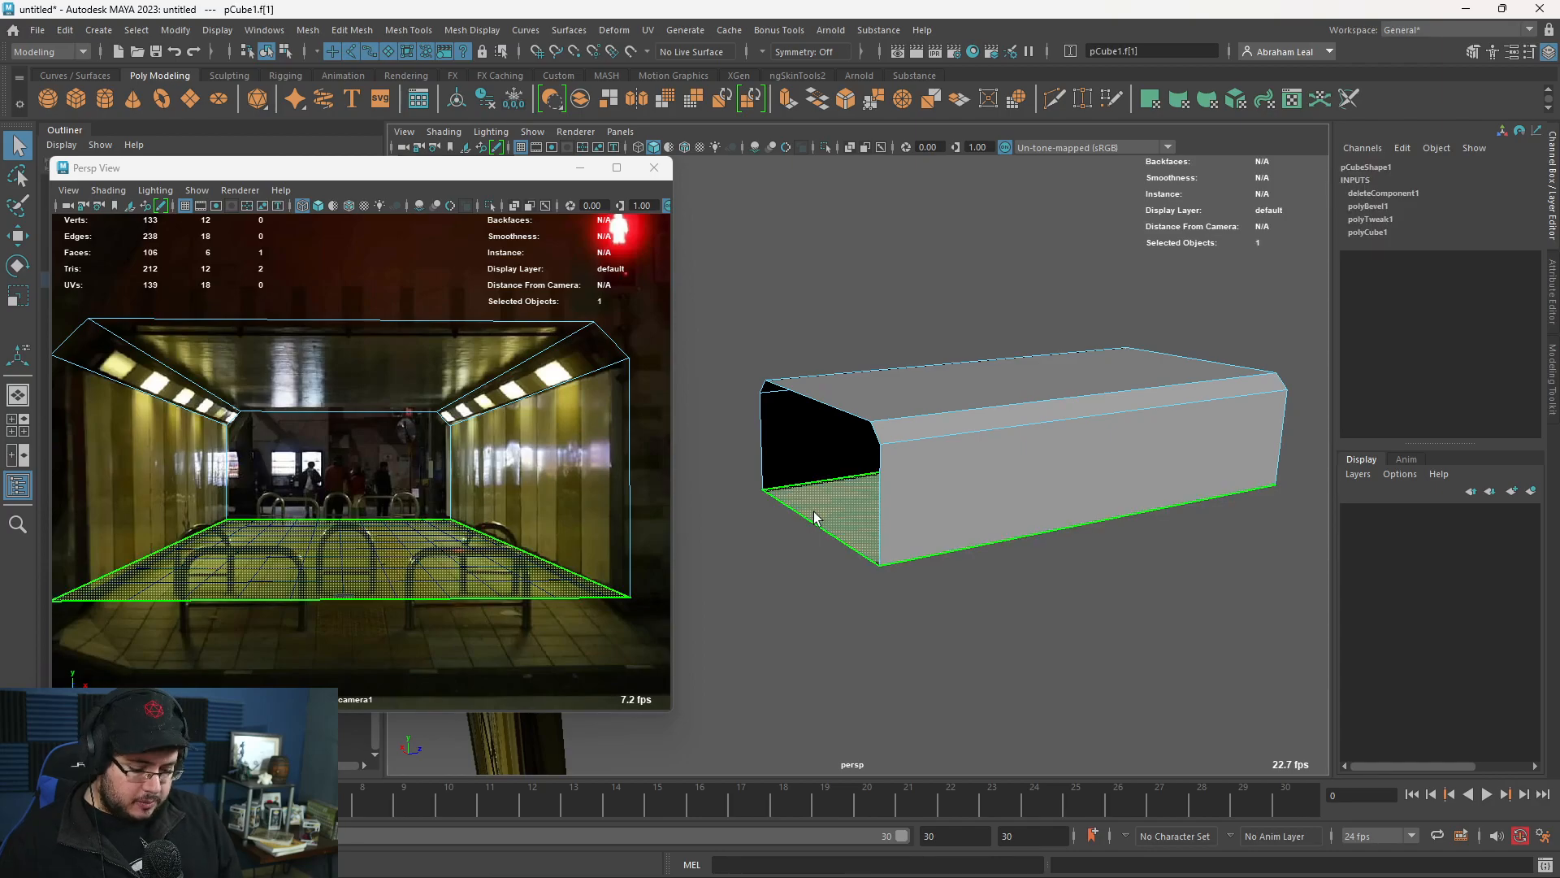
key(Delete)
Narrow the tunnel shell slightly and widen the floor plane to about 656.53 in X so their sides meet.
alt+drag(971, 505, 873, 540)
alt+middle_drag(874, 540, 896, 556)
alt+drag(896, 557, 881, 522)
click(1049, 399)
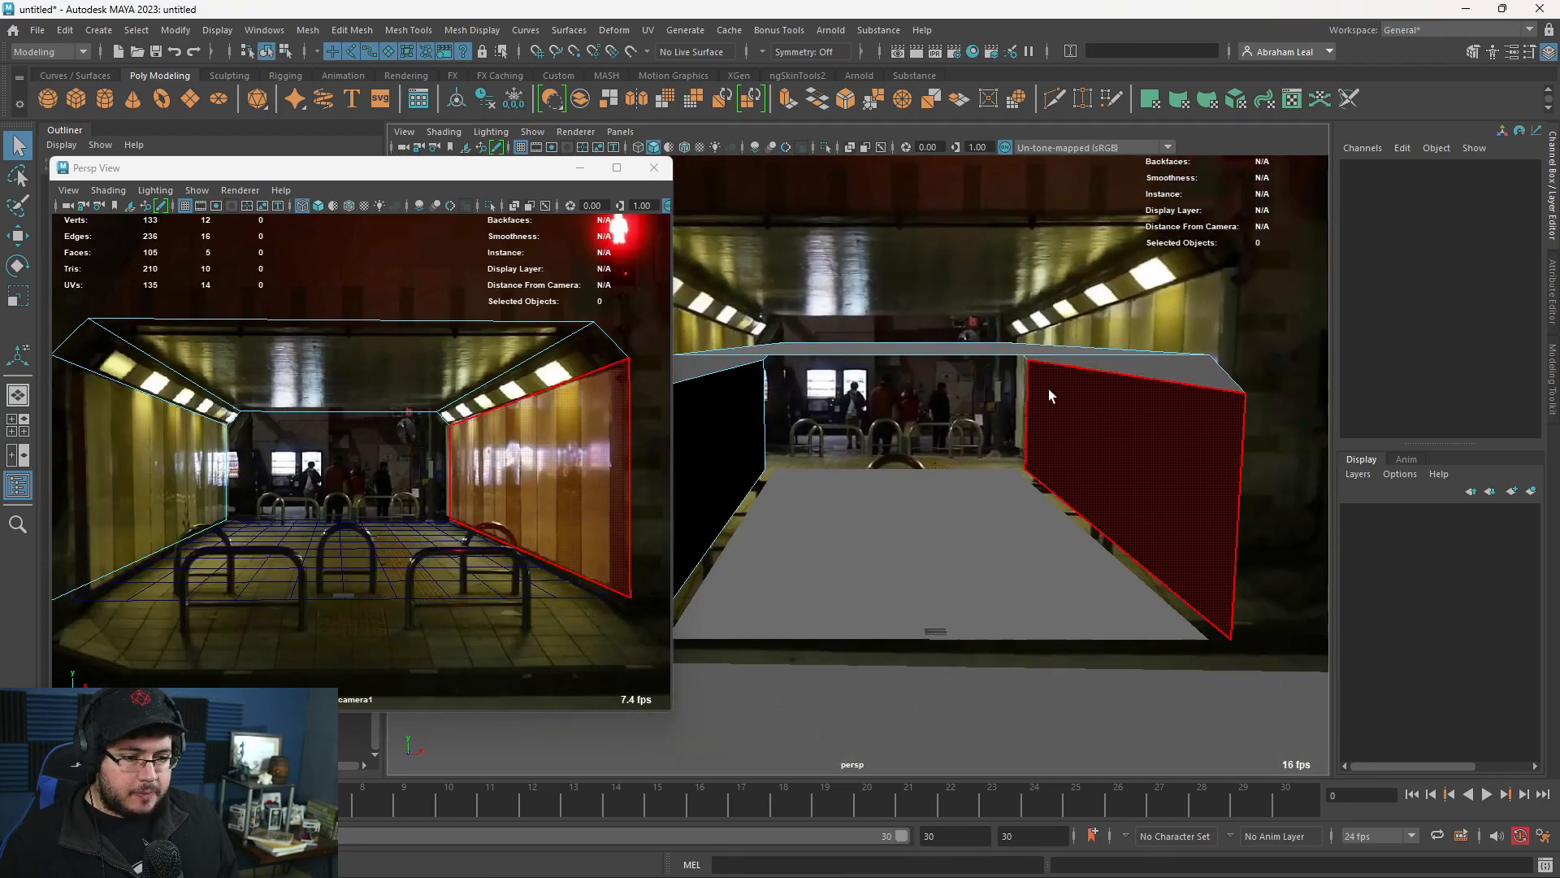
alt+drag(1052, 387, 1061, 450)
key(F8)
key(r)
drag(937, 691, 940, 698)
click(938, 642)
mouse_move(1037, 581)
alt+mouse_down()
mouse_move(989, 640)
mouse_move(1041, 561)
alt+mouse_up()
alt+drag(1096, 609, 1065, 620)
click(1180, 672)
Select all wall, slanted and ceiling faces of the tunnel shell and extrude them outward for thickness.
click(978, 370)
right_drag(977, 369, 927, 416)
click(820, 455)
shift+click(818, 399)
shift+click(882, 375)
alt+drag(1137, 430, 971, 431)
key(q)
shift+click(930, 393)
shift+click(946, 455)
alt+middle_drag(973, 485, 996, 488)
alt+right_drag(996, 488, 940, 460)
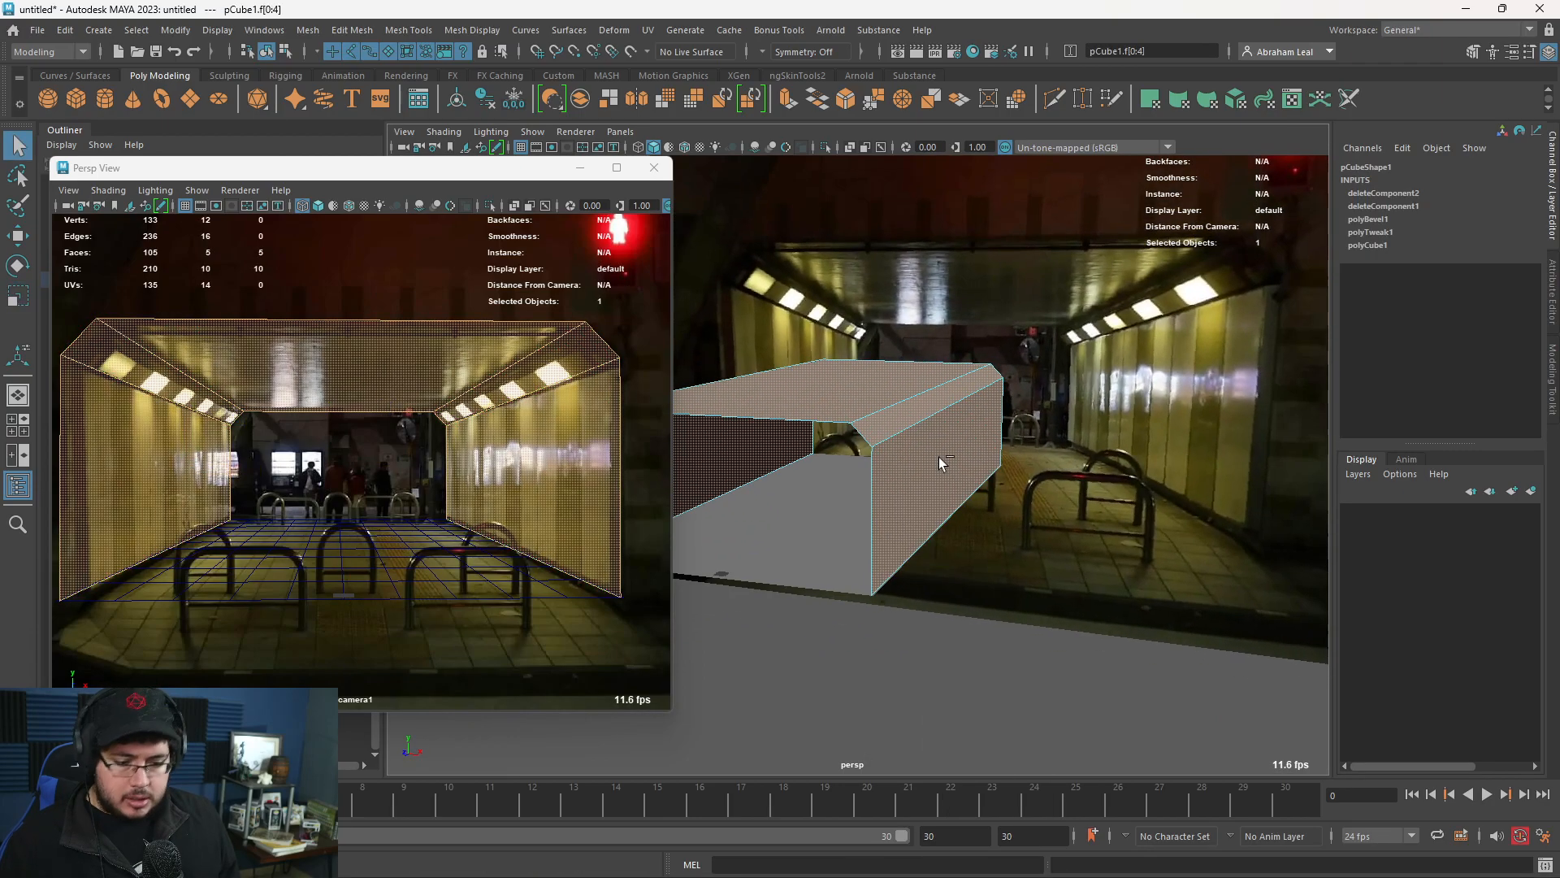
key(ctrl+e)
alt+drag(940, 460, 989, 544)
Widen the shell's outer roof face to the outer walls to square off the bevelled upper corners.
mouse_move(918, 388)
mouse_down()
mouse_move(896, 302)
mouse_move(957, 367)
mouse_move(969, 346)
mouse_move(898, 393)
mouse_move(940, 380)
mouse_up()
click(928, 395)
key(r)
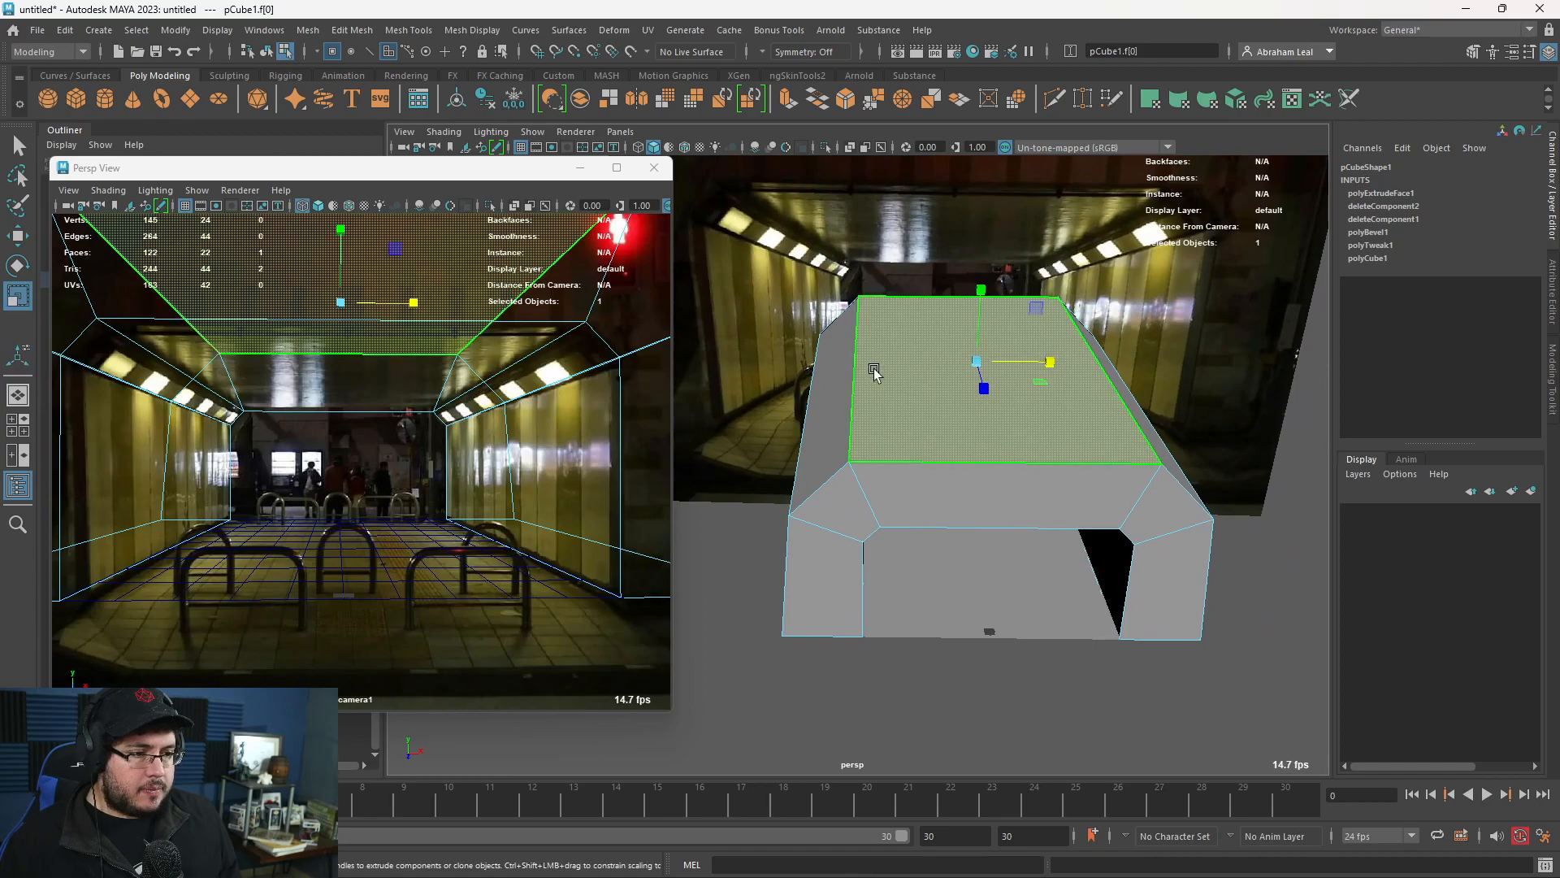
right_drag(880, 372, 872, 345)
click(856, 349)
key(w)
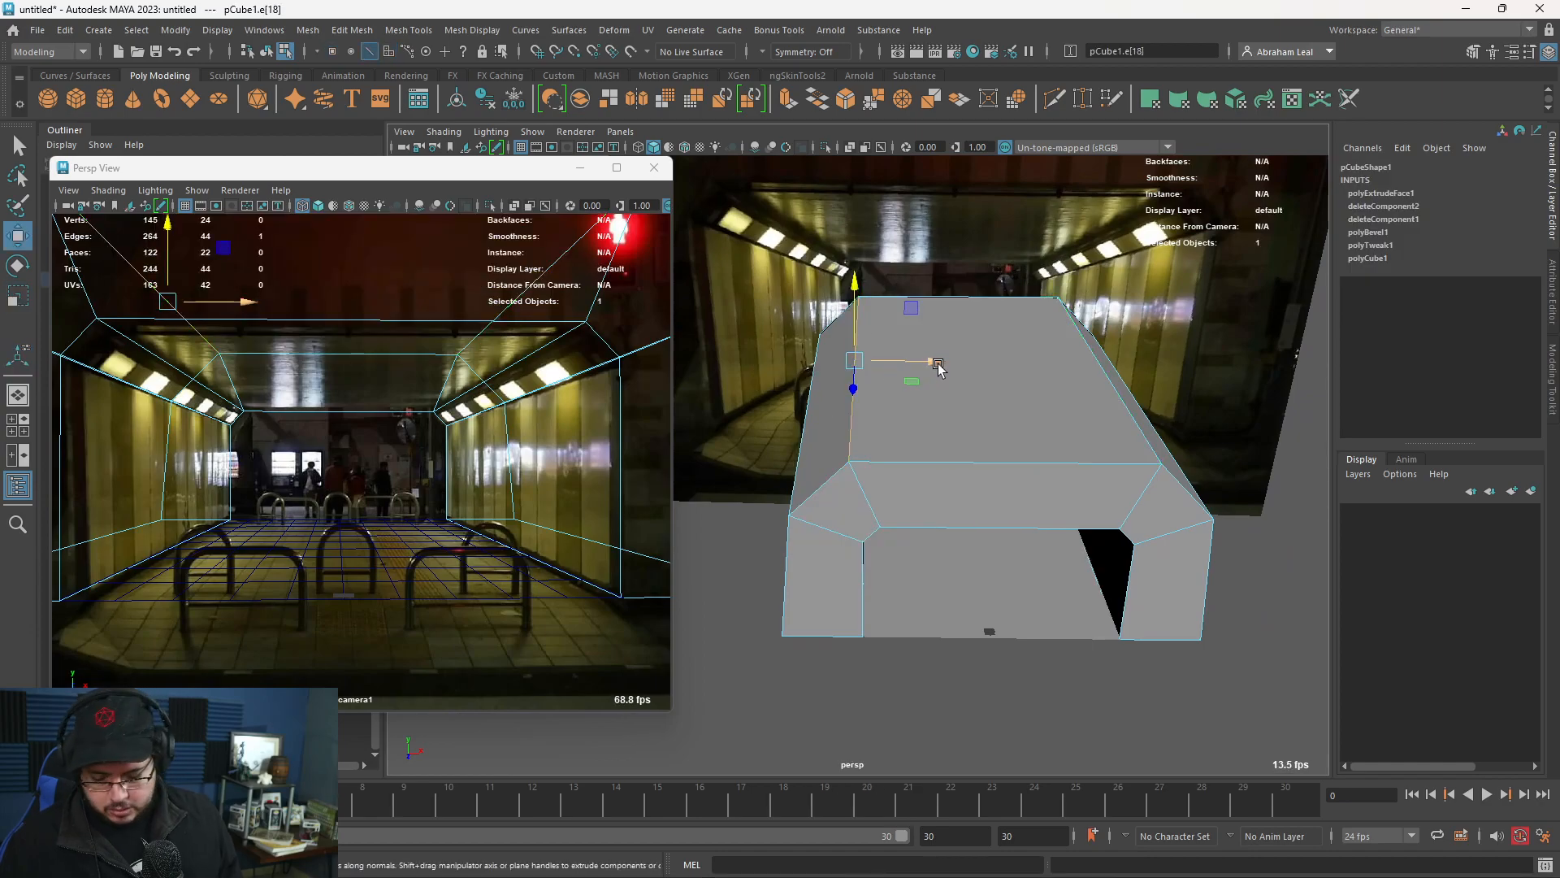
alt+drag(881, 366, 1048, 453)
click(998, 378)
right_drag(1016, 423, 1013, 455)
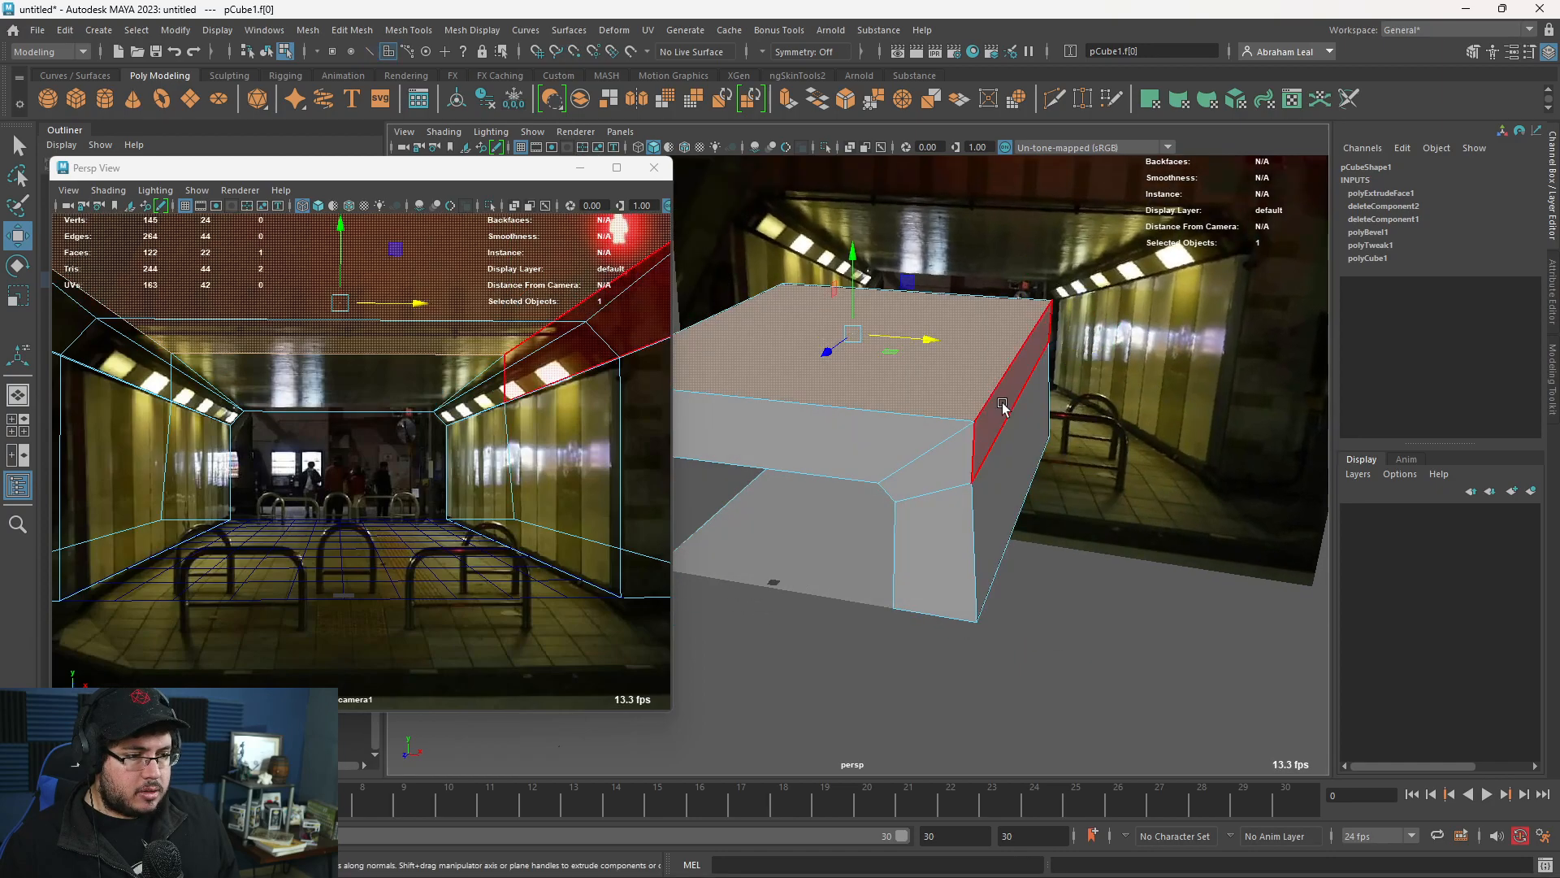
Straighten the outer slanted and wall faces on the shell's right side into one vertical surface.
click(1006, 411)
shift+click(1016, 446)
key(r)
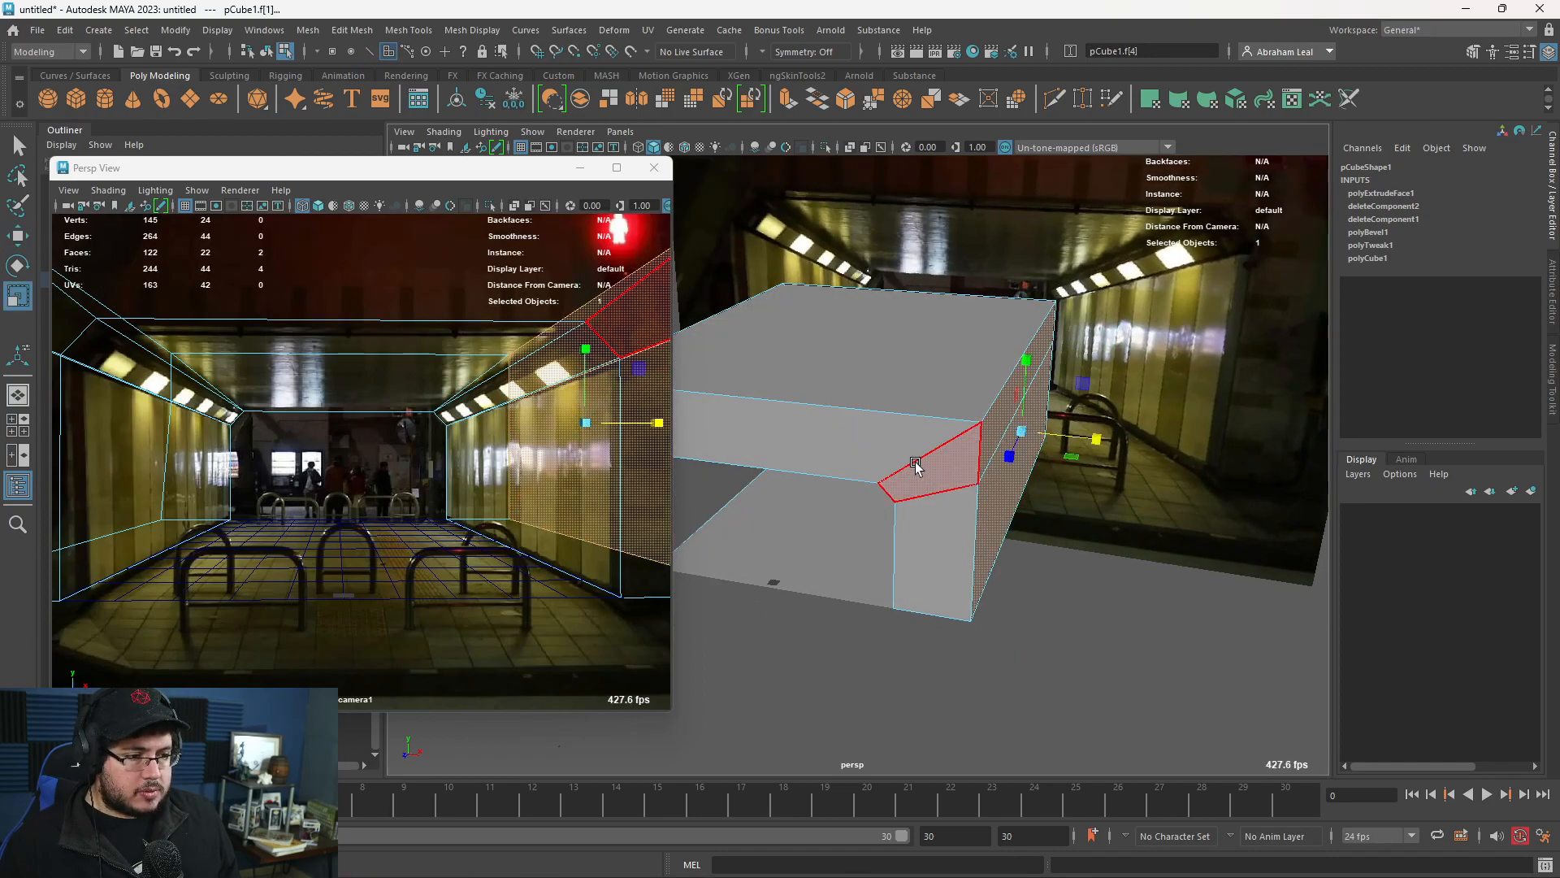
alt+drag(918, 466, 1075, 449)
Raise the shell's outer roof face to thicken the structure above the tunnel ceiling.
click(927, 369)
alt+drag(867, 404, 709, 461)
alt+drag(879, 445, 986, 348)
click(889, 439)
drag(955, 273, 957, 236)
Select the outer side faces on both sides of the shell and scale them outward to thicken the walls.
click(863, 414)
shift+click(862, 497)
alt+drag(999, 508, 895, 473)
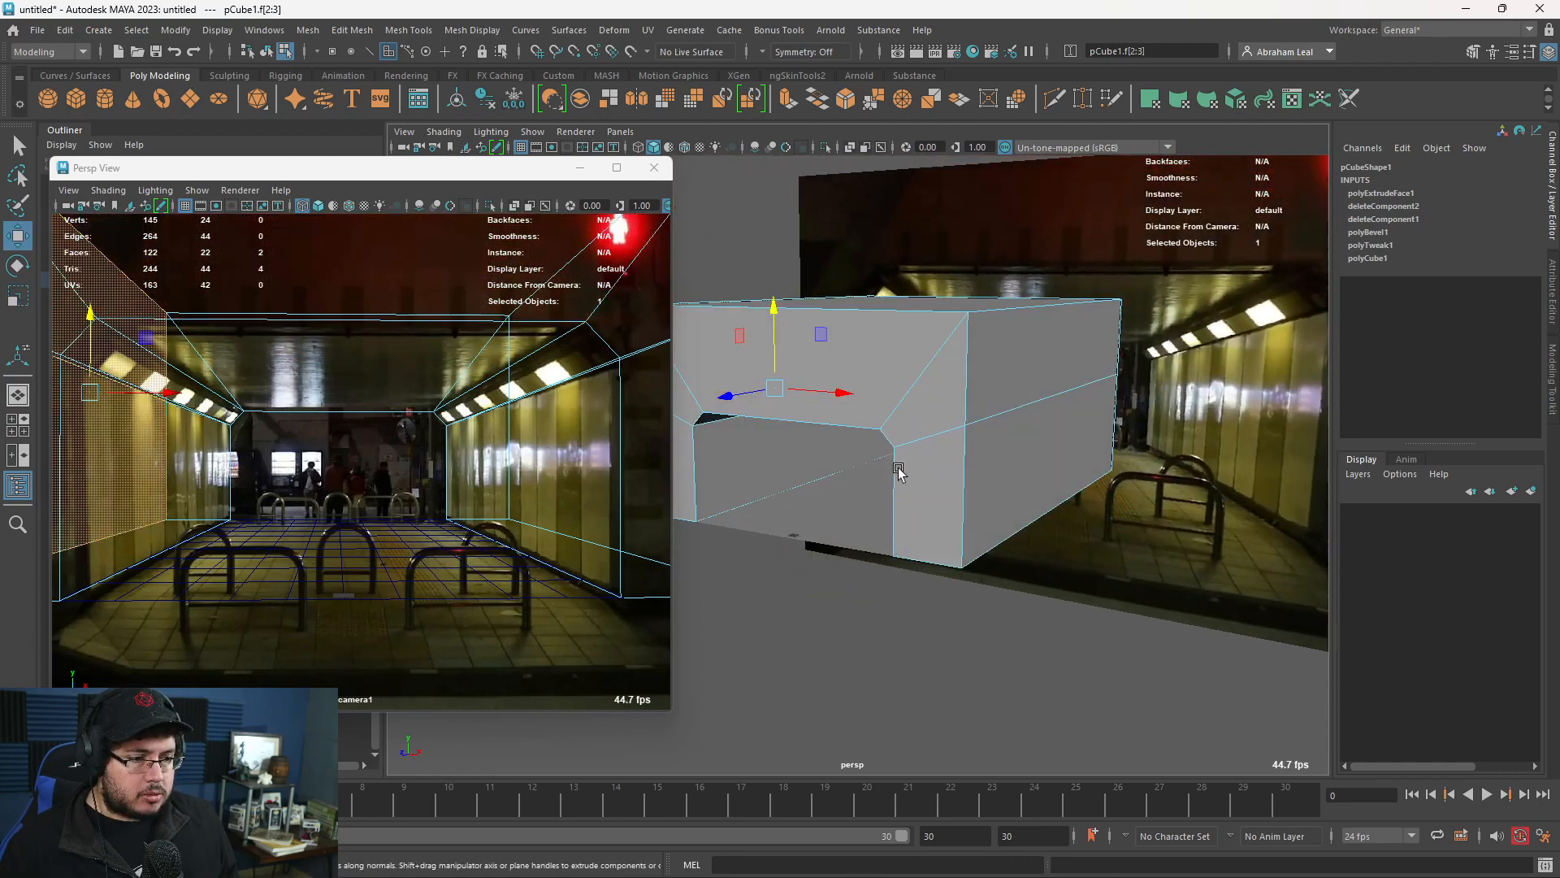
shift+click(995, 396)
shift+click(989, 451)
alt+drag(989, 455, 1030, 497)
alt+drag(1007, 412, 1044, 378)
key(r)
right_drag(1043, 378, 1237, 318)
click(1238, 319)
click(936, 338)
Extrude the floor plane's front edge row and pull it toward the camera to cover the photo's foreground pavement.
alt+drag(936, 338, 958, 400)
alt+right_drag(958, 400, 982, 459)
alt+drag(983, 461, 888, 447)
click(996, 421)
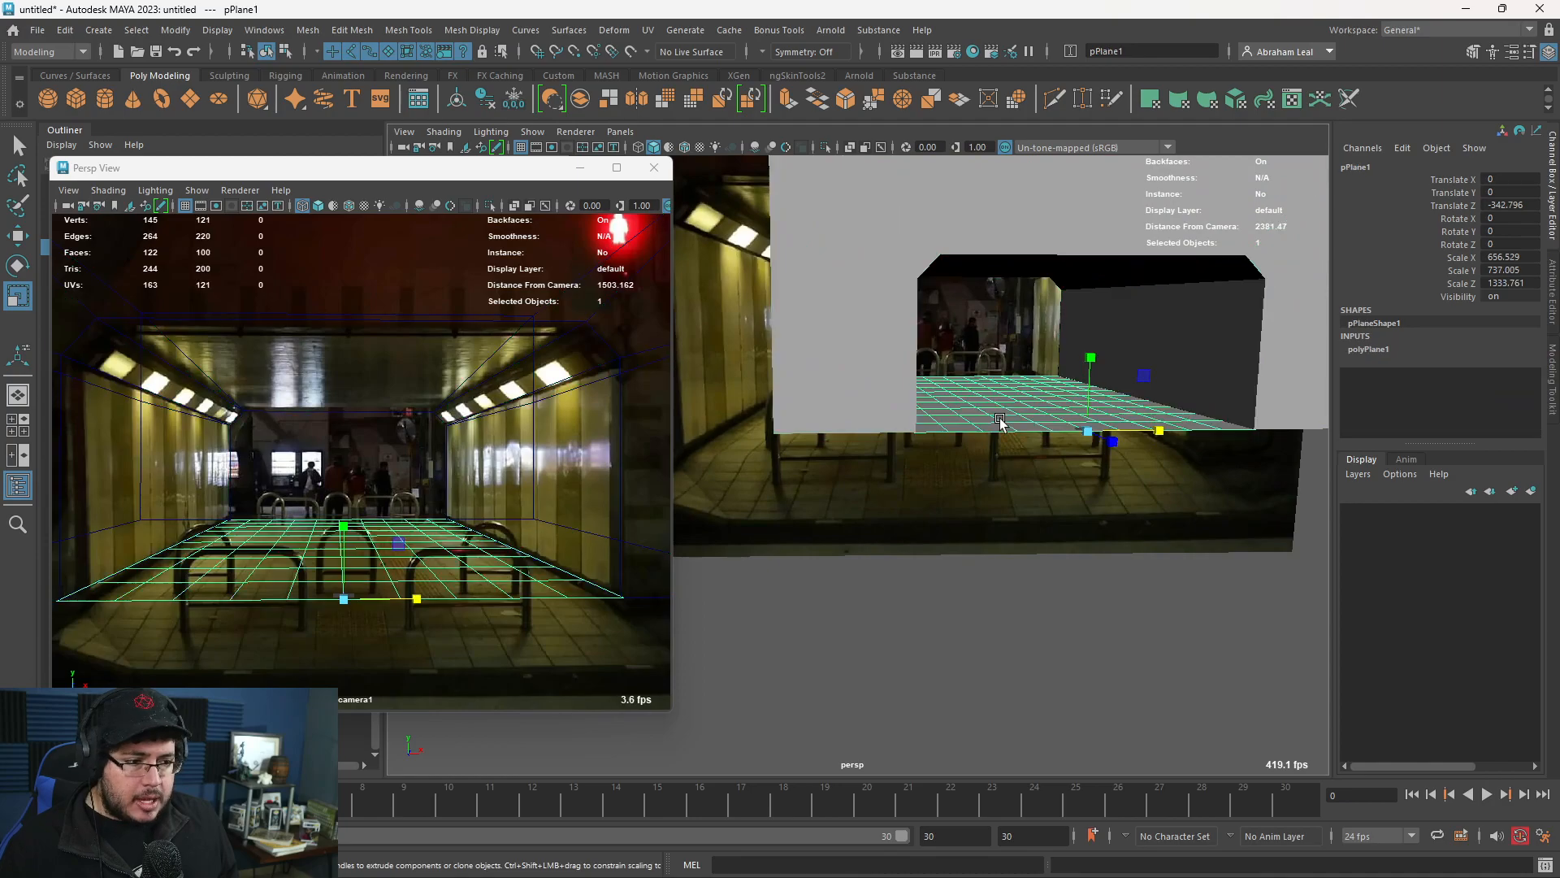
right_drag(998, 420, 988, 325)
alt+drag(965, 424, 916, 481)
click(915, 486)
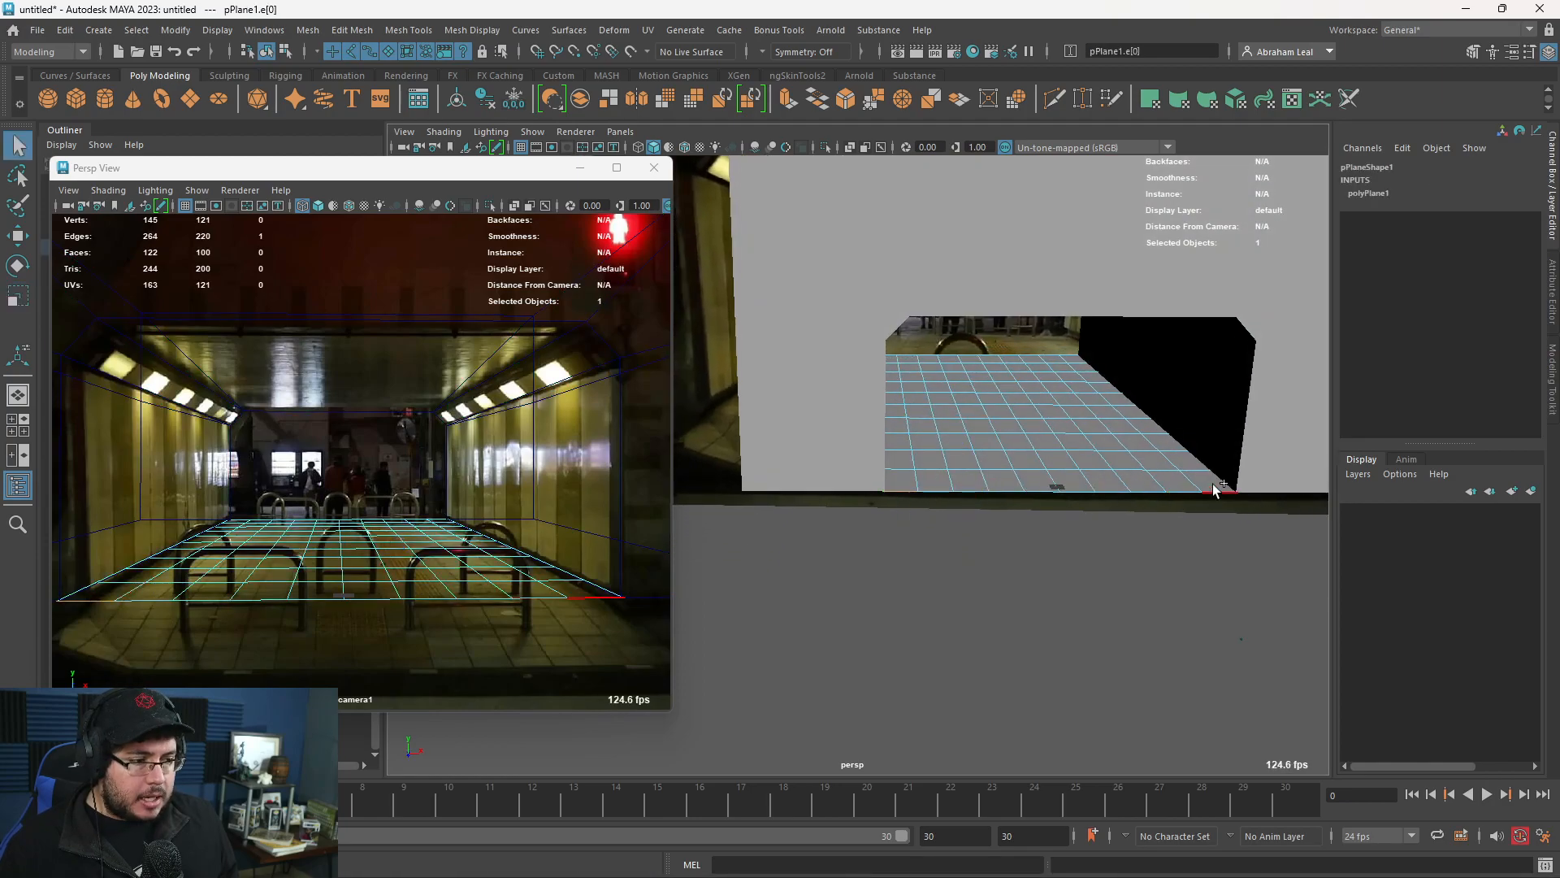
alt+drag(1058, 543, 566, 598)
alt+drag(894, 605, 964, 536)
key(ctrl+e)
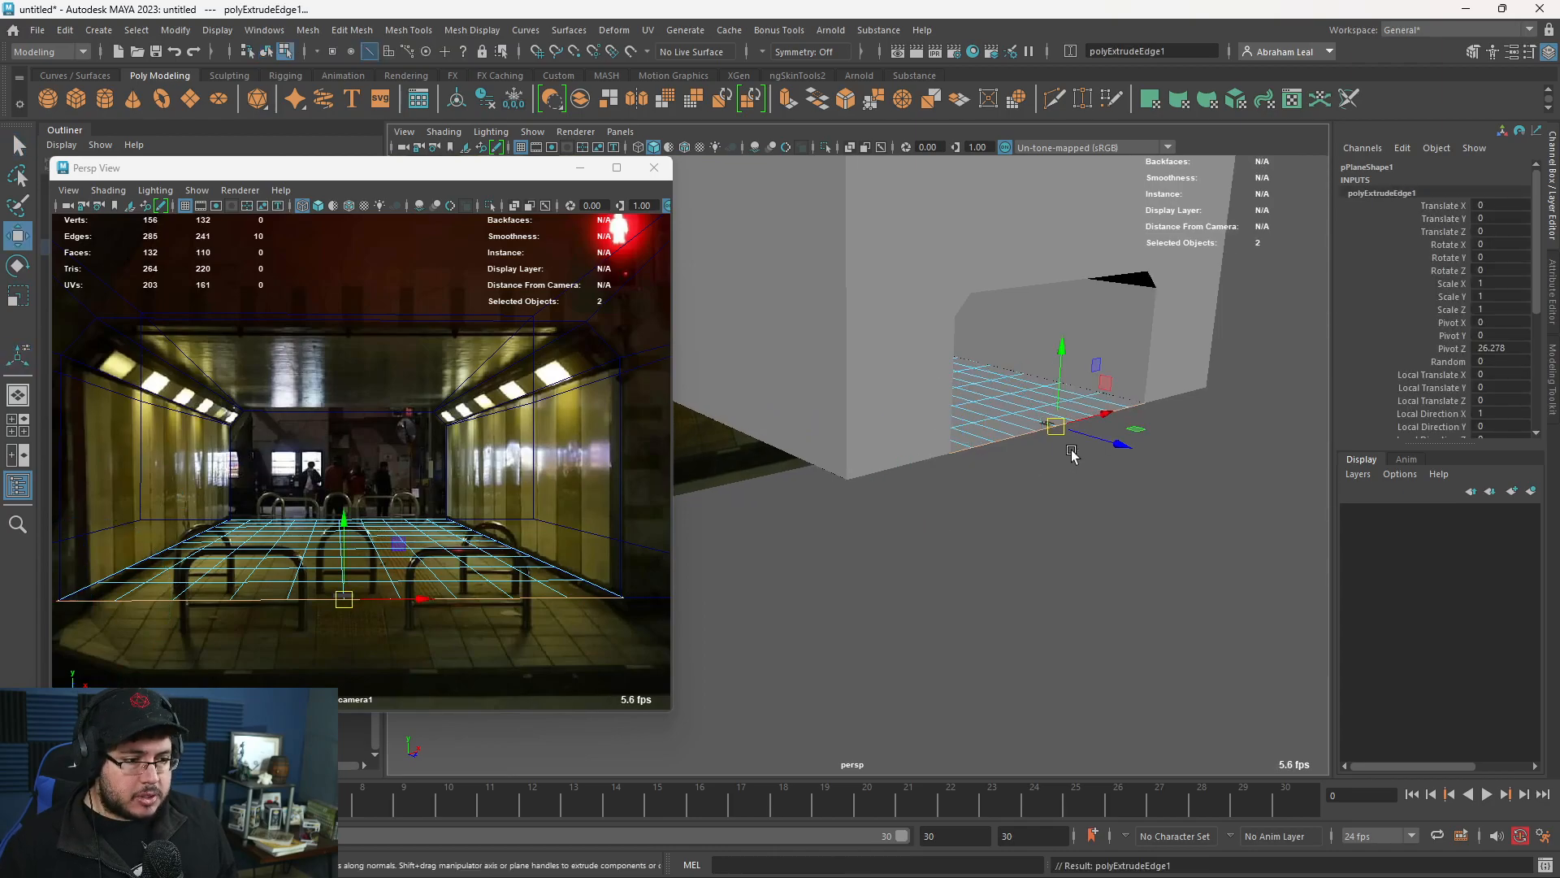
drag(1105, 452, 1201, 469)
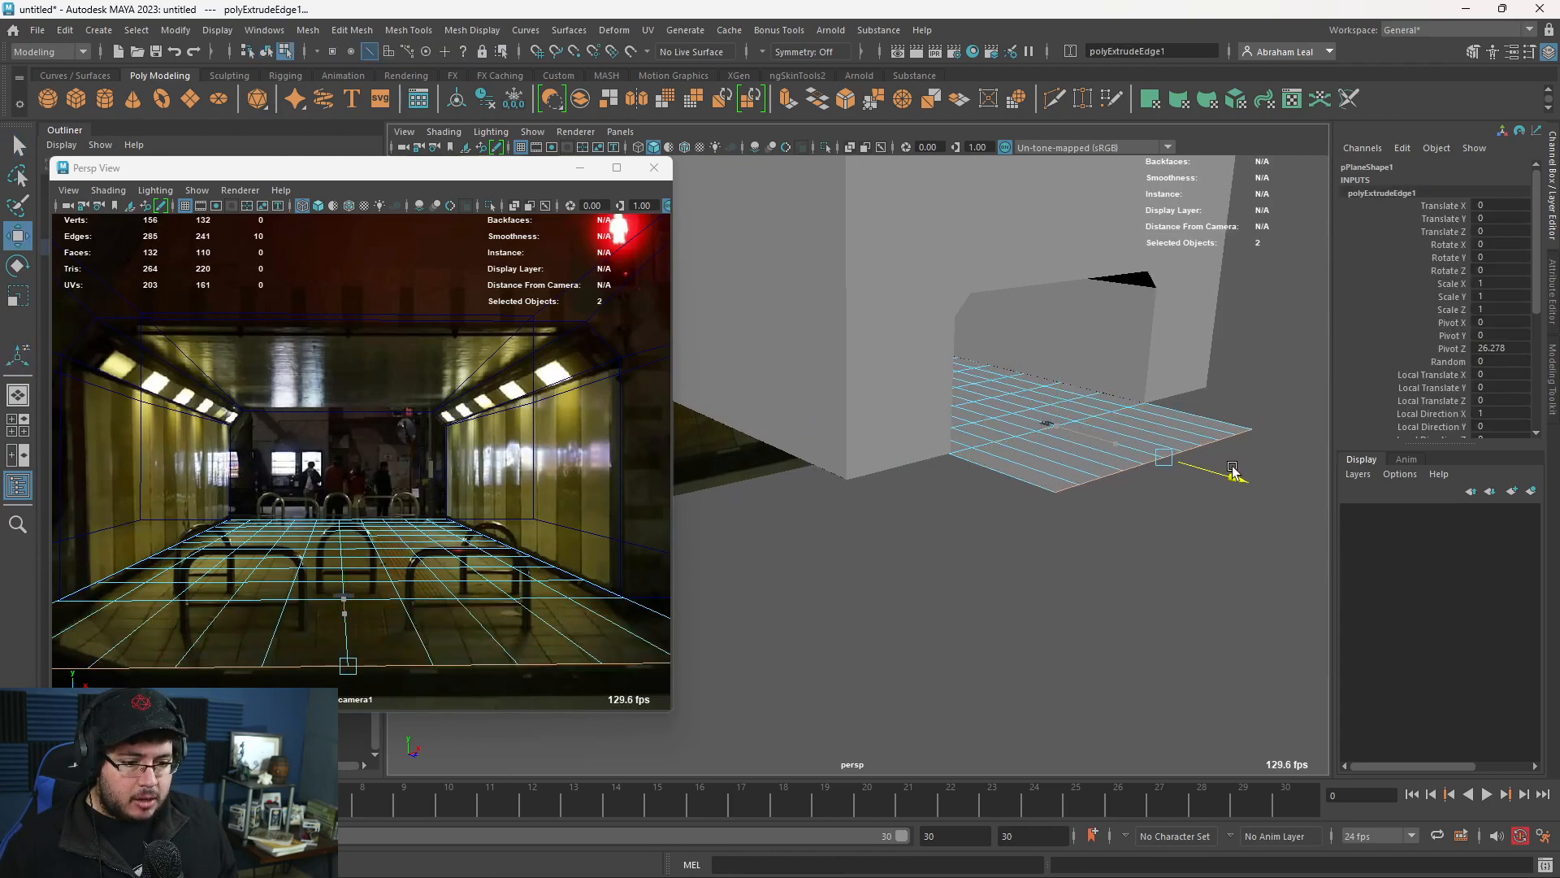
drag(1192, 385, 1173, 393)
alt+drag(1220, 487, 1109, 468)
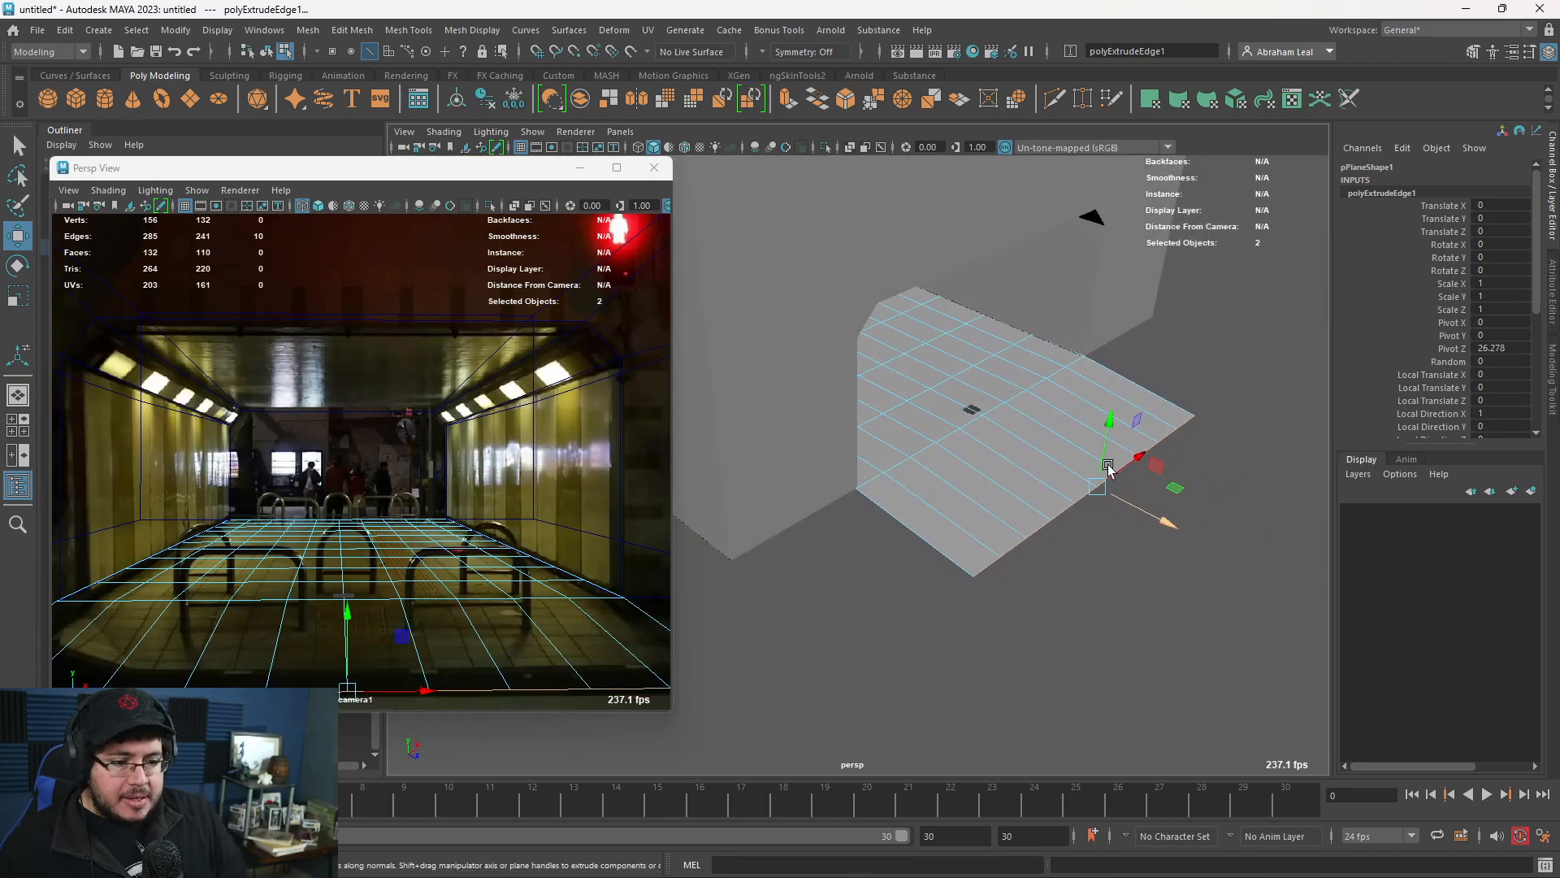
Check the pavement's extent in JapanSub.jpg and pull the floor's extruded front edge row back to match the photo's curb line.
key(alt+Tab)
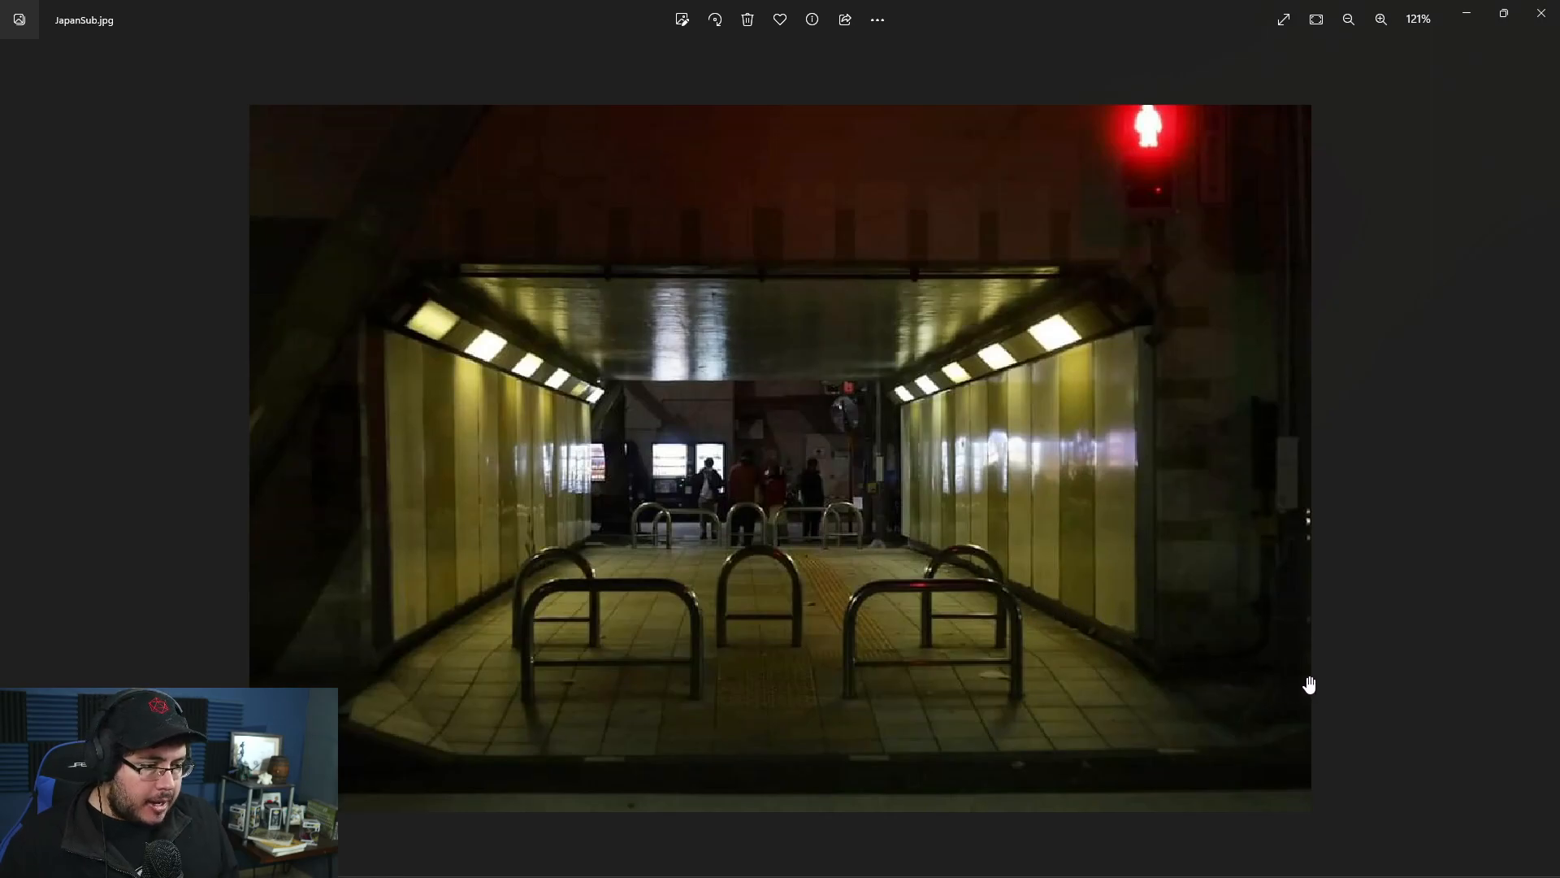
key(alt+Tab)
alt+drag(1023, 568, 813, 583)
key(alt+Tab)
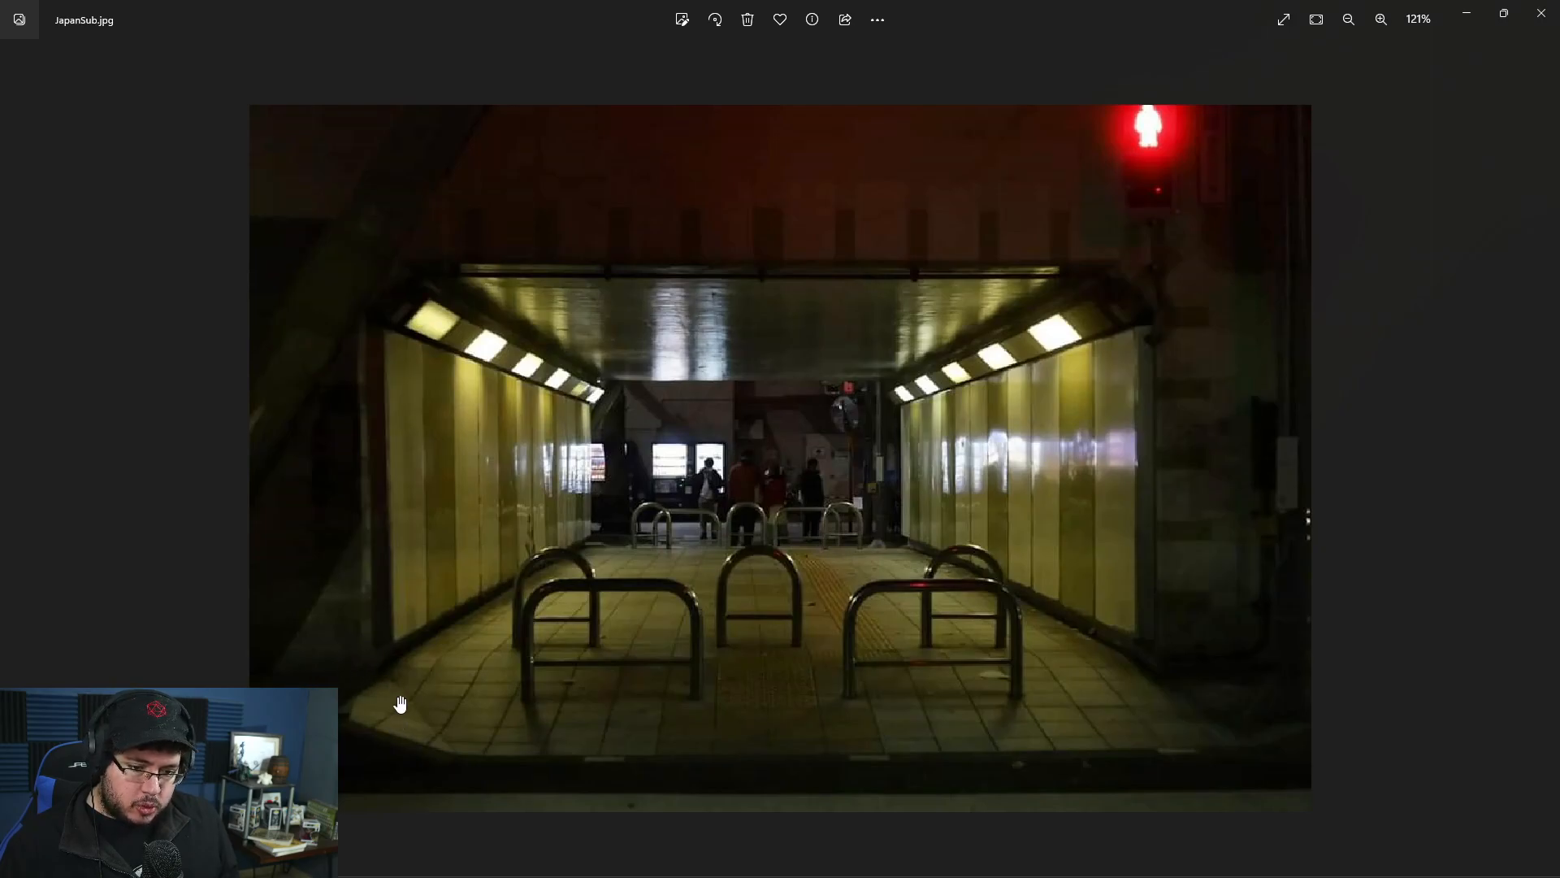
key(alt+Tab)
alt+drag(977, 521, 919, 510)
alt+middle_drag(919, 510, 992, 503)
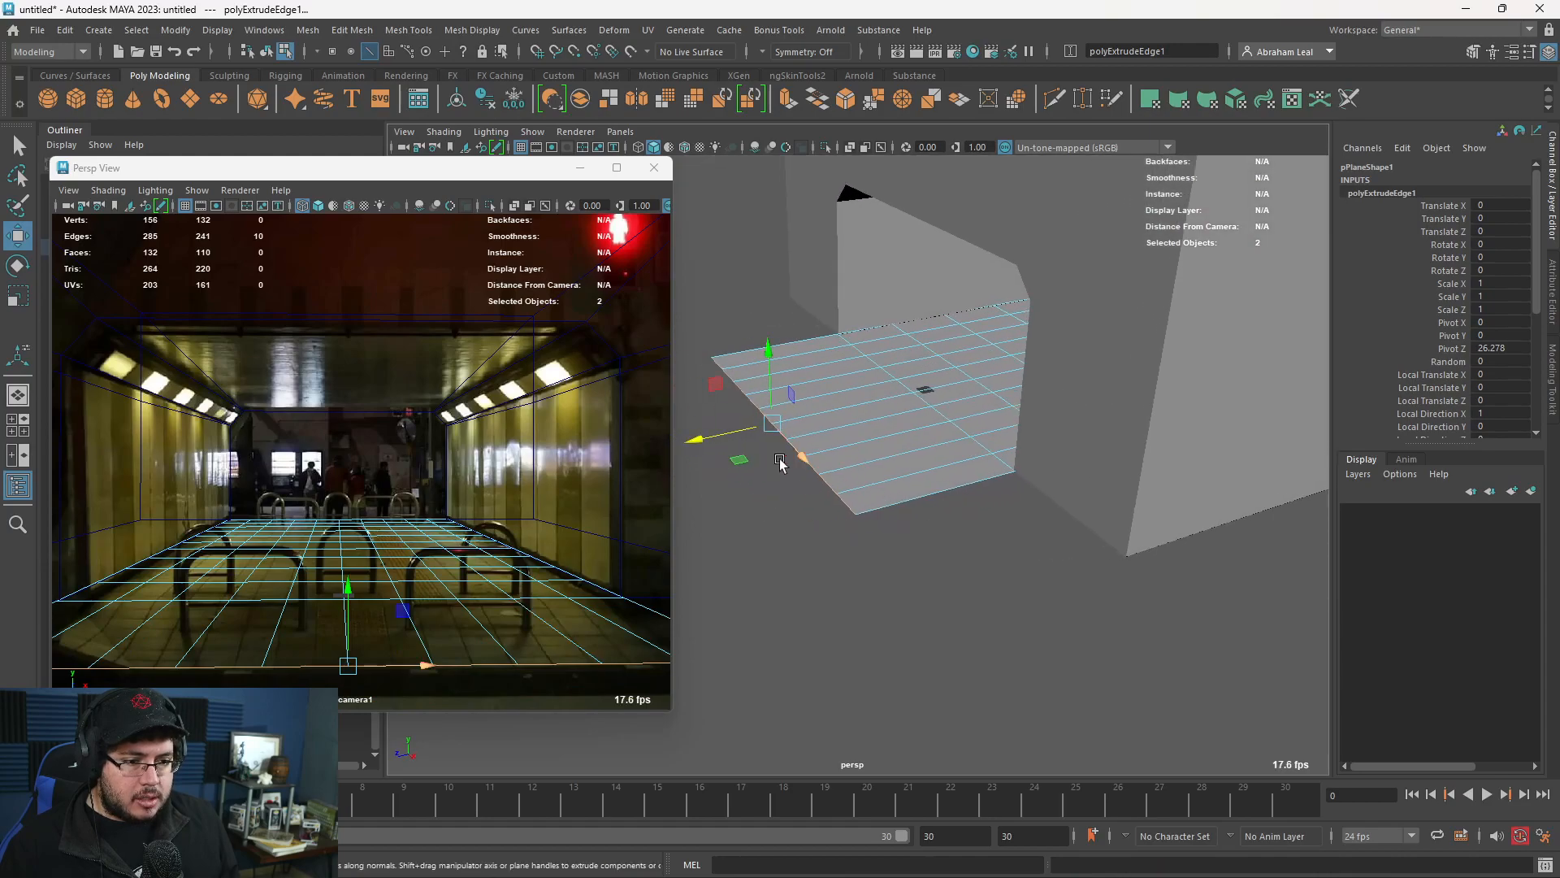
drag(693, 439, 698, 439)
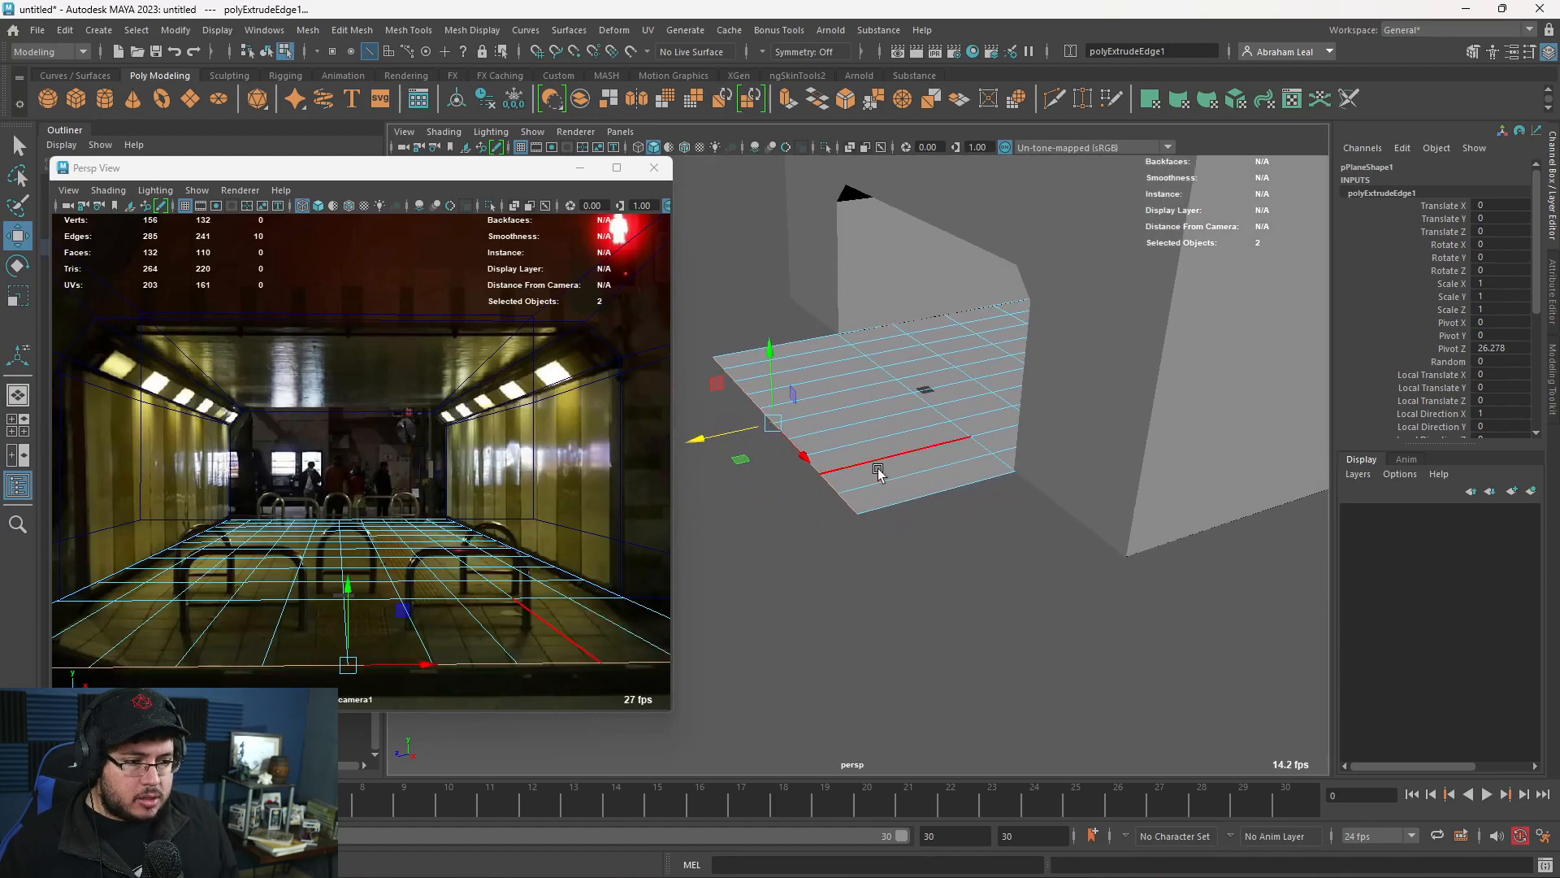
Extrude the left side edge of the floor's front strip outward to extend the pavement past the tunnel wall.
click(915, 495)
alt+drag(915, 496, 1000, 471)
key(ctrl+e)
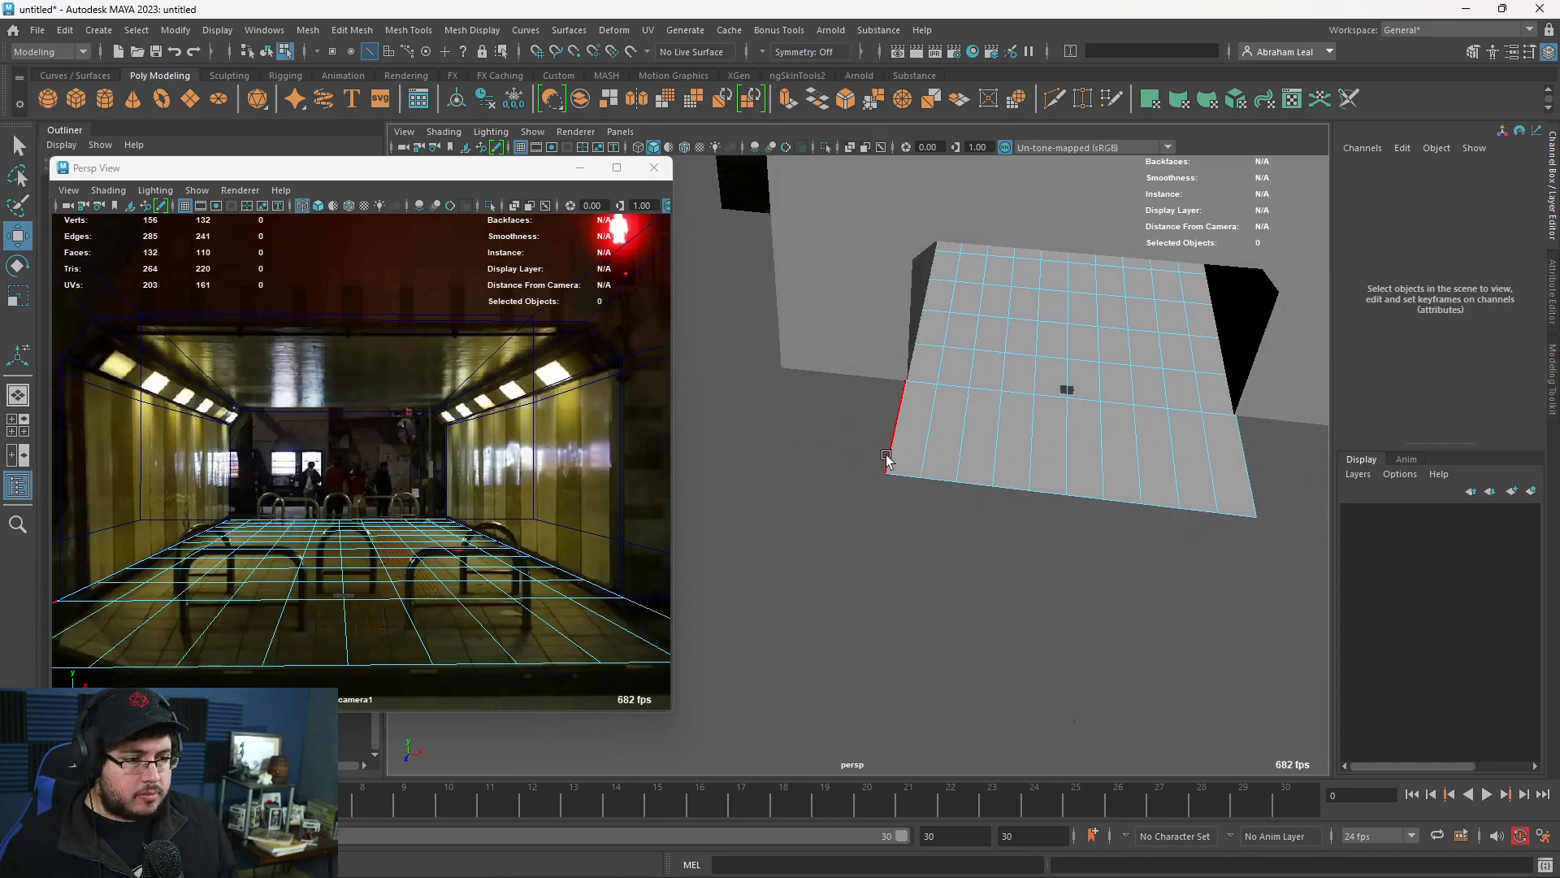
drag(968, 436, 810, 431)
alt+middle_drag(1145, 452, 1003, 446)
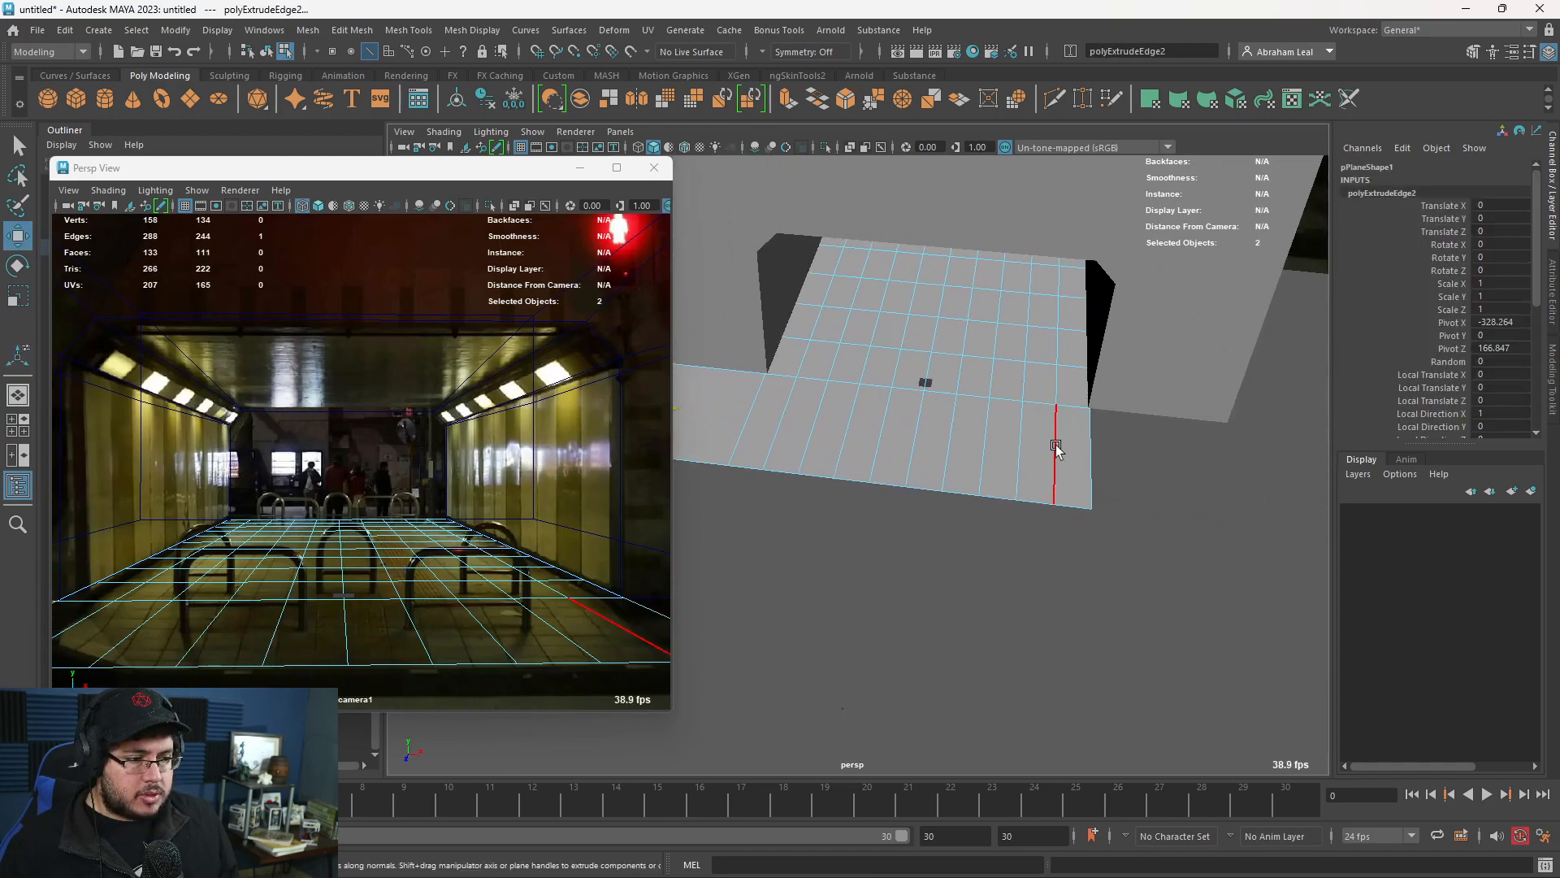
Extrude the right side edge of the floor's front strip outward to form the matching pavement wing.
click(1089, 459)
alt+middle_drag(1152, 486, 1082, 476)
key(ctrl+e)
key(w)
drag(1091, 453, 1252, 469)
alt+drag(1150, 492, 995, 497)
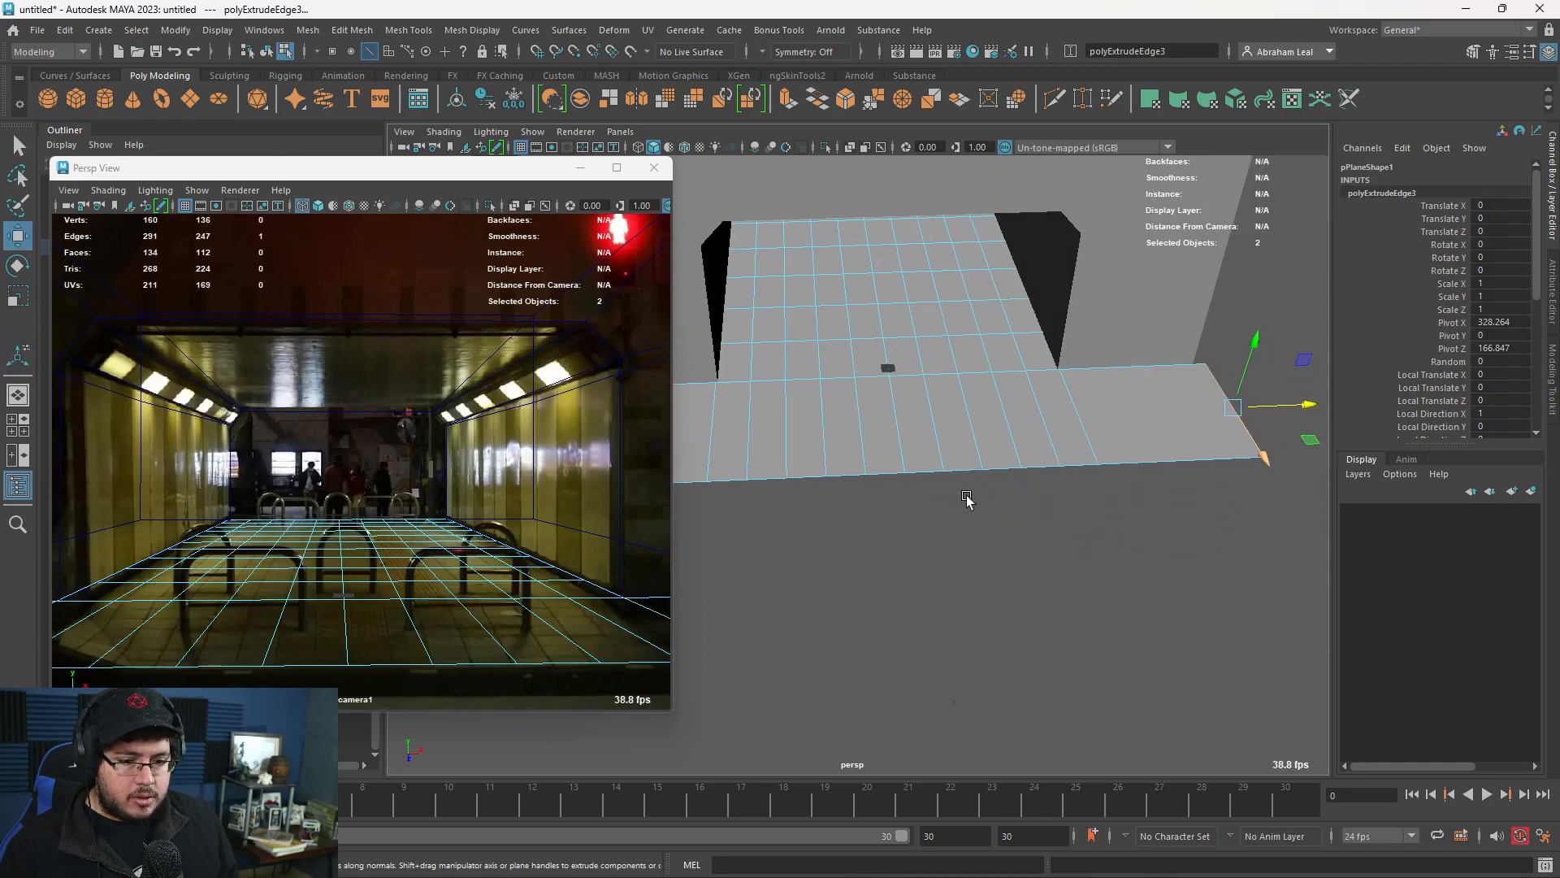
Select the eight central edges of the floor's front row and lower them to form a ramp in front of the tunnel.
click(770, 477)
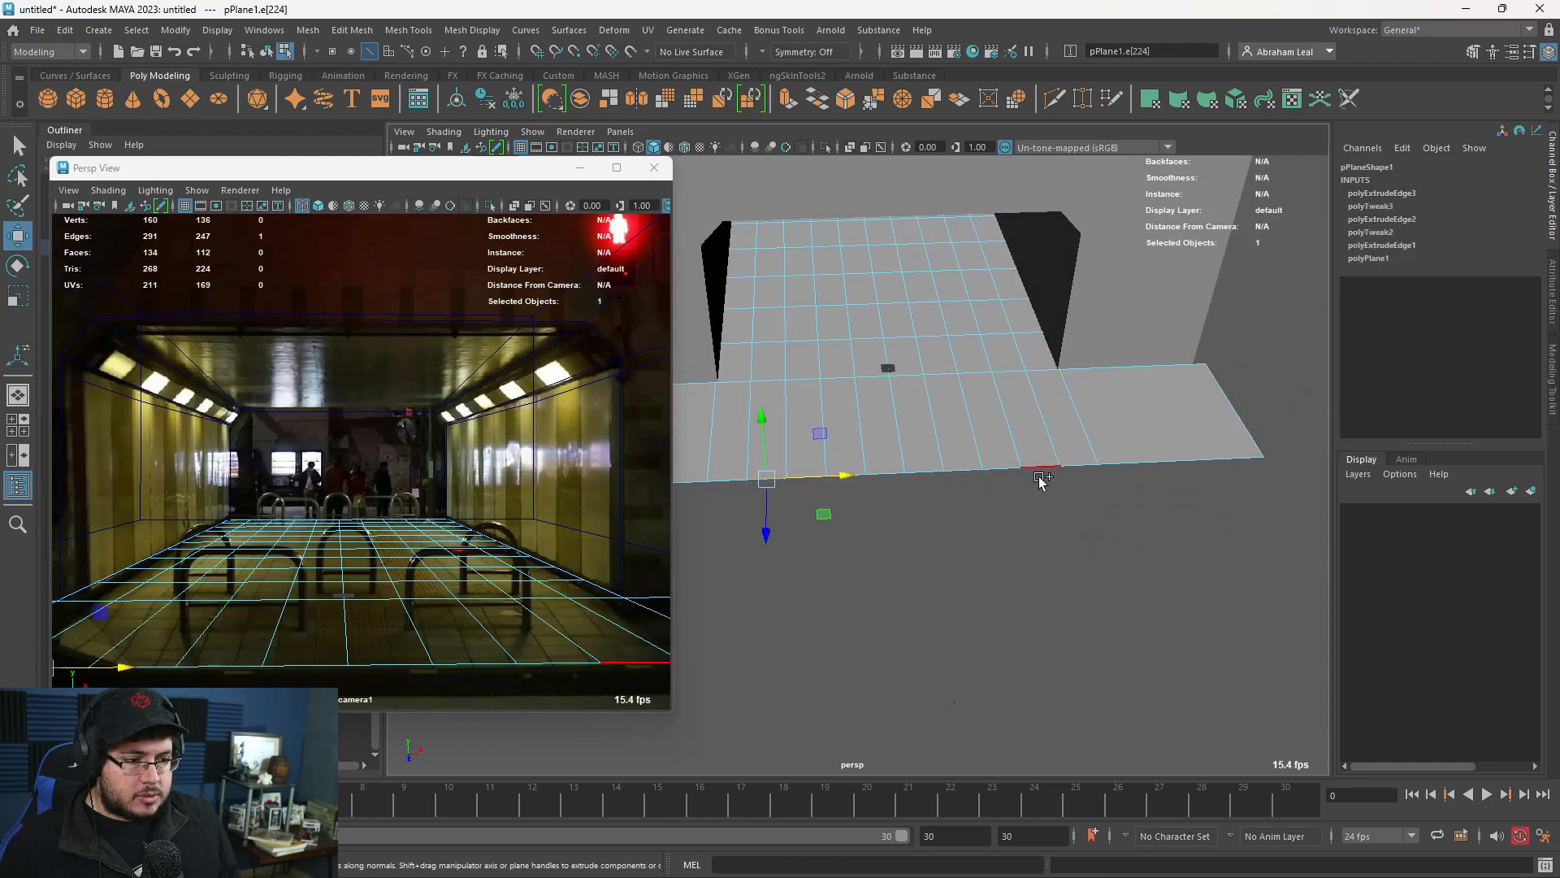
alt+drag(930, 508, 1029, 330)
alt+drag(1015, 350, 891, 305)
Use Multi-Cut to add a diagonal edge on each side, from the tunnel entrance corner to the ramp's lowered front corner.
click(1052, 101)
click(848, 357)
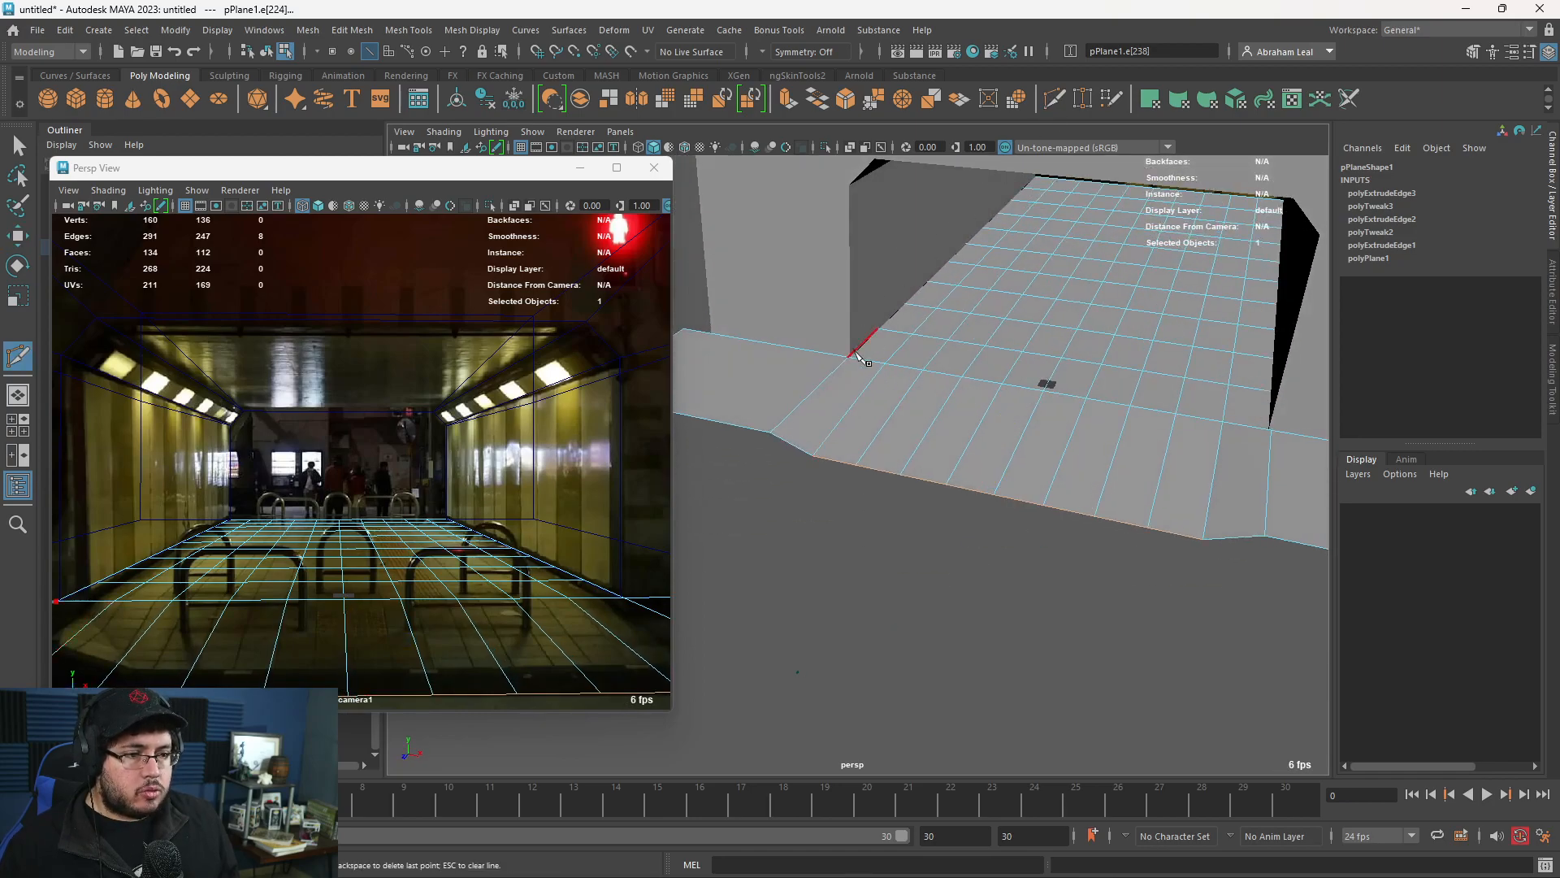
click(809, 452)
key(Return)
alt+drag(816, 453, 1103, 363)
click(1107, 358)
click(1137, 455)
key(Return)
alt+drag(1137, 455, 1071, 432)
key(q)
key(F8)
click(1148, 400)
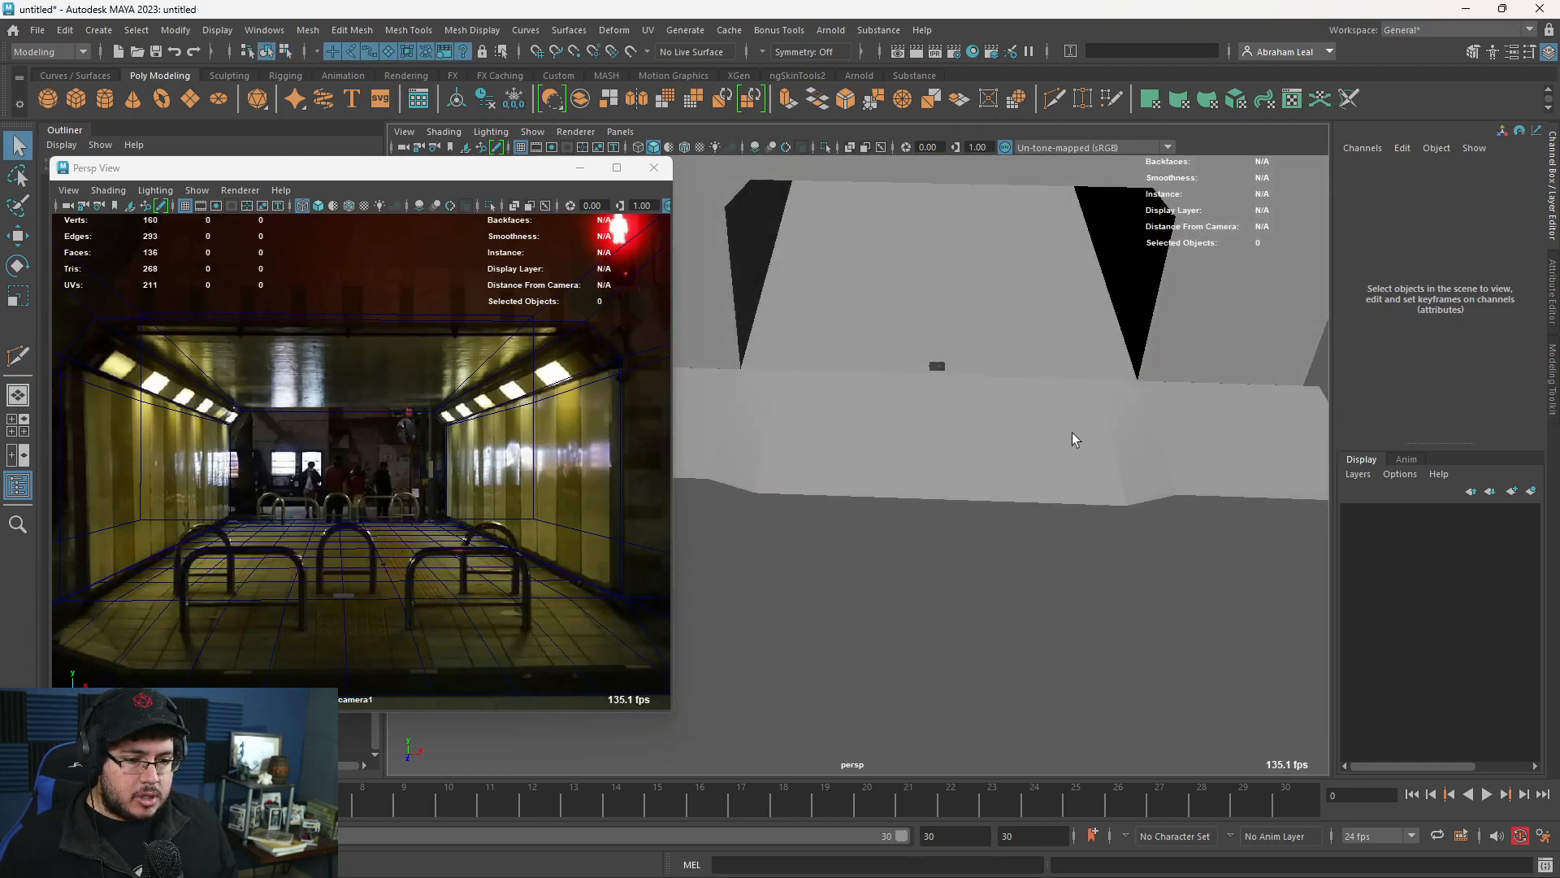
Try to slide the ramp's left front corner vertex sideways along X.
click(743, 443)
alt+middle_drag(772, 442, 900, 438)
right_drag(900, 438, 852, 440)
click(869, 480)
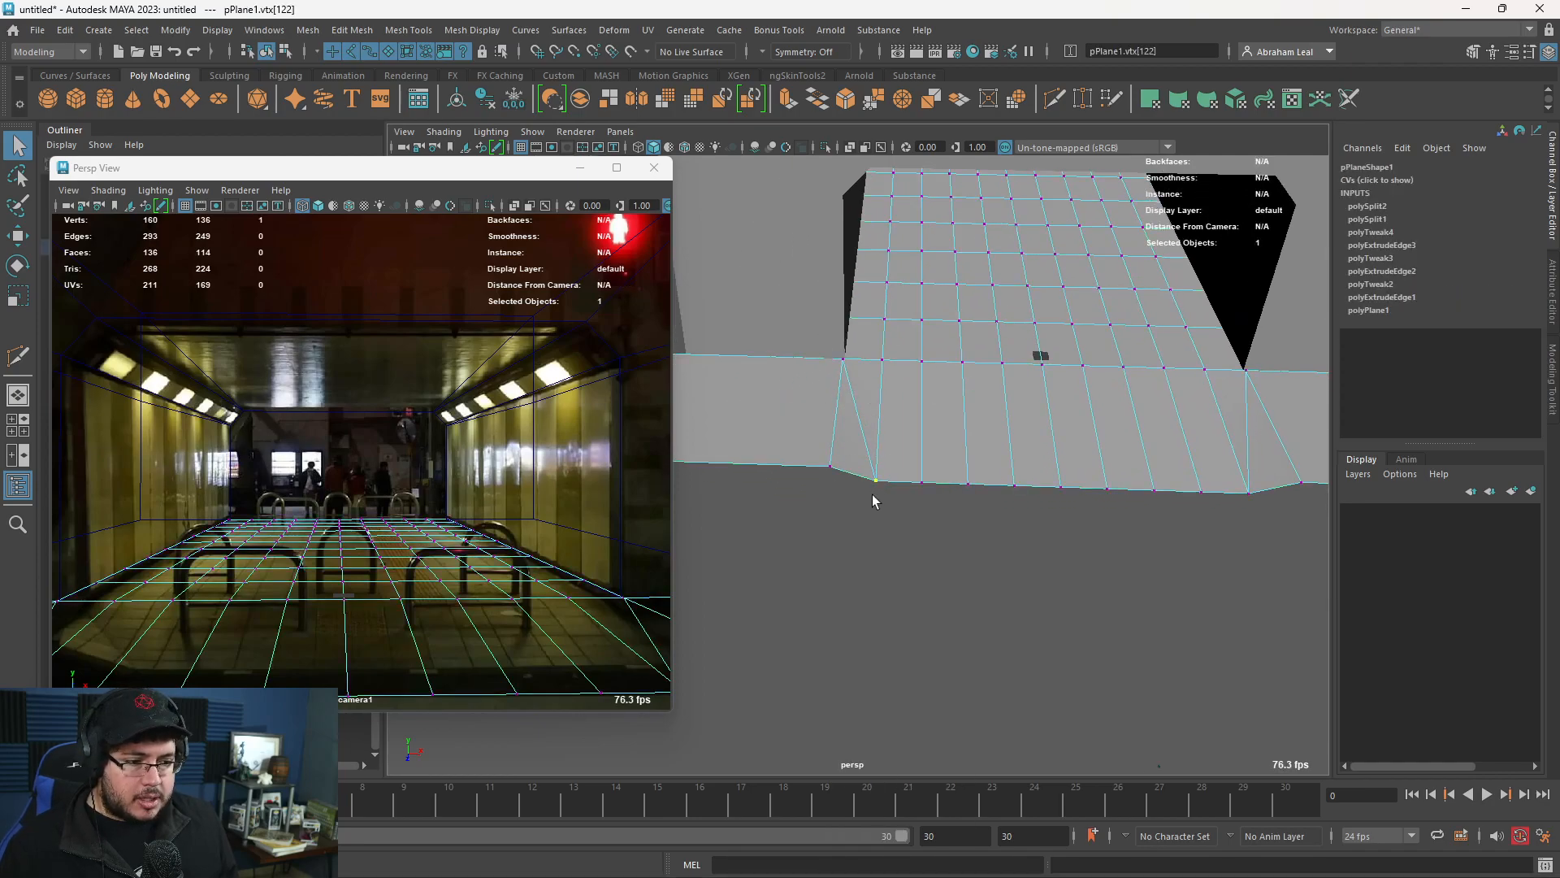
key(w)
drag(934, 486, 1014, 481)
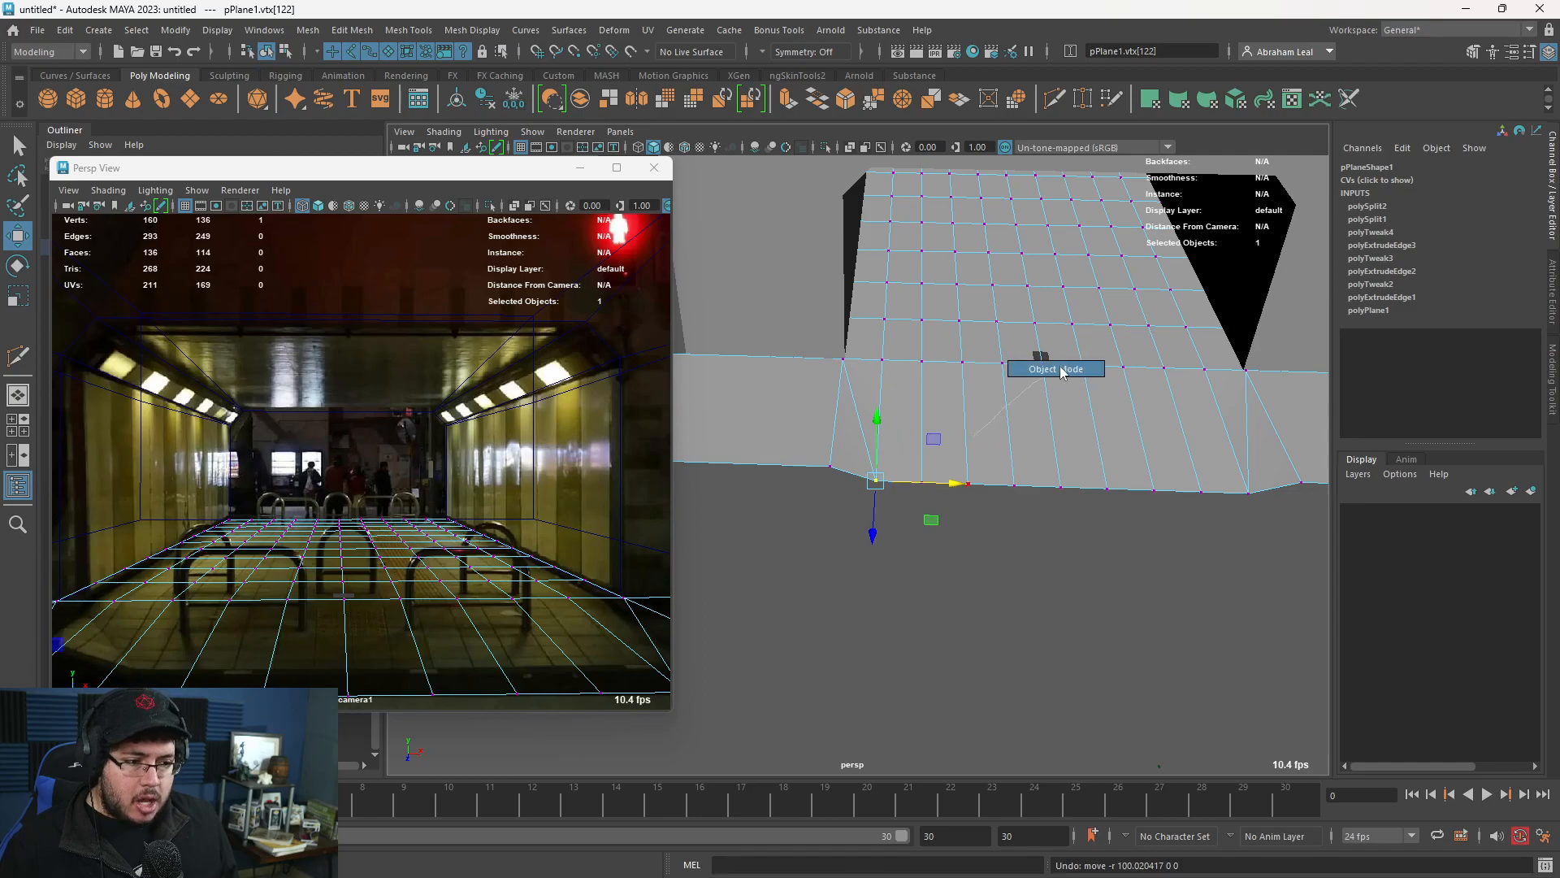
click(927, 516)
alt+drag(927, 516, 766, 438)
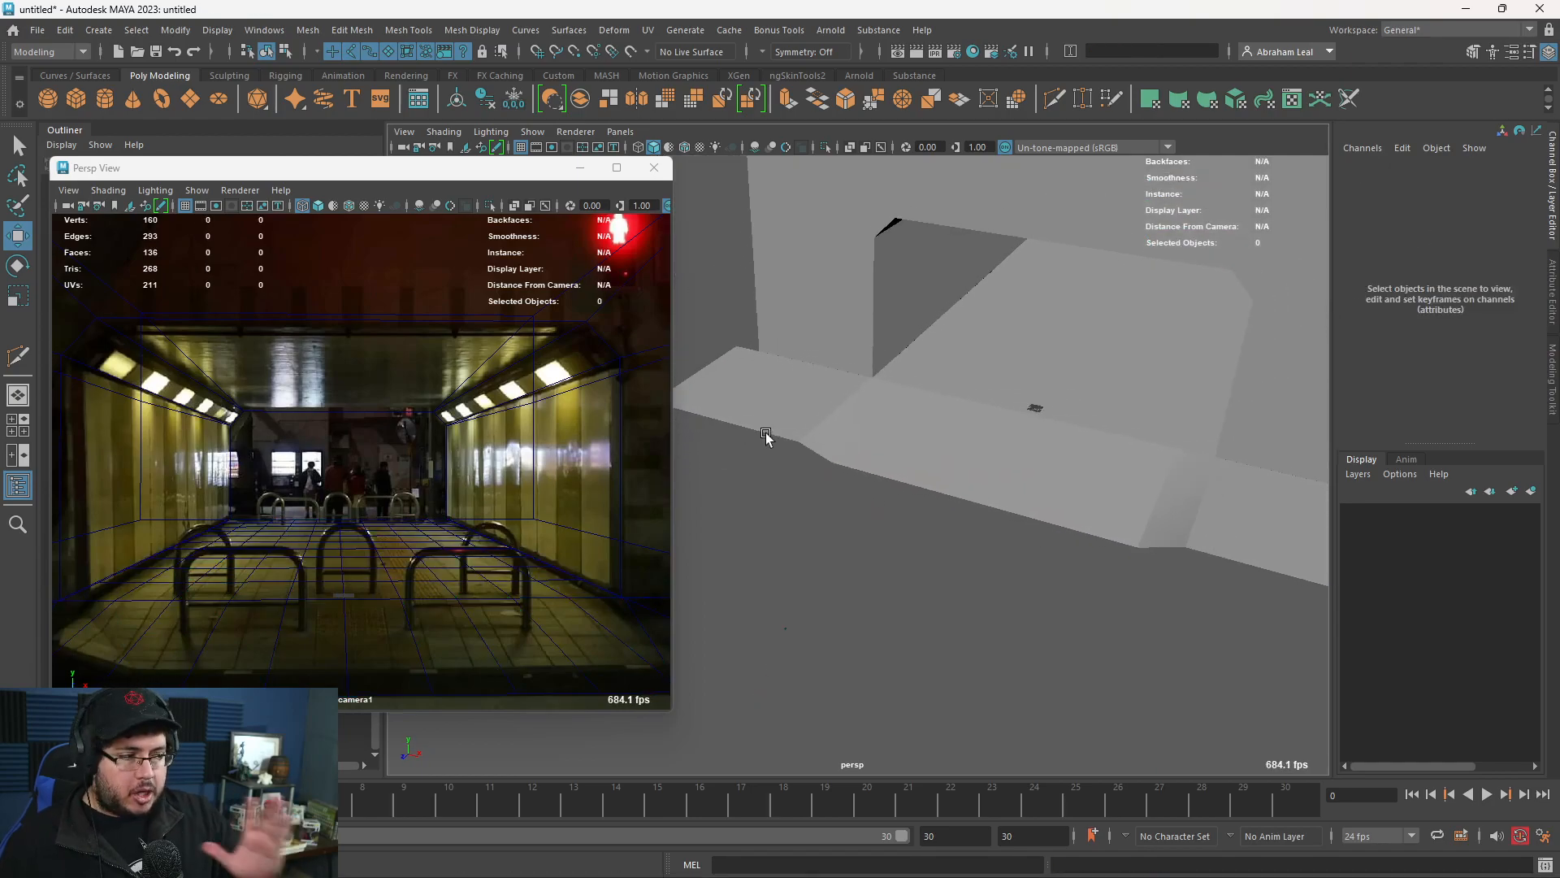
Select the pavement's complete front border, including both wings and the ramp, and extrude it downward to form the curb face.
alt+drag(817, 382, 961, 436)
click(893, 462)
alt+middle_drag(893, 462, 913, 407)
right_drag(913, 407, 911, 366)
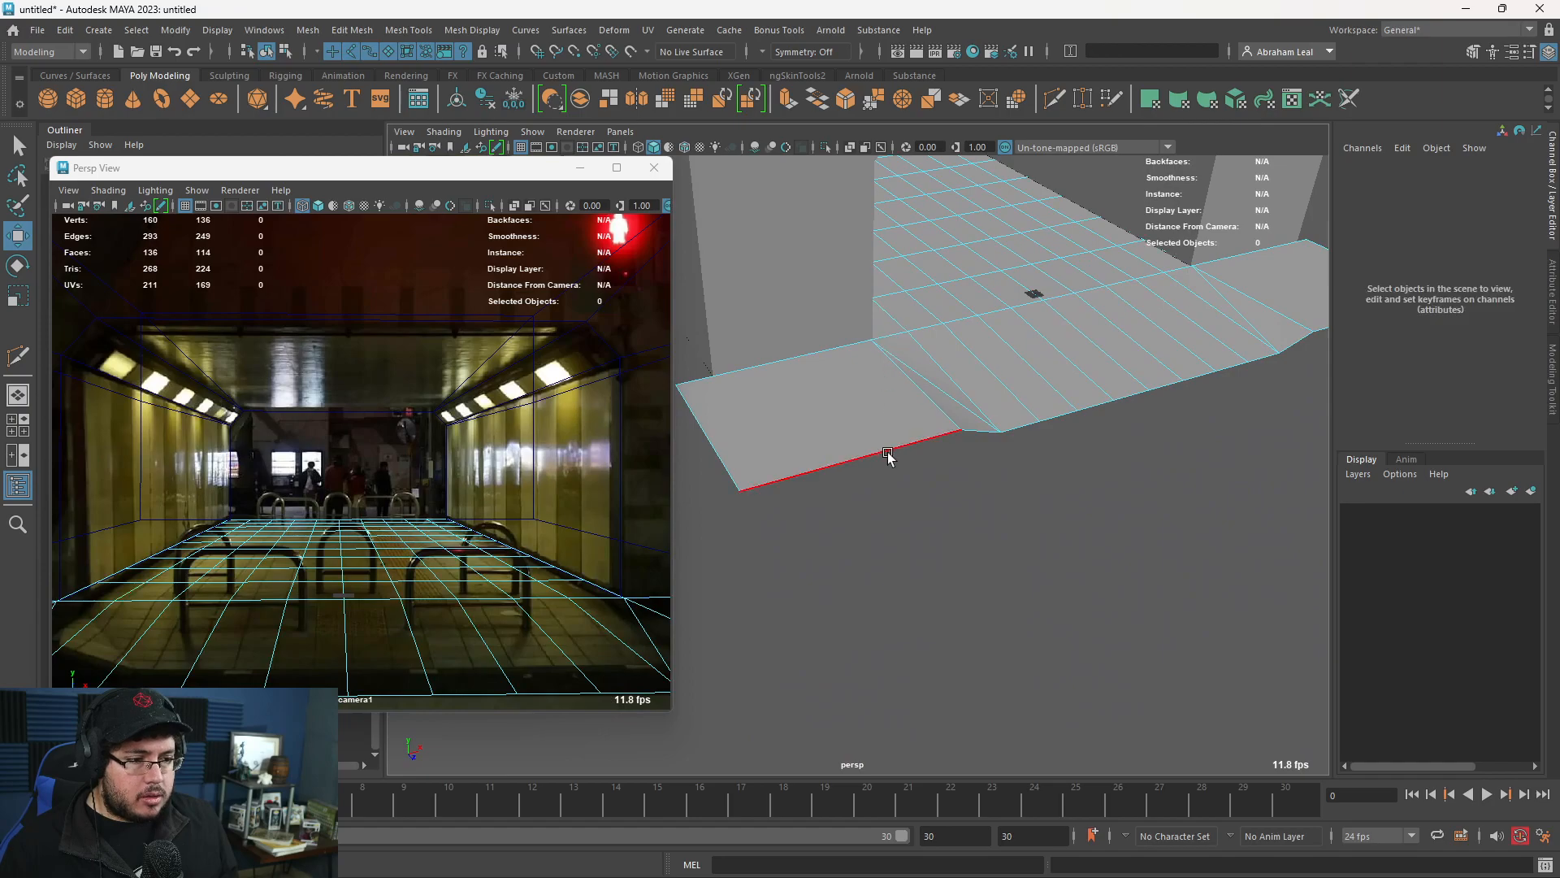
click(888, 456)
alt+middle_drag(1007, 456, 905, 456)
shift+double_click(1231, 329)
alt+drag(1146, 460, 1180, 398)
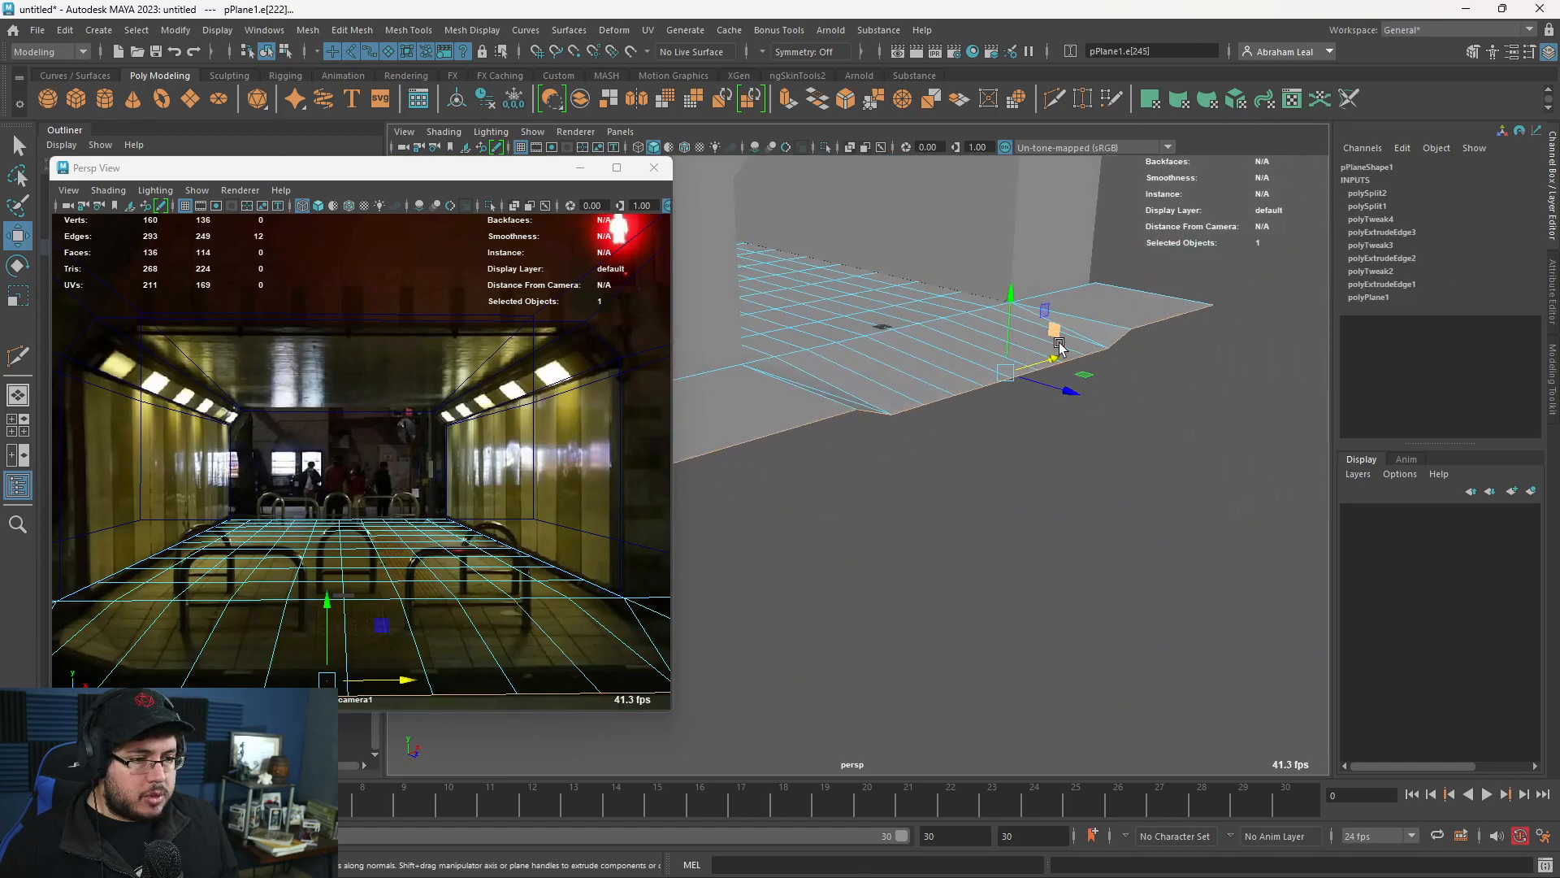
key(ctrl+e)
key(w)
drag(1010, 304, 1030, 484)
Flatten the curb's extruded bottom edges to one level and raise them slightly to reduce the curb height.
key(r)
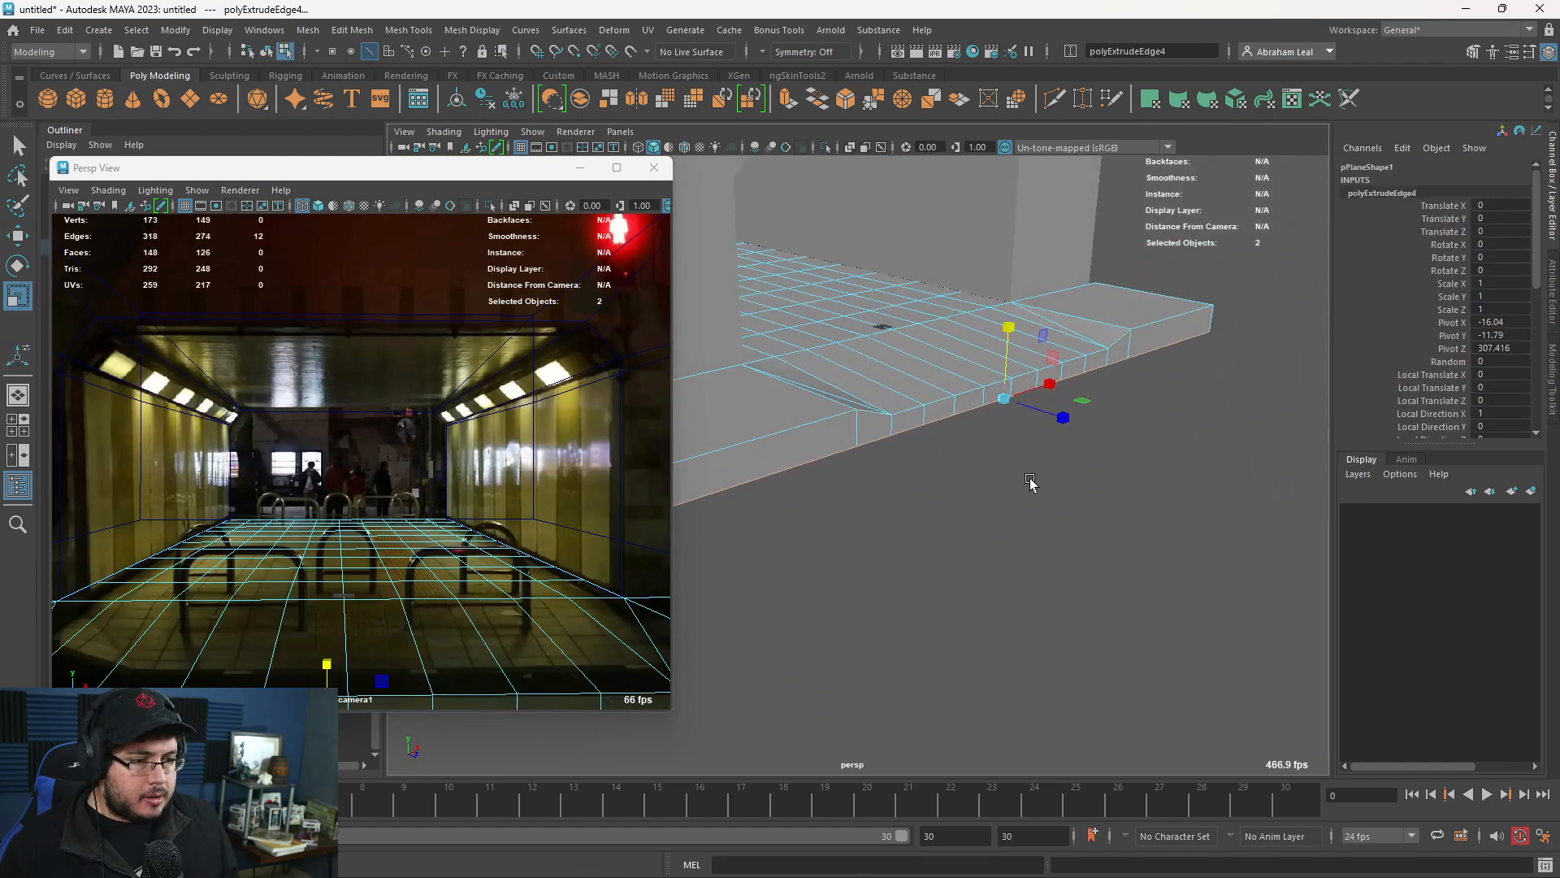
key(w)
drag(1011, 328, 993, 297)
right_drag(945, 325, 1025, 303)
click(1065, 389)
alt+drag(1064, 390, 1107, 408)
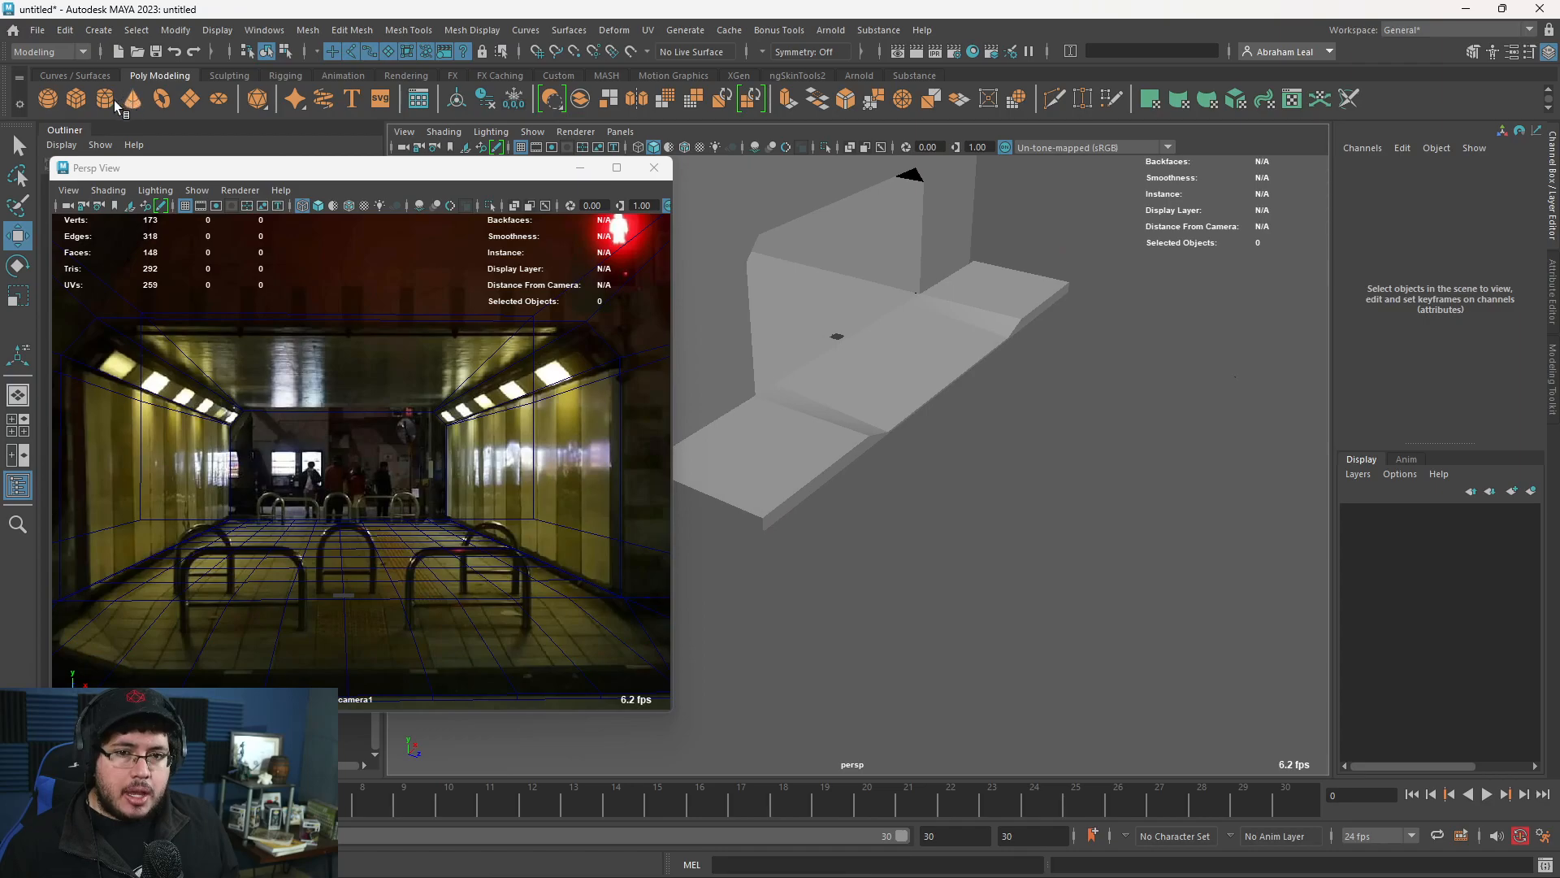
Create a polygon plane scaled to about 1482 and place it in front of the curb at about -24.6 in Y as the street.
key(r)
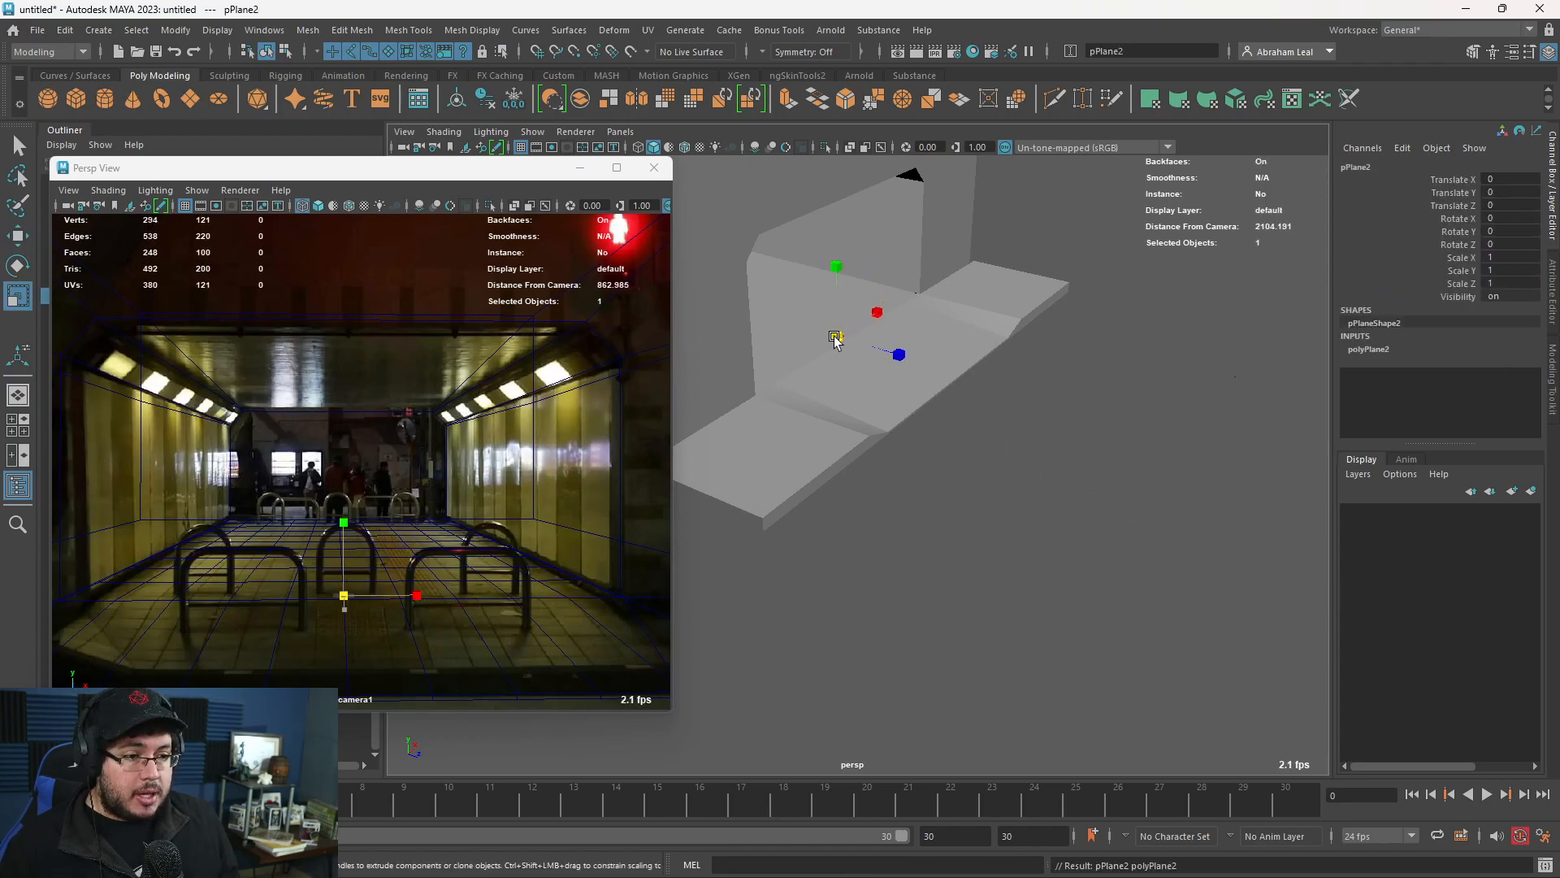
drag(833, 335, 1124, 386)
key(w)
drag(934, 358, 1087, 362)
key(r)
key(w)
drag(967, 333, 993, 393)
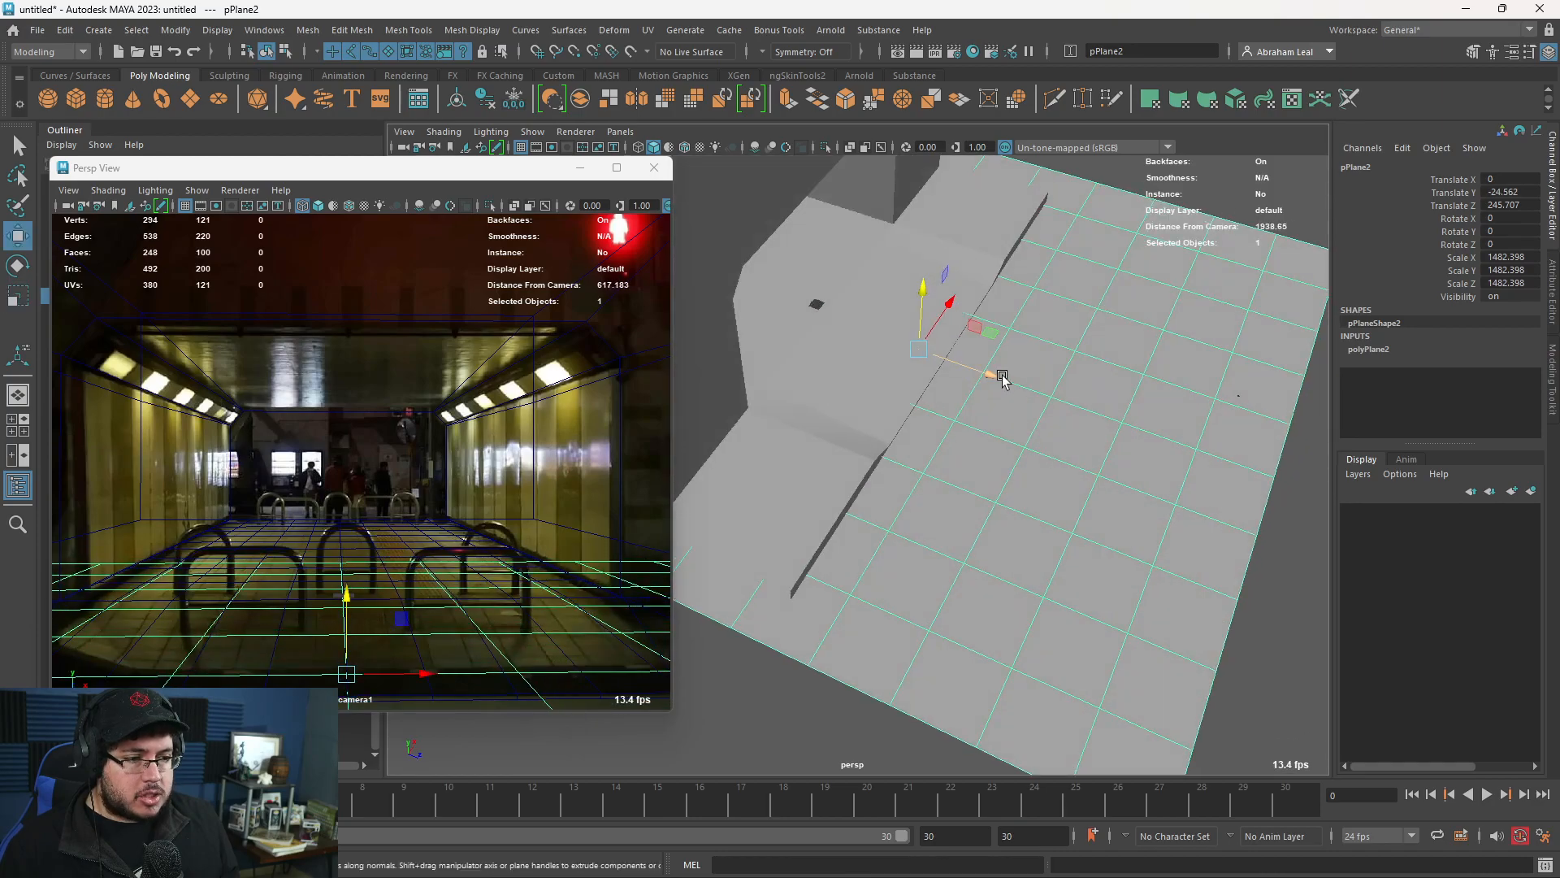
click(1290, 528)
alt+drag(1290, 529, 997, 482)
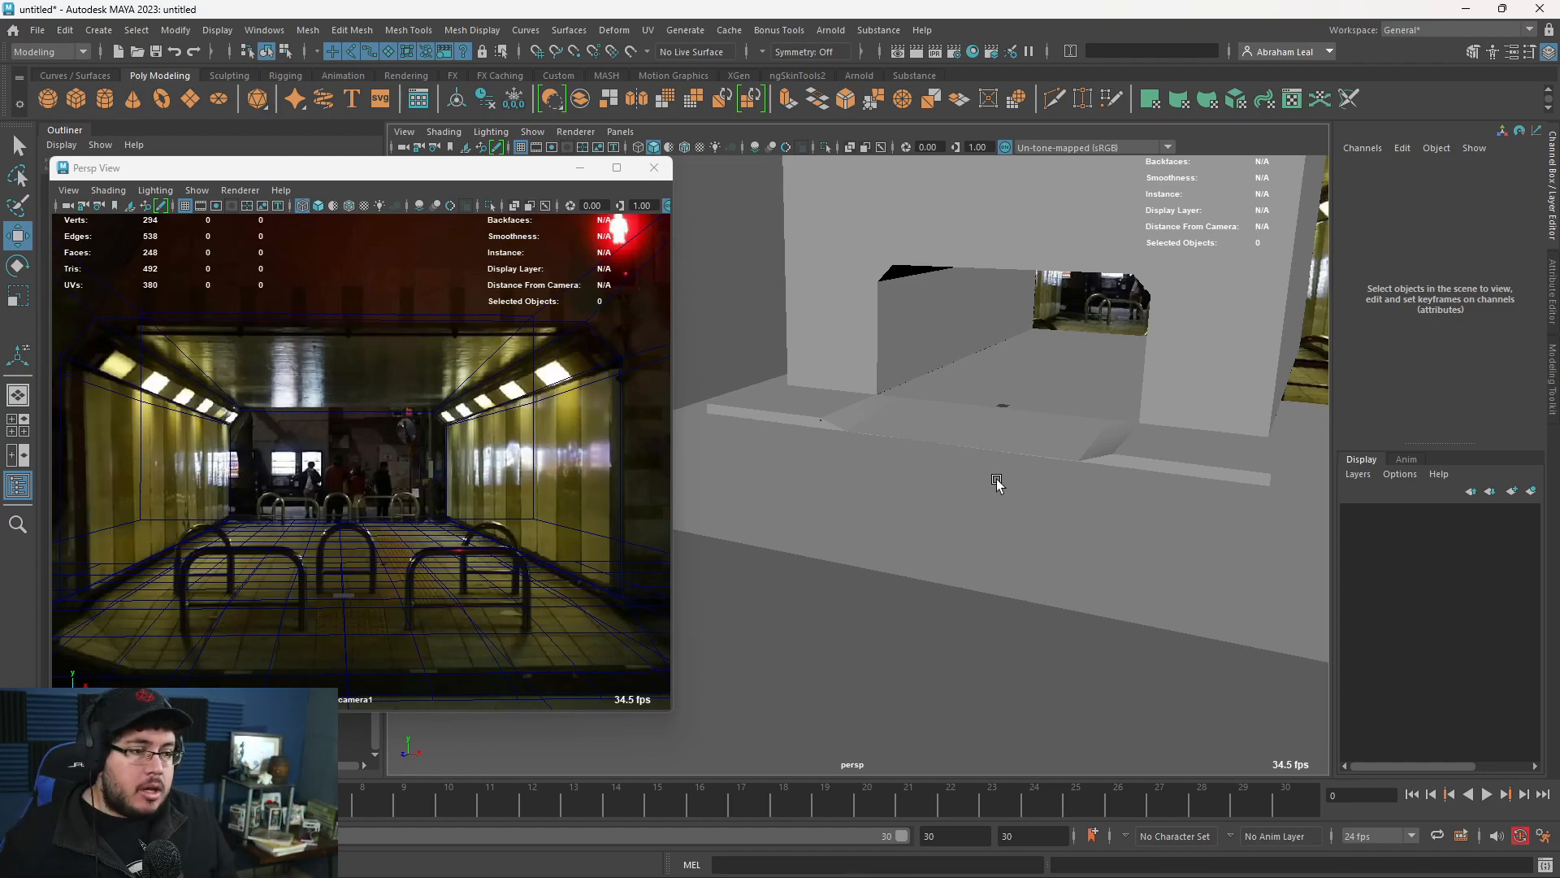
Isolate the floor mesh and delete the faces of its rear half, farthest from the ramp.
click(1020, 437)
click(826, 148)
alt+drag(980, 324, 986, 406)
scroll(908, 410, down, 4)
right_drag(986, 406, 999, 446)
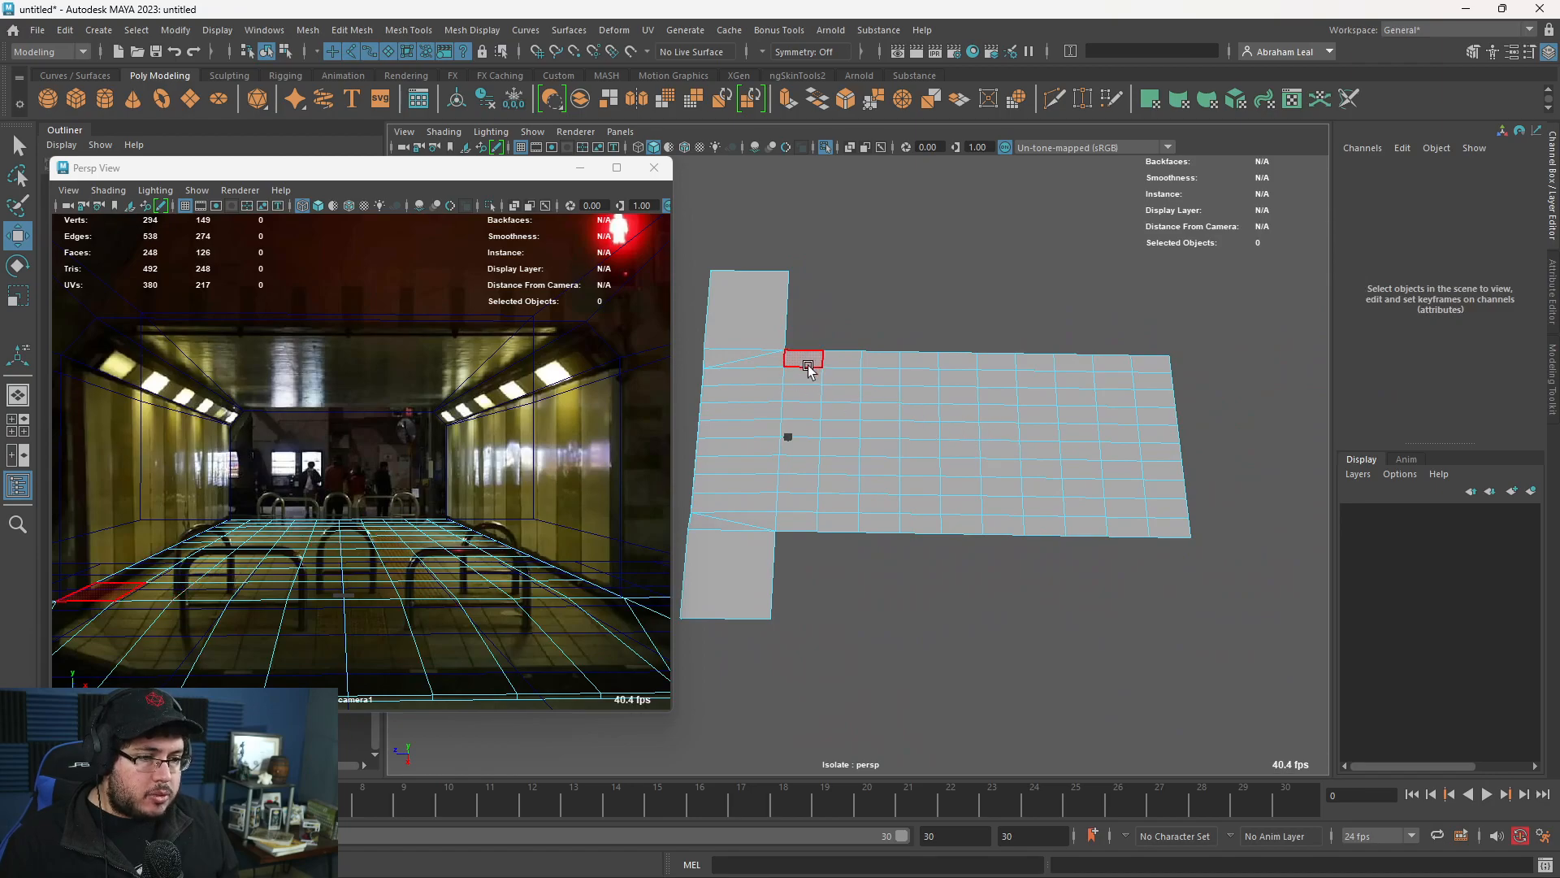
click(801, 354)
shift+double_click(1158, 365)
drag(1243, 308, 997, 593)
key(Delete)
Mirror the remaining floor along Z with the mirror axis position set to Bounding box, and exit the isolated view.
right_drag(933, 426, 1019, 346)
shift+right_drag(929, 401, 967, 563)
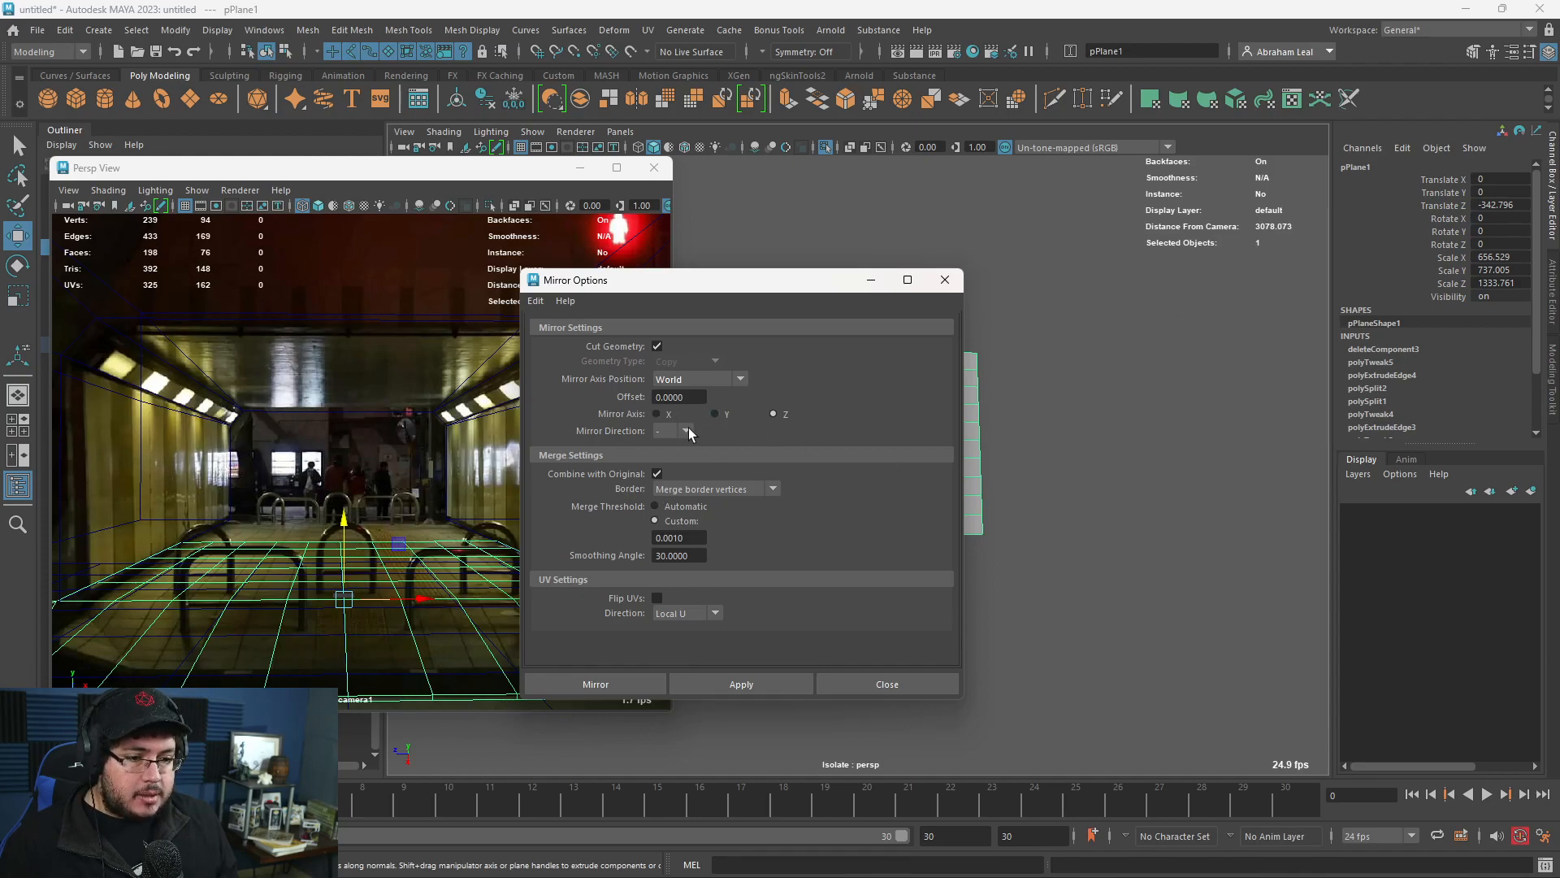
click(710, 380)
click(683, 395)
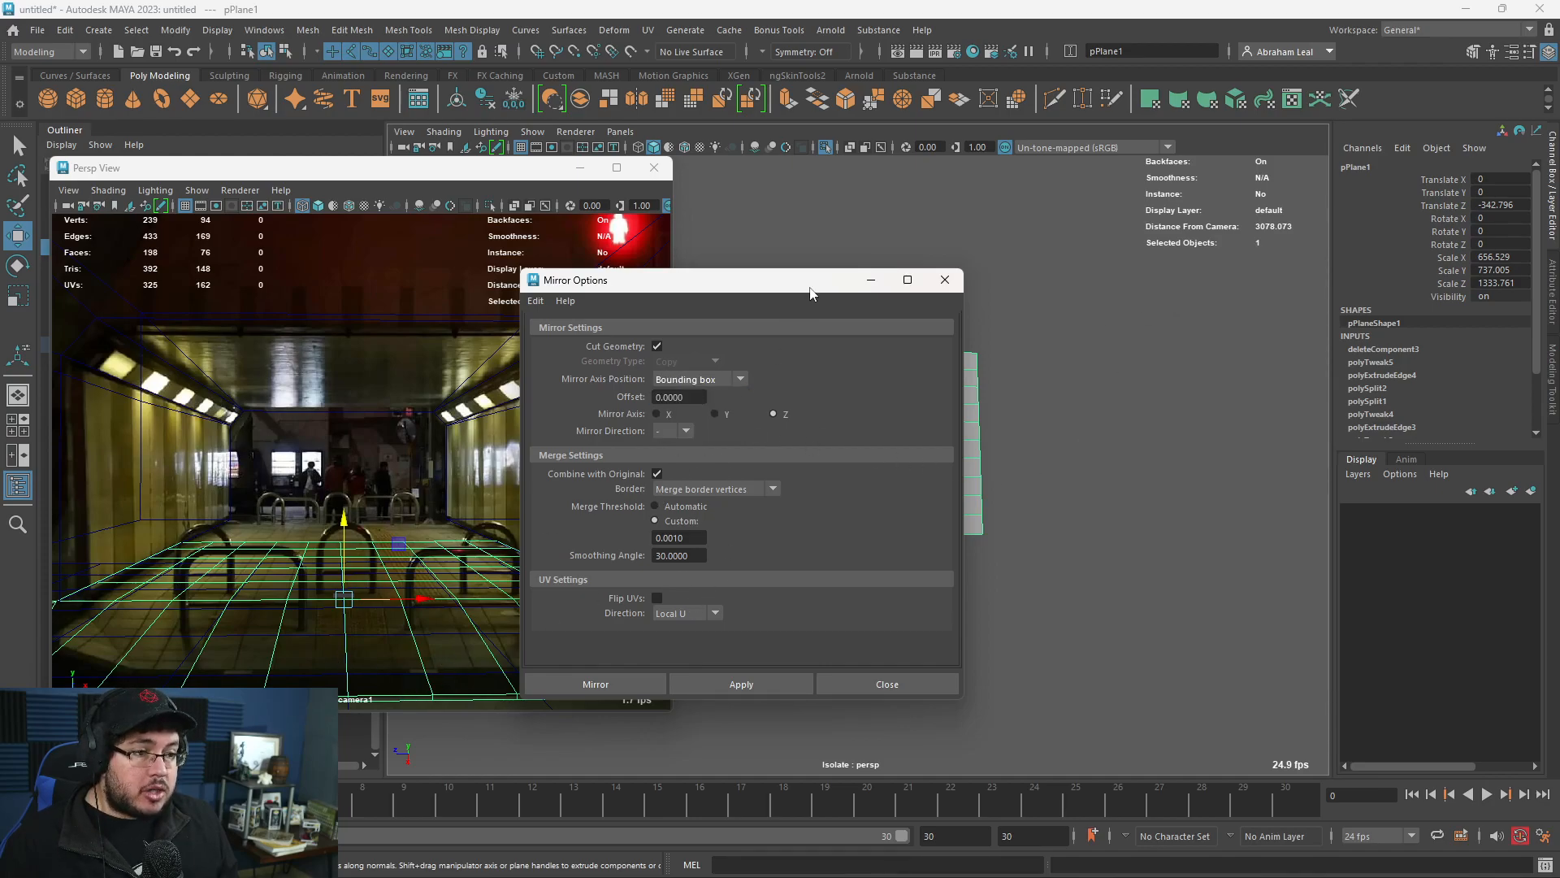
drag(808, 288, 646, 276)
click(617, 672)
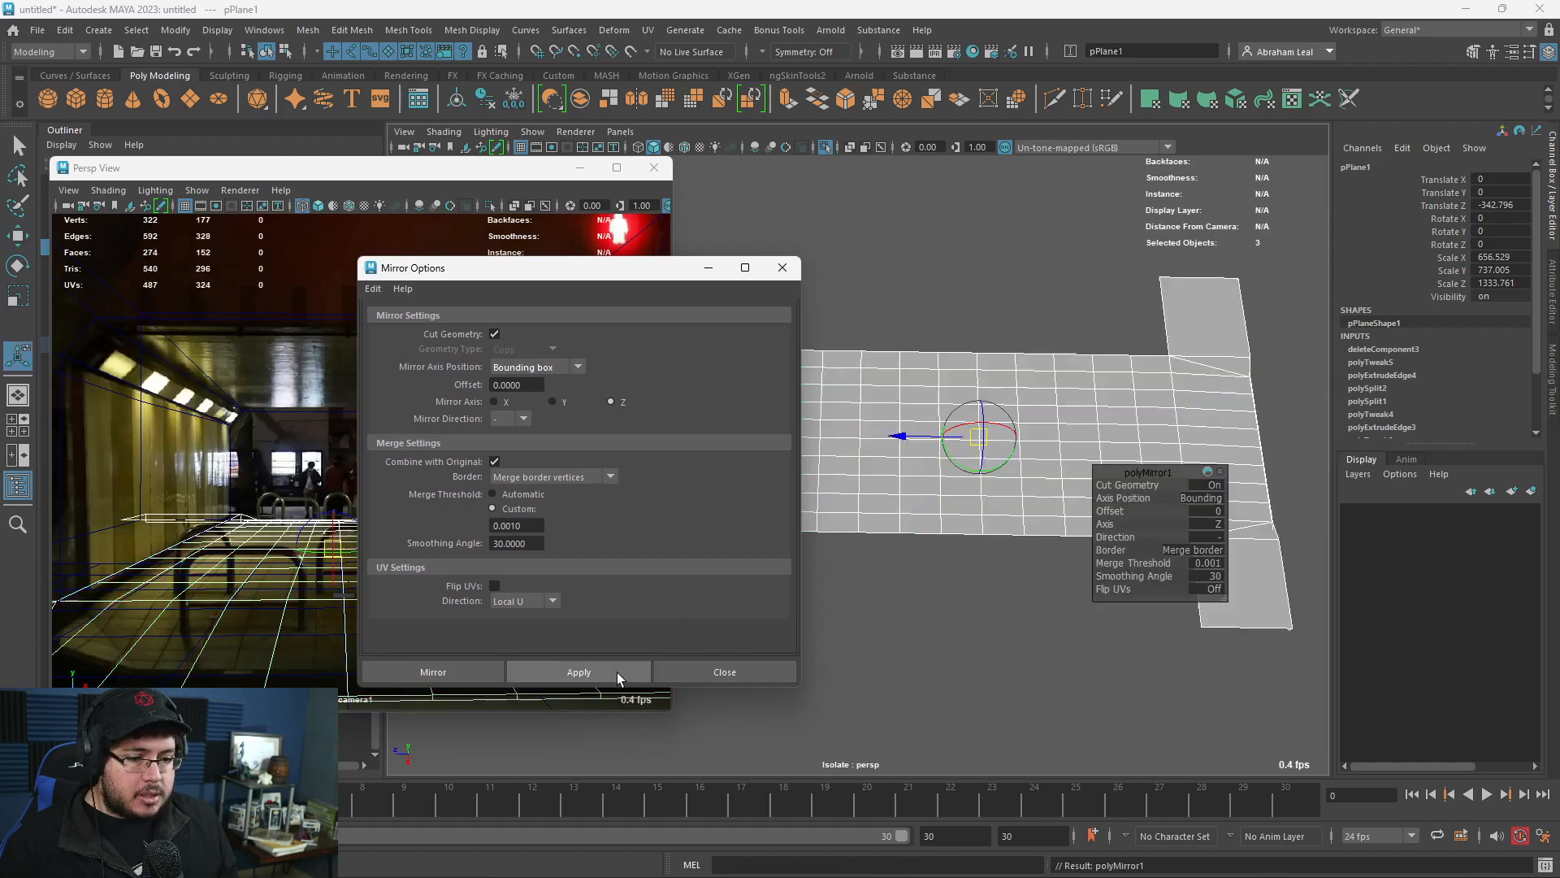
click(929, 639)
alt+drag(924, 548, 788, 329)
click(783, 268)
alt+drag(865, 437, 968, 449)
click(825, 148)
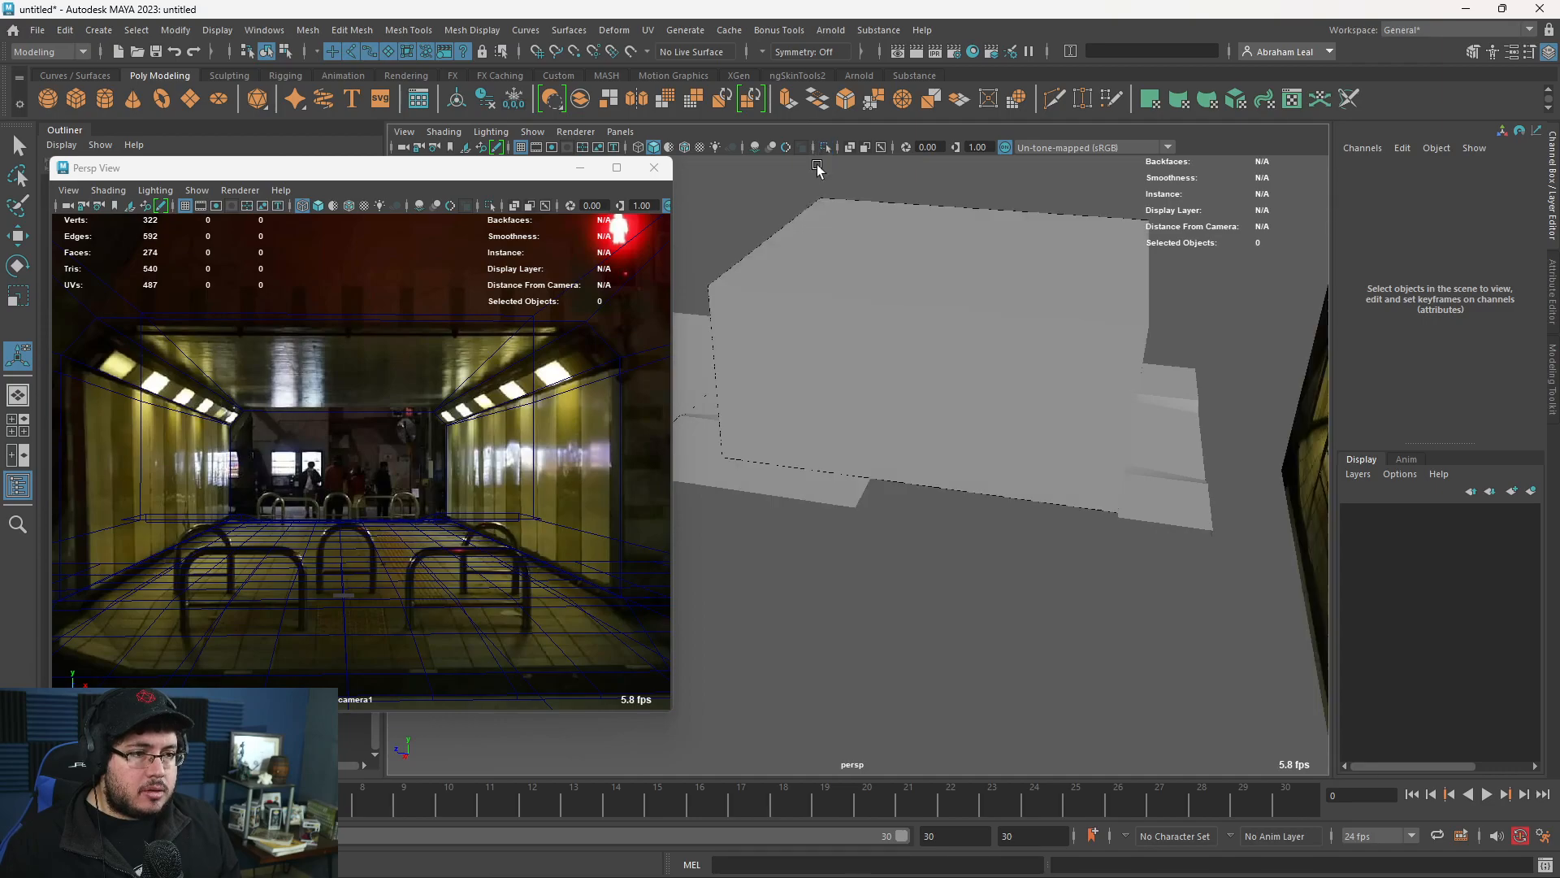
Duplicate the street plane and move the copy to the tunnel's far exit, at about -1466 in Z.
alt+drag(825, 213, 860, 282)
click(718, 370)
alt+drag(884, 418, 1078, 384)
key(ctrl+d)
key(w)
click(1086, 447)
alt+drag(1086, 446, 1053, 445)
click(1052, 445)
drag(926, 383, 905, 373)
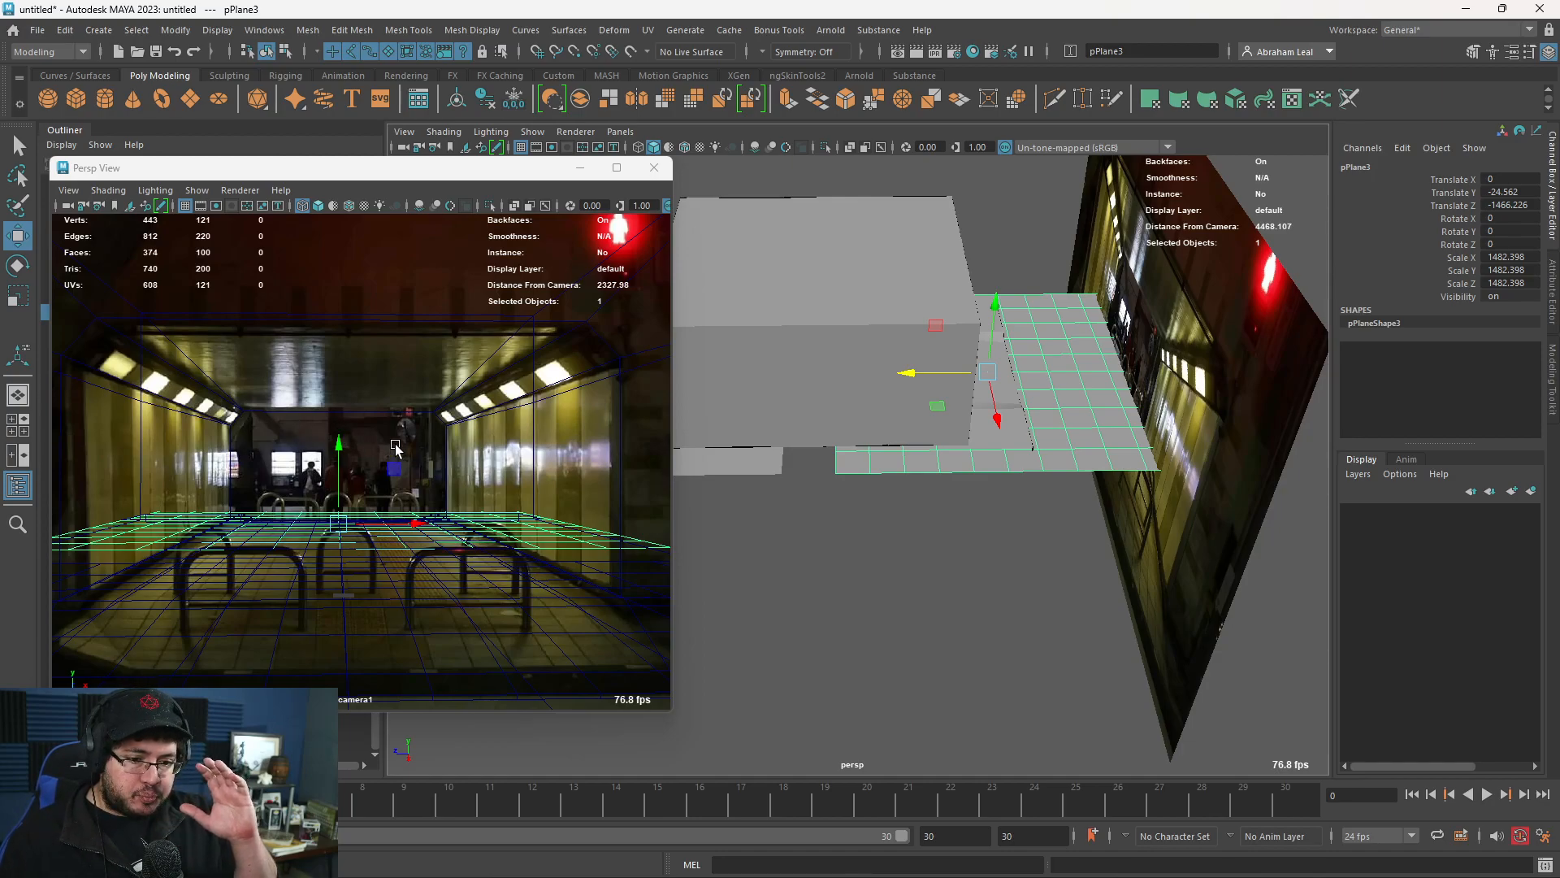
click(794, 568)
Save the scene as JapanTunnel_001 in the project's scenes folder.
alt+drag(794, 568, 1083, 566)
alt+right_drag(1083, 566, 1146, 602)
alt+drag(1145, 602, 1111, 613)
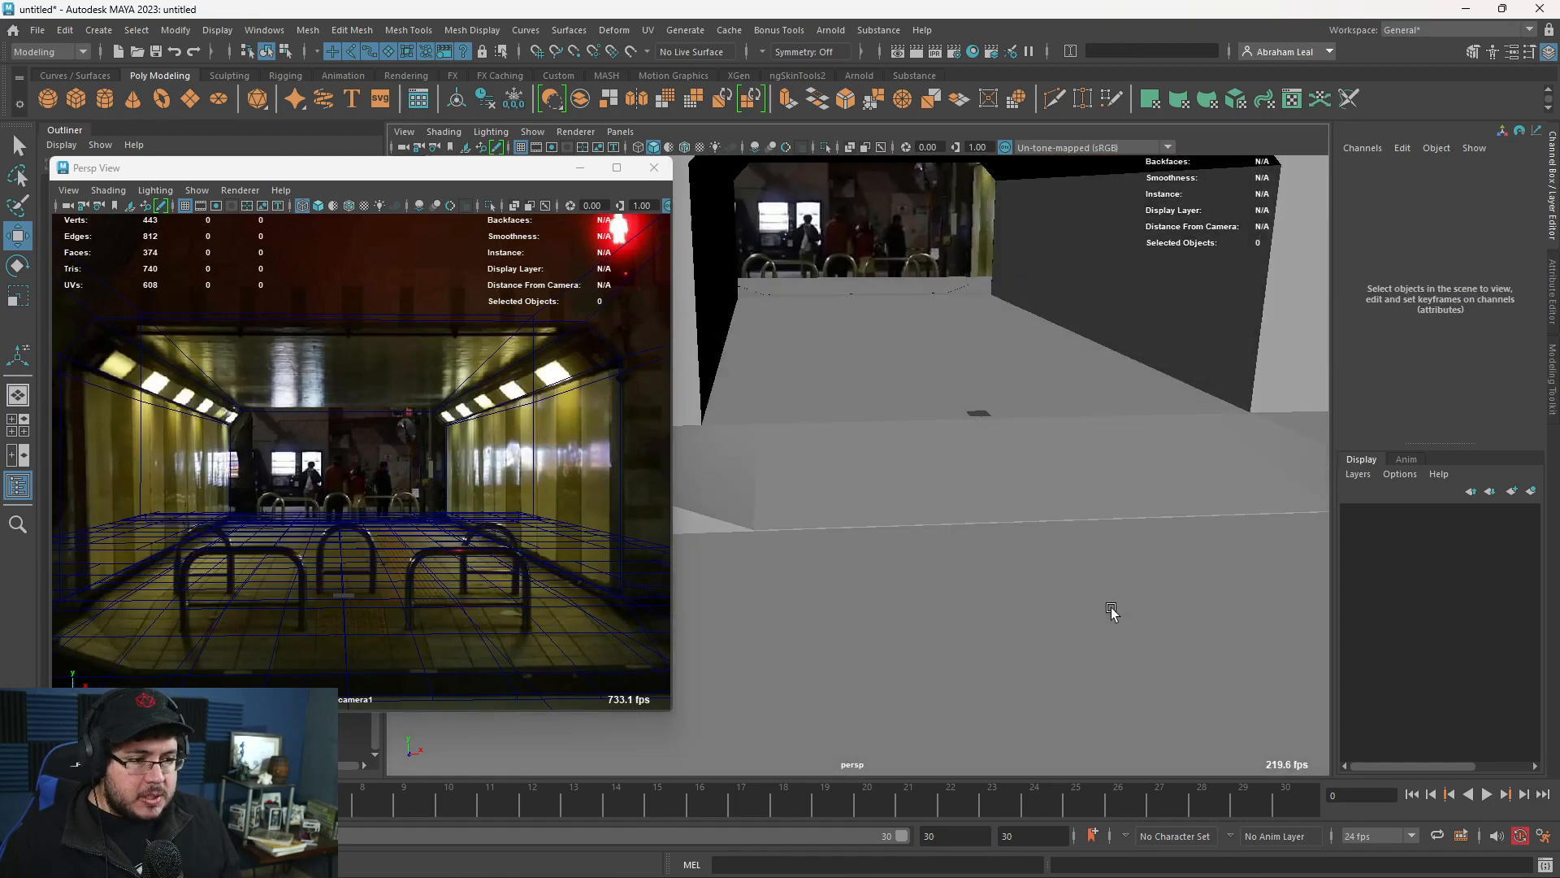
alt+right_drag(1111, 612, 1018, 591)
key(ctrl+s)
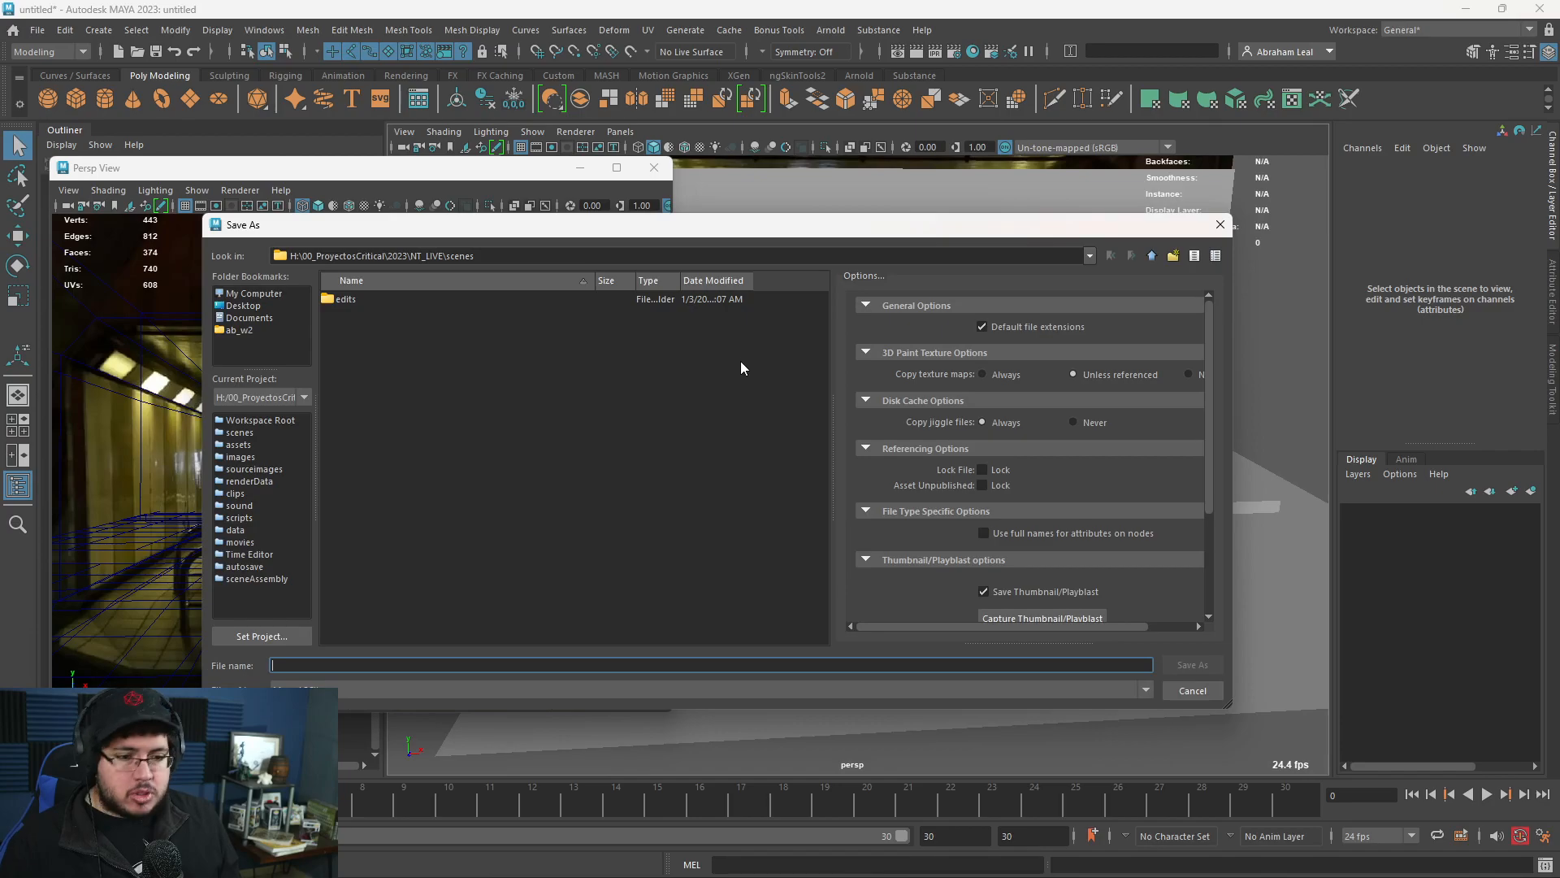
text(JapanTunnel)
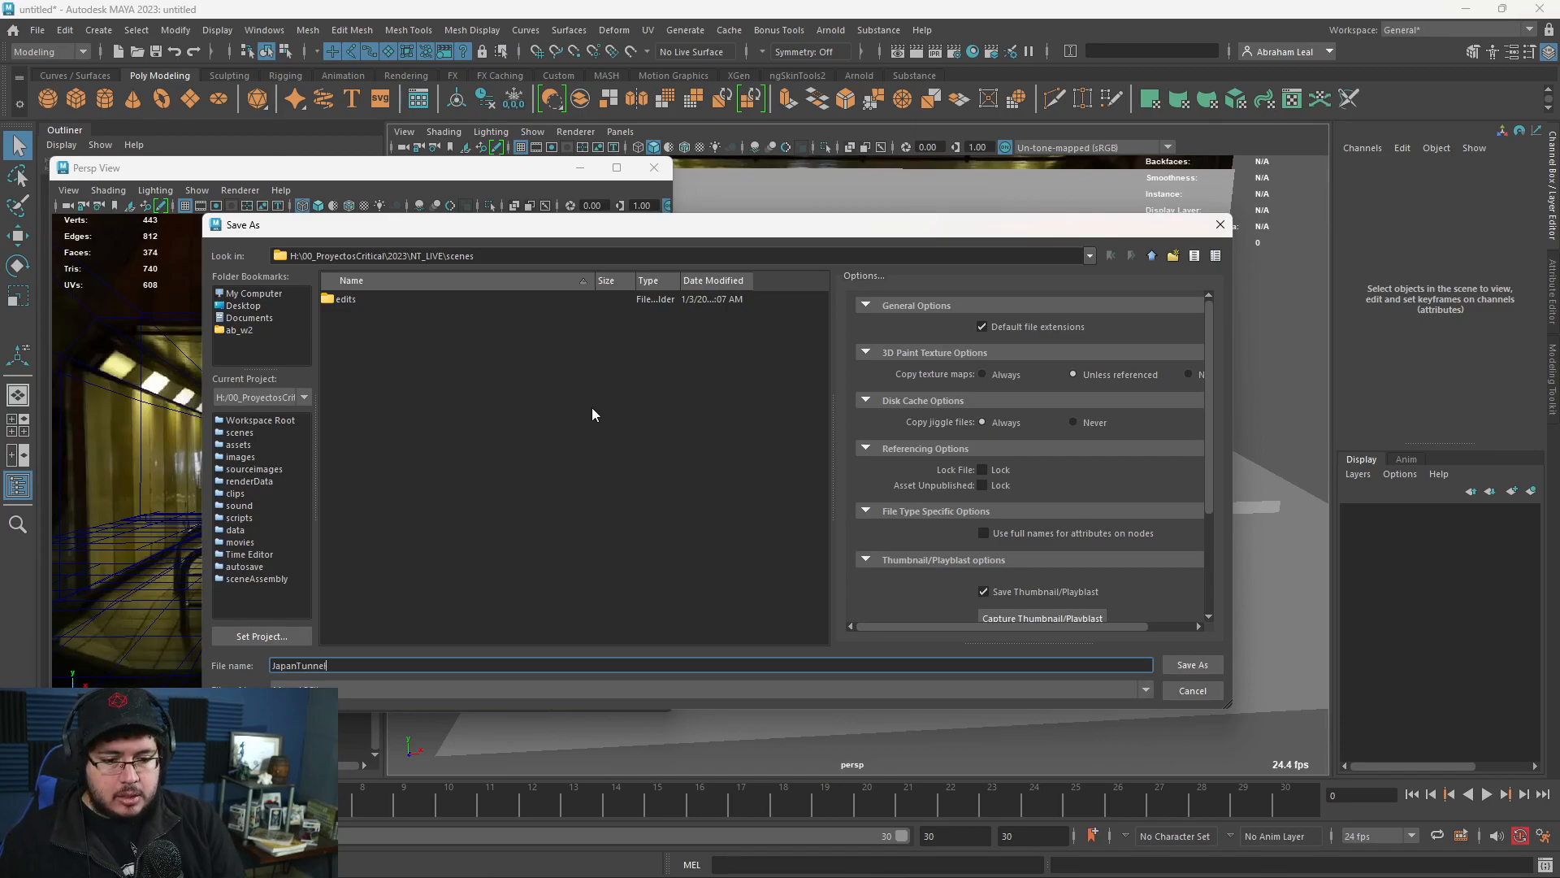
text(_001)
key(Return)
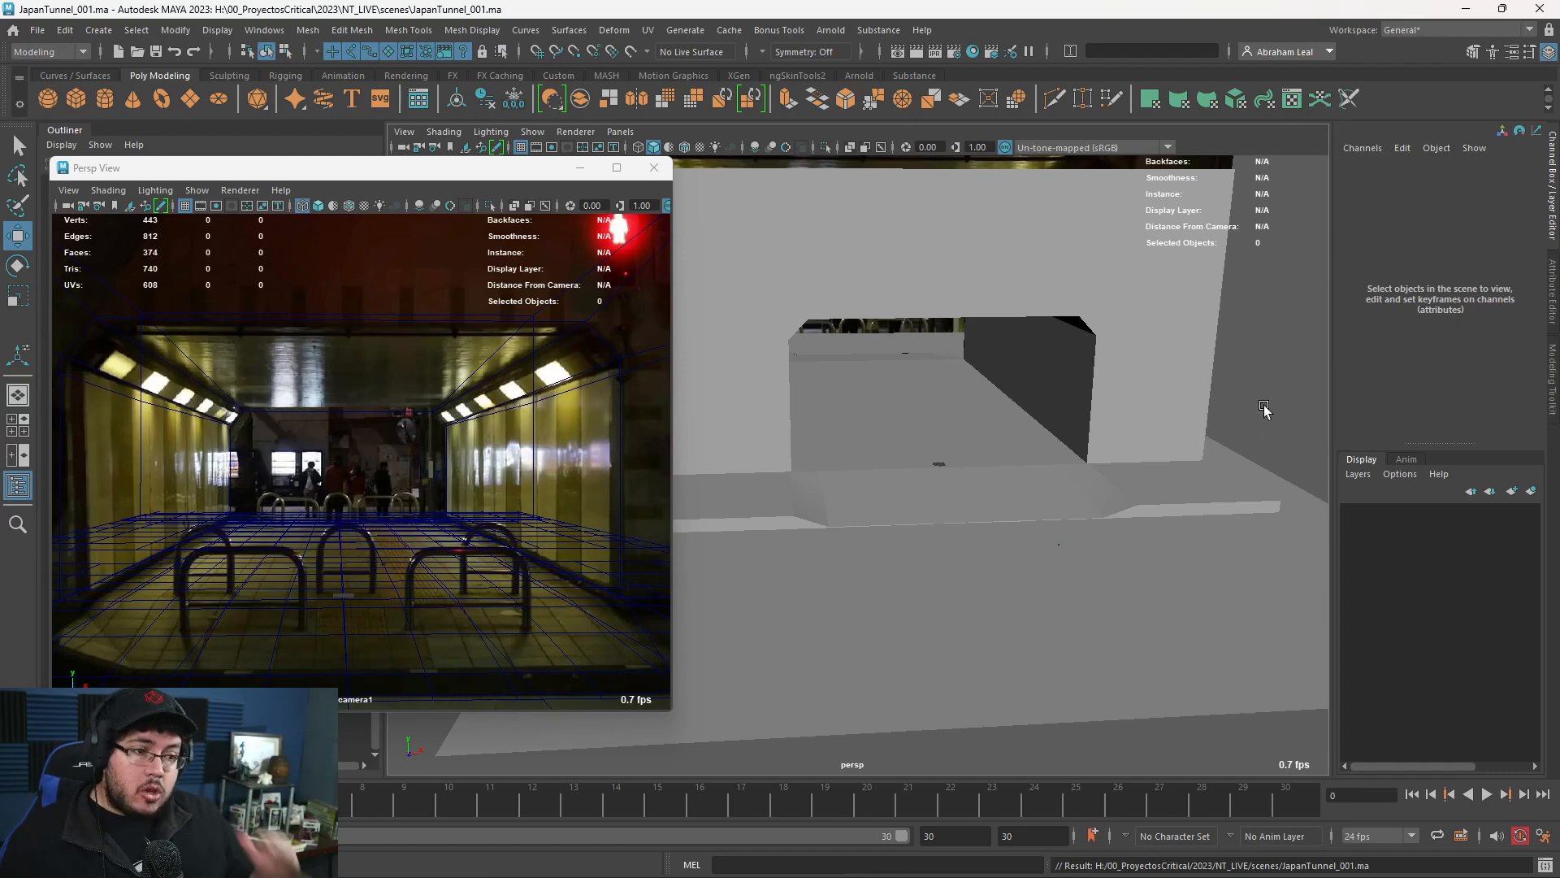
Switch to Chrome and open the Poly Haven asset library at polyhaven.com.
alt+drag(1290, 380, 954, 328)
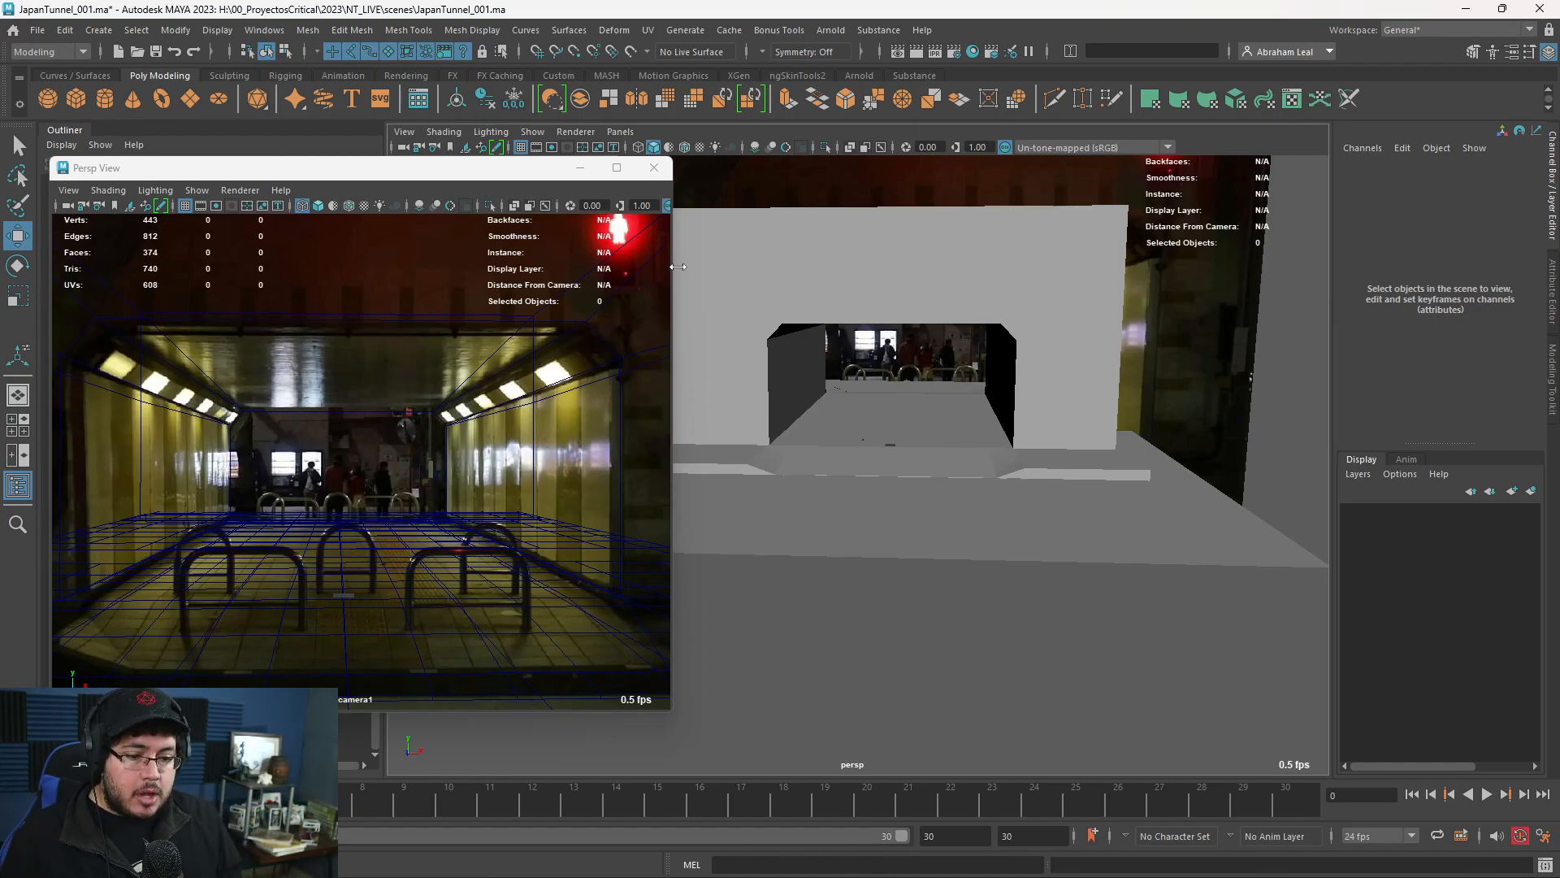
key(super)
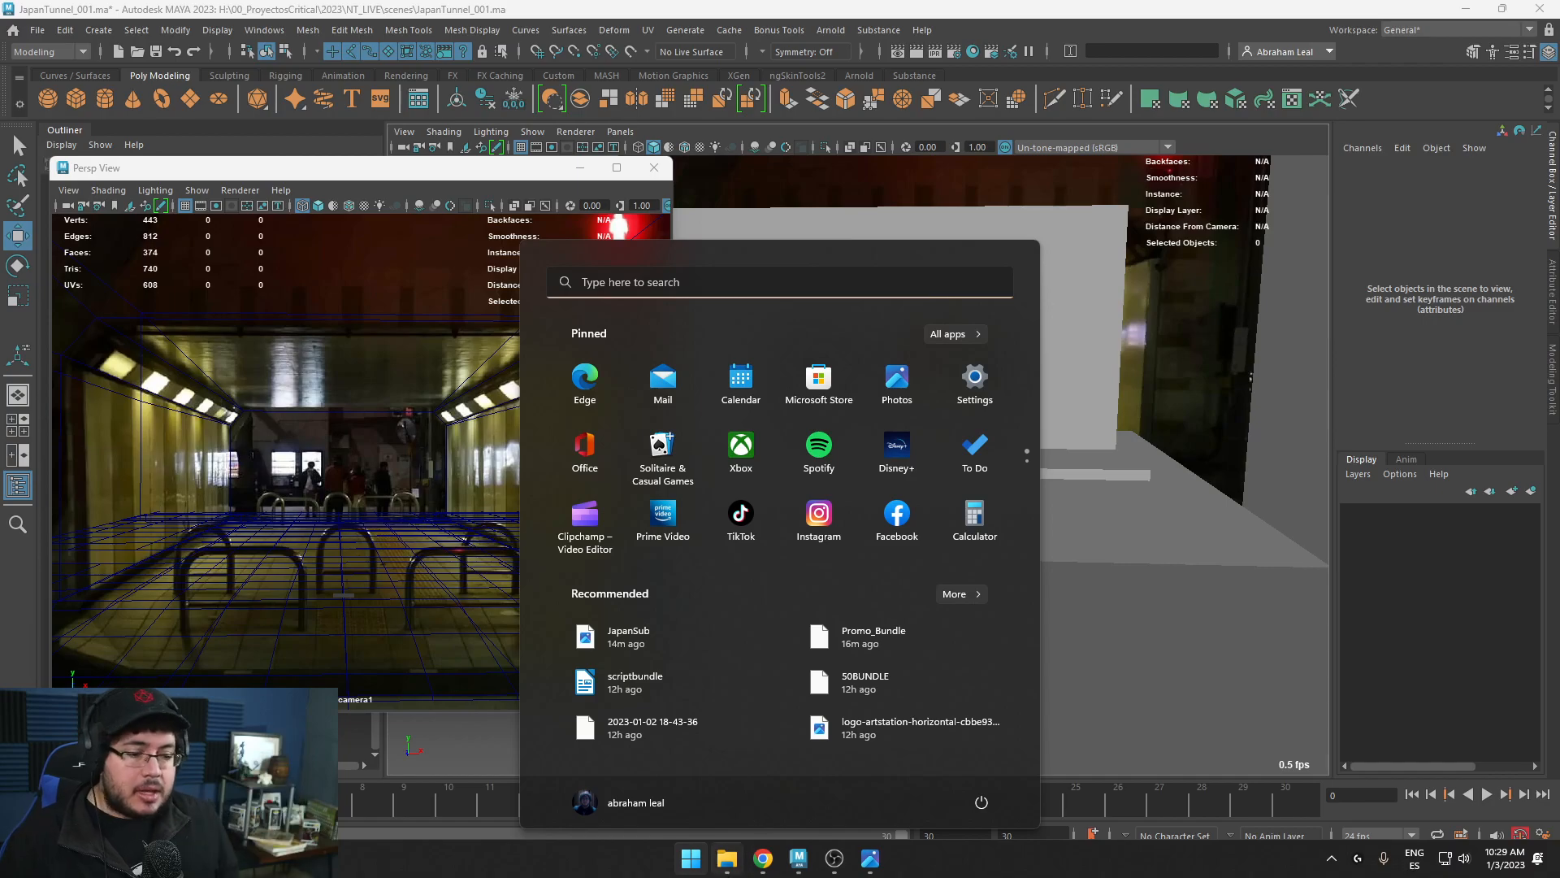
click(729, 860)
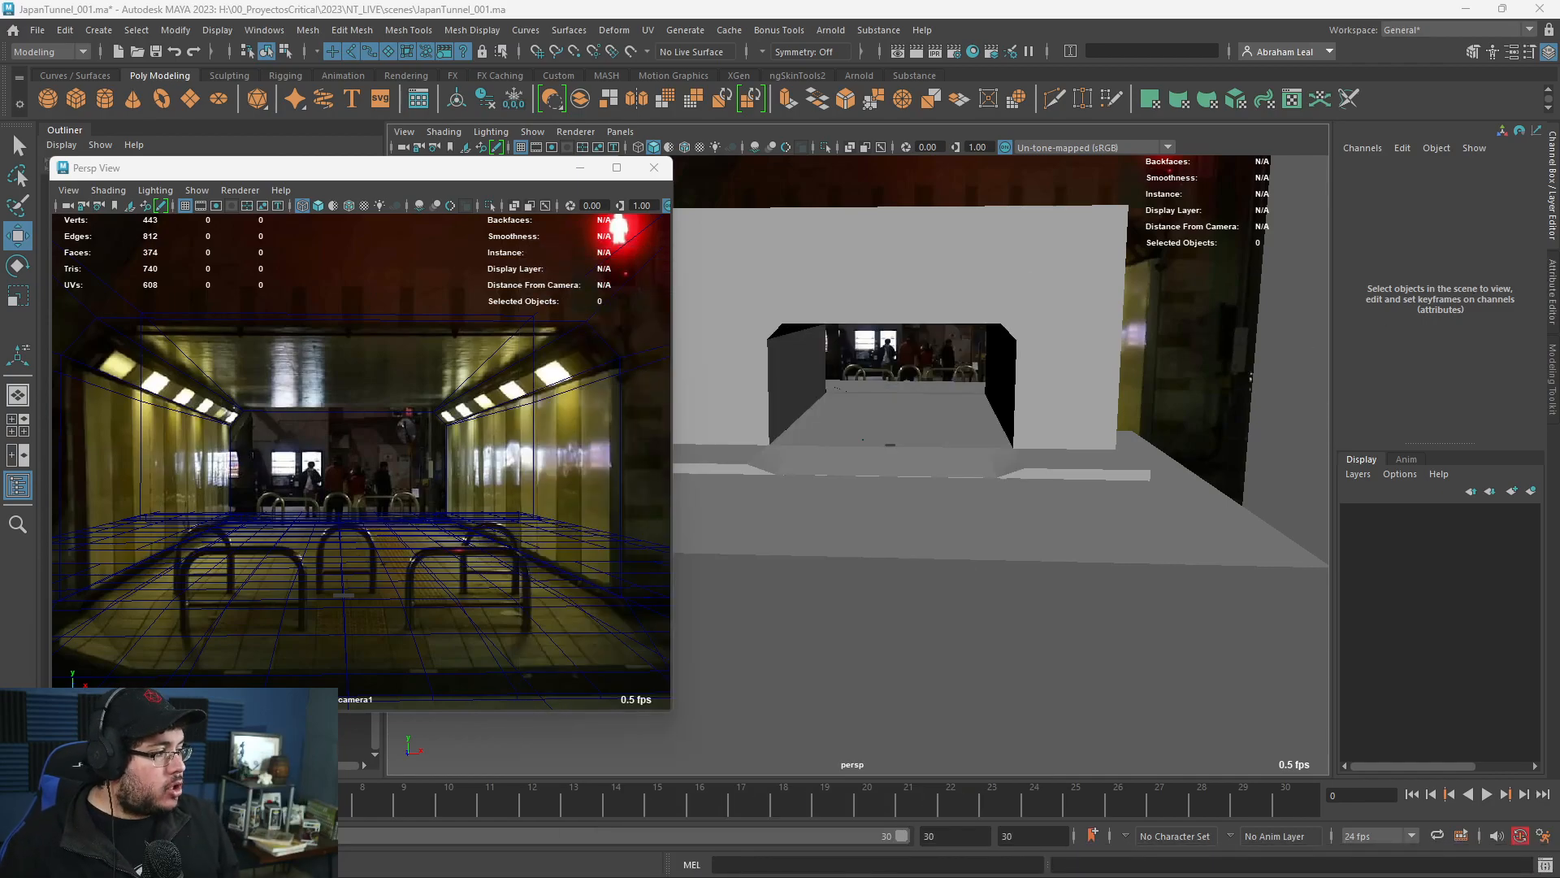
key(super)
click(849, 772)
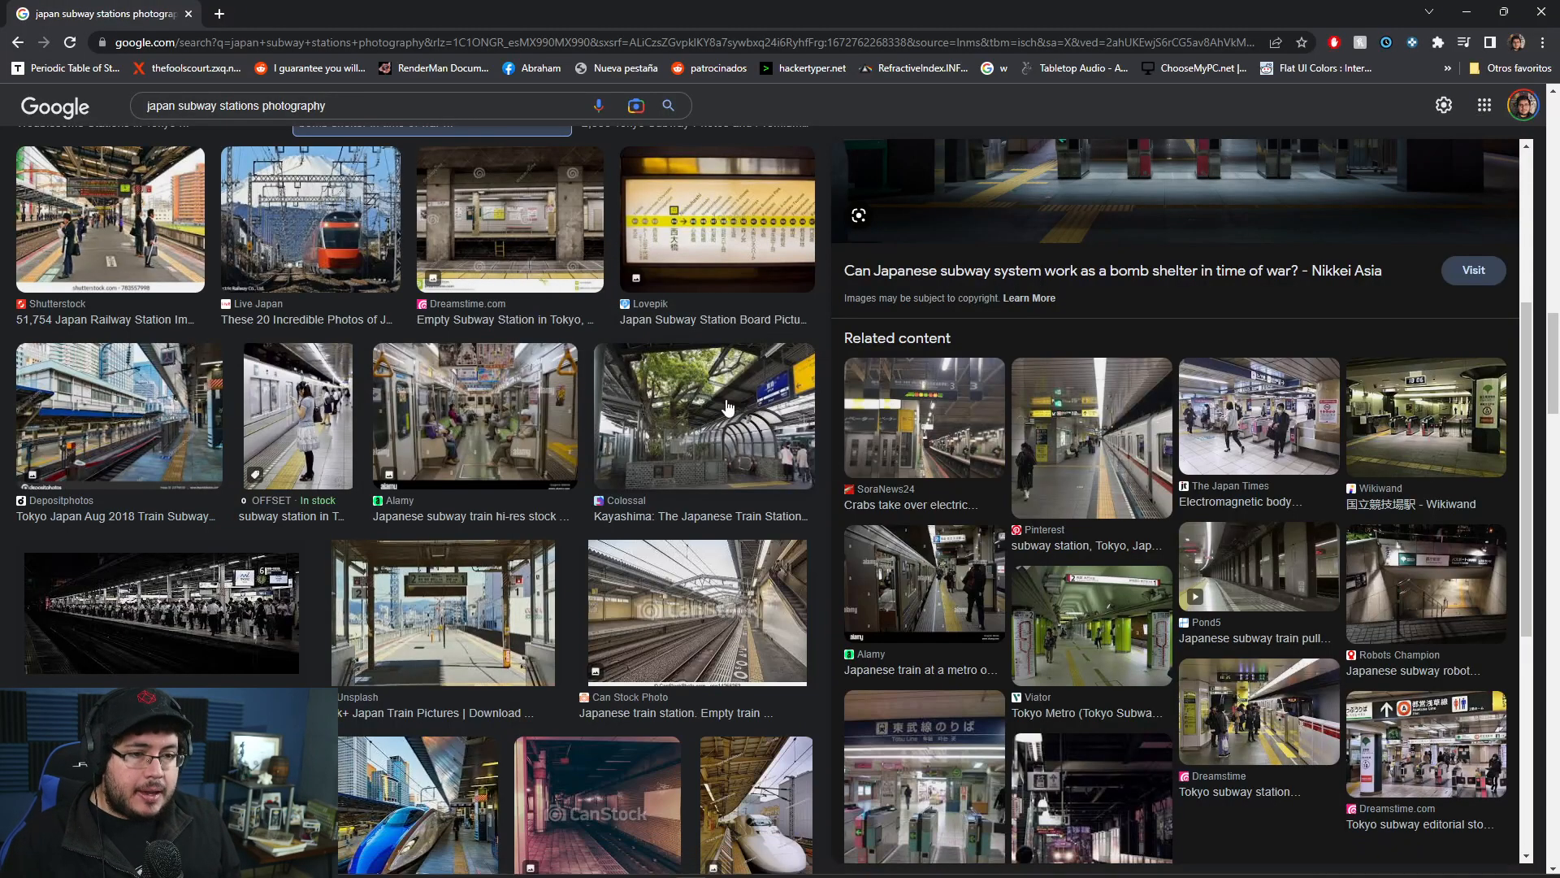
click(398, 41)
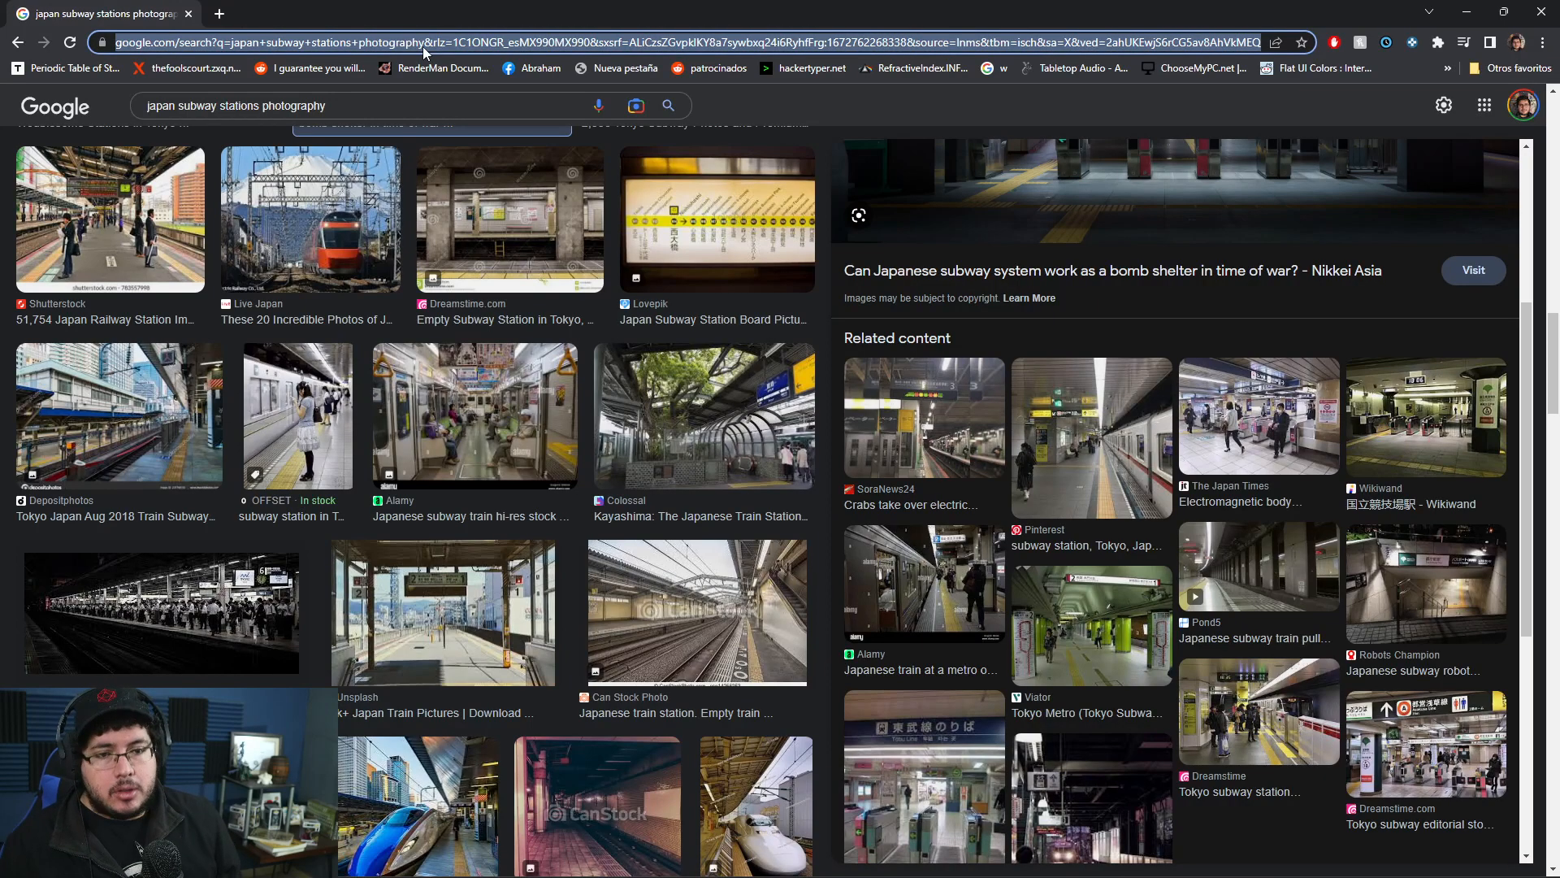
text(polyh)
key(Return)
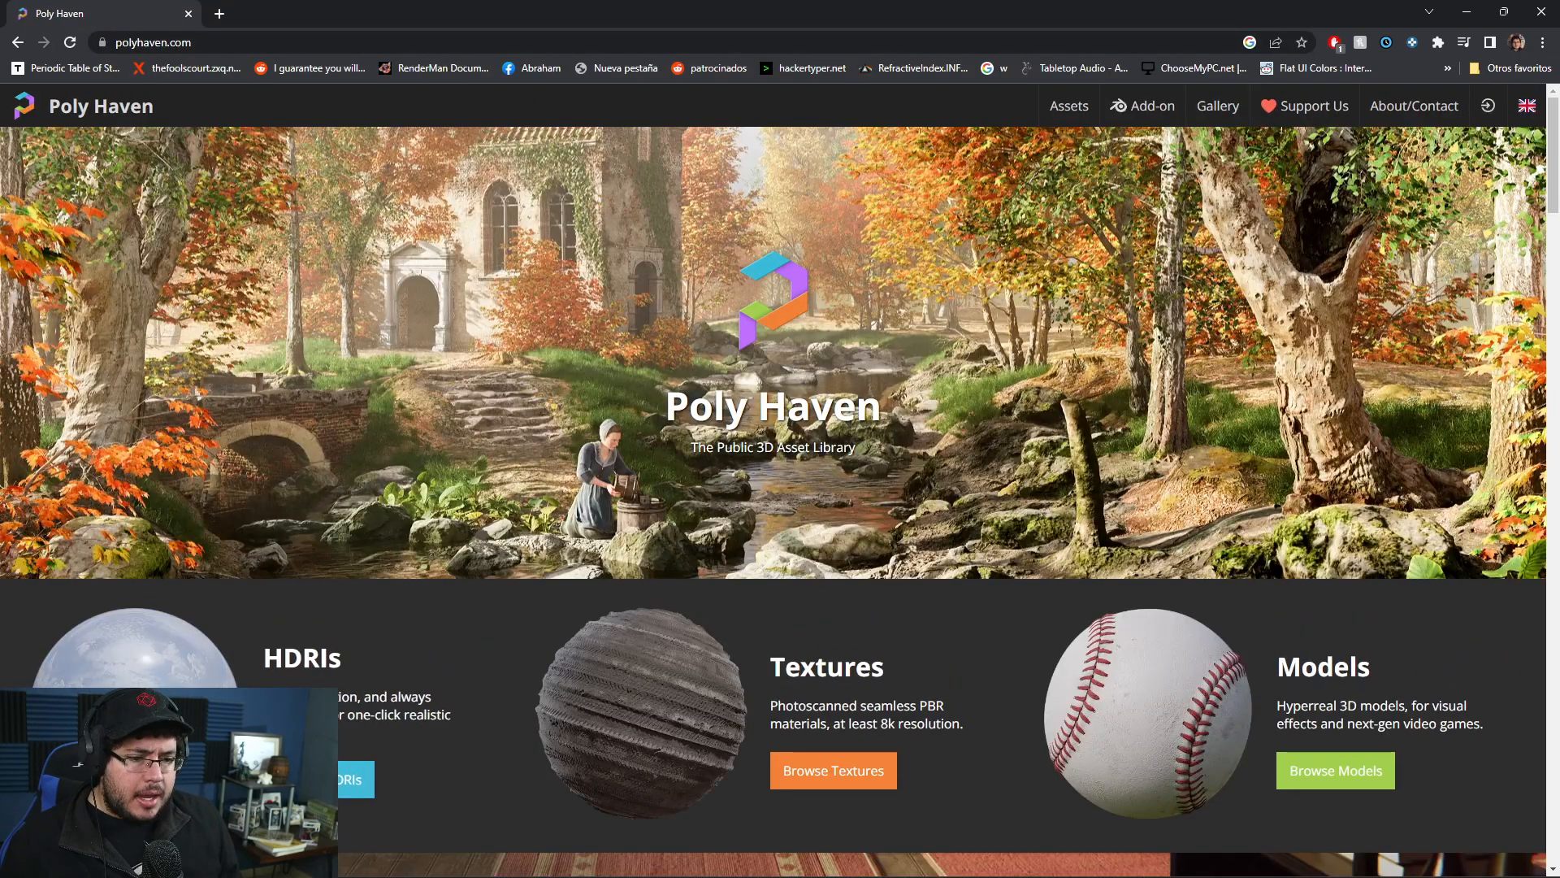
Open the HDRI library's Night category and look through its environments for a suitable lighting image.
click(317, 779)
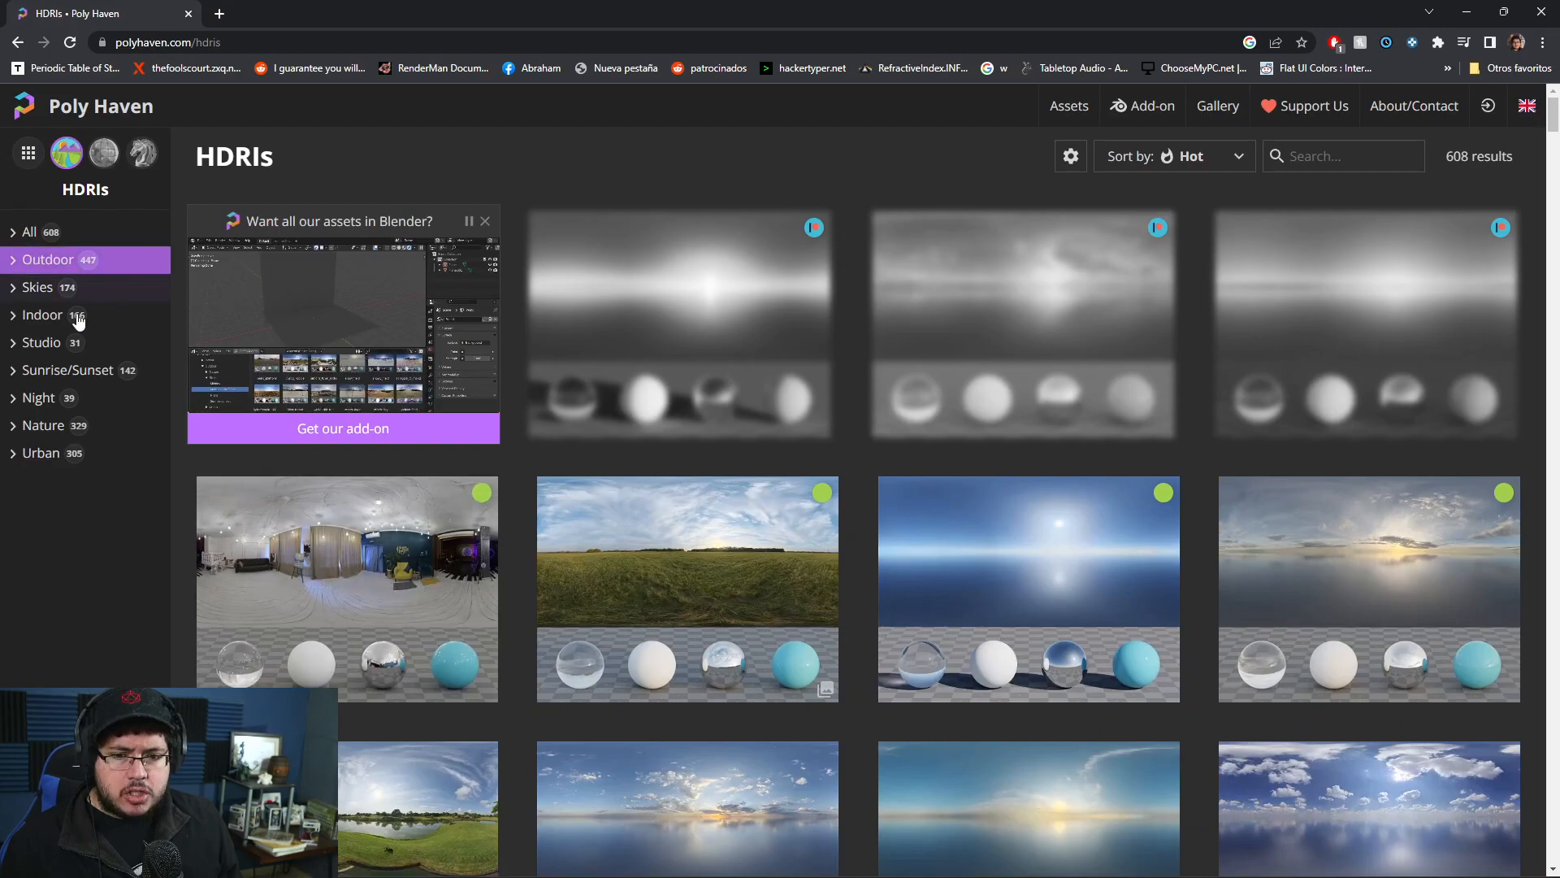
click(43, 398)
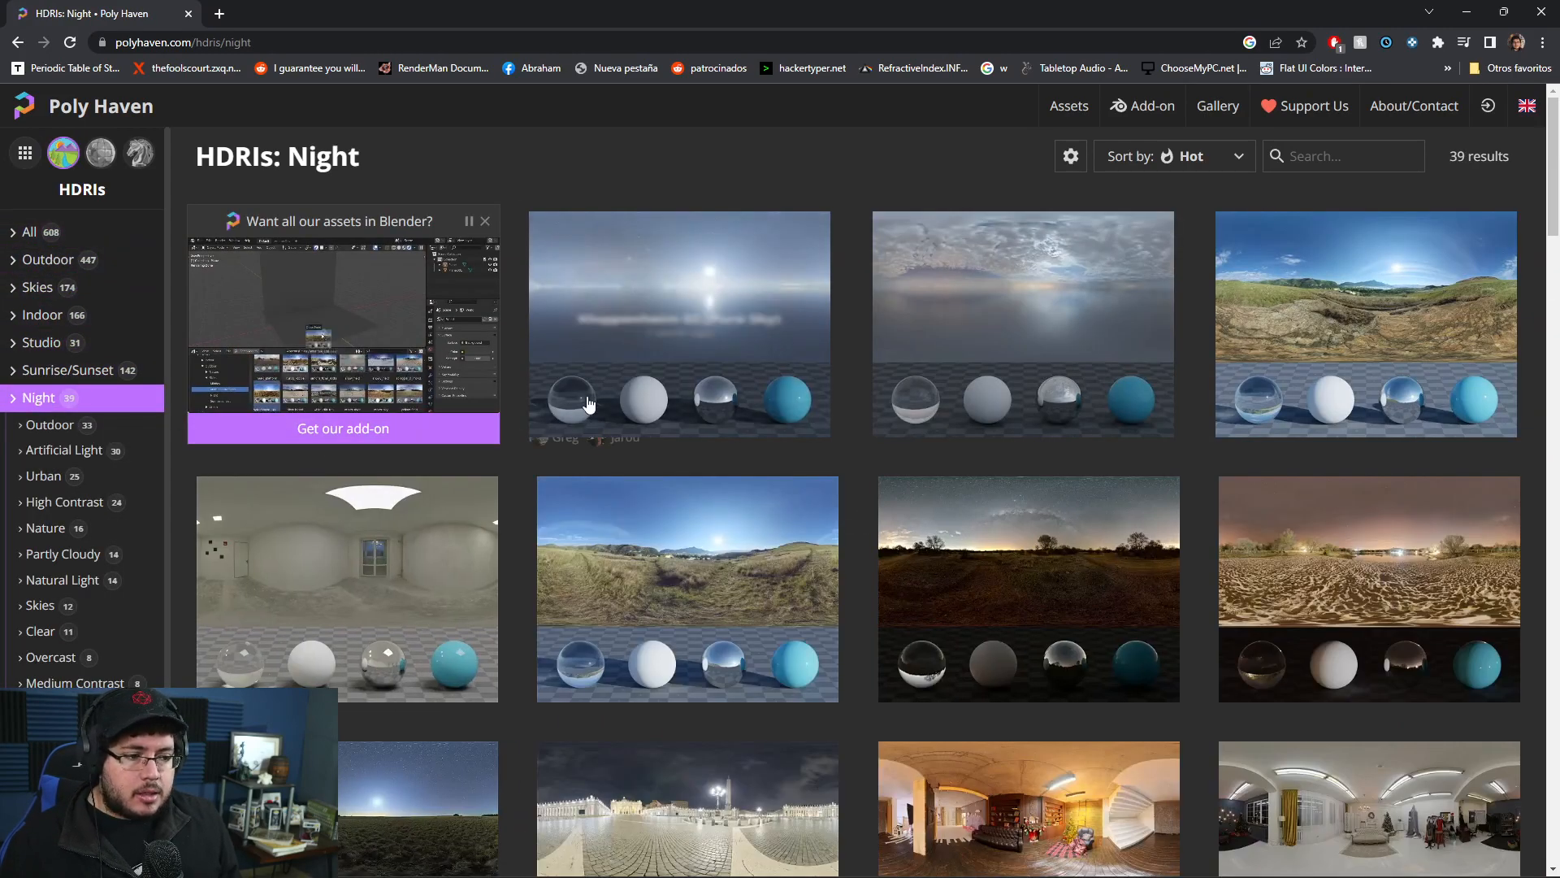
scroll(683, 427, down, 7)
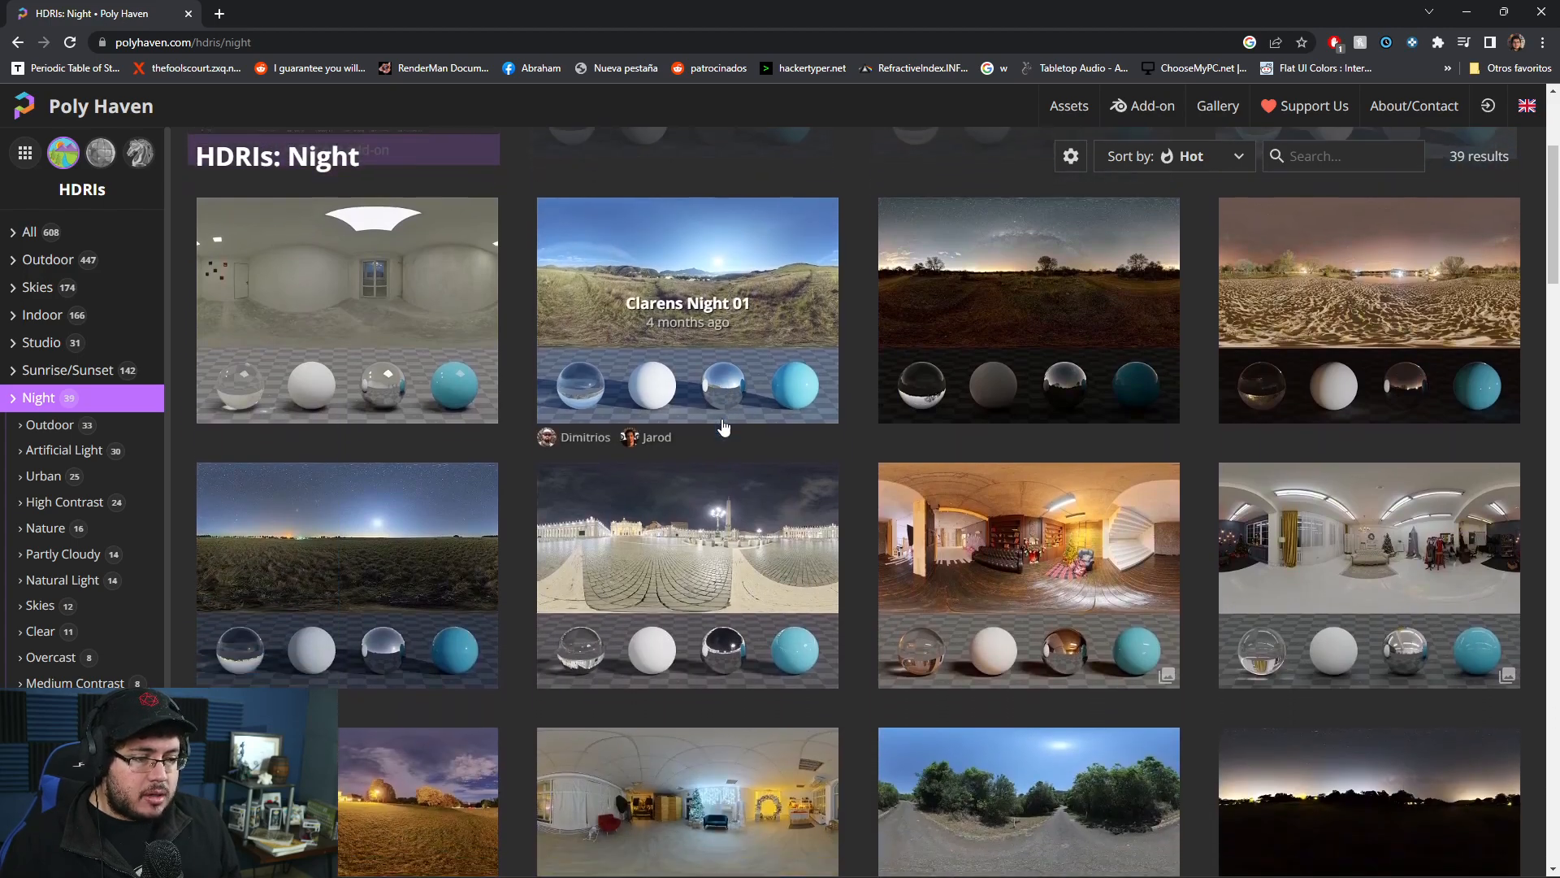
scroll(722, 416, down, 3)
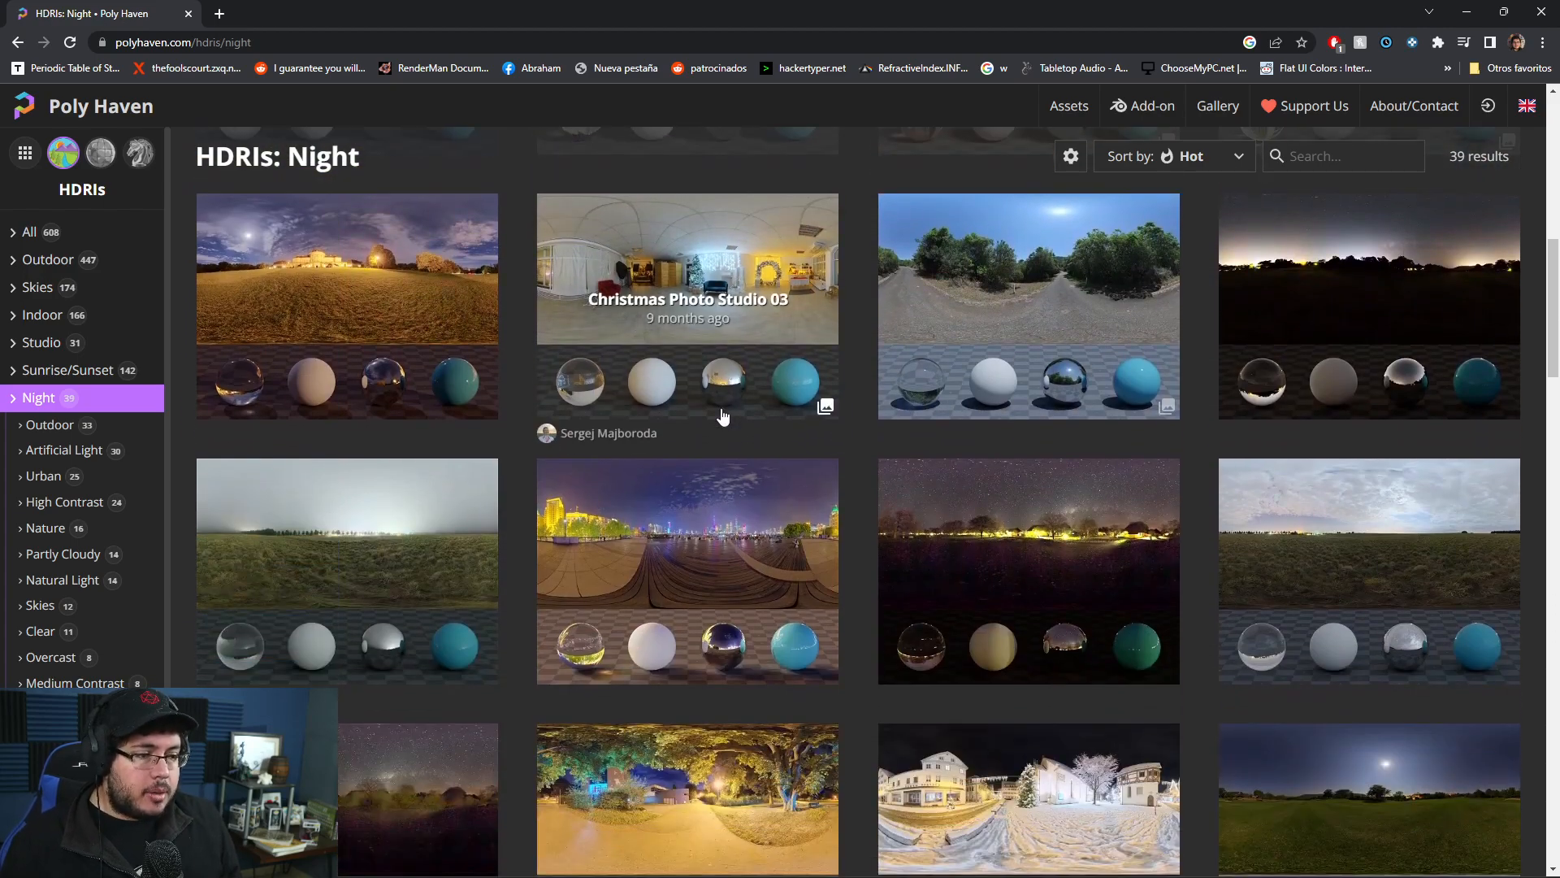
scroll(722, 416, down, 8)
scroll(721, 416, down, 5)
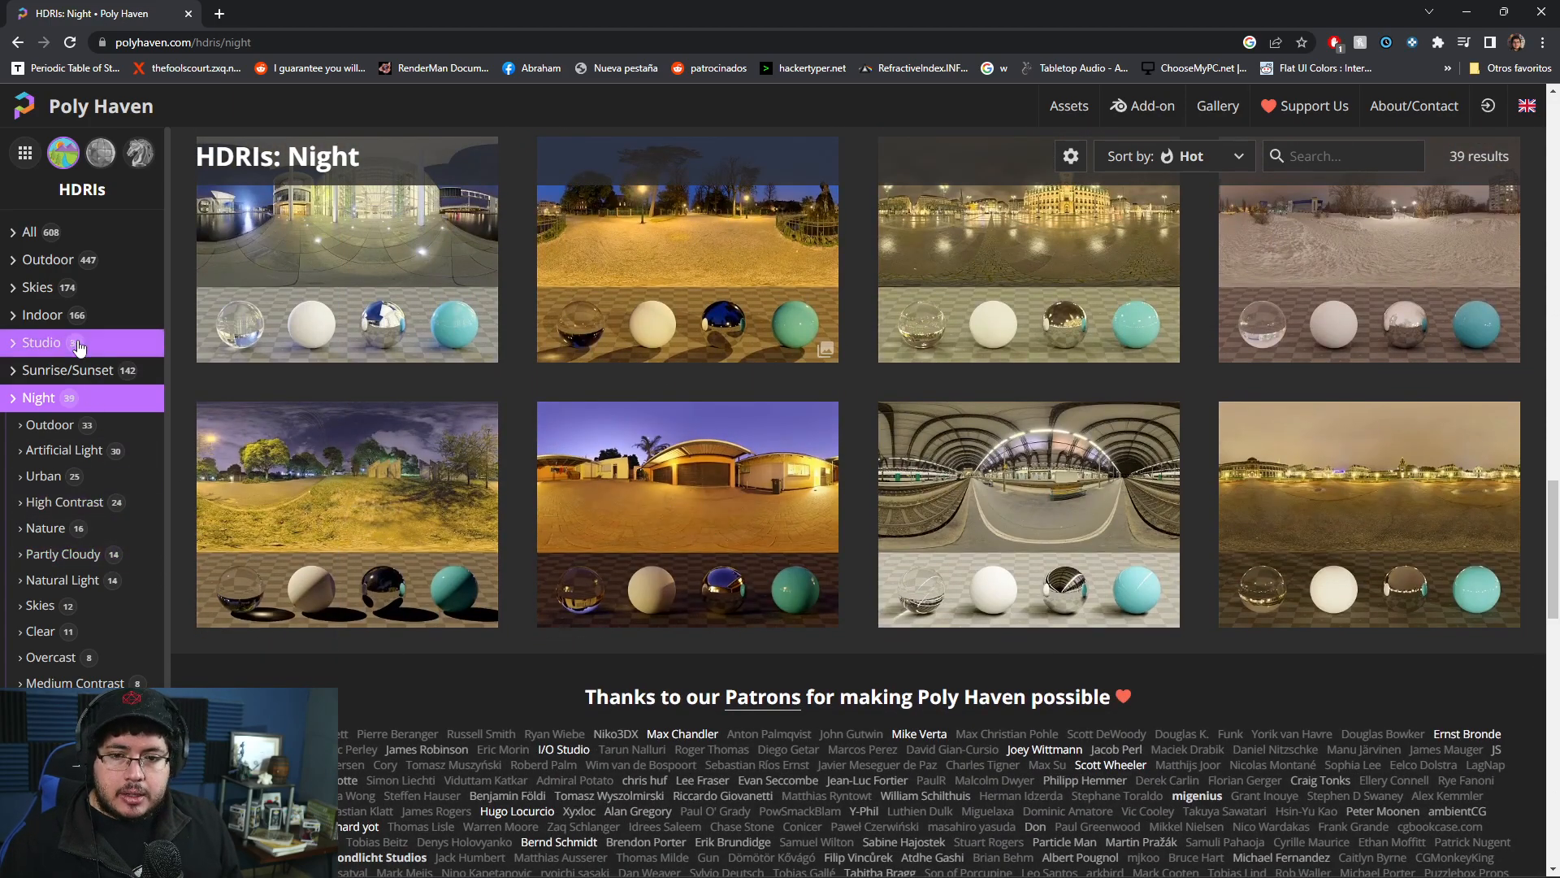
Browse the Outdoor HDRI category and filter it with the search term "city".
click(47, 260)
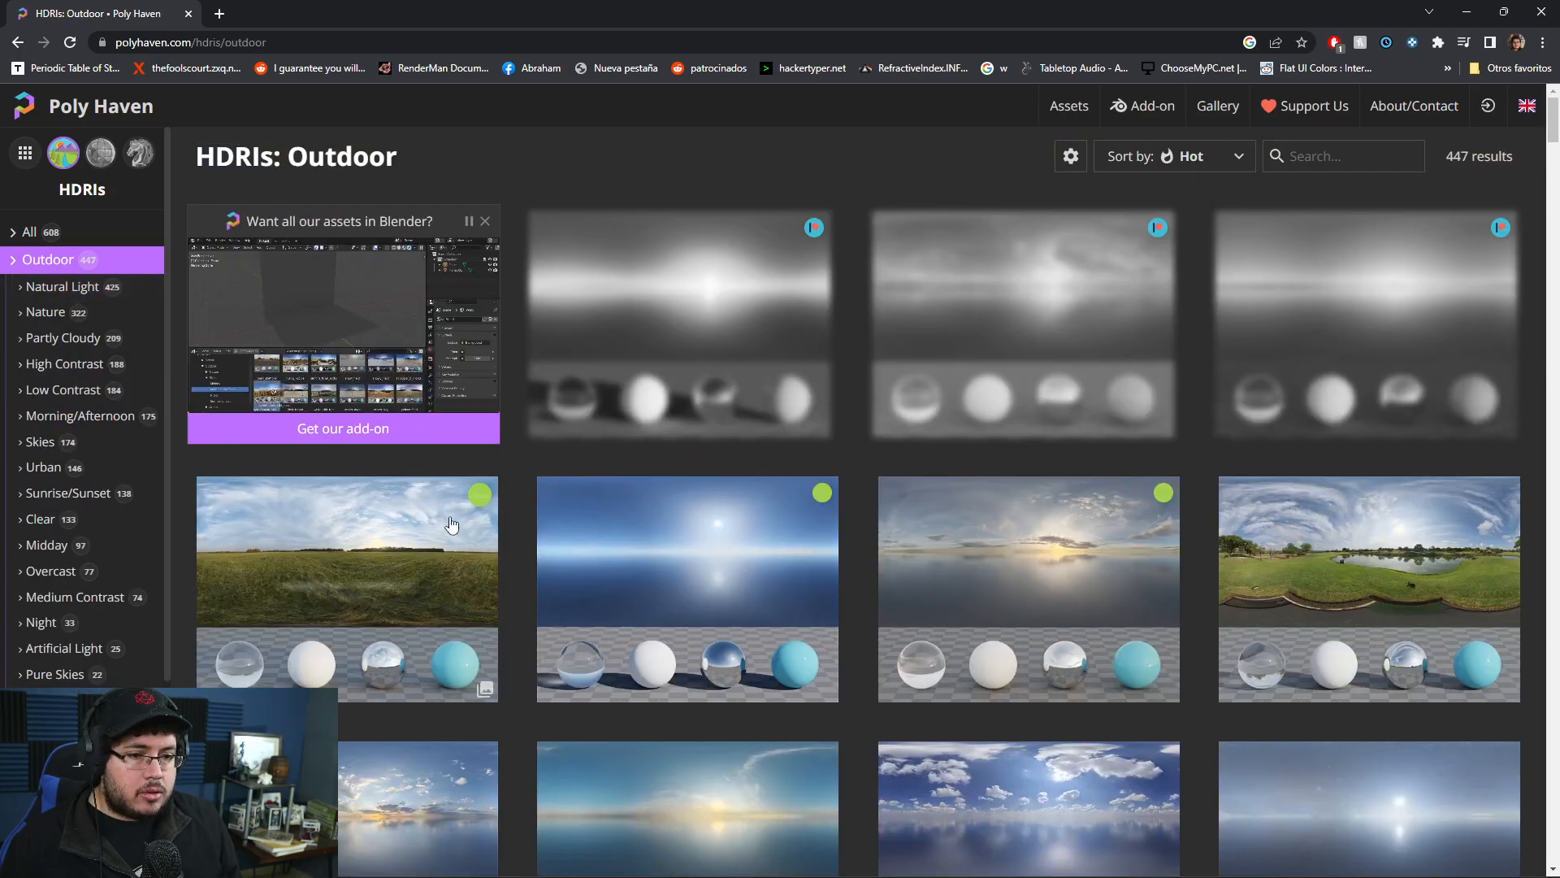
scroll(475, 540, down, 3)
scroll(475, 541, down, 20)
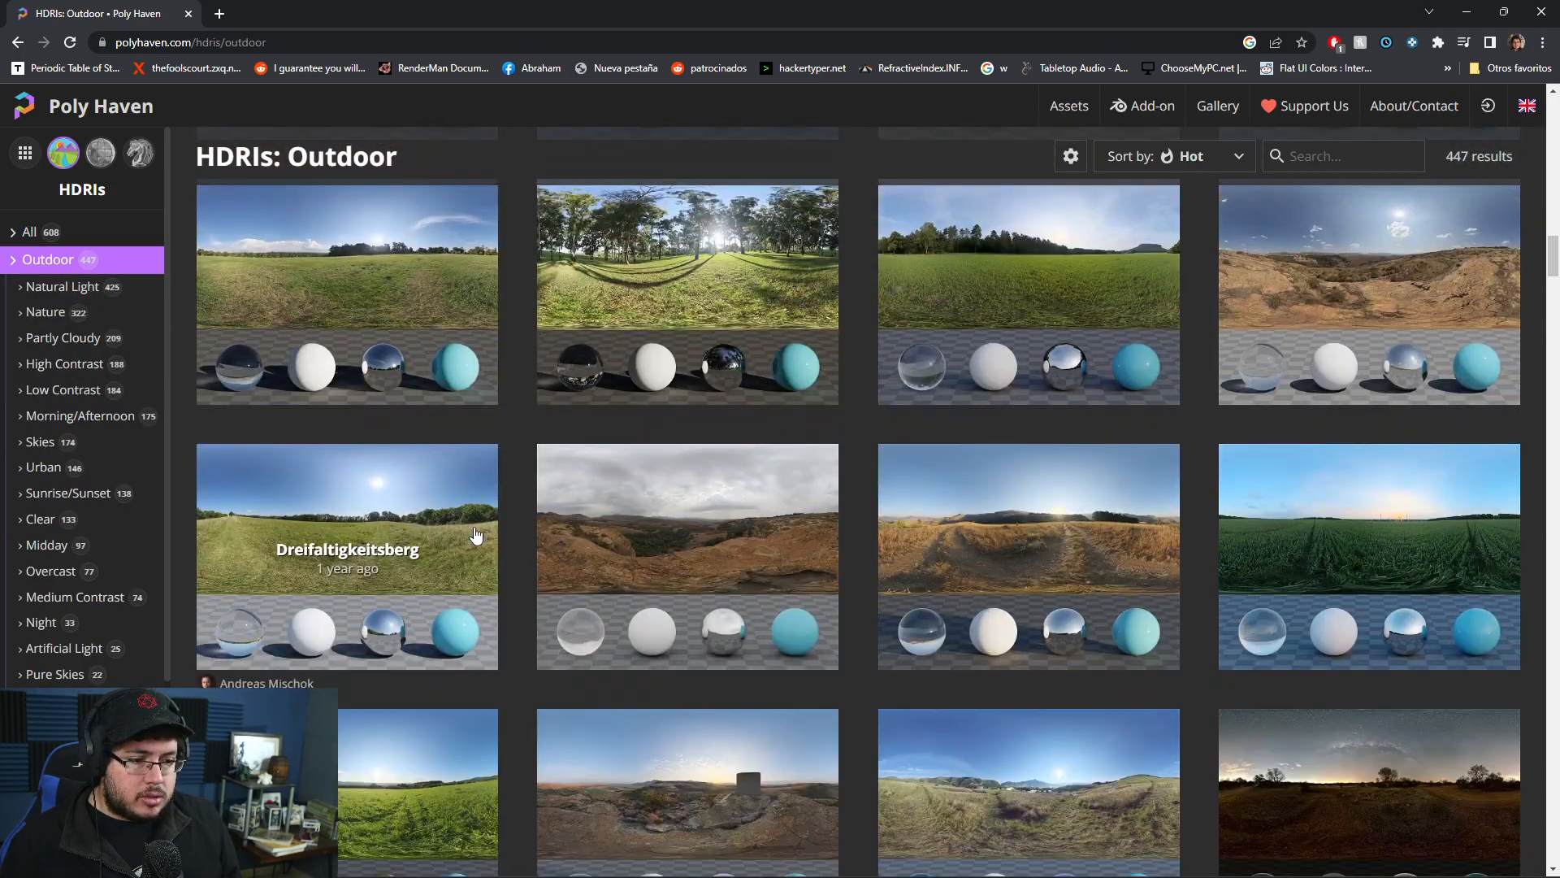
scroll(530, 288, down, 15)
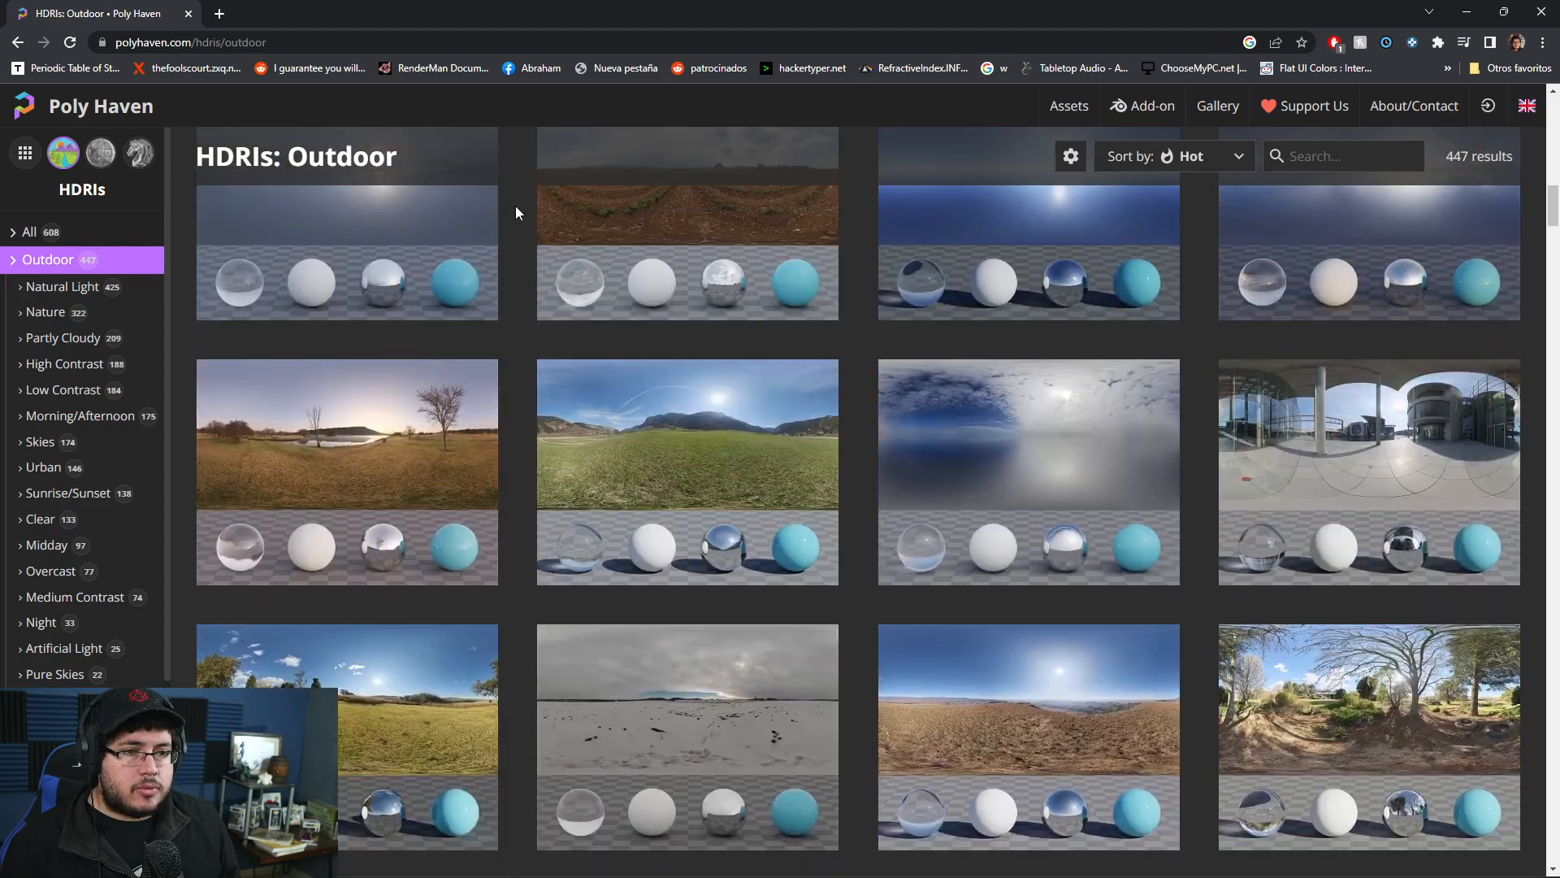
scroll(440, 200, up, 10)
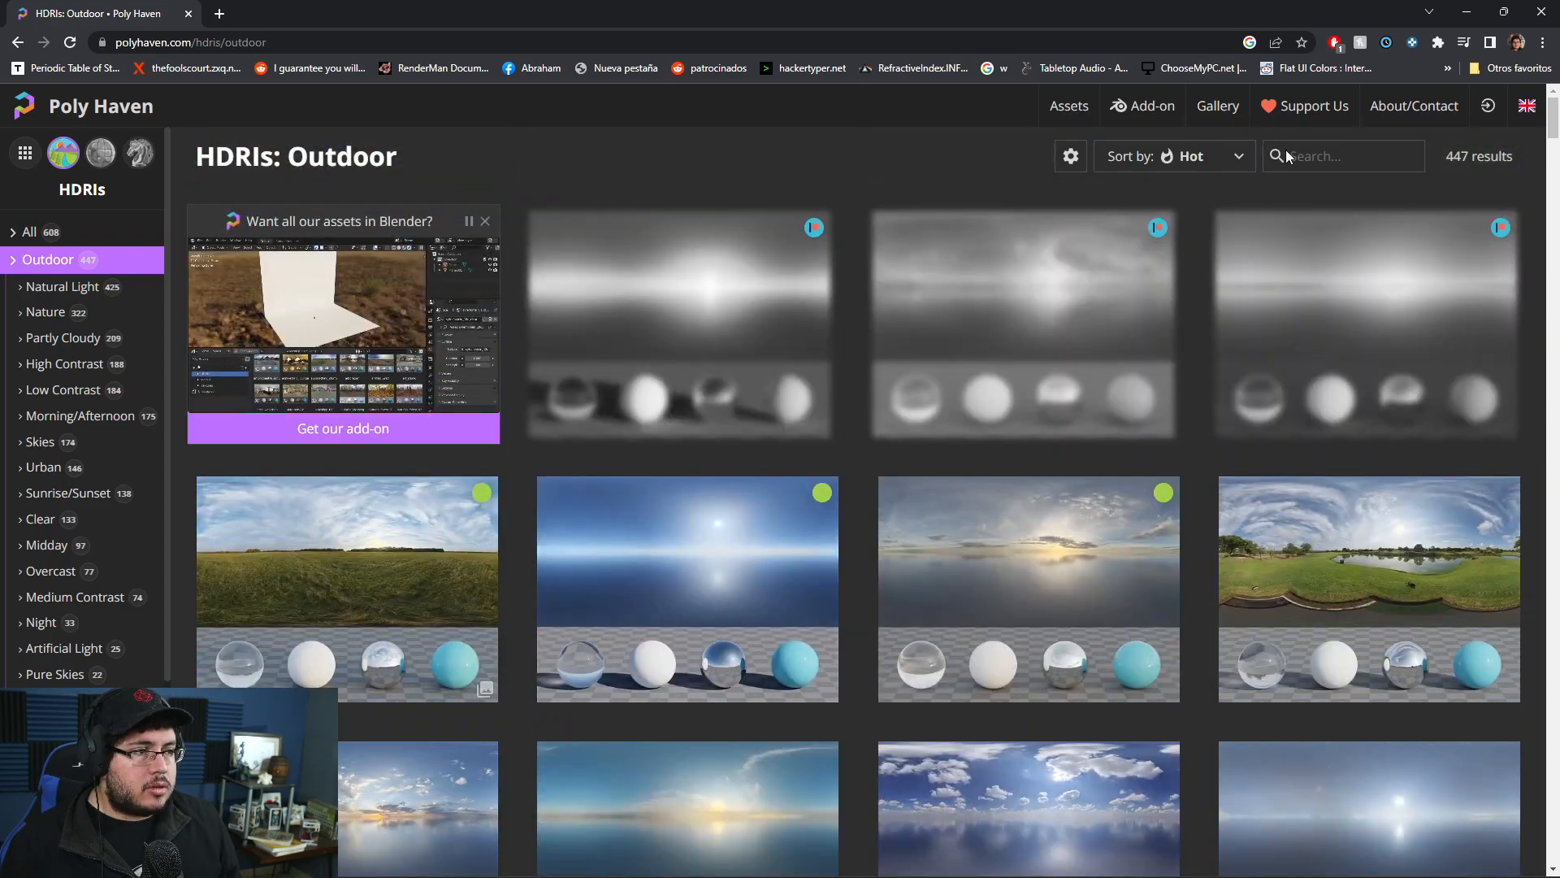
text(city)
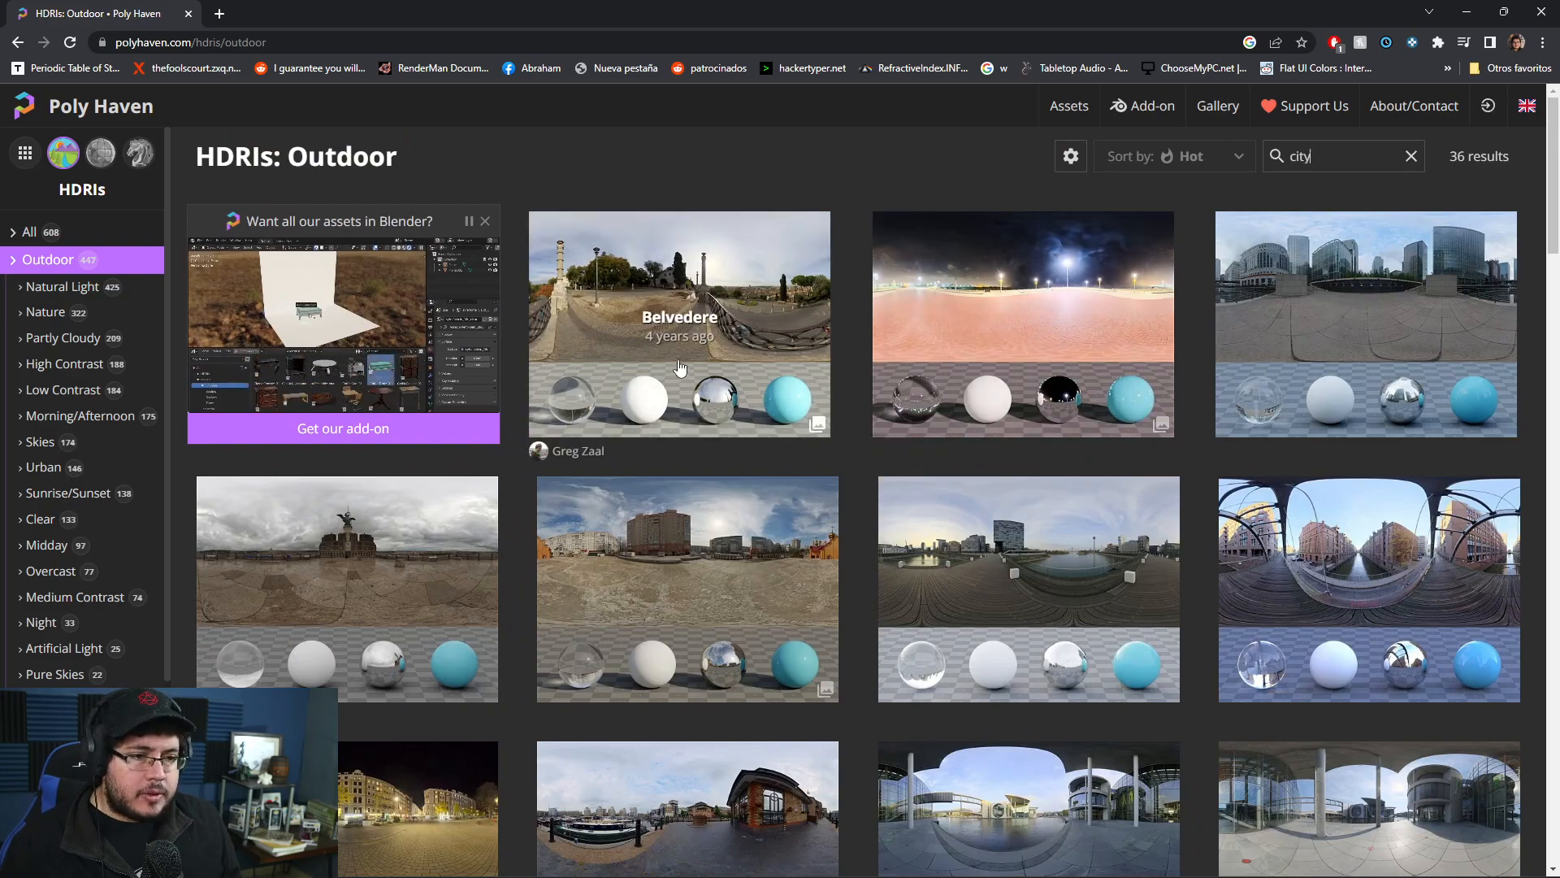
scroll(681, 368, down, 2)
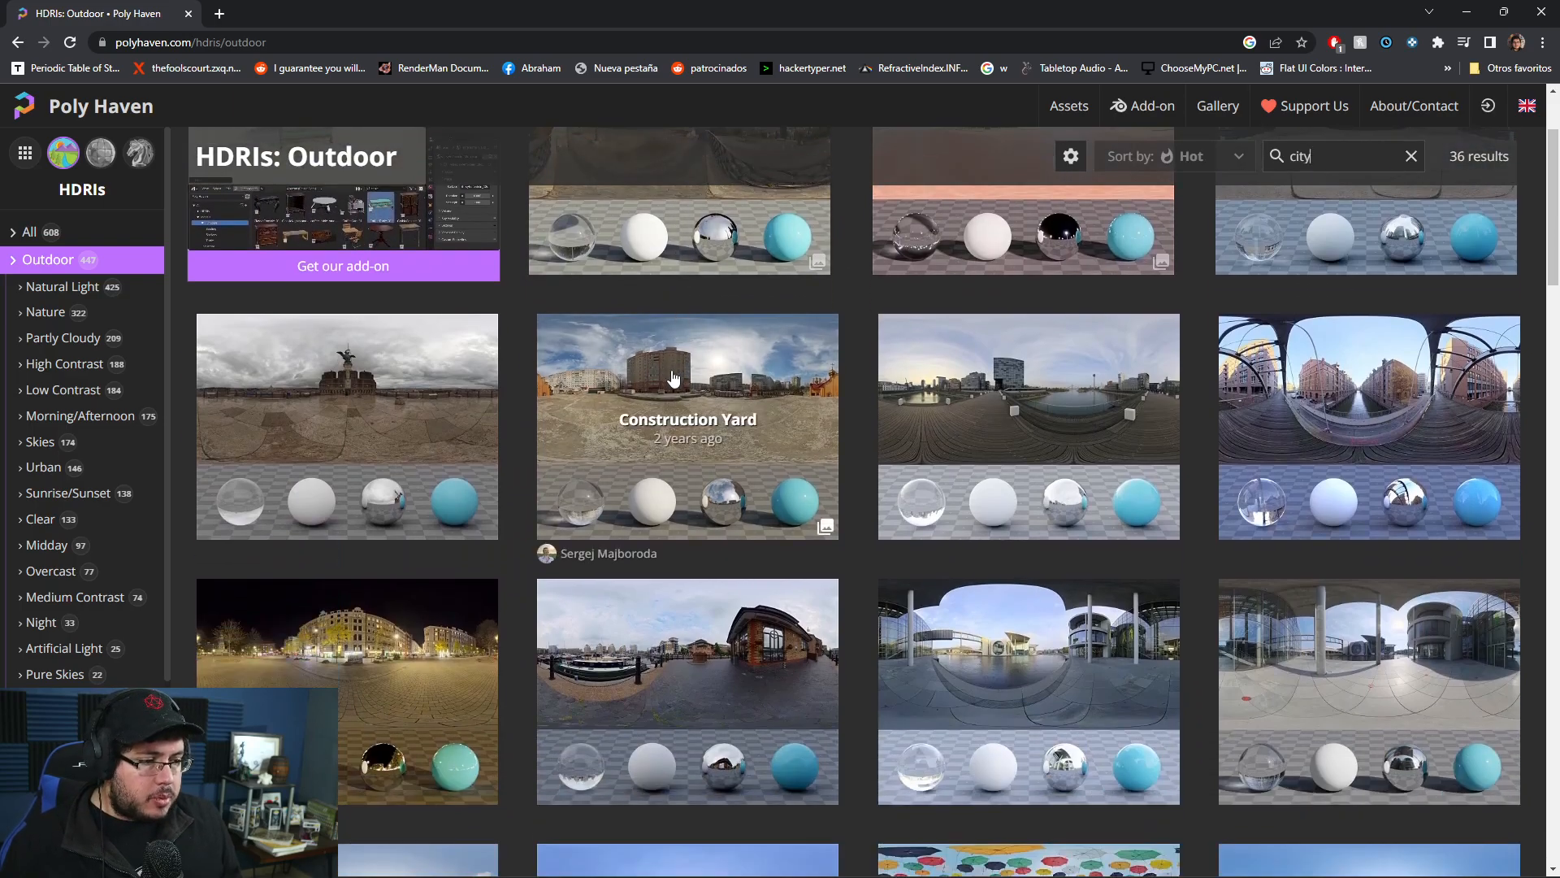
Check the JapanSub.jpg reference photo and look through the city HDRIs for one that suits its night lighting.
key(alt+Tab)
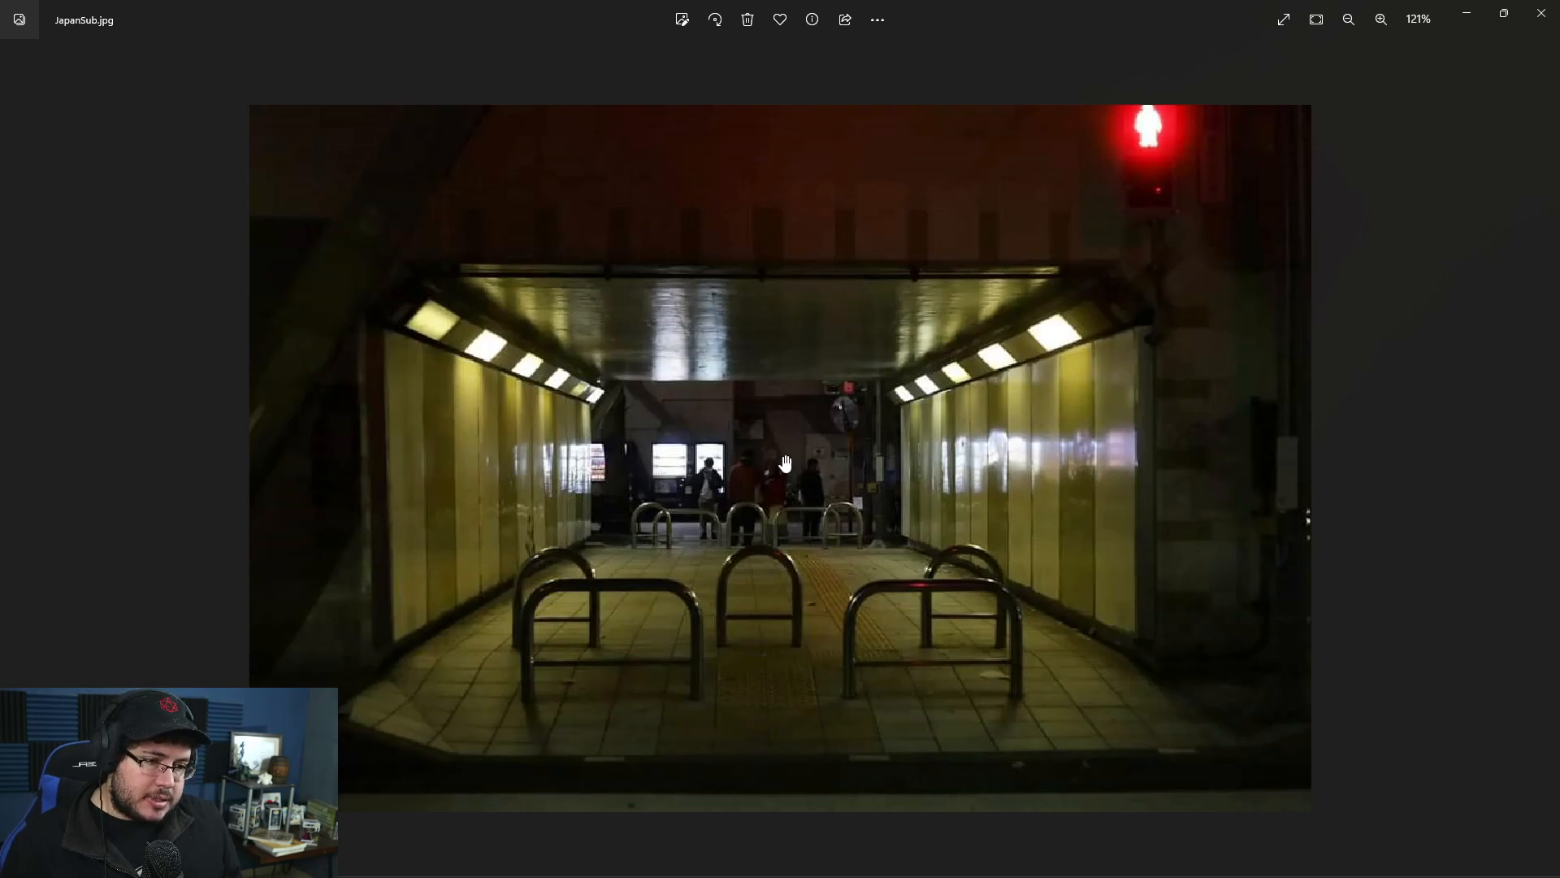
key(alt+Tab)
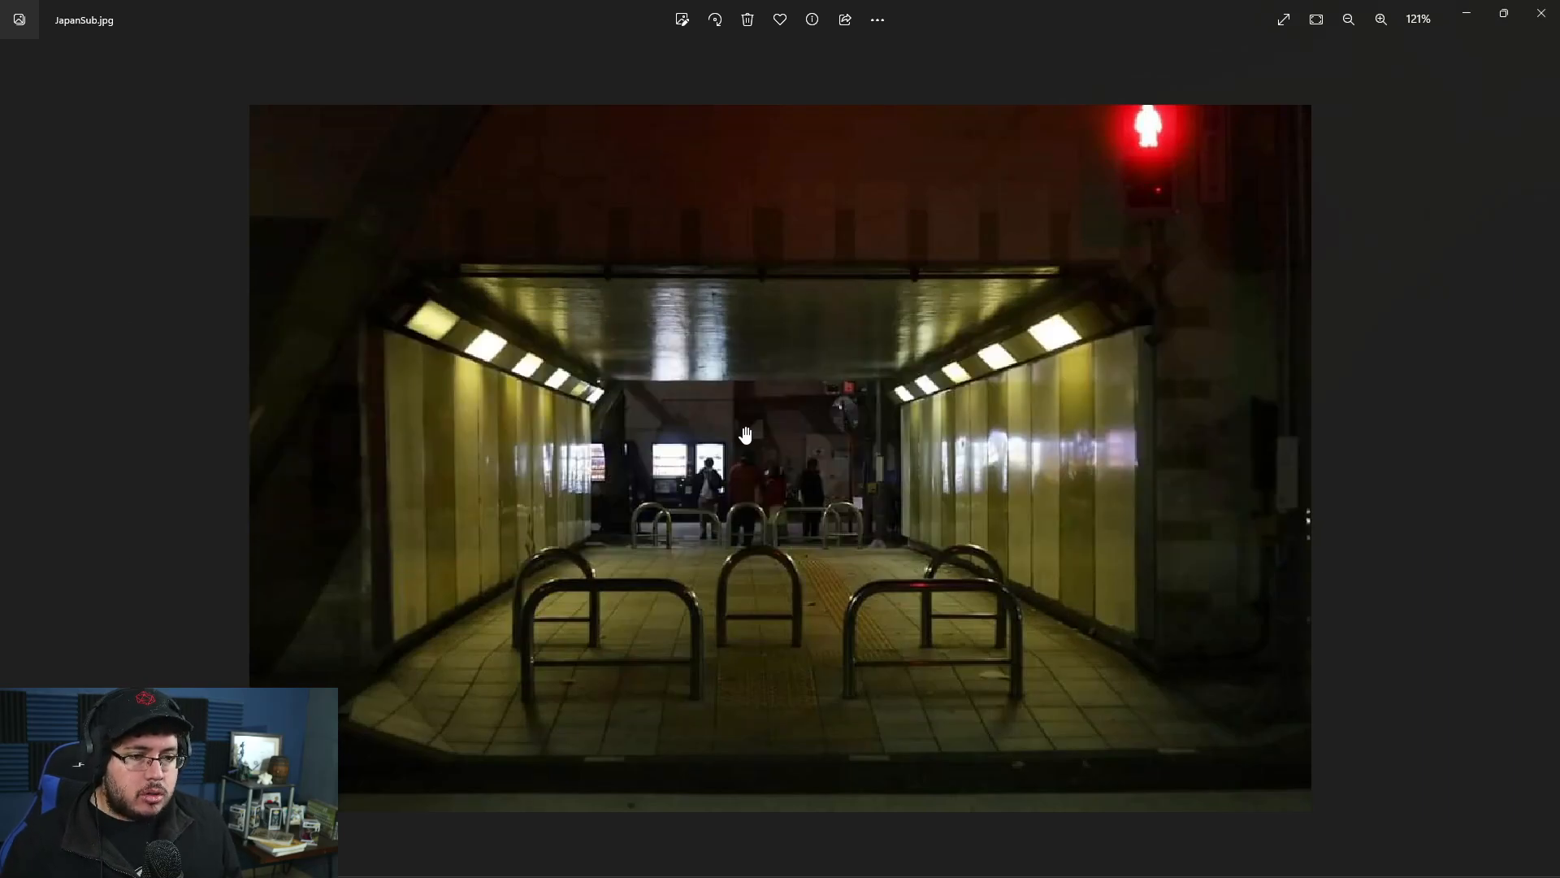
key(alt+Tab)
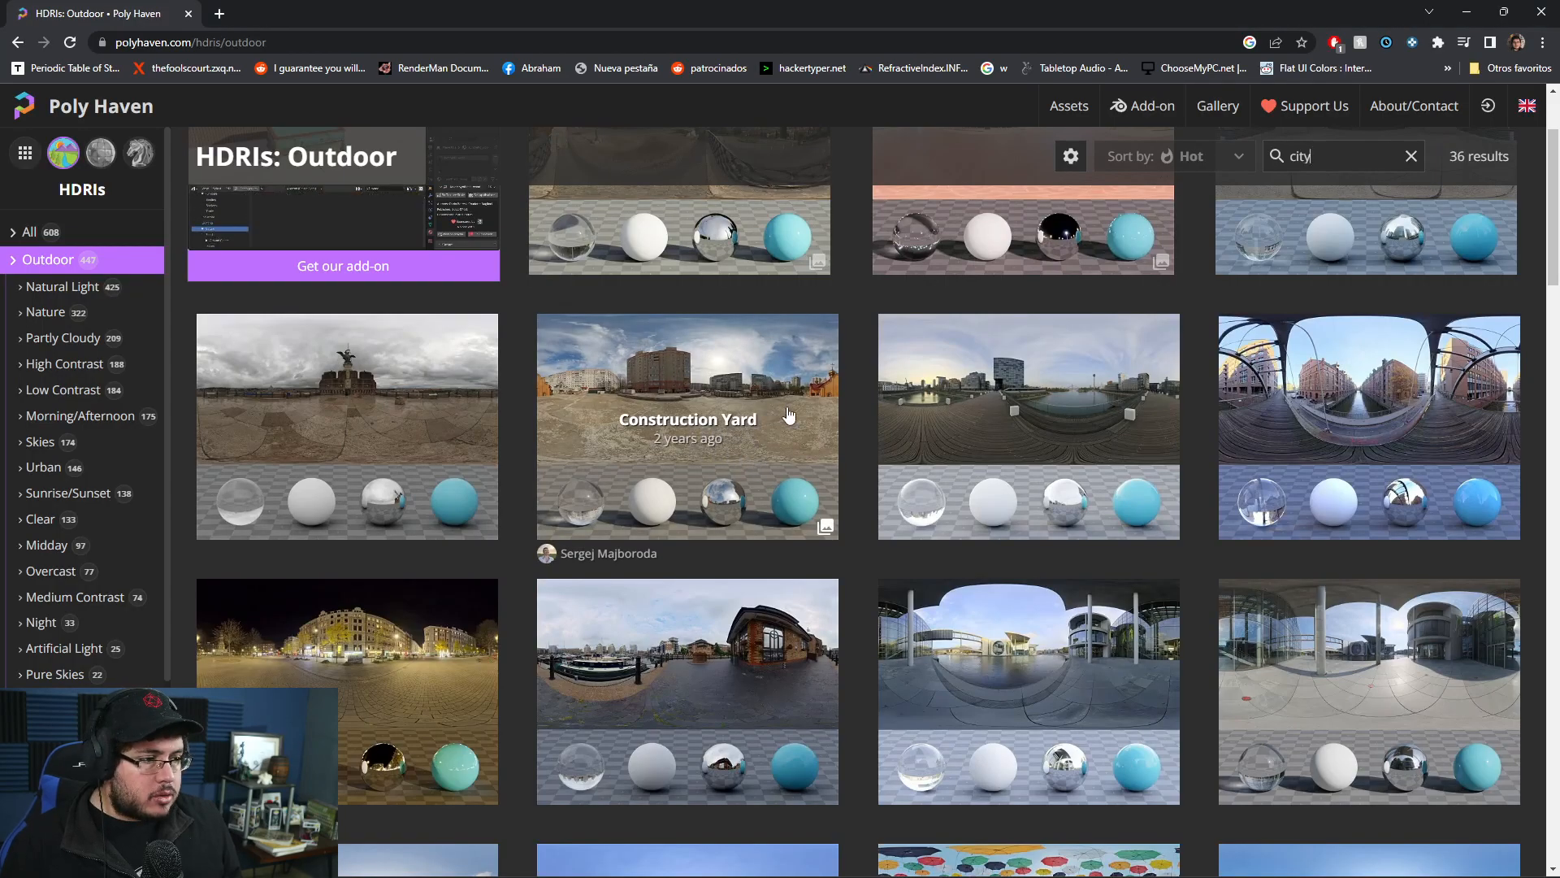
scroll(787, 413, down, 2)
scroll(787, 413, down, 2)
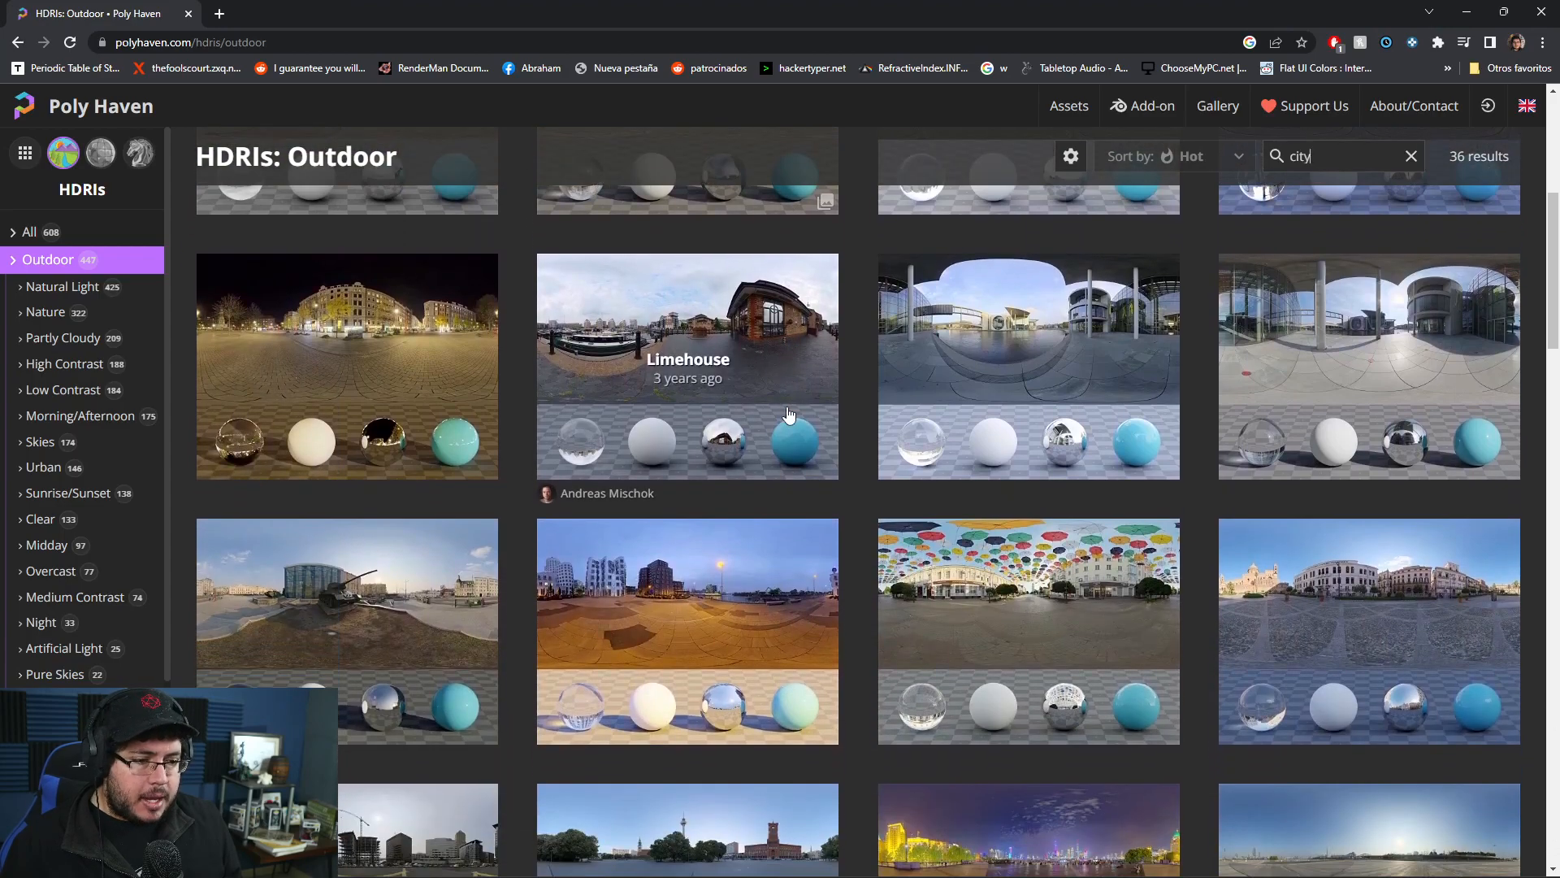
scroll(787, 413, down, 3)
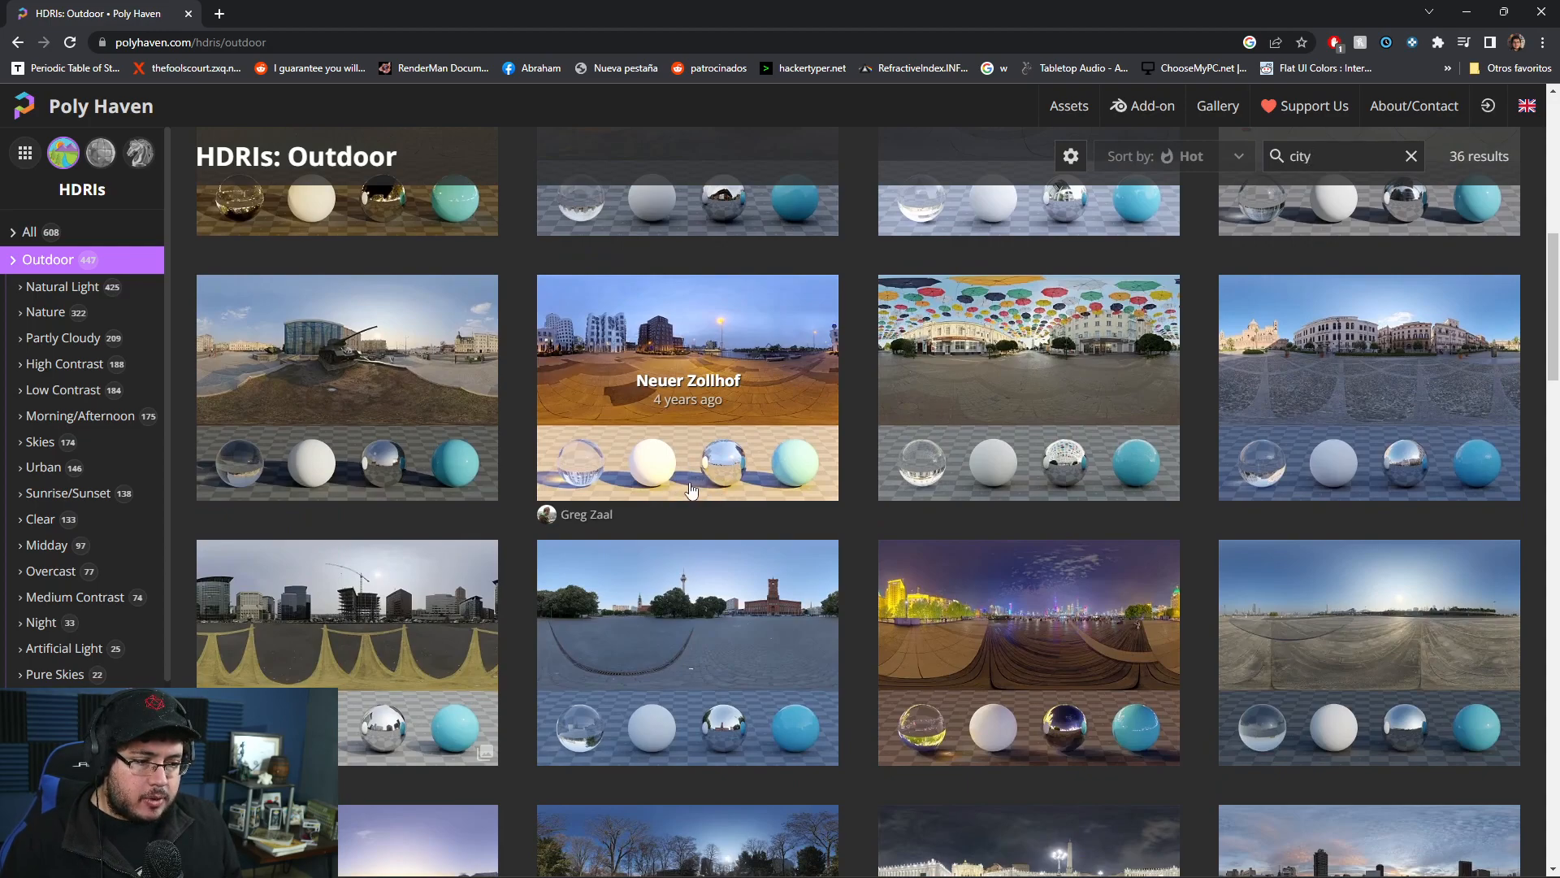
scroll(707, 476, down, 3)
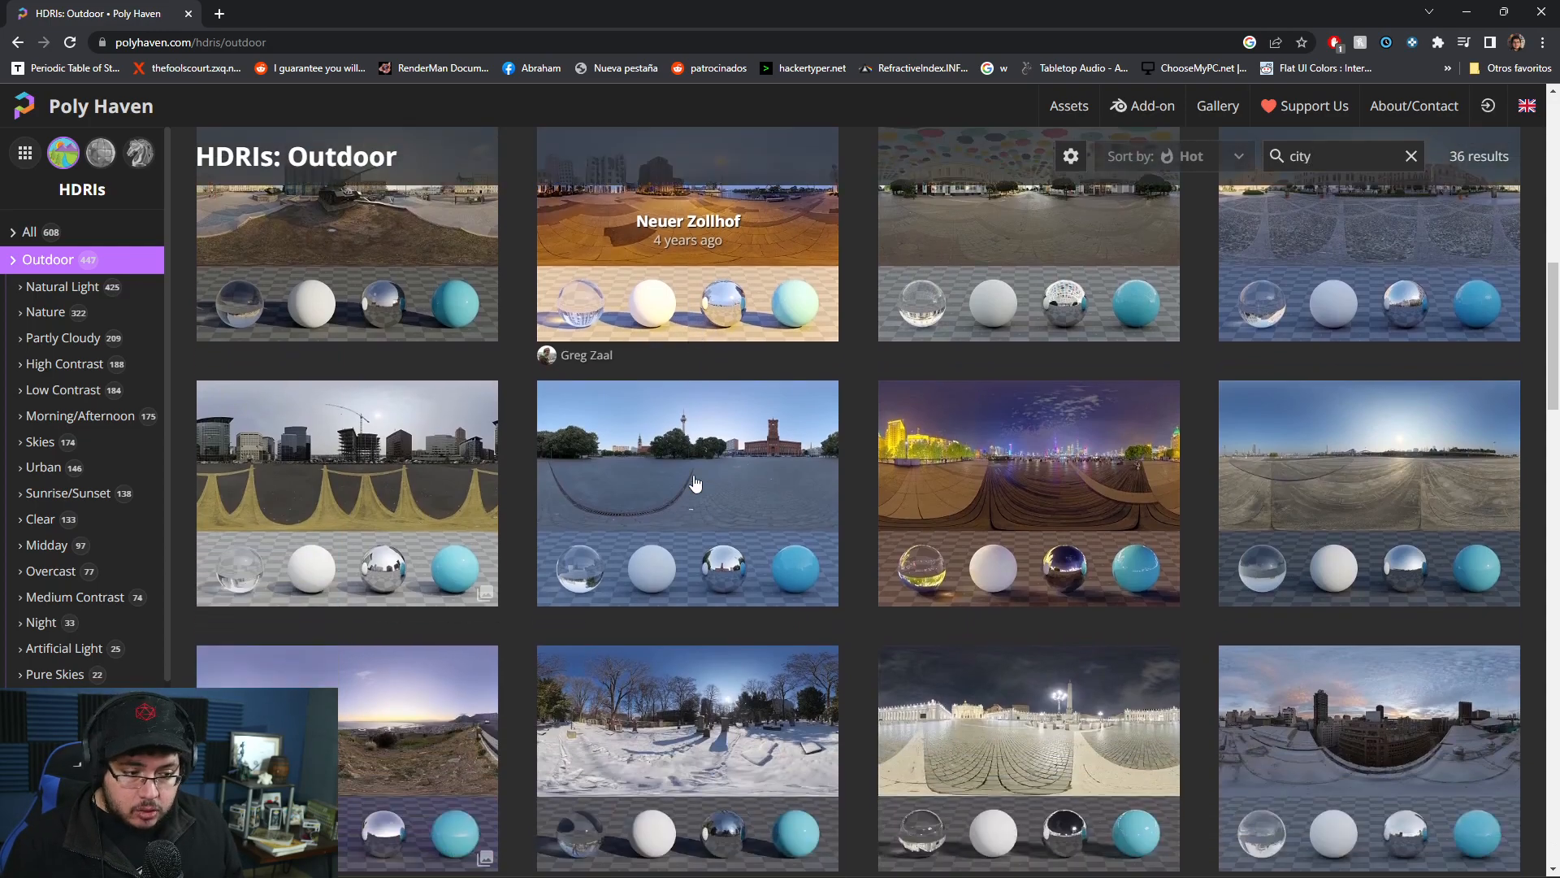
scroll(695, 483, down, 10)
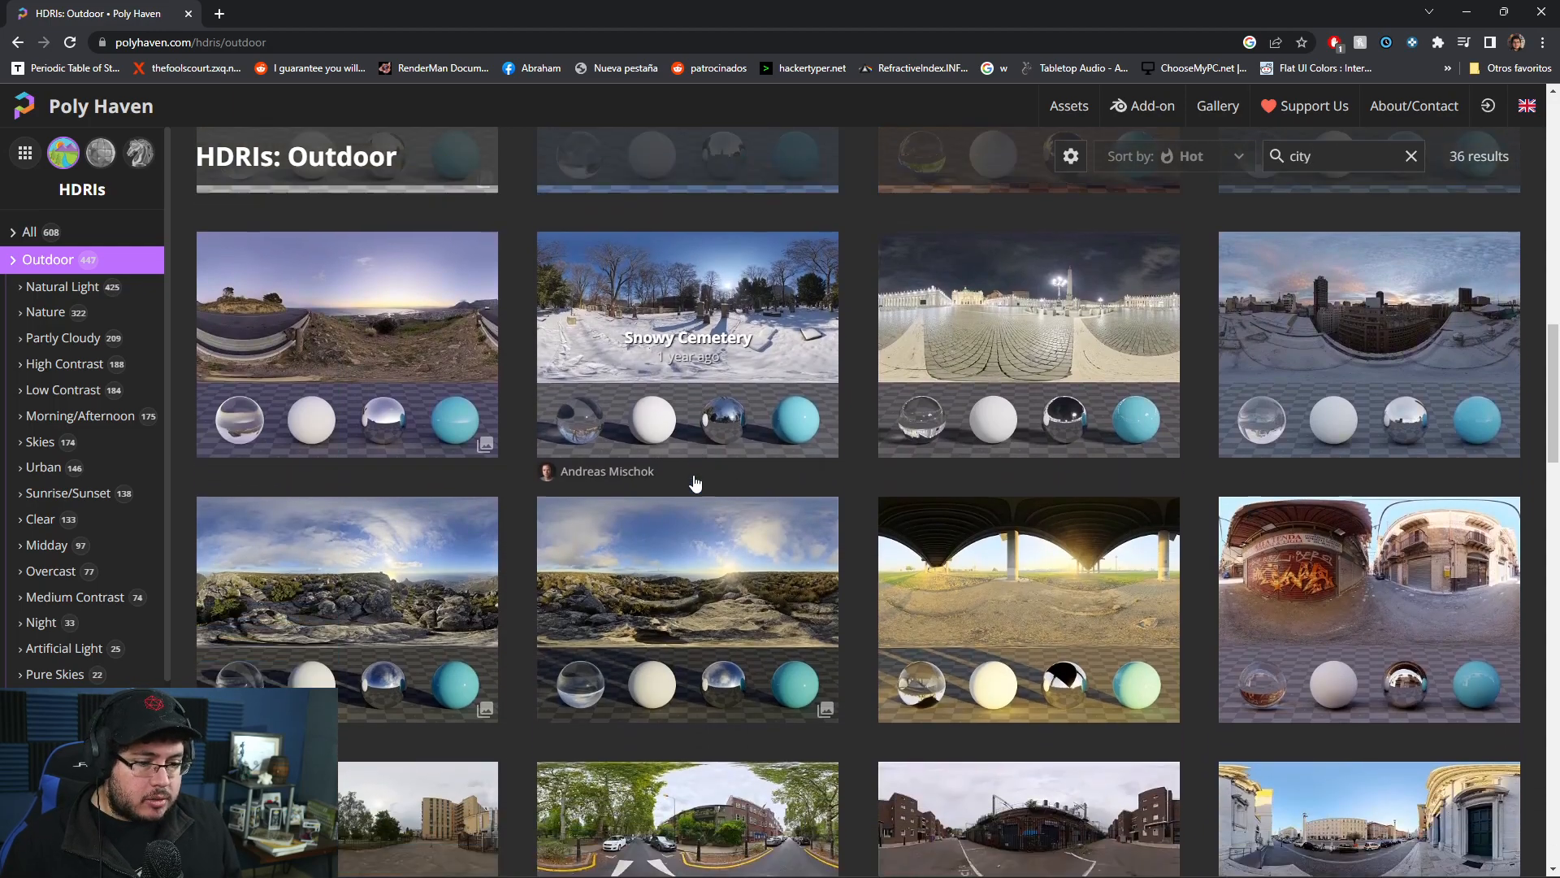
scroll(696, 483, down, 3)
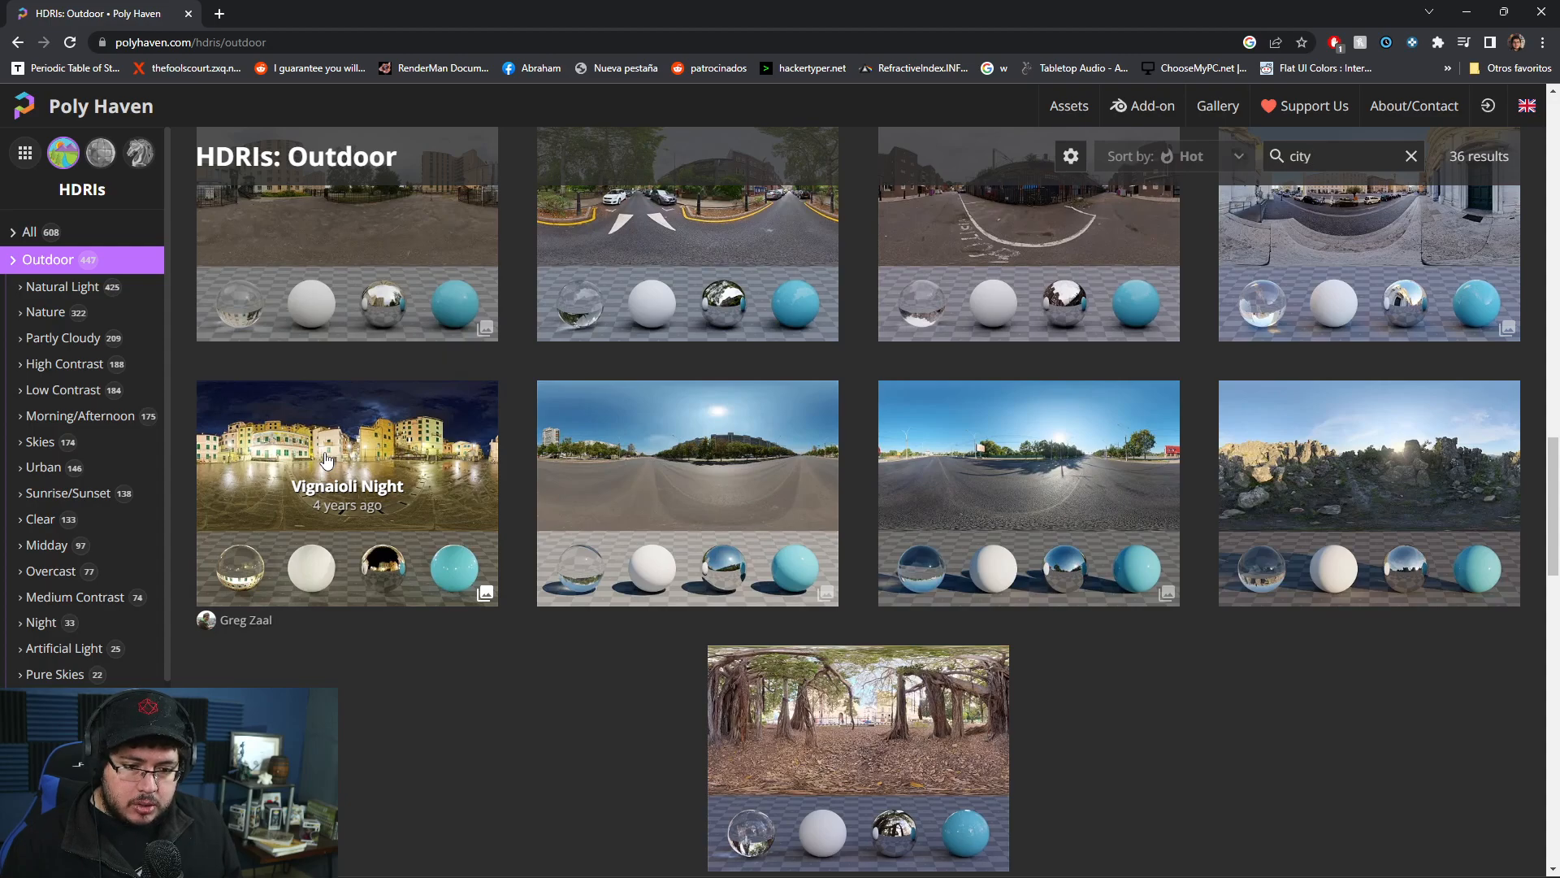
Open the Shanghai Bund HDRI and download it in 4K EXR format.
scroll(773, 480, up, 10)
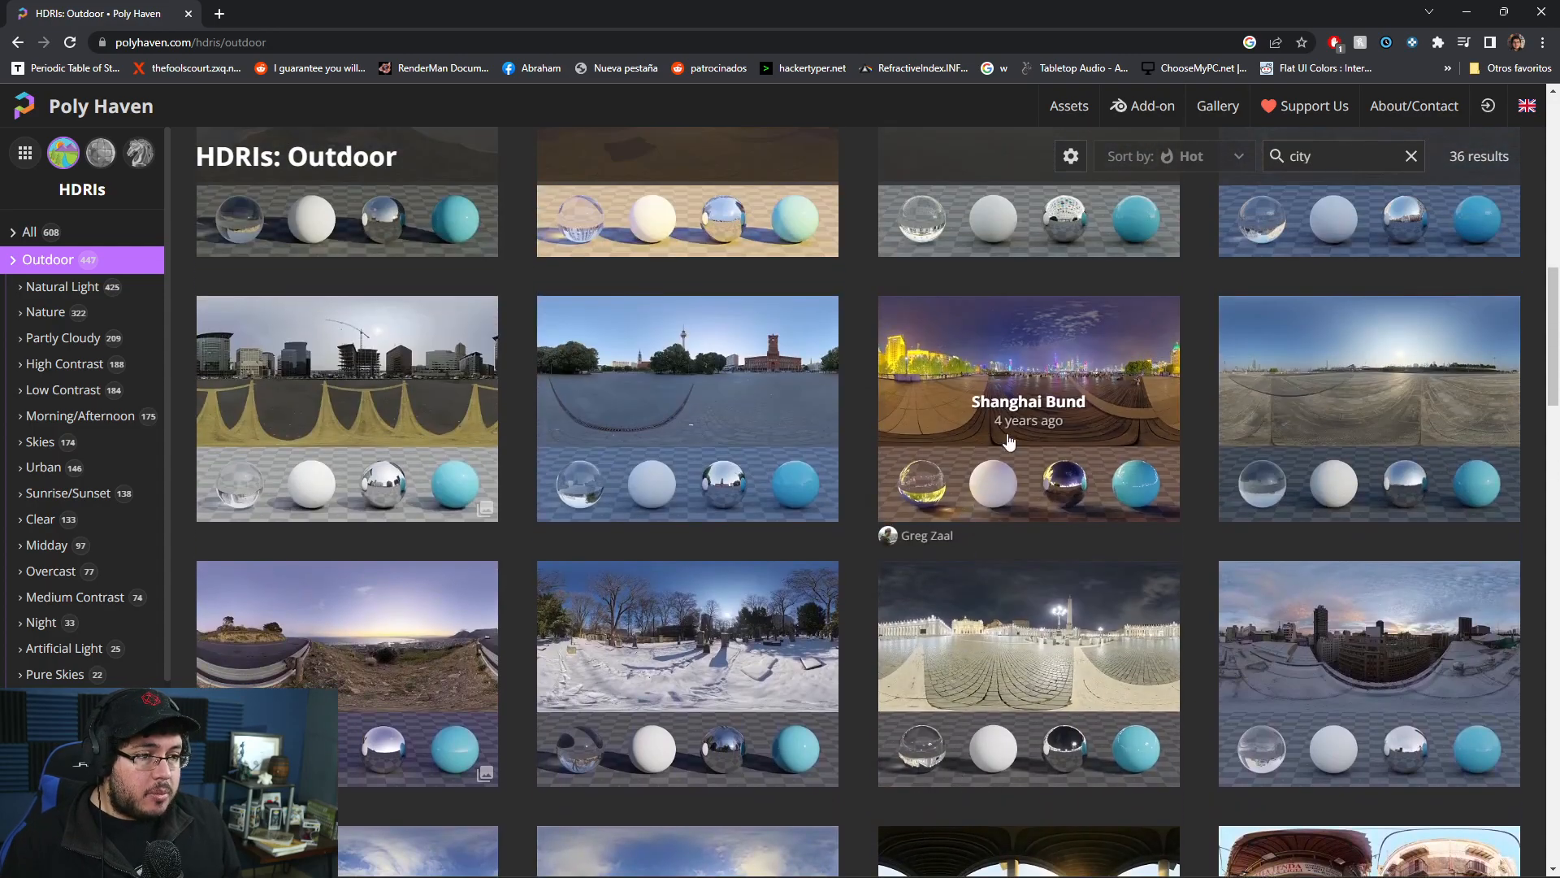
click(1008, 440)
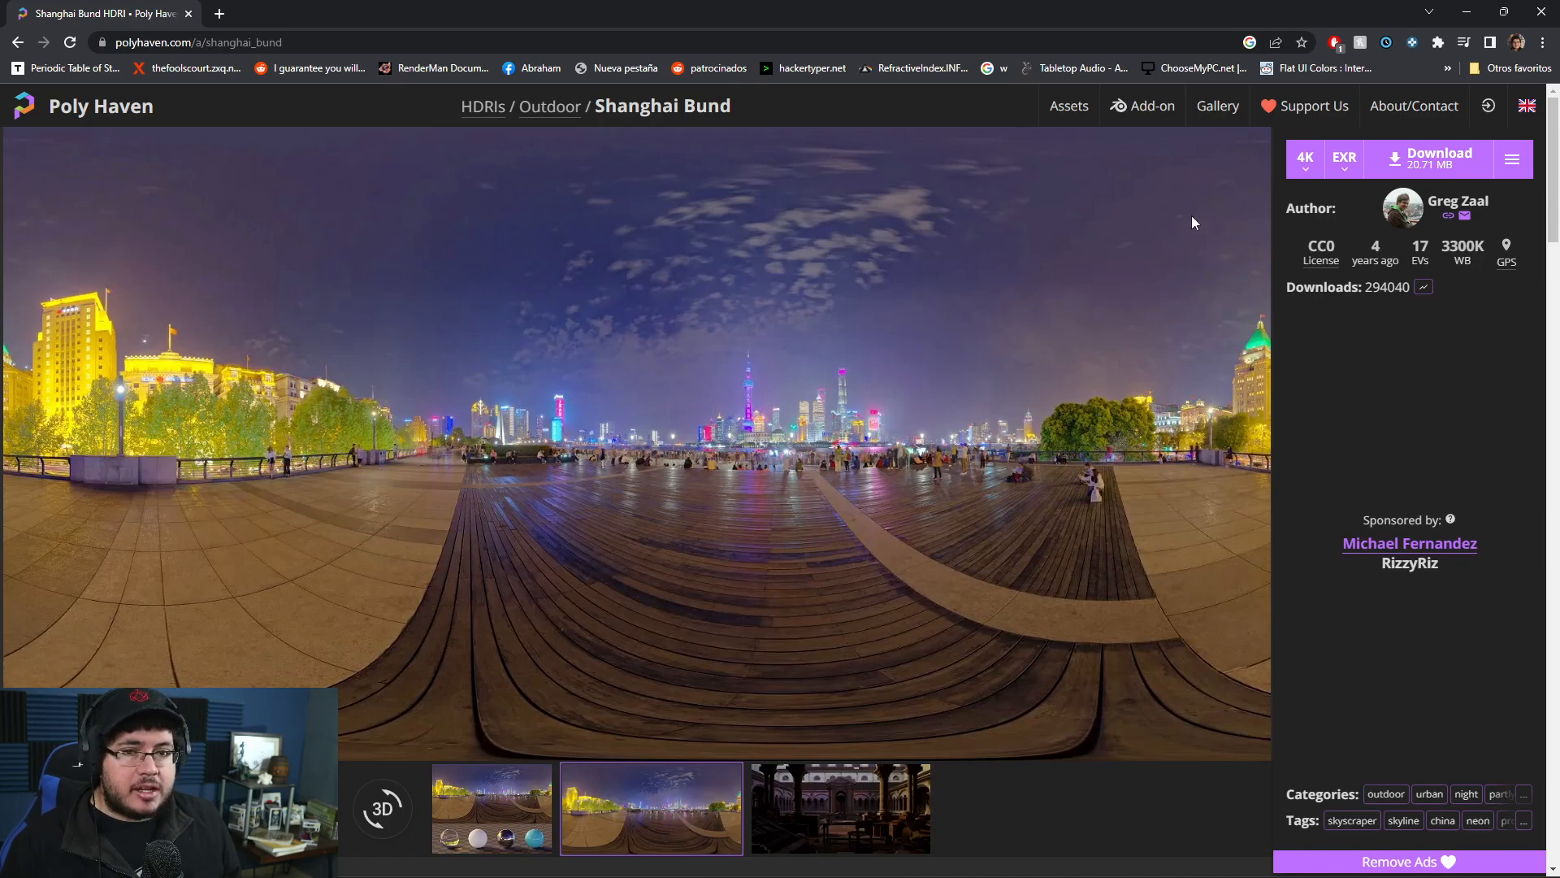
click(1419, 159)
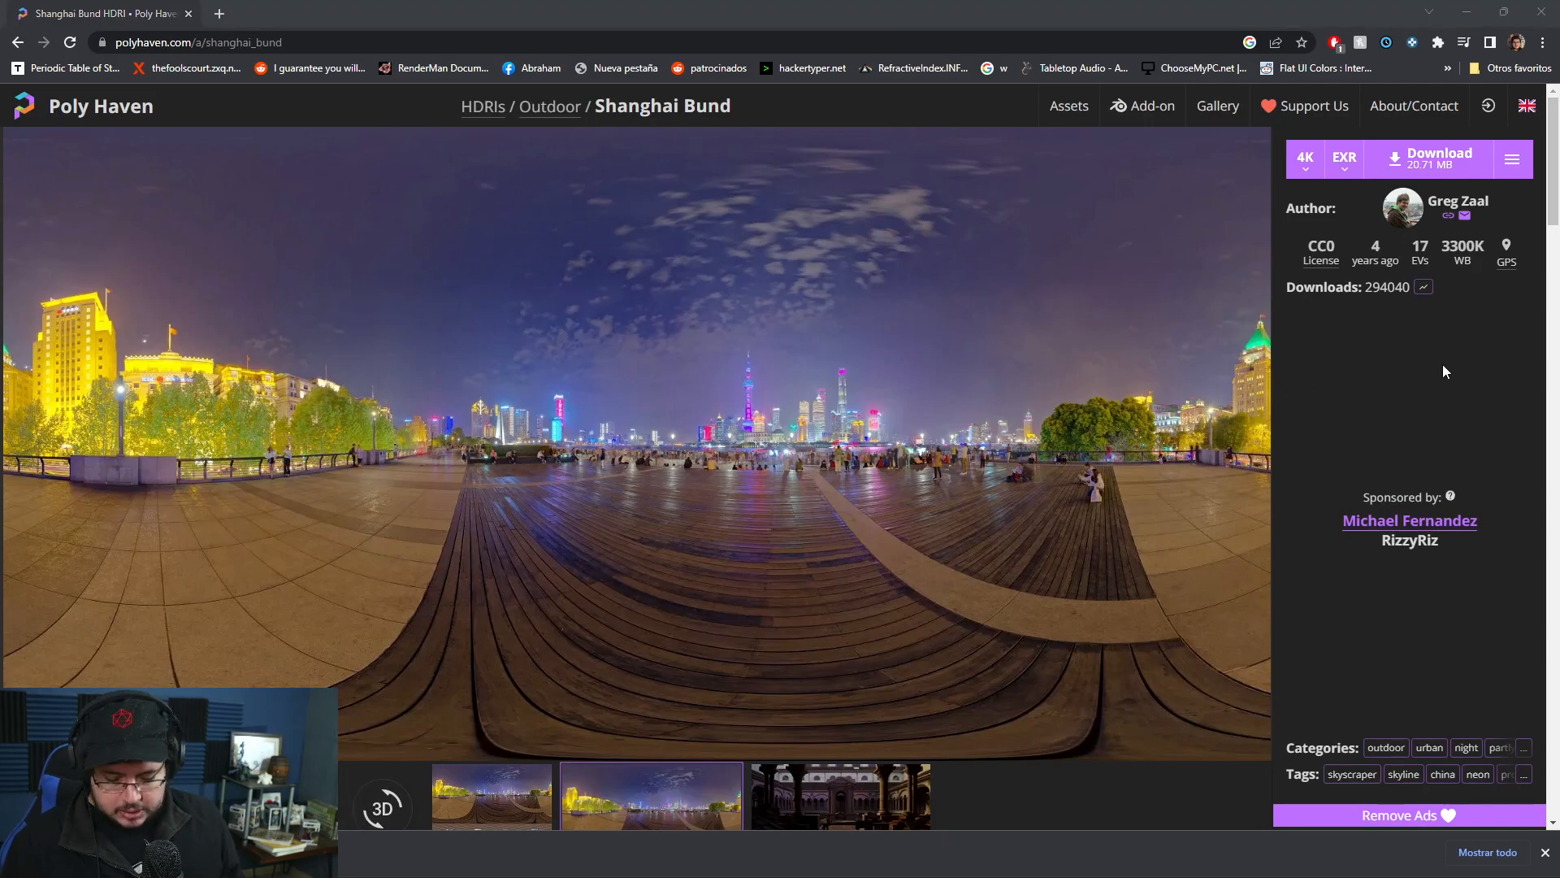
Switch to File Explorer and paste the downloaded HDRI into the NT_LIVE project's sourceimages folder.
key(super)
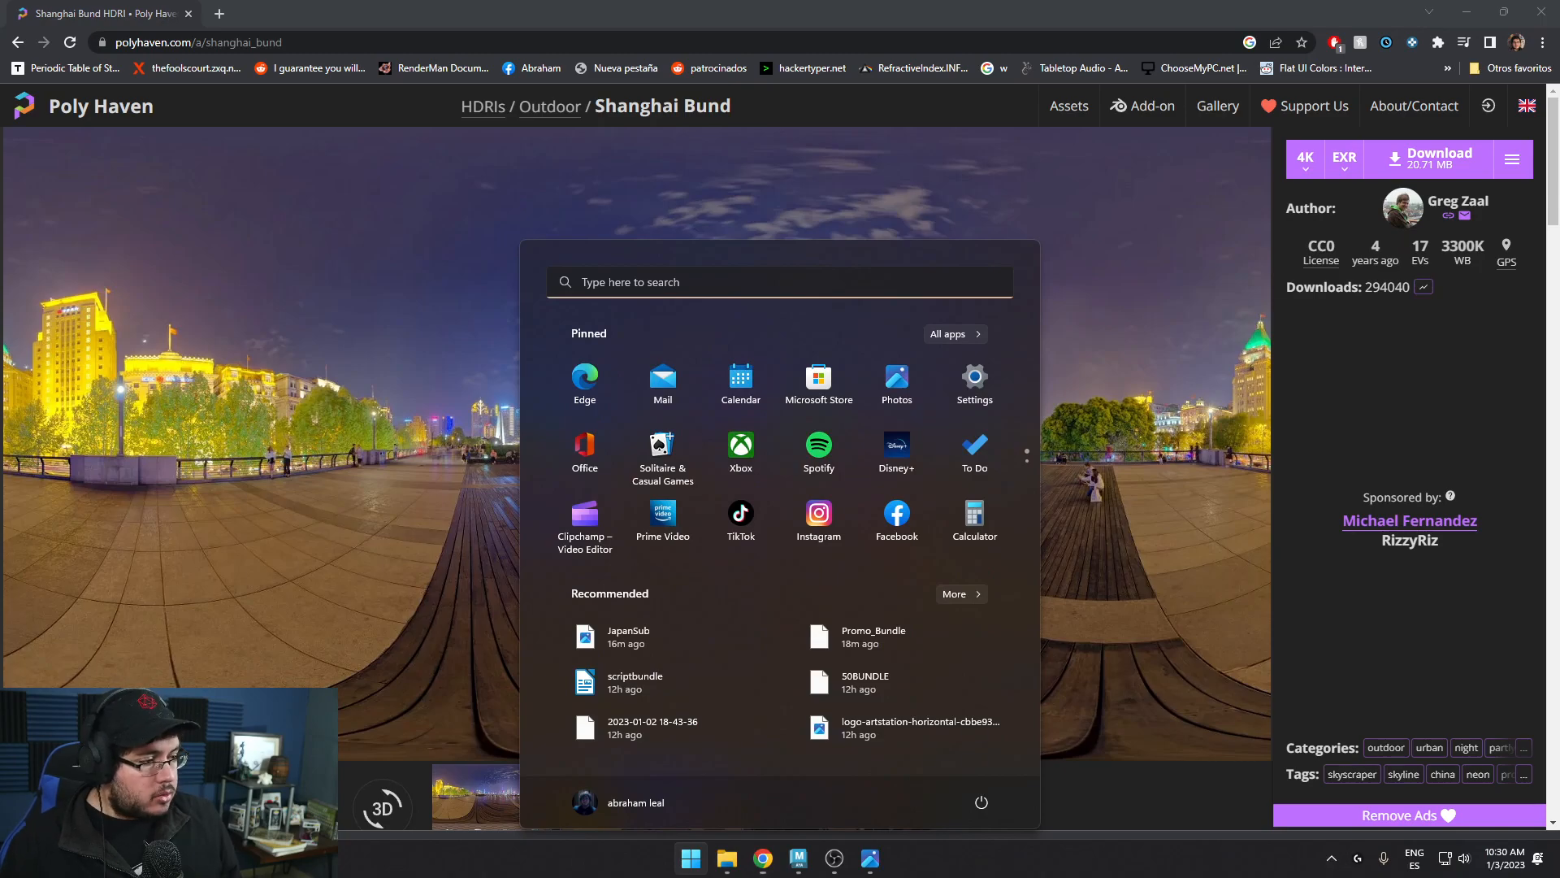
key(super)
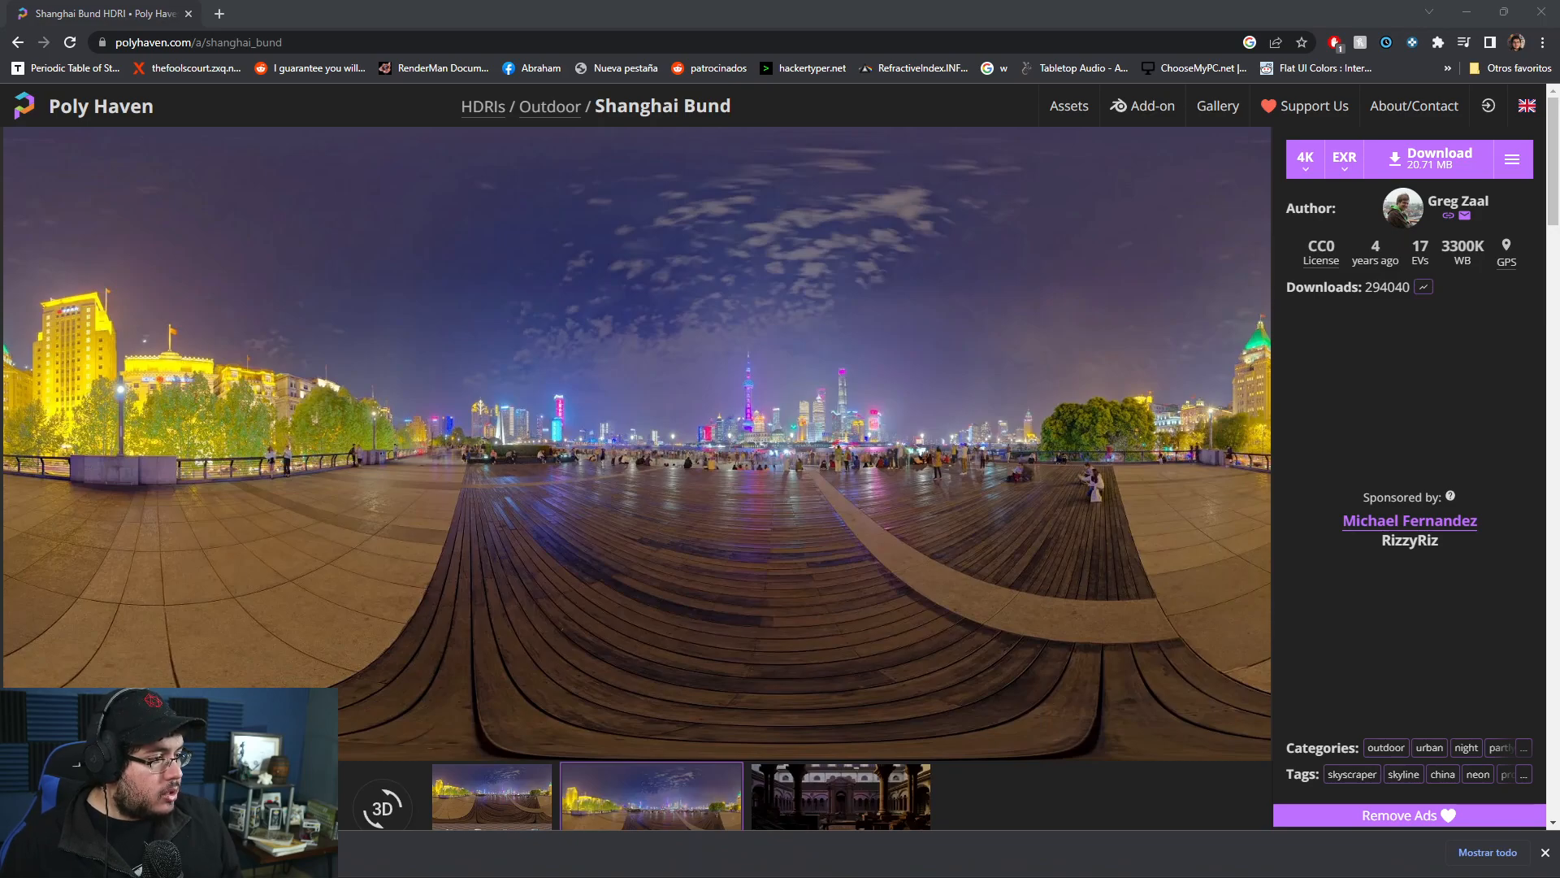
drag(1556, 116, 900, 112)
double_click(842, 552)
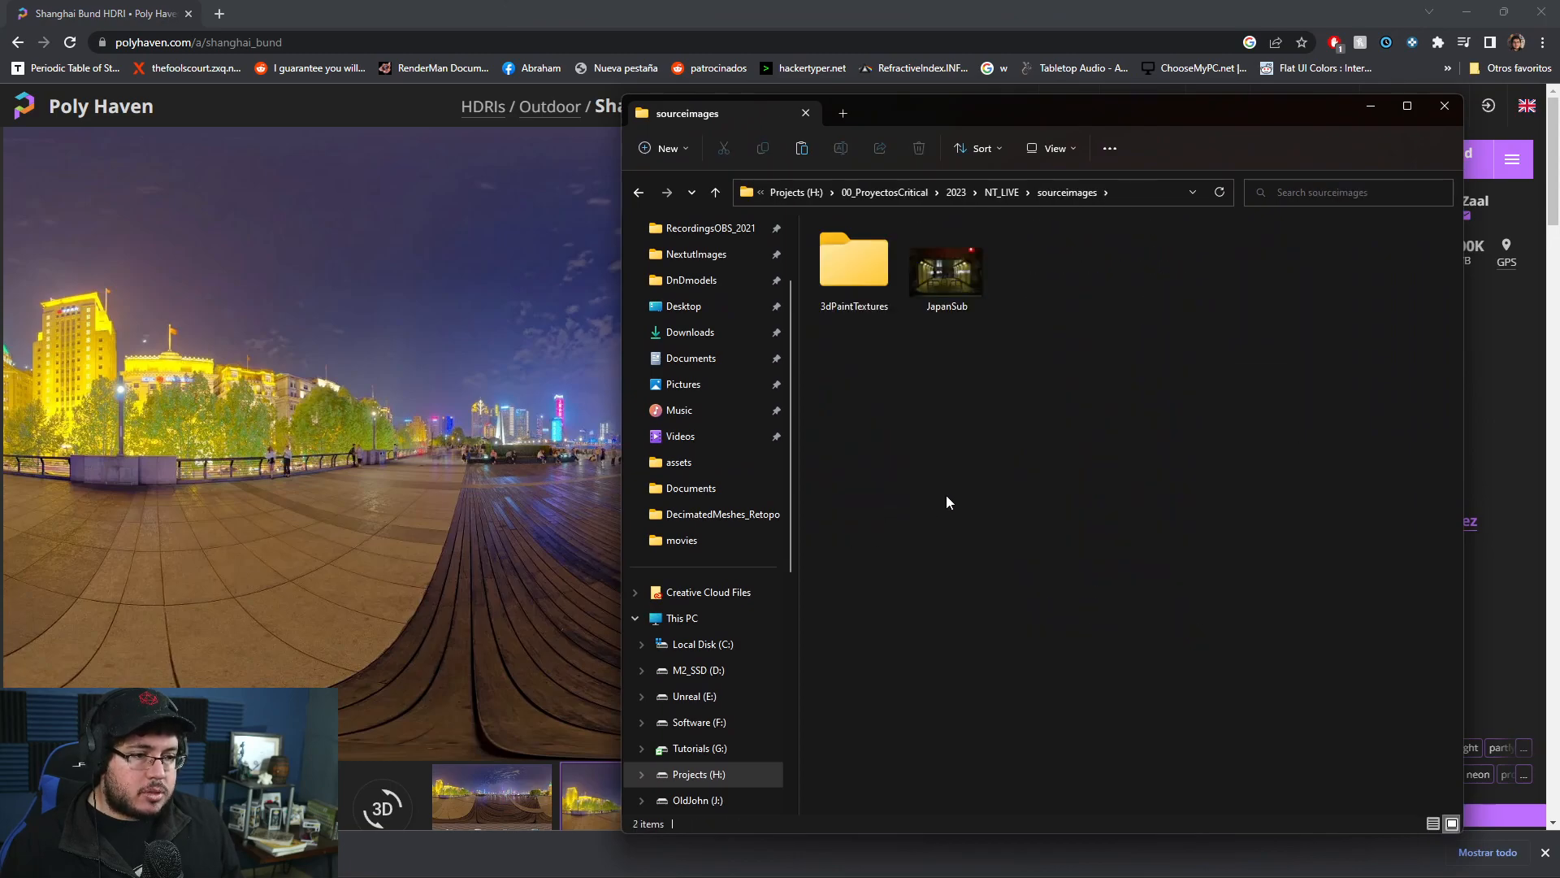
key(ctrl+v)
click(1380, 114)
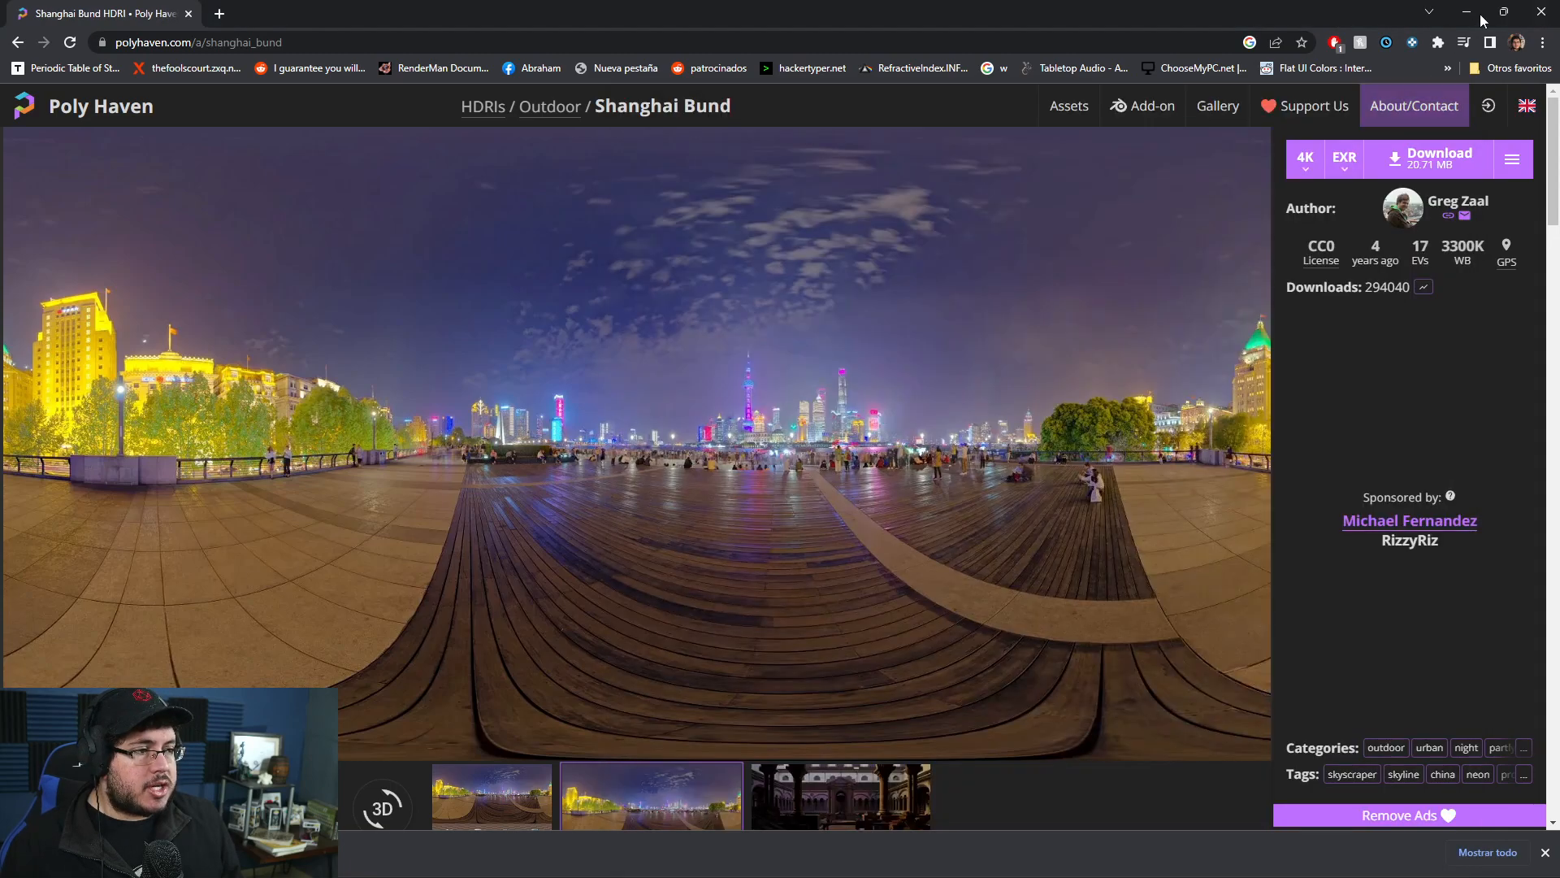
Minimize the browser and the reference photo, switch back to Maya, and close the floating camera view window.
click(1481, 14)
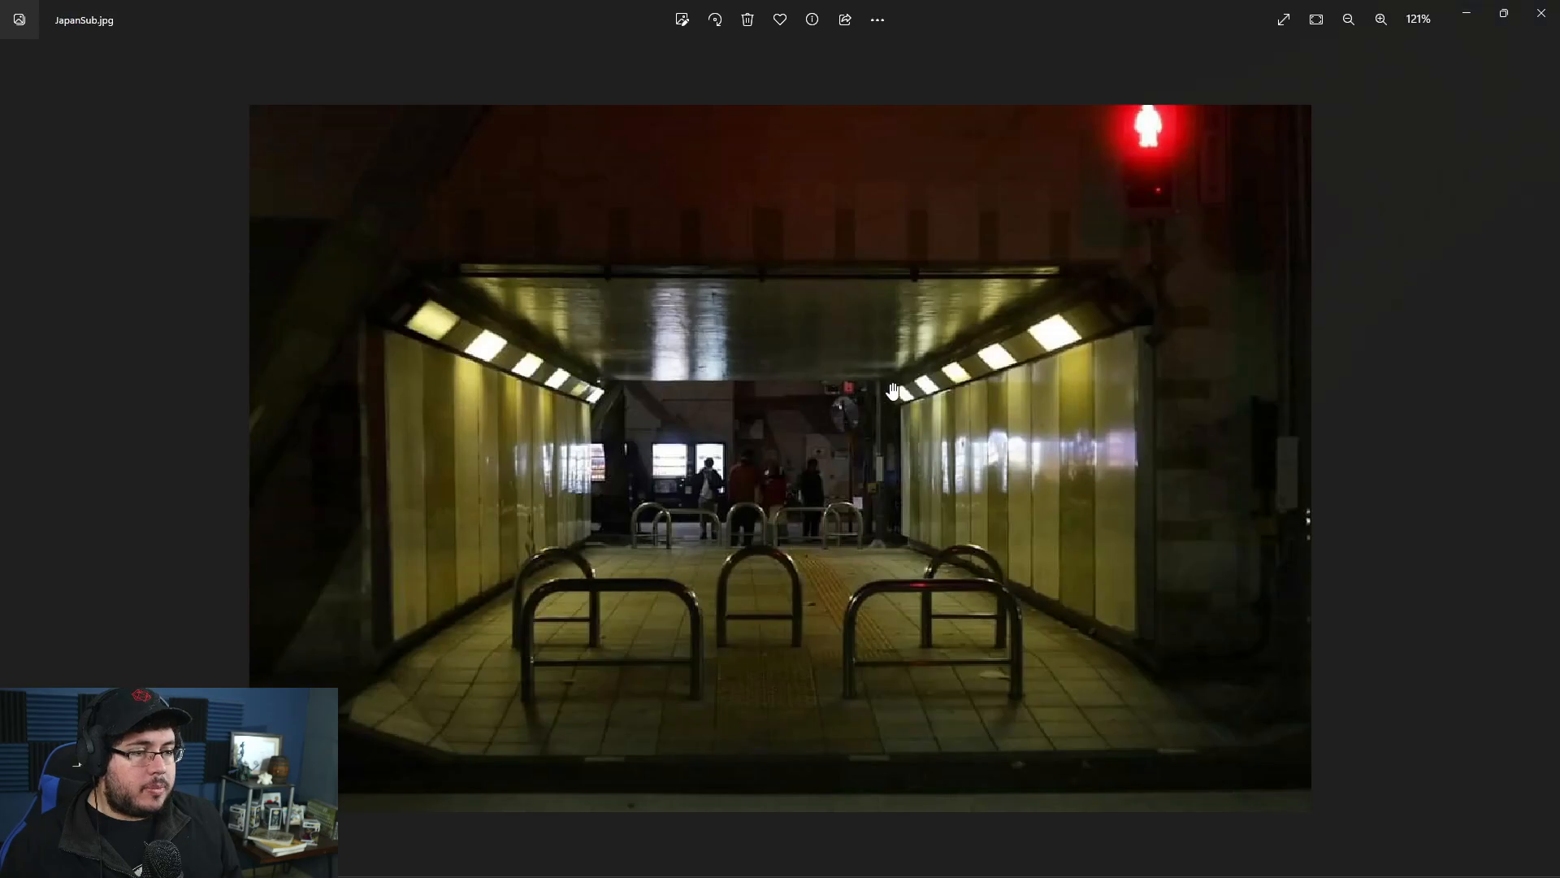
click(1469, 14)
key(alt+Tab)
key(alt+Tab)
key(alt+Tab)
key(alt+Tab)
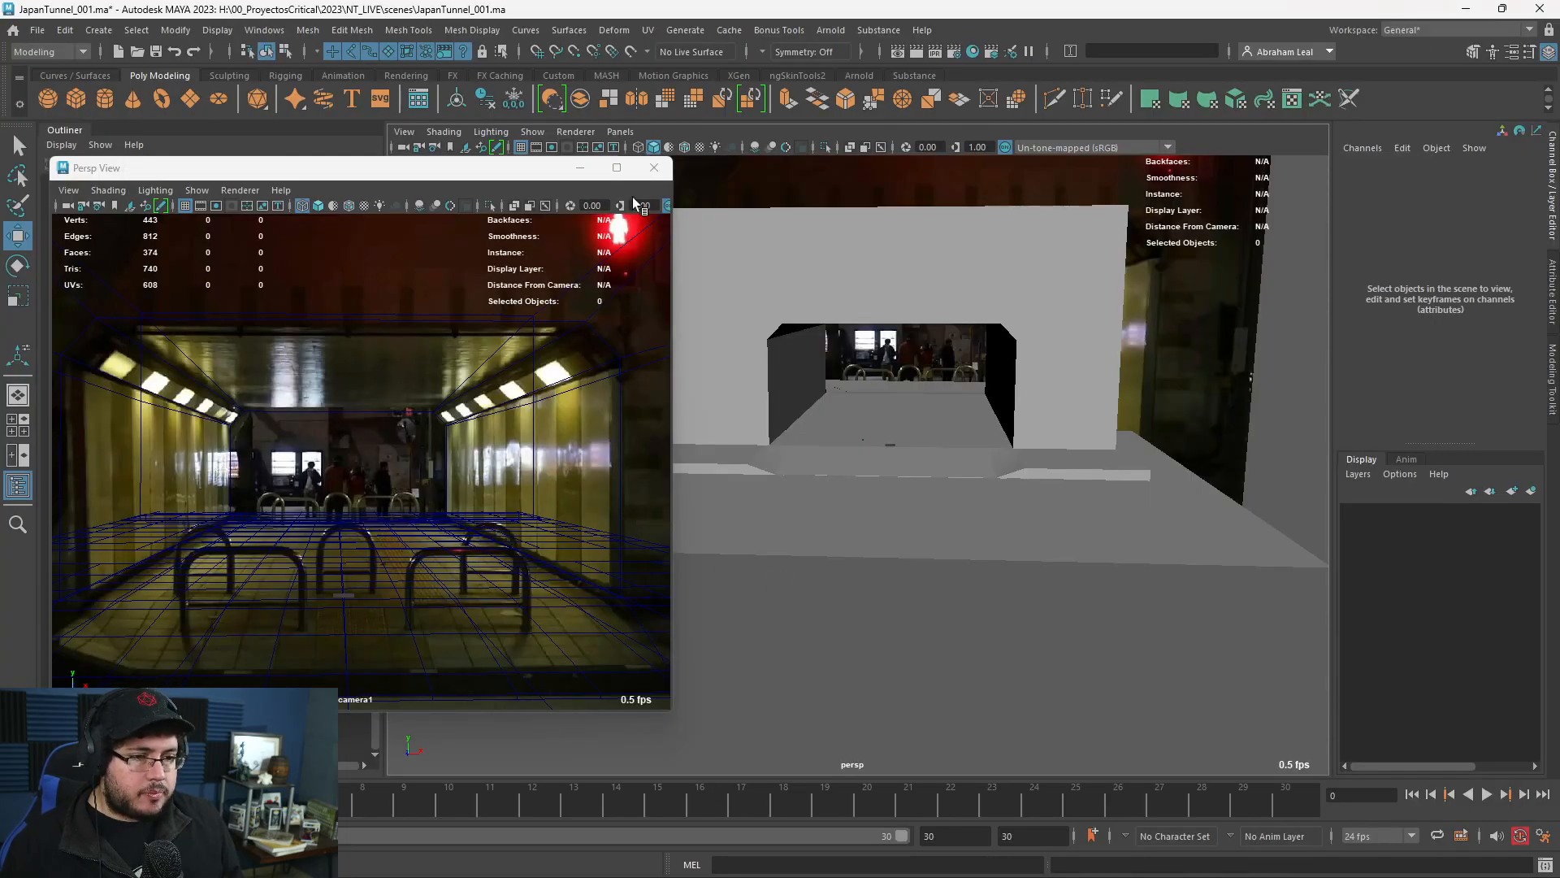
click(653, 168)
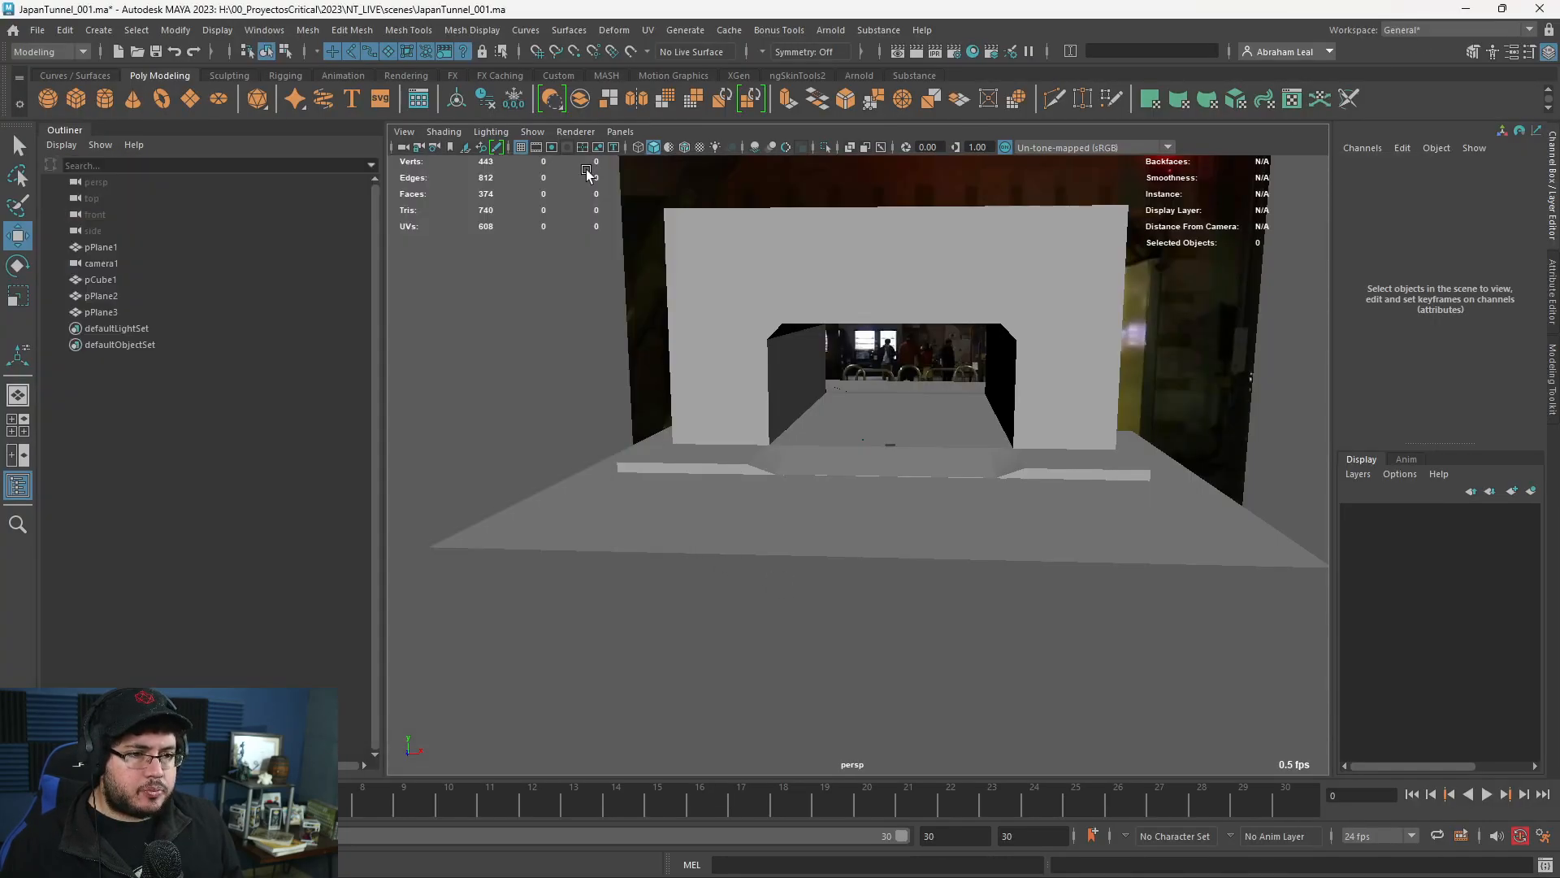
Add an Arnold skydome light to the tunnel scene.
alt+drag(880, 679, 602, 459)
click(831, 31)
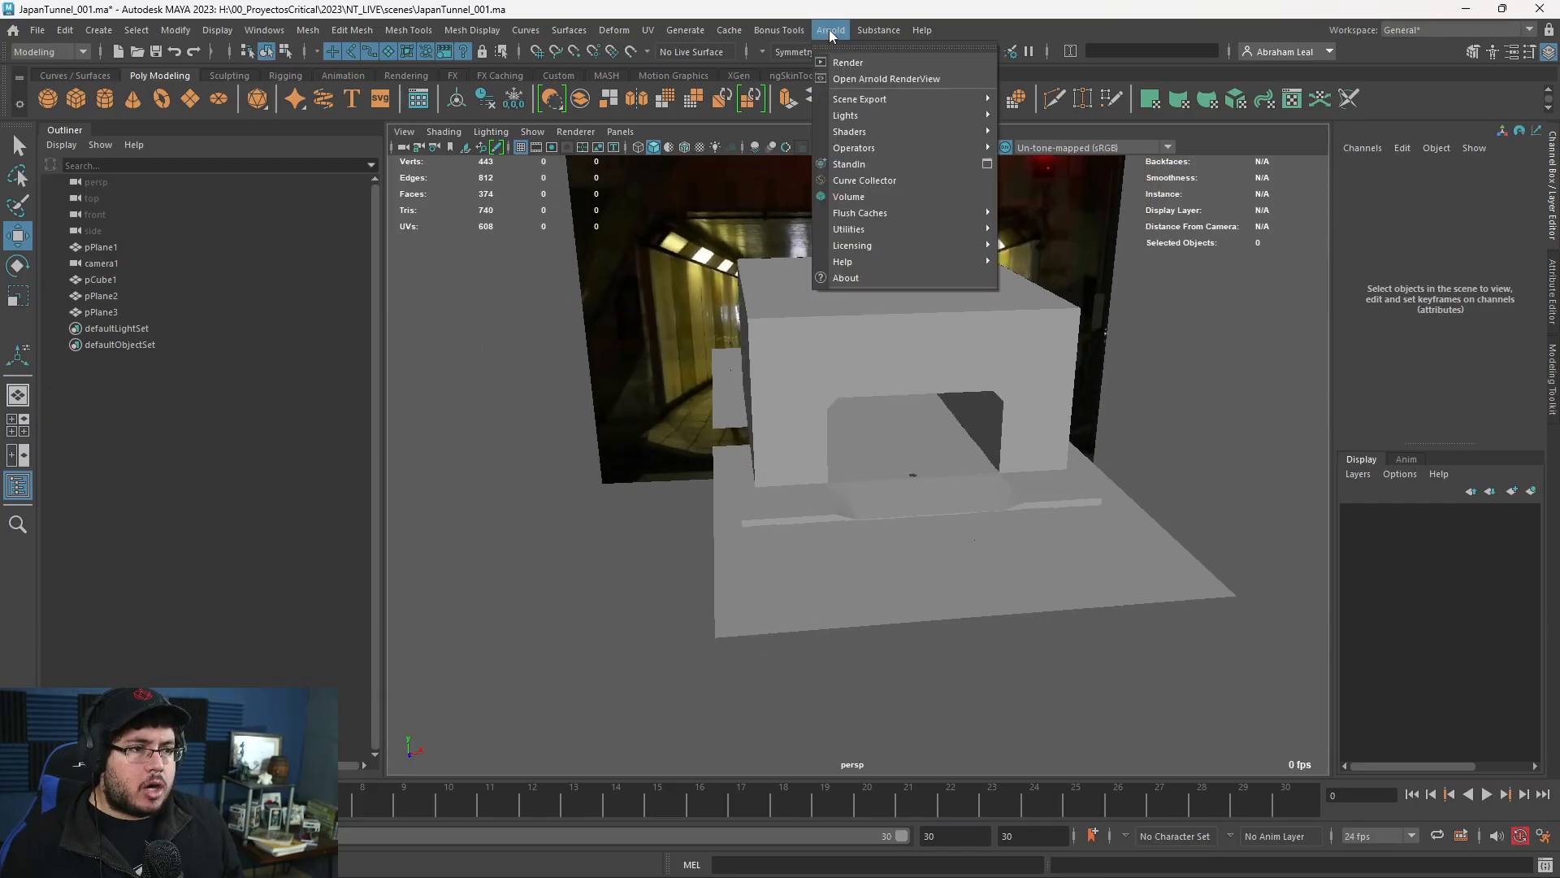
mouse_move(900, 112)
click(1048, 138)
alt+drag(1034, 352, 1129, 325)
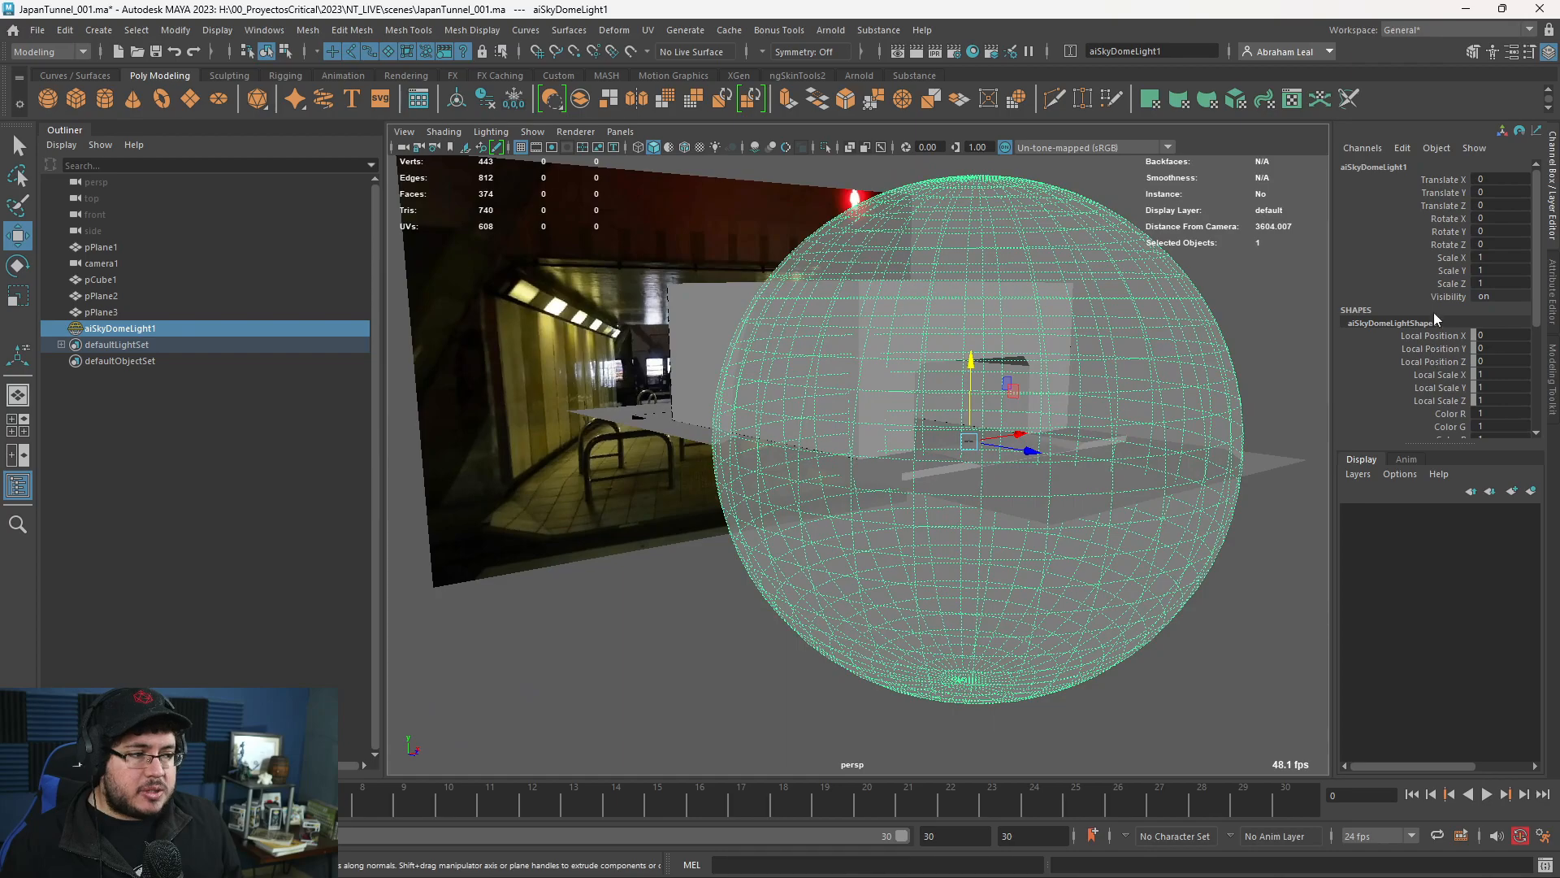
Scale the skydome light to 10 in X, Y and Z so it encloses the tunnel blockout.
drag(1490, 375, 1497, 401)
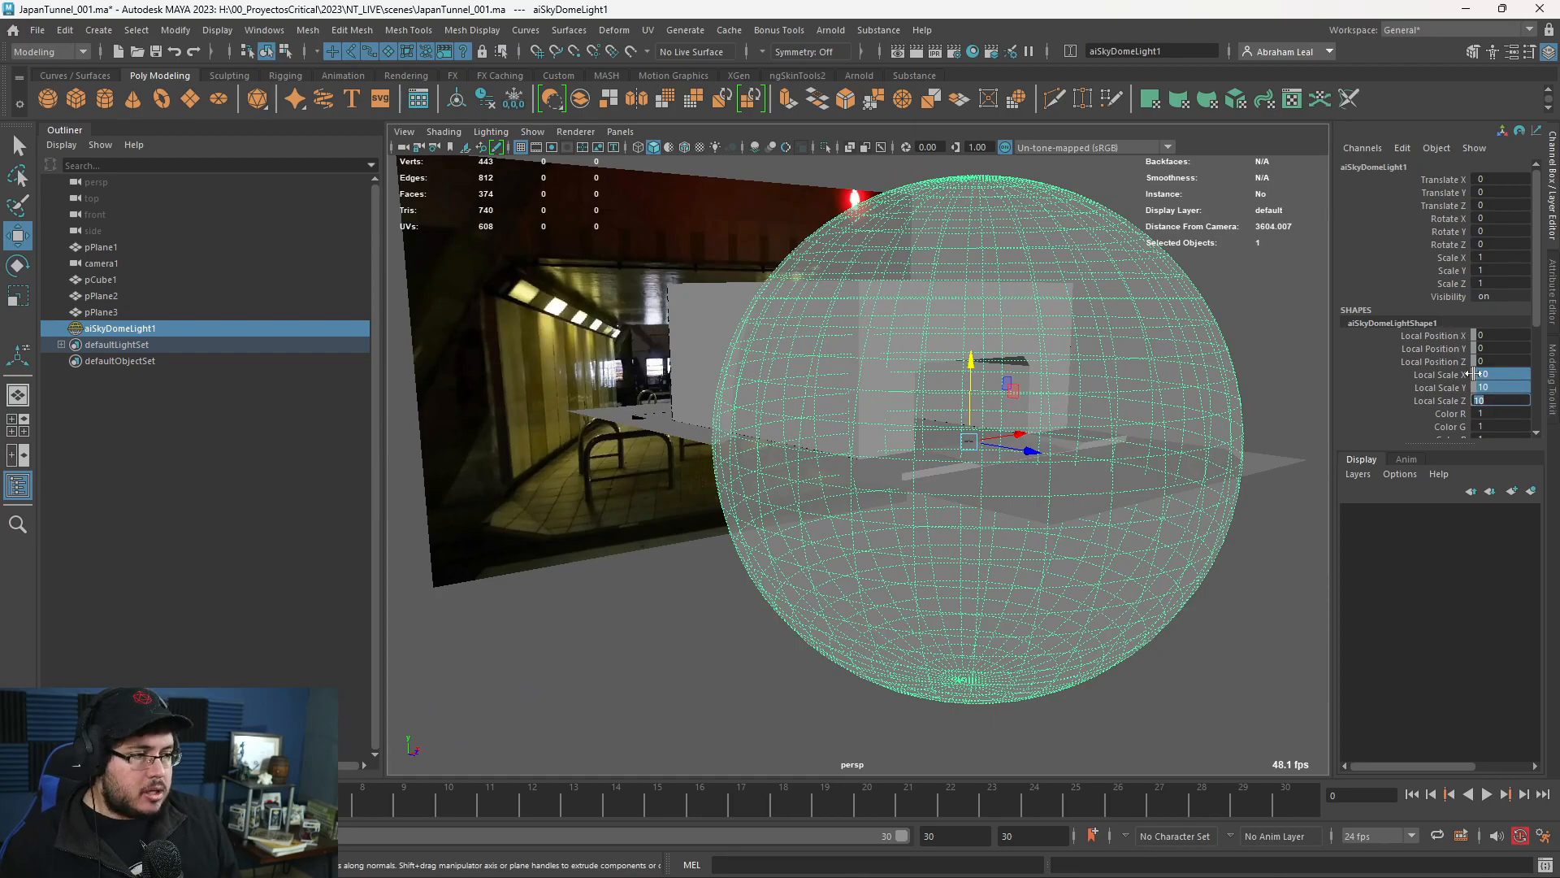
key(Return)
drag(1490, 258, 1492, 281)
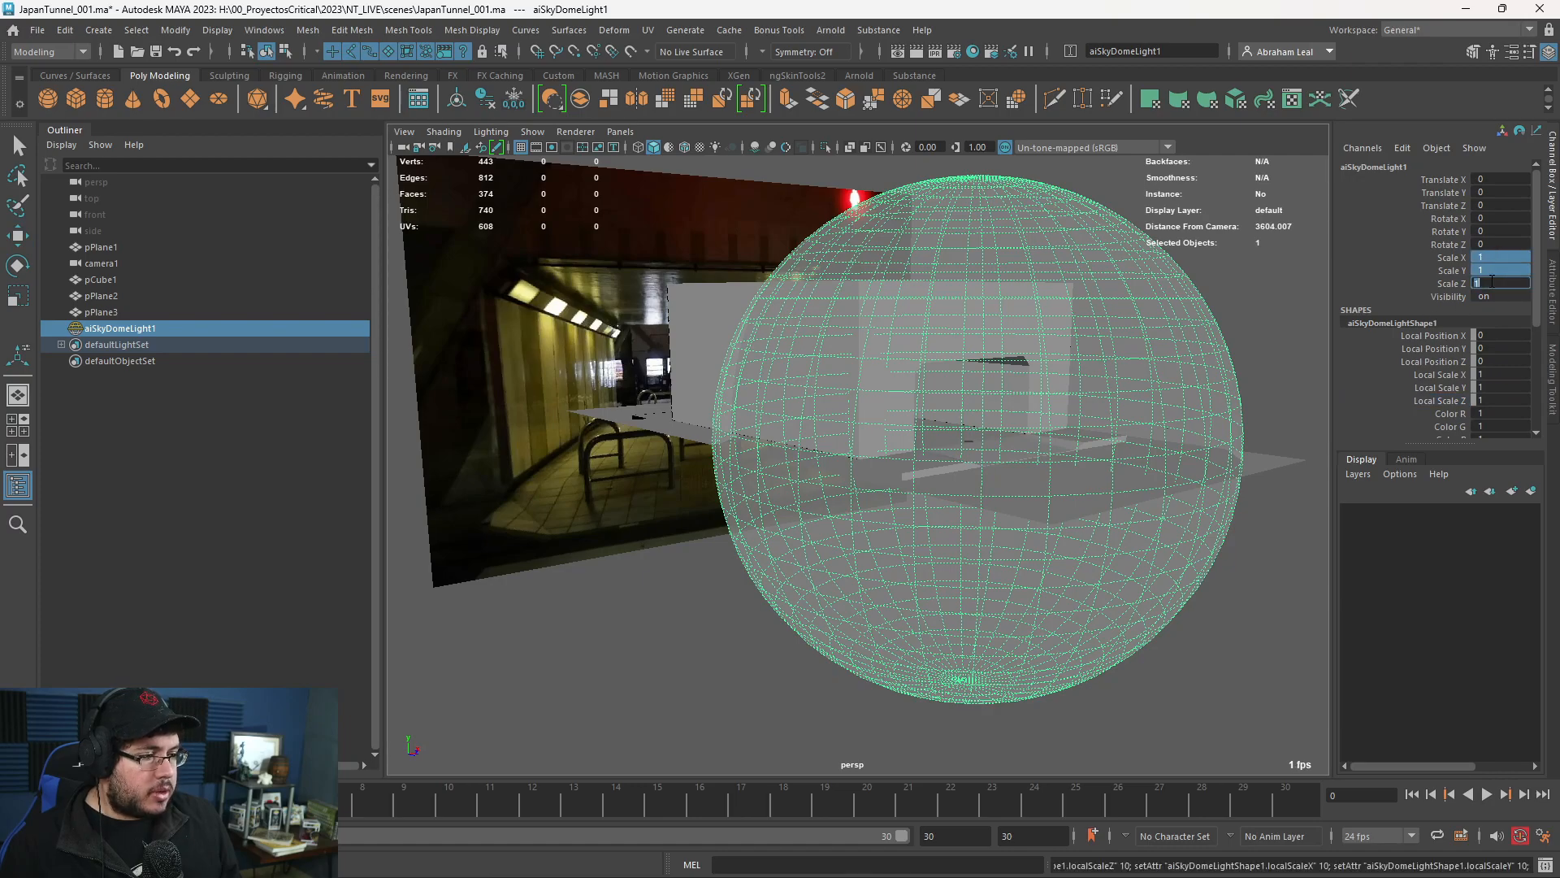
key(Return)
alt+right_drag(1288, 341, 1080, 438)
alt+drag(1080, 438, 911, 519)
alt+right_drag(912, 519, 1061, 532)
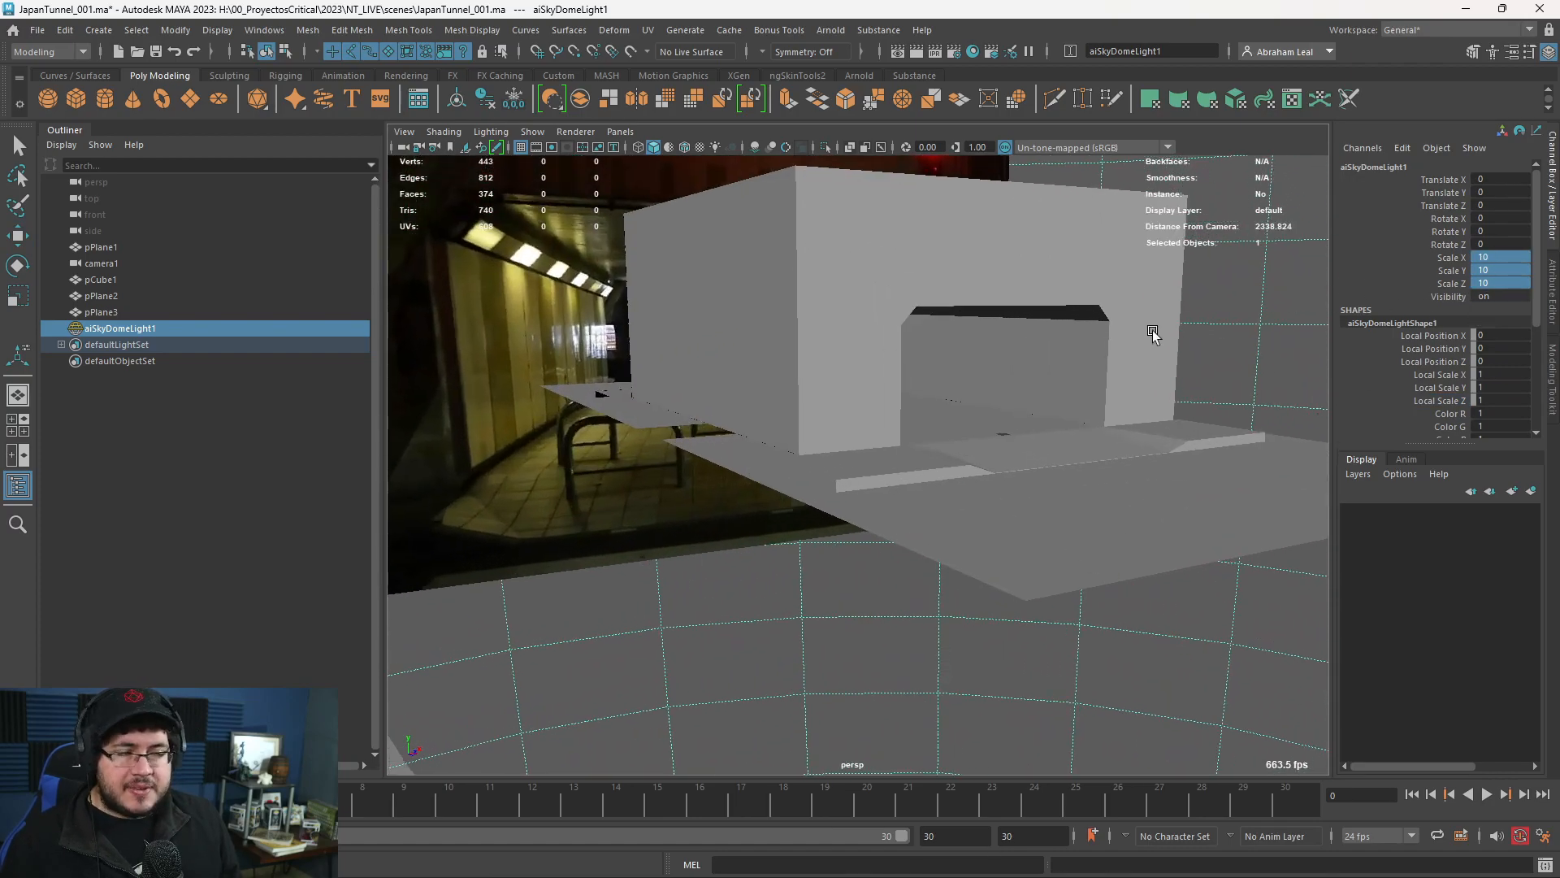
Connect a file texture to the skydome light's color and load shanghai_bund_4k.exr into it.
key(w)
key(ctrl+a)
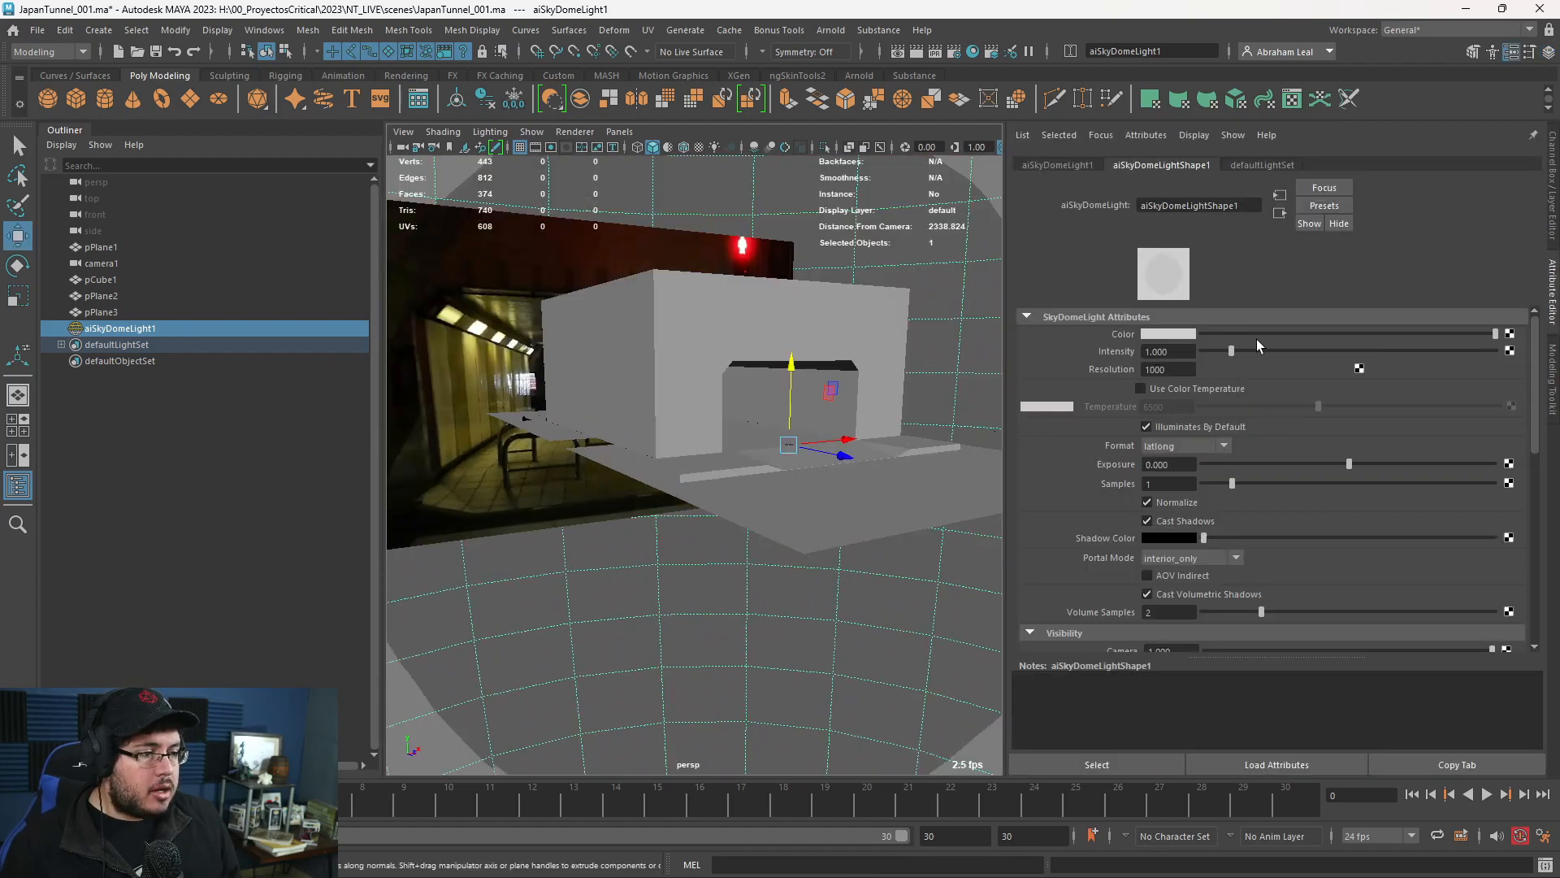
click(1508, 335)
click(663, 438)
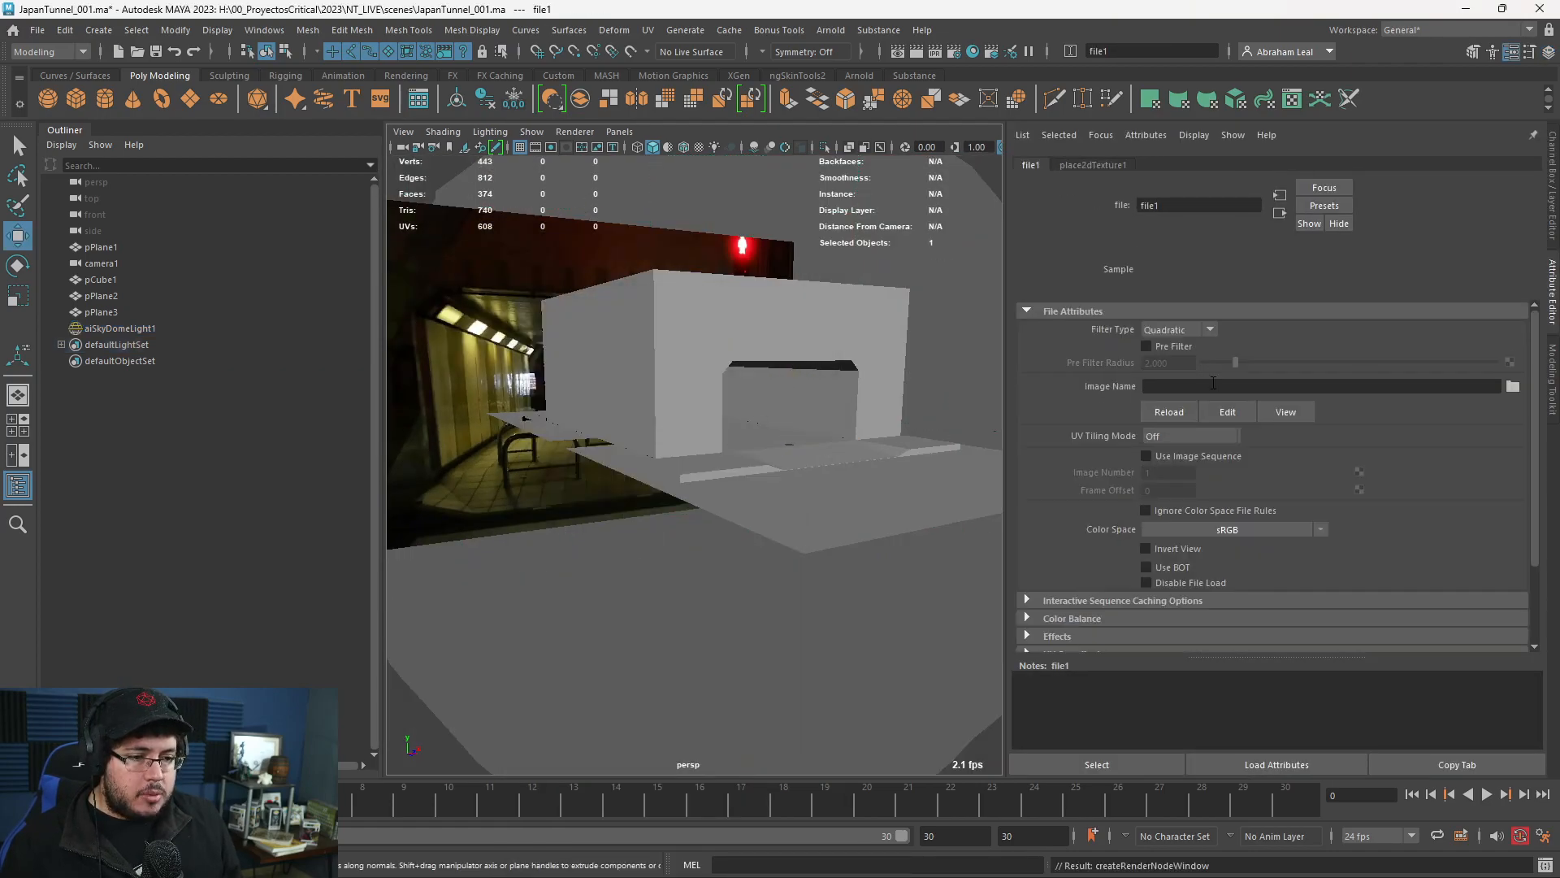
click(1511, 387)
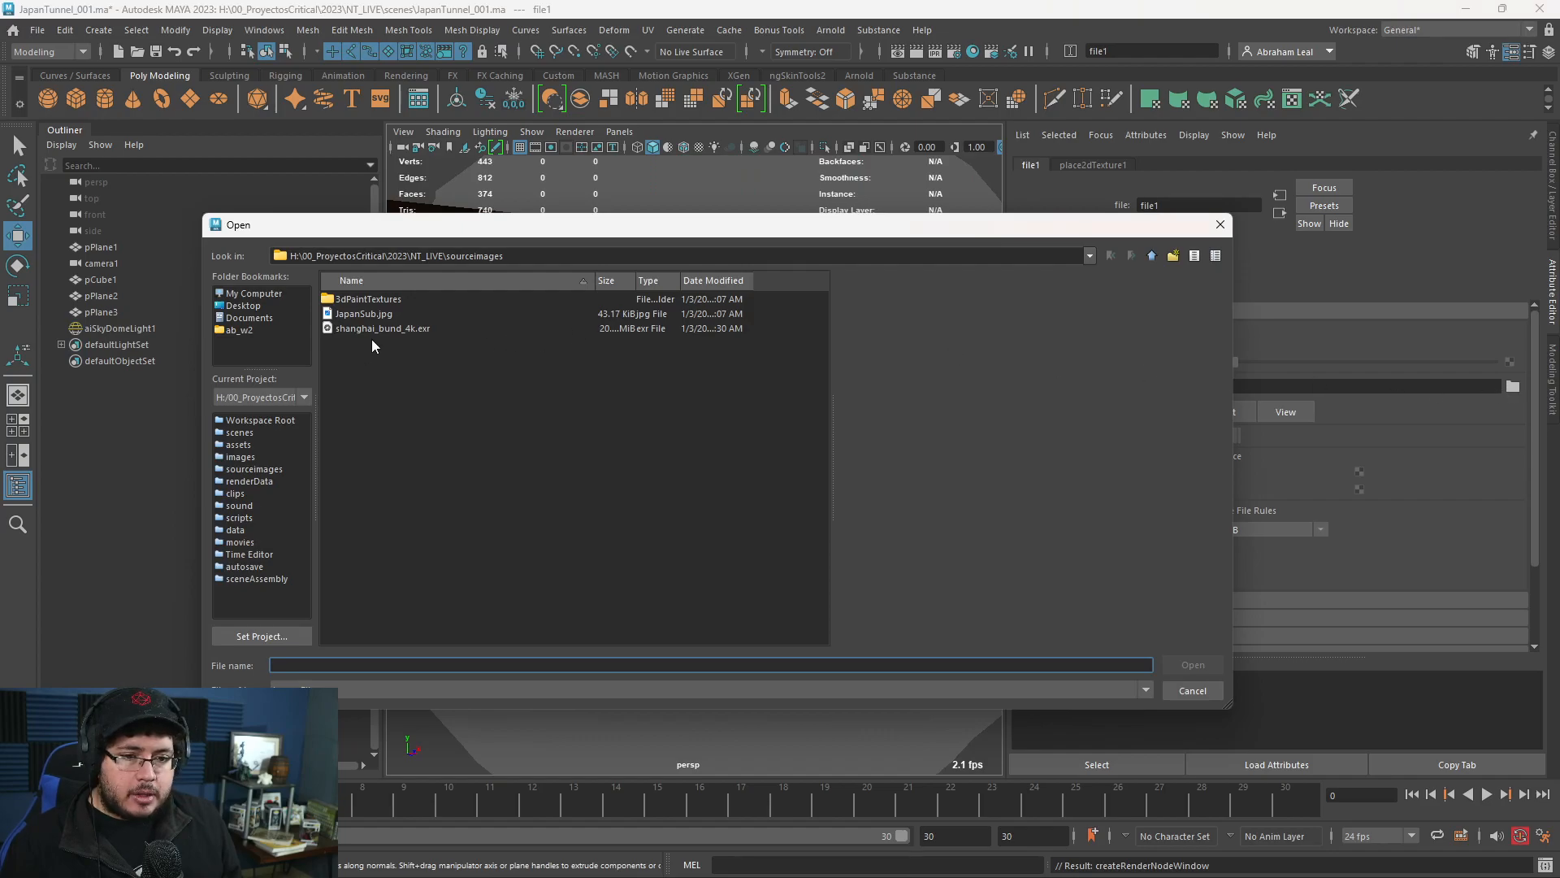
click(463, 329)
click(1192, 664)
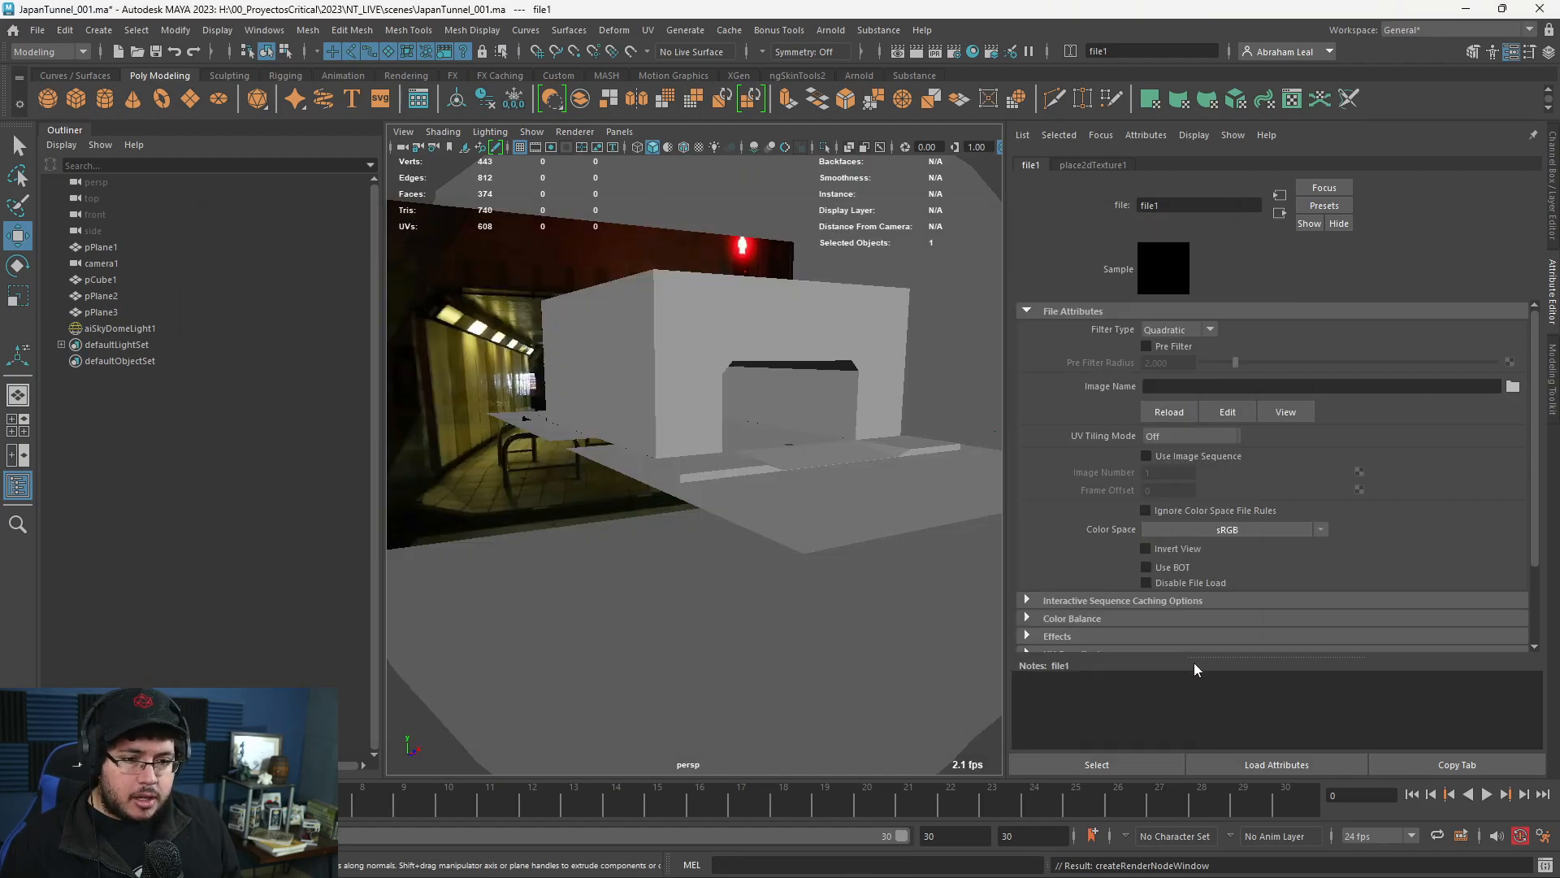
alt+drag(769, 437, 690, 476)
alt+right_drag(690, 475, 652, 356)
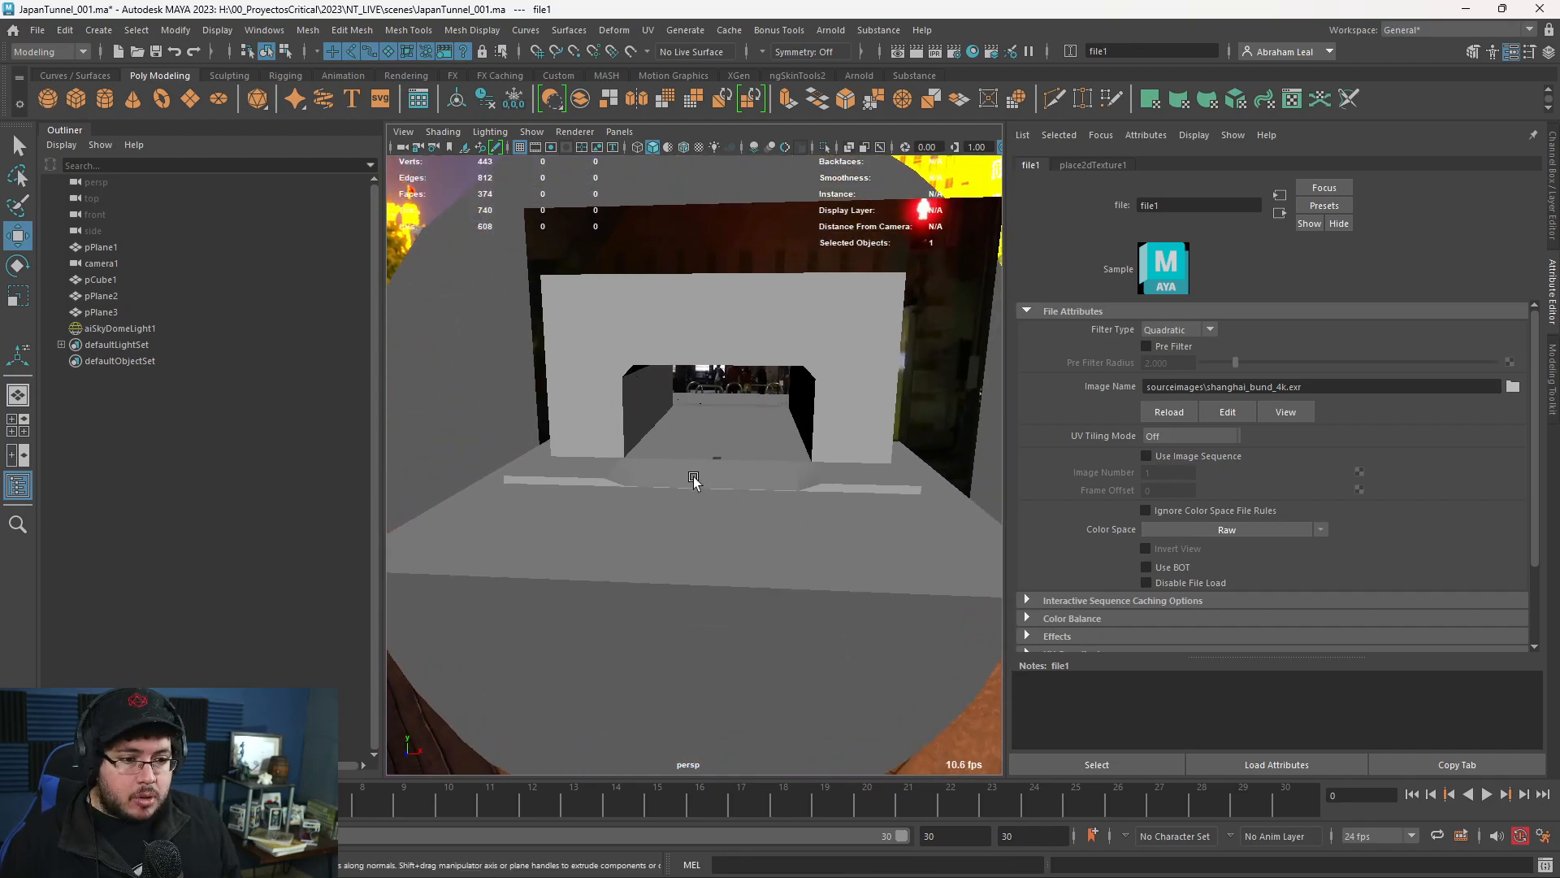
Look through camera1 with the resolution gate on and compare its framing with the JapanSub.jpg reference photo.
click(693, 477)
click(619, 132)
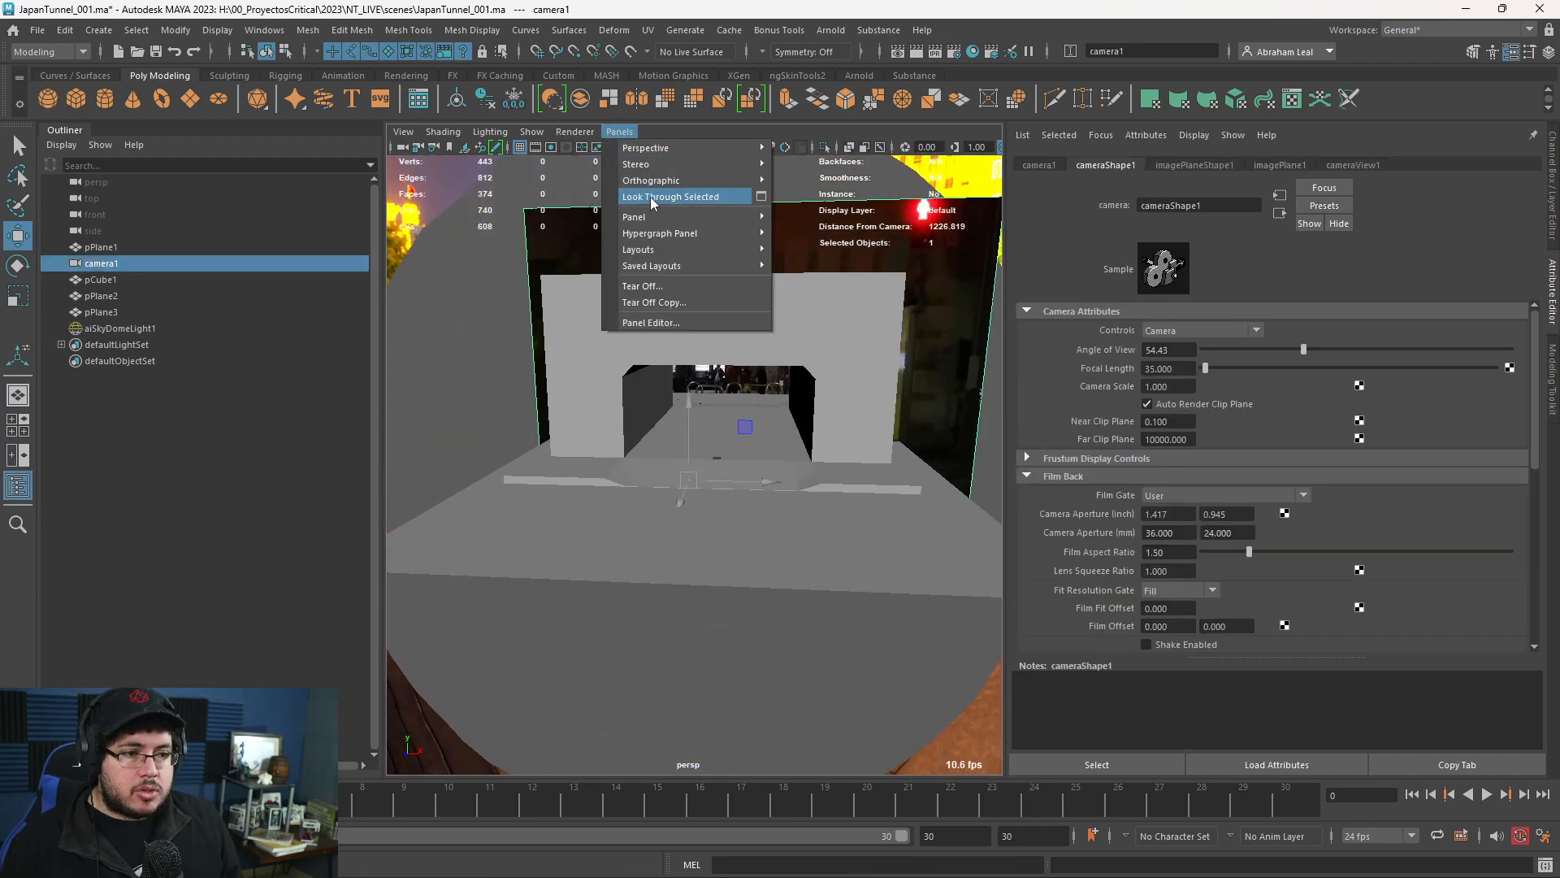
click(653, 200)
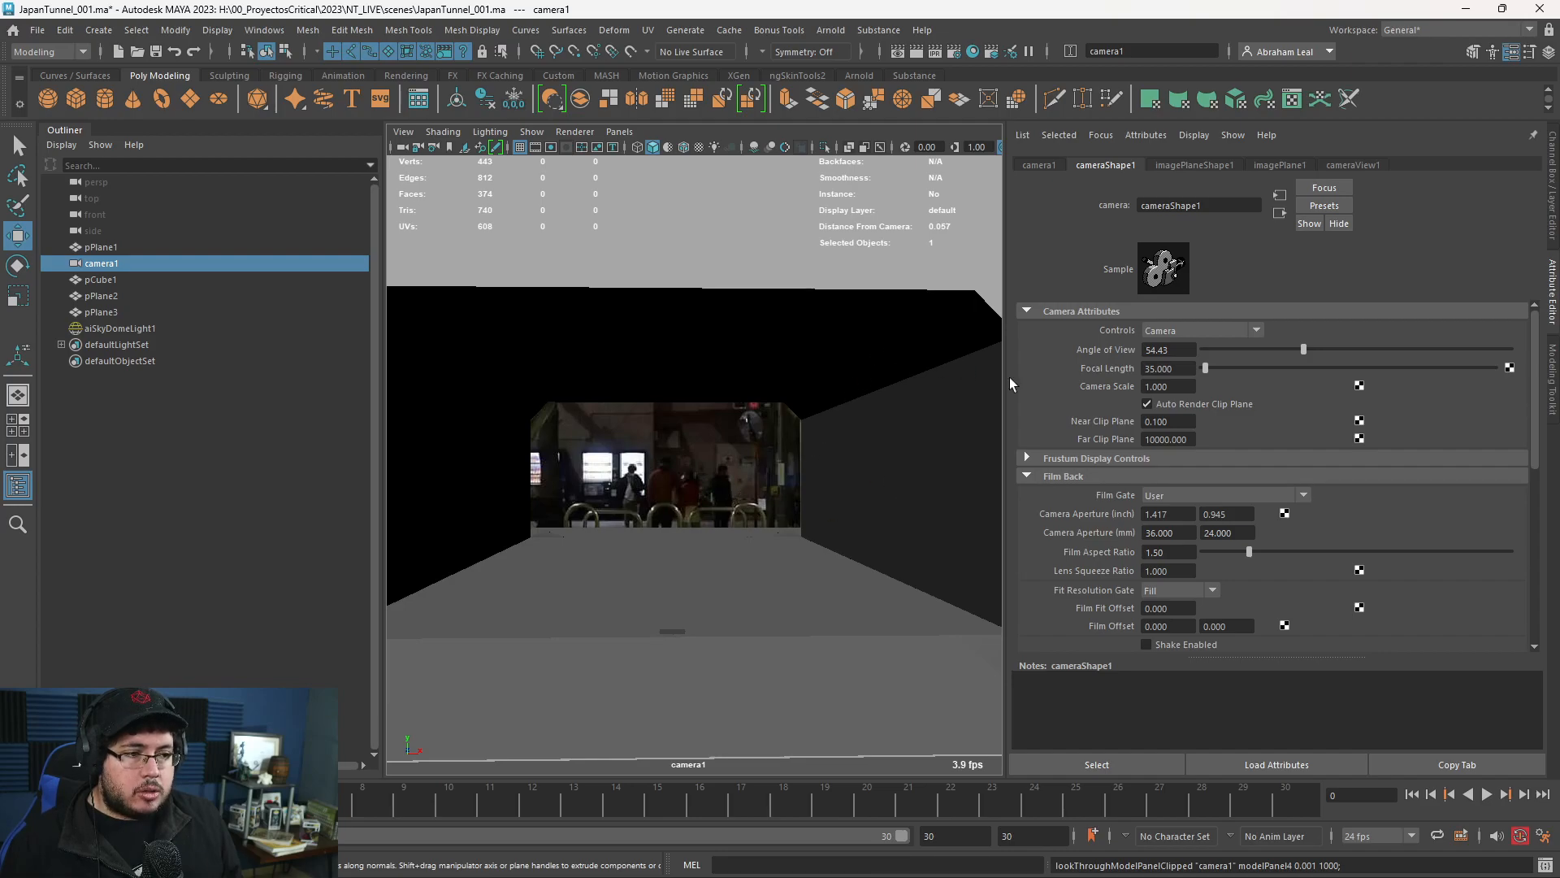
drag(1007, 378, 1163, 380)
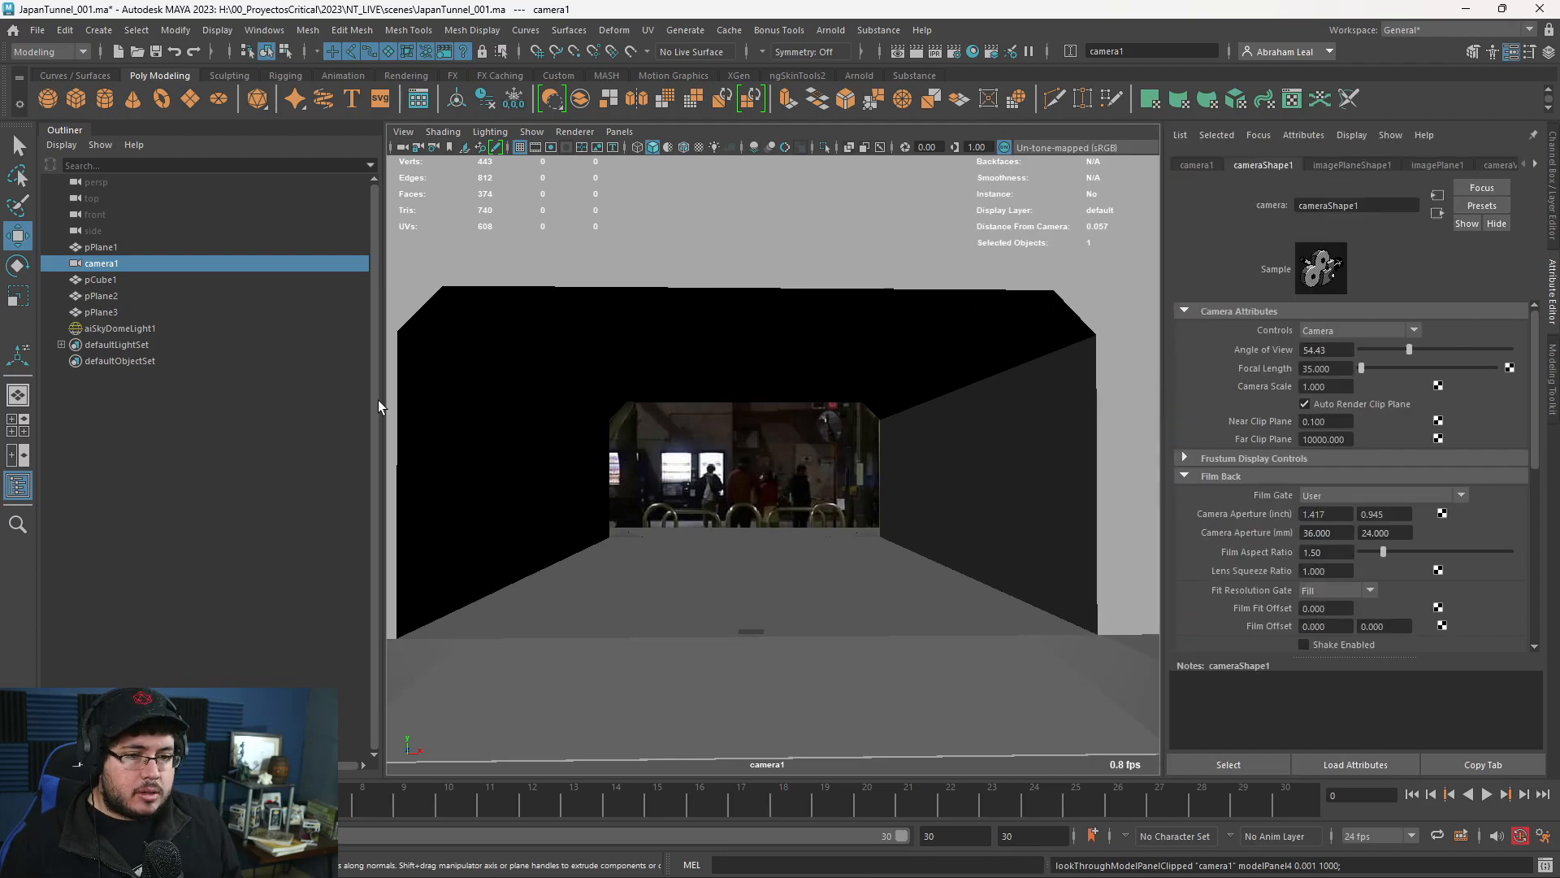
click(550, 147)
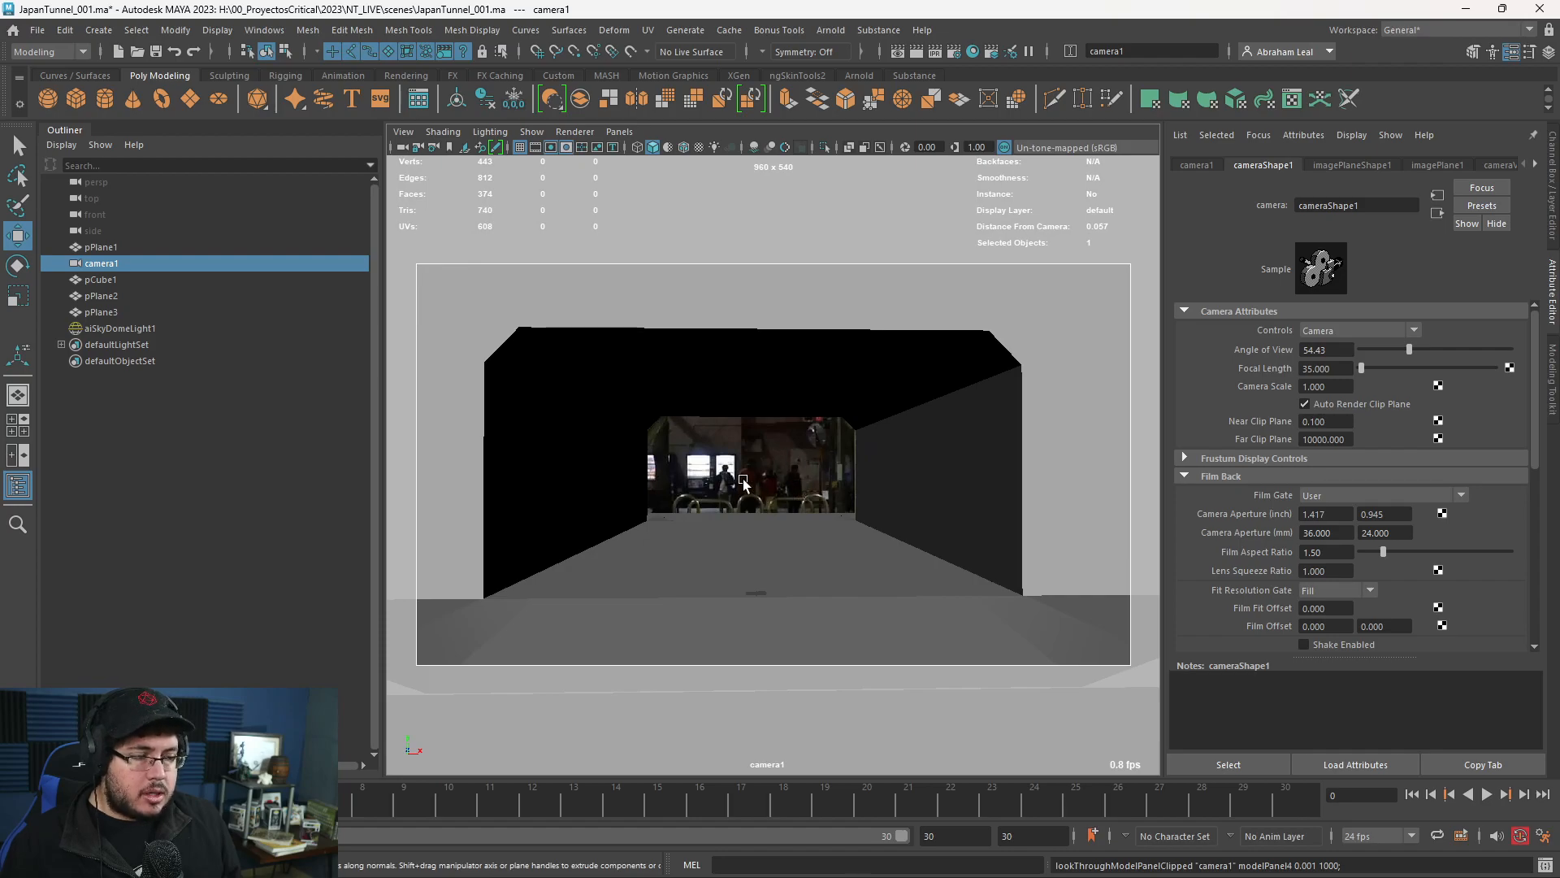
key(alt+Tab)
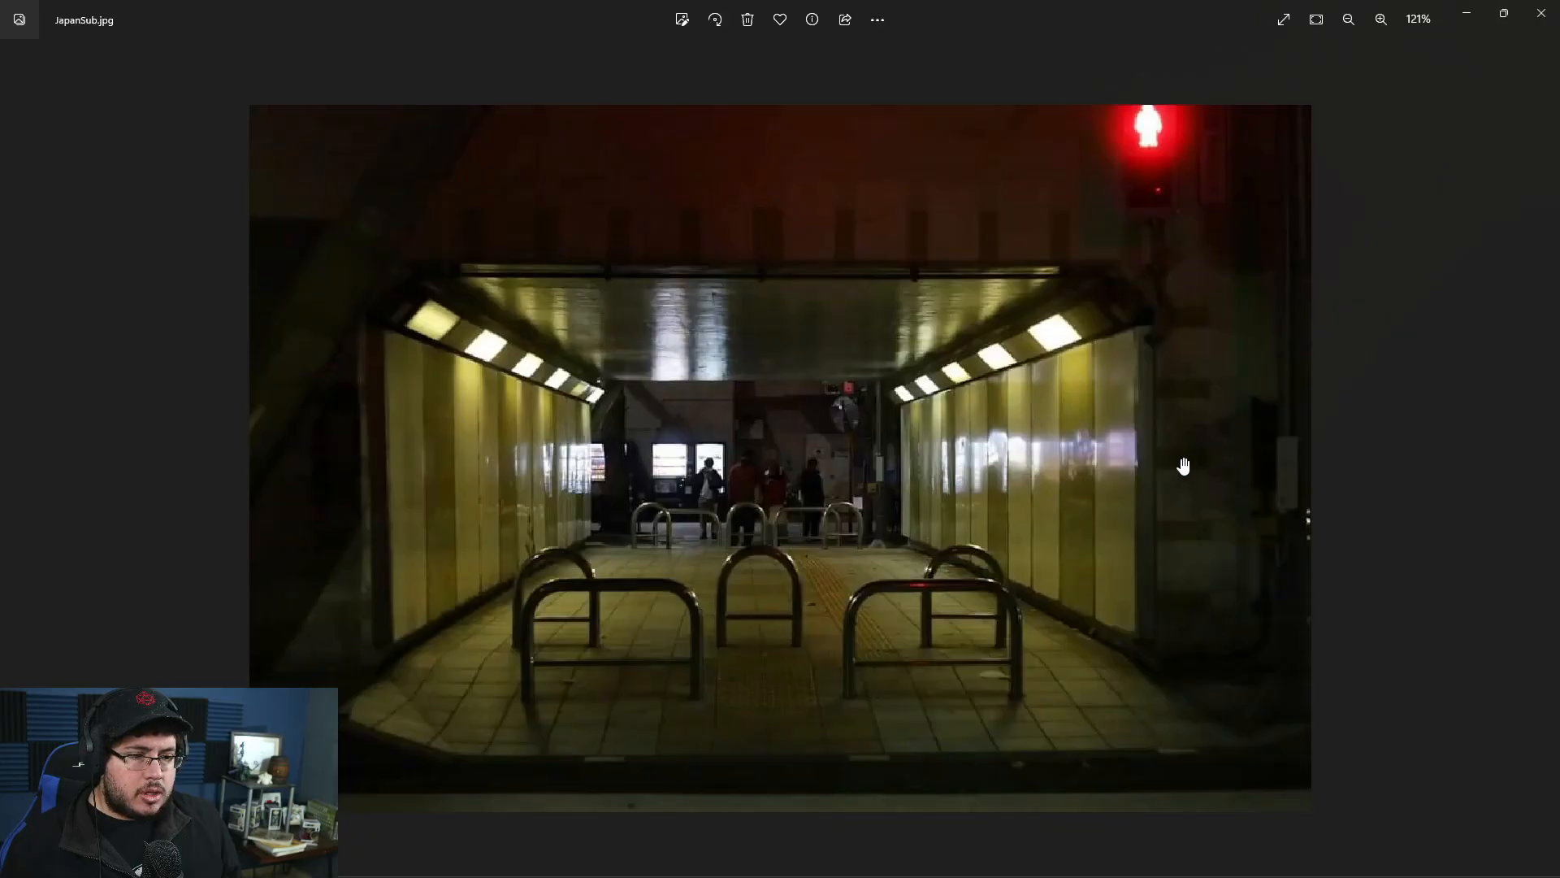
key(alt+Tab)
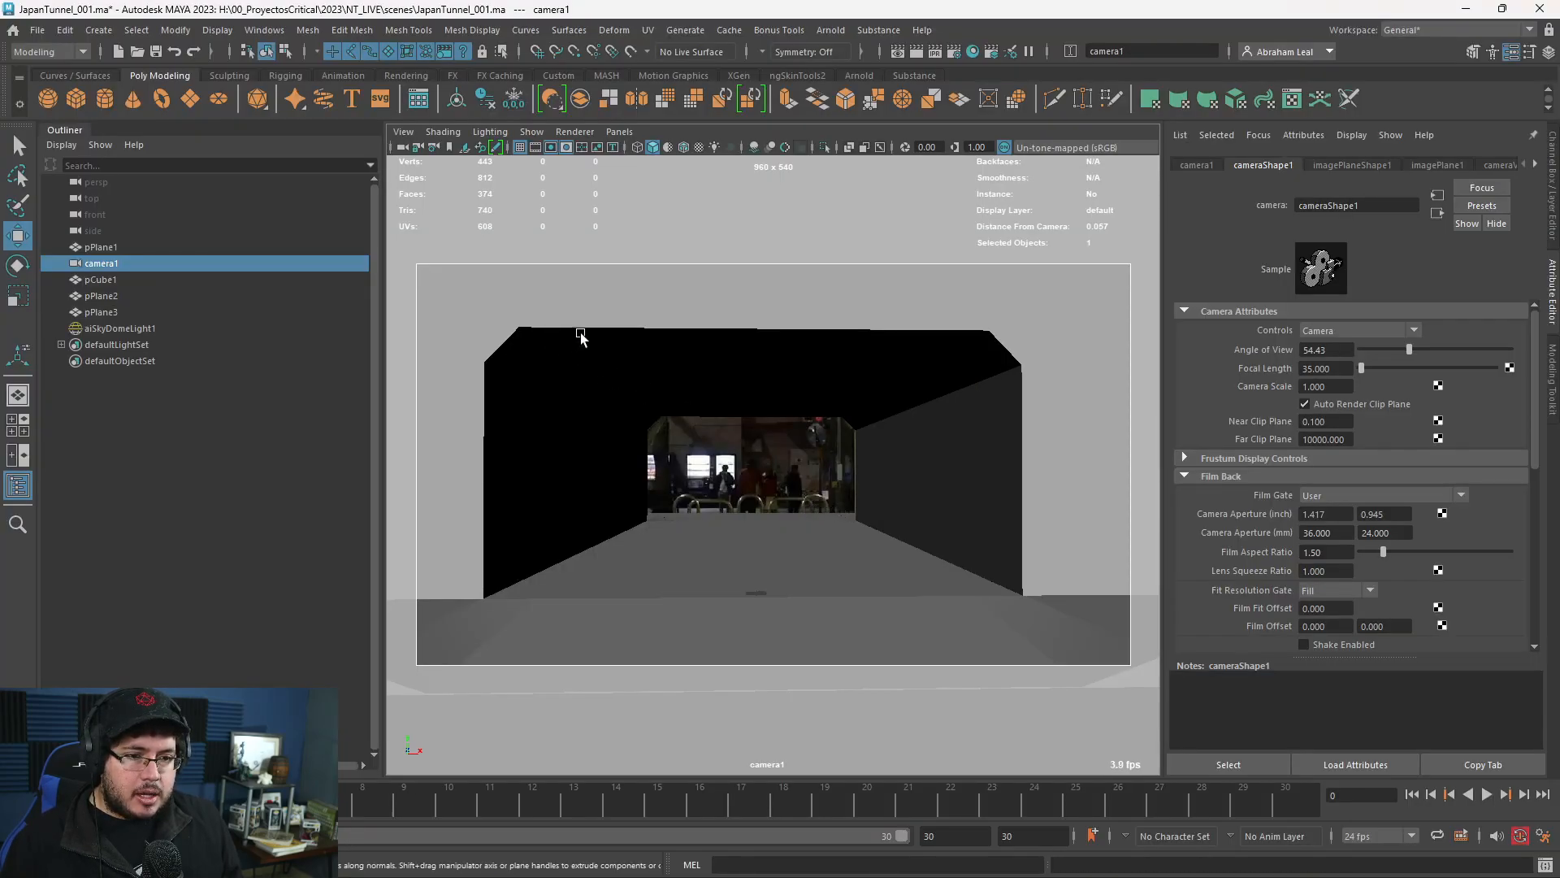
Bring back the Channel Box and return the viewport to the perspective view.
key(ctrl+a)
drag(1426, 182, 1378, 305)
click(994, 437)
key(space)
drag(995, 440, 992, 412)
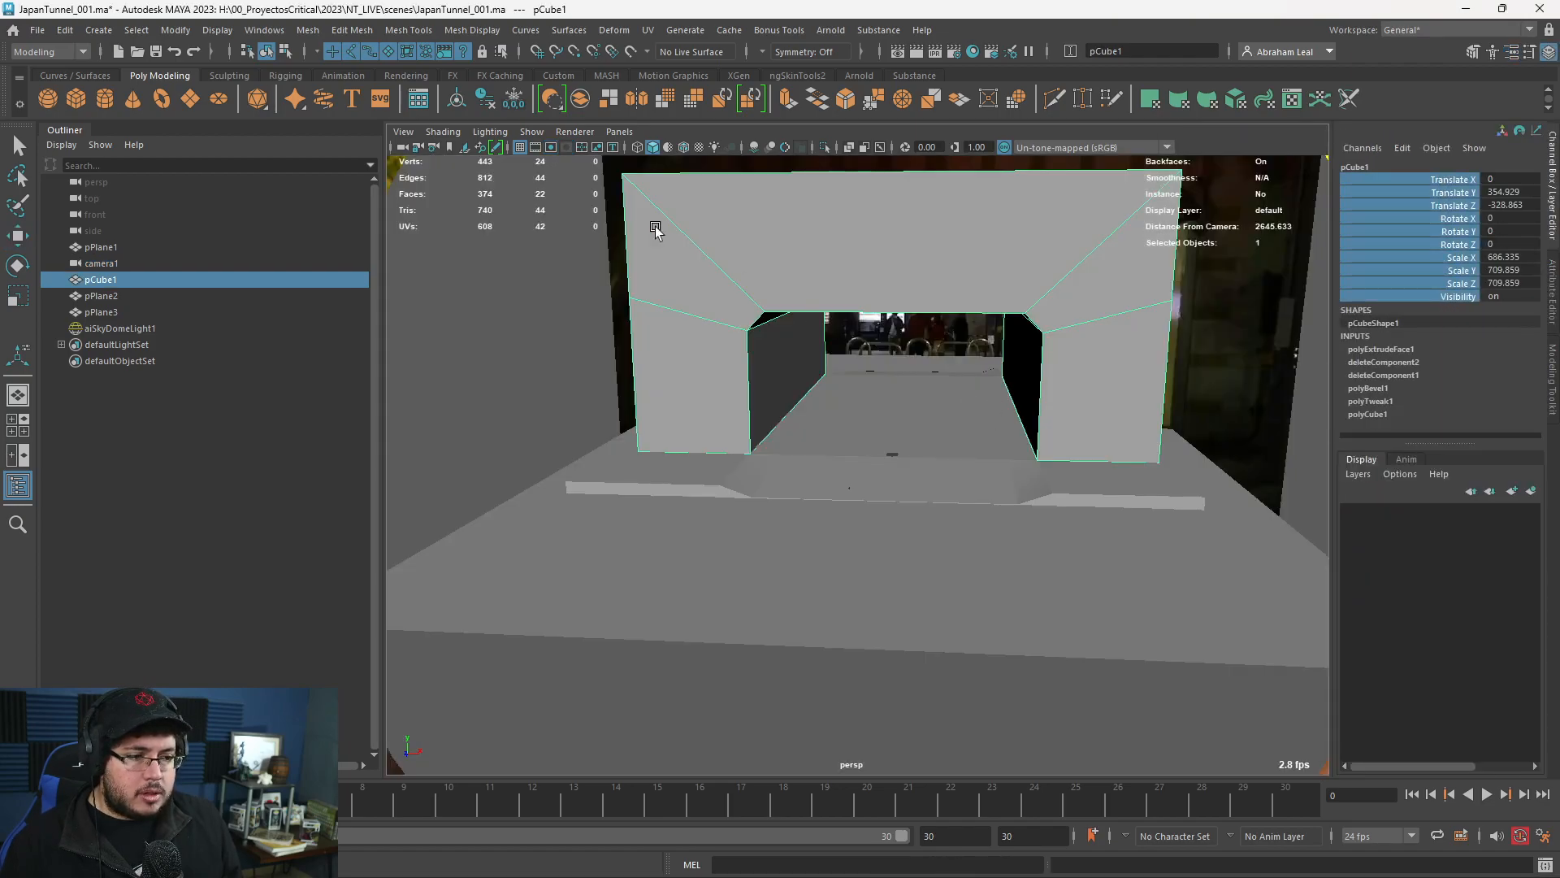
click(490, 354)
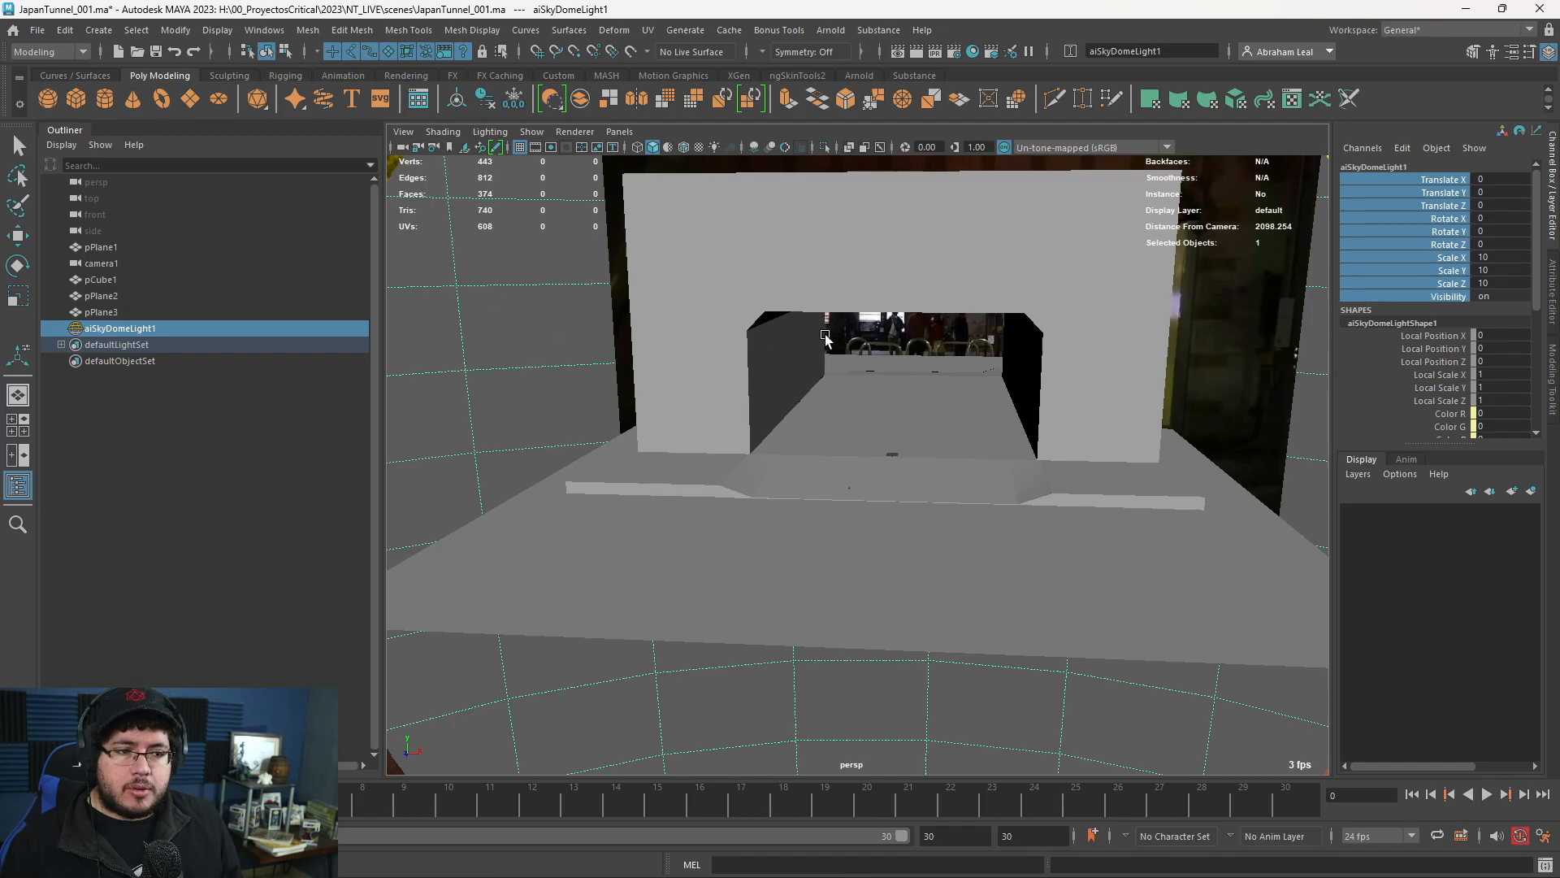
Create a new camera and rename it Shotcam.
click(406, 76)
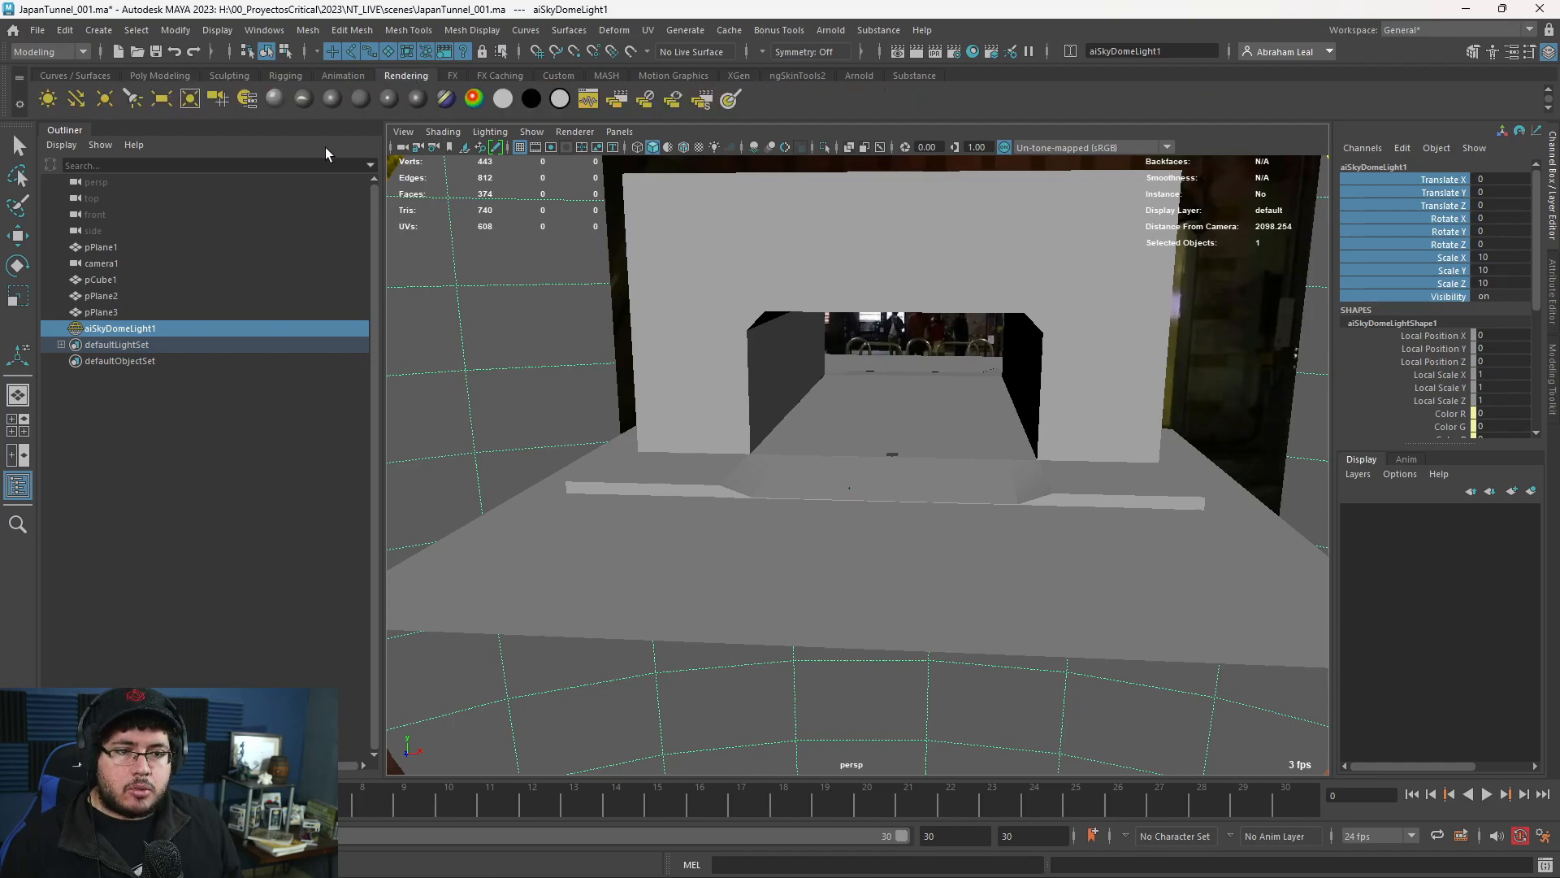
click(216, 96)
double_click(130, 343)
text(Shotcam)
key(Return)
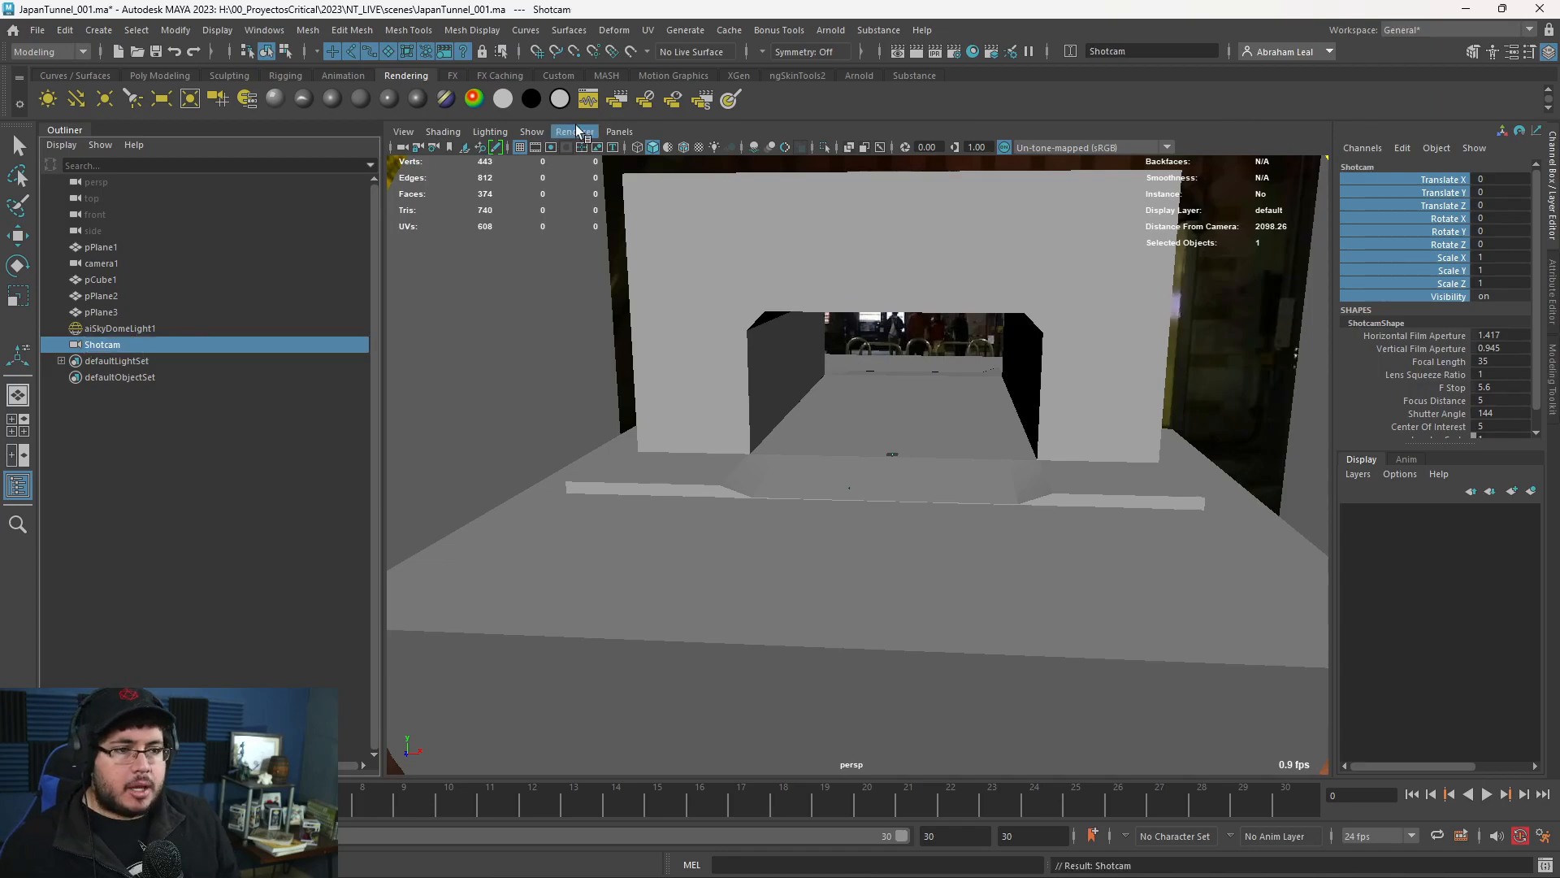
Look through Shotcam and pull it back to frame the front of the tunnel.
click(611, 131)
click(675, 196)
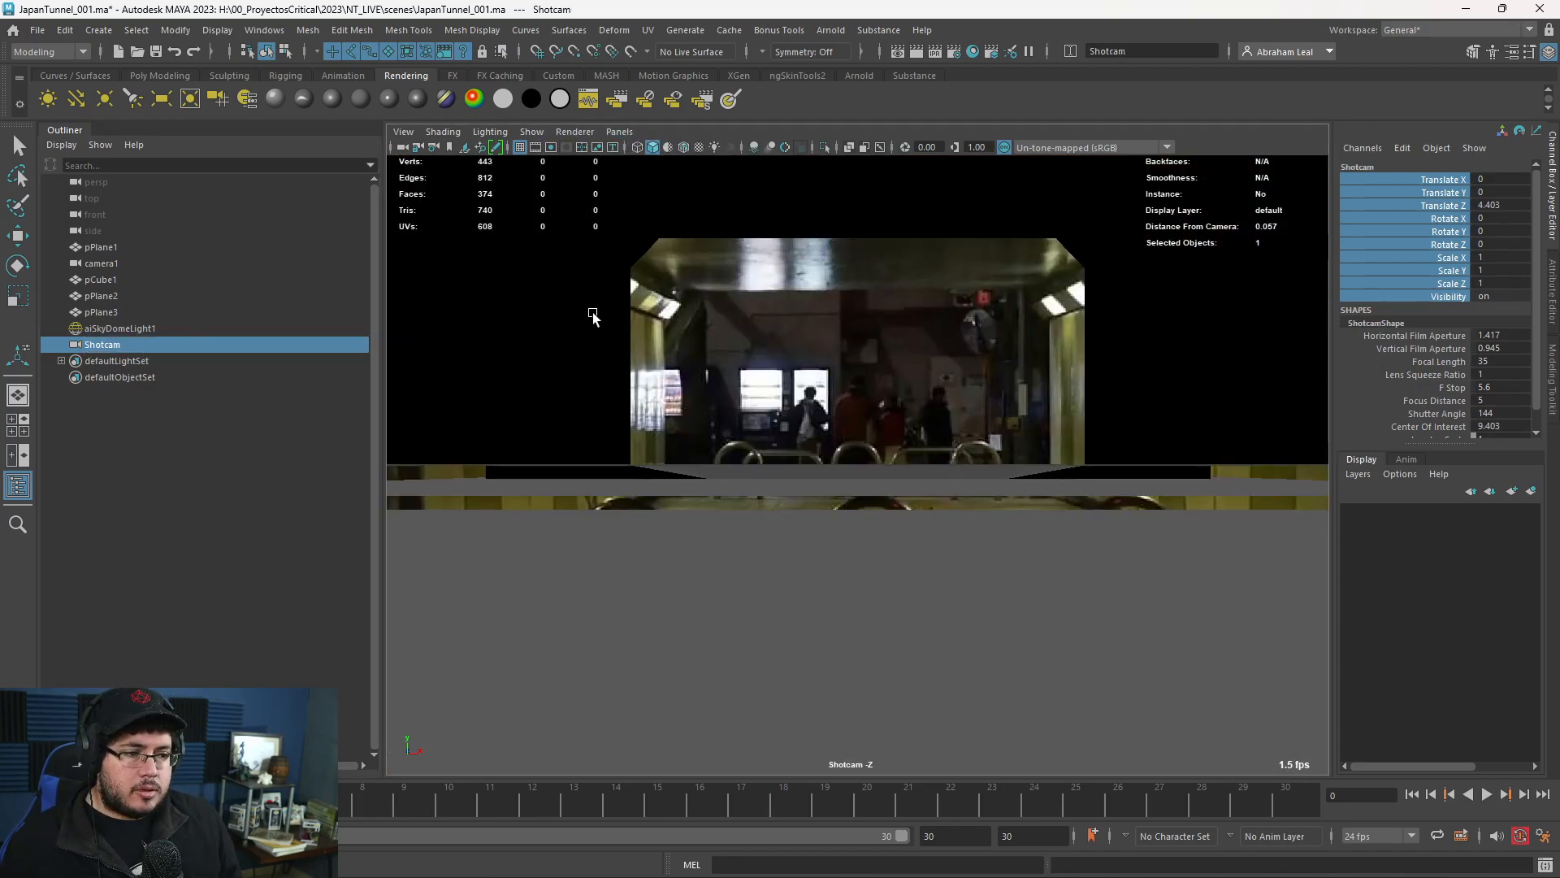
alt+right_drag(877, 317, 723, 328)
alt+middle_drag(723, 328, 703, 408)
alt+right_drag(675, 325, 703, 304)
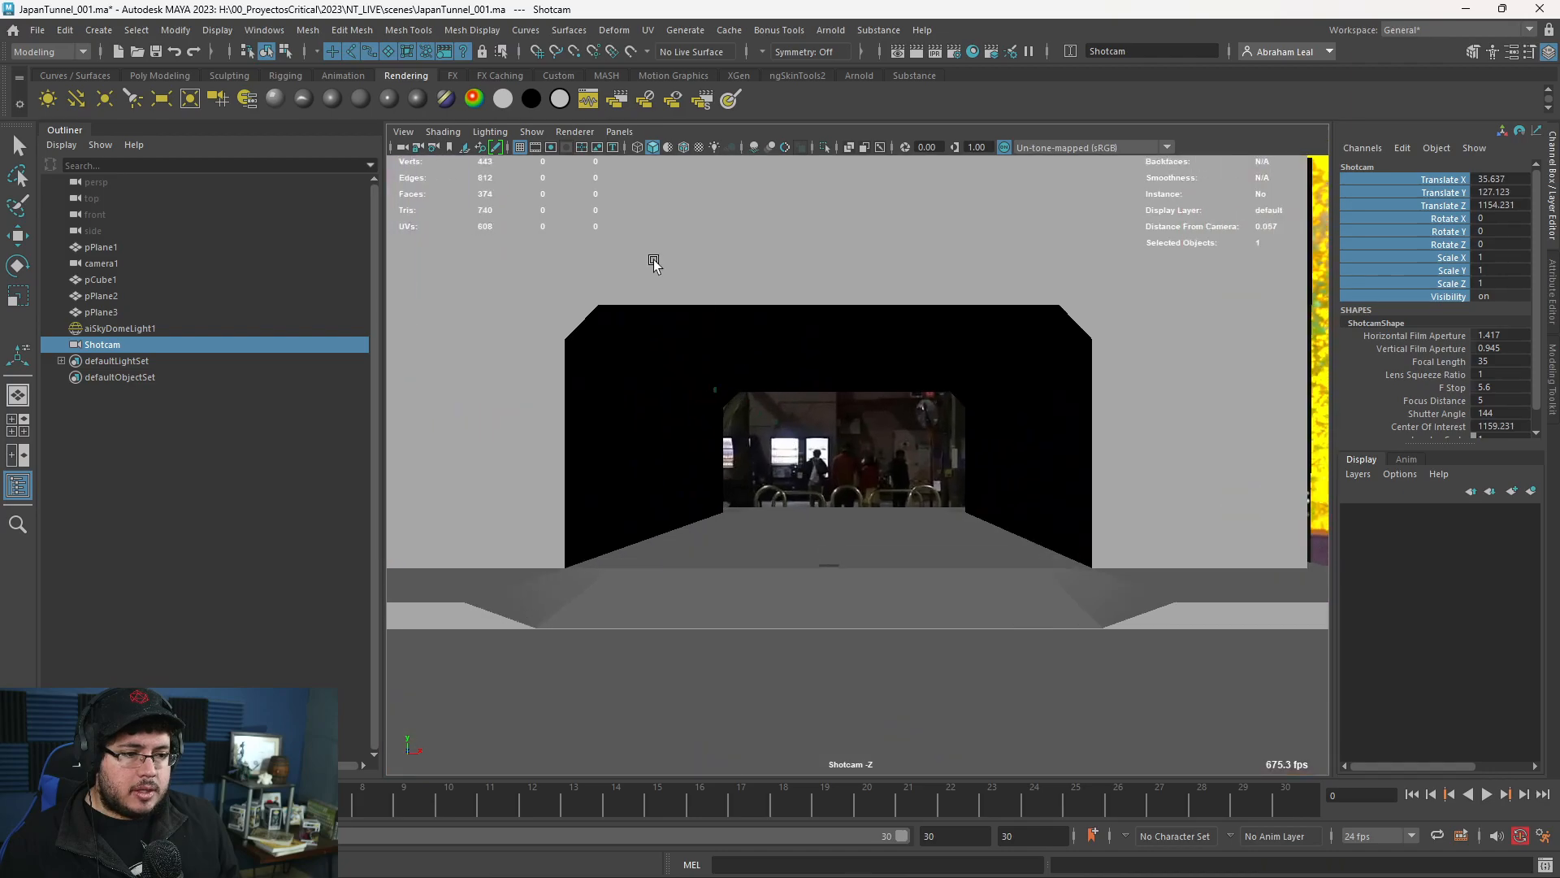
Display Shotcam's resolution gate and field chart, and refine the framing to center the tunnel opening.
click(550, 148)
alt+middle_drag(680, 291, 702, 306)
alt+right_drag(702, 307, 728, 341)
alt+middle_drag(728, 341, 738, 337)
click(568, 148)
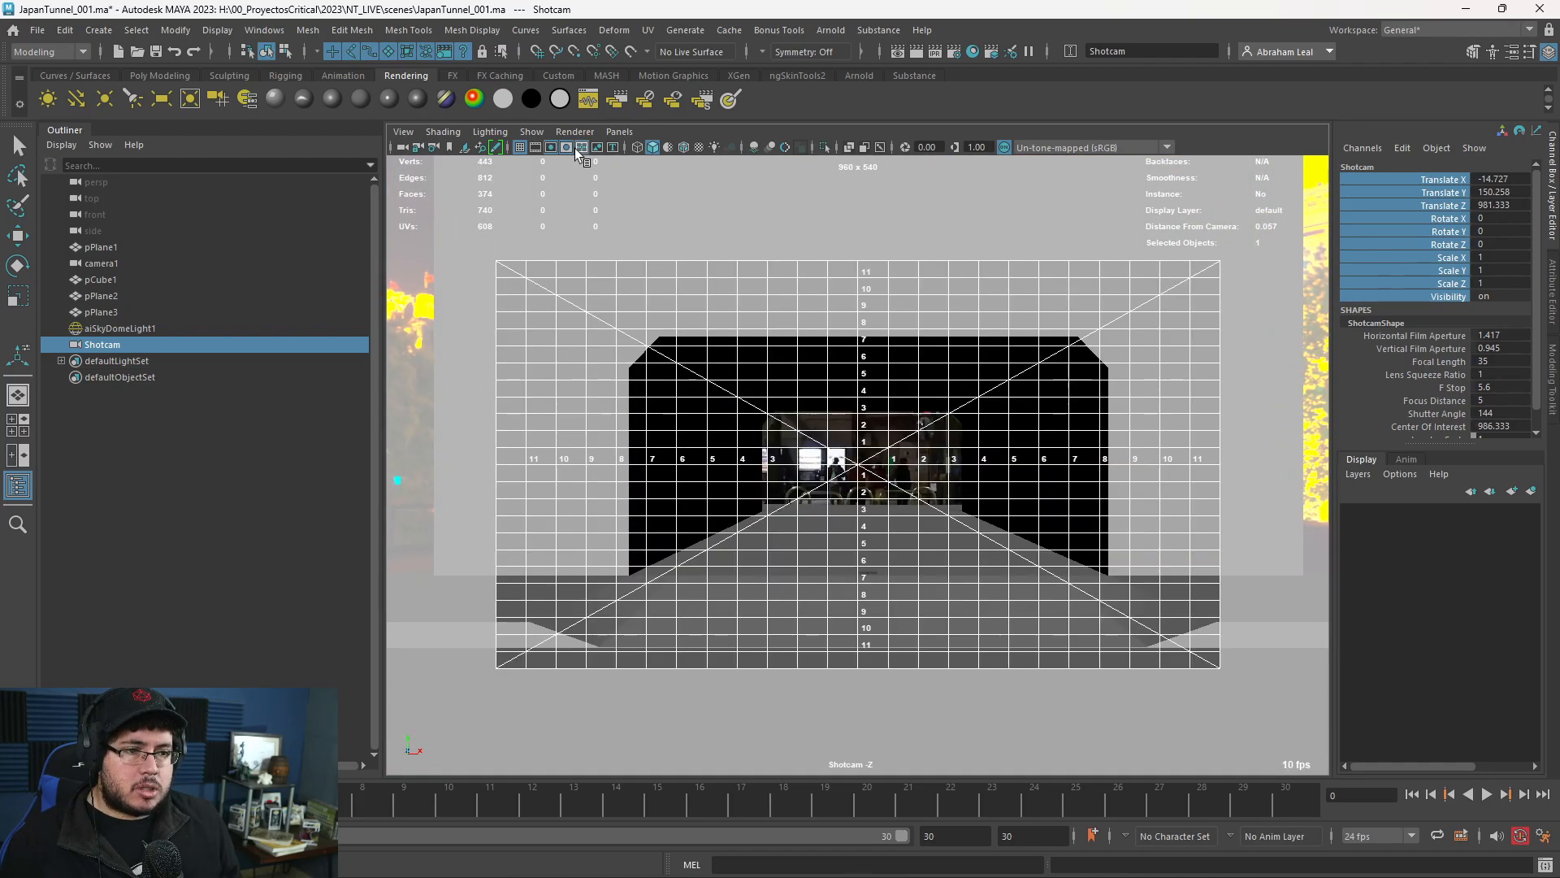
alt+middle_drag(887, 316, 878, 315)
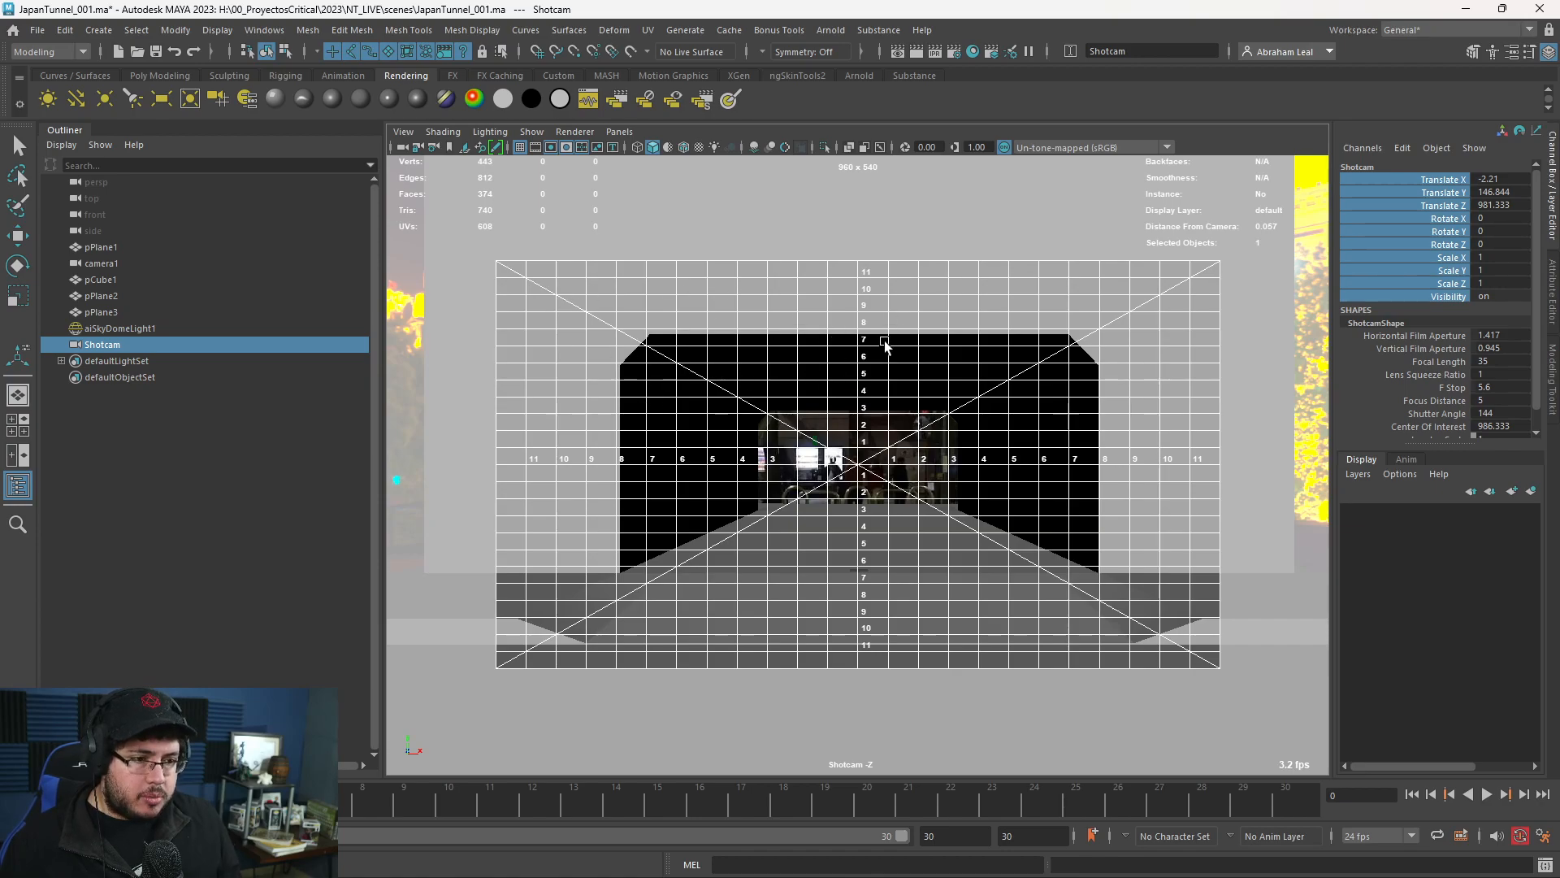
Return to the perspective view and show the attributes of the Shotcam camera.
key(space)
drag(903, 439, 1003, 451)
alt+right_drag(1004, 451, 908, 441)
alt+middle_drag(1016, 442, 655, 375)
alt+right_drag(655, 374, 581, 366)
click(91, 344)
key(w)
key(ctrl+a)
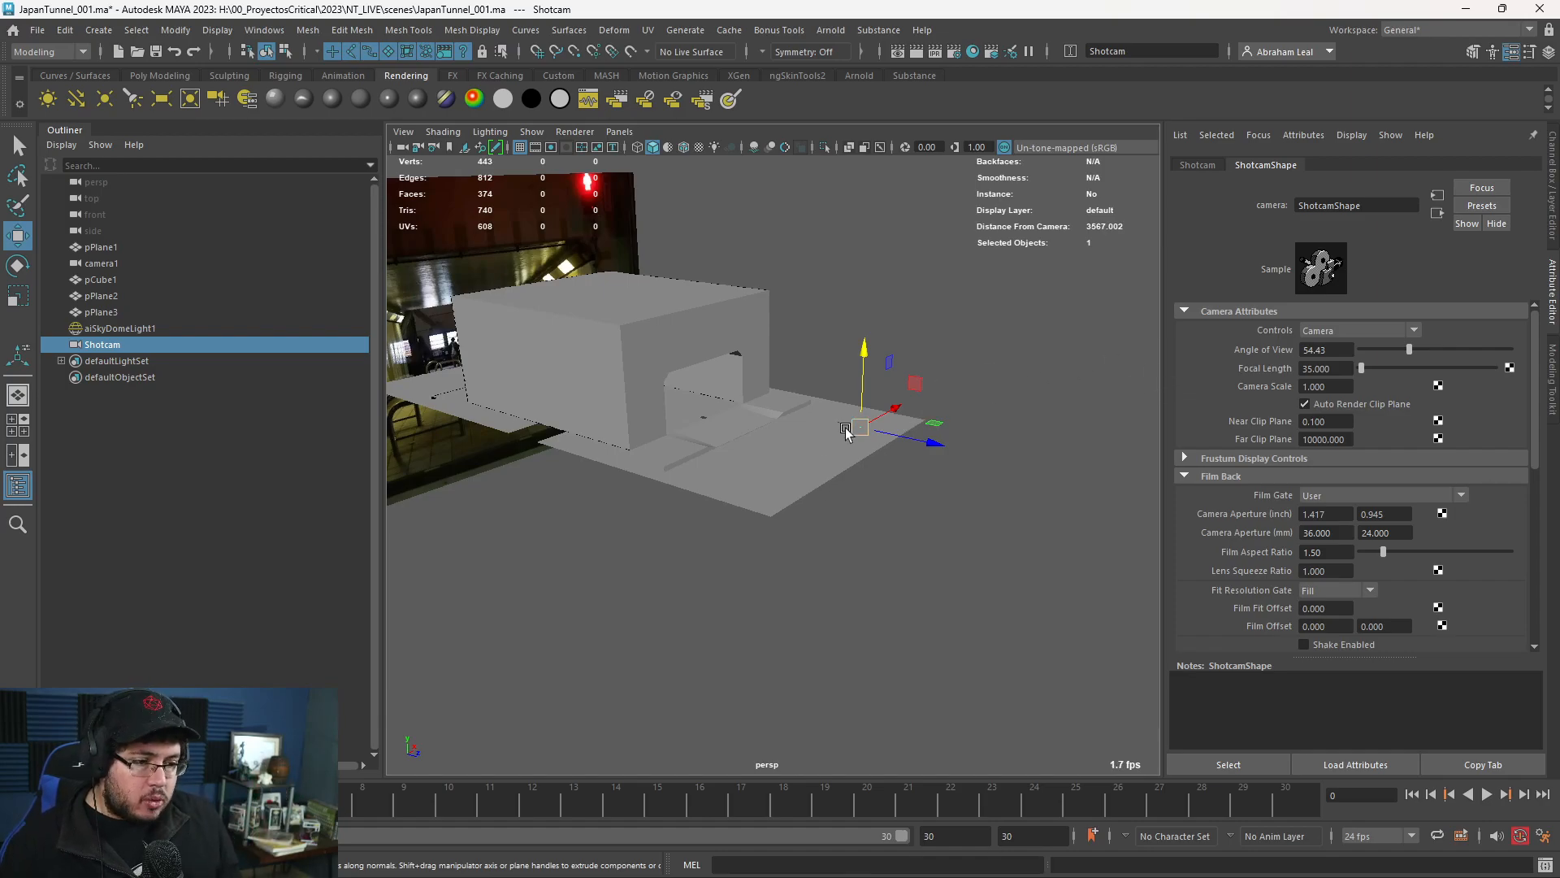
Set Shotcam's Locator Scale to 100 in its object display settings.
scroll(1228, 432, down, 5)
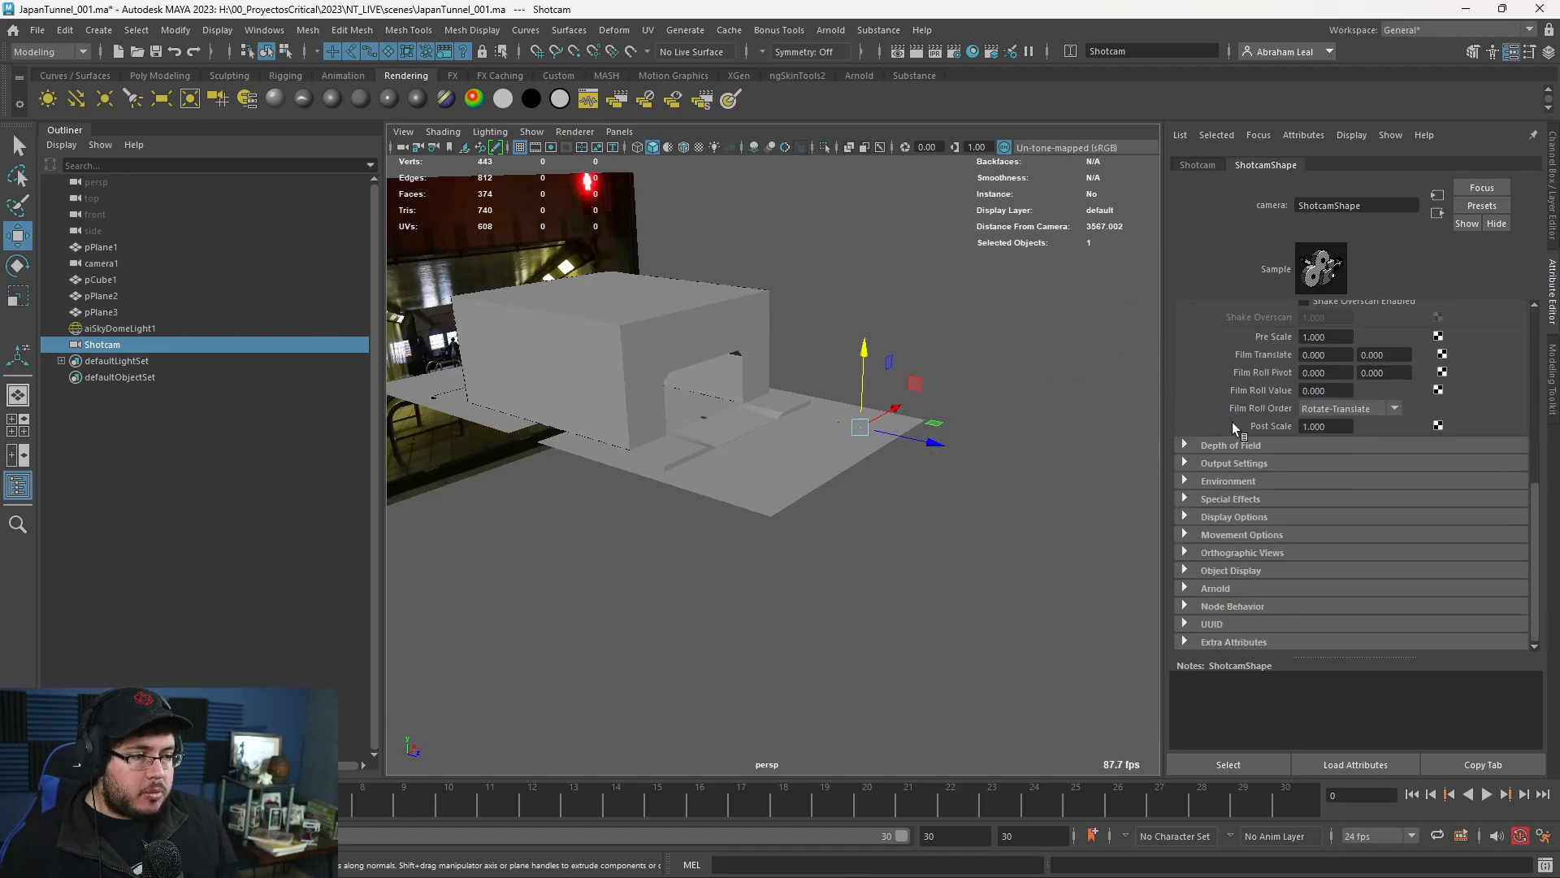
click(1195, 572)
scroll(1268, 528, down, 3)
click(1333, 474)
text(100)
key(Return)
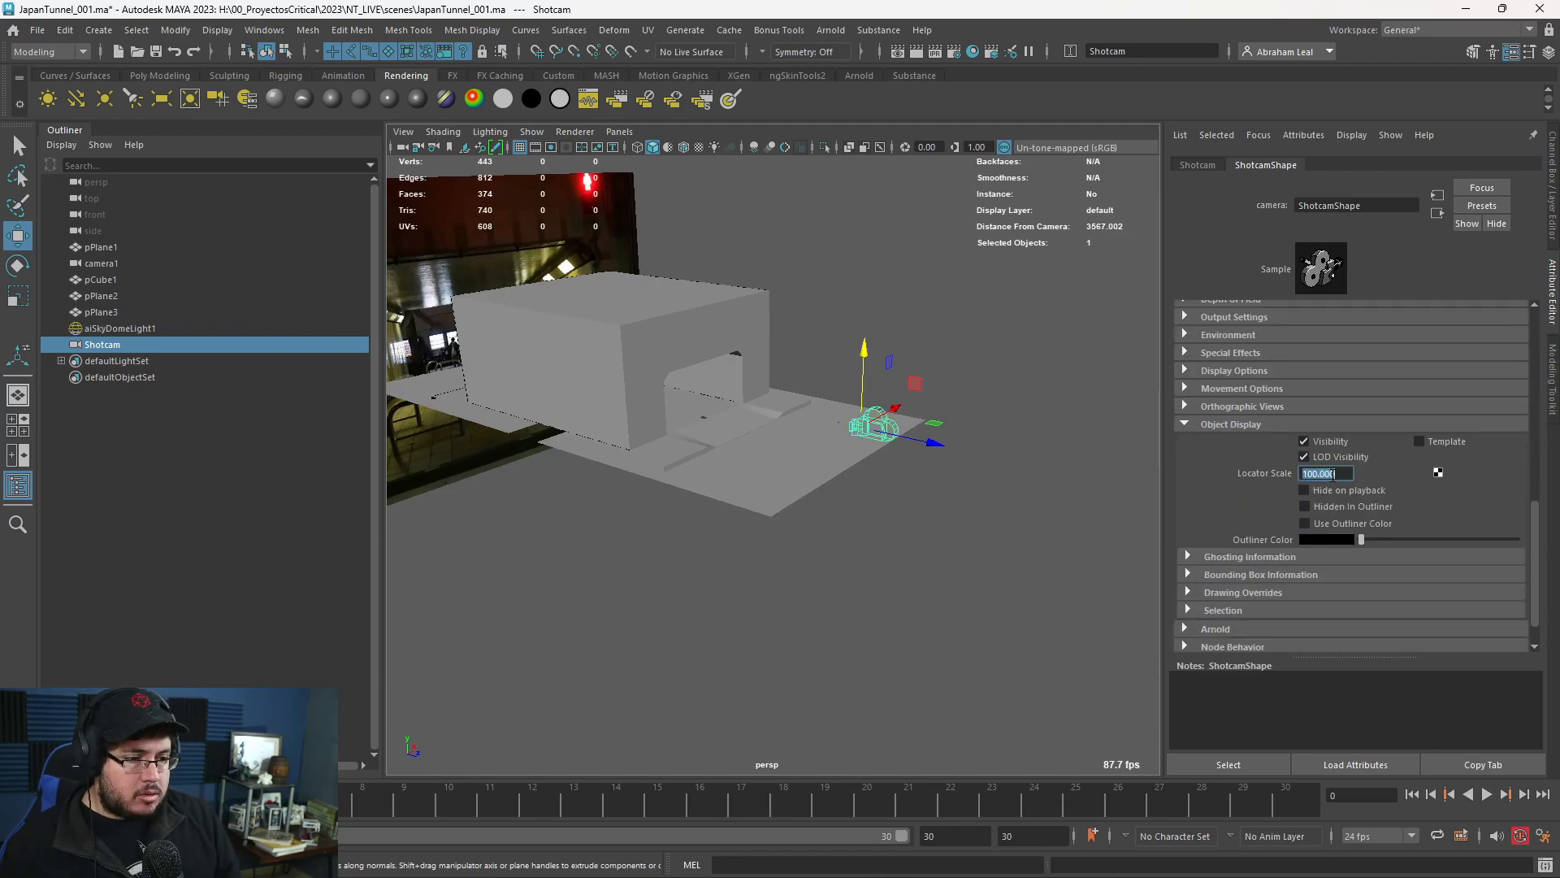
Inspect the enlarged Shotcam icon in front of the tunnel and reselect the camera.
click(1055, 490)
scroll(999, 439, up, 5)
alt+drag(999, 438, 894, 386)
alt+middle_drag(893, 388, 718, 503)
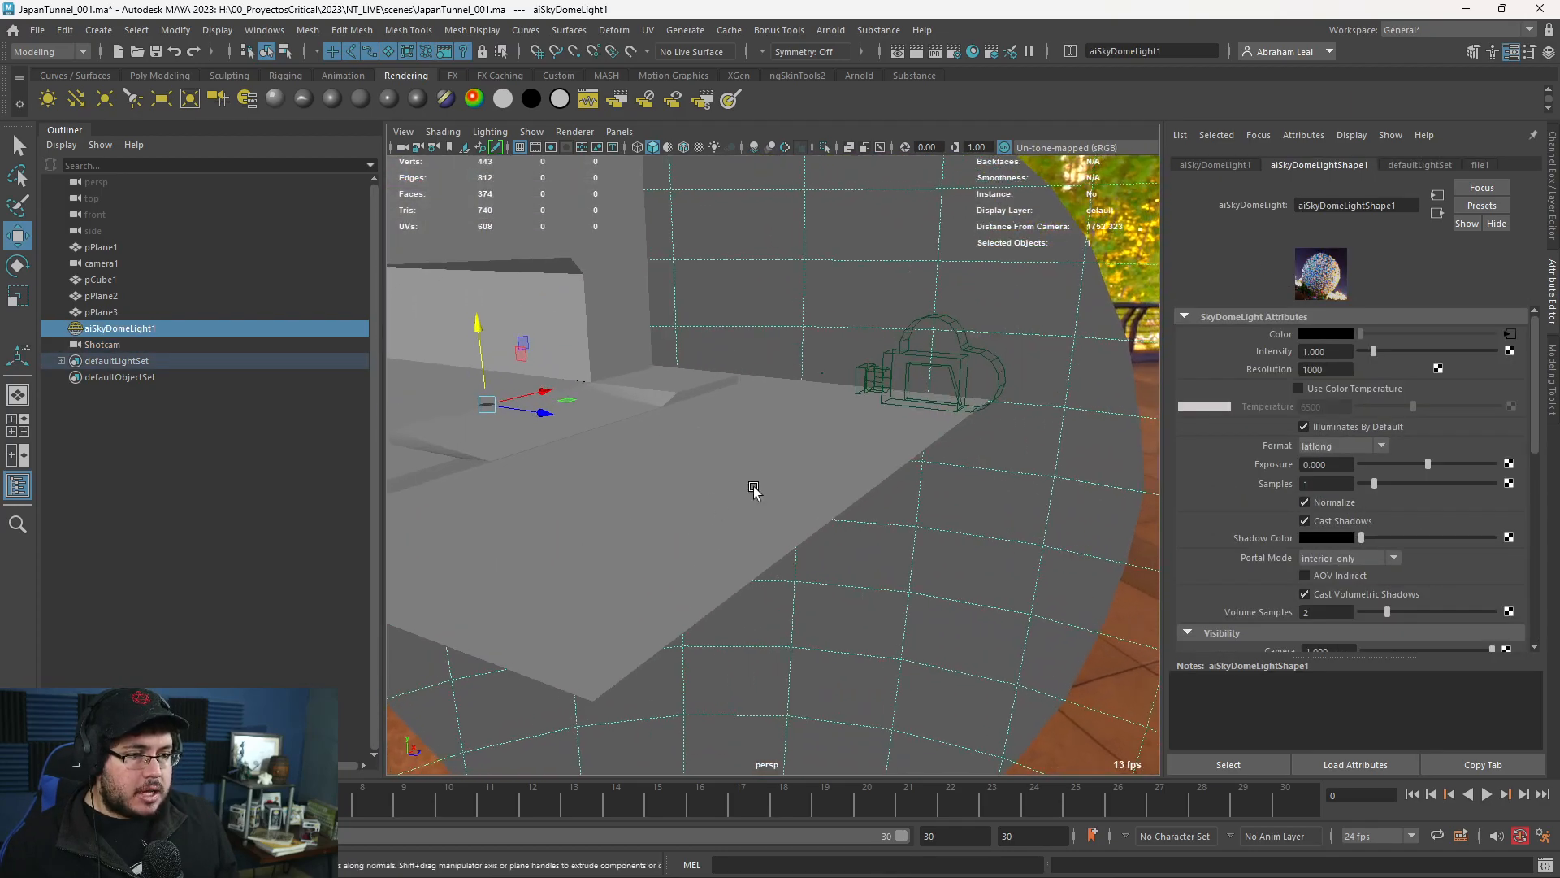
click(892, 377)
scroll(892, 377, down, 4)
alt+drag(892, 377, 778, 415)
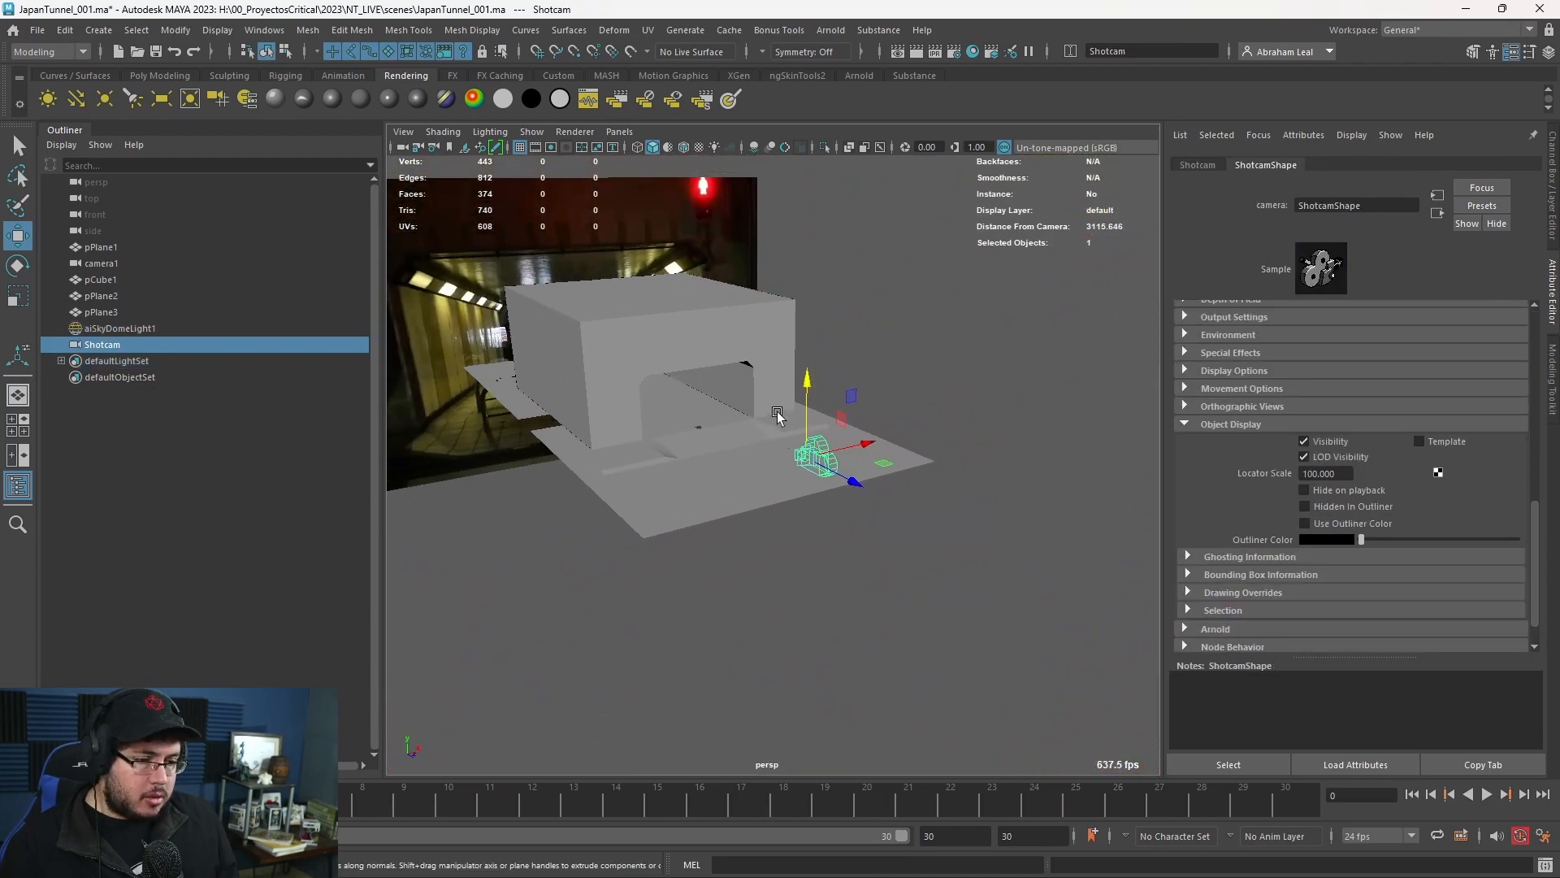
Render the scene in Arnold through ShotcamShape and examine the tunnel's framing and HDRI lighting.
click(832, 31)
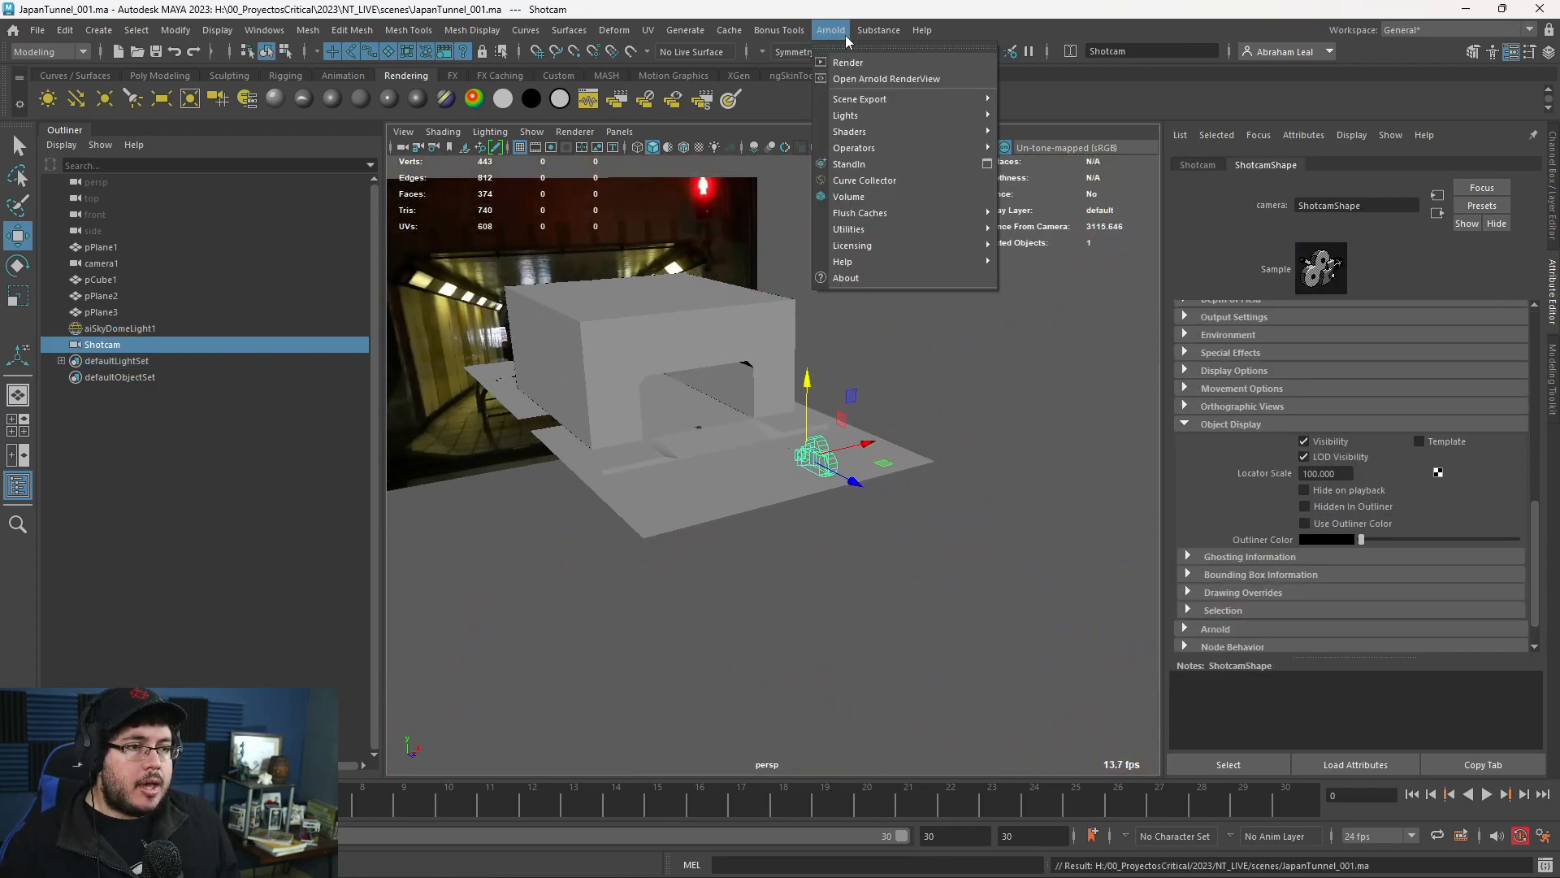
click(862, 61)
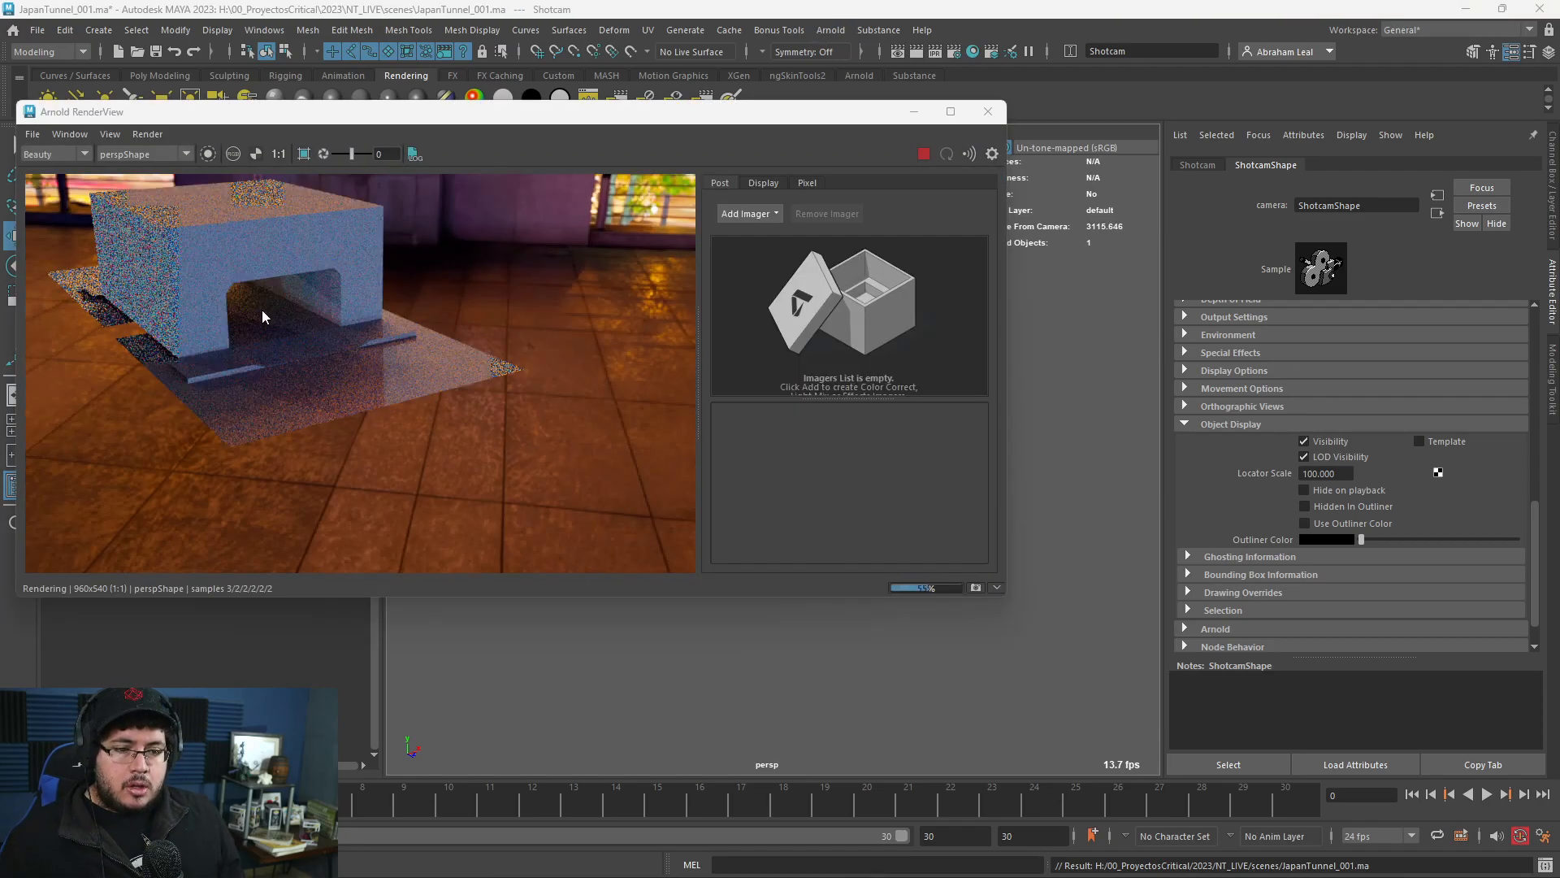
click(162, 154)
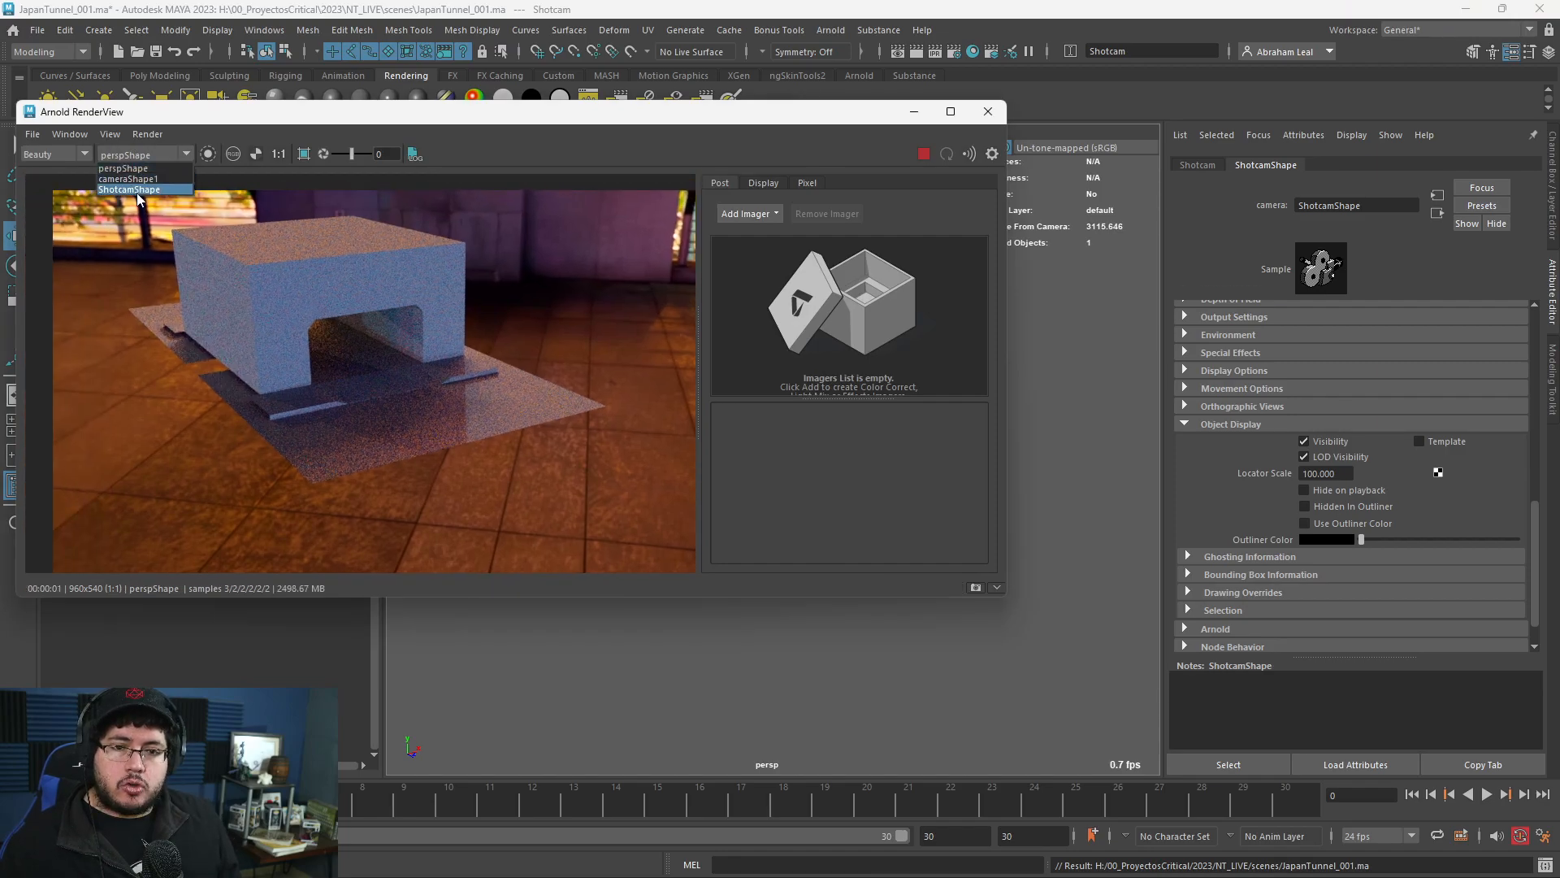
click(130, 189)
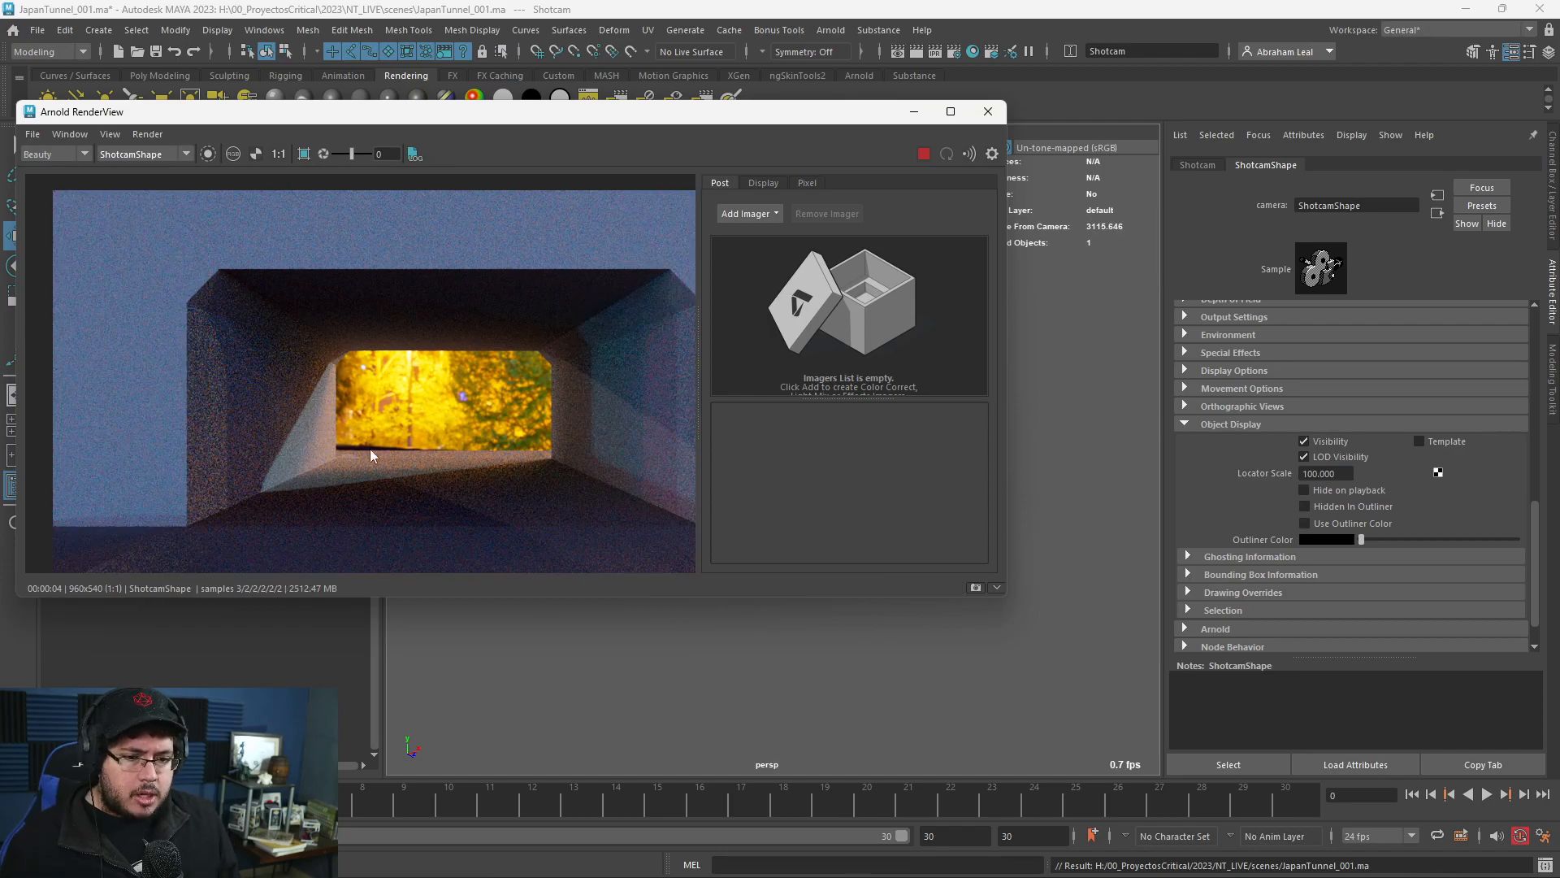
scroll(455, 406, down, 1)
middle_drag(529, 432, 432, 415)
scroll(552, 379, up, 2)
scroll(552, 380, down, 1)
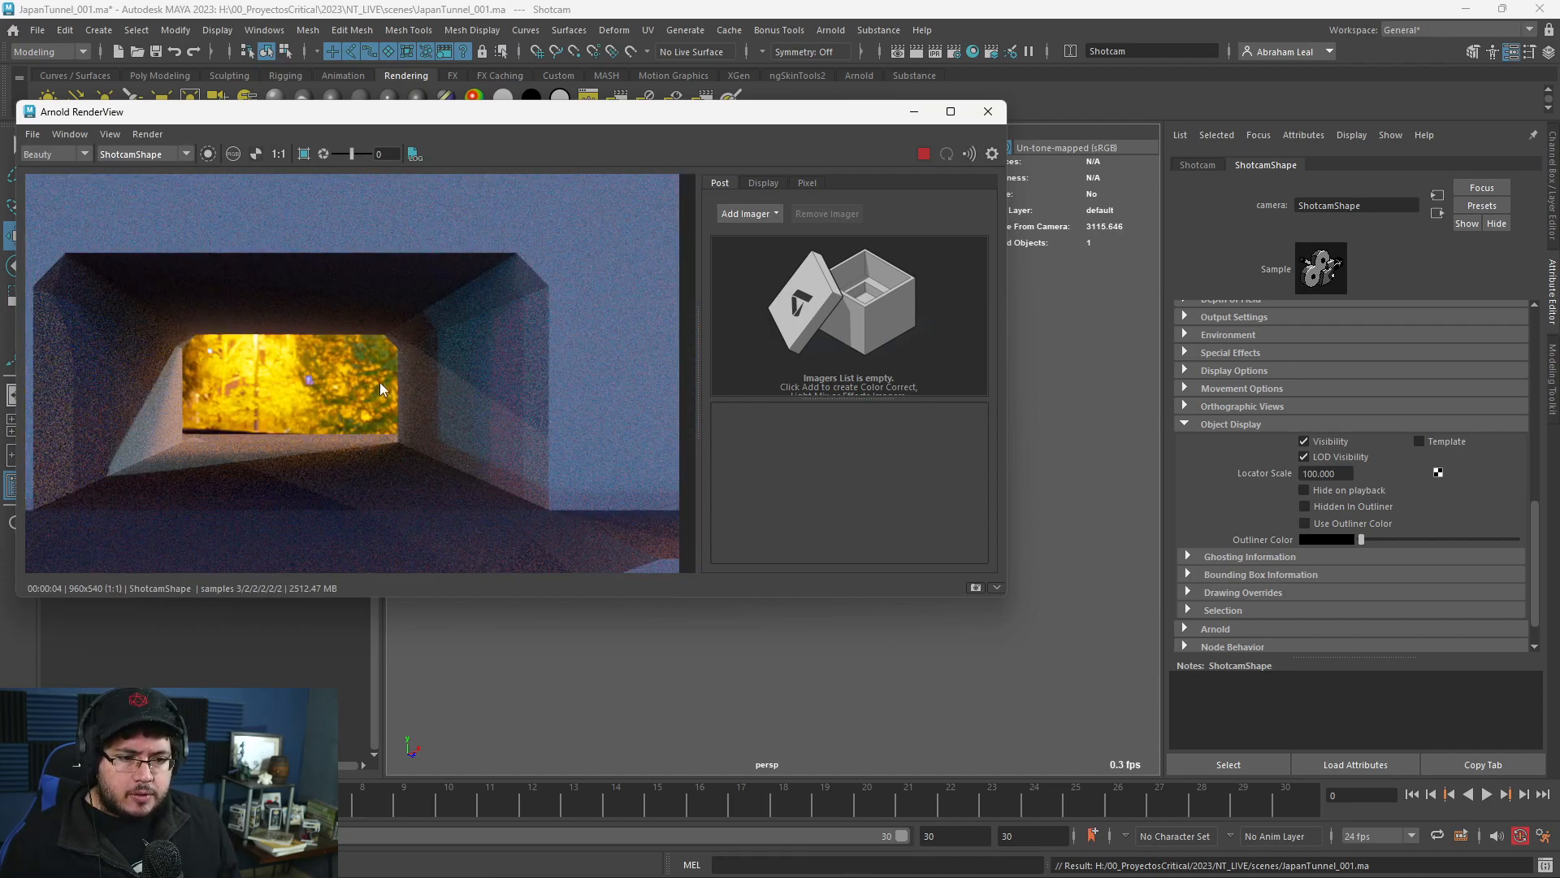
scroll(472, 410, down, 2)
scroll(450, 408, up, 1)
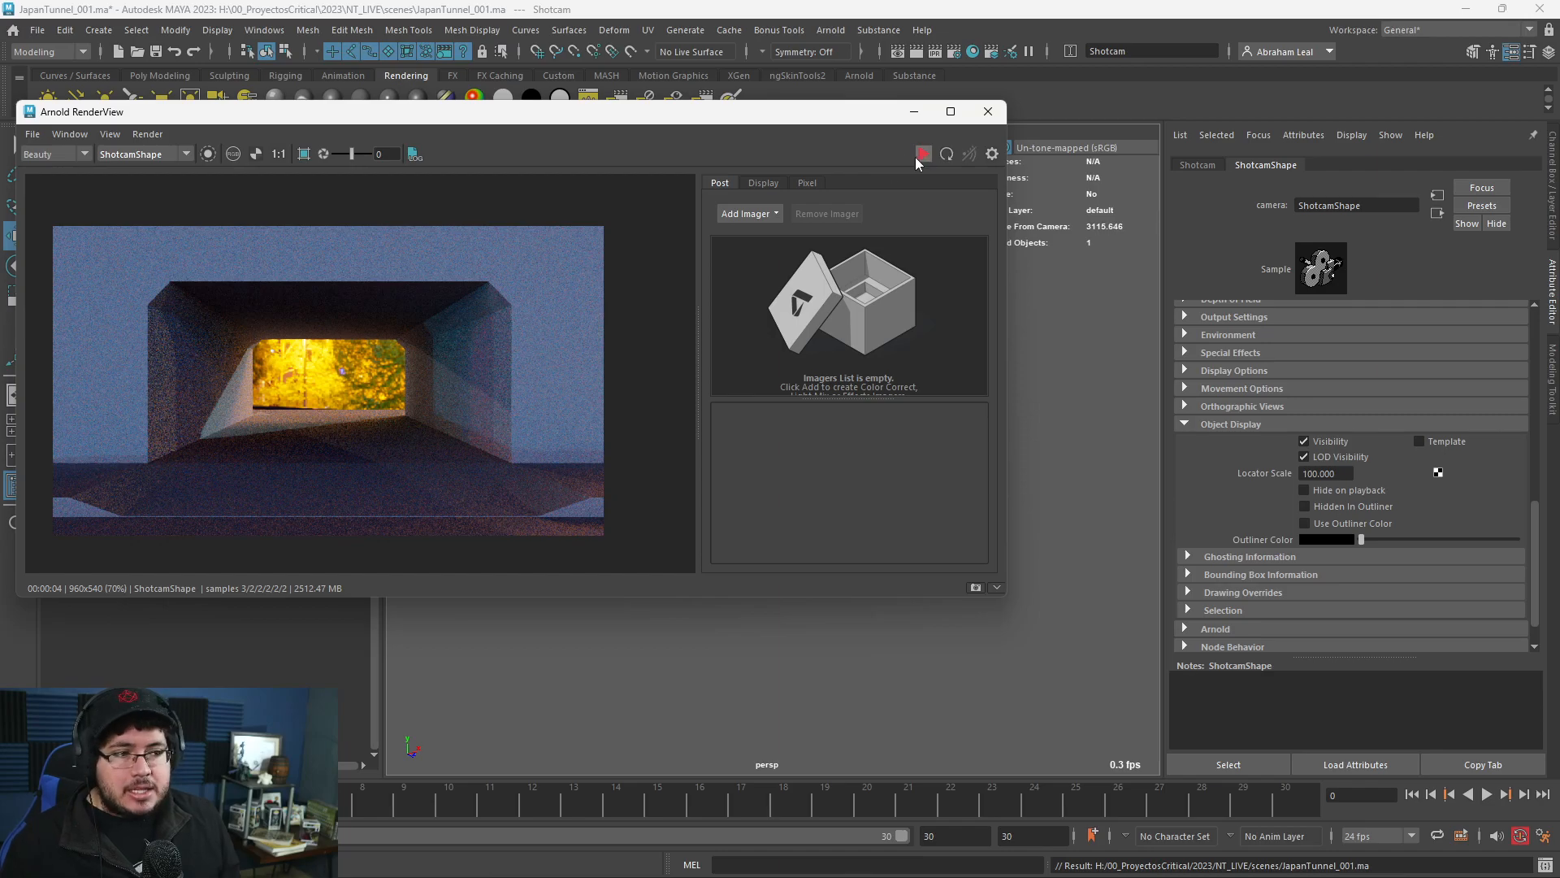
Set the skydome light's Camera visibility to 0, re-render the shot and compare it with the reference photo.
click(915, 111)
click(916, 311)
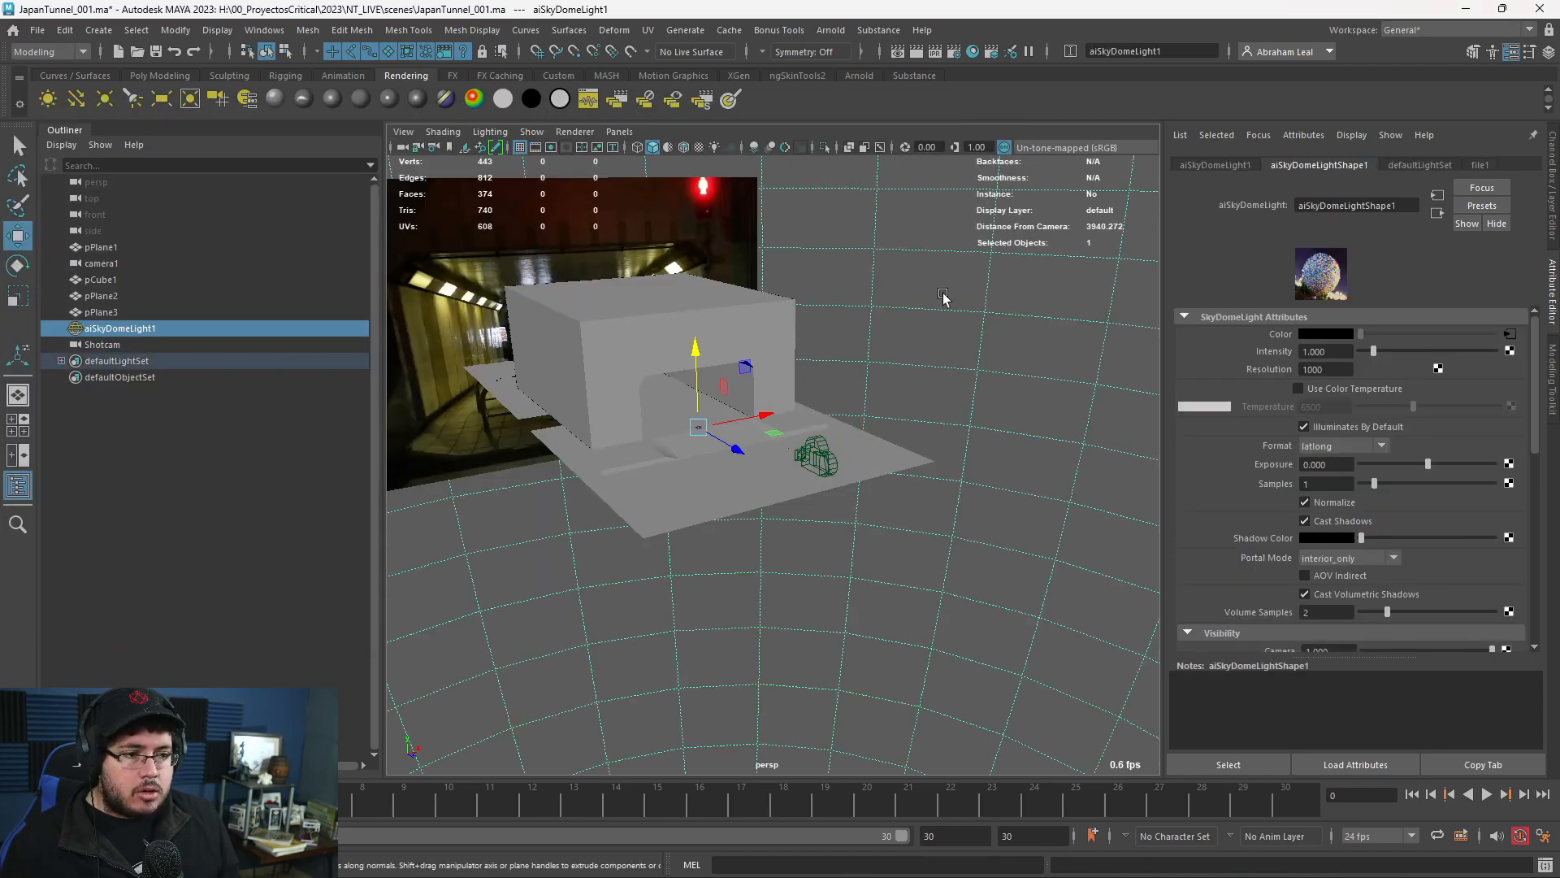
scroll(1287, 436, down, 5)
click(1364, 407)
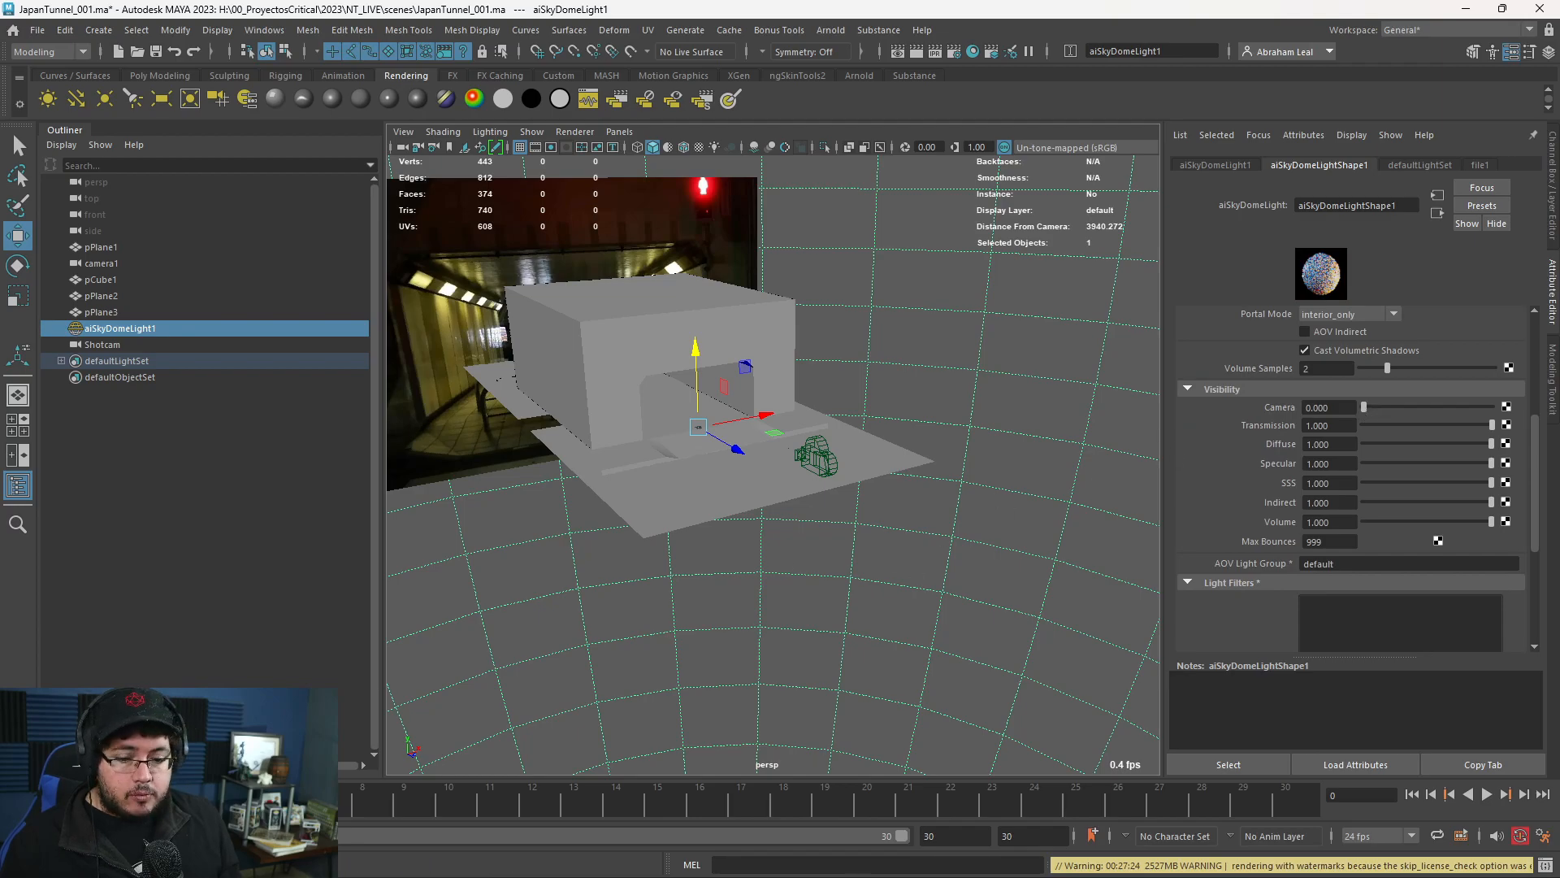
click(73, 863)
click(929, 152)
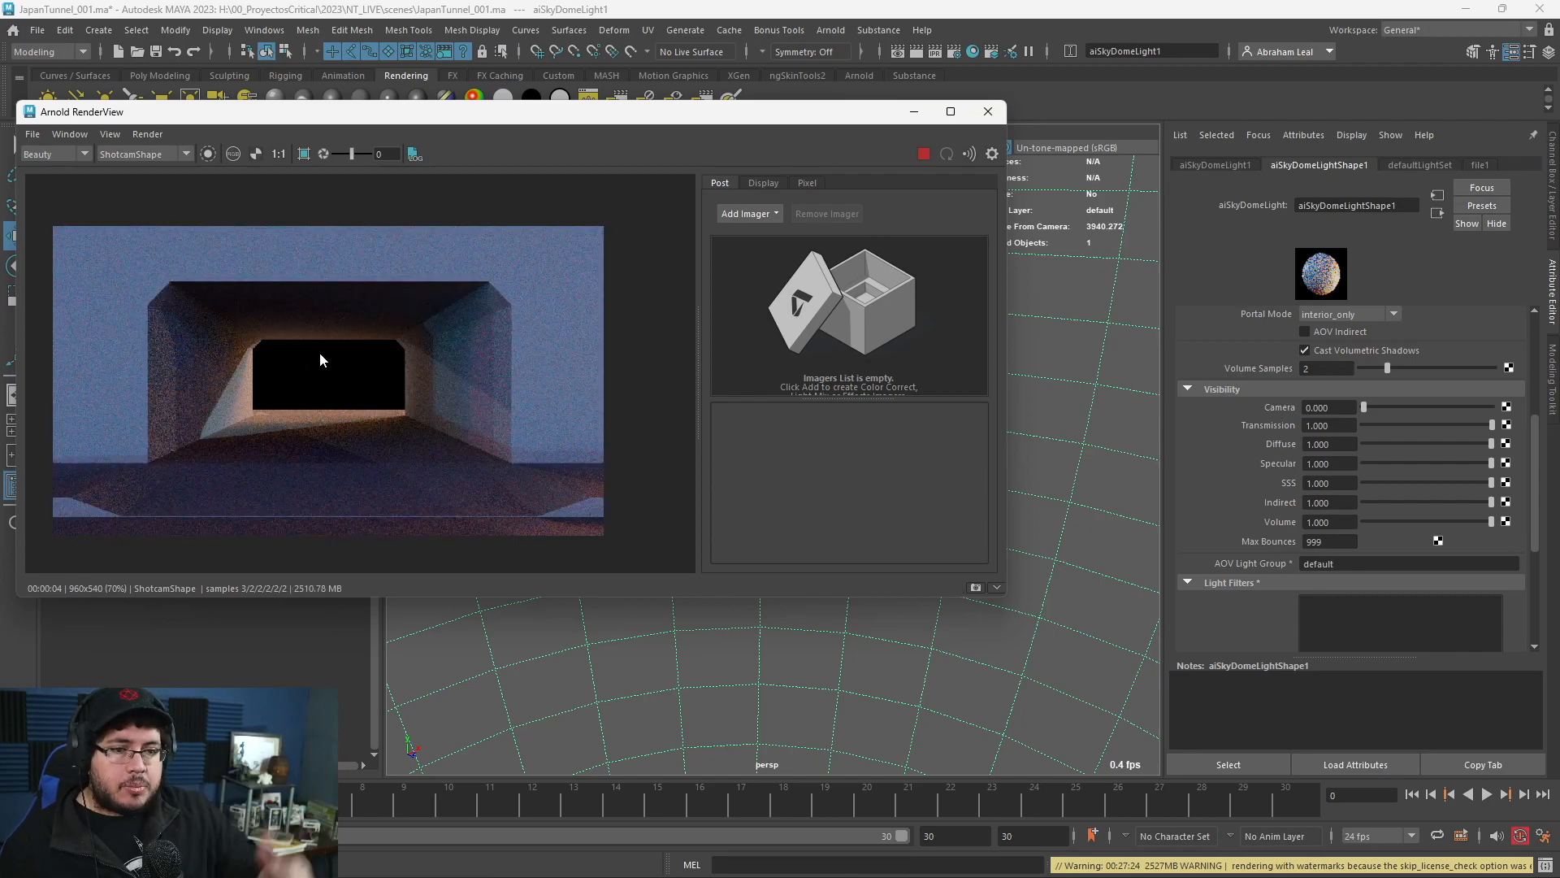
key(alt+Tab)
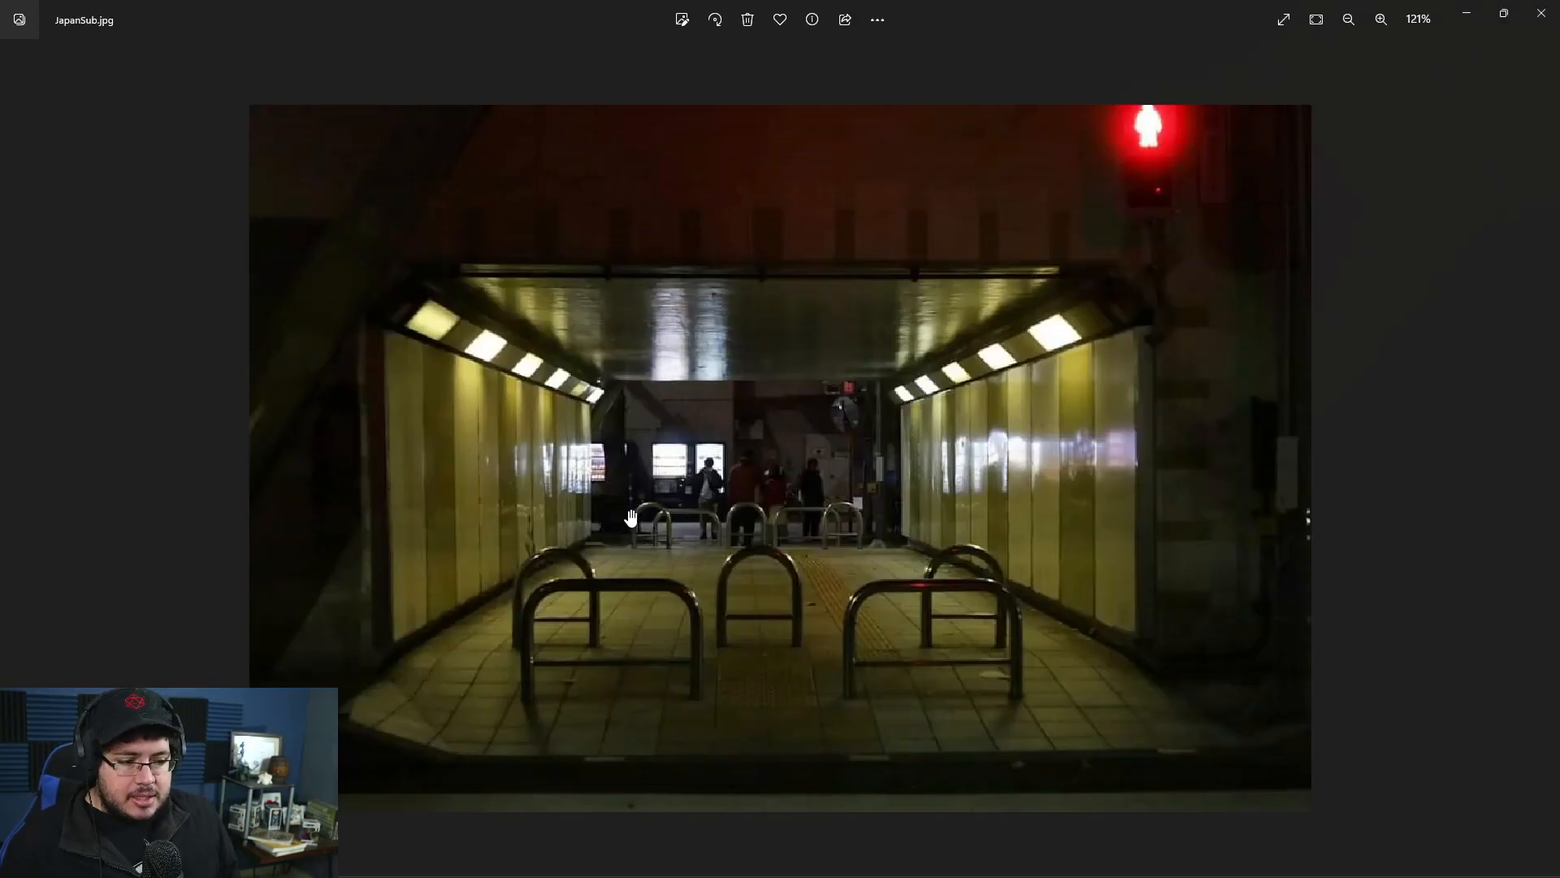
key(alt+Tab)
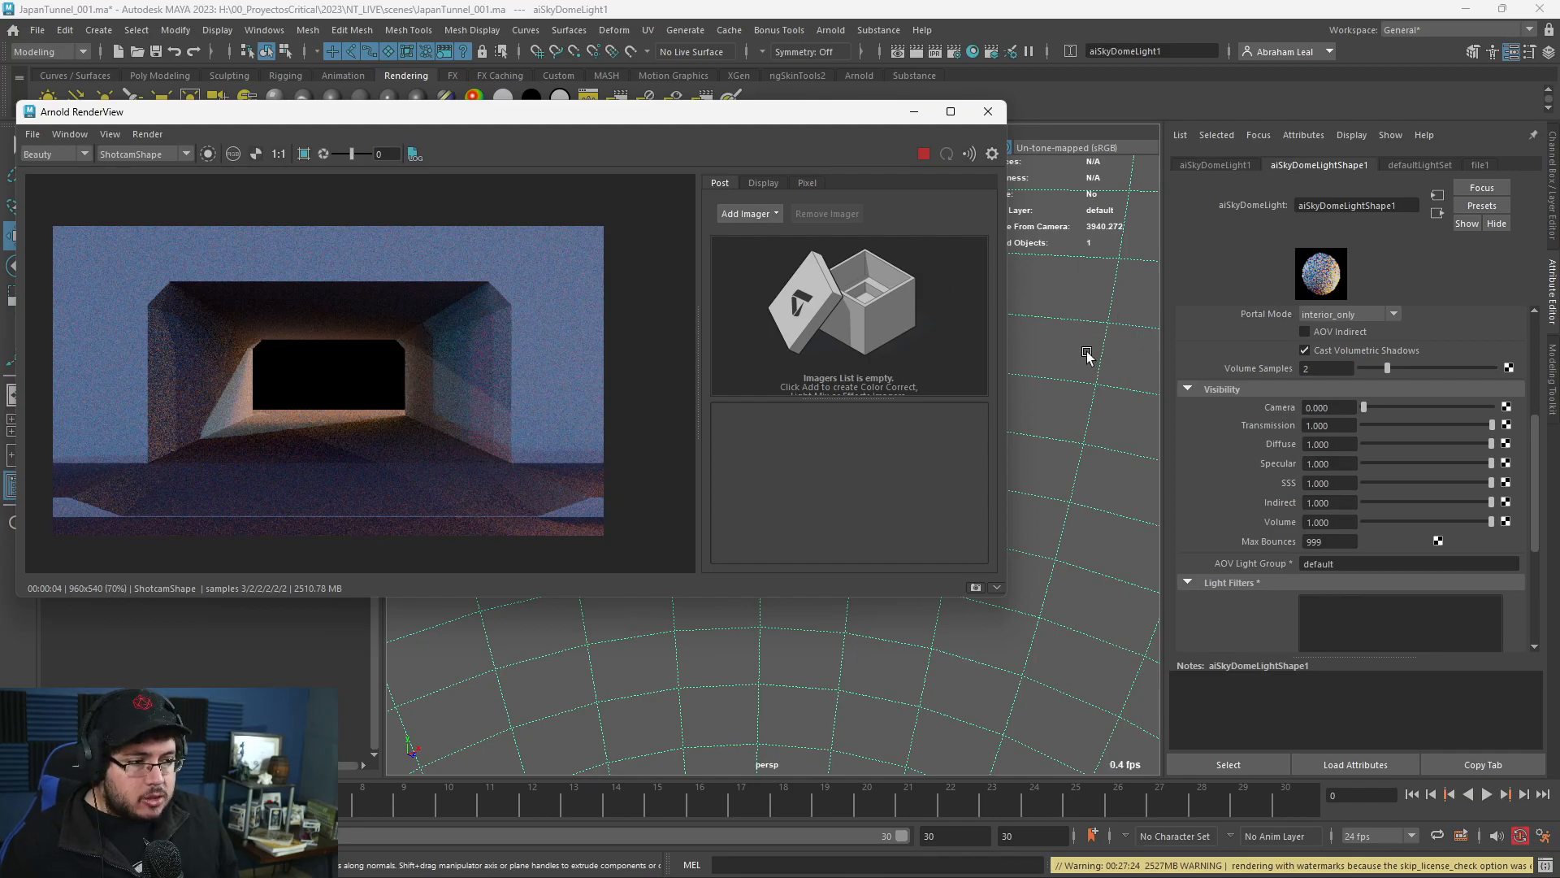
Set the skydome light's Exposure to -4, check the darkened render and stop it.
scroll(1330, 392, up, 5)
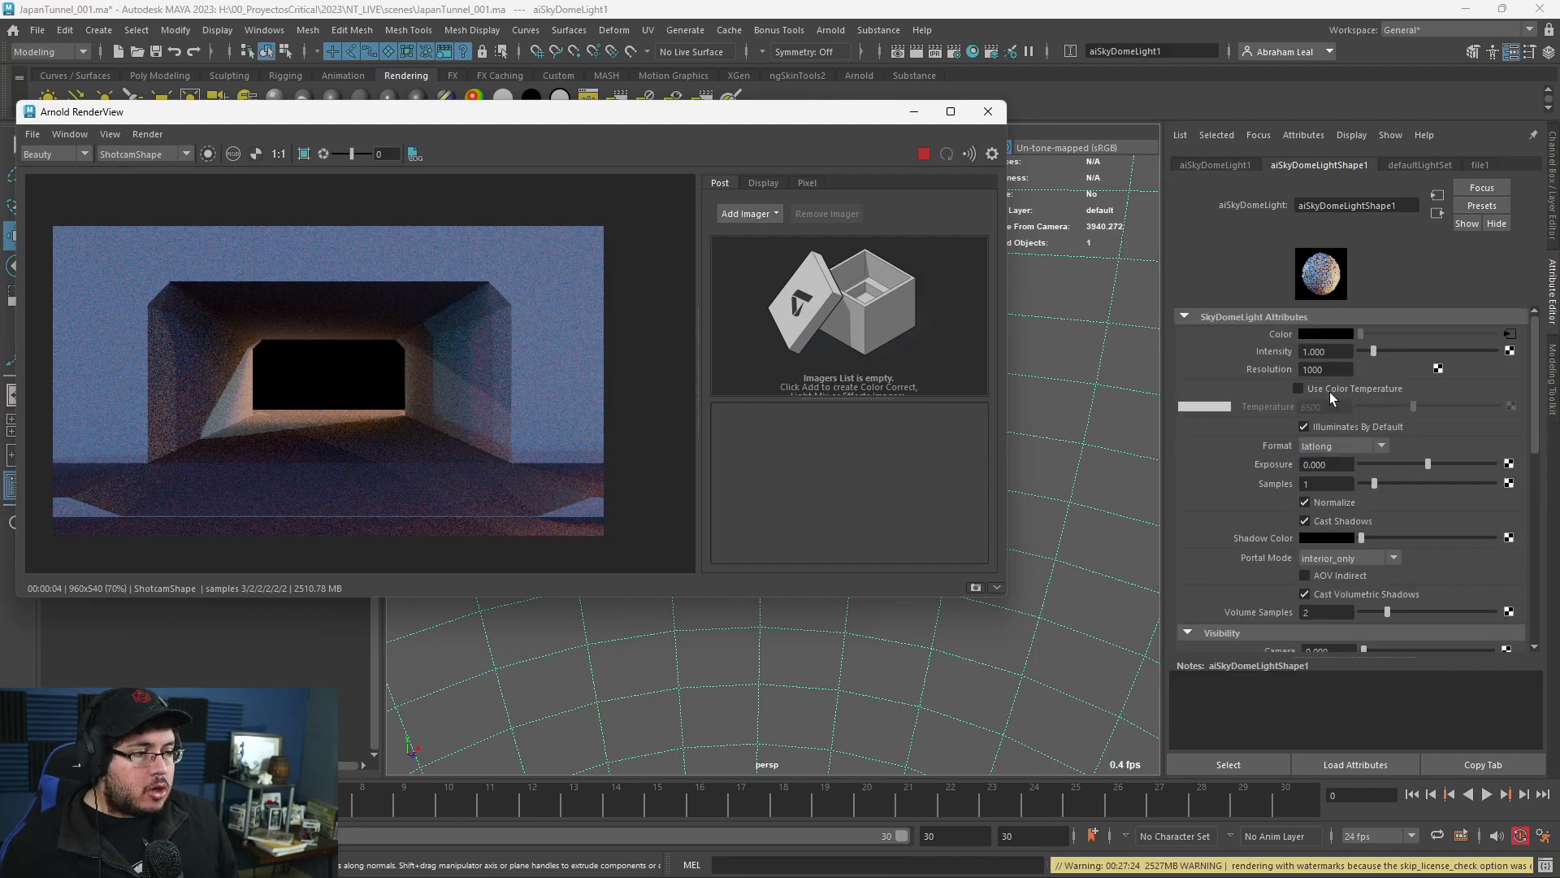
double_click(1343, 460)
text(4)
key(Return)
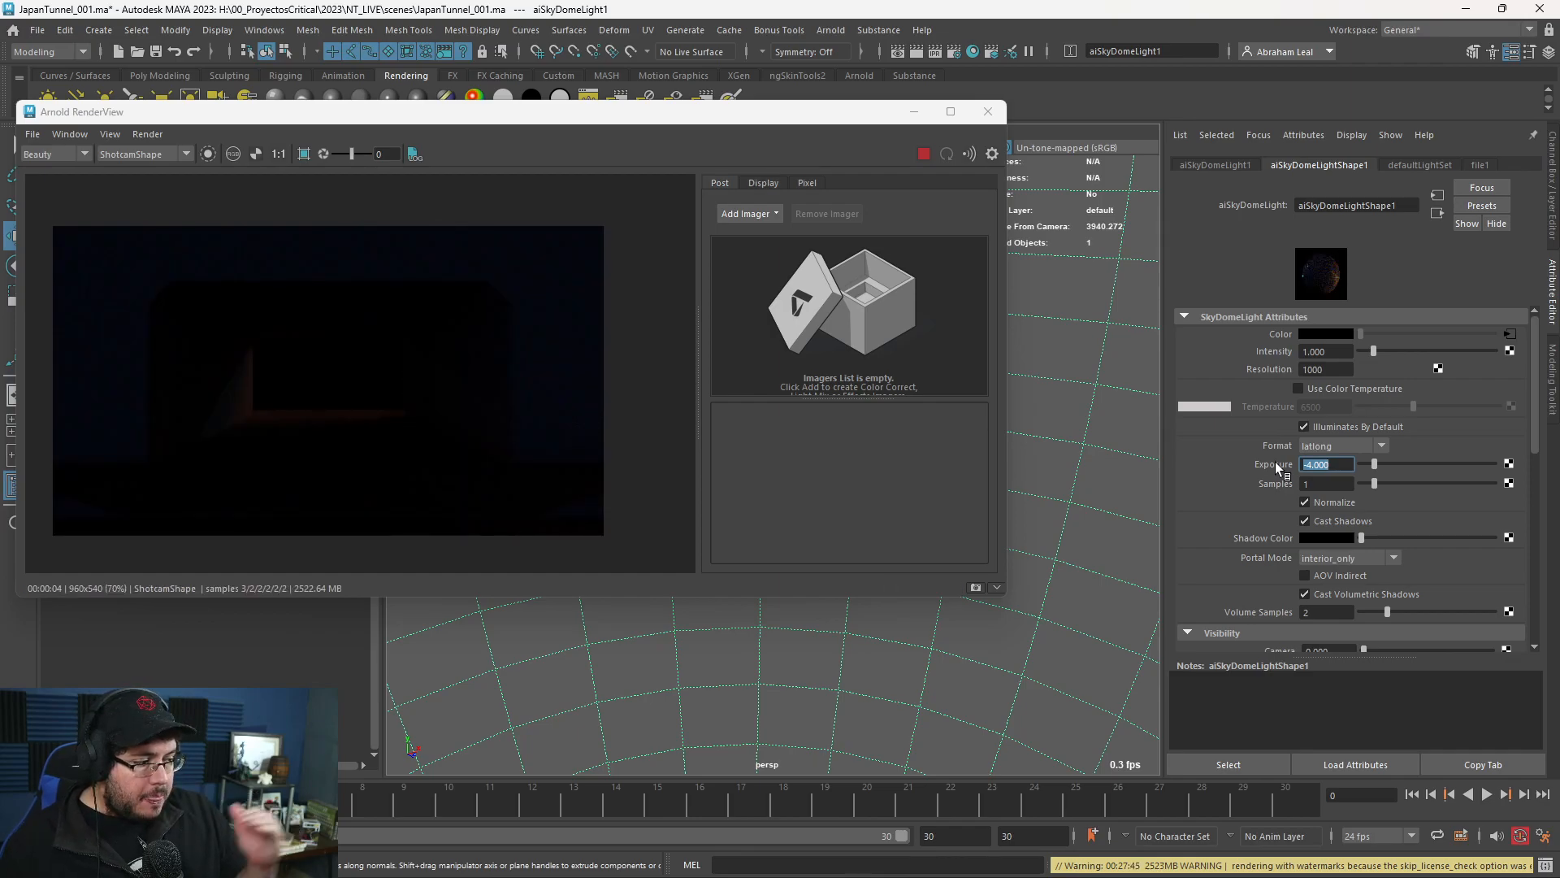
click(918, 154)
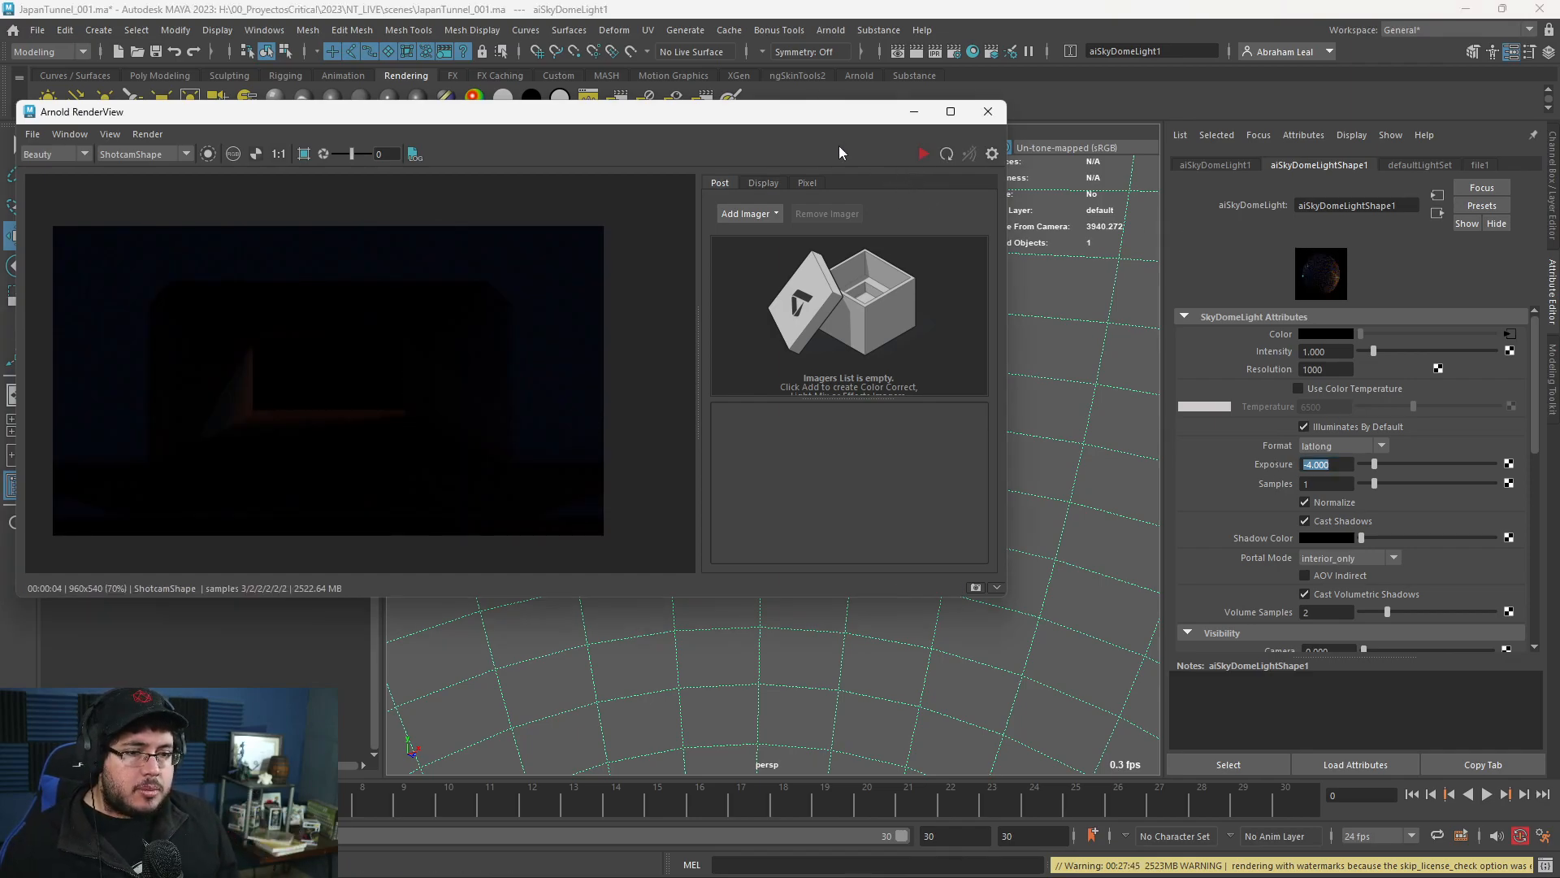
Switch Arnold's Render Device to GPU in the render settings and run a test render of the shot.
click(956, 51)
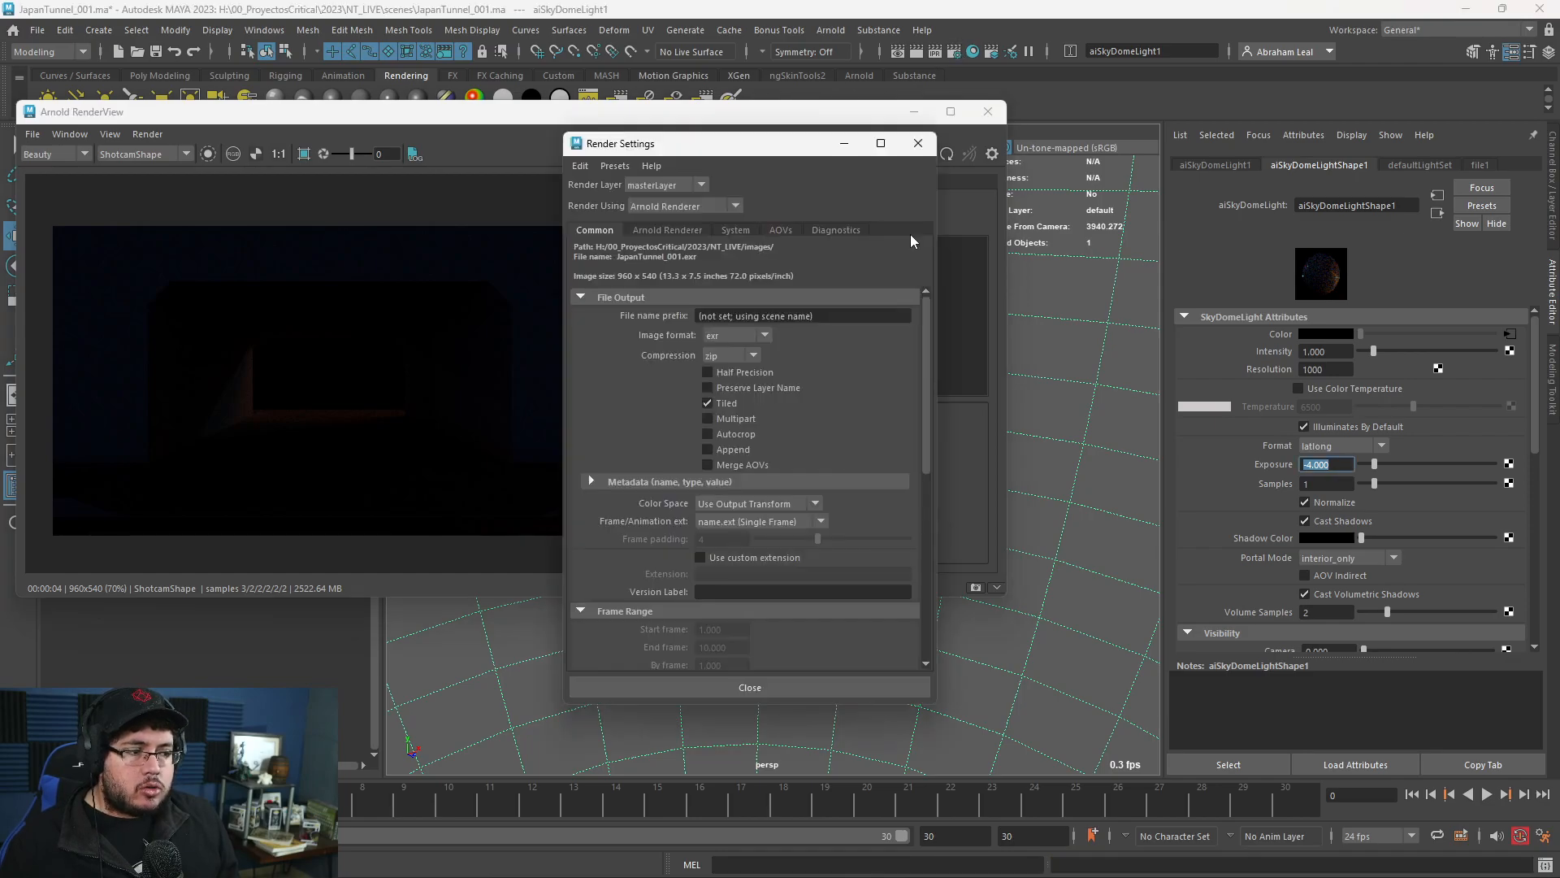
click(778, 230)
click(736, 230)
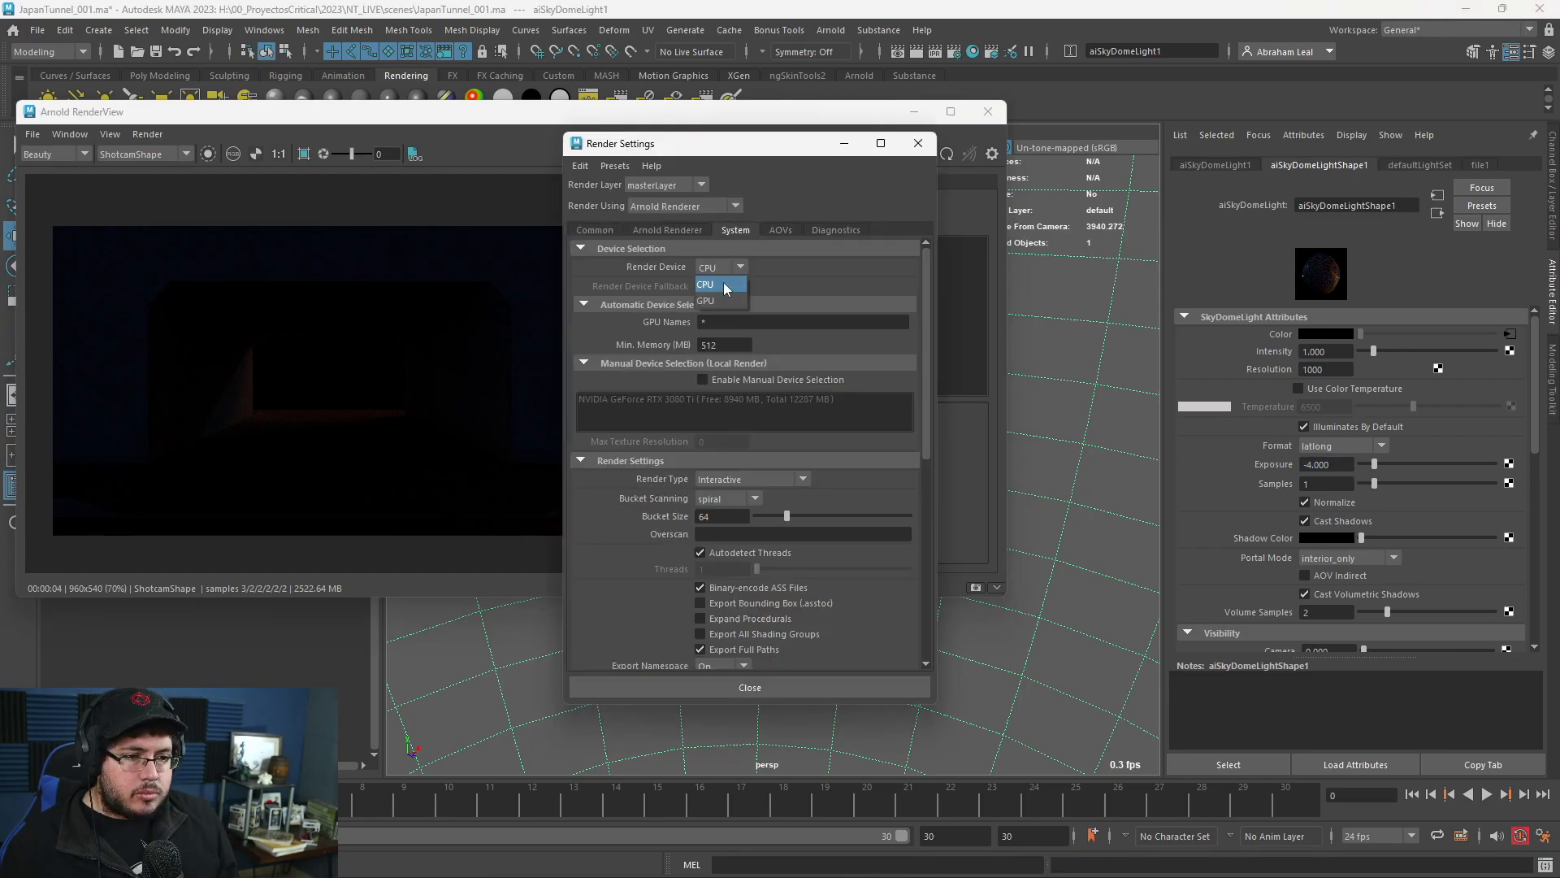
click(844, 144)
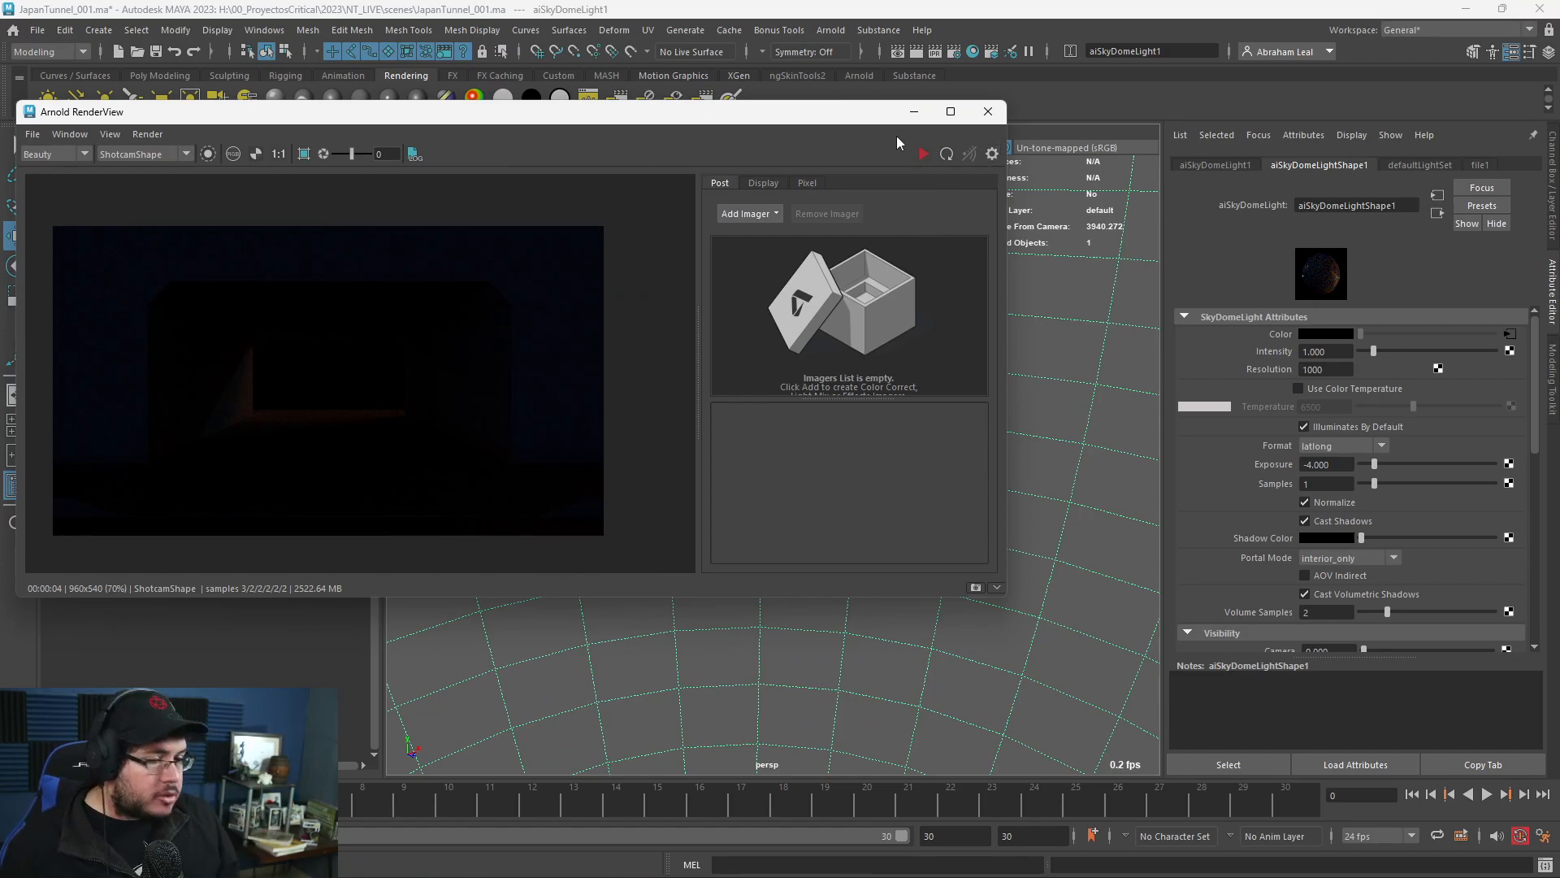
click(923, 154)
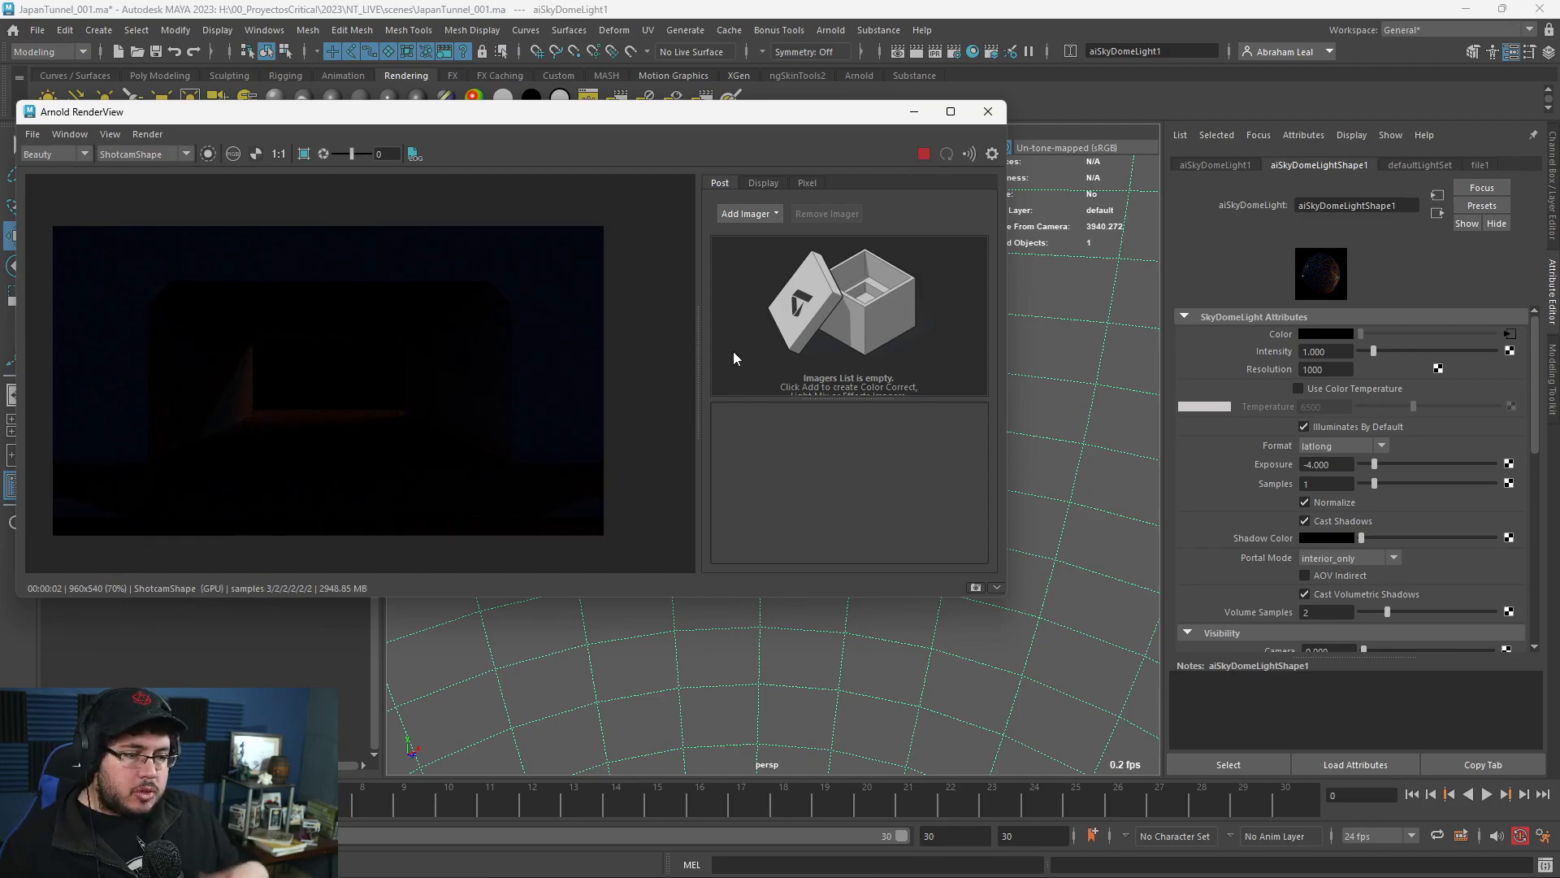
click(923, 155)
Set the skydome light's Exposure to -2 and re-render the tunnel.
click(1327, 463)
text(-2)
key(Return)
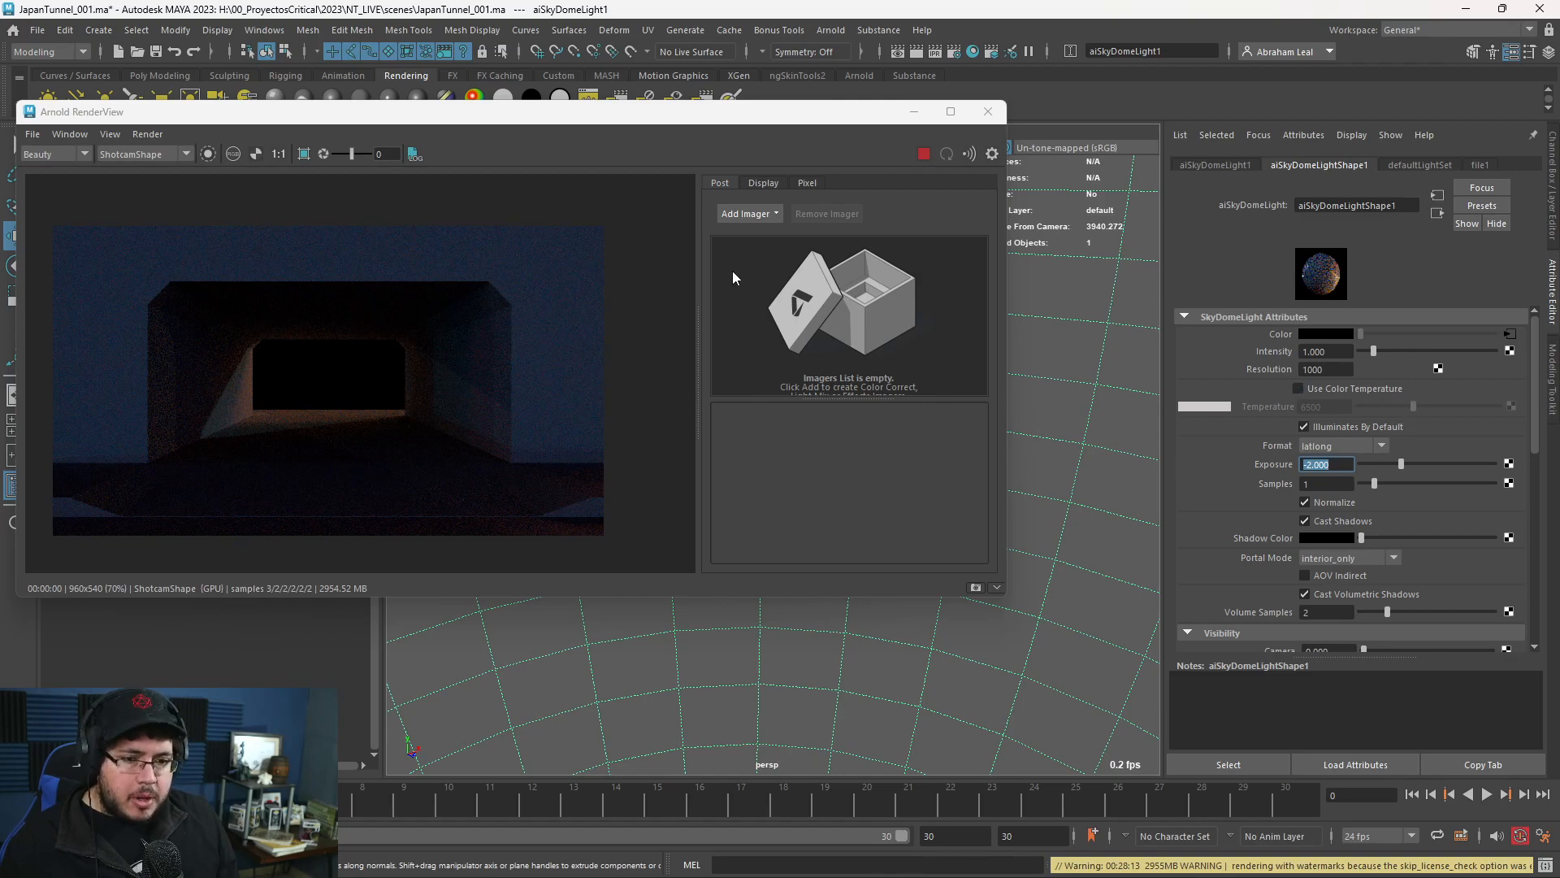
click(923, 153)
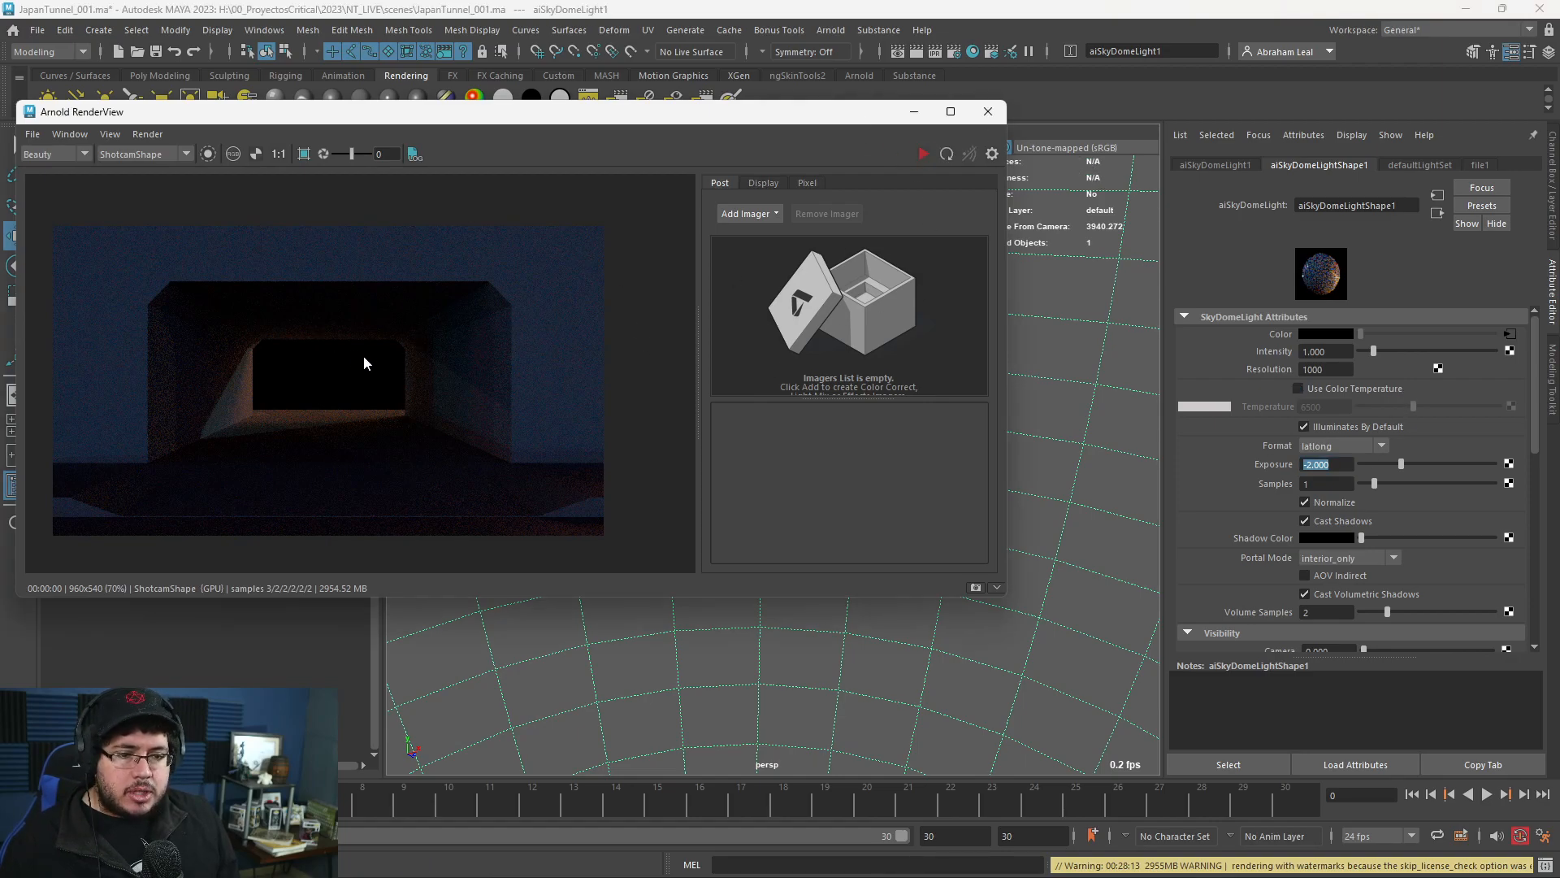
click(947, 155)
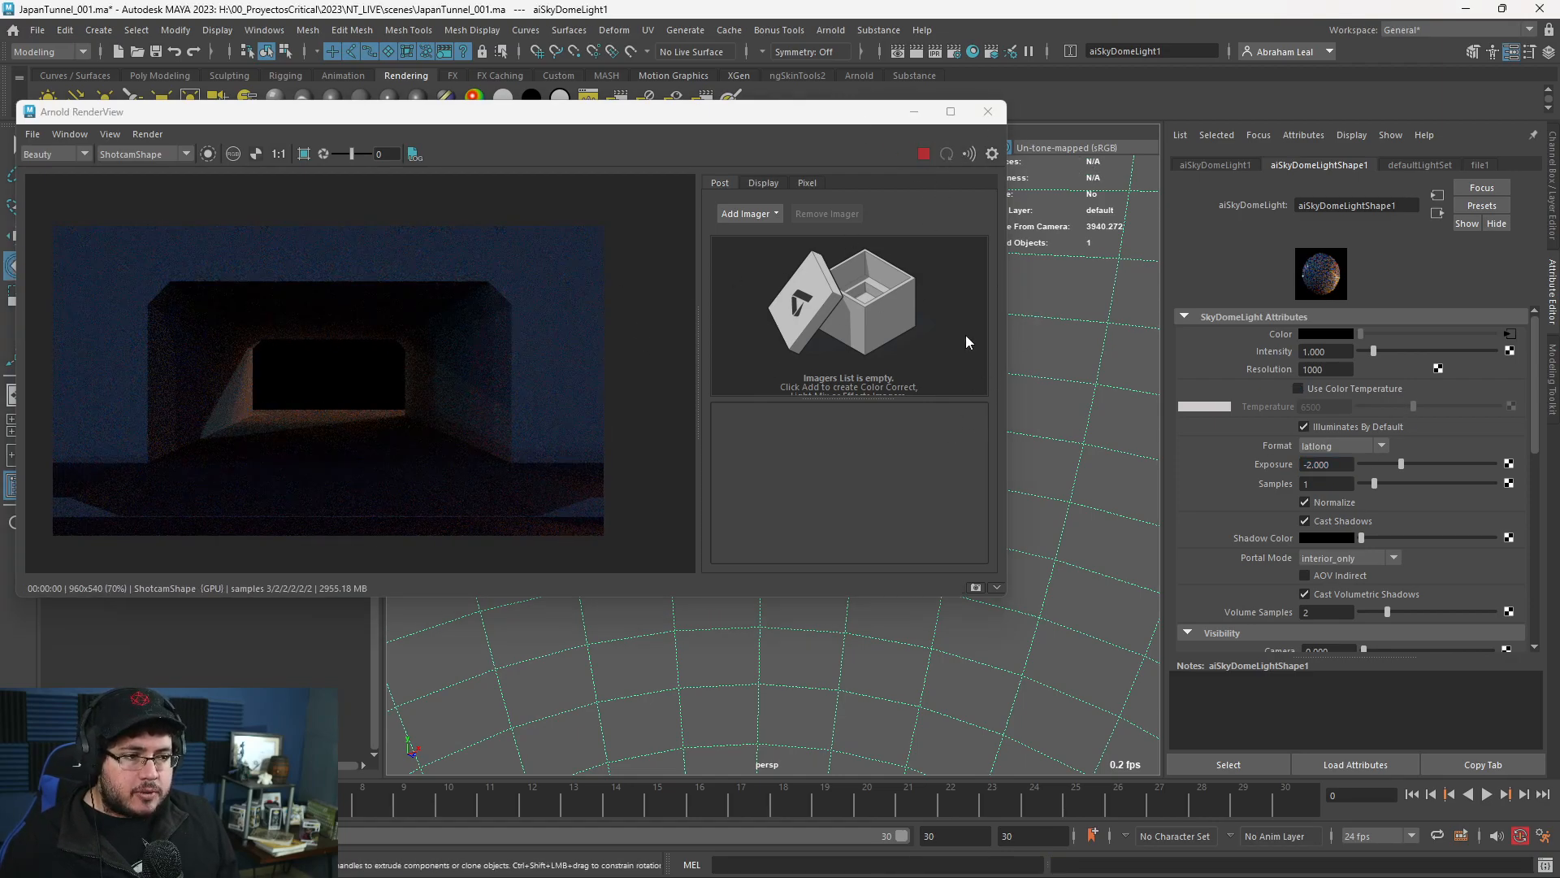
Rotate the skydome light about its vertical axis to change the HDRI lighting, keeping the render preview beside the model.
drag(1005, 213, 631, 213)
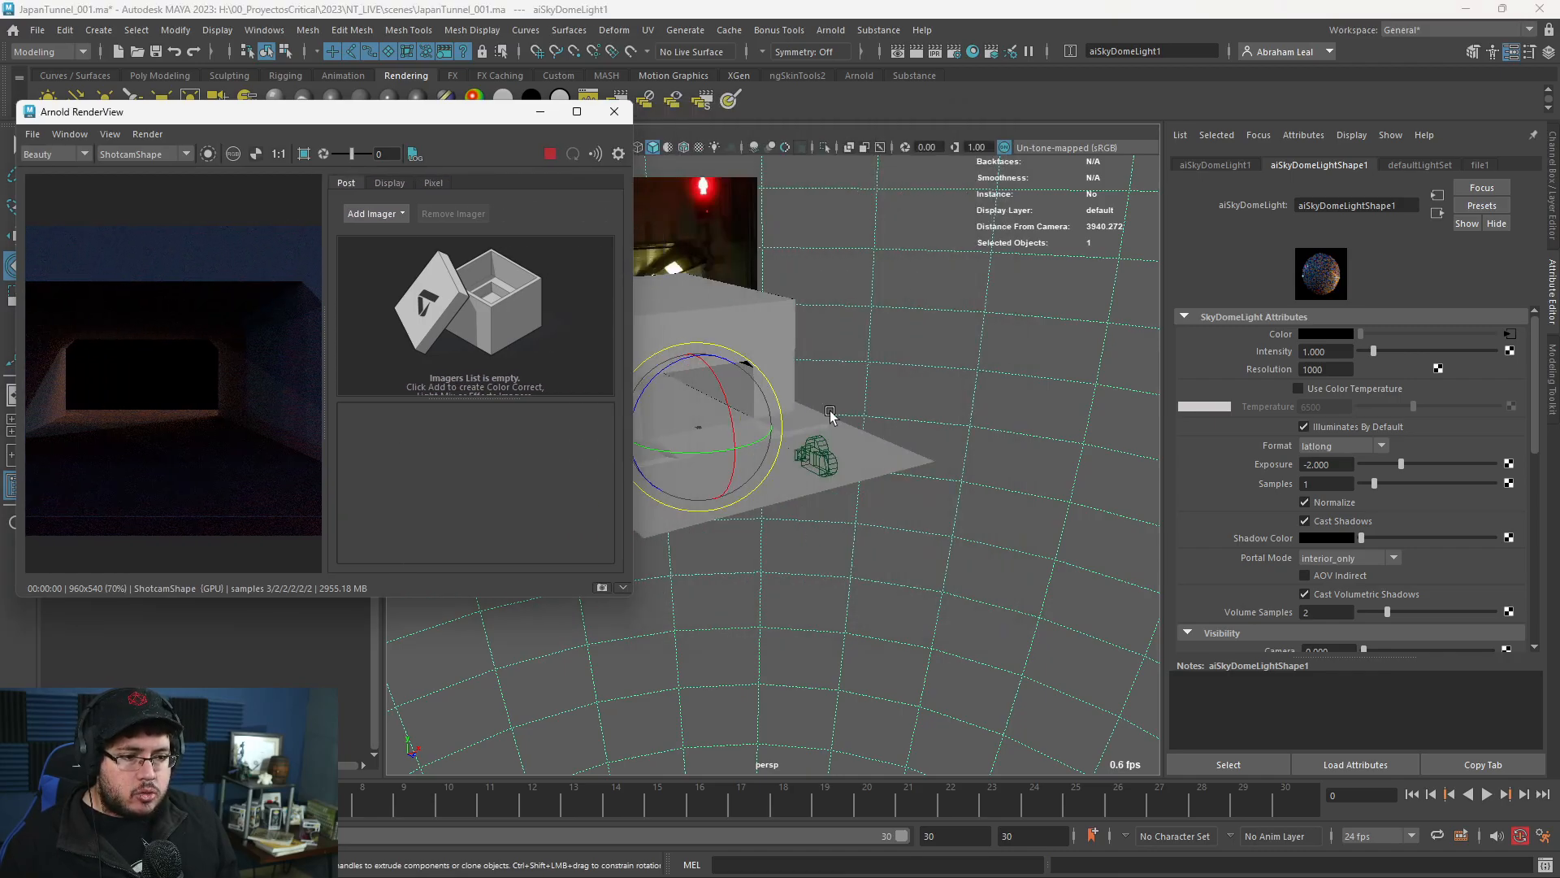
drag(720, 443, 643, 439)
drag(393, 114, 661, 130)
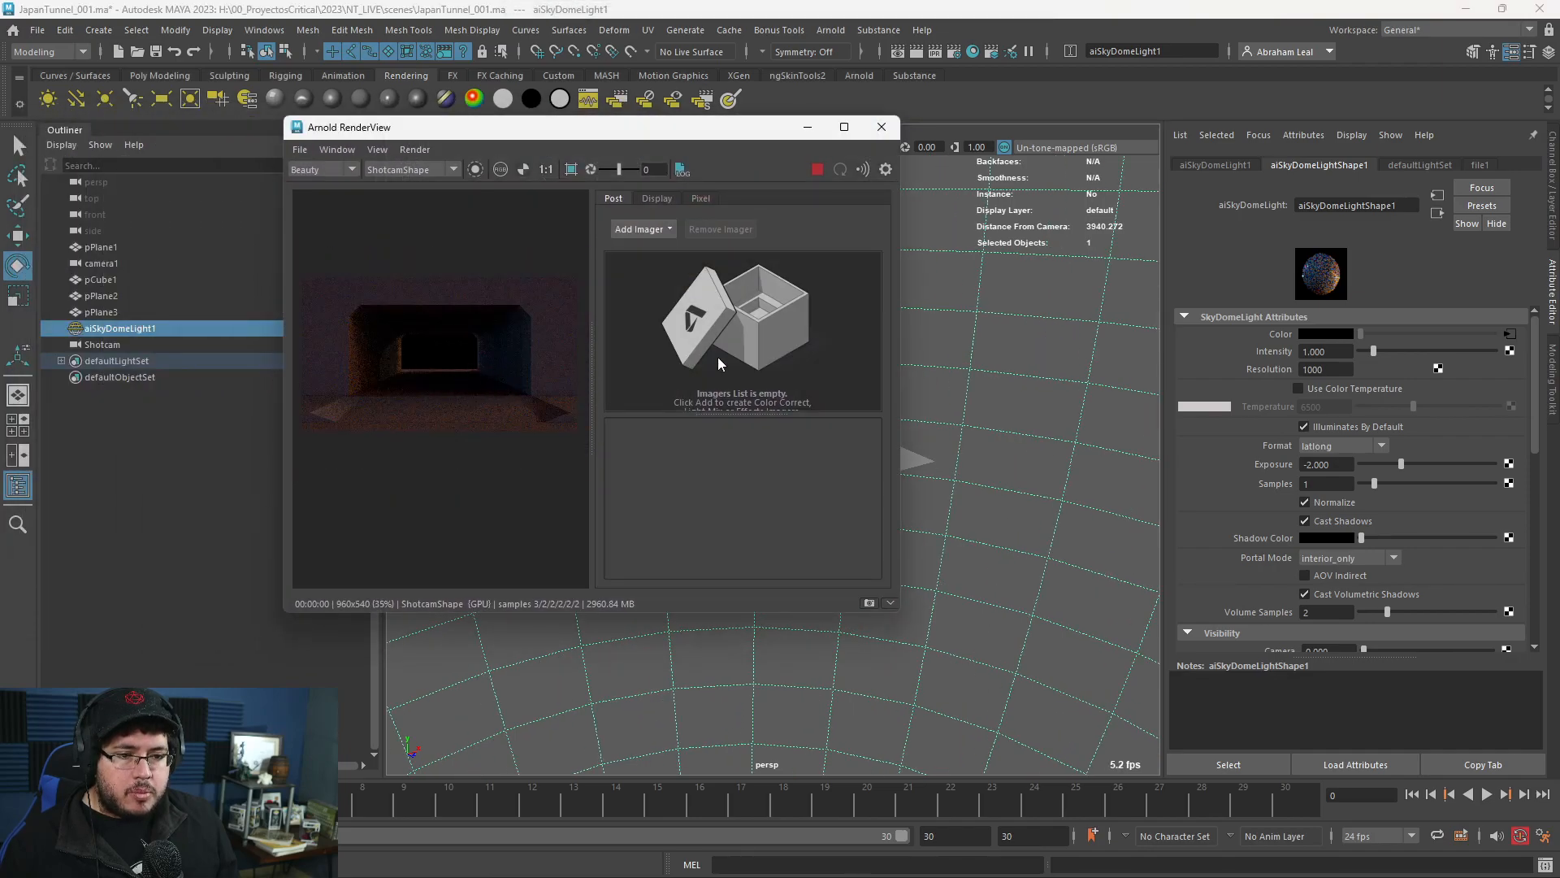
Try the skydome light's Exposure at -4, and settle on -3.
drag(1336, 464, 1251, 460)
text(-4)
key(Return)
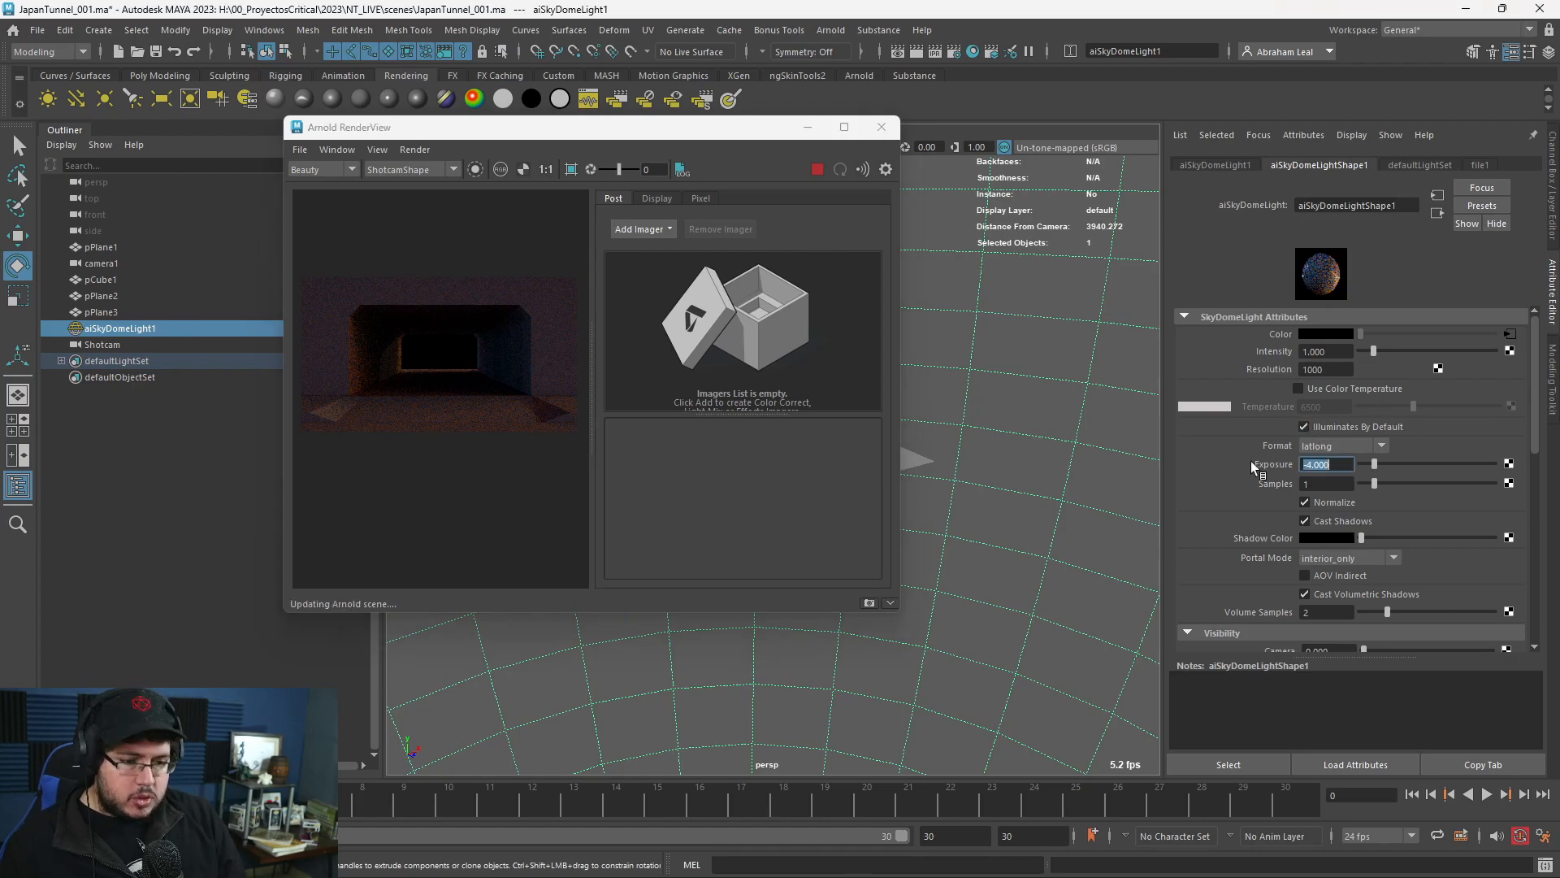
text(-3)
key(Return)
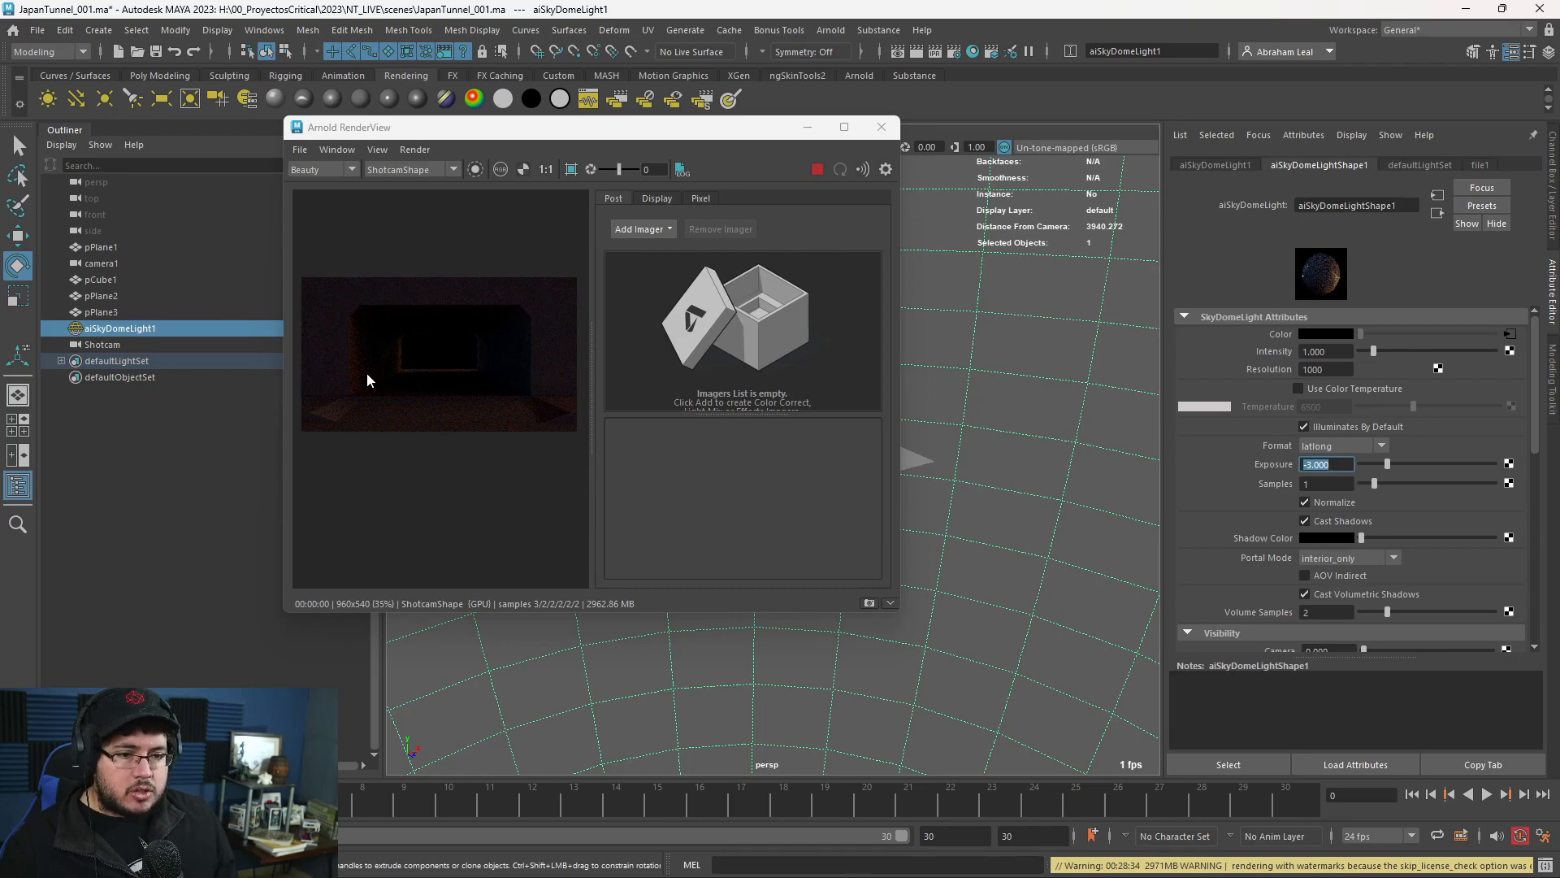
Examine the darkened tunnel render in a wider preview and compare it with the reference photo.
drag(280, 372, 16, 371)
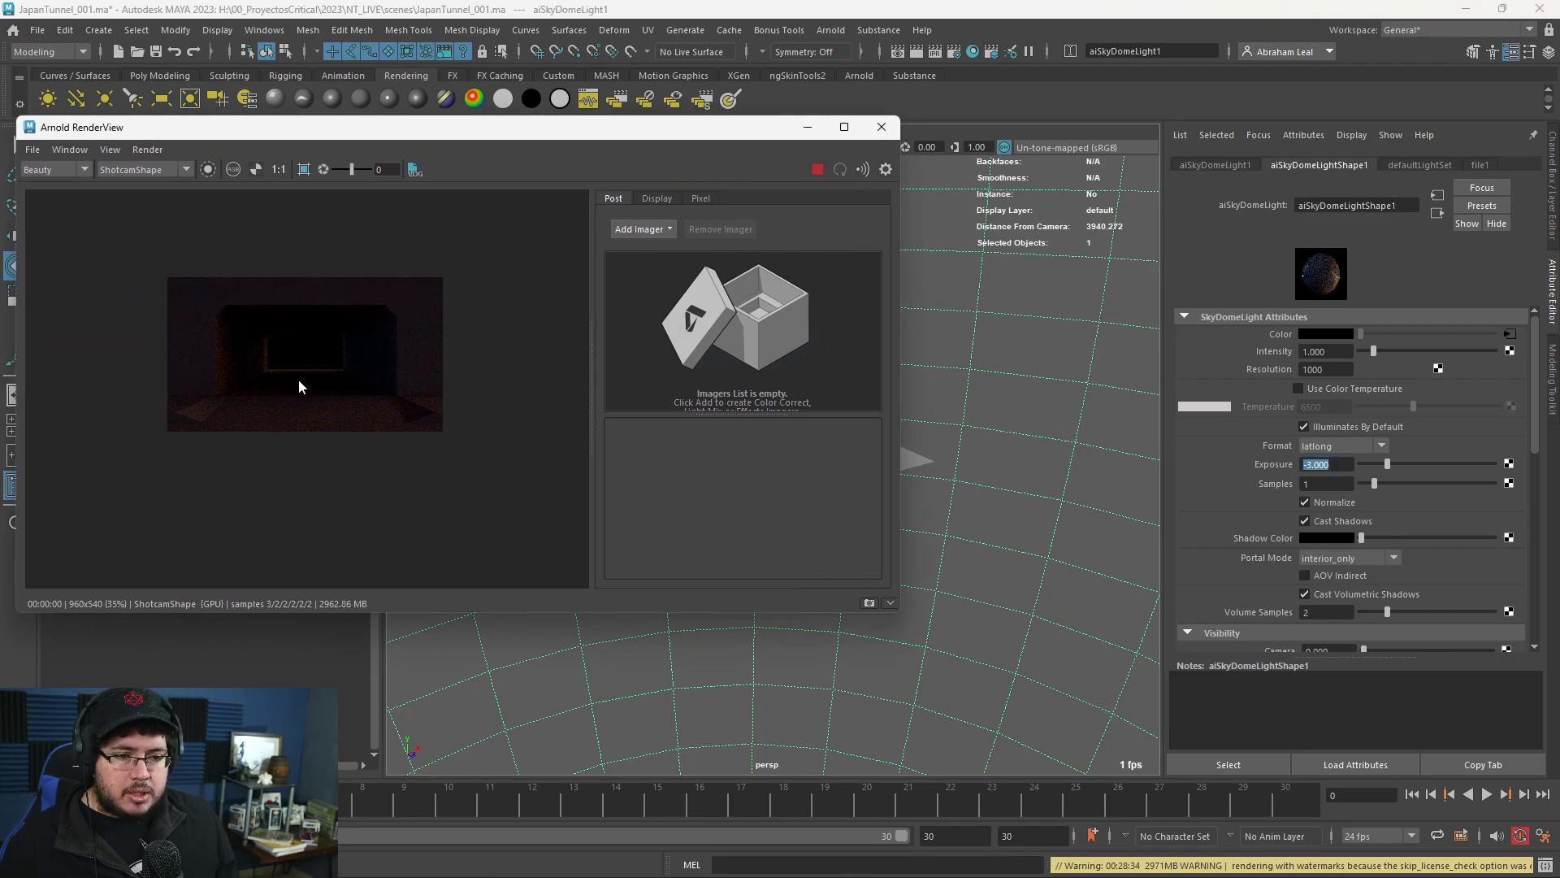
scroll(299, 379, up, 2)
scroll(299, 379, down, 1)
scroll(325, 382, up, 1)
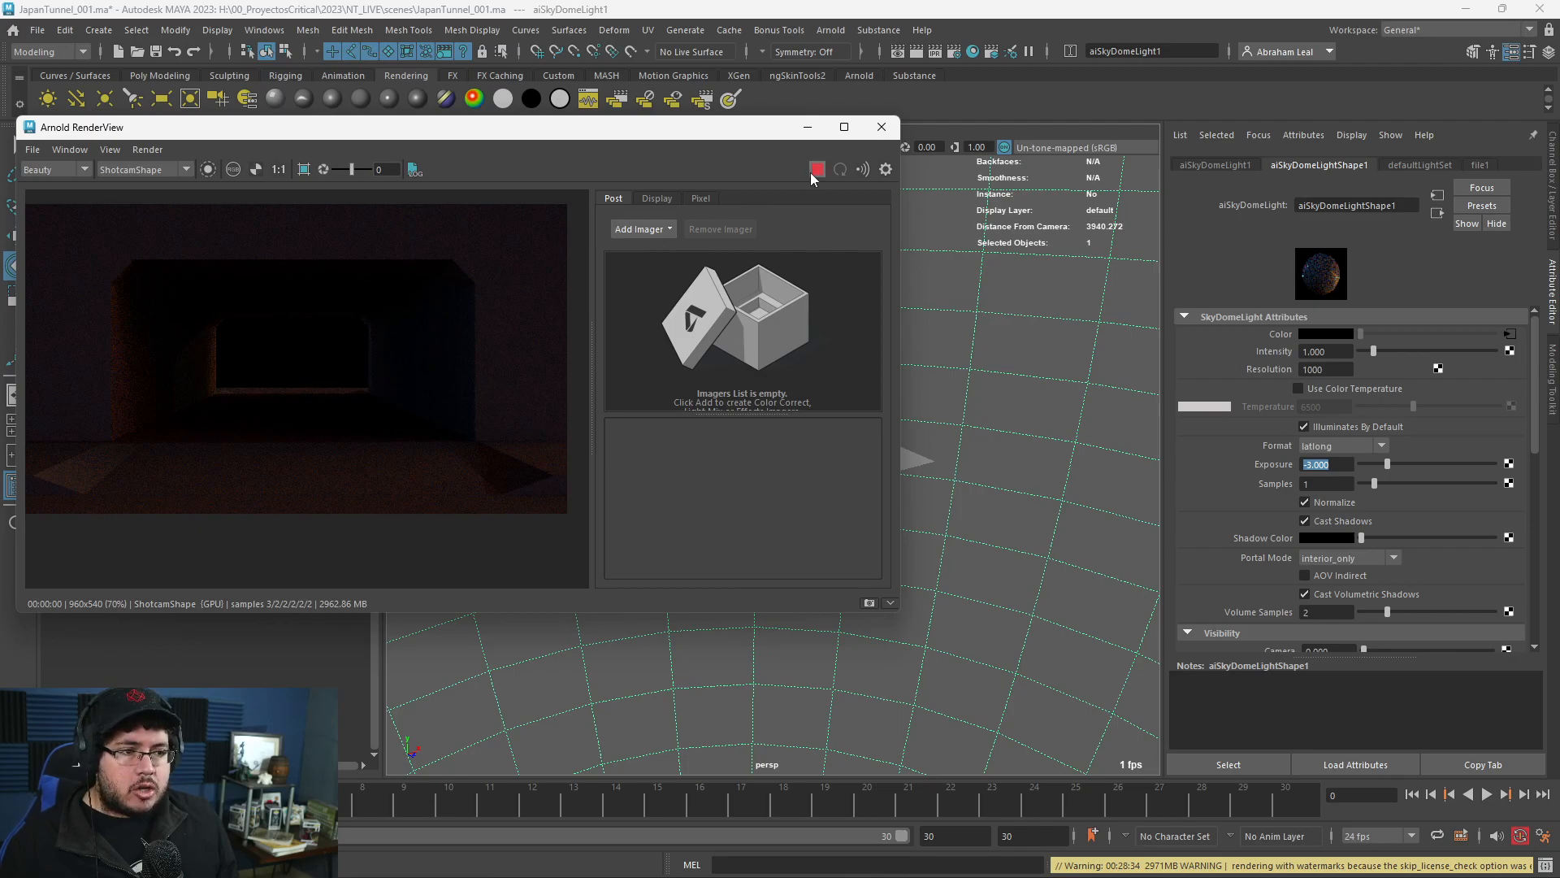
click(808, 130)
key(alt+Tab)
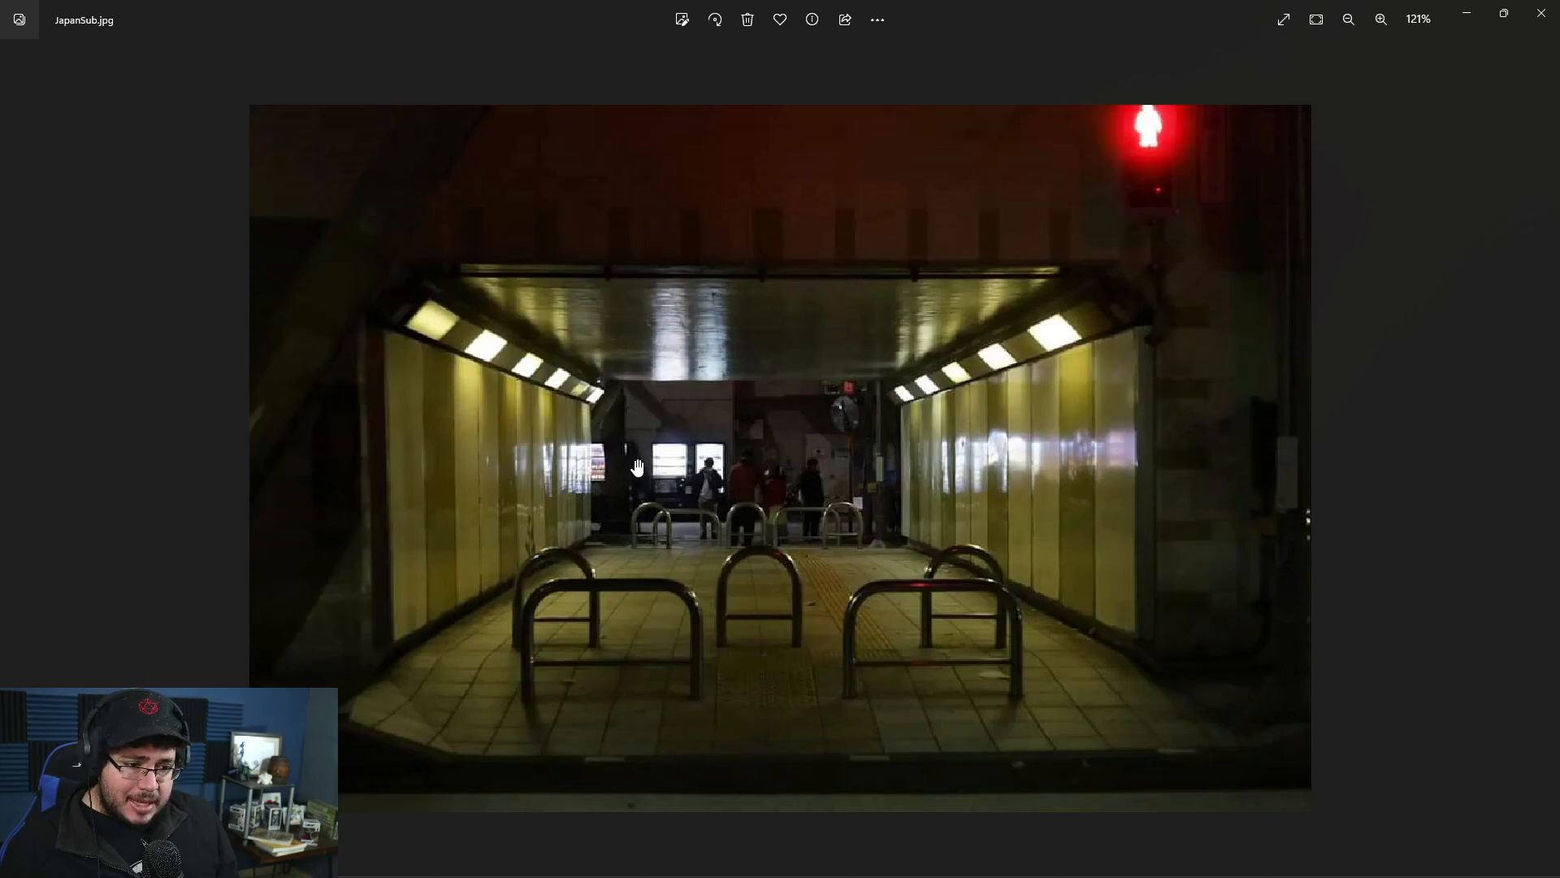
key(alt+Tab)
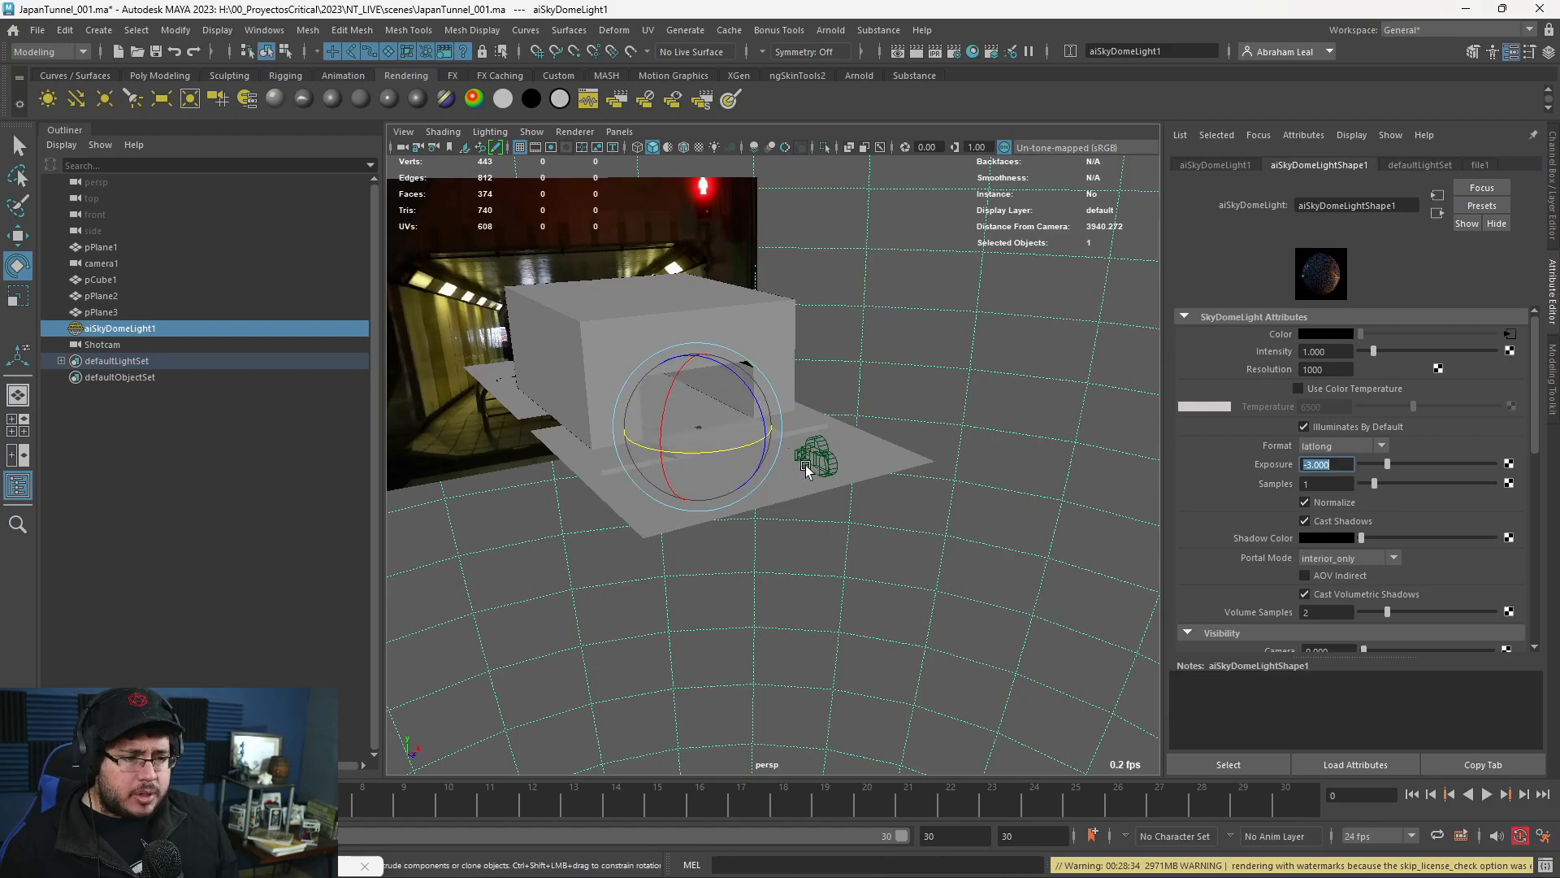
Add an Arnold area light to the scene for the tunnel's artificial lighting.
alt+middle_drag(770, 460, 811, 487)
alt+drag(811, 487, 923, 485)
alt+middle_drag(813, 449, 902, 518)
alt+drag(902, 518, 867, 540)
alt+right_drag(867, 539, 964, 578)
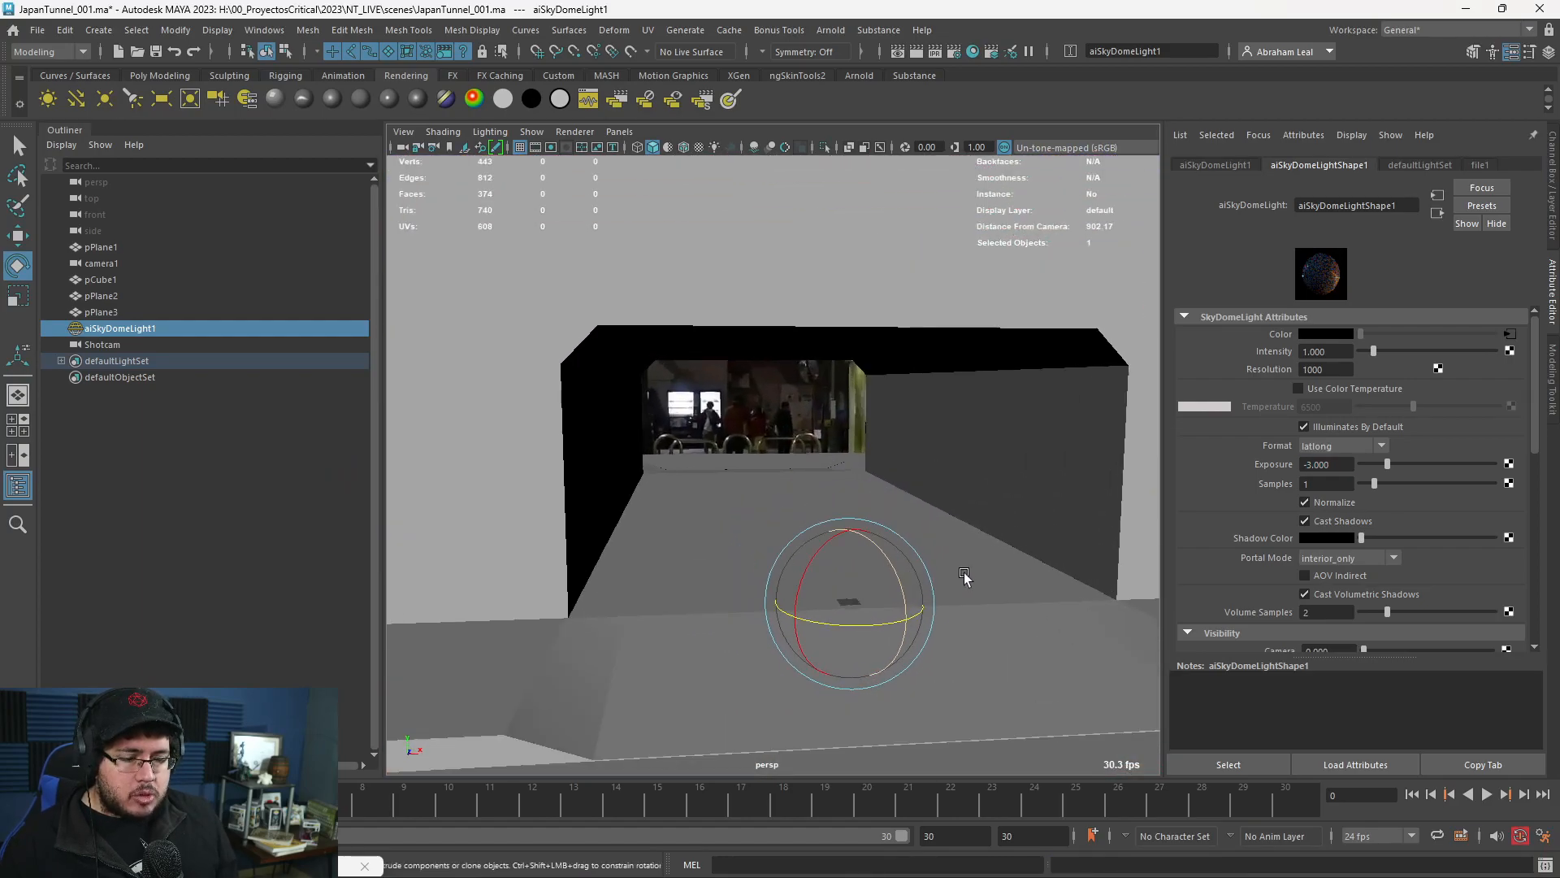
alt+drag(965, 577, 927, 572)
click(830, 30)
mouse_move(877, 119)
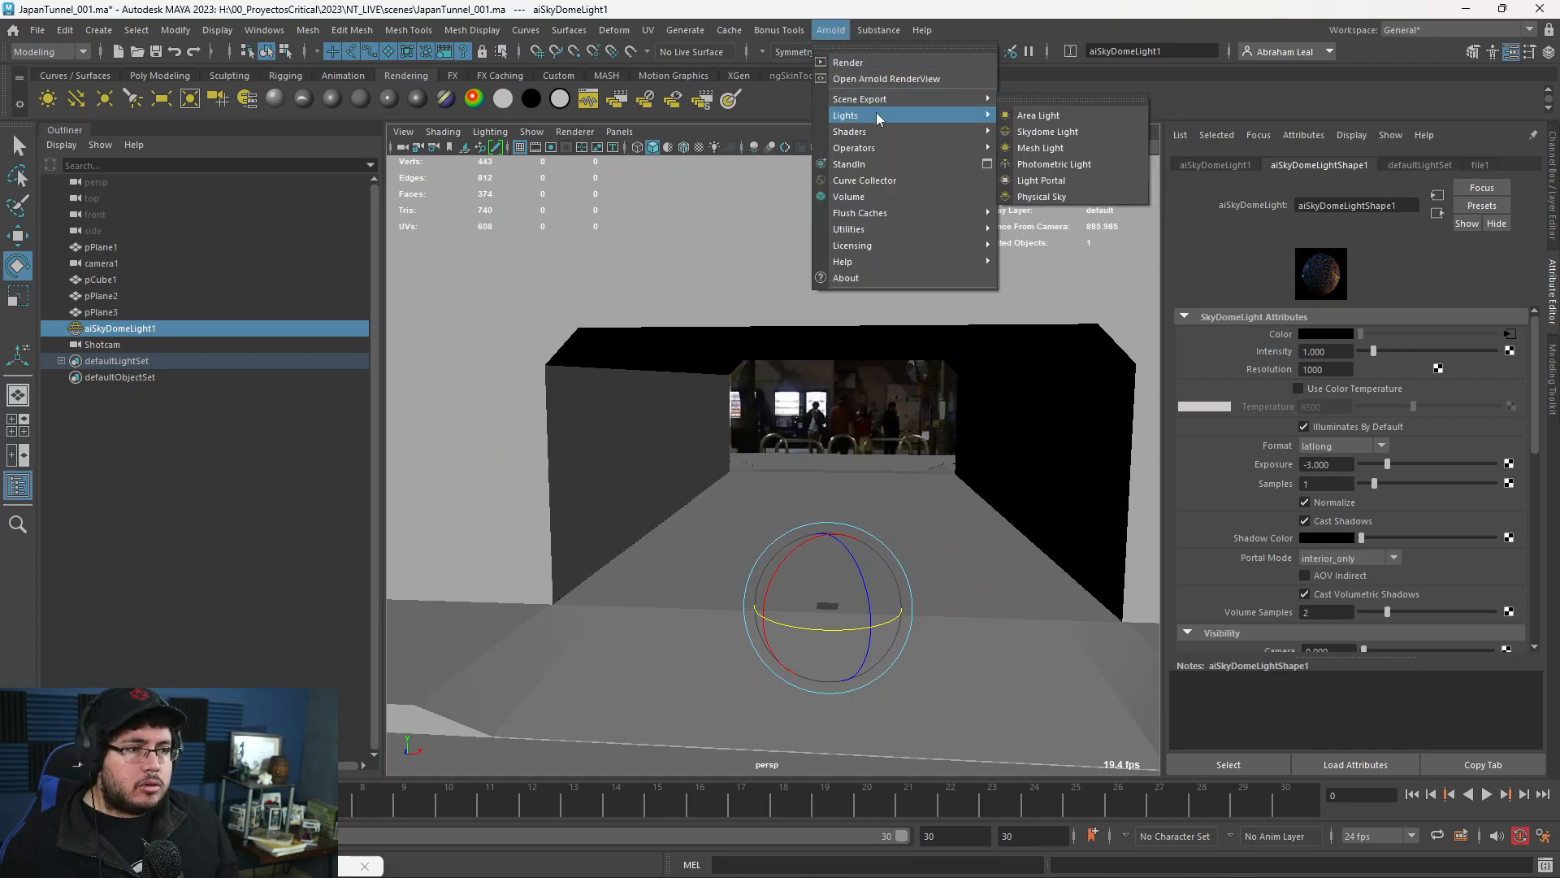
click(1039, 115)
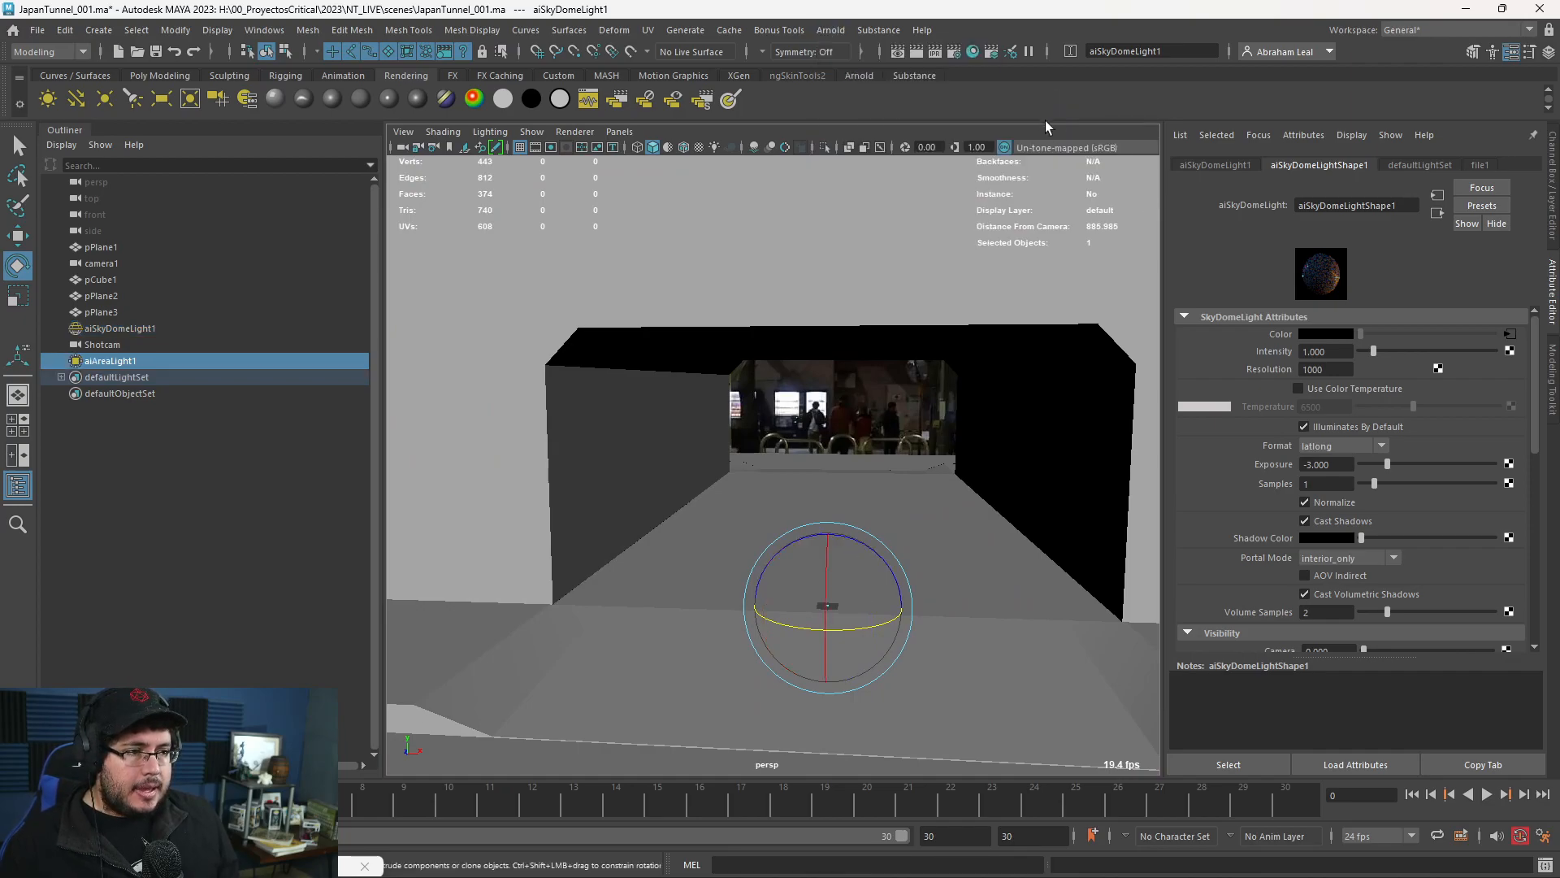
Scale the area light into a wide rectangle of about 89 by 22 and raise it to about 117 in Y.
alt+drag(861, 430, 828, 435)
key(w)
key(r)
alt+drag(797, 512, 842, 562)
drag(724, 457, 722, 480)
key(w)
Rotate the area light to face sideways, with Rotate Y set to -90.
key(e)
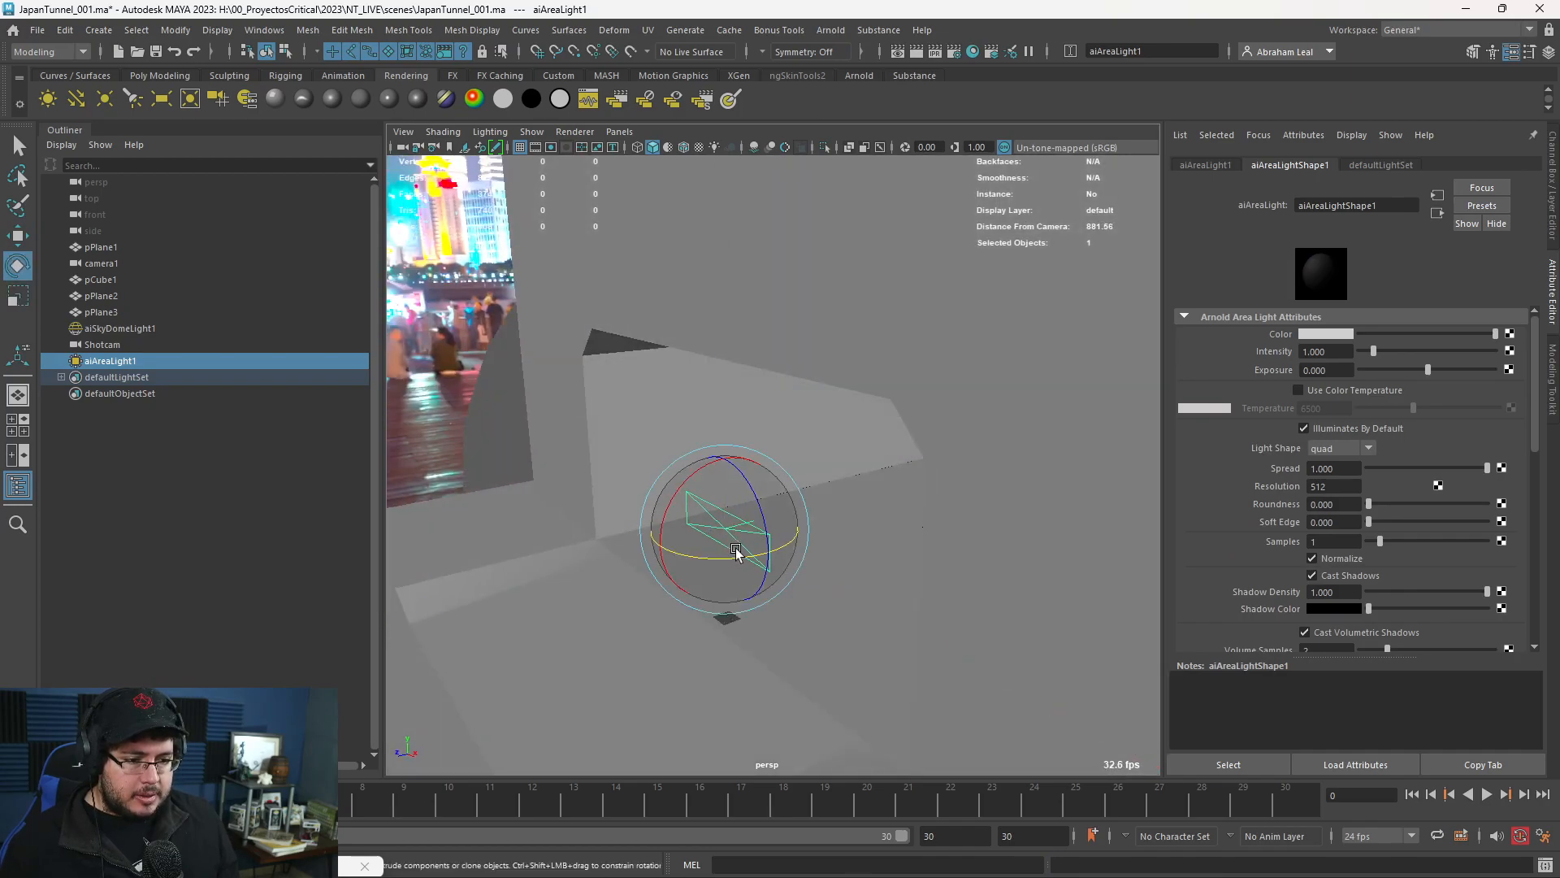
drag(691, 552, 888, 521)
key(ctrl+a)
double_click(1496, 232)
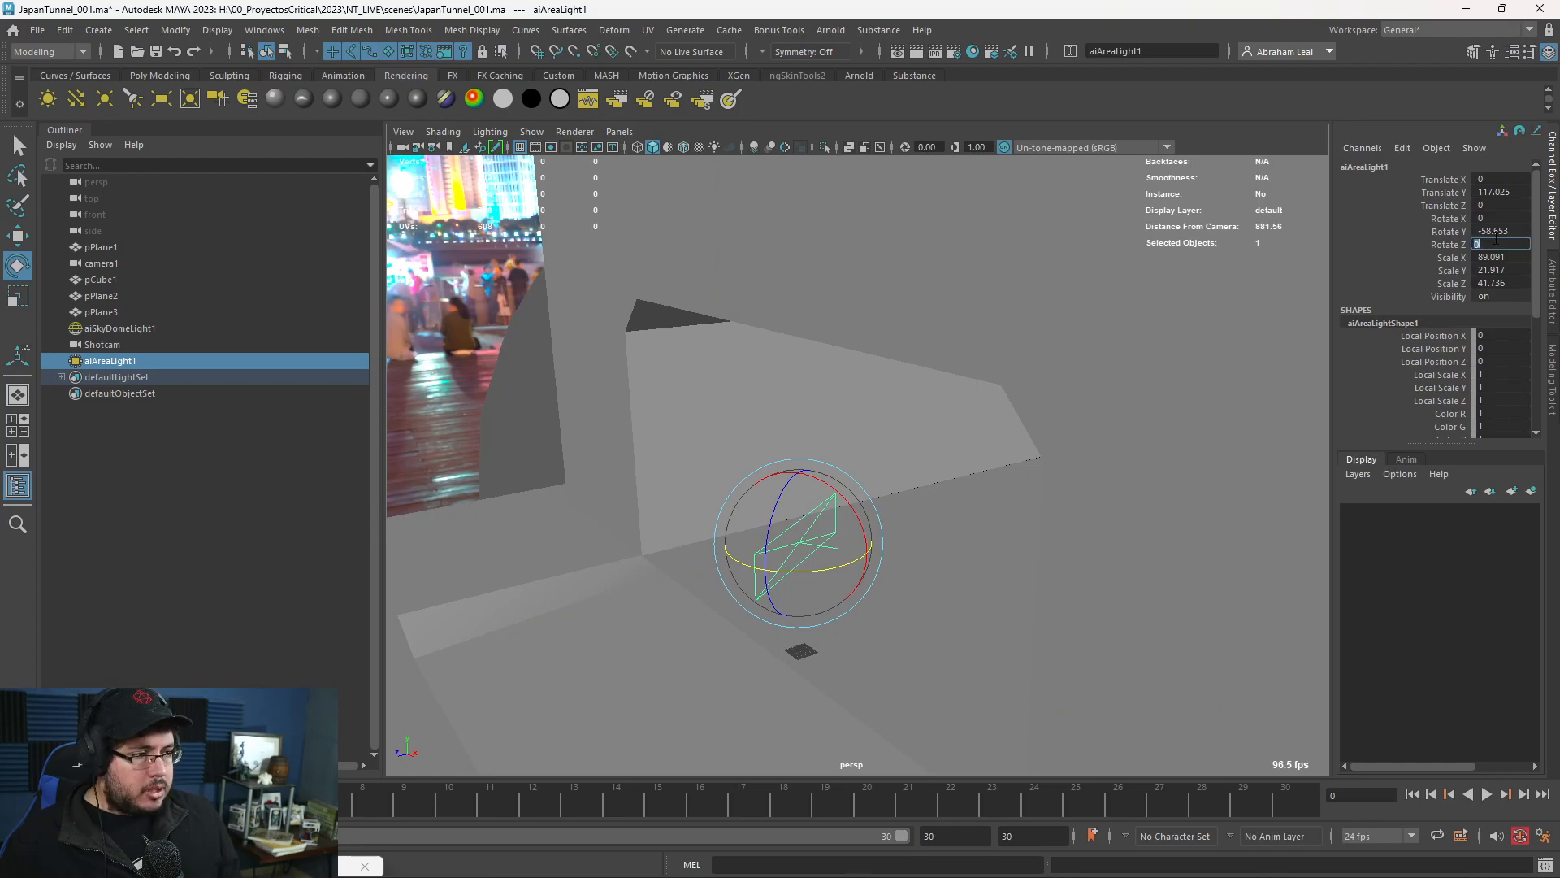
text(-90)
key(Return)
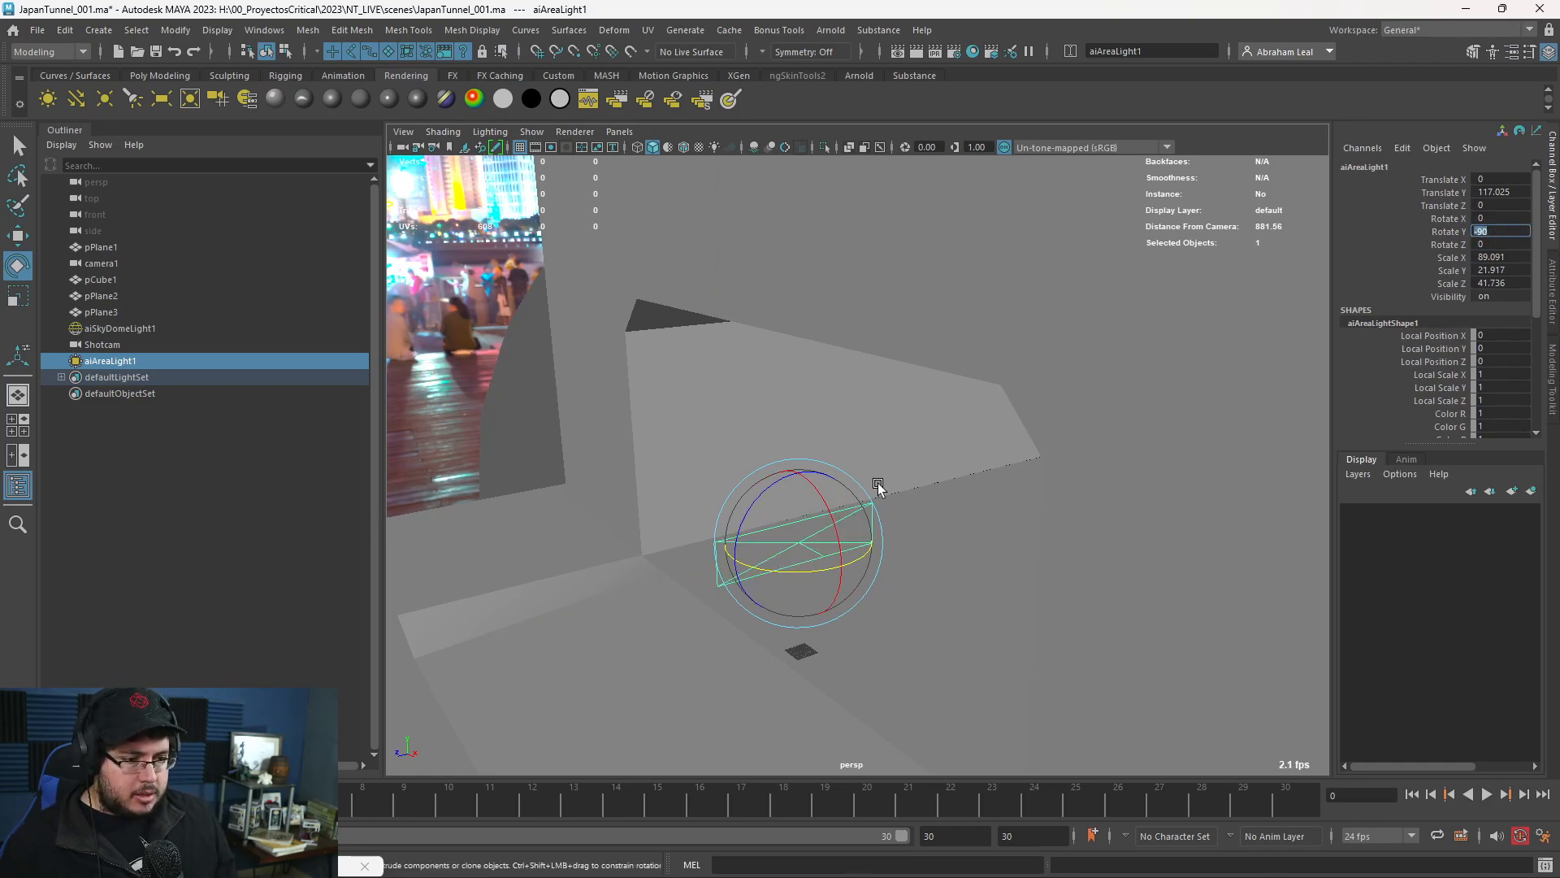
Check the lamp placement in the reference photo and move the area light to the tunnel's side wall, about -325 in X.
alt+drag(881, 484, 903, 455)
key(alt+Tab)
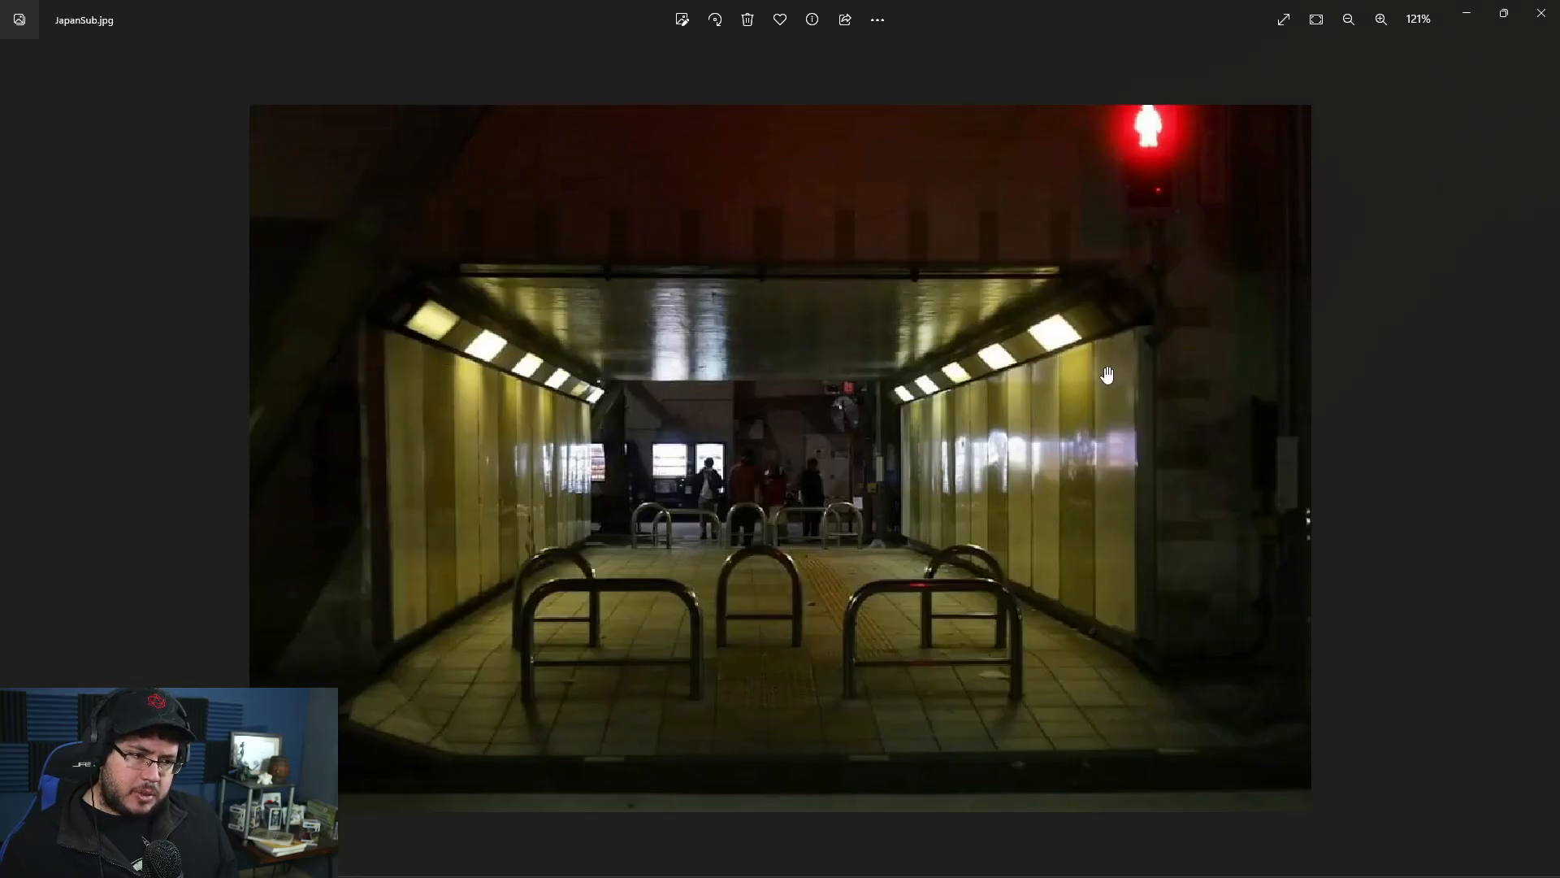
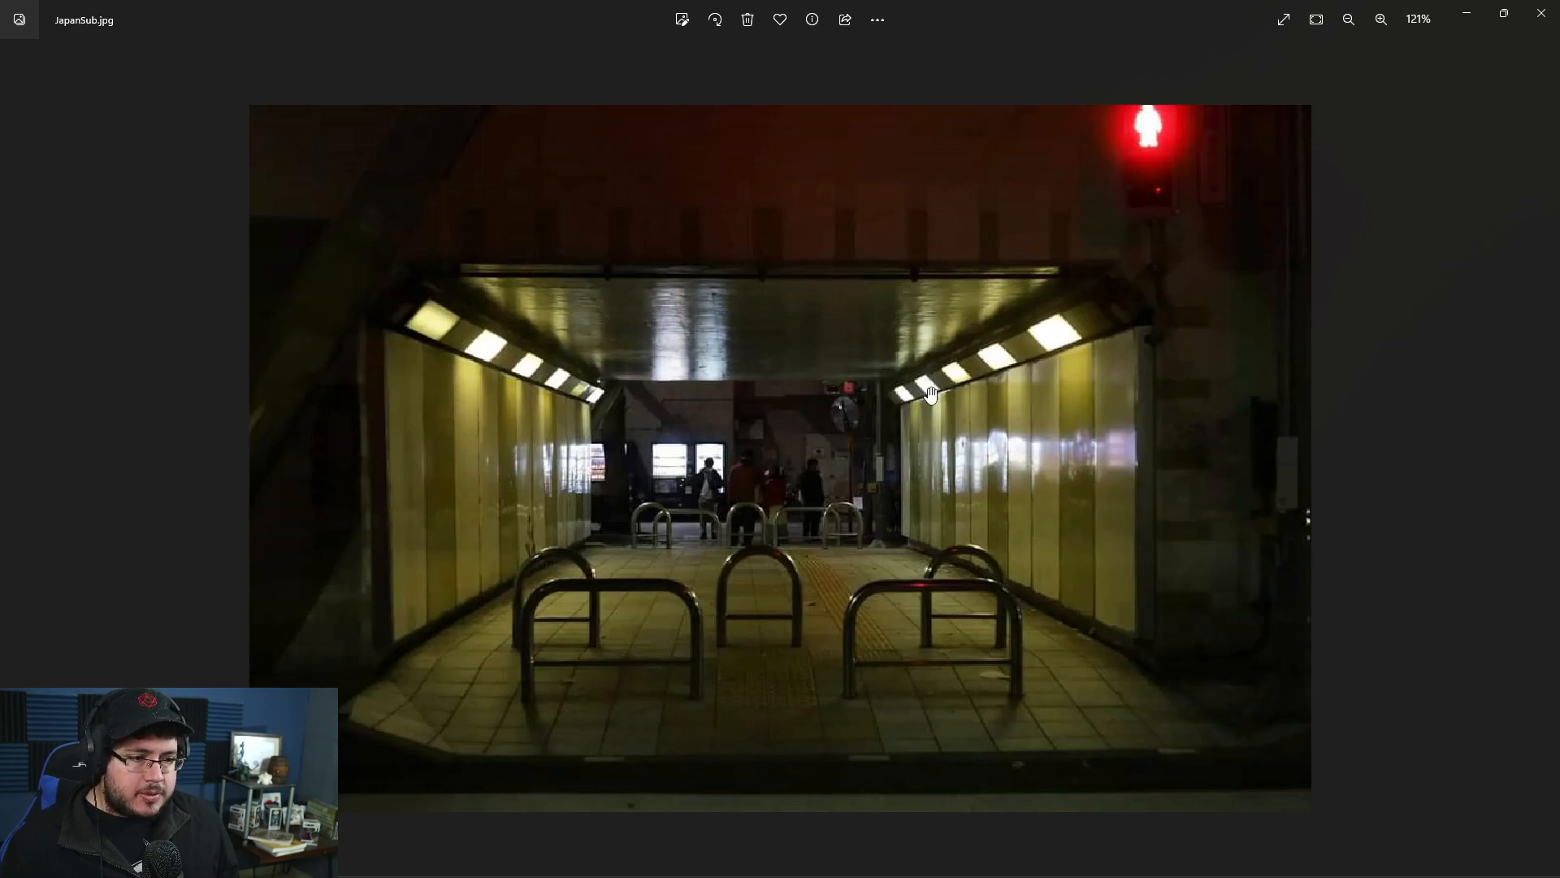
key(alt+Tab)
alt+drag(720, 395, 830, 543)
key(w)
alt+drag(949, 586, 691, 485)
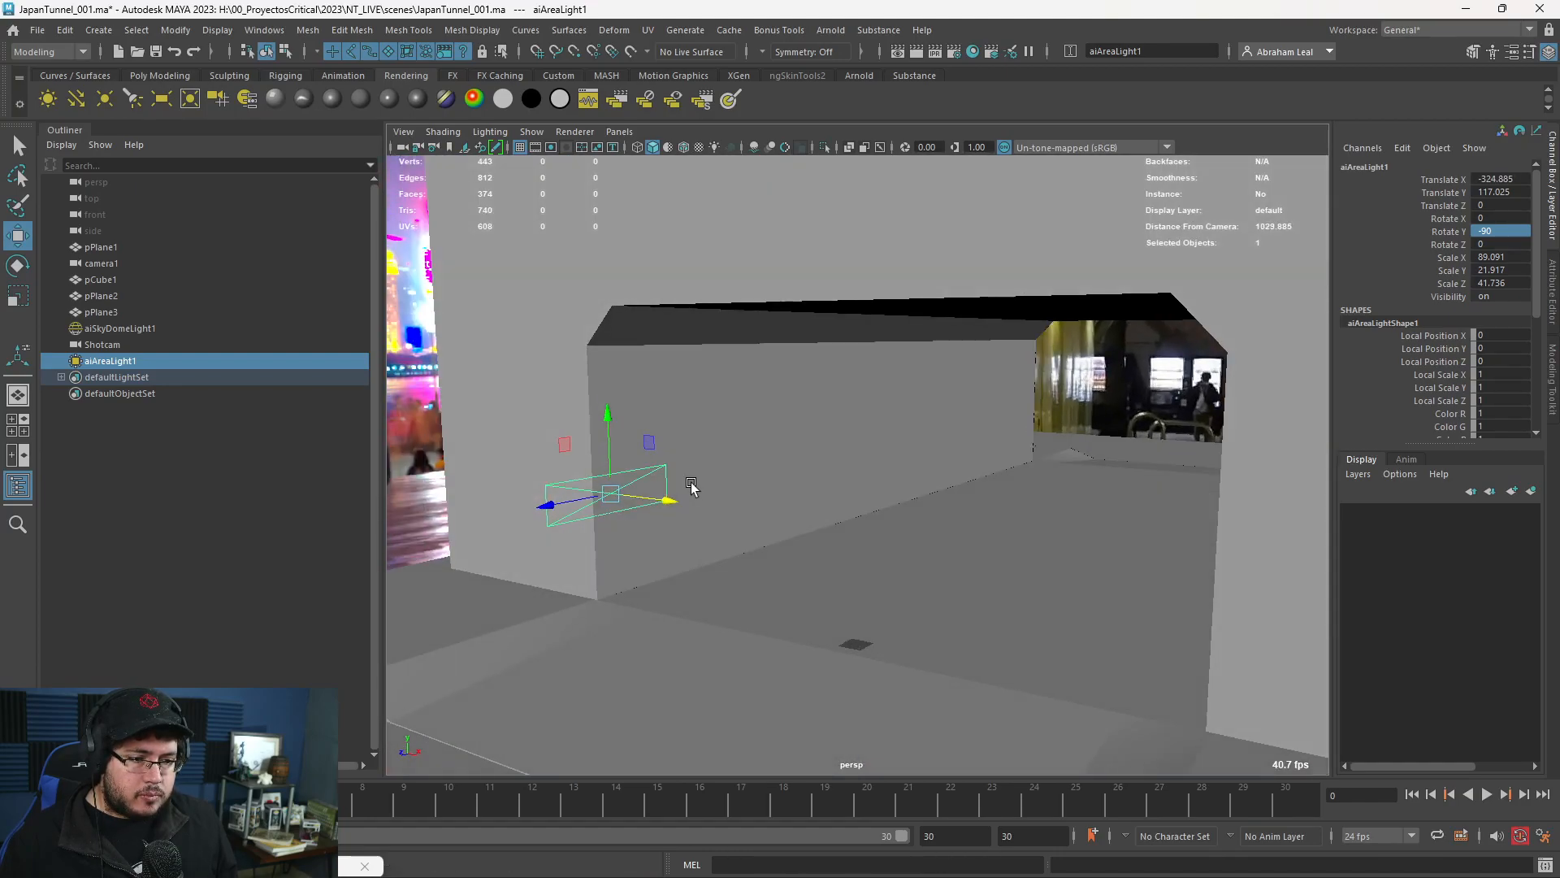
alt+right_drag(692, 485, 780, 512)
Narrow the area light to about 63 in Scale X and align it with the tunnel entrance at about -38 in Z.
key(alt+Tab)
key(alt+Tab)
alt+drag(755, 442, 670, 449)
key(r)
drag(486, 488, 523, 487)
key(w)
key(r)
key(w)
alt+drag(634, 477, 708, 462)
alt+drag(809, 461, 740, 470)
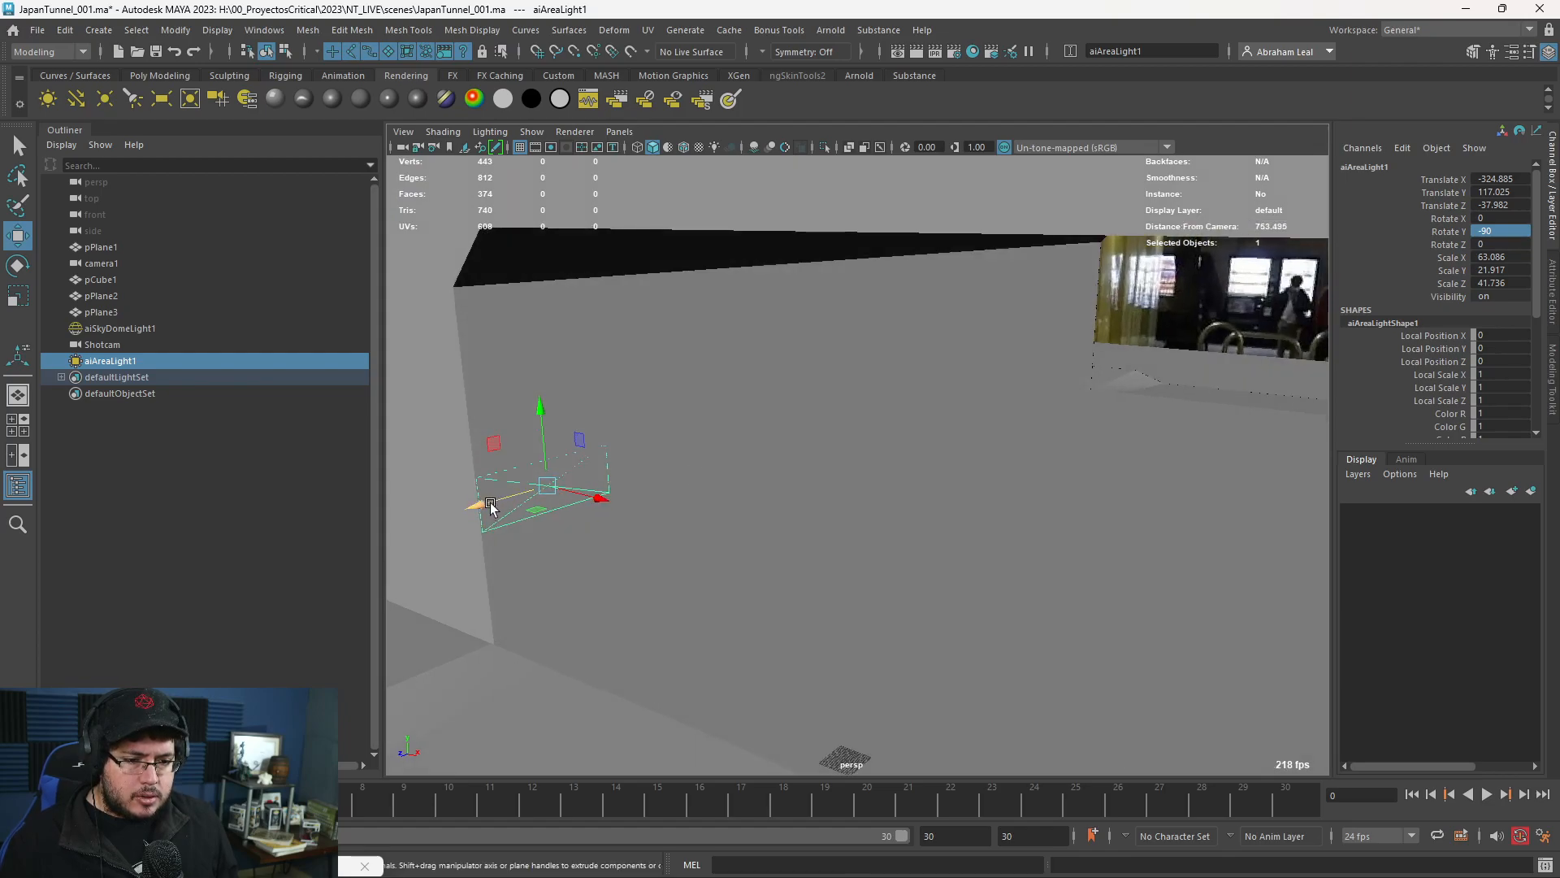
Duplicate the area light along the side wall at about 127-unit spacing to make a row of eleven lights.
shift+drag(483, 510, 548, 510)
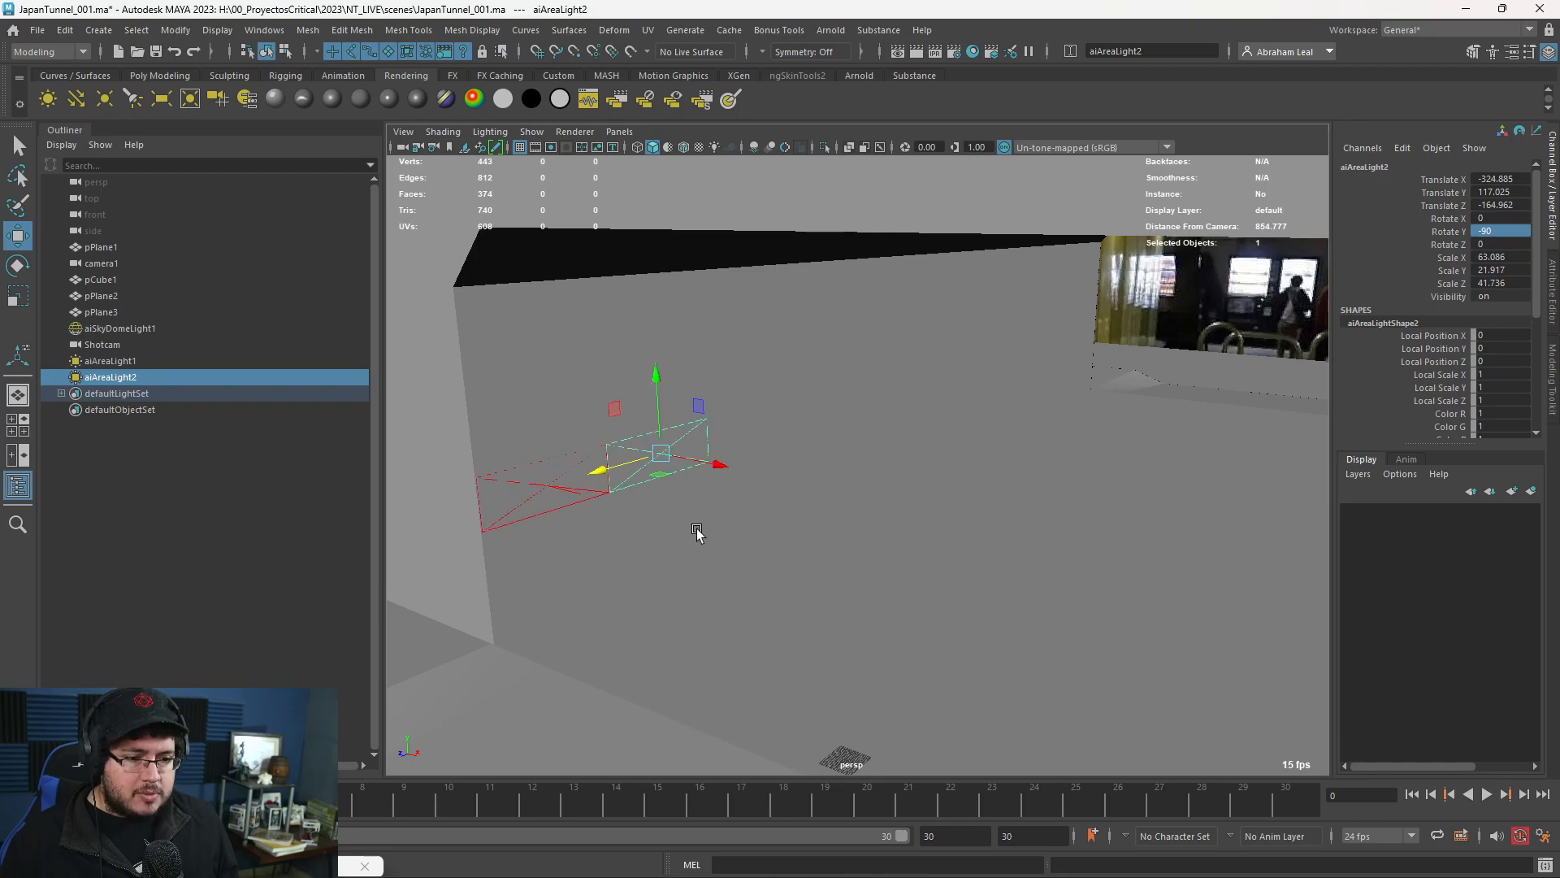
key(shift+d)
key(shift+d)
key(shift+d)
key(shift+d)
key(shift+d)
key(shift+d)
key(shift+d)
key(shift+d)
key(shift+d)
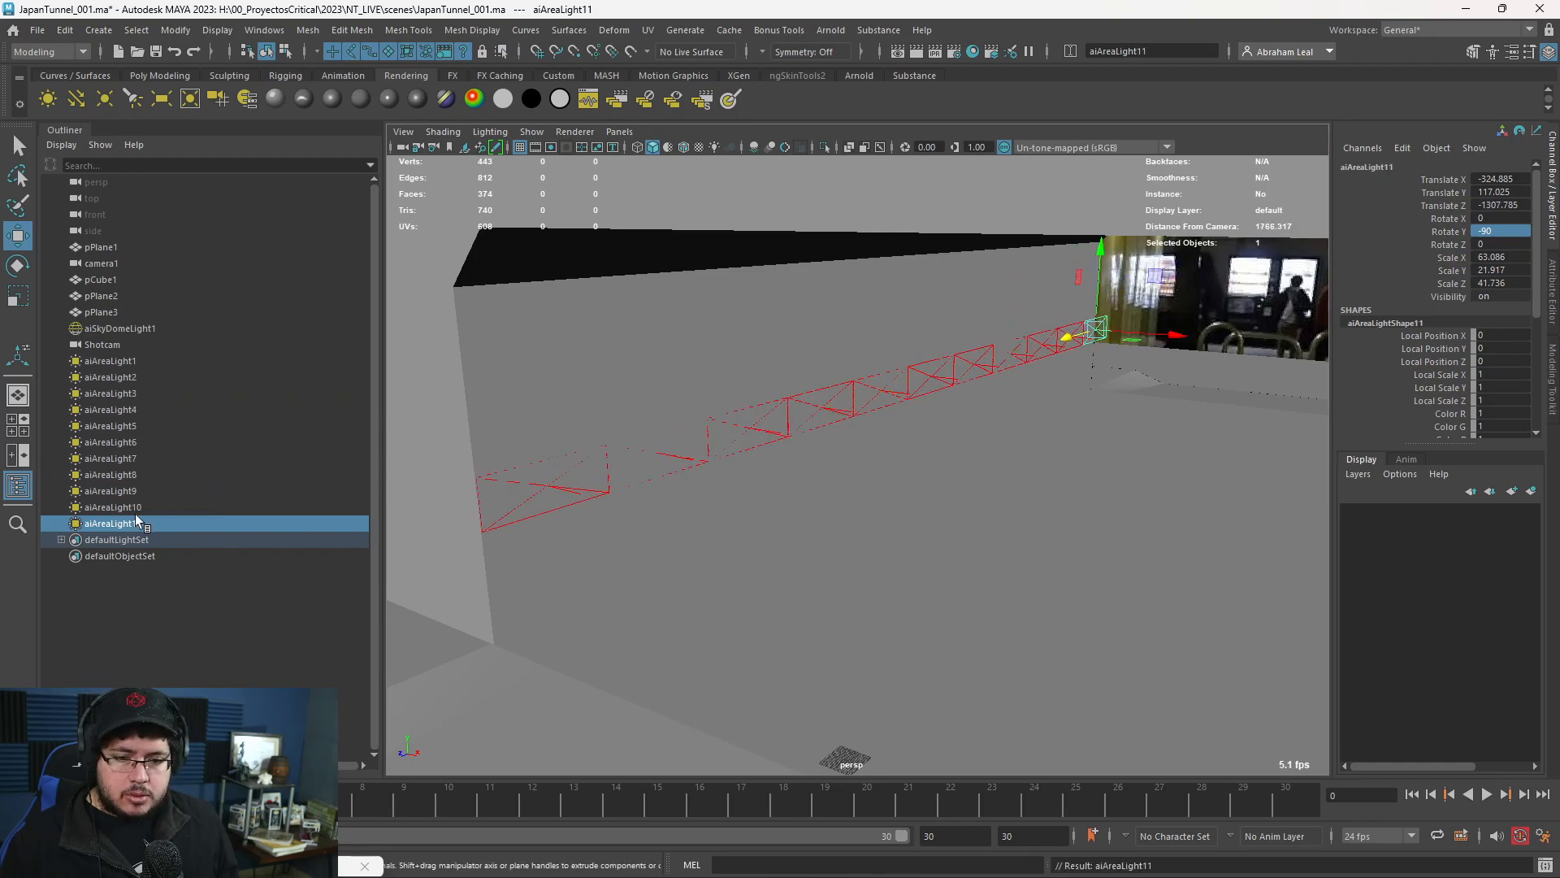
Select all eleven area lights and narrow them to about 56 in Scale X, shifting the row to start at about -31 in Z.
shift+click(130, 359)
alt+drag(717, 482, 714, 481)
key(t)
key(r)
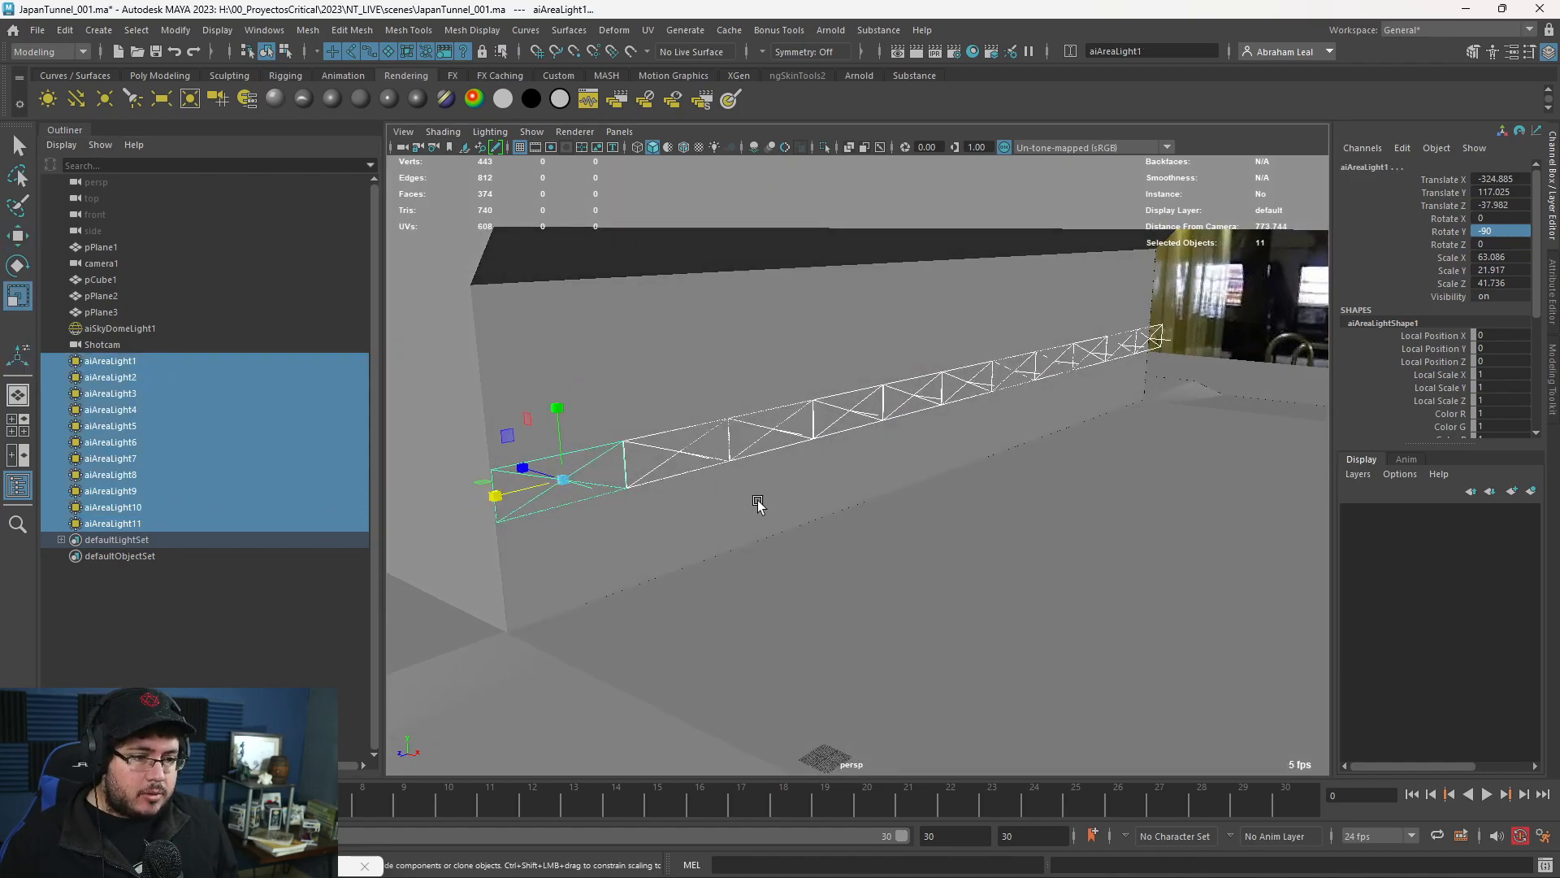
mouse_move(500, 496)
mouse_down()
mouse_move(515, 499)
mouse_move(494, 499)
mouse_up()
key(w)
click(613, 486)
key(ctrl+z)
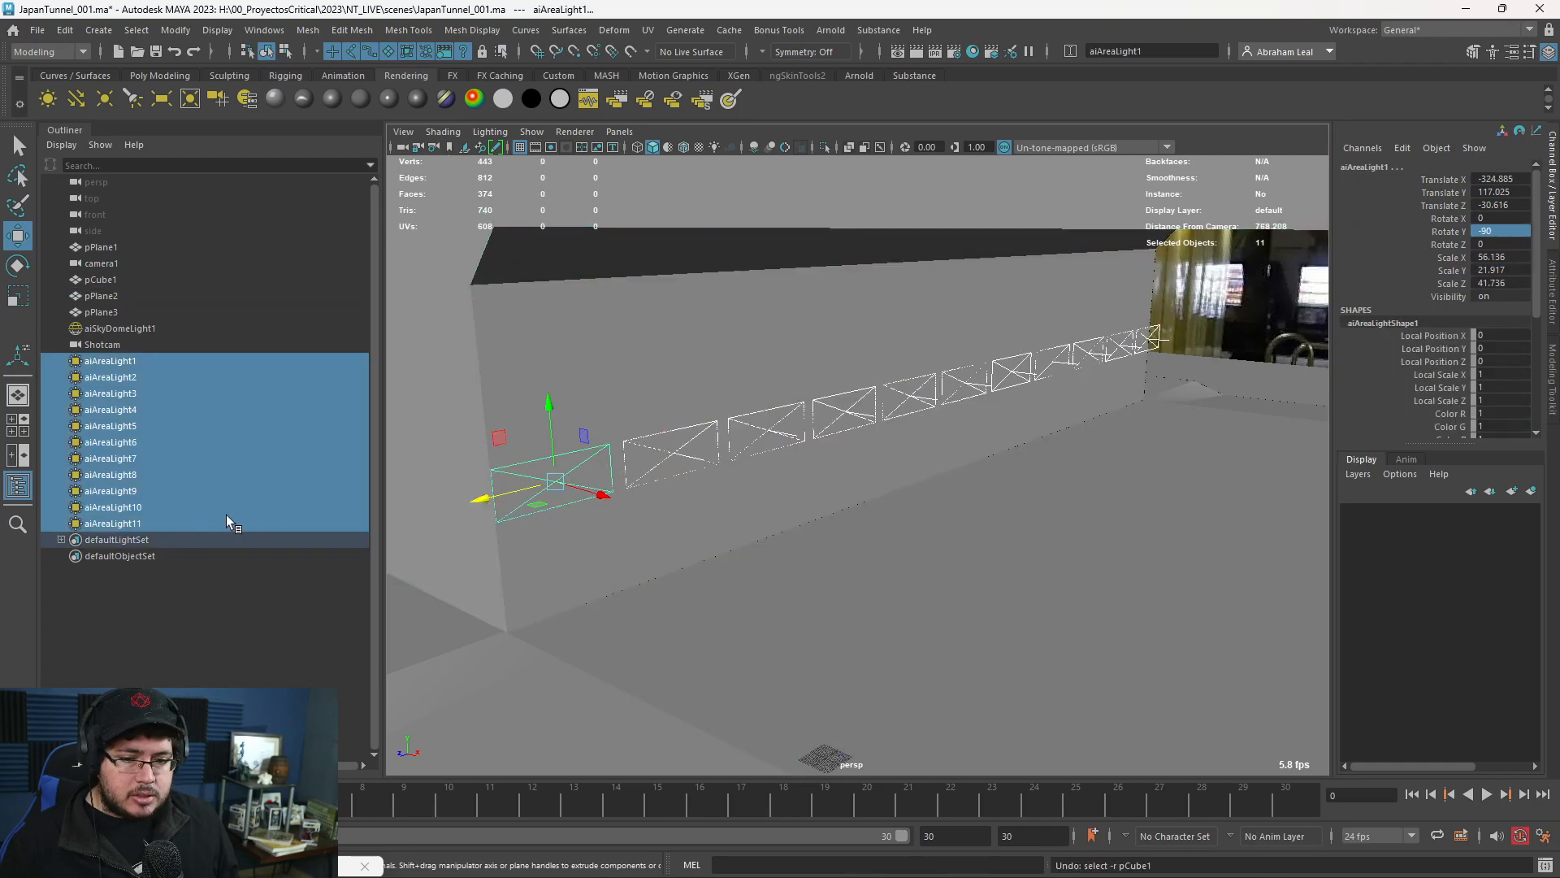
Close the gaps in the row by sliding the following lights toward the tunnel entrance, spacing the first six about 115 units apart.
click(163, 377)
shift+click(159, 523)
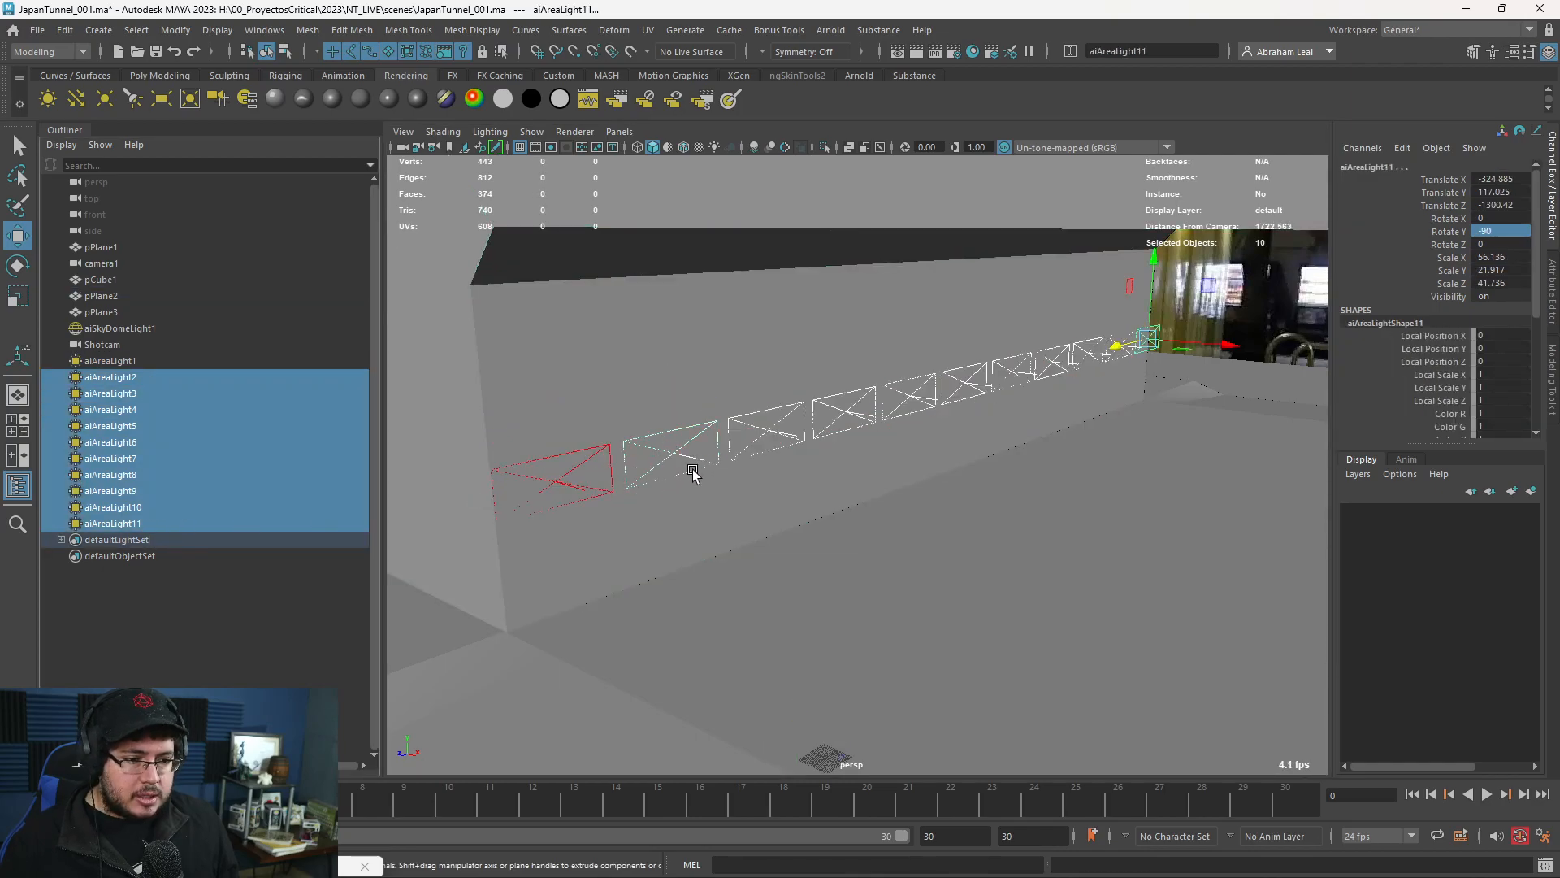
drag(1118, 347, 1086, 359)
shift+click(89, 393)
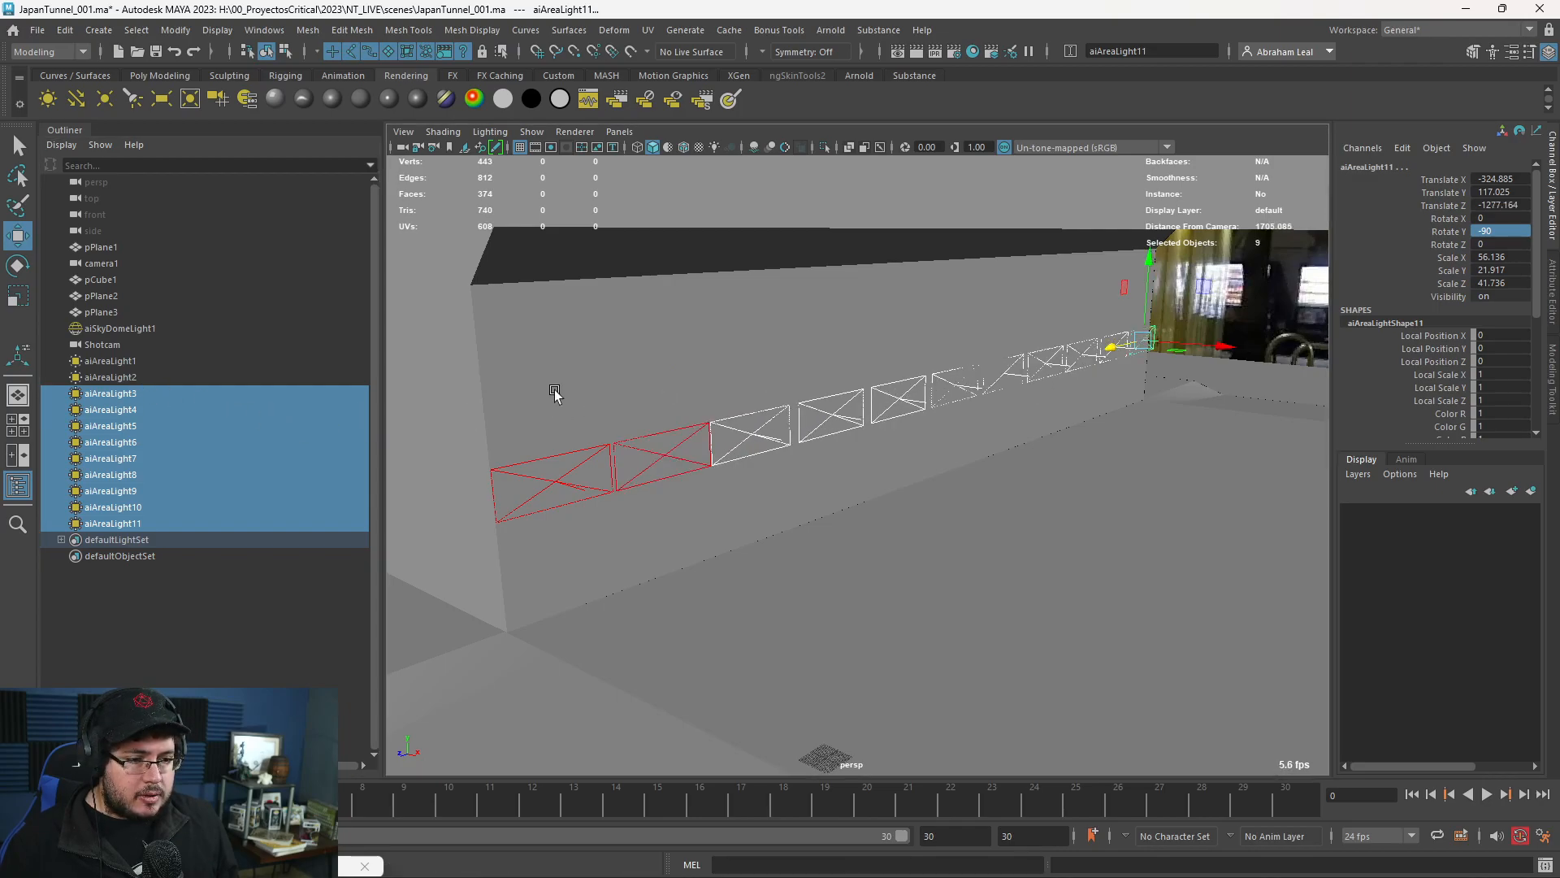
ctrl+click(174, 395)
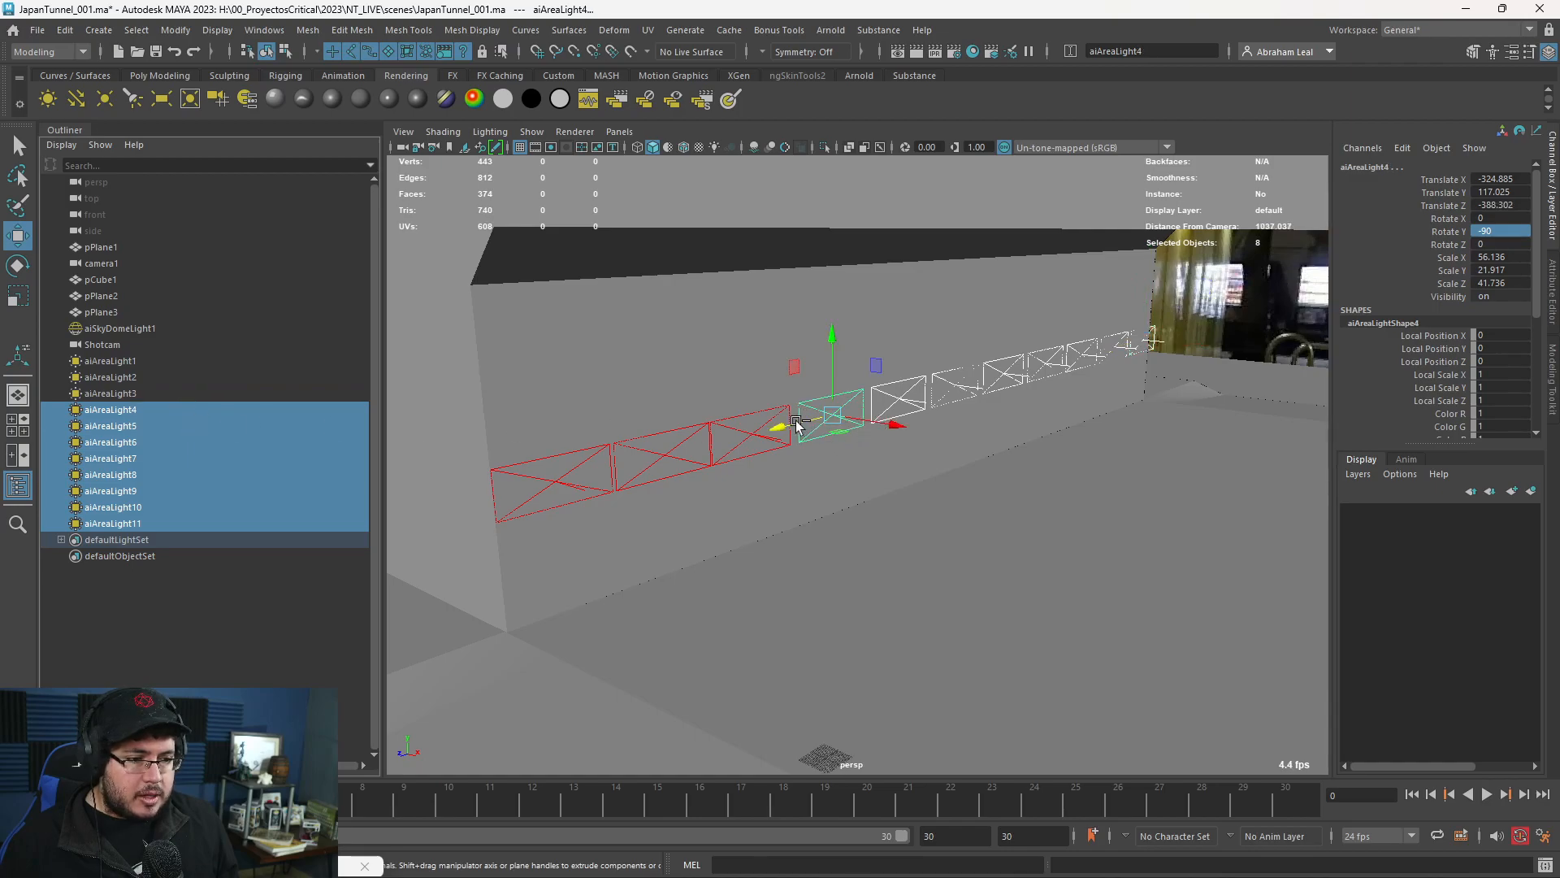
ctrl+click(134, 410)
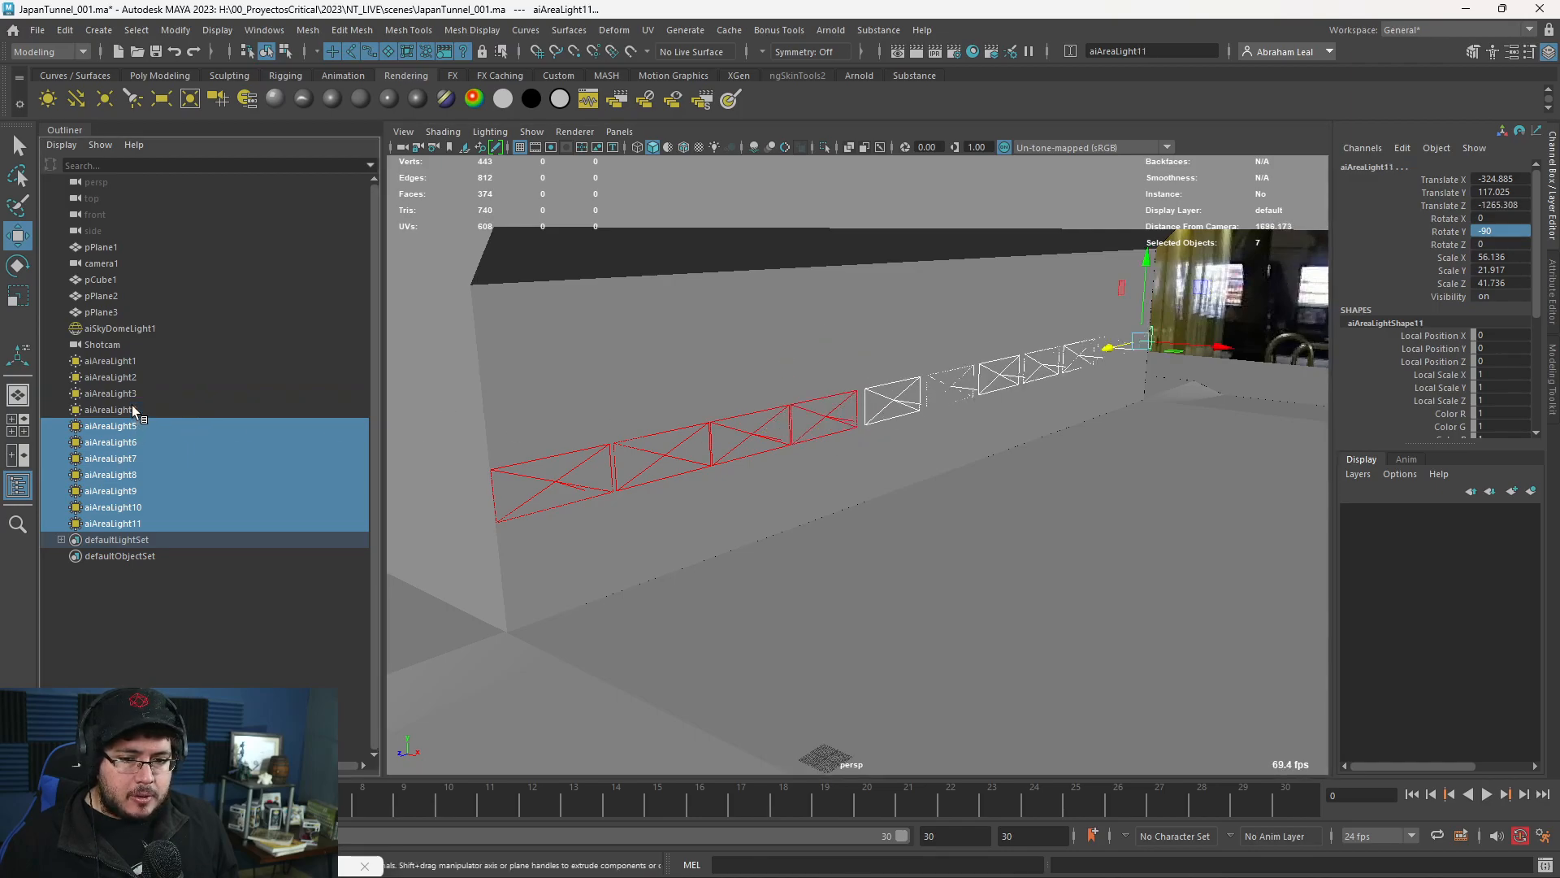
drag(1107, 359, 1101, 356)
ctrl+click(235, 427)
ctrl+click(257, 442)
click(942, 388)
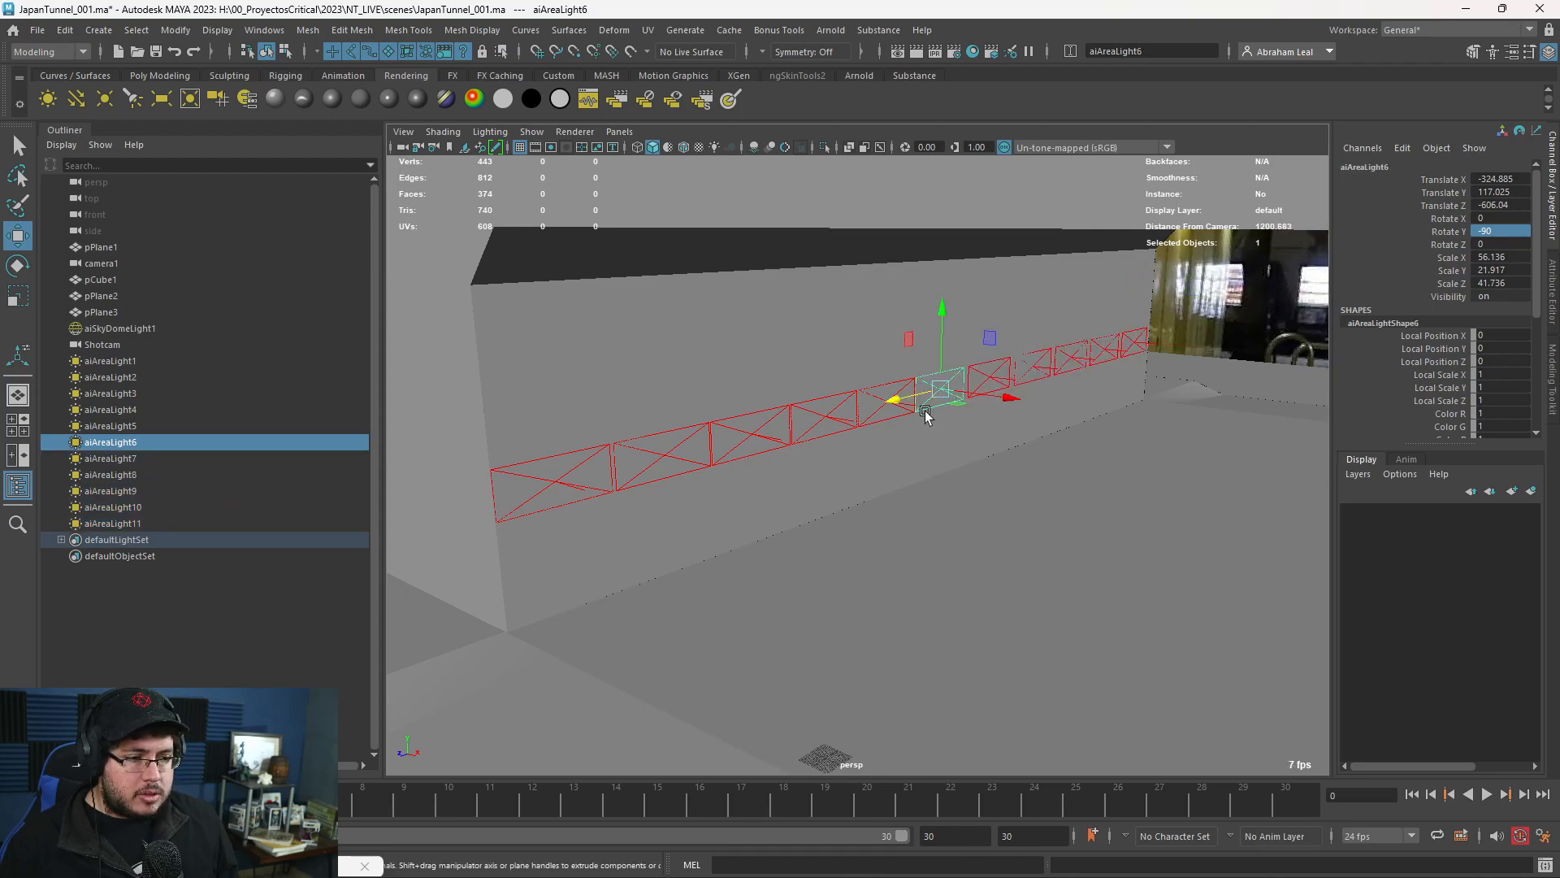
click(877, 413)
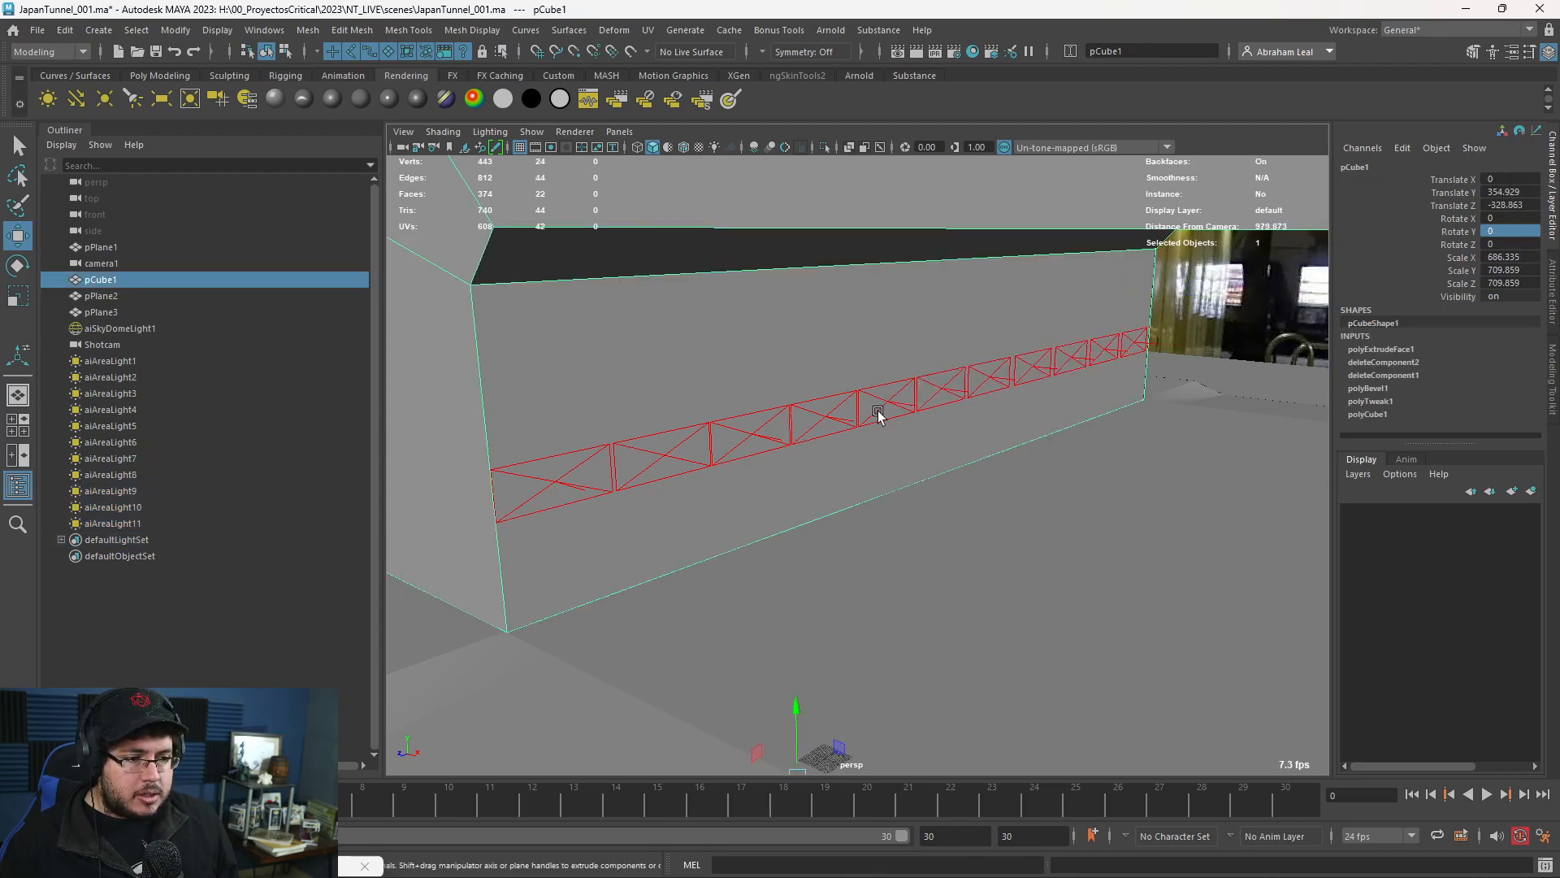
Select the even-numbered area lights from 2 to 10 and move them to the opposite tunnel wall, at about 325 in X.
click(120, 361)
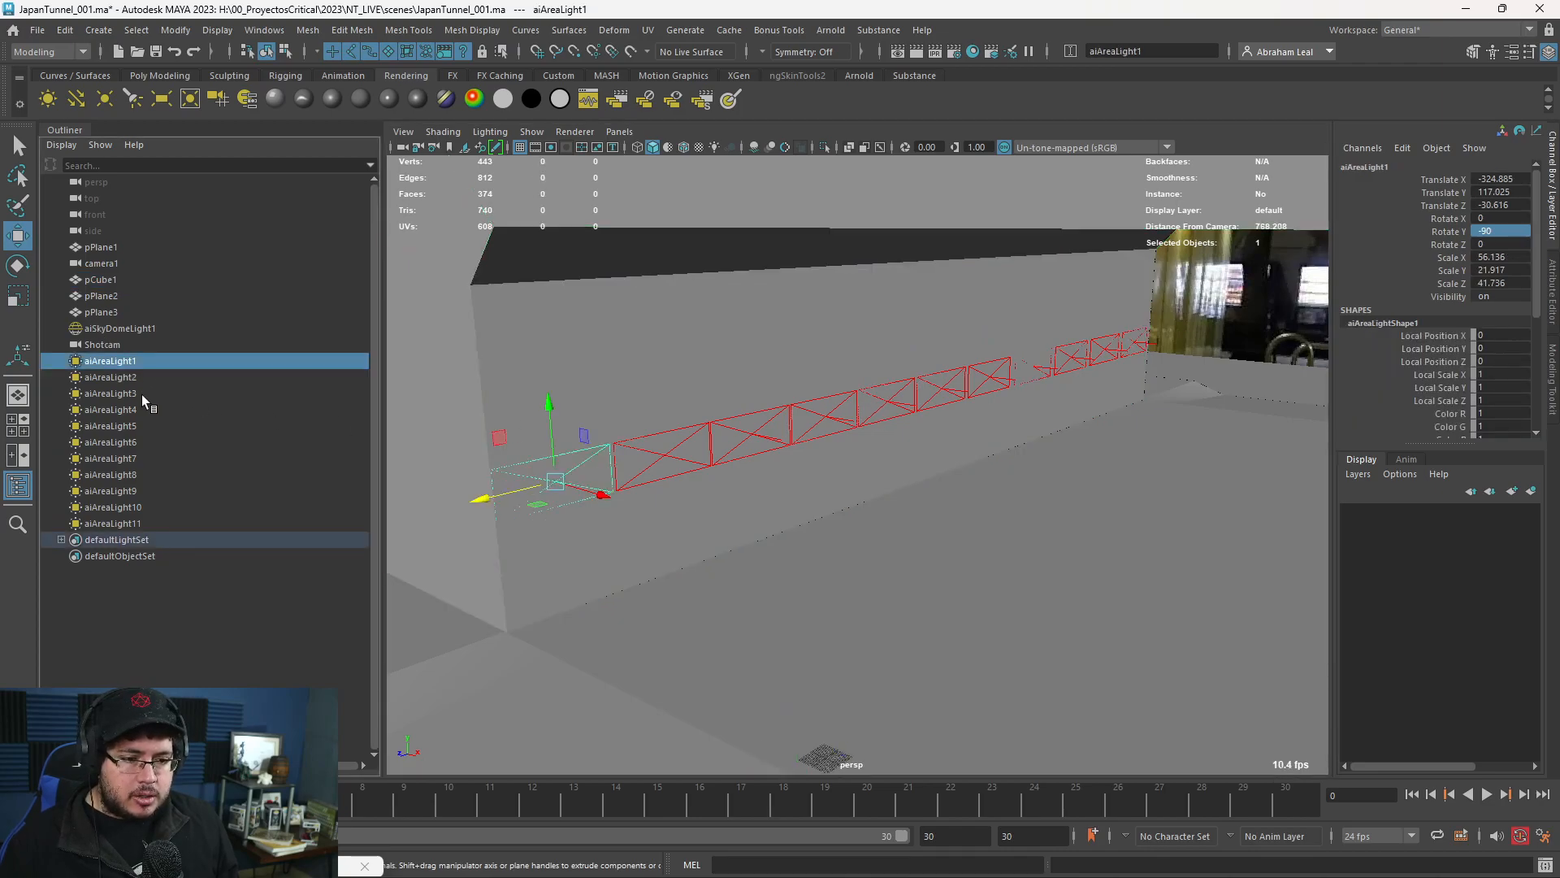
click(117, 378)
ctrl+click(124, 408)
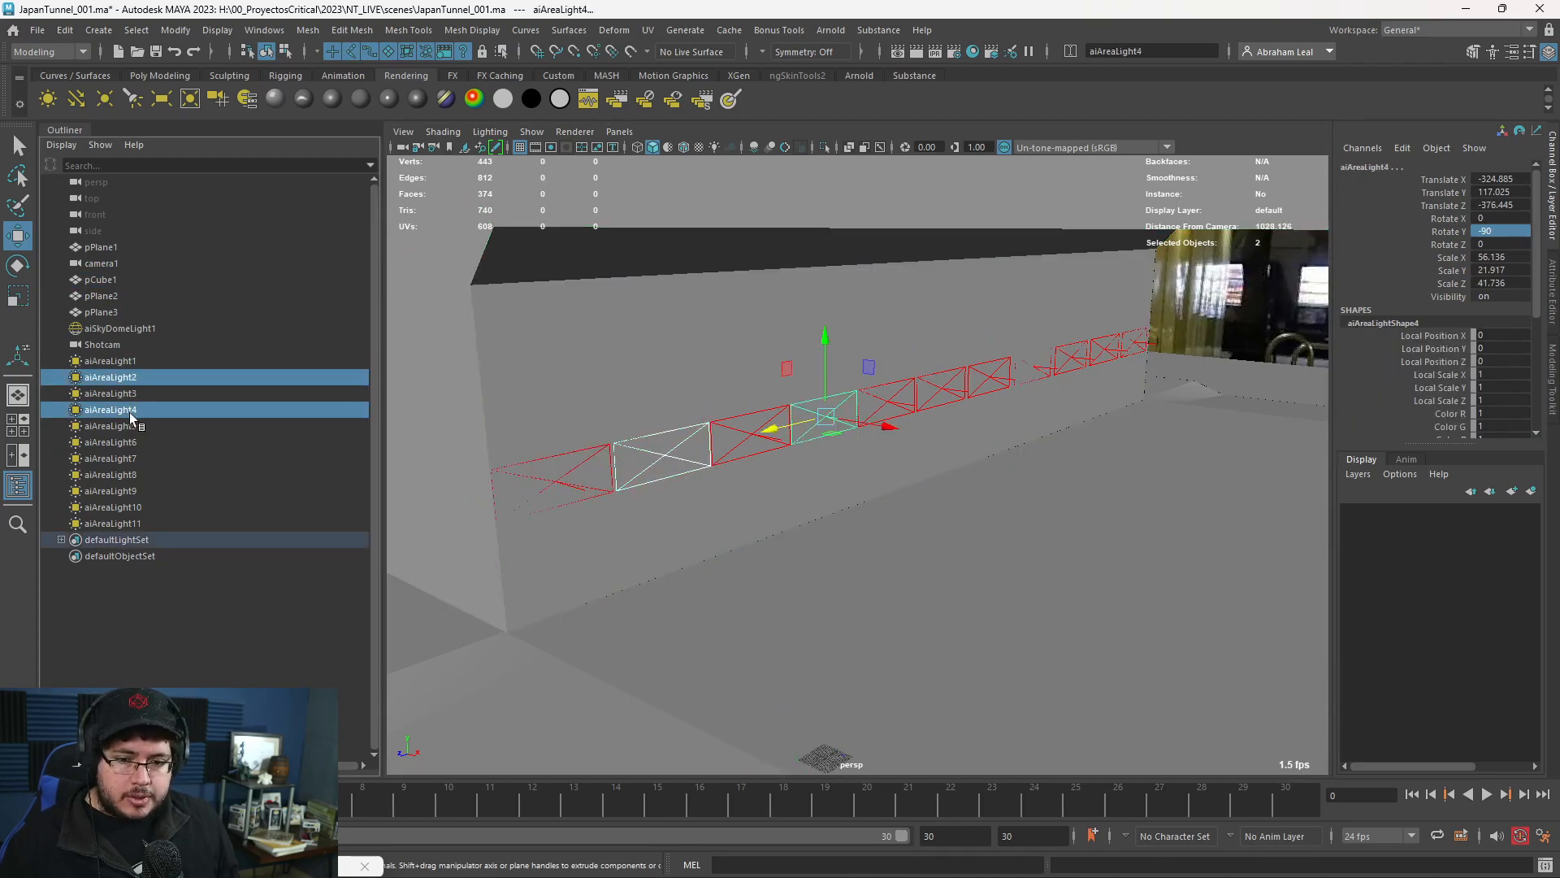
ctrl+click(132, 443)
ctrl+click(132, 473)
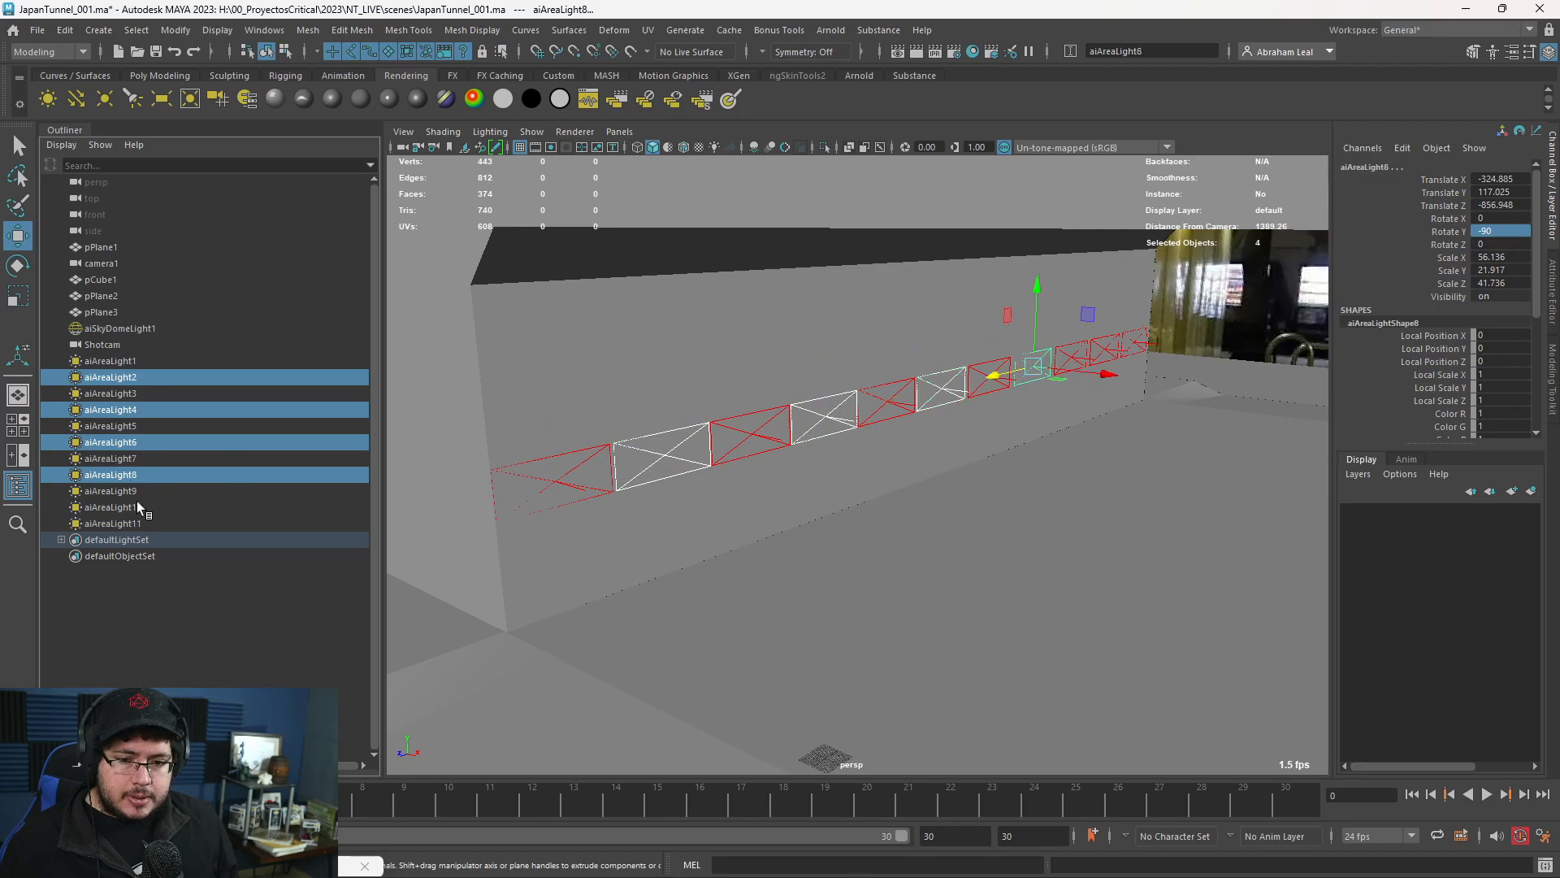
ctrl+click(139, 505)
alt+drag(683, 443, 864, 463)
alt+right_drag(864, 463, 786, 425)
drag(811, 371, 1139, 382)
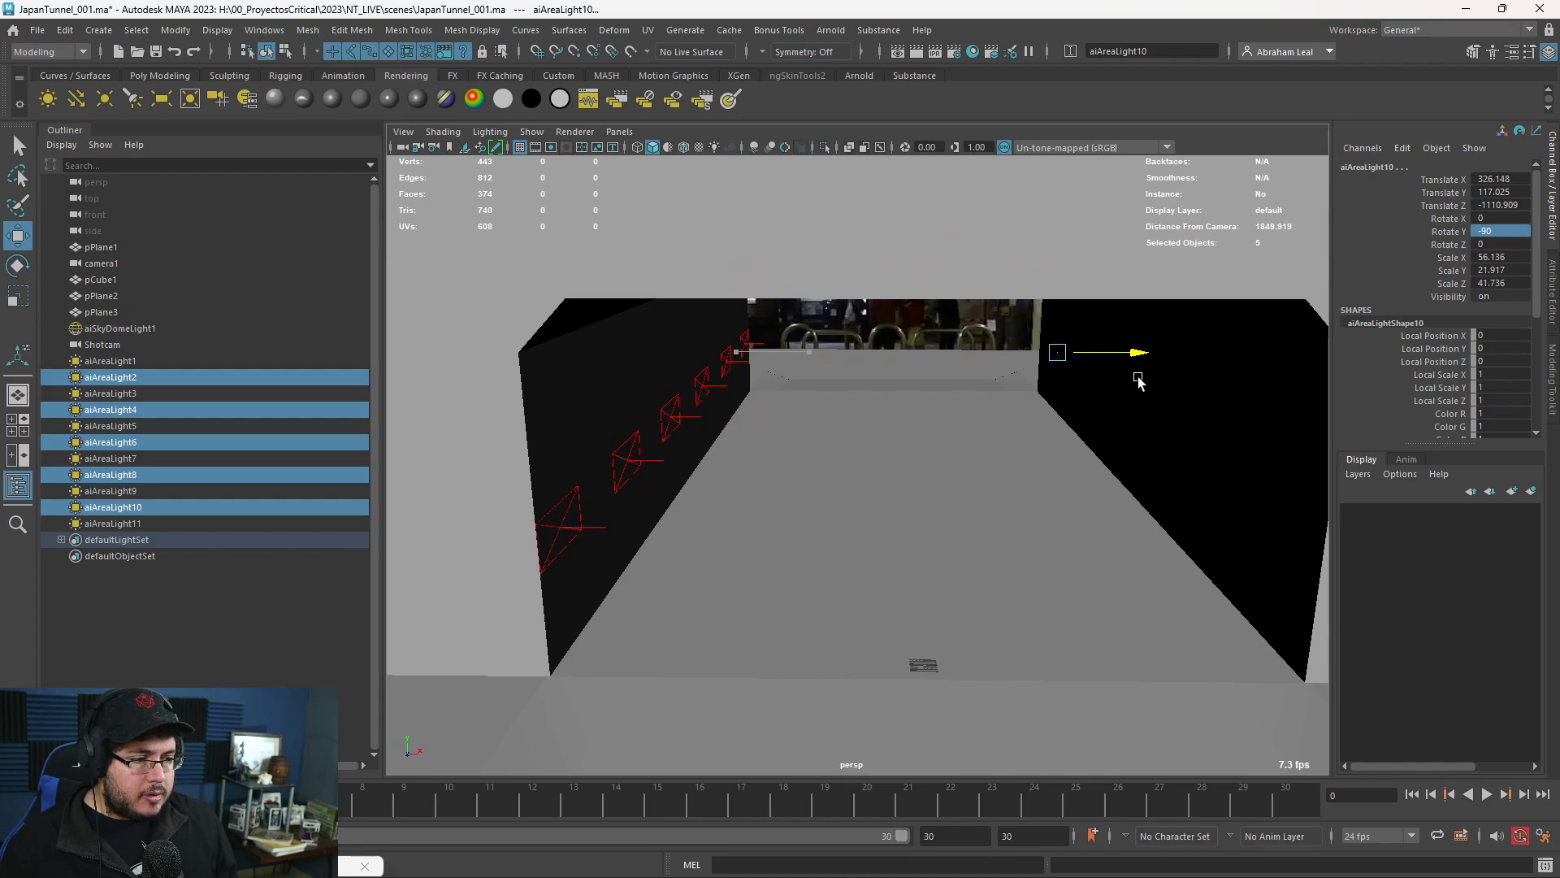
Turn the even-numbered lights to face into the tunnel by setting Rotate X to -180.
key(e)
drag(1029, 295, 1225, 360)
double_click(1514, 217)
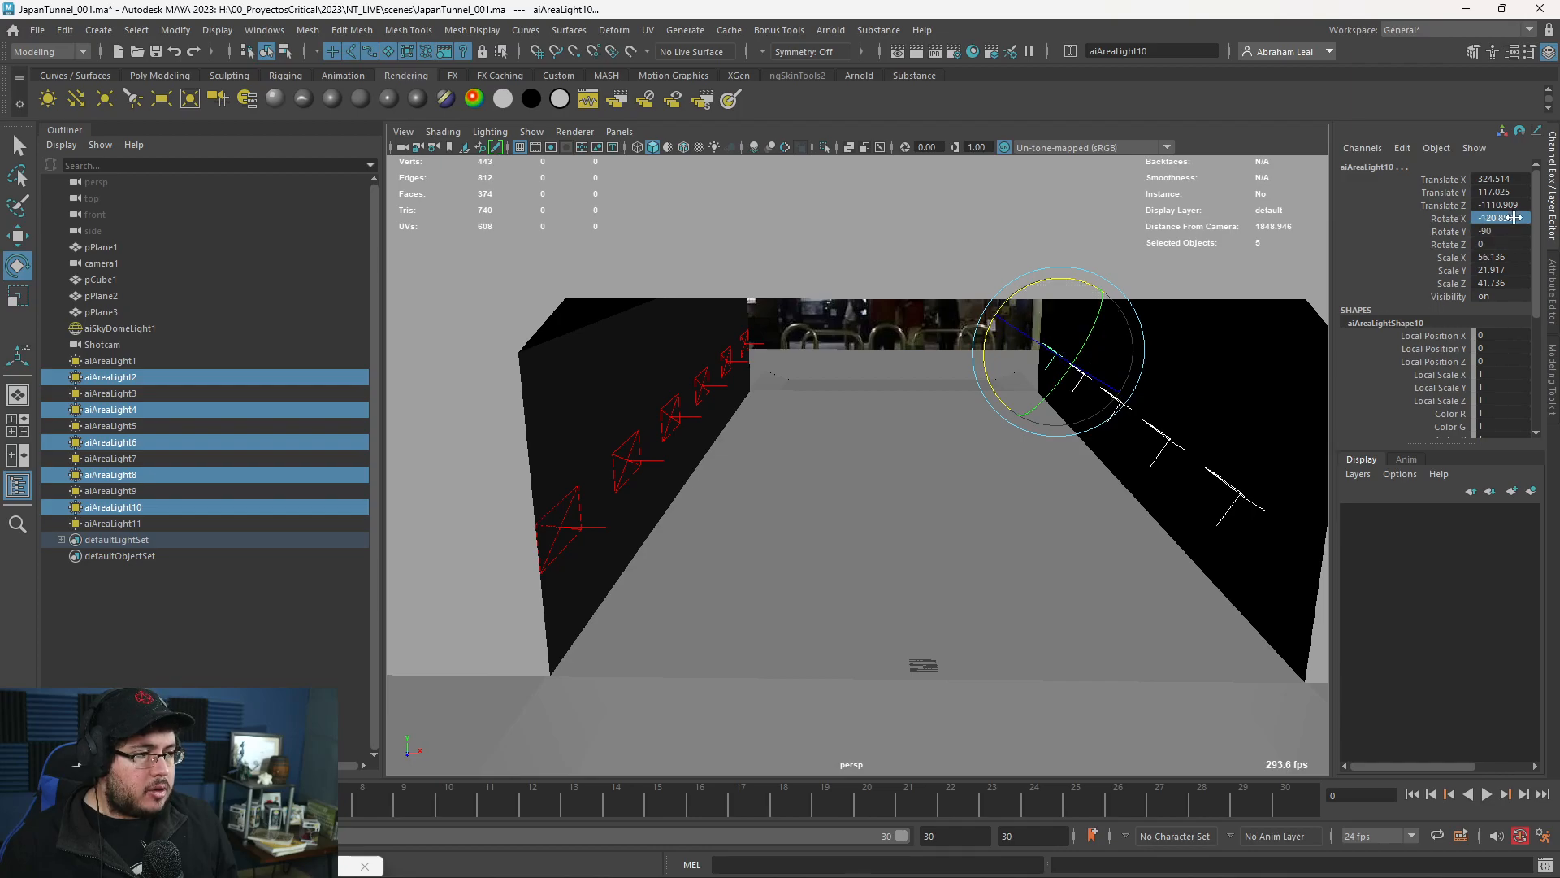
text(-180)
key(Return)
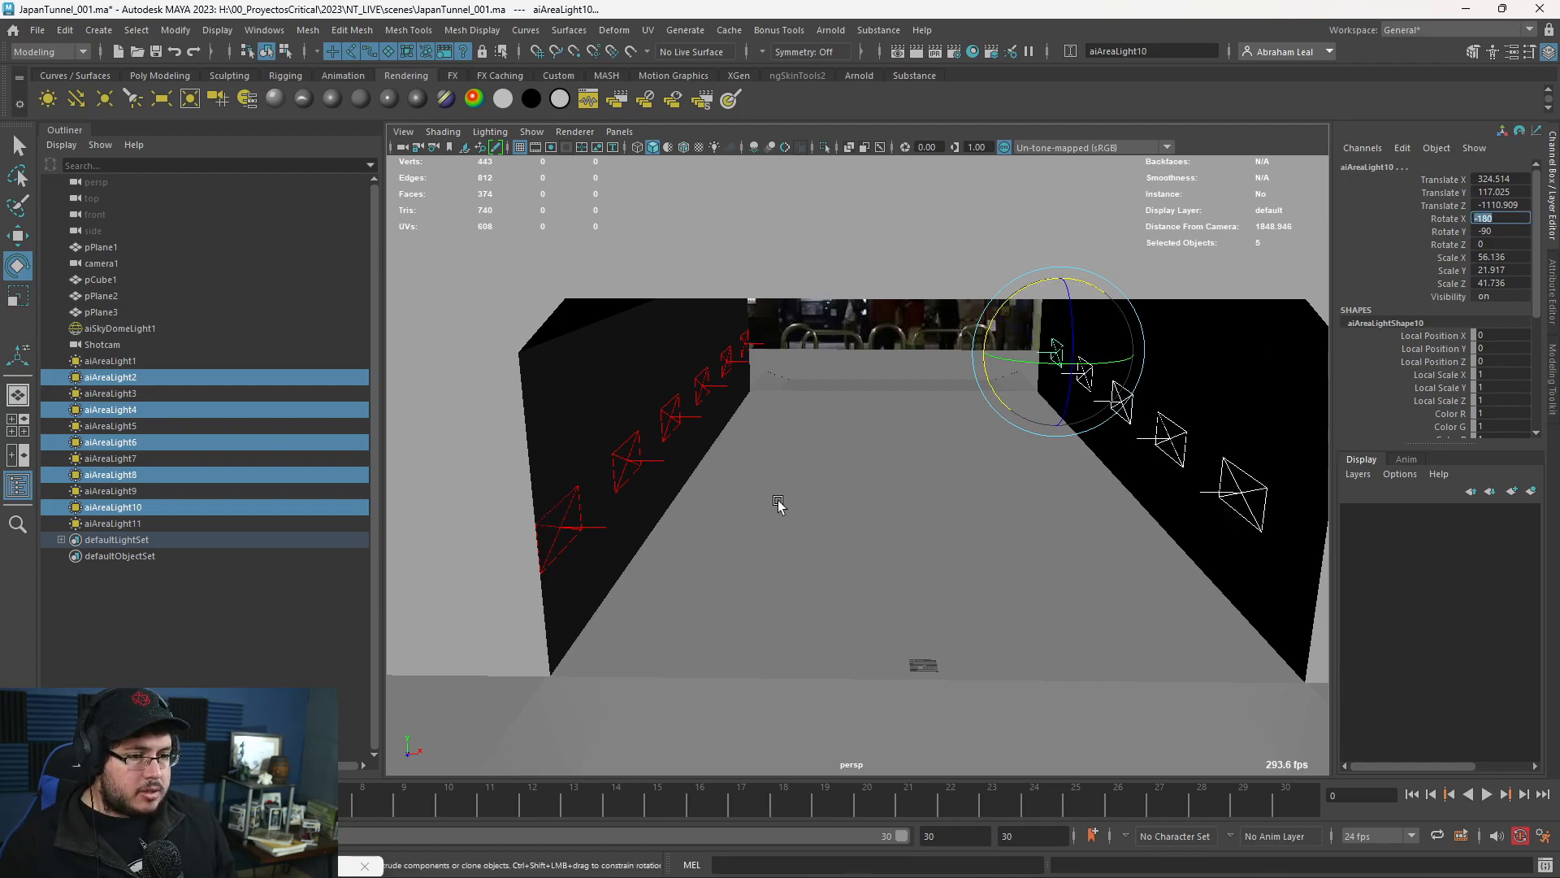
Select all eleven area lights and raise both rows toward the ceiling, to about 302 in Translate Y.
click(122, 363)
ctrl+click(114, 522)
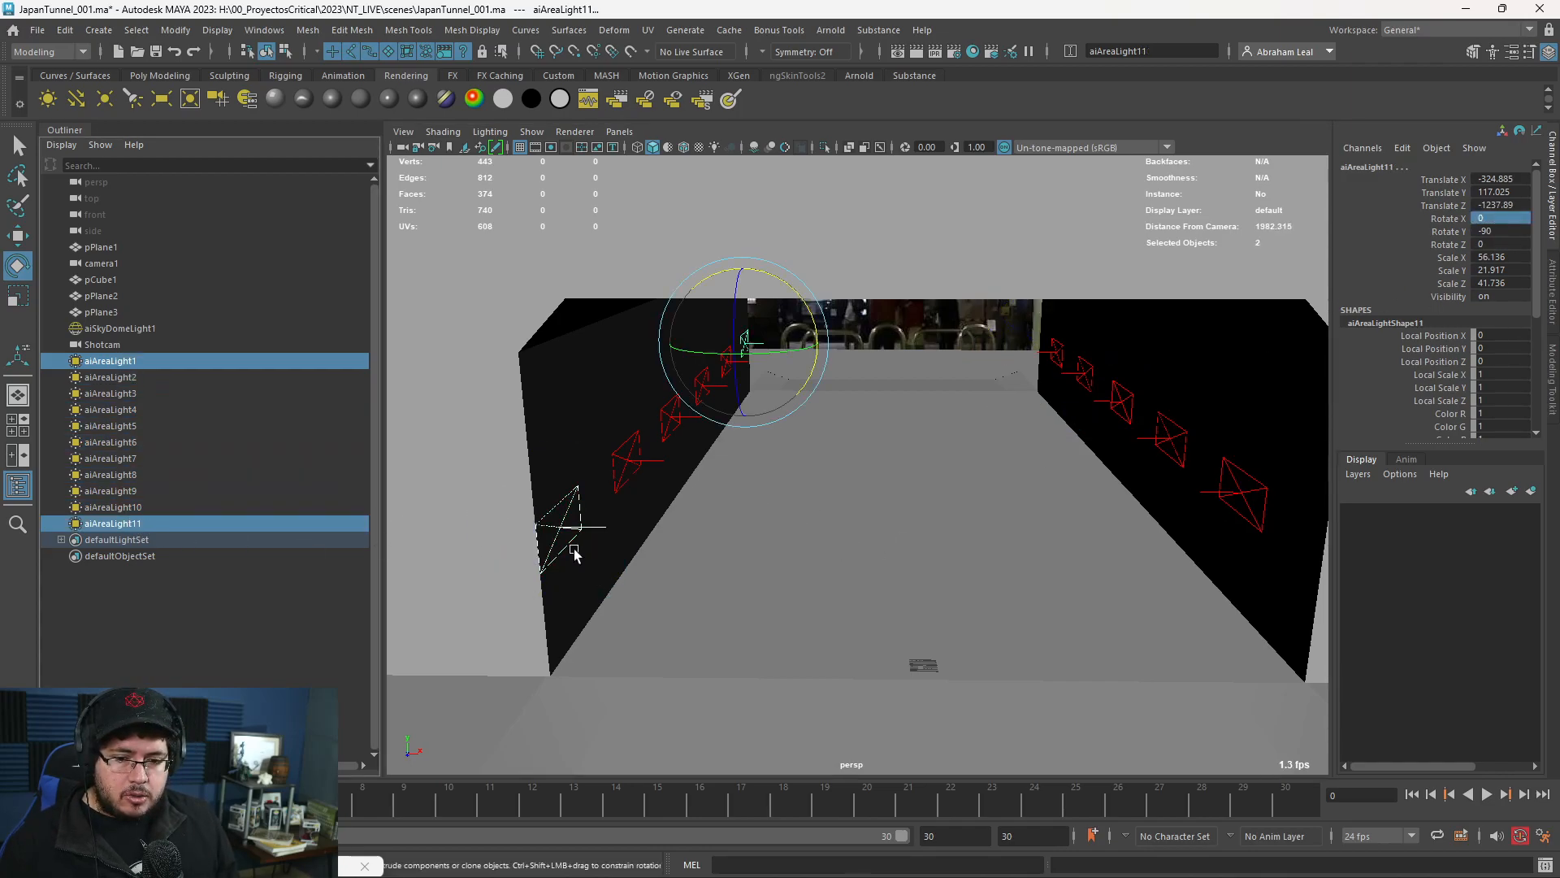
key(f)
click(139, 360)
shift+click(144, 518)
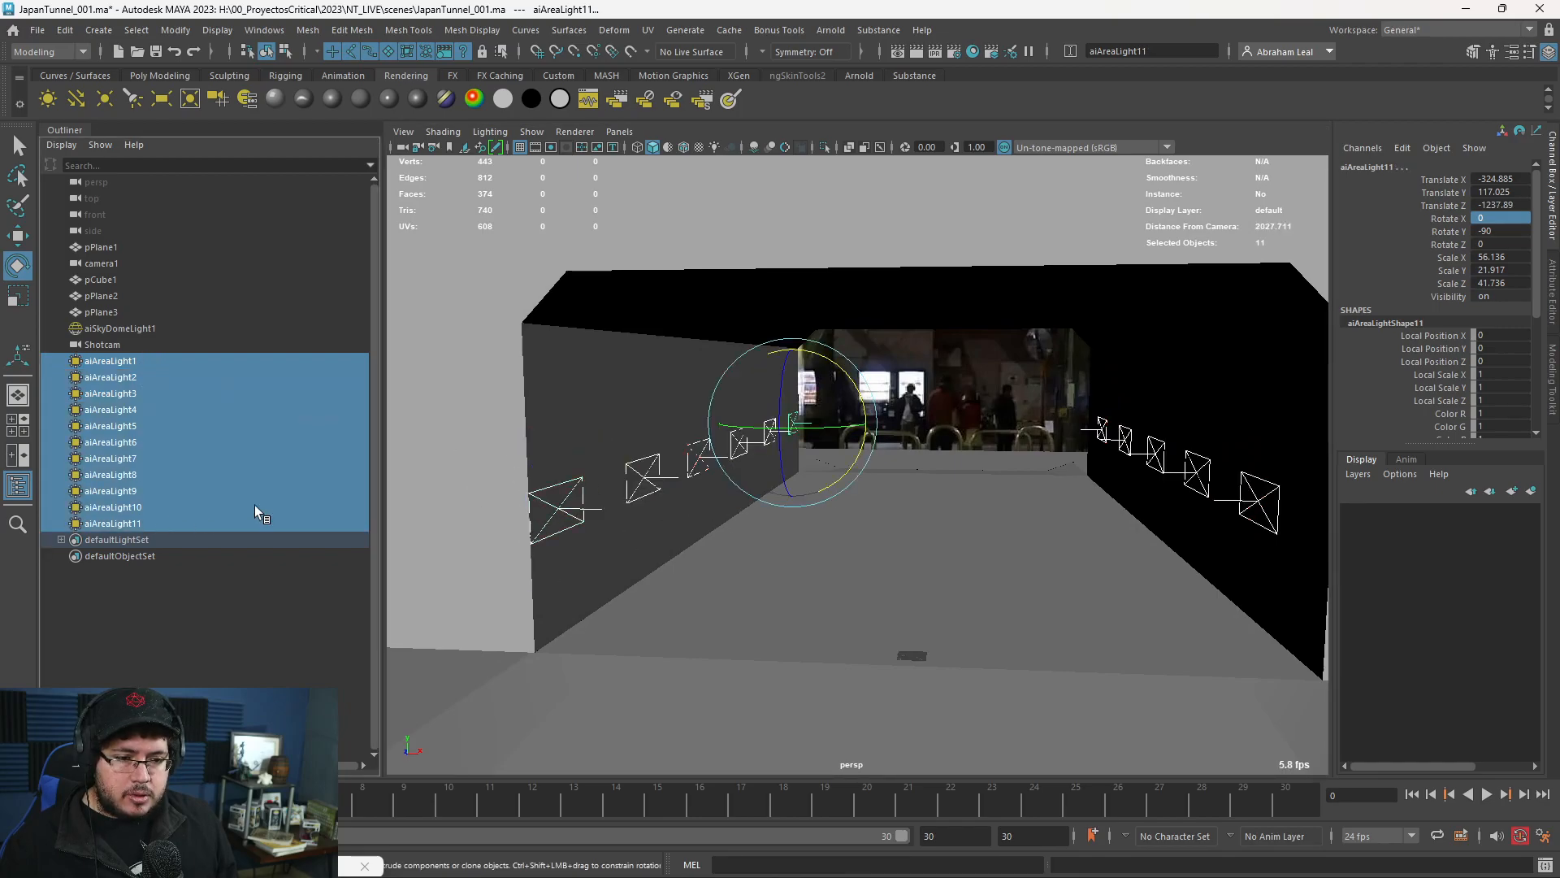
key(w)
drag(799, 307, 786, 253)
alt+drag(786, 255, 775, 311)
key(ctrl+z)
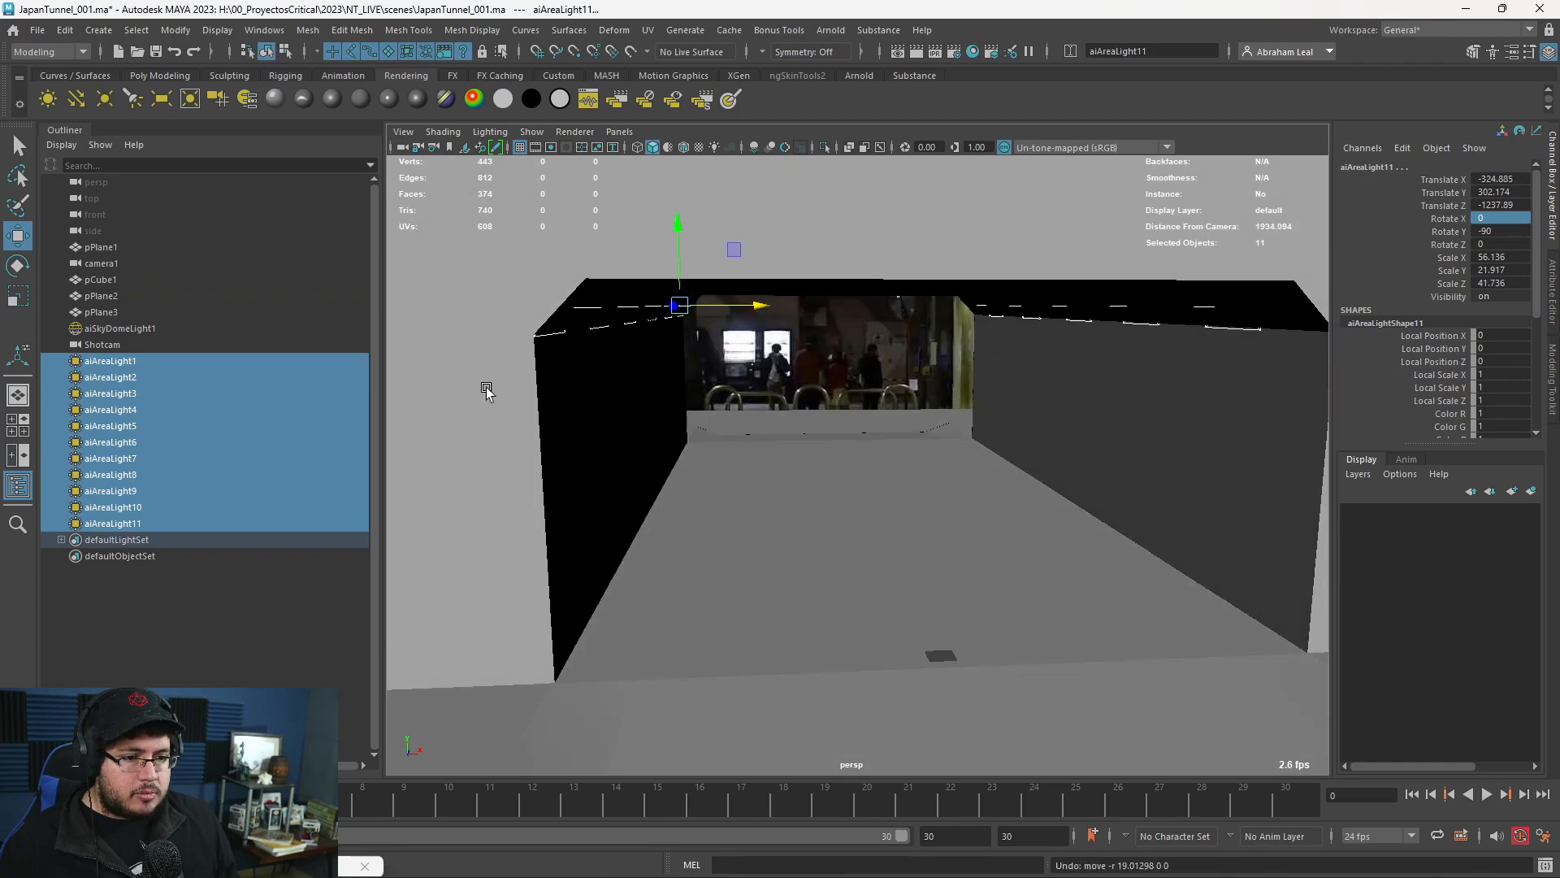
Select the odd-numbered area lights from 1 to 11 and move them inward from the wall to about -304 in X.
click(183, 363)
ctrl+click(142, 393)
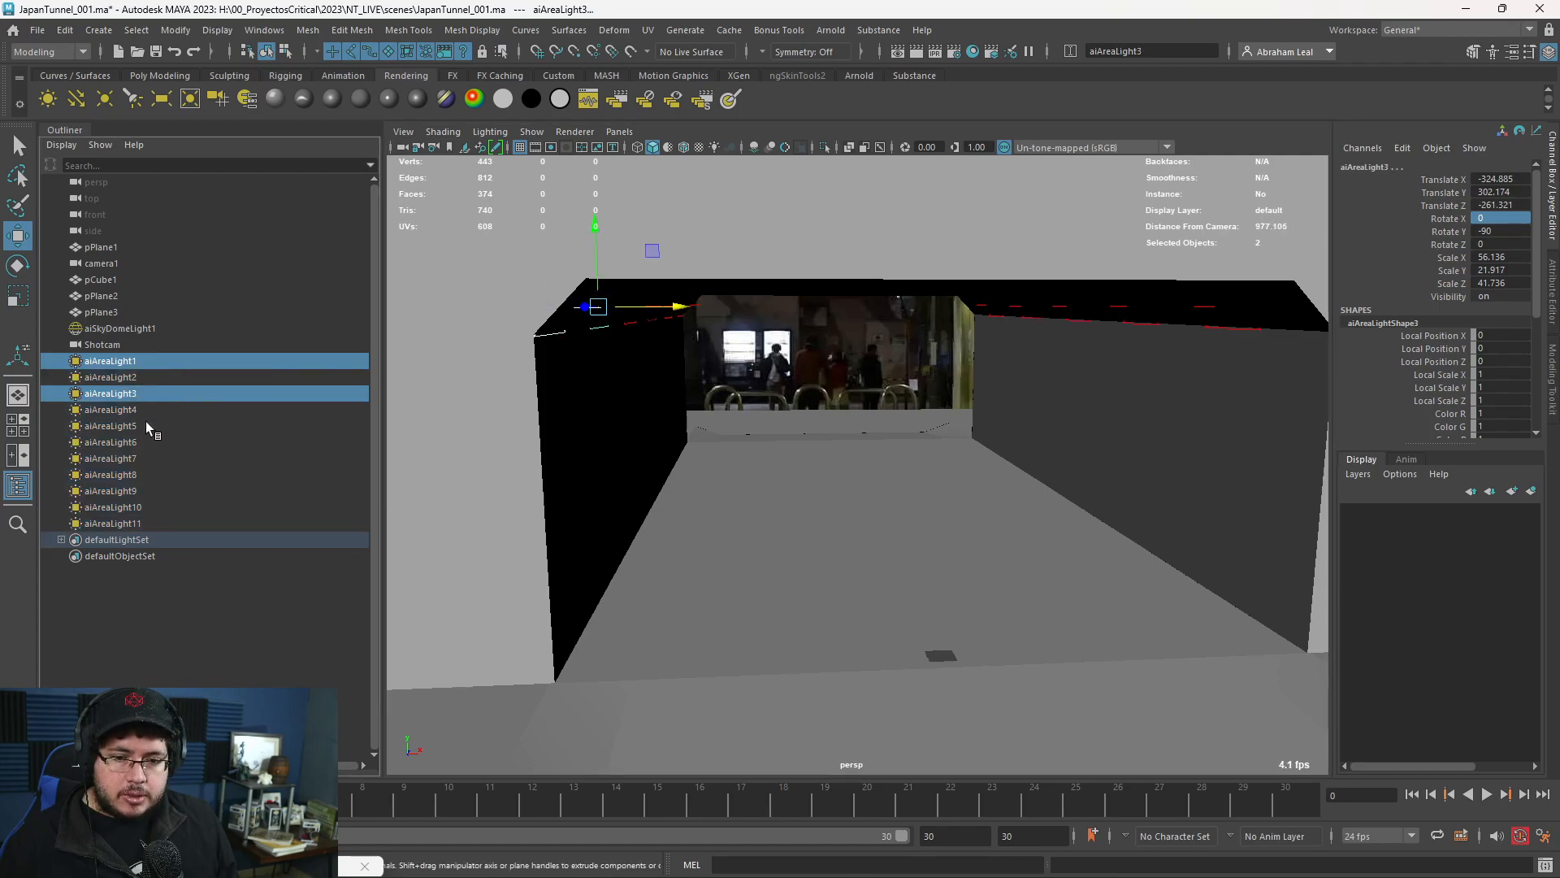
ctrl+click(146, 425)
ctrl+click(141, 458)
ctrl+click(138, 489)
ctrl+click(148, 524)
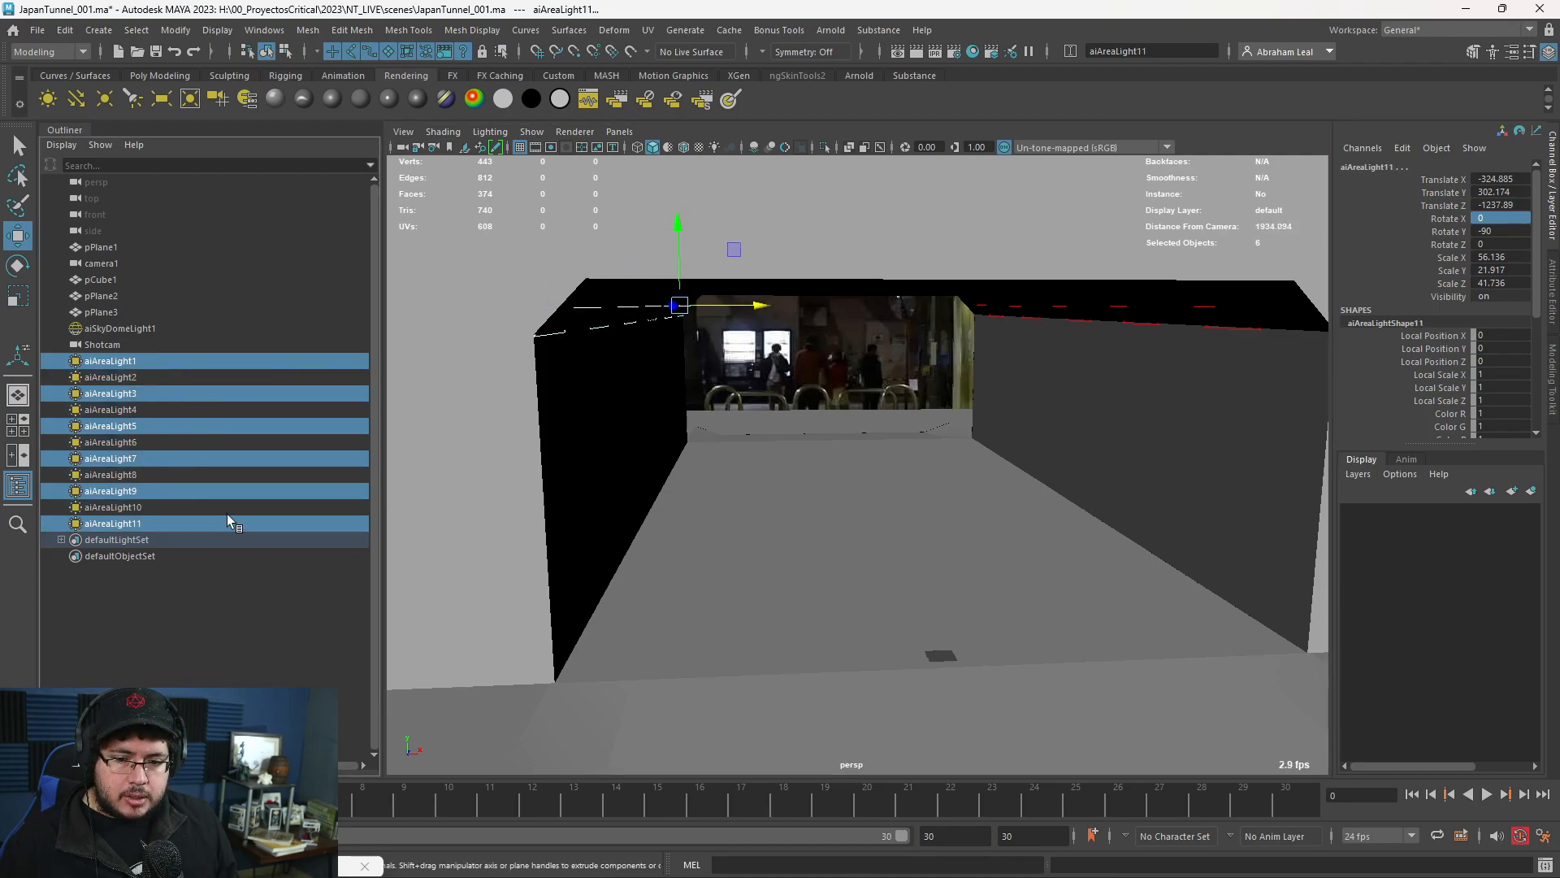
scroll(776, 398, up, 3)
scroll(776, 397, up, 1)
mouse_move(741, 290)
mouse_down()
mouse_move(754, 292)
mouse_move(731, 302)
mouse_up()
Tilt the odd-numbered lights down toward the tunnel floor with Rotate X set to -45.
key(e)
alt+middle_drag(776, 309, 747, 311)
scroll(780, 310, down, 1)
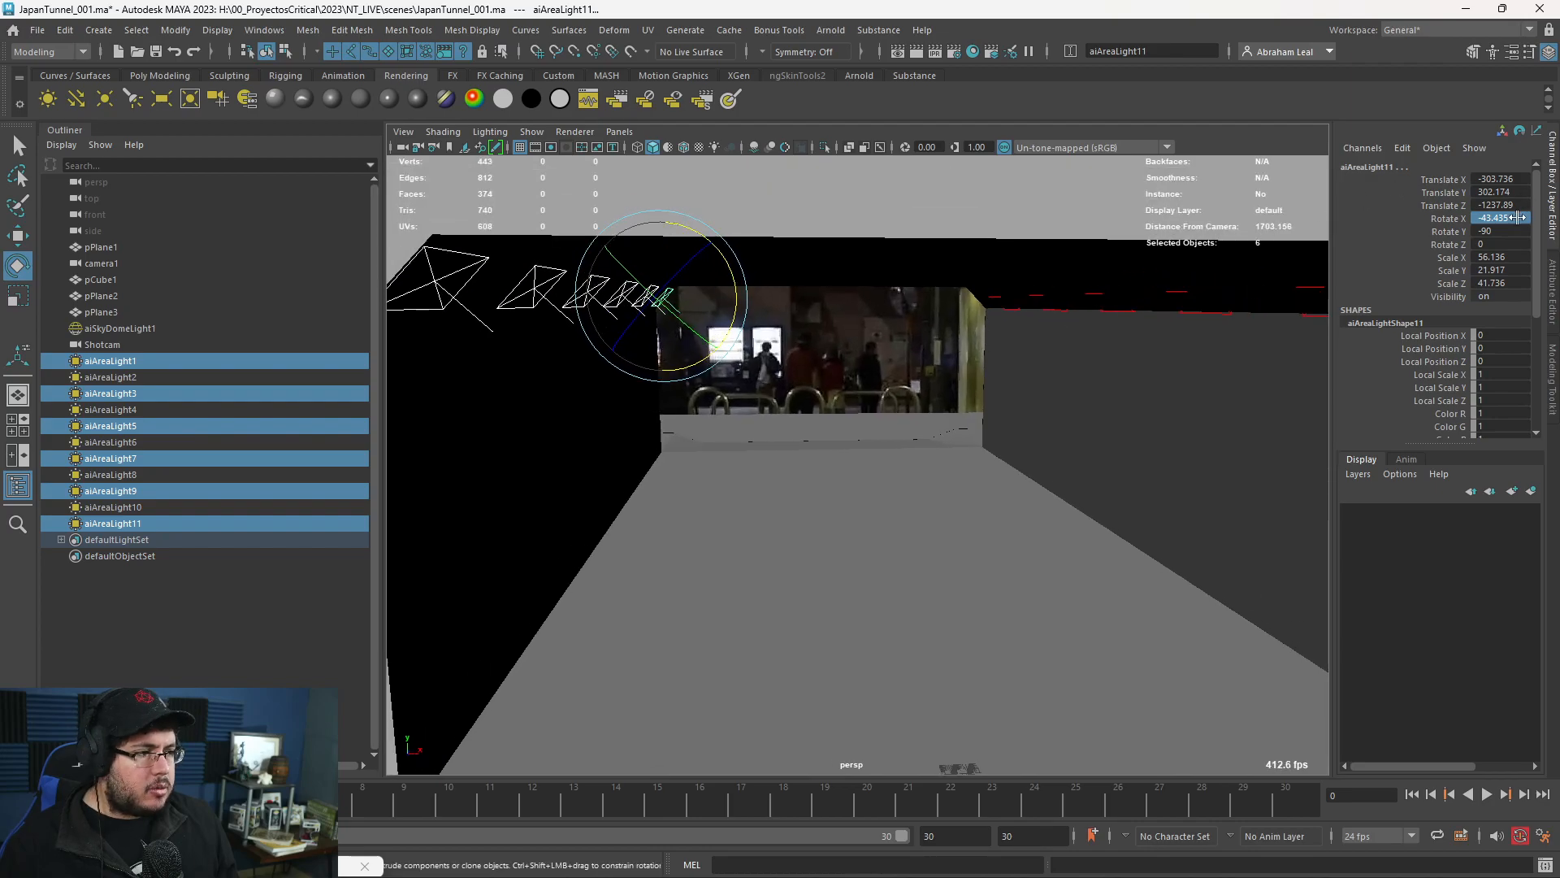
click(1517, 218)
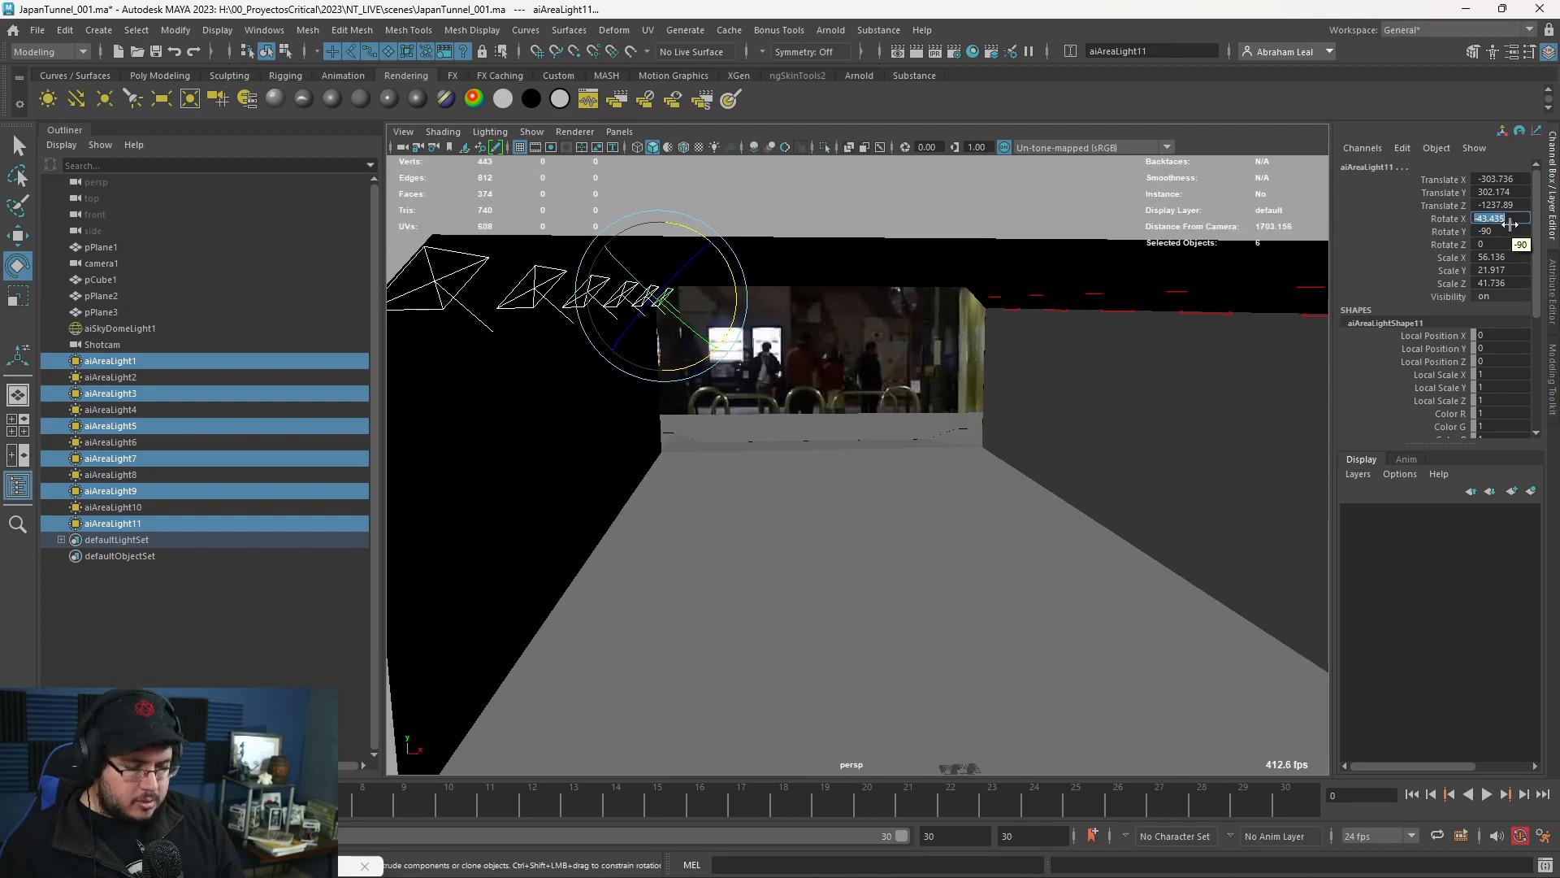
text(45)
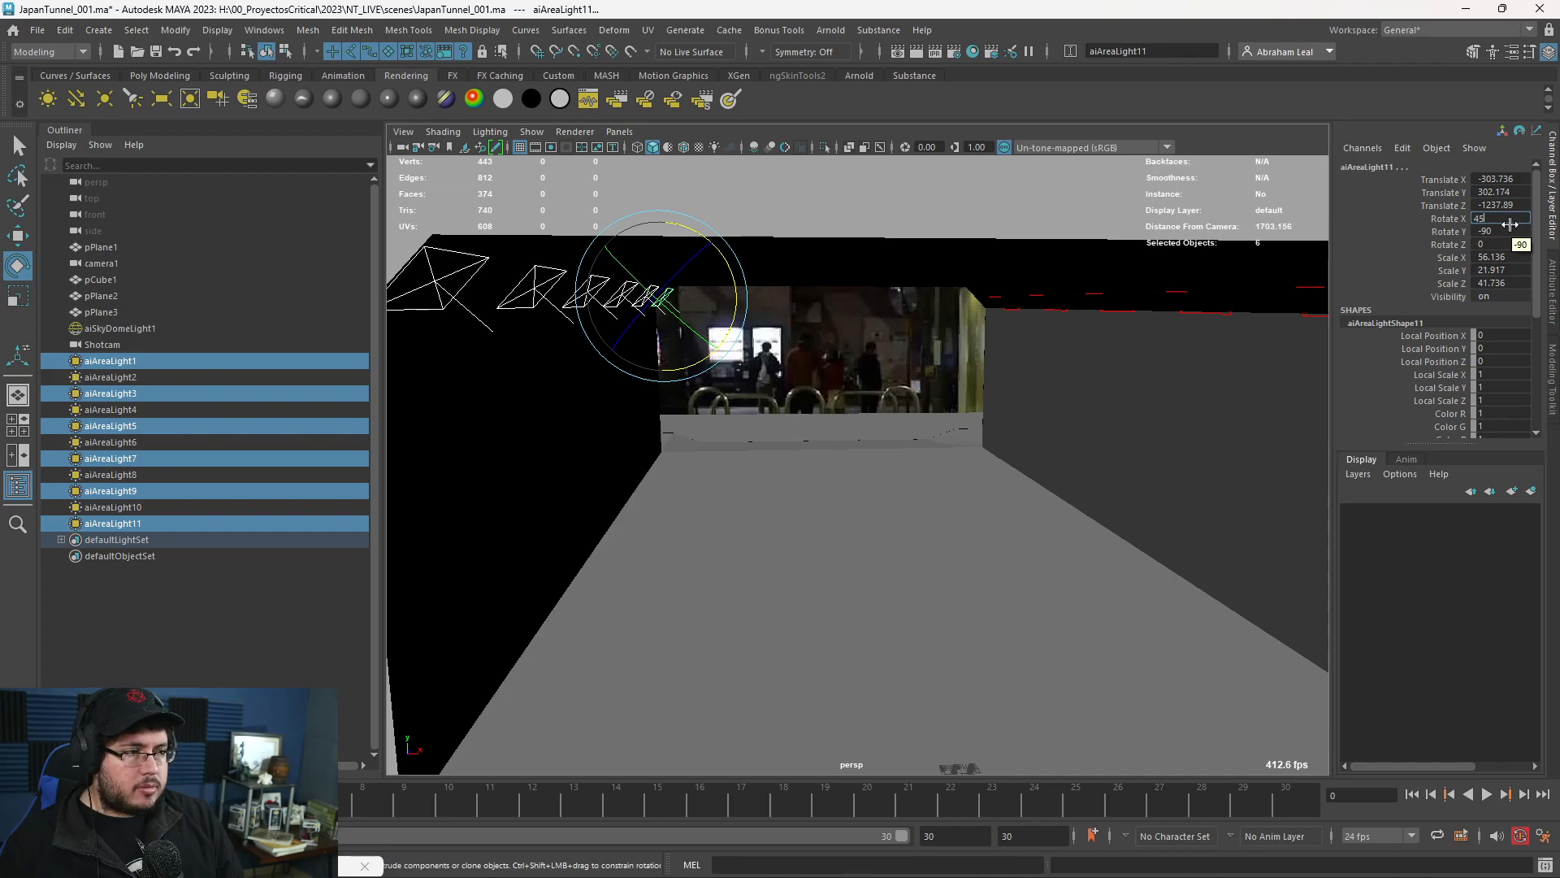
key(Return)
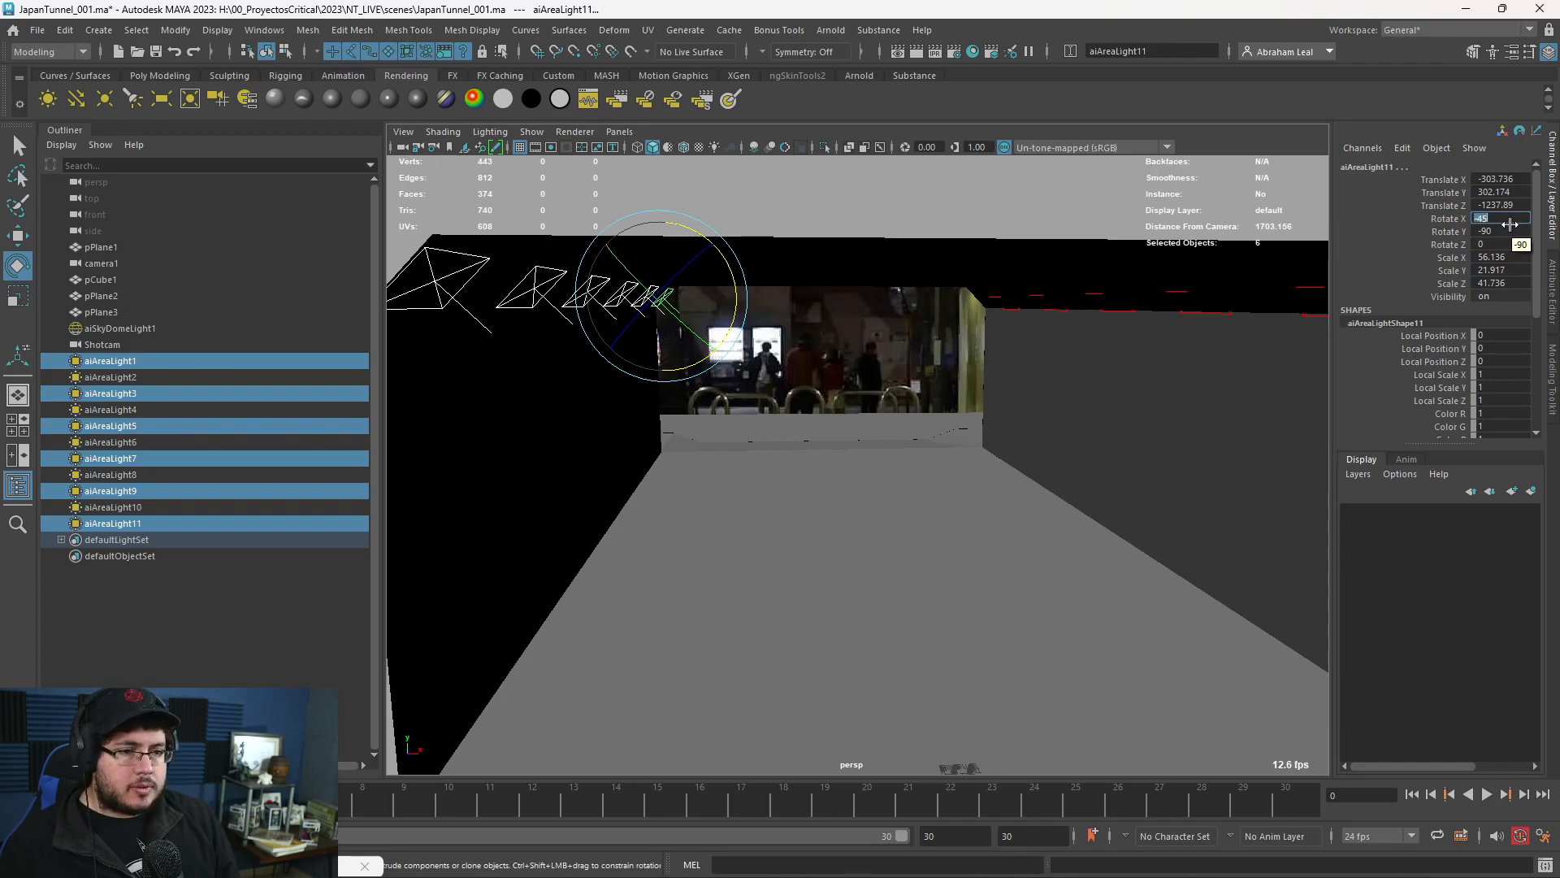
Select the even-numbered lights, move them inward to about 305 in X and tilt them downward to about -135 in Rotate X.
click(129, 379)
ctrl+click(130, 409)
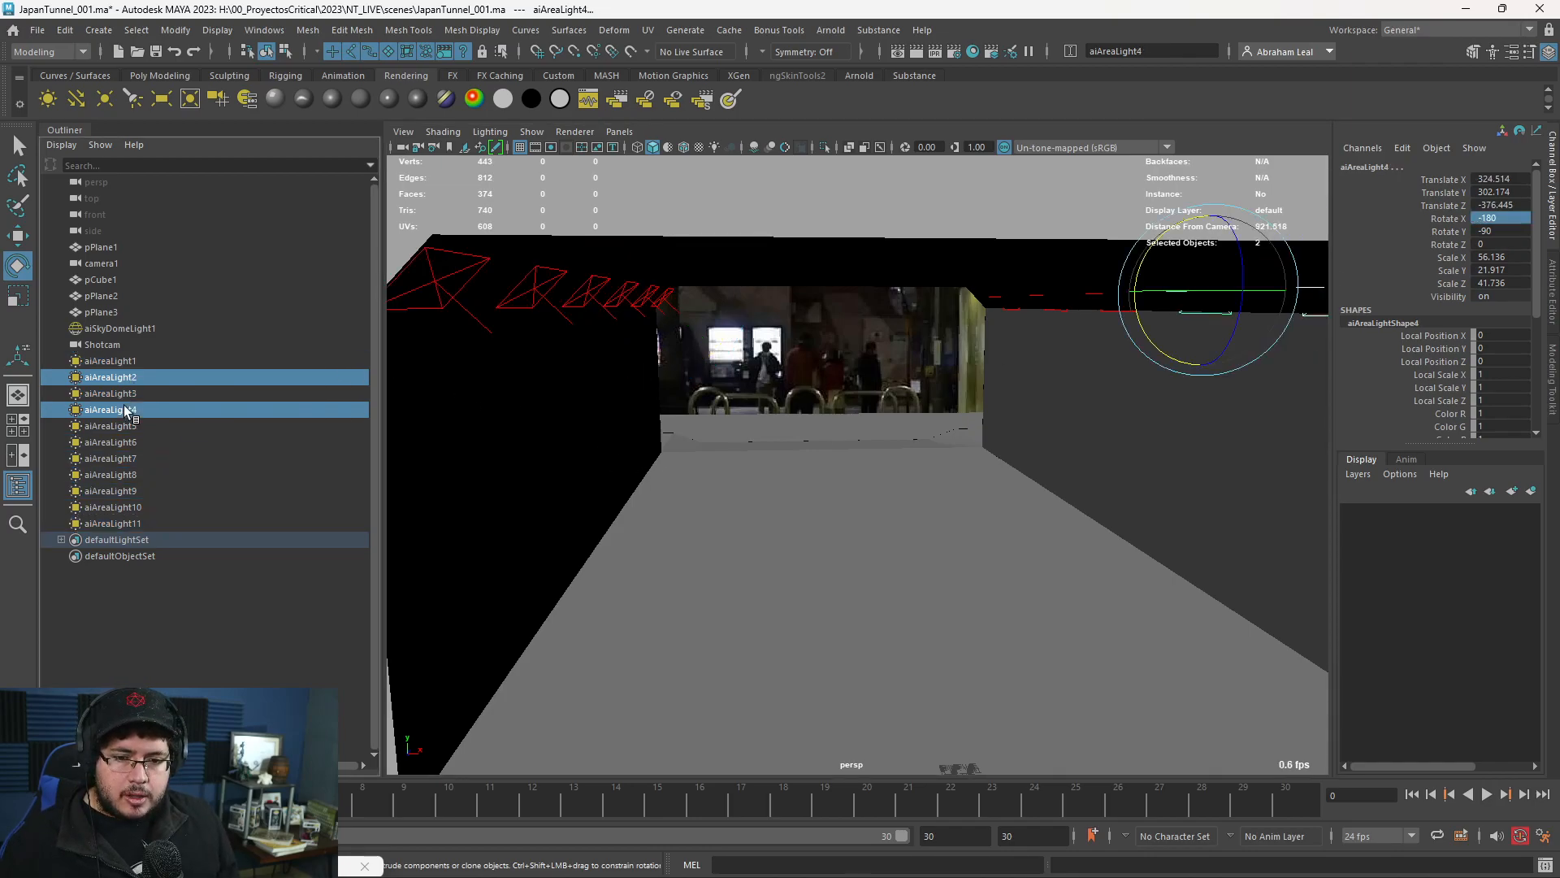
ctrl+click(132, 440)
ctrl+click(130, 474)
ctrl+click(138, 505)
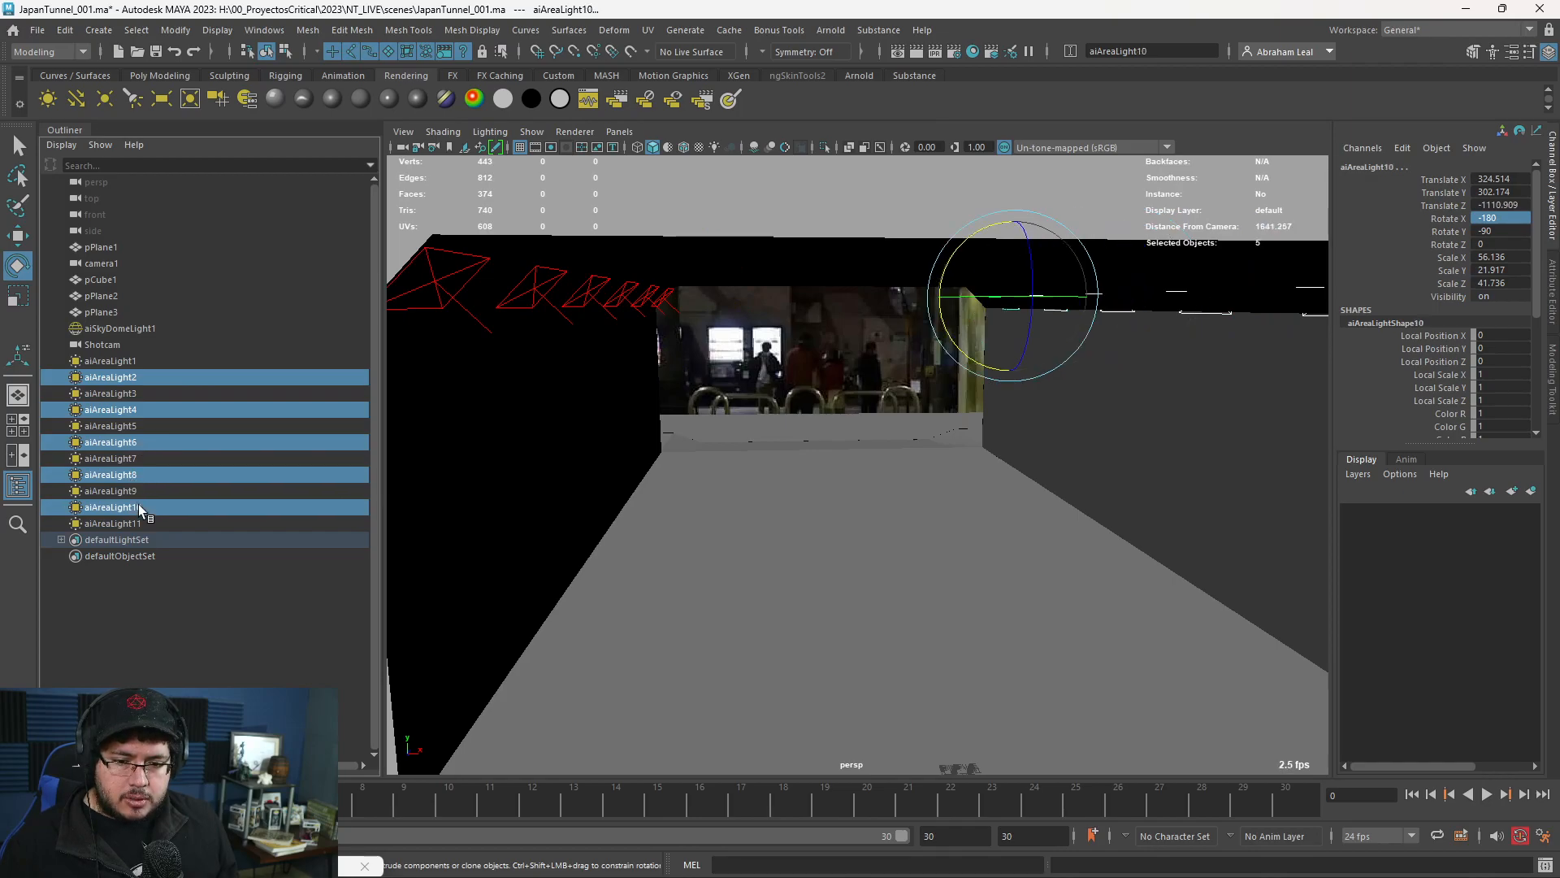
drag(952, 258, 946, 300)
alt+drag(1036, 376, 1022, 335)
key(w)
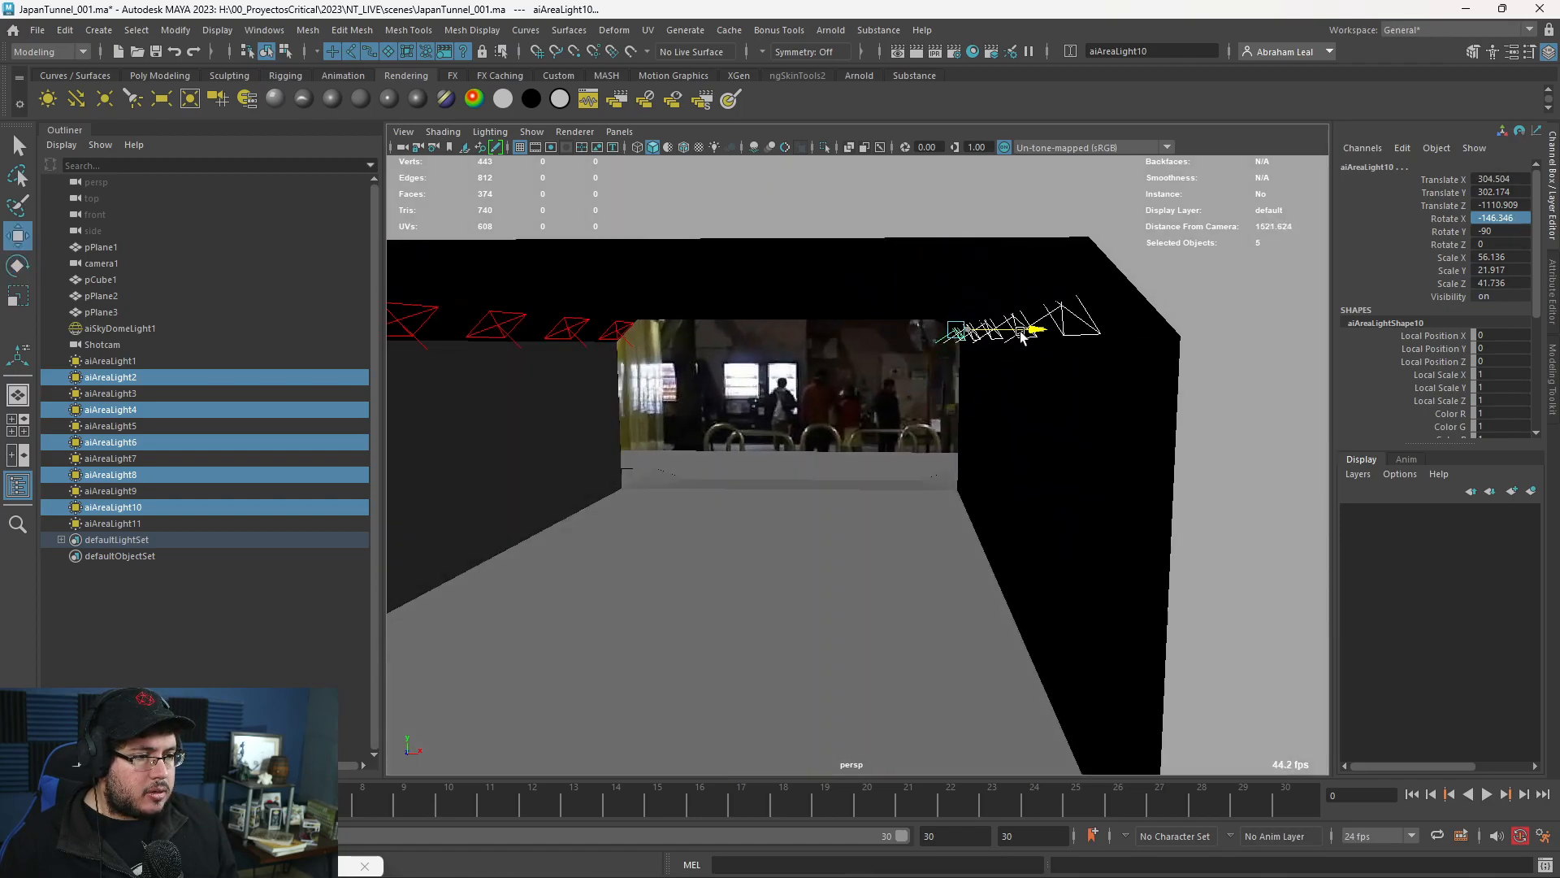
key(e)
drag(948, 390, 964, 404)
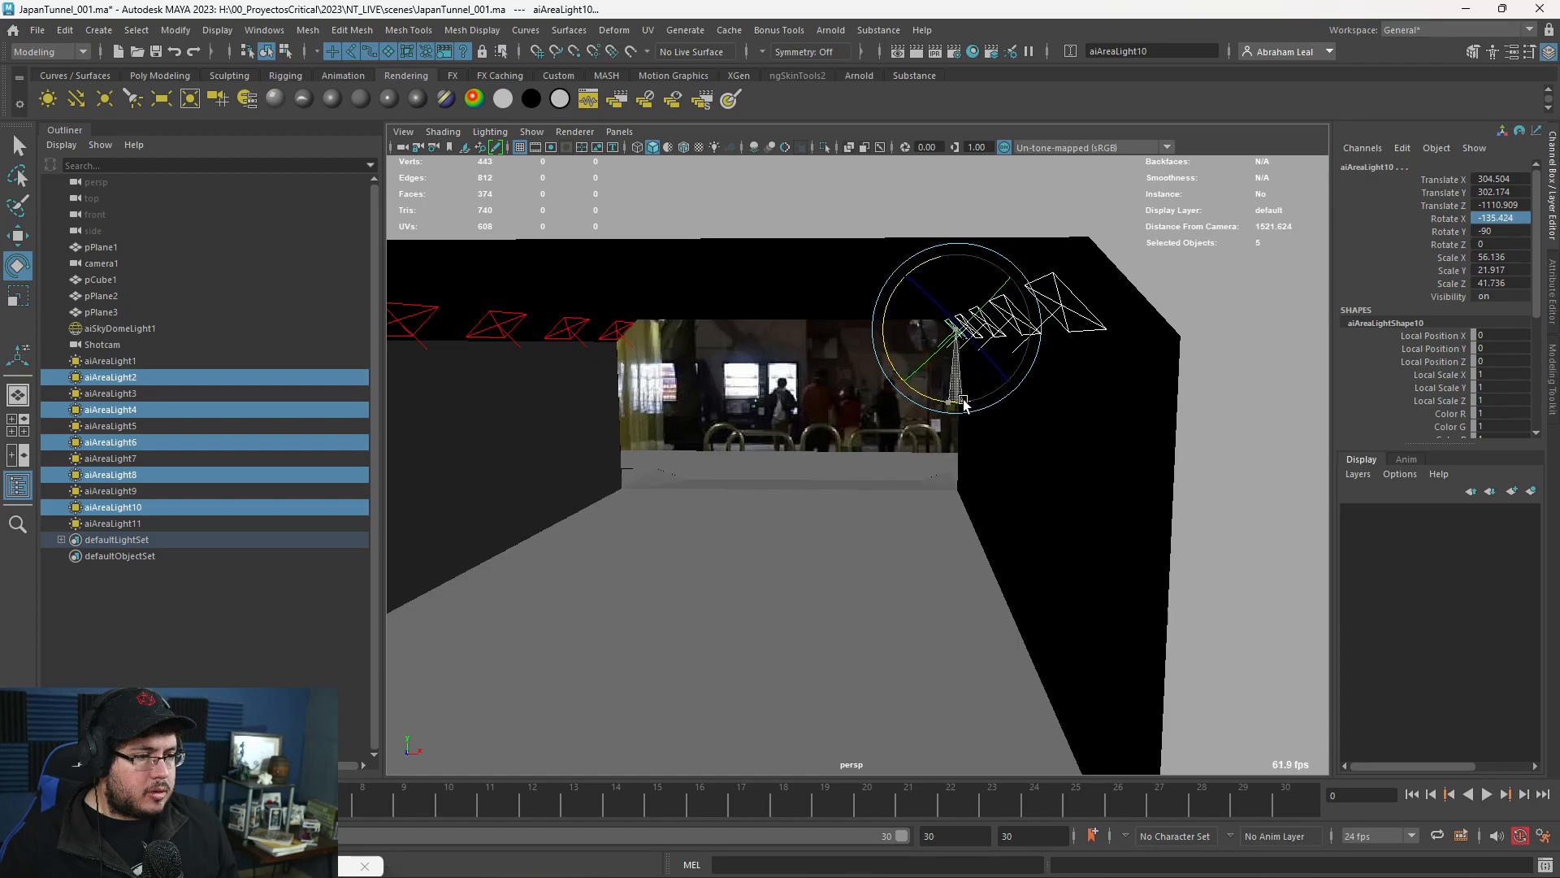
Select all eleven area lights, show their attributes and start the Arnold render from the Shotcam.
click(736, 380)
alt+drag(736, 381, 619, 374)
drag(153, 363, 158, 520)
key(ctrl+a)
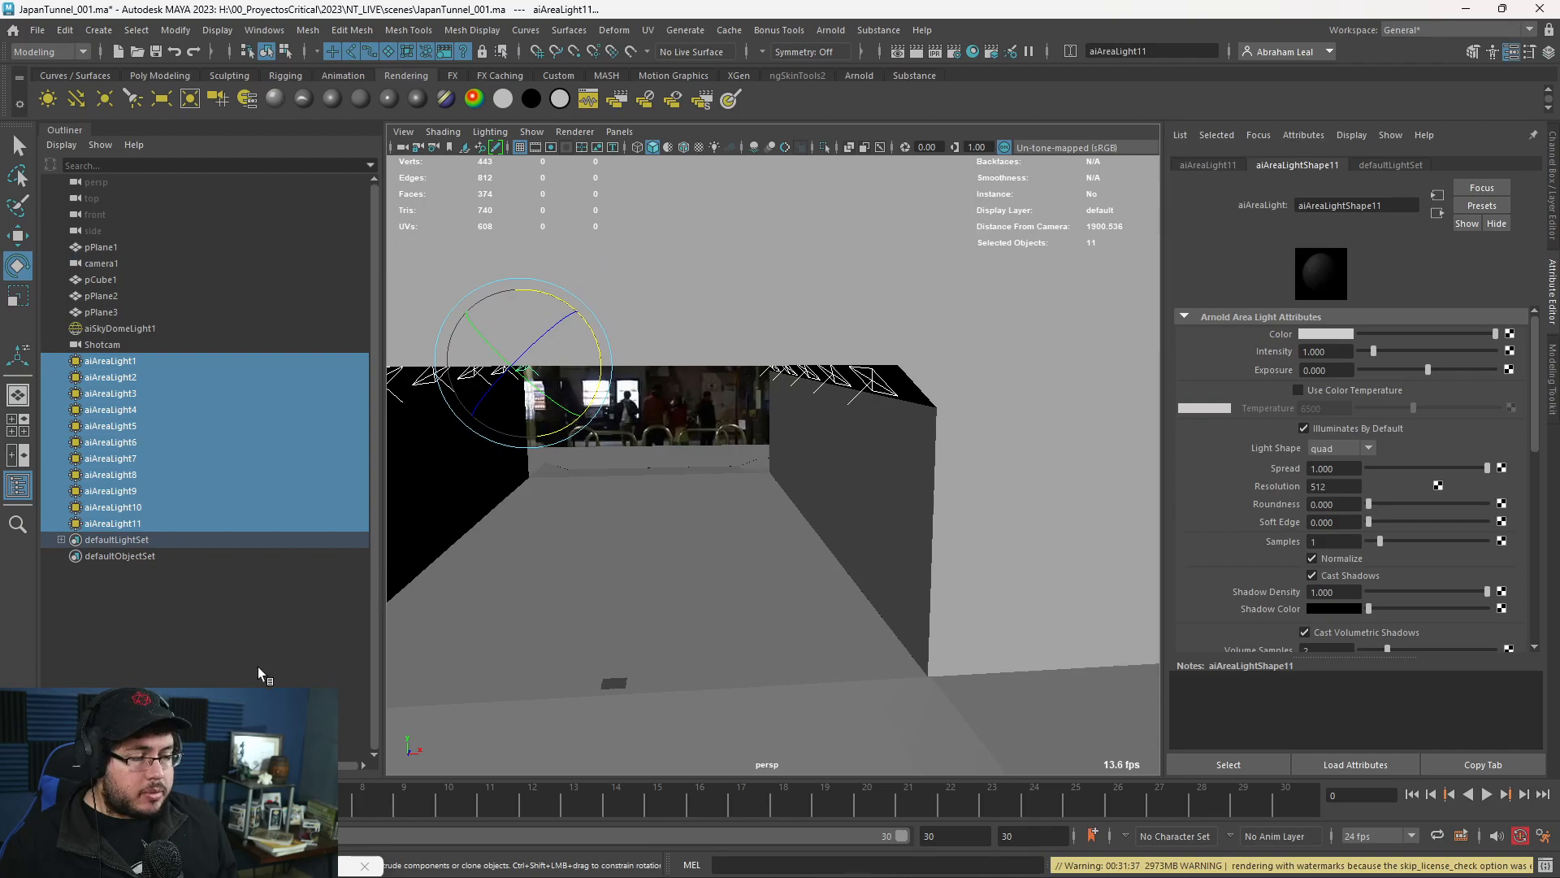
click(289, 865)
click(816, 171)
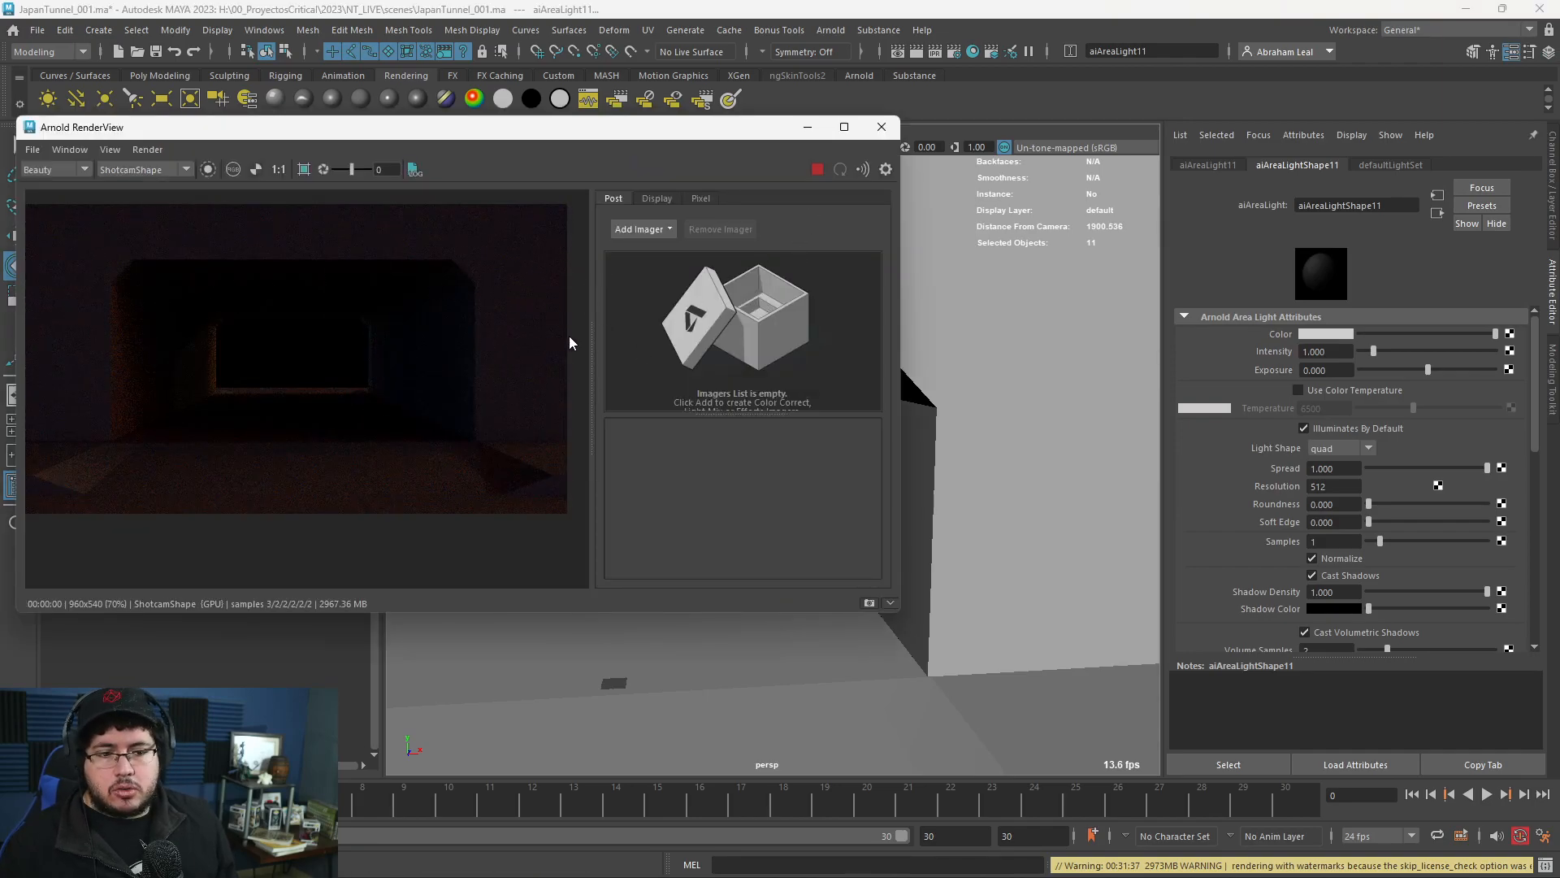
Set the Exposure of aiAreaLightShape11 to 18, after trying 10 and 15.
click(1342, 369)
text(10)
key(Return)
text(15)
key(Return)
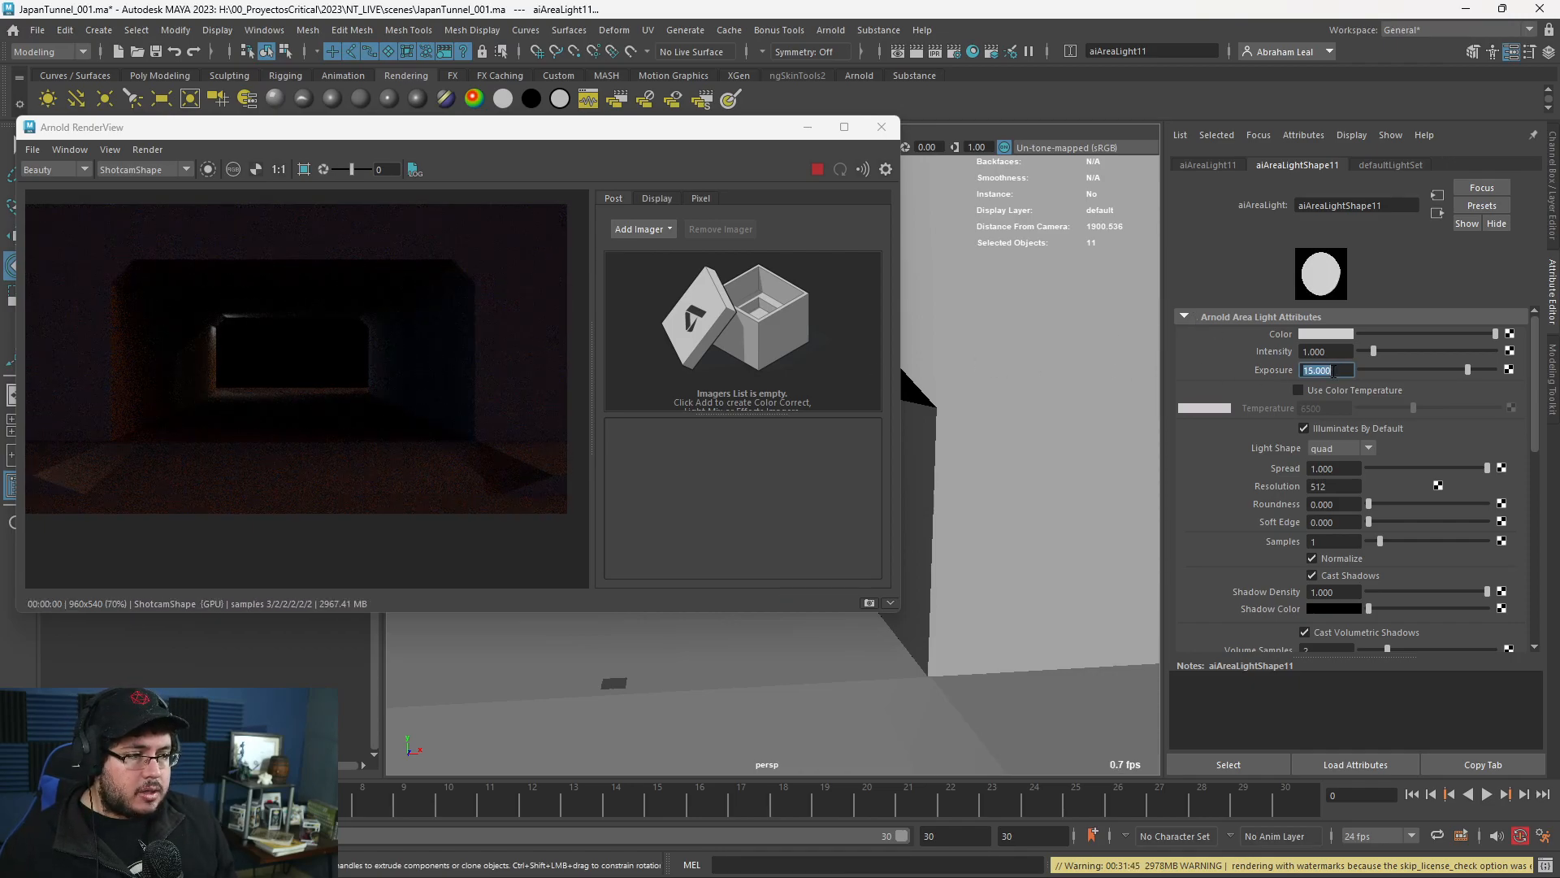
text(1)
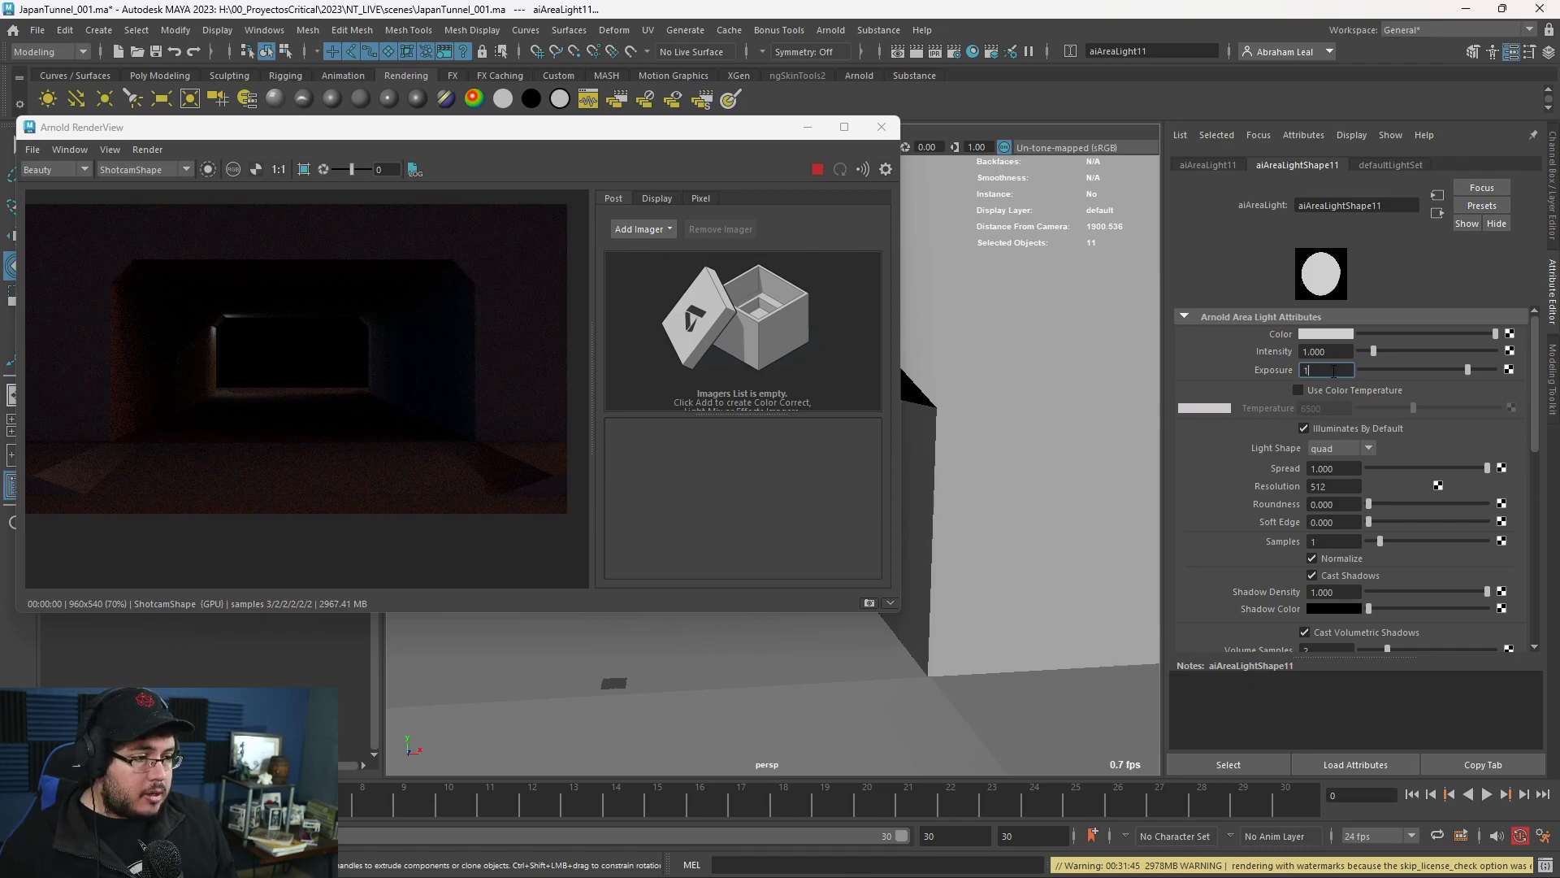
text(8)
key(Return)
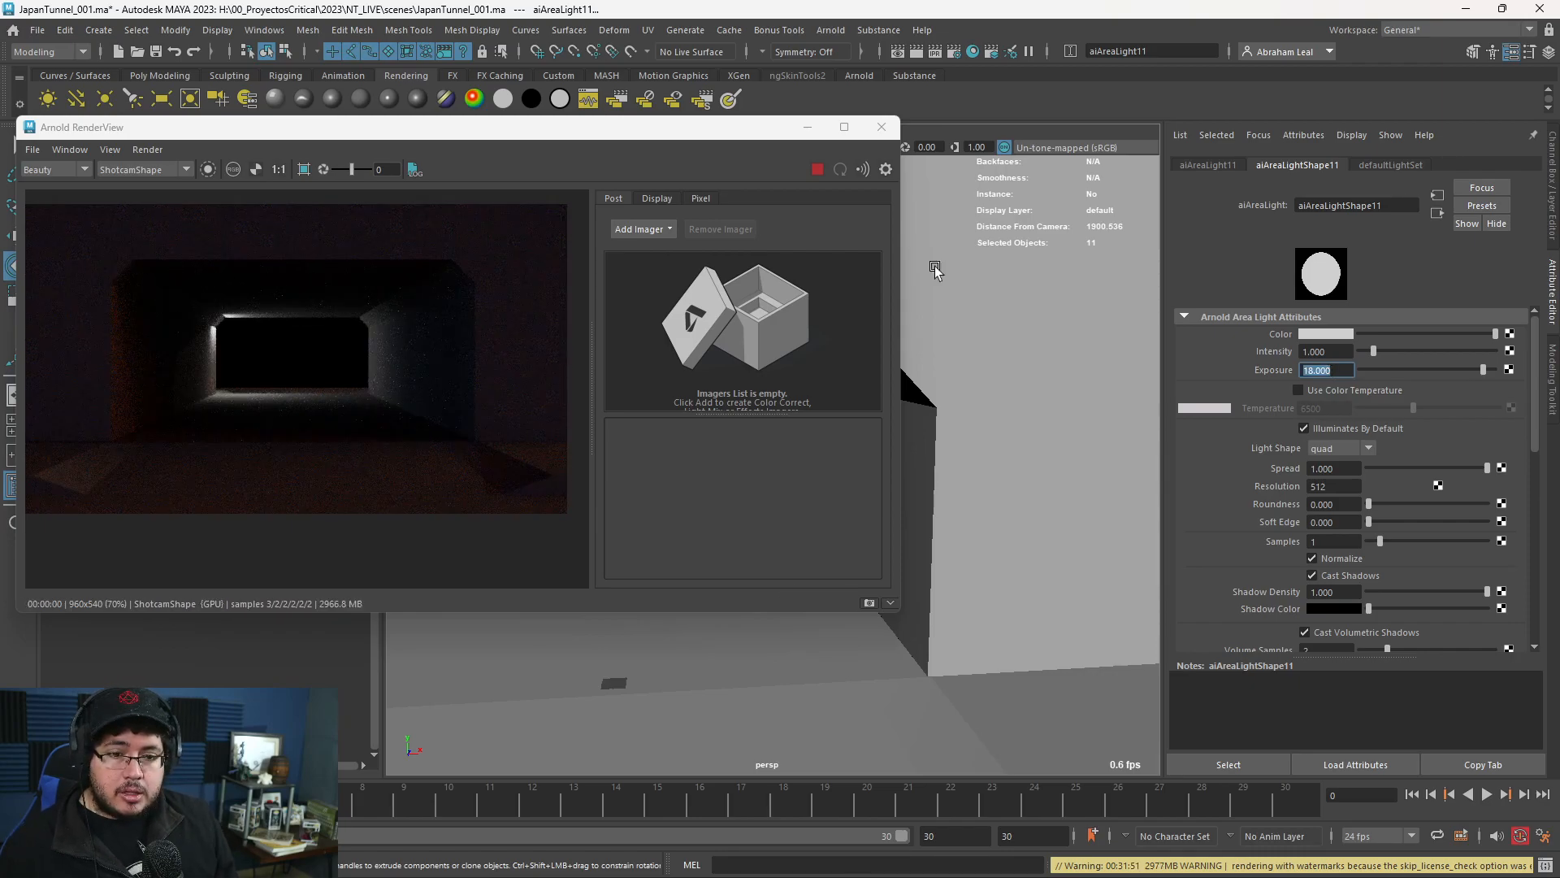
Inspect the tunnel lighting in the render and compare it with the lamps in the JapanSub.jpg reference photo.
scroll(192, 341, up, 4)
scroll(303, 441, down, 4)
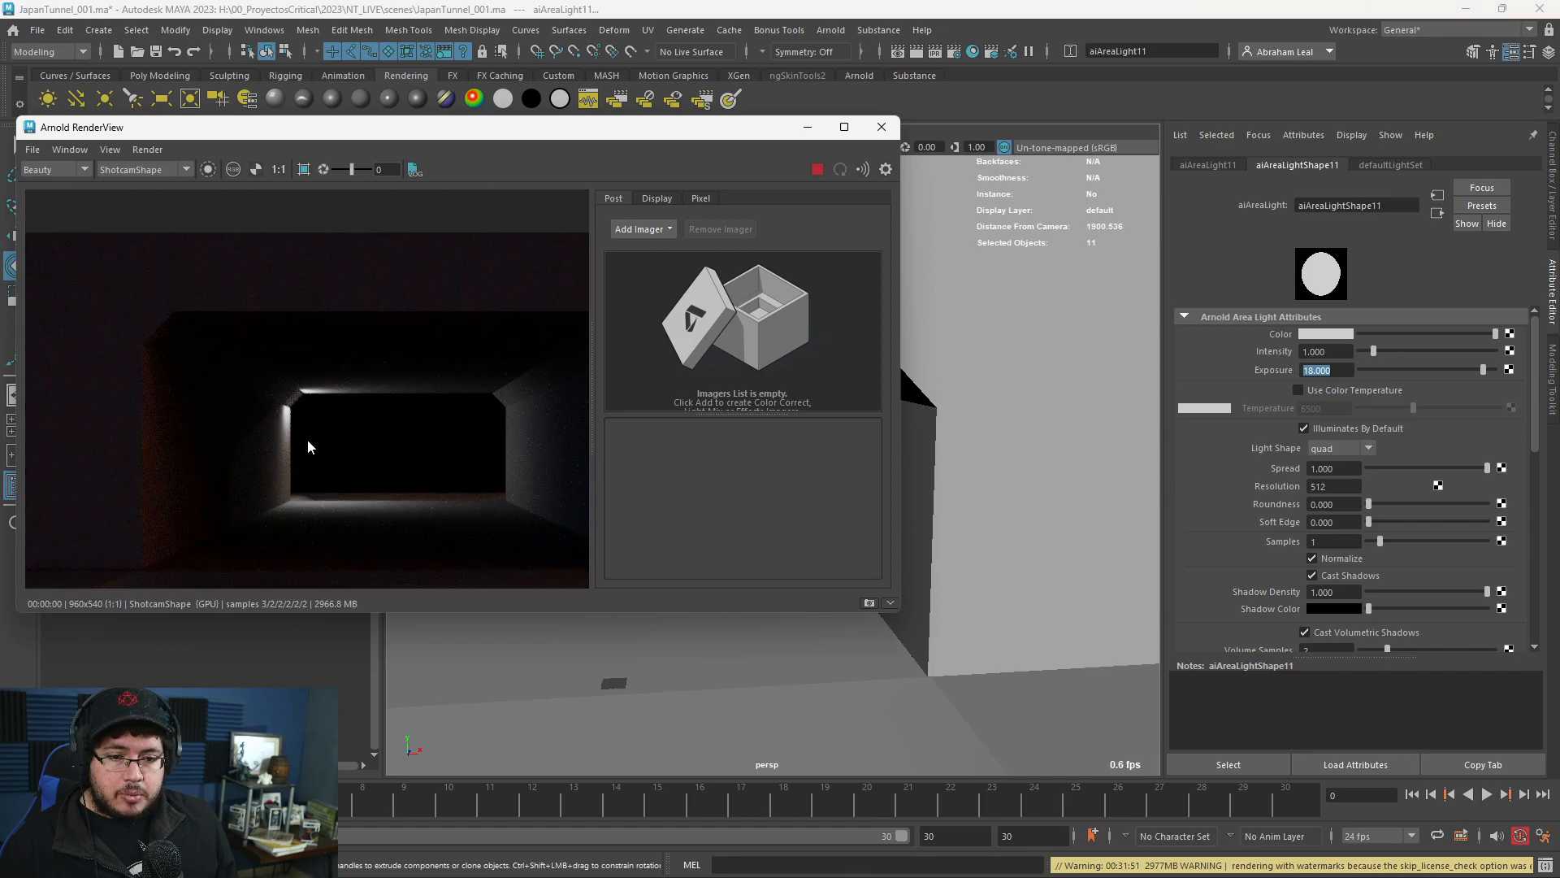
key(alt+Tab)
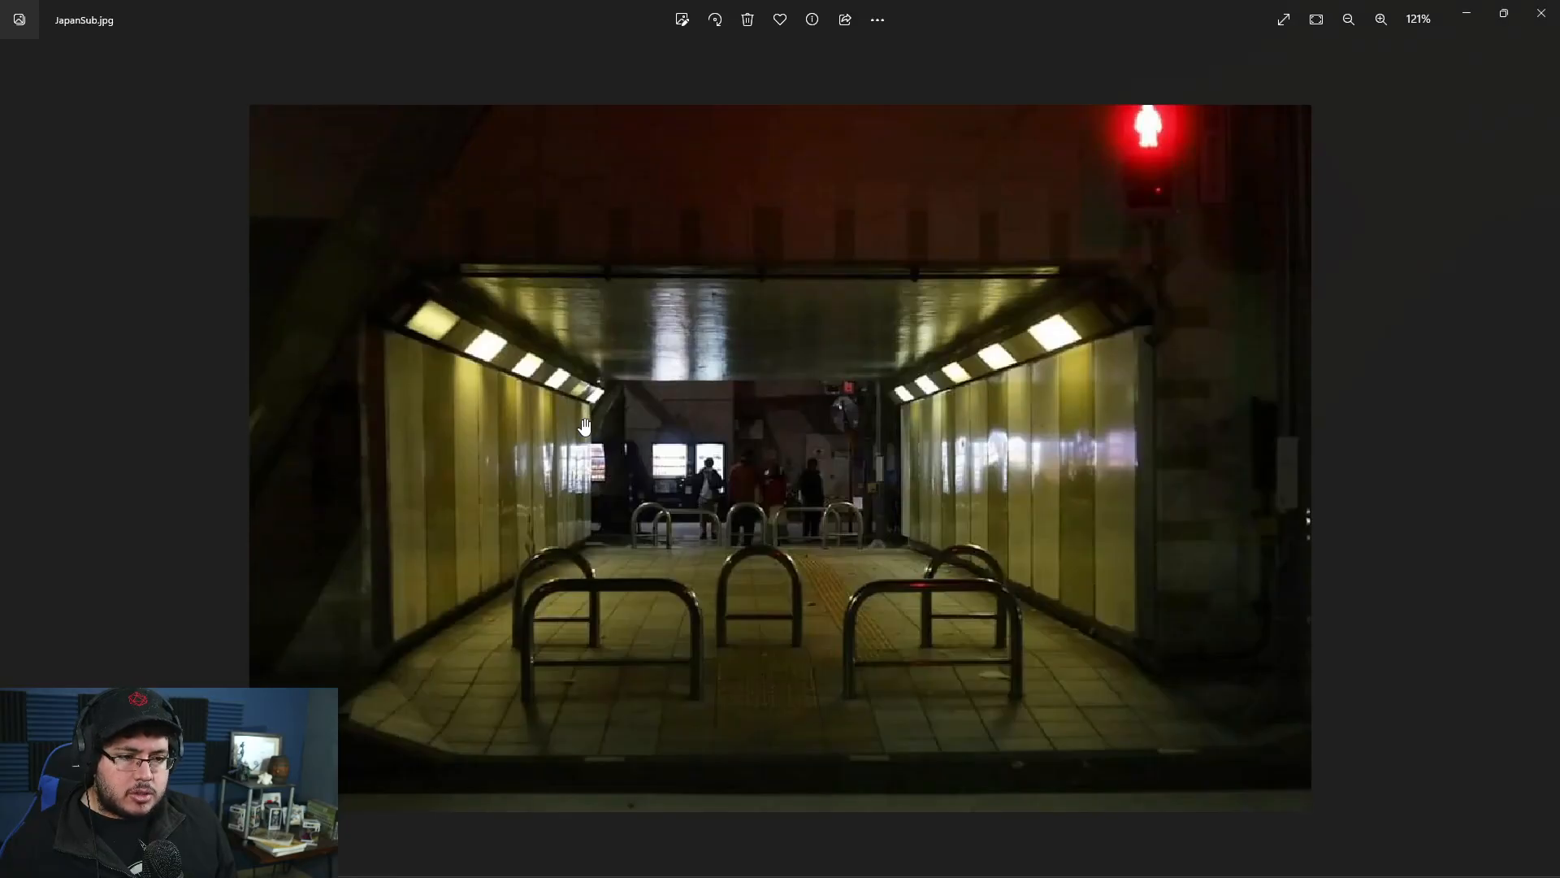
key(alt+Tab)
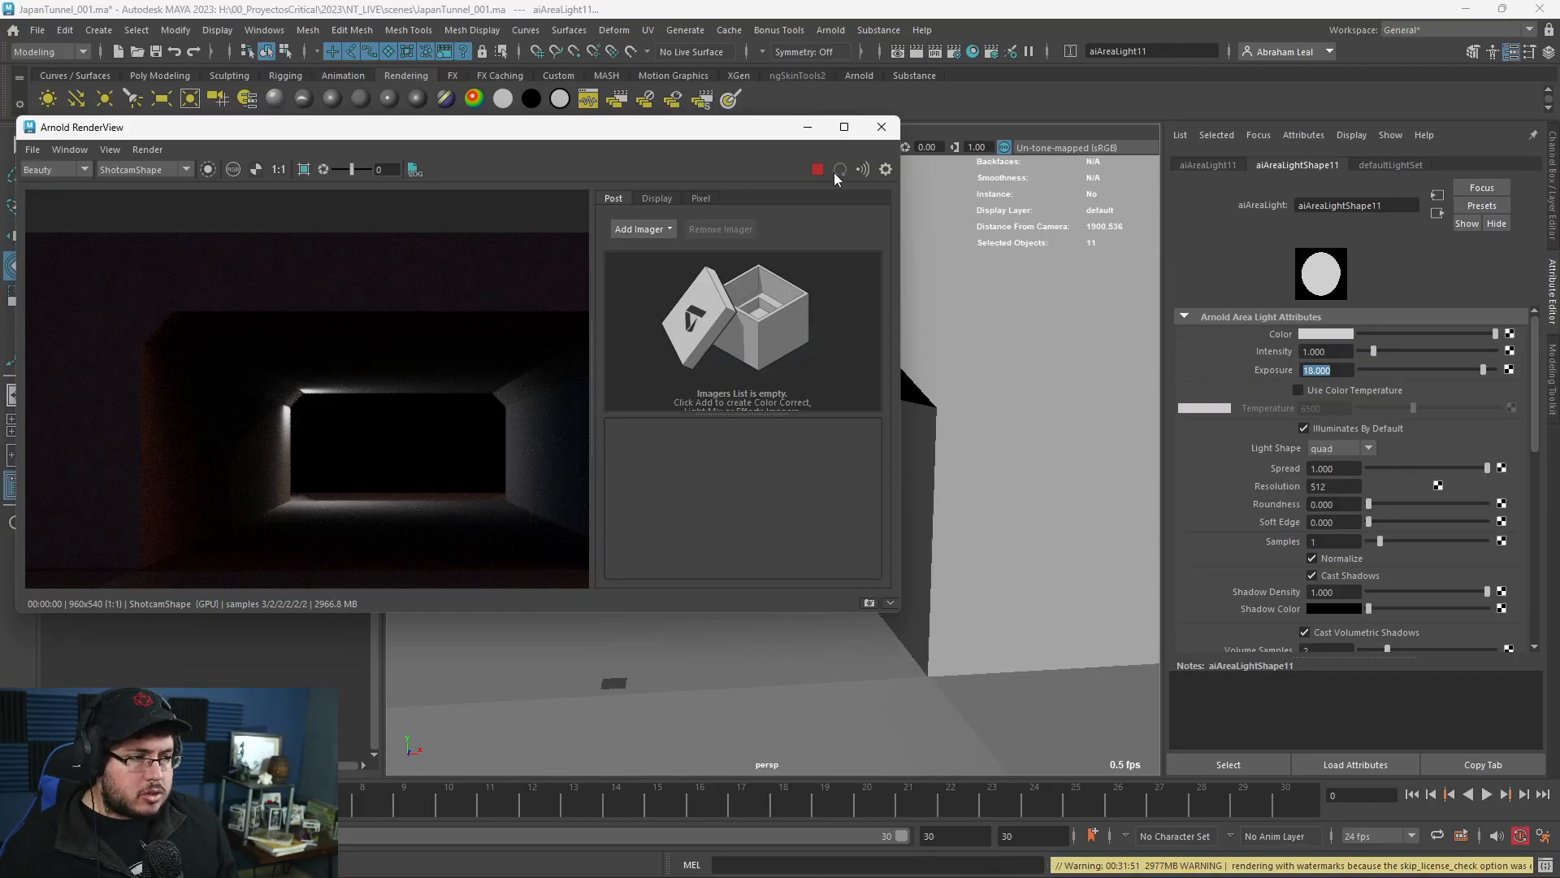
Try a warmer color temperature of 5094 on aiAreaLight11, watching the Arnold render.
click(810, 130)
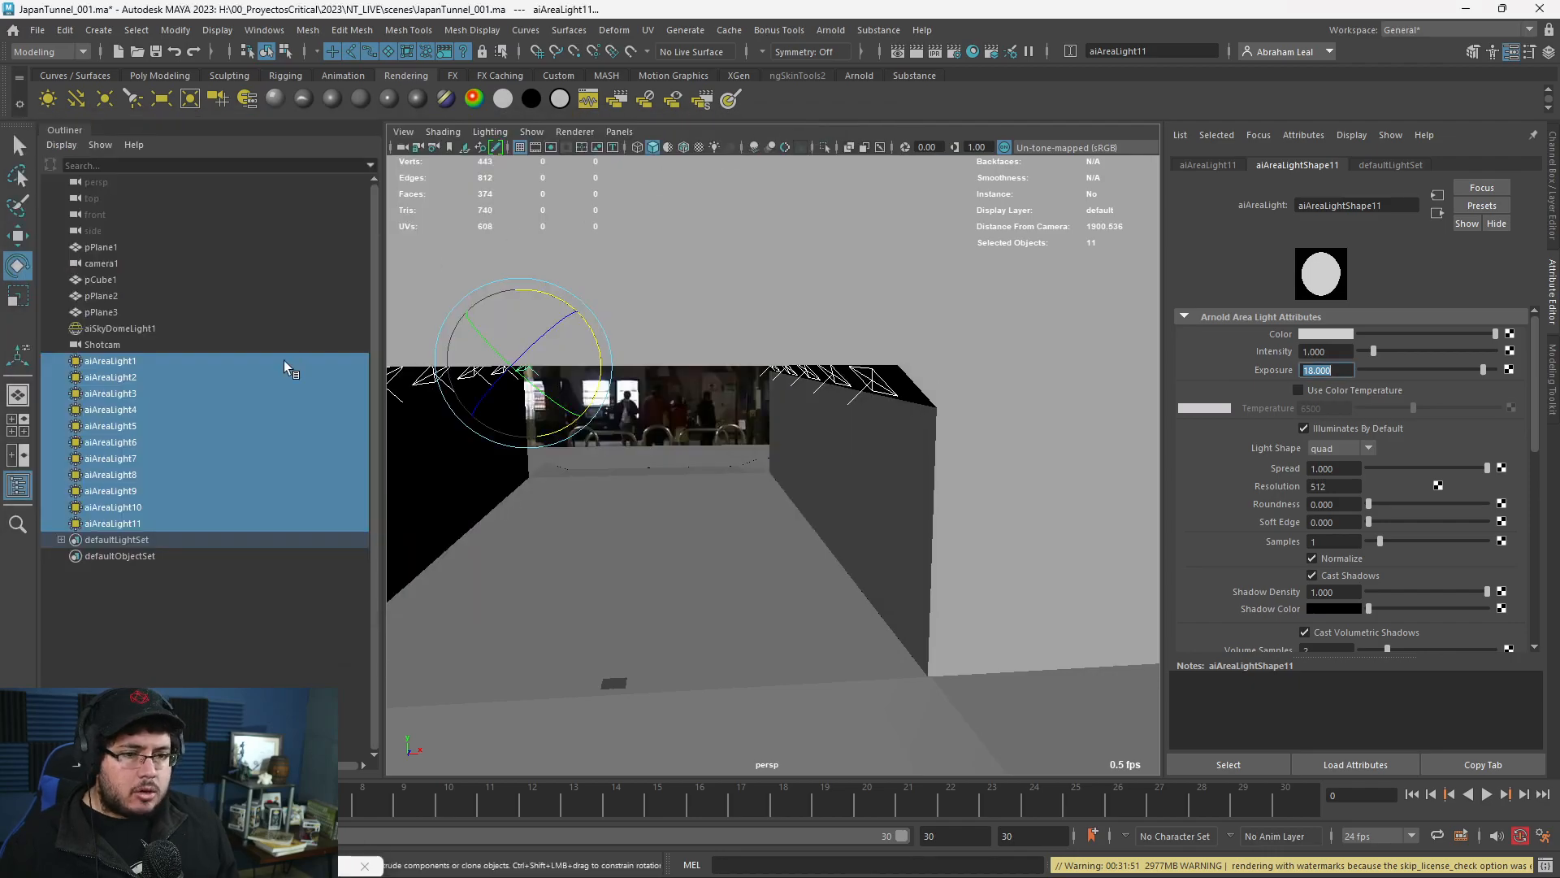
click(171, 523)
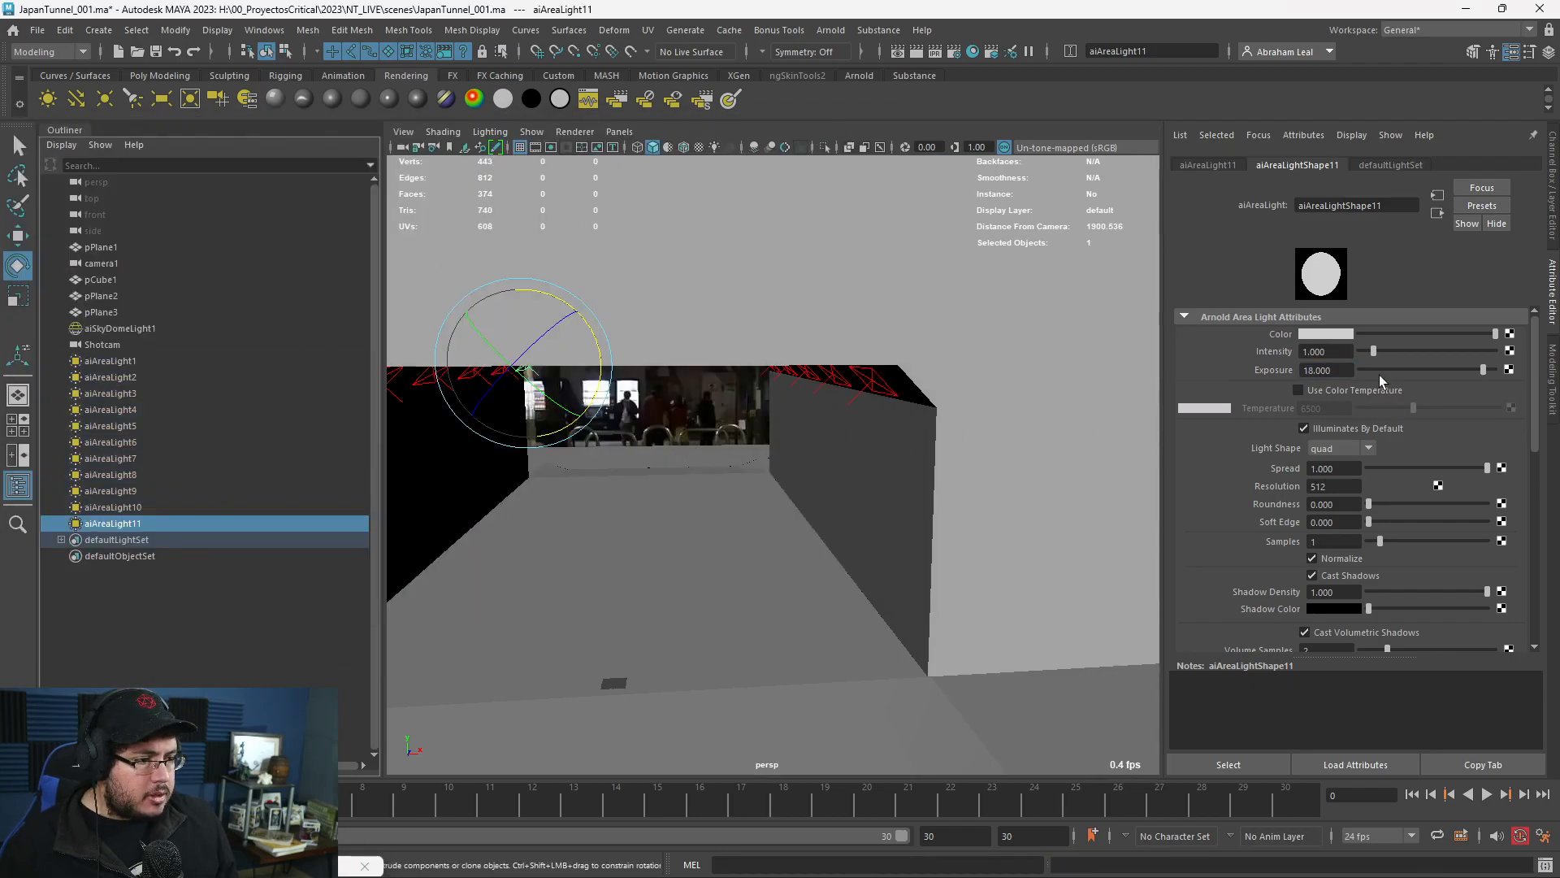
click(1299, 390)
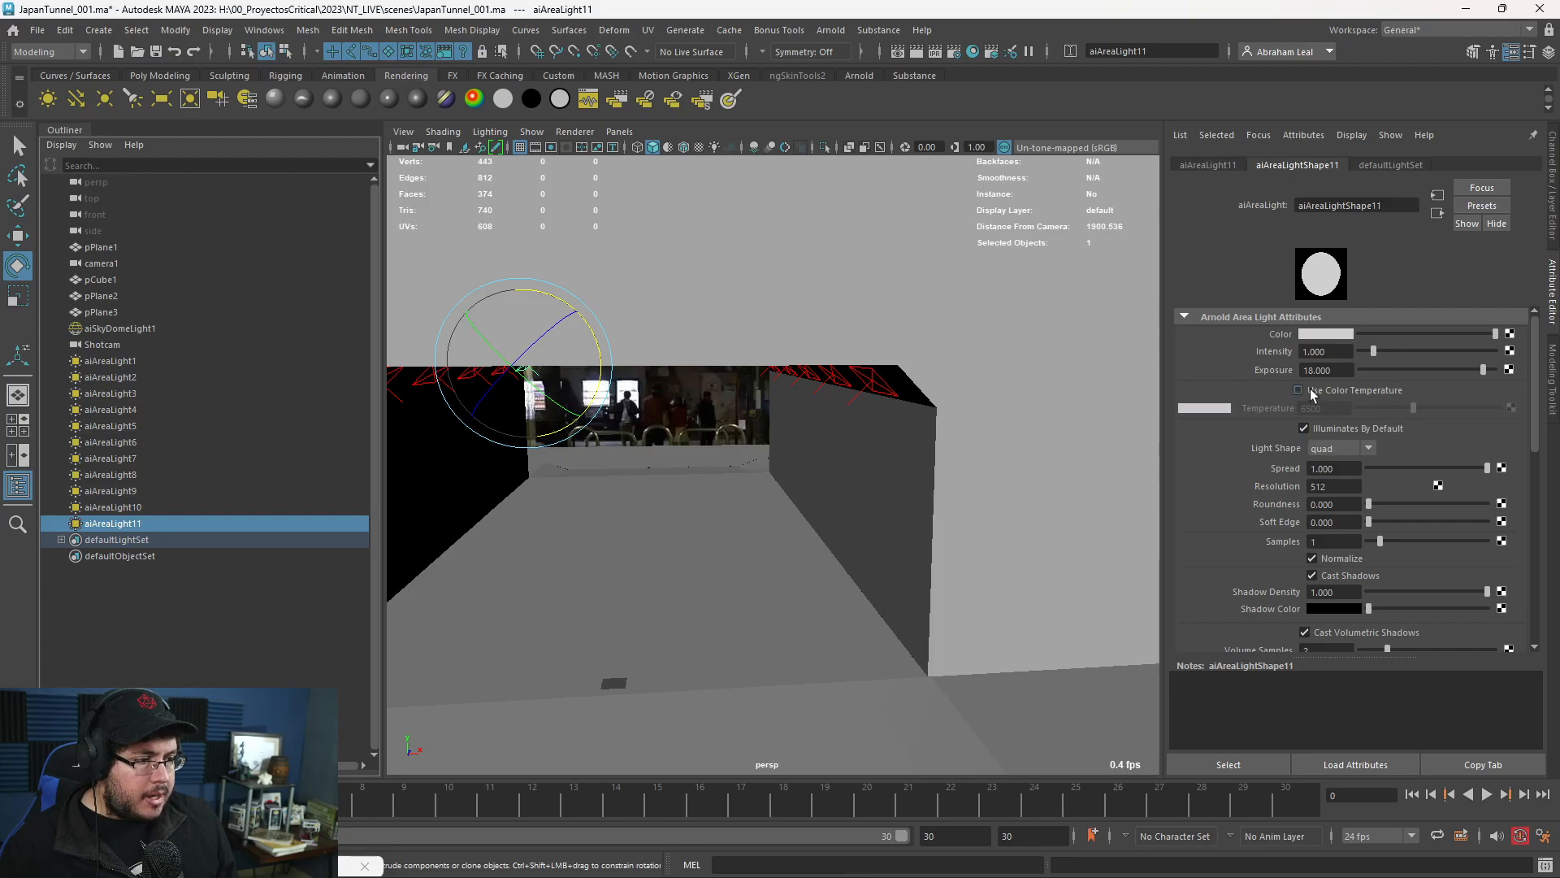
key(alt+Tab)
key(alt+Tab)
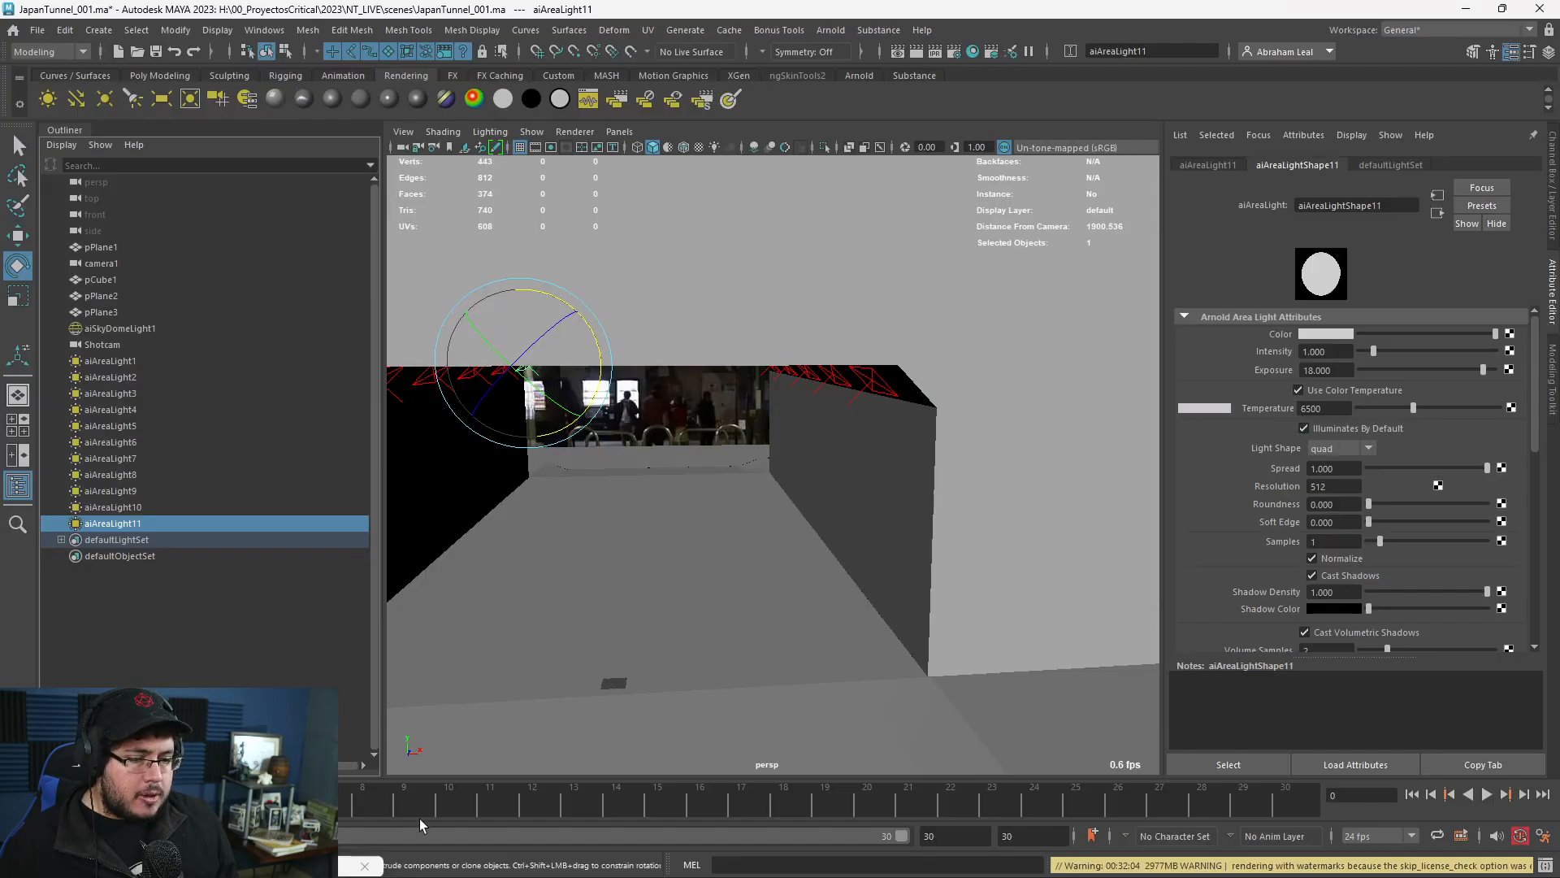
click(292, 865)
drag(1410, 408, 1399, 407)
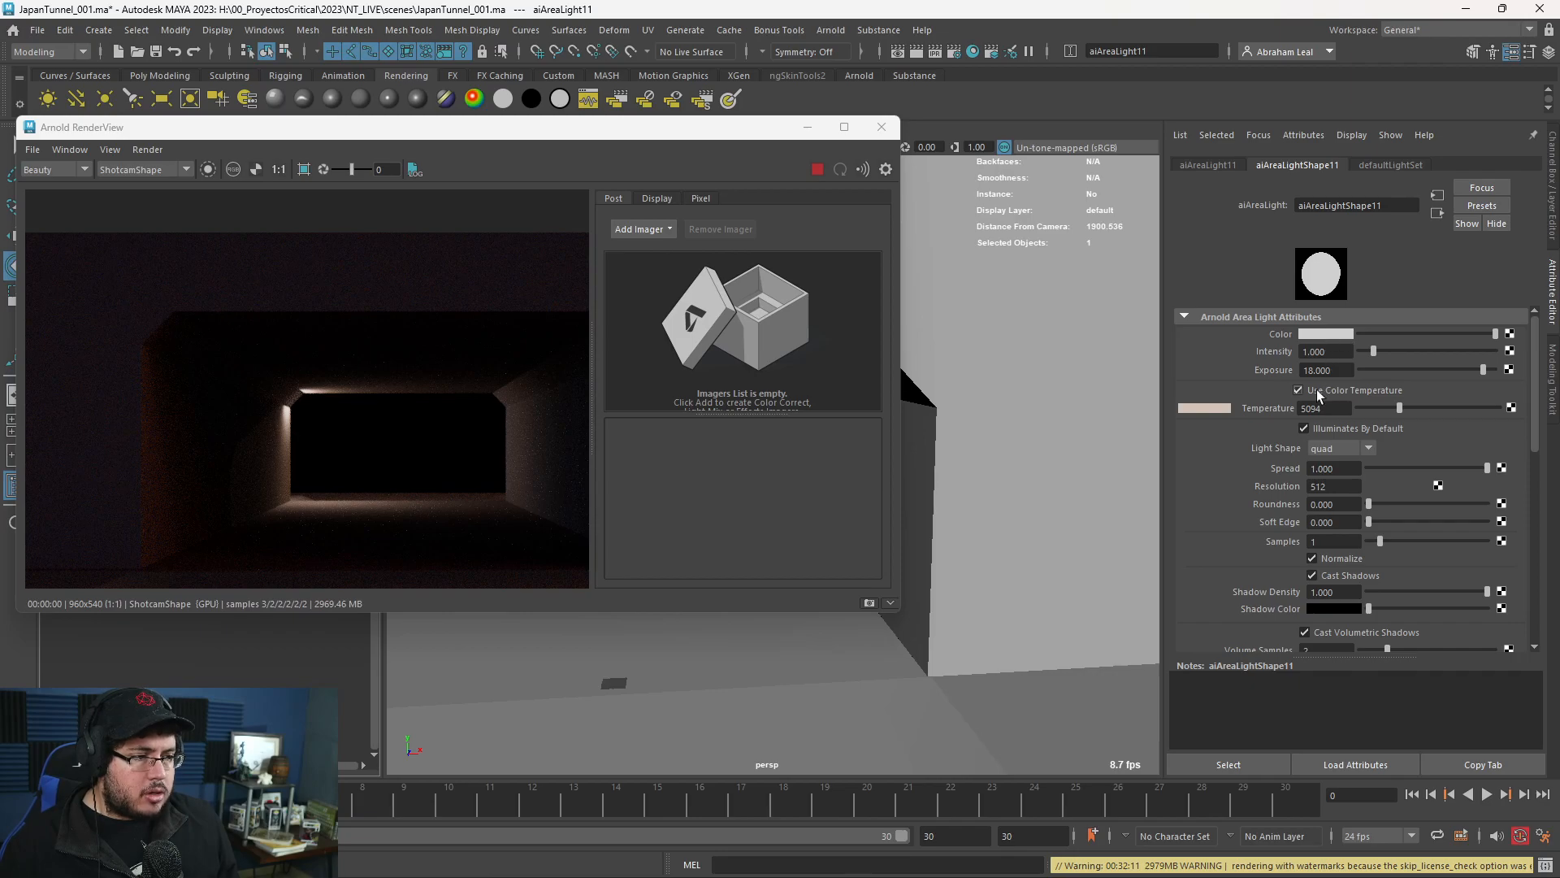
Color aiAreaLight11 pale yellow with hue 60 and saturation 0.564.
click(1320, 333)
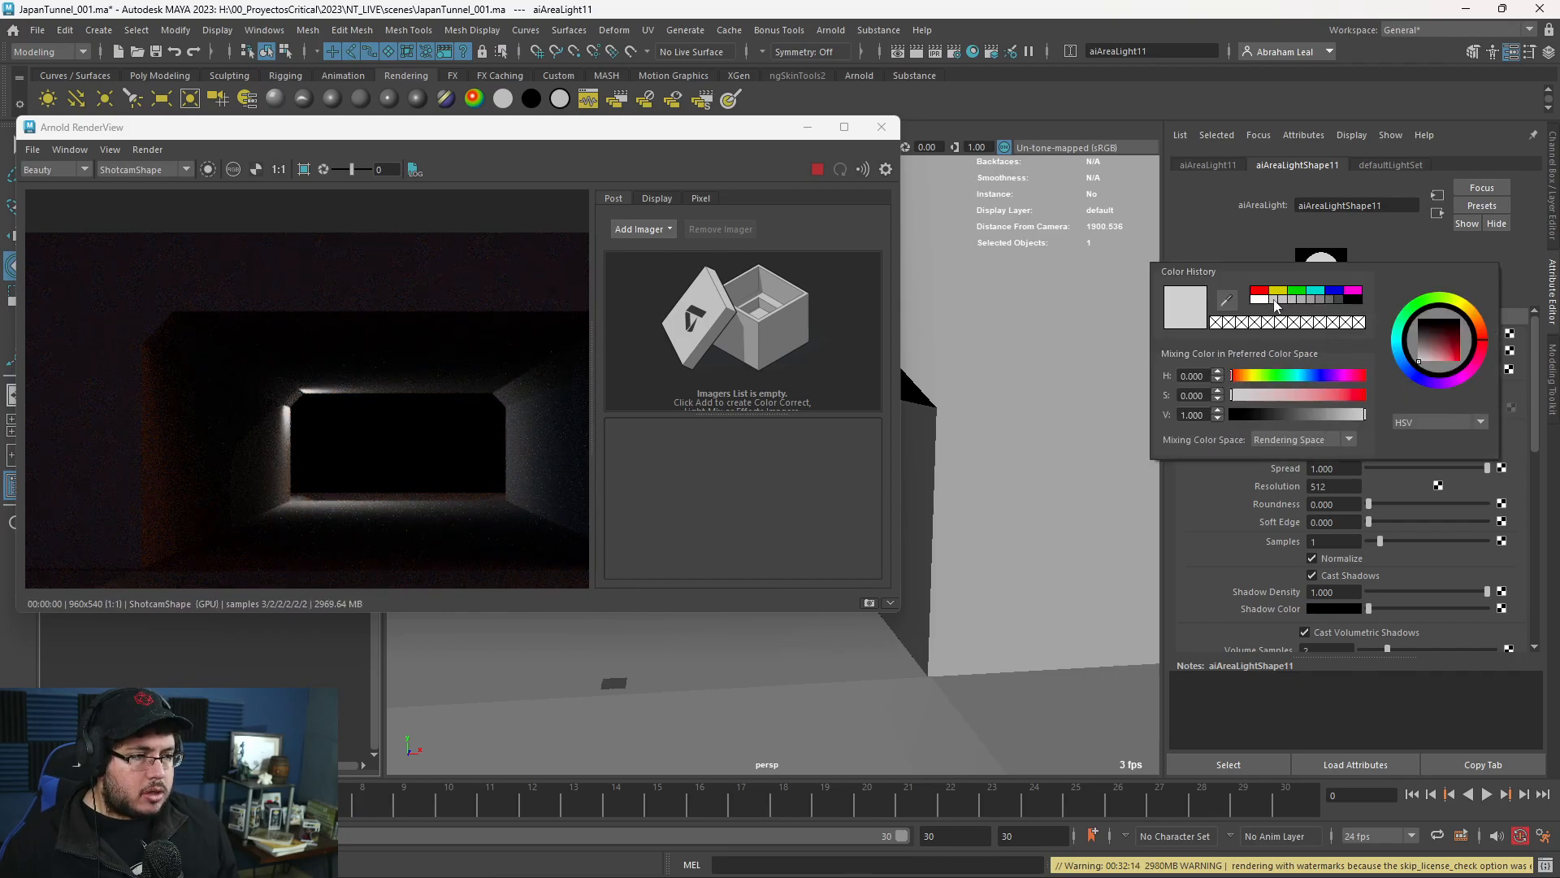
click(1278, 290)
click(1315, 395)
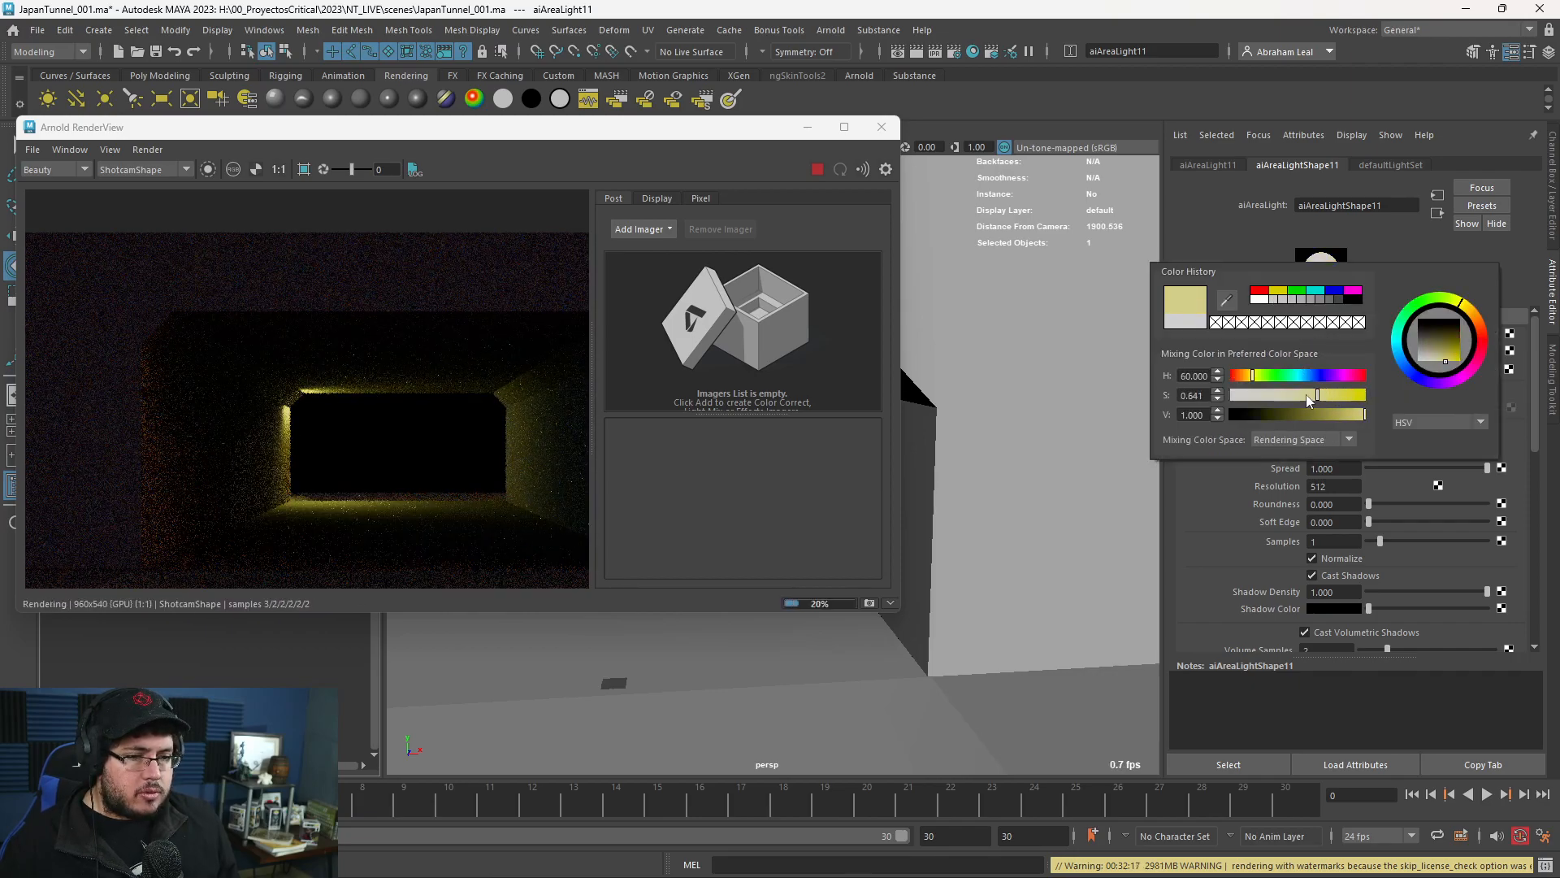
click(1307, 398)
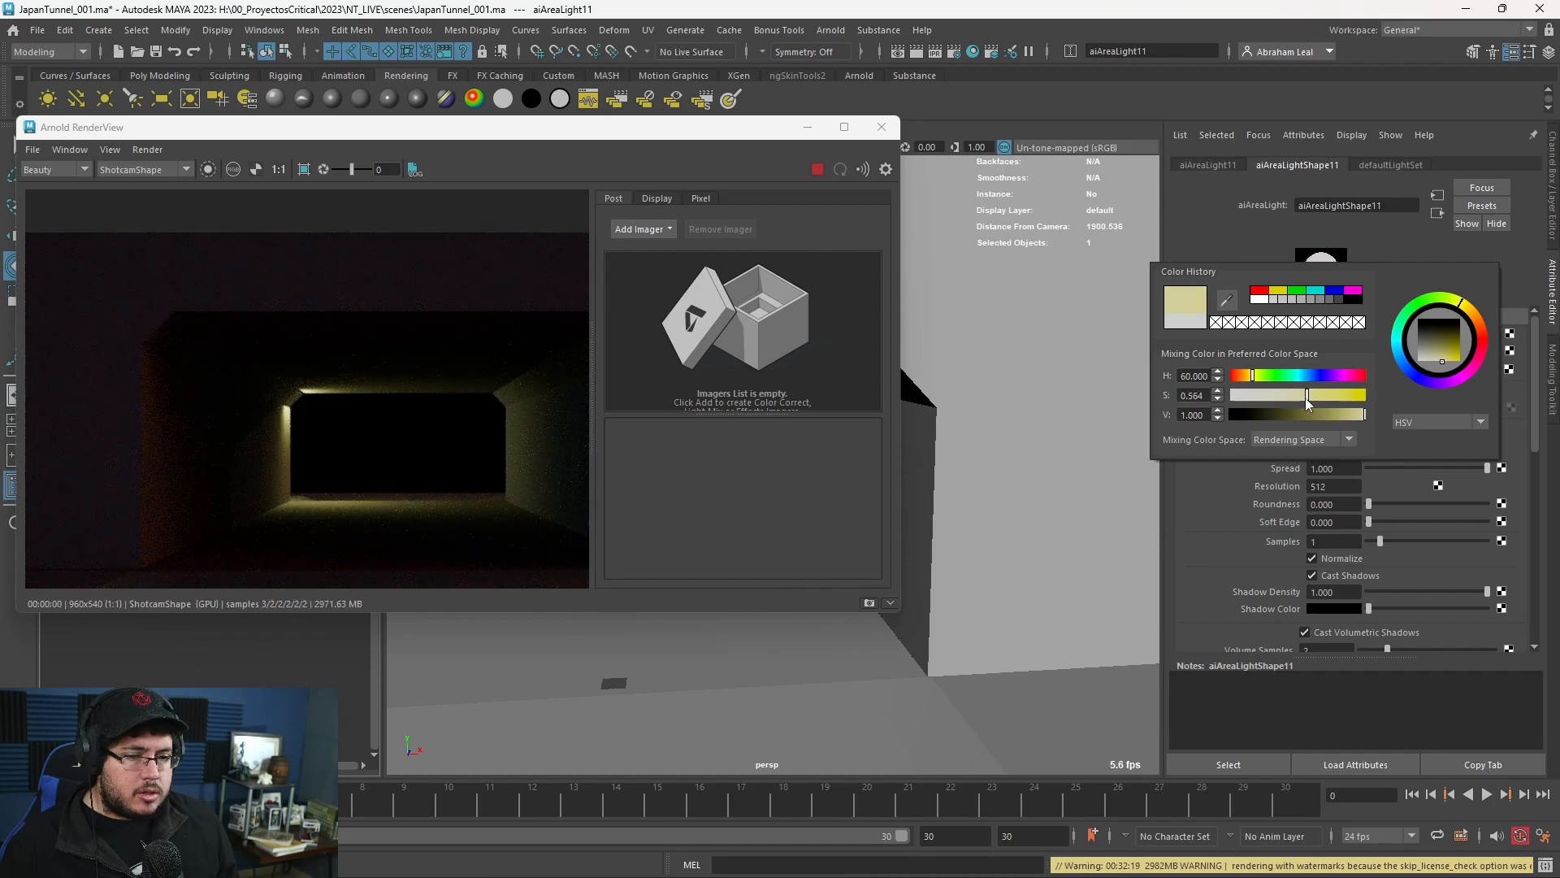
Compare the yellow light with the JapanSub.jpg reference photo, then stop the Arnold render and put its window away.
key(alt+Tab)
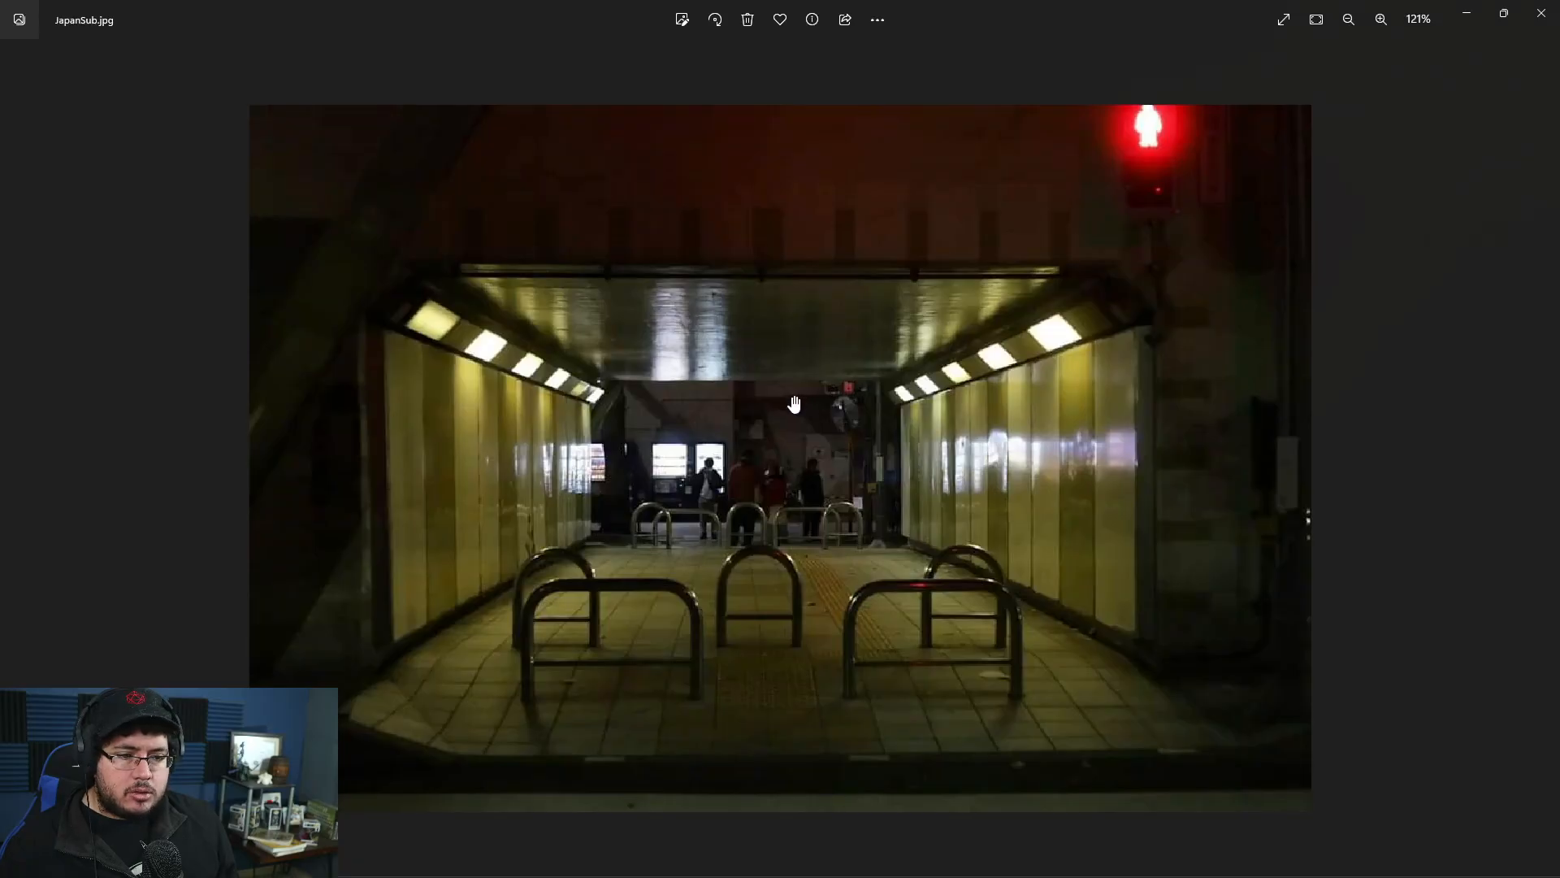
key(alt+Tab)
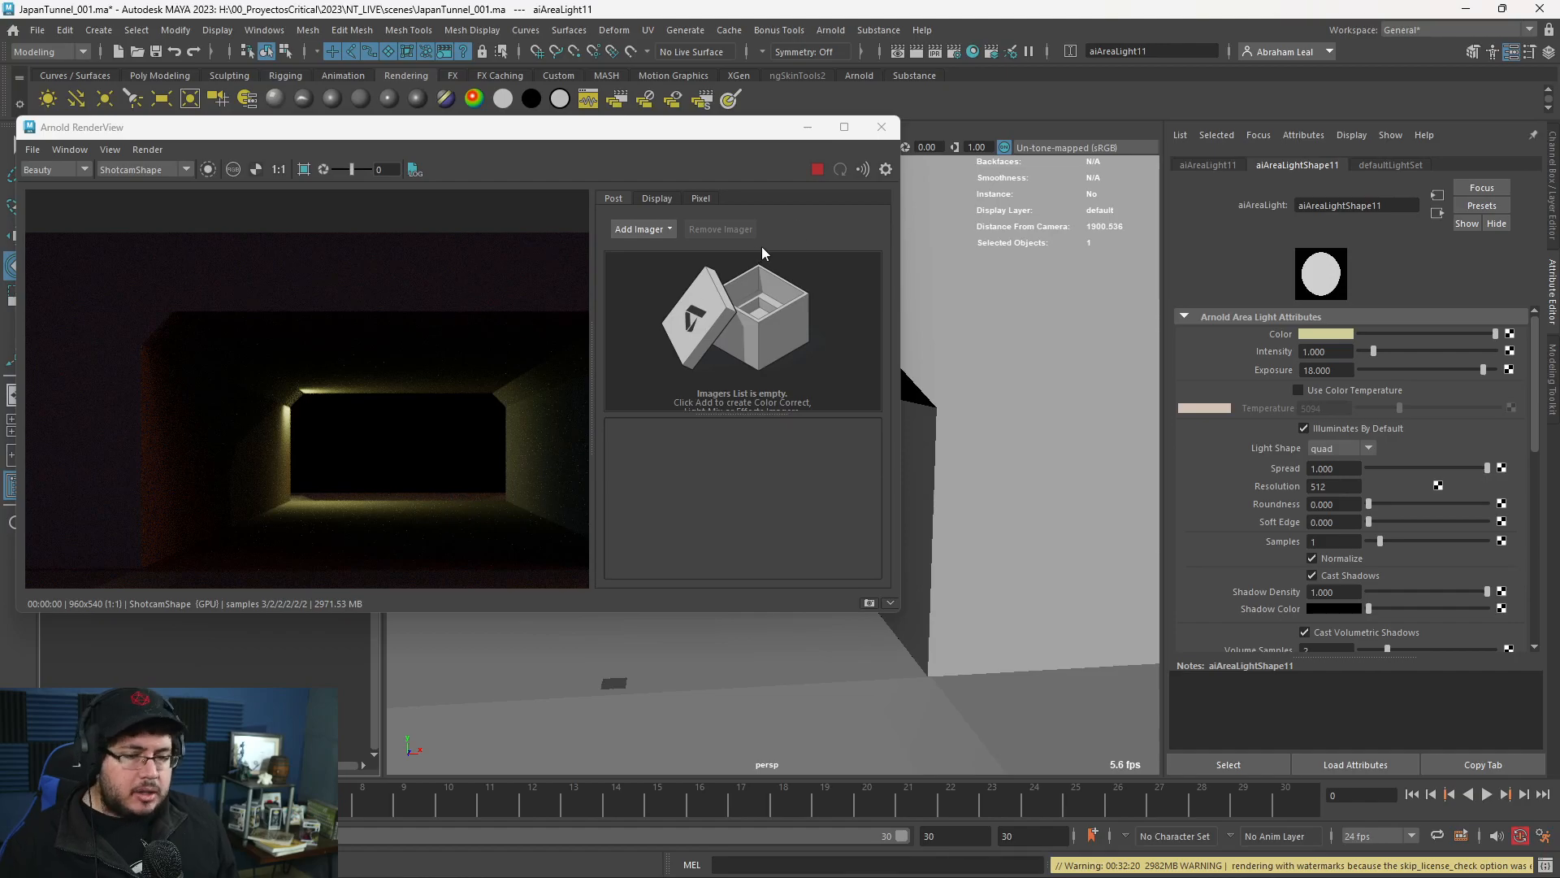
click(813, 174)
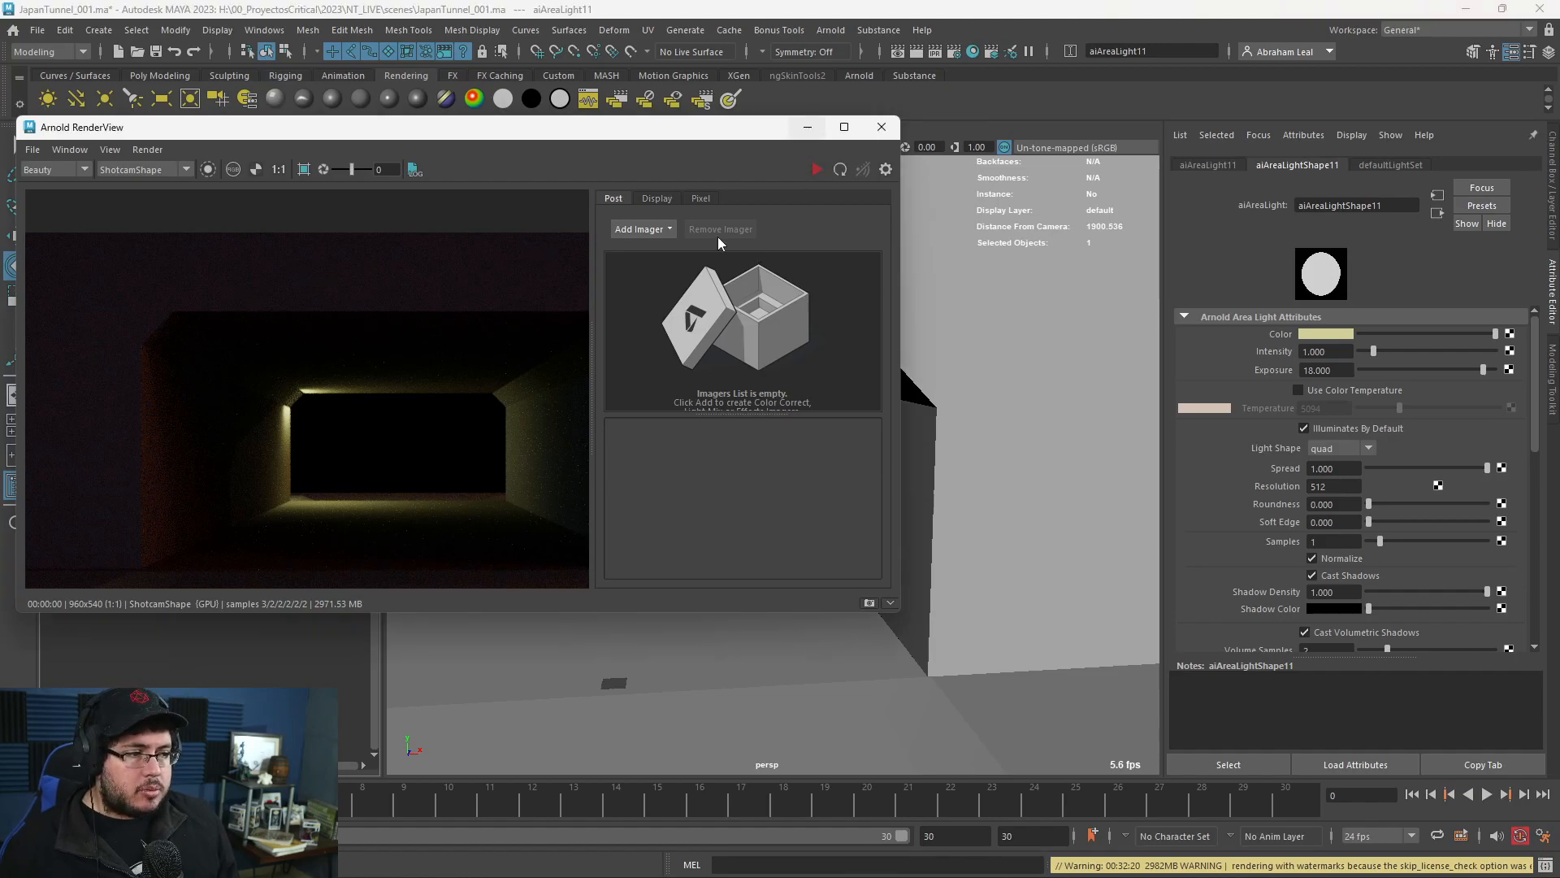
click(807, 127)
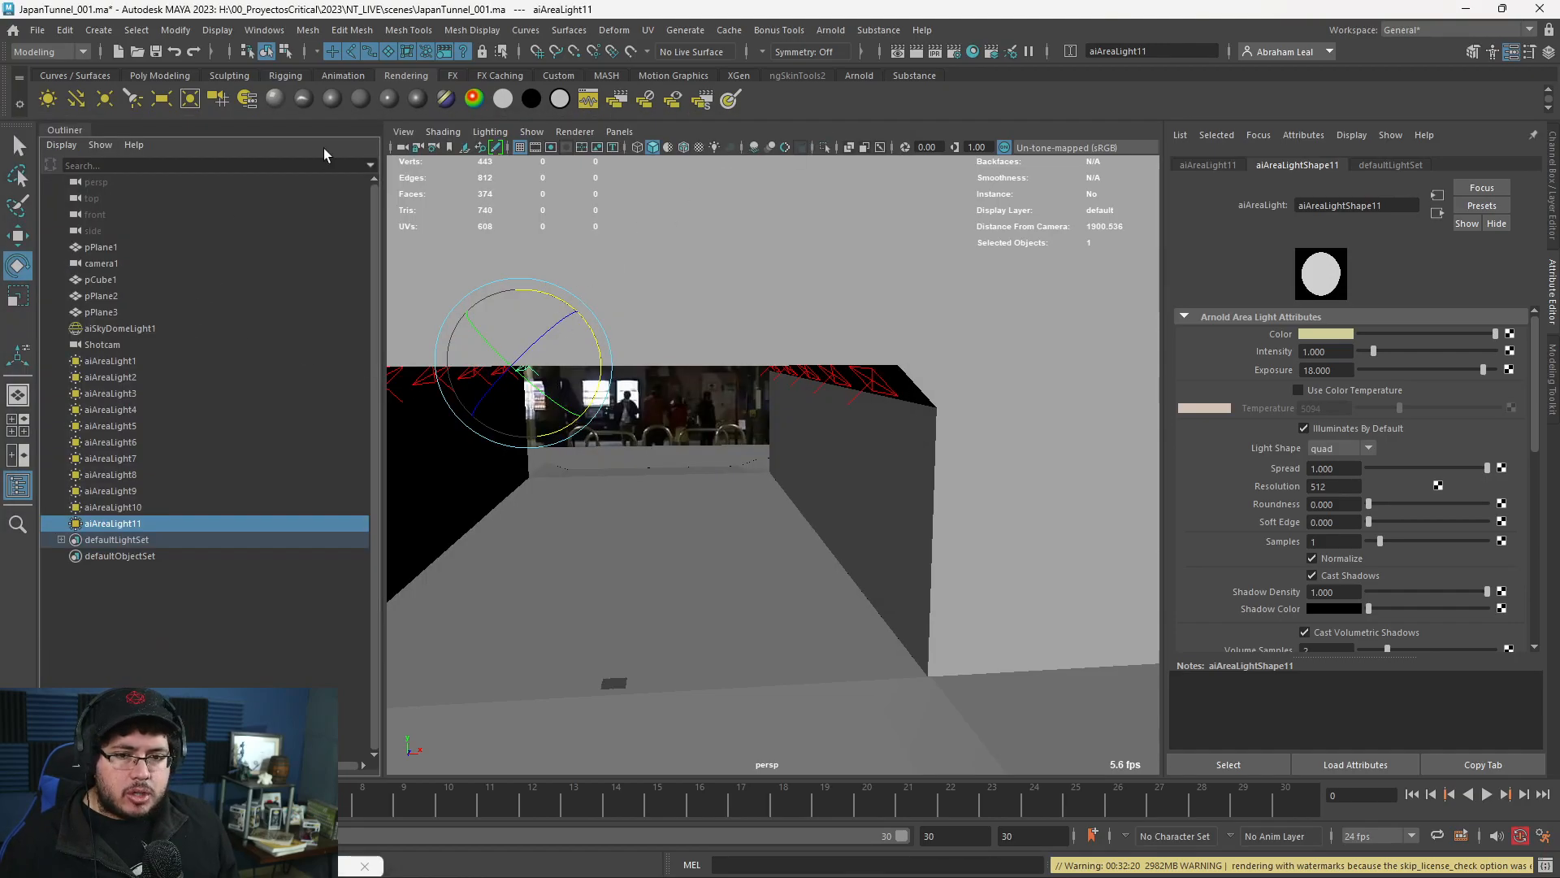
click(831, 34)
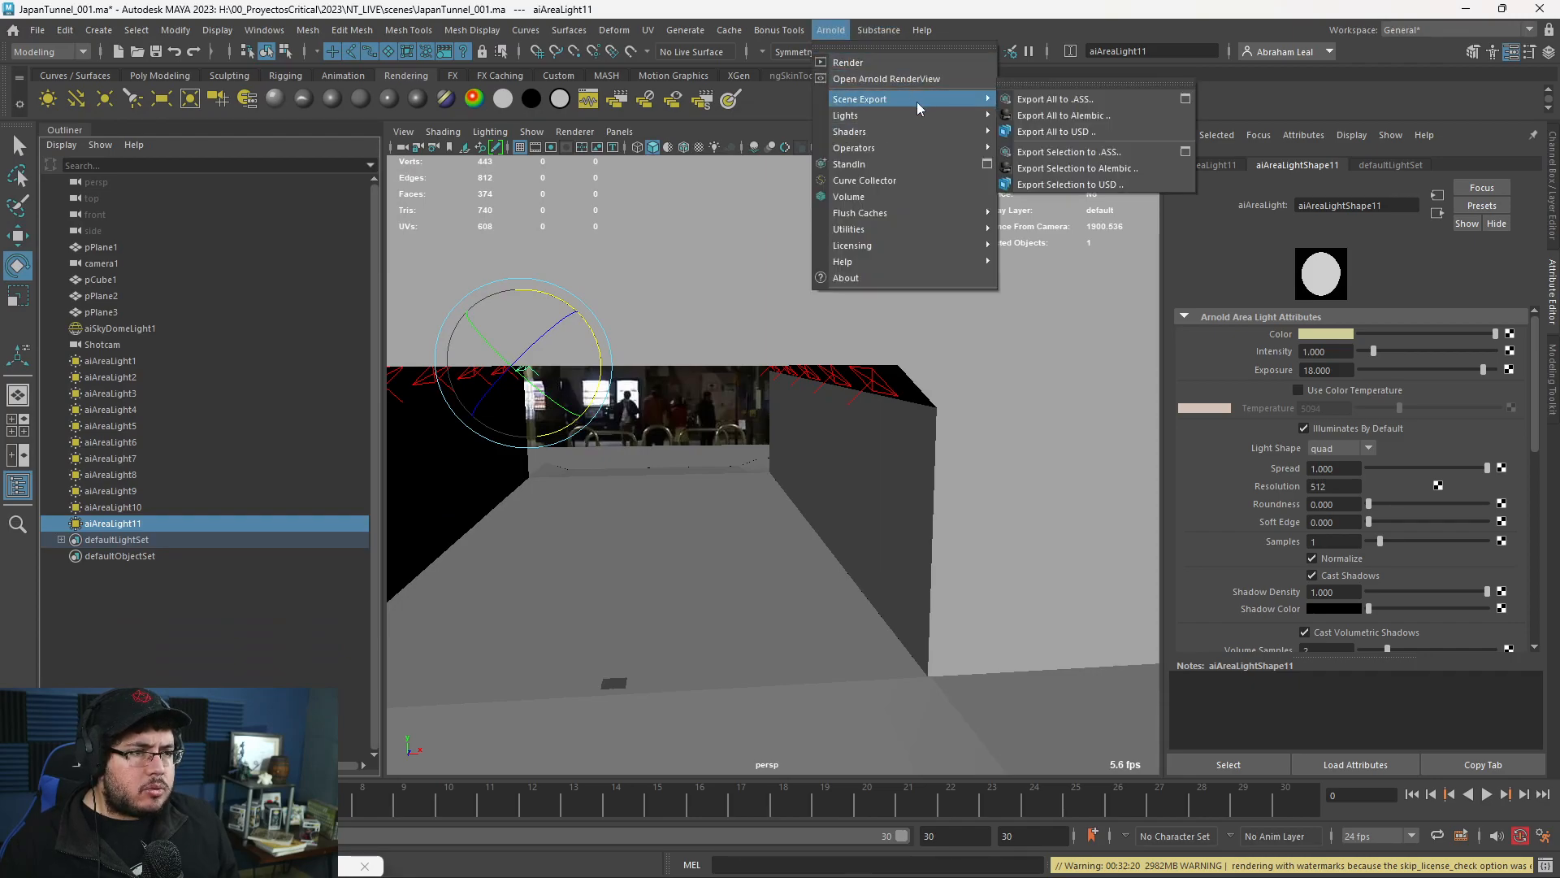
mouse_move(923, 232)
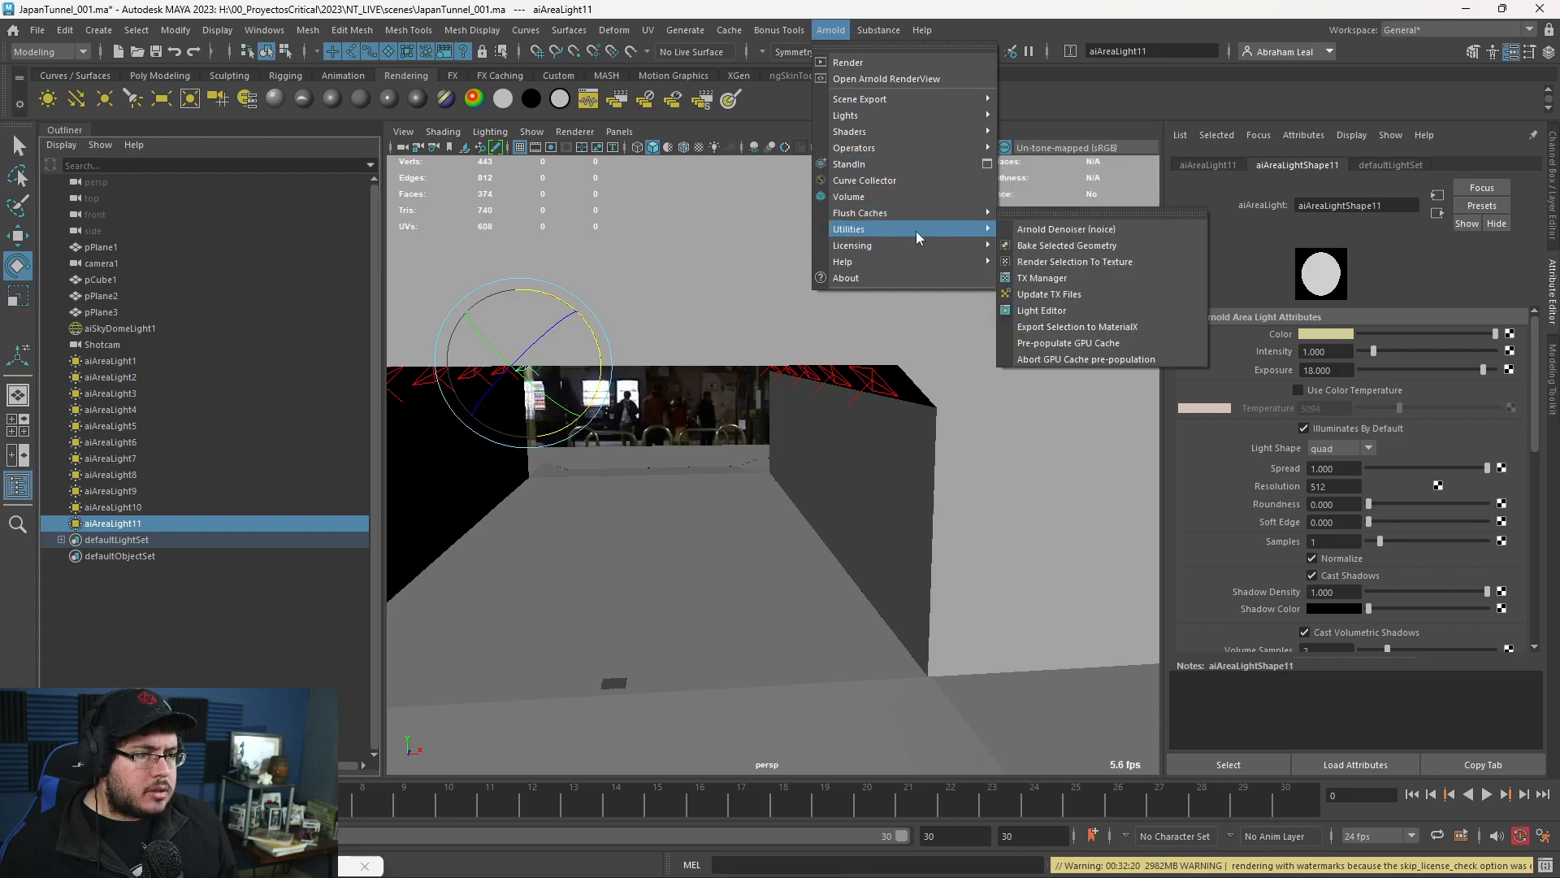
mouse_move(910, 116)
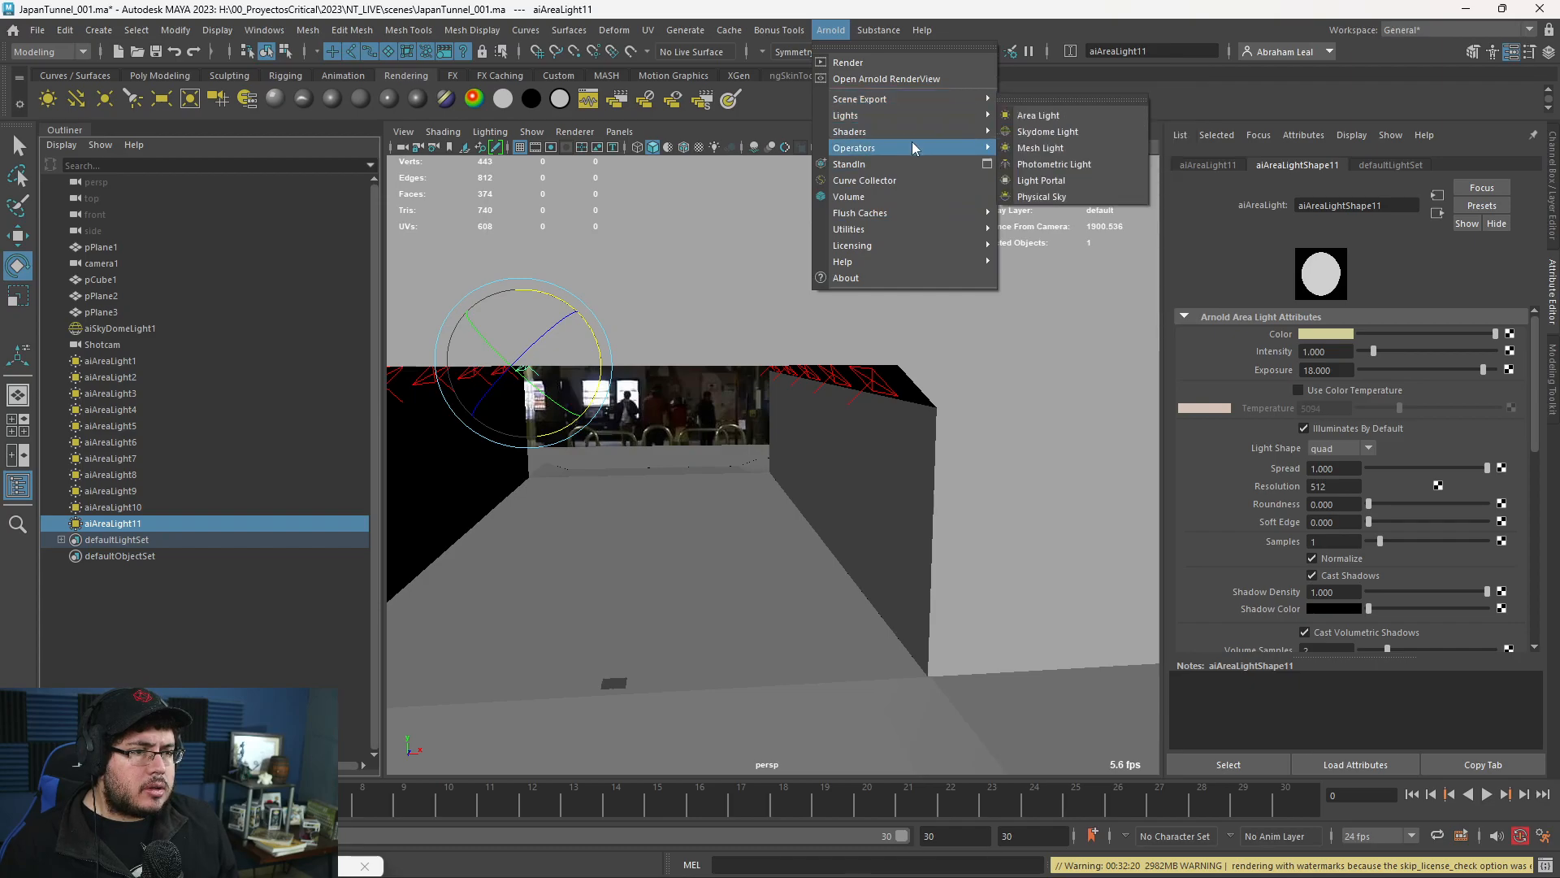
mouse_move(893, 258)
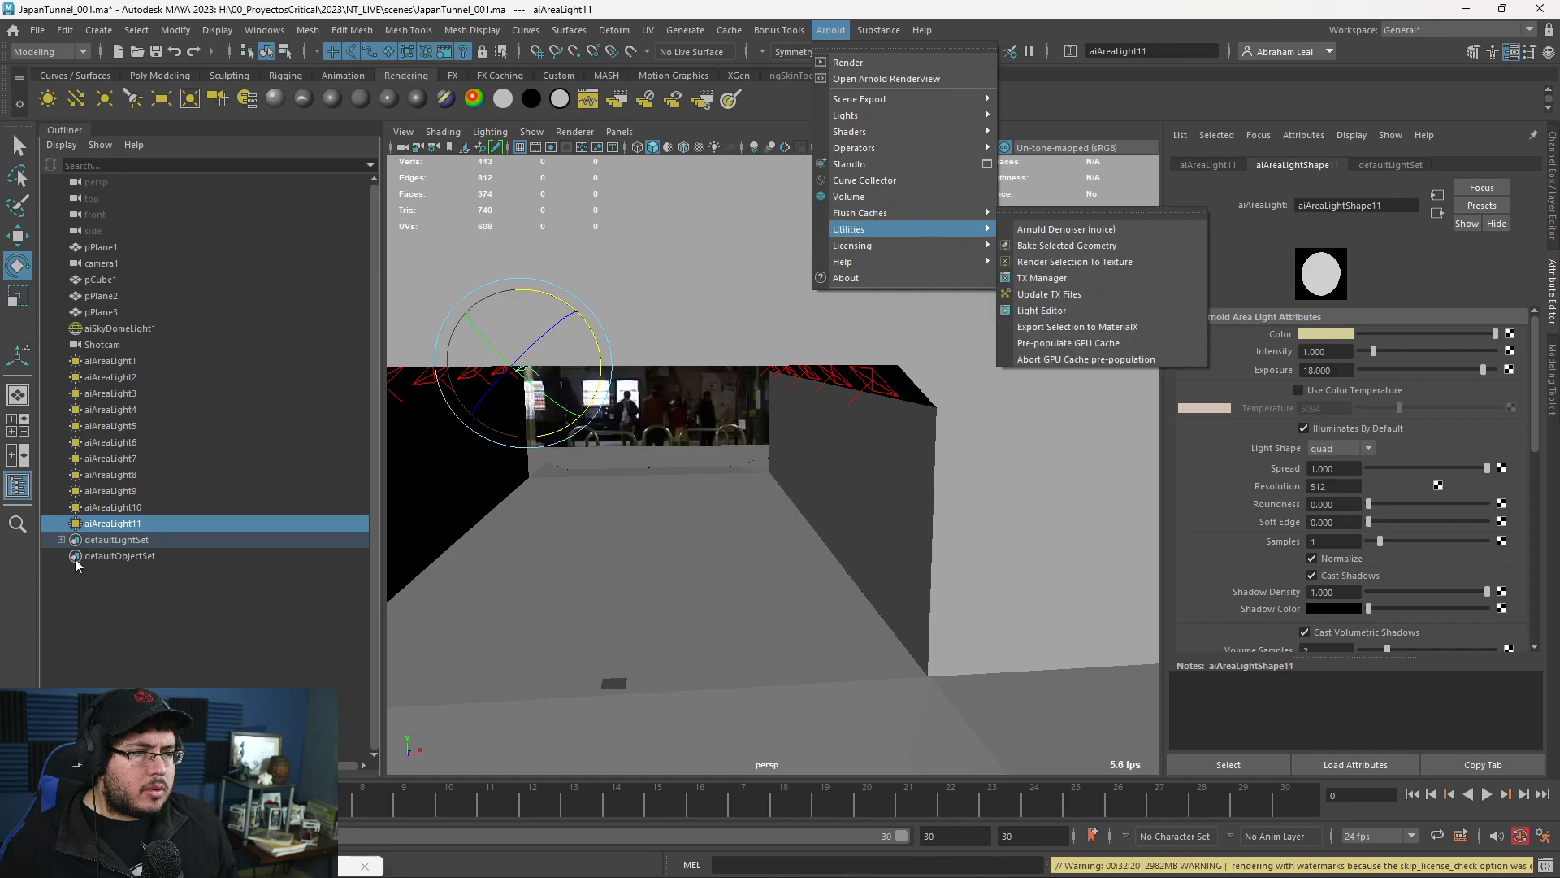
Select aiAreaLight1 through aiAreaLight10 and set the Exposure on aiAreaLightShape10 to 18.
click(145, 362)
shift+click(148, 503)
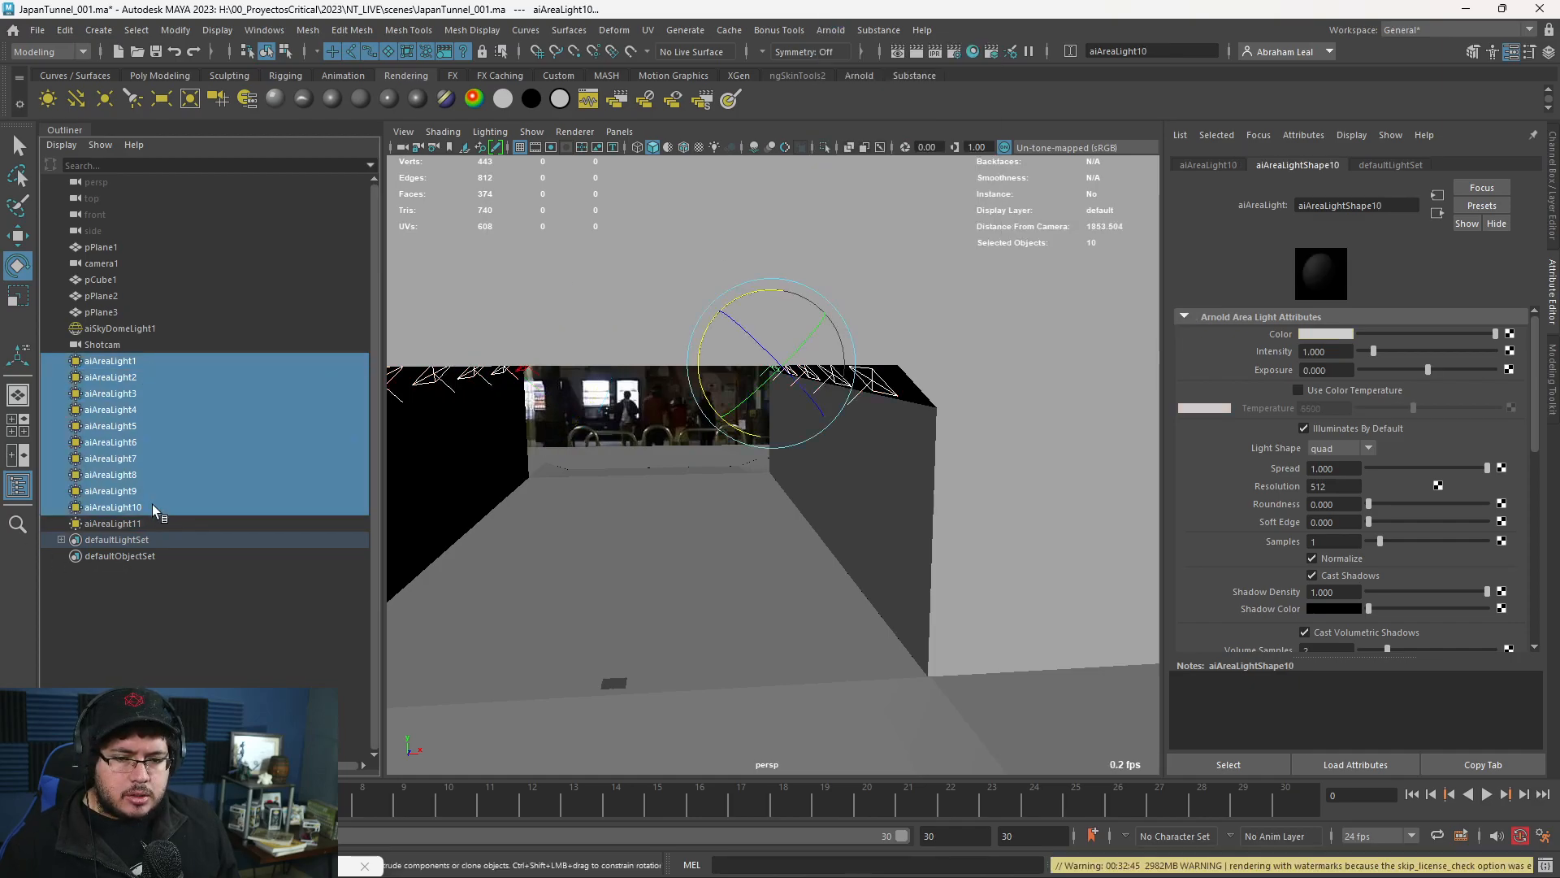
click(1346, 372)
text(187)
key(Return)
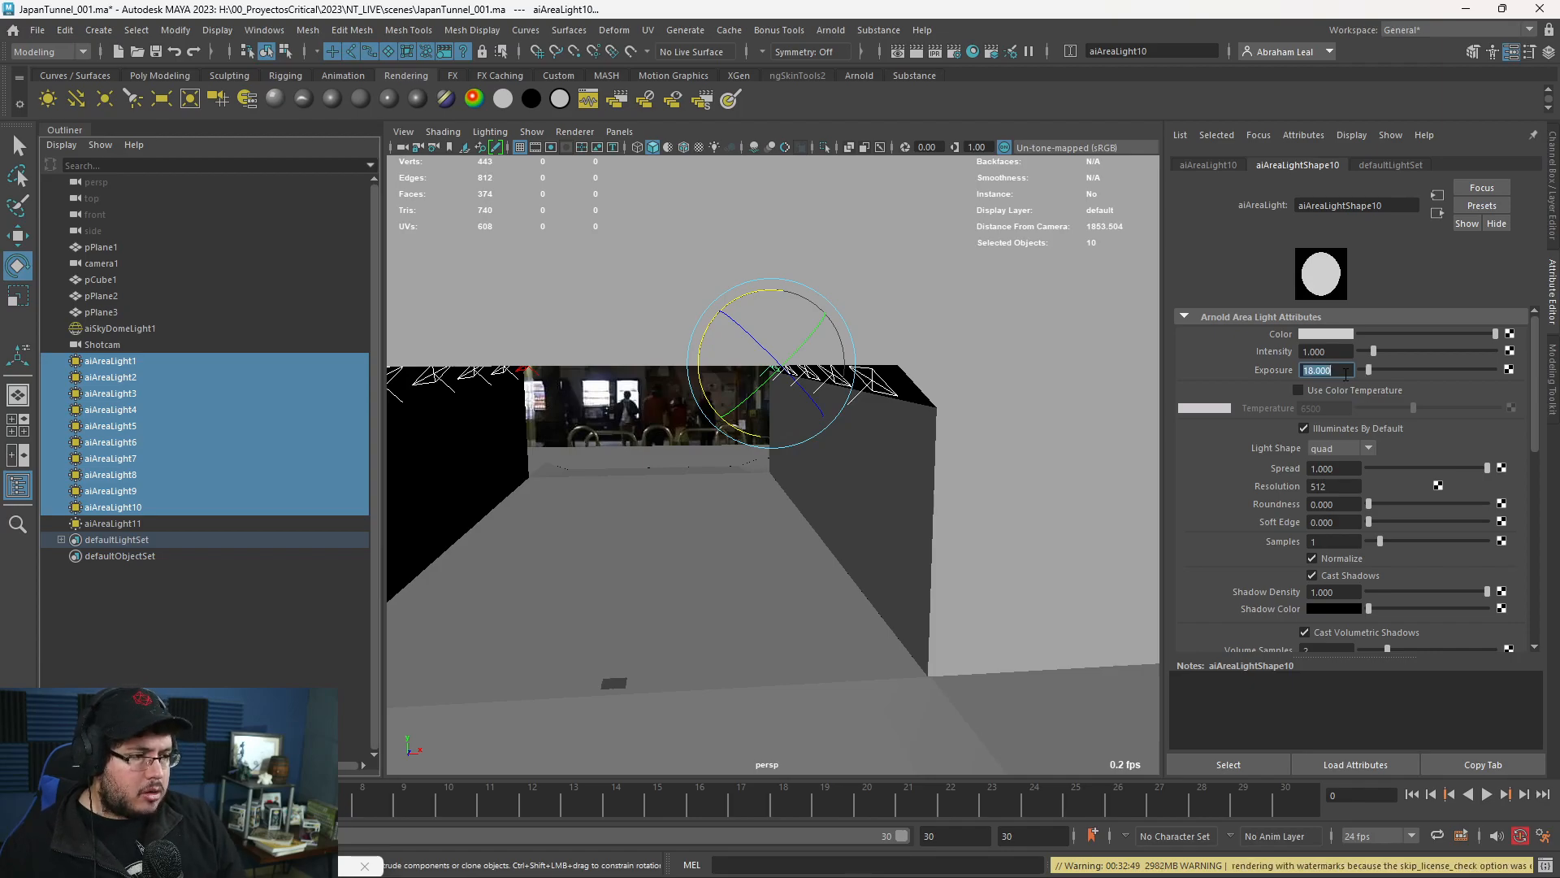
Set the Exposure of aiAreaLight1 and aiAreaLight2 to 18, one light at a time.
click(143, 363)
click(1325, 371)
text(18)
key(Return)
click(238, 378)
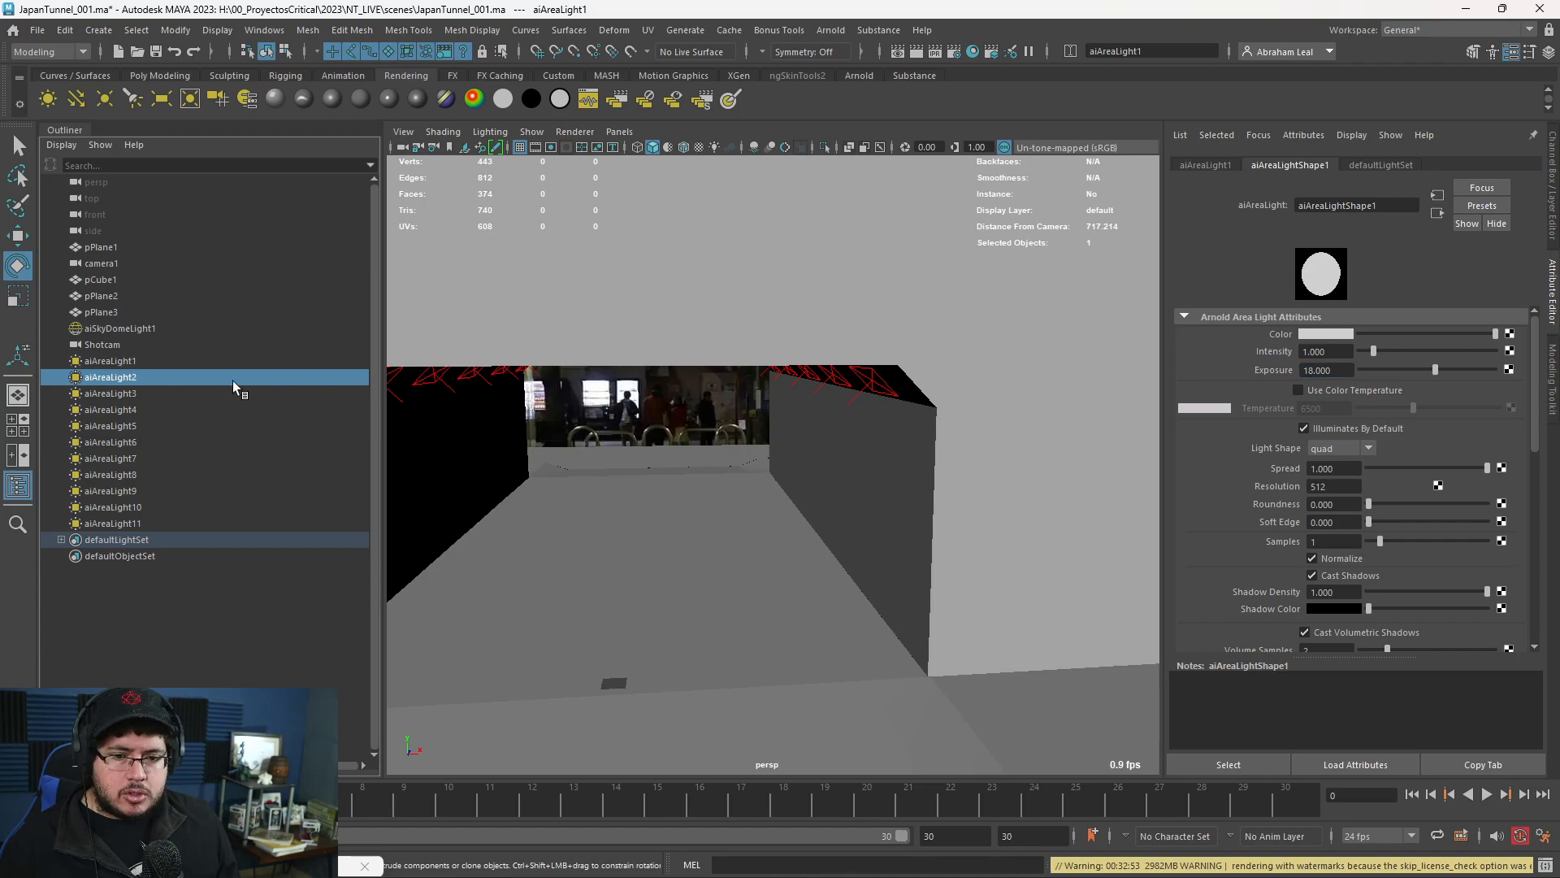
click(1327, 371)
text(18)
key(Return)
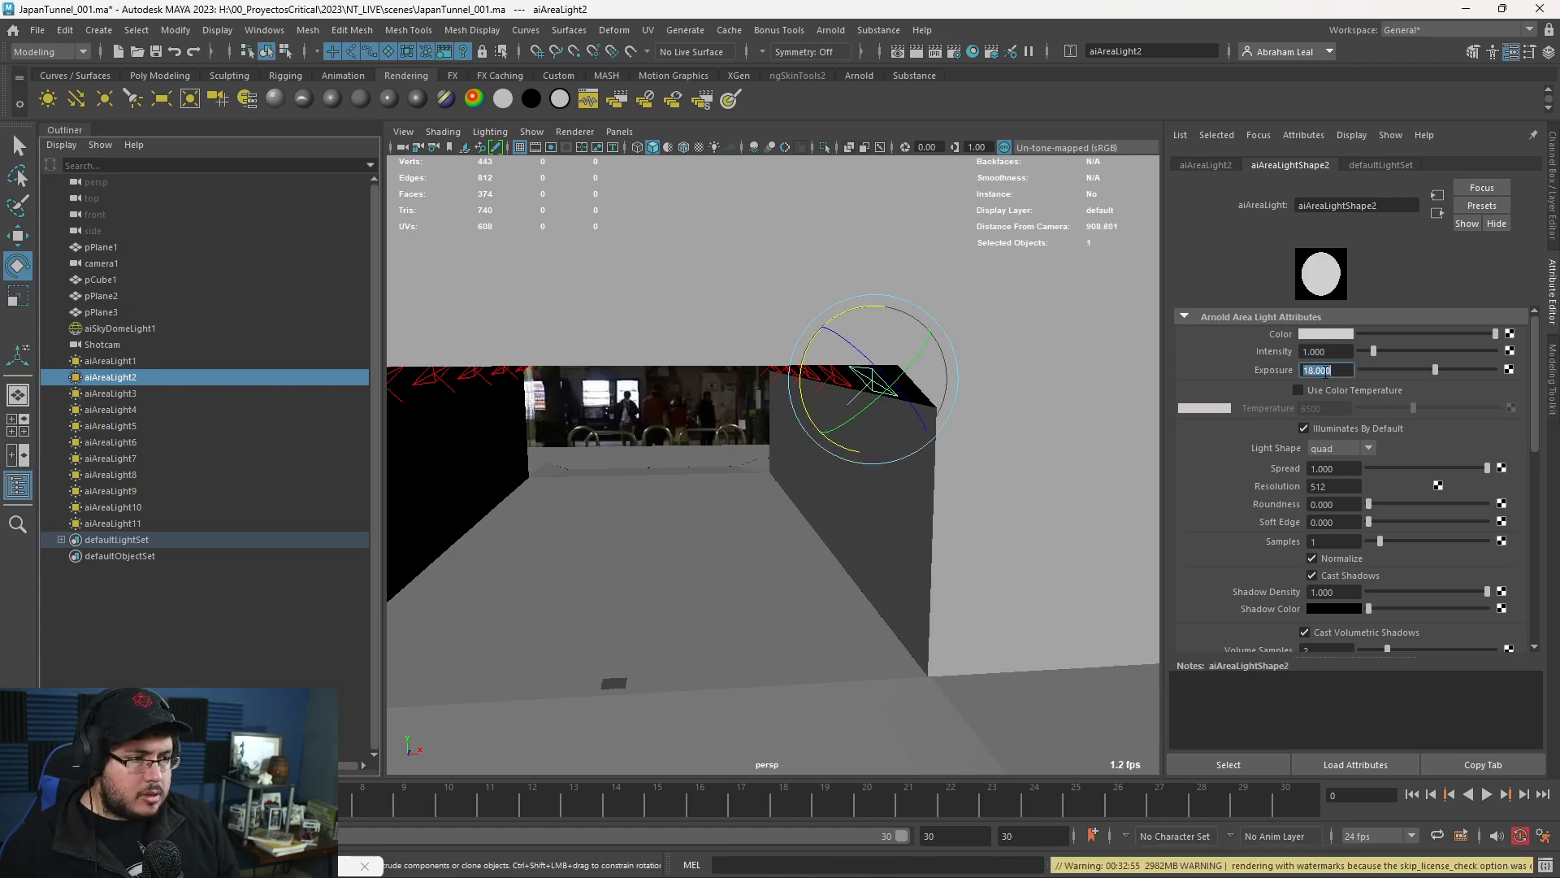
Set the Intensity of aiAreaLight3, aiAreaLight4 and aiAreaLight5 to 18, one light at a time.
click(285, 393)
click(1323, 352)
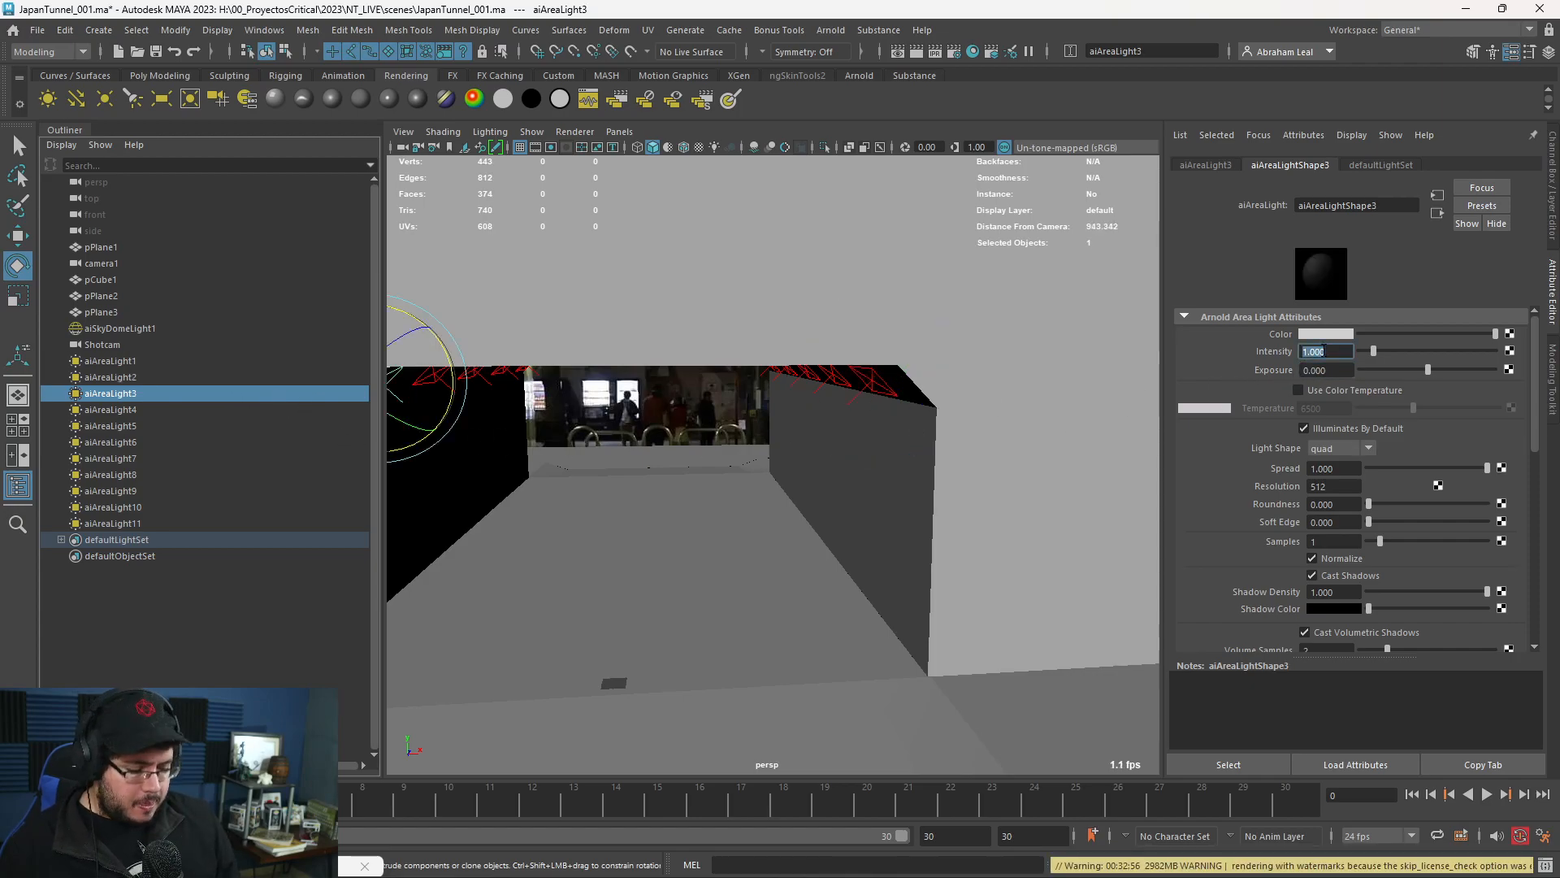
text(18)
key(Return)
double_click(249, 416)
click(1352, 350)
text(18)
key(Return)
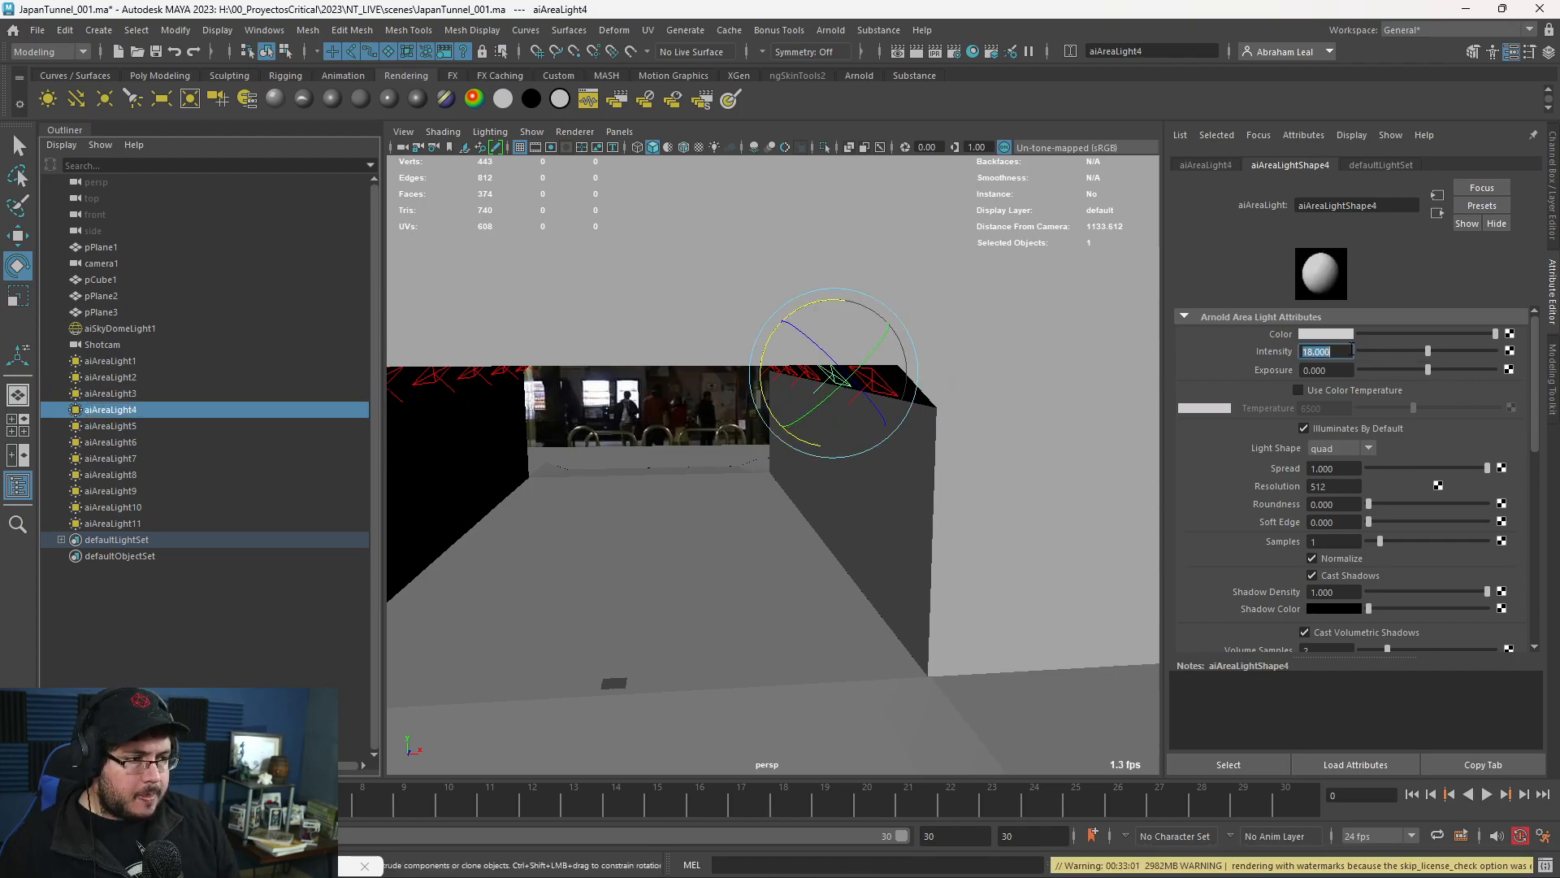
click(173, 426)
click(1339, 350)
text(18)
key(Return)
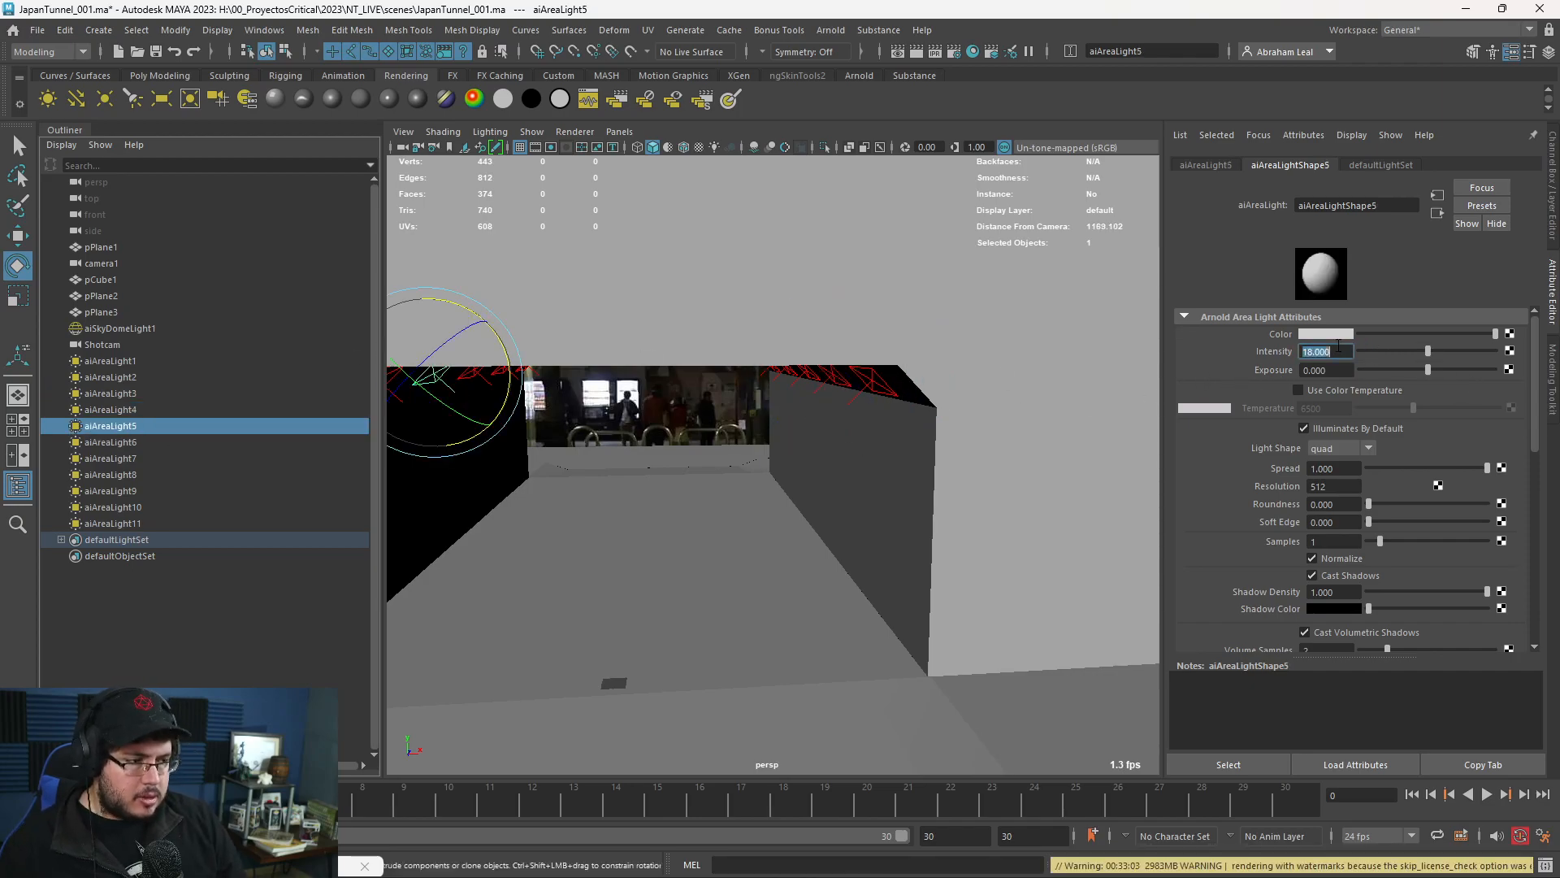
Set the Intensity of aiAreaLight6 and aiAreaLight7 to 18.
double_click(210, 442)
click(1342, 352)
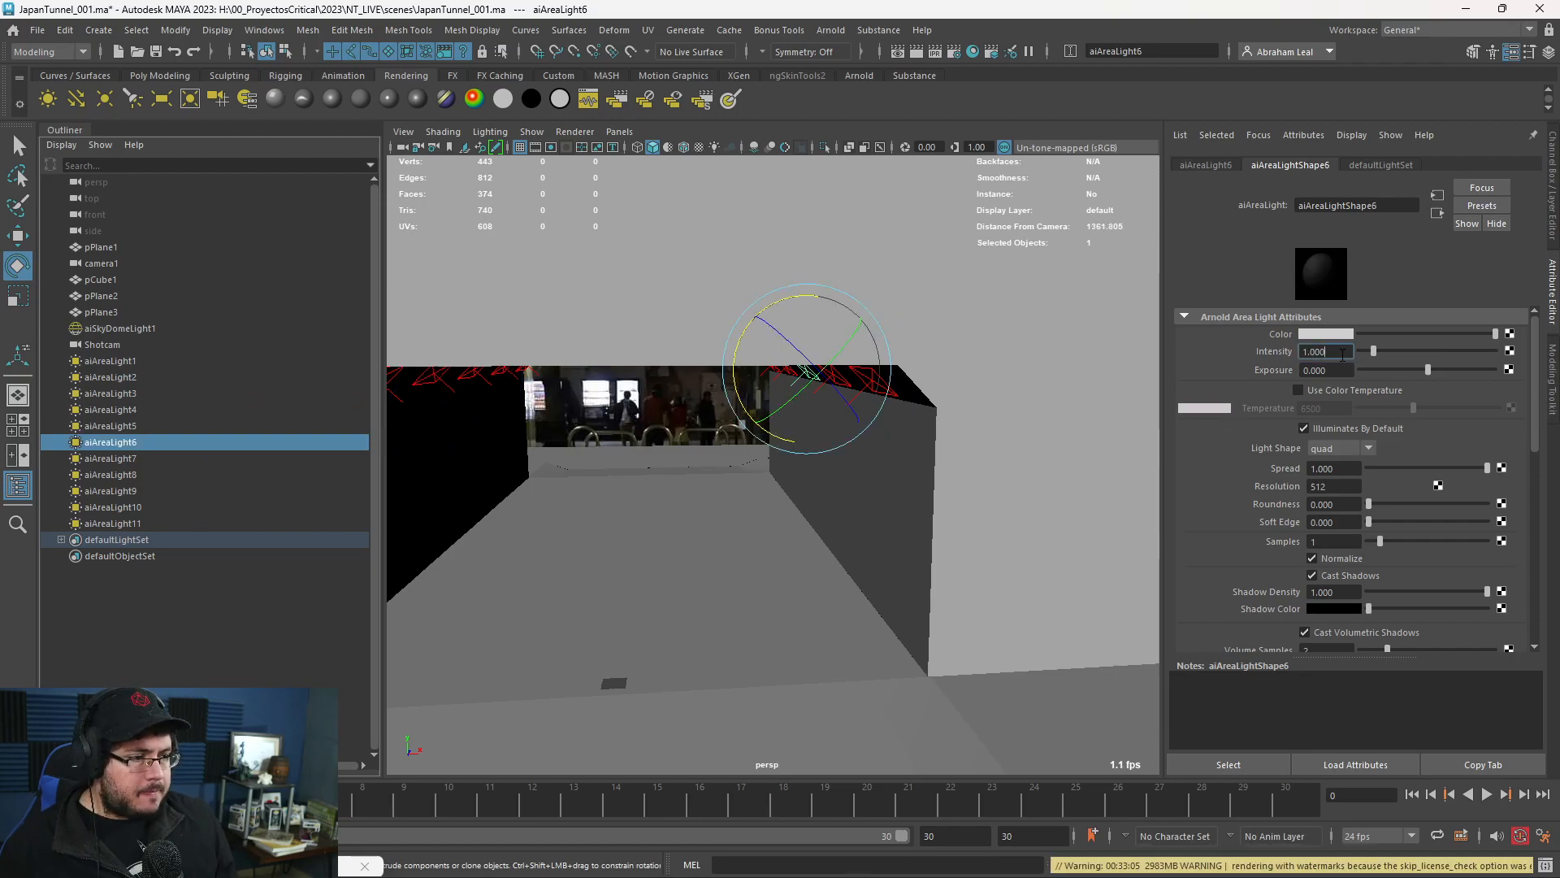
text(18)
key(Return)
double_click(138, 459)
double_click(1311, 359)
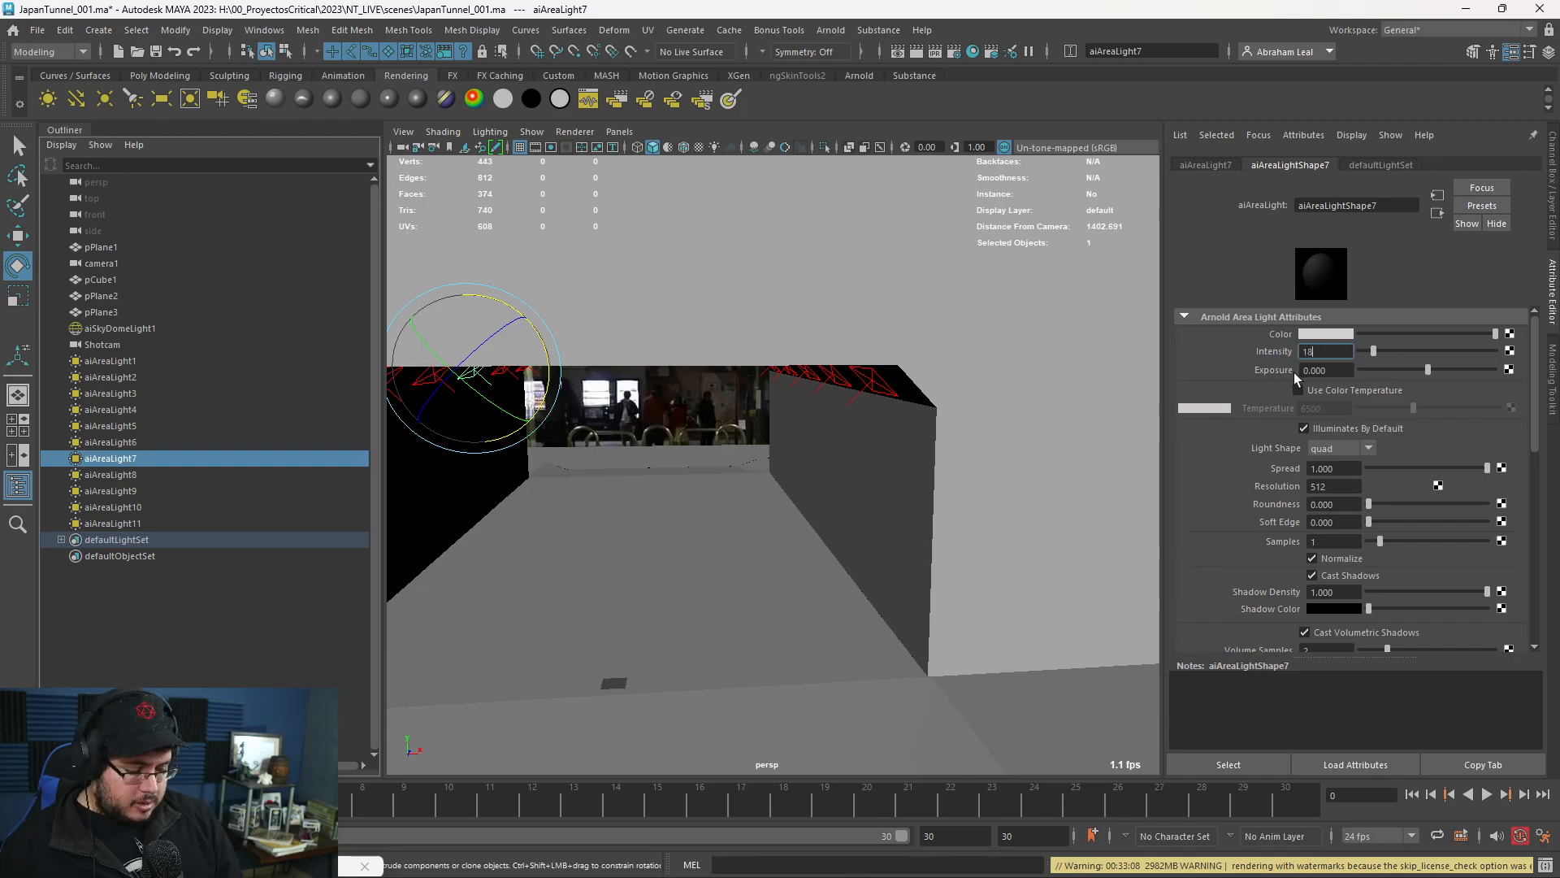
key(Return)
Set the Intensity of aiAreaLight8 and aiAreaLight9 to 18.
double_click(122, 474)
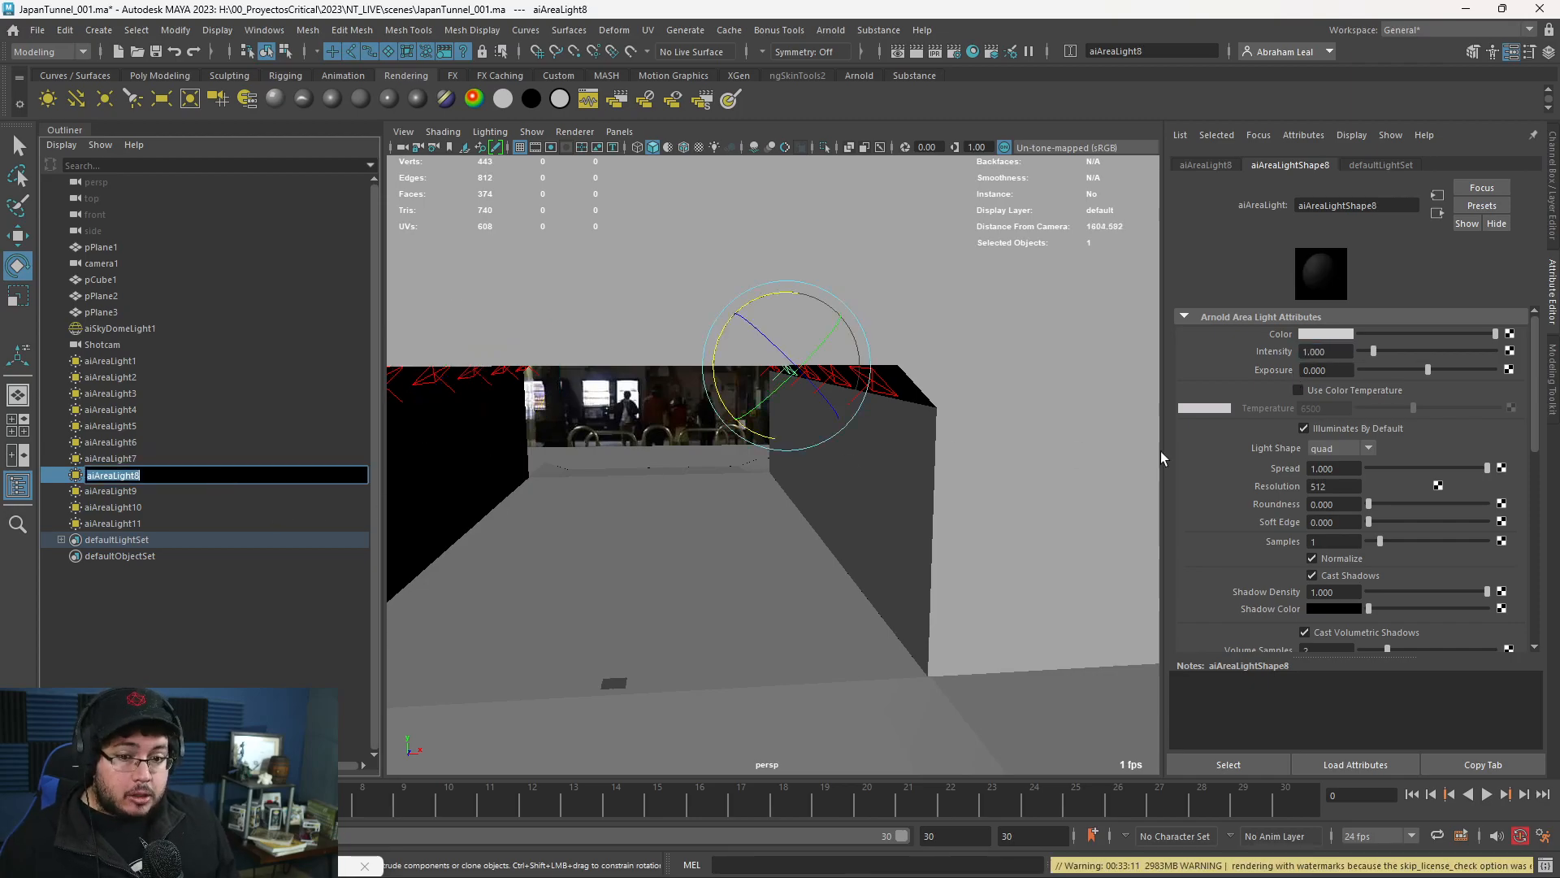
double_click(1322, 353)
text(18)
key(Return)
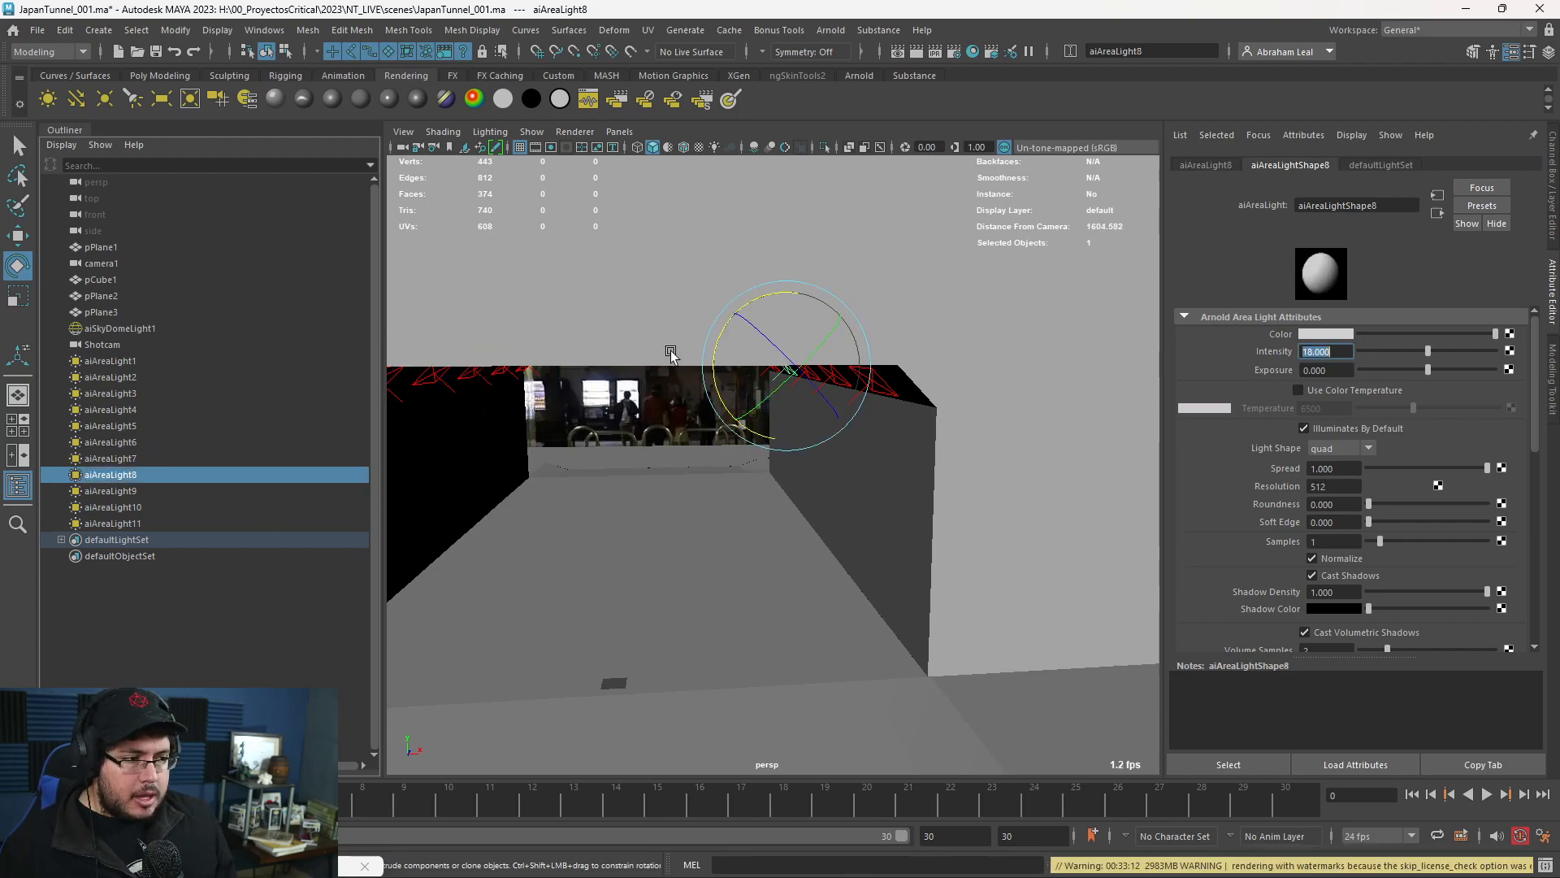
double_click(167, 493)
double_click(1323, 352)
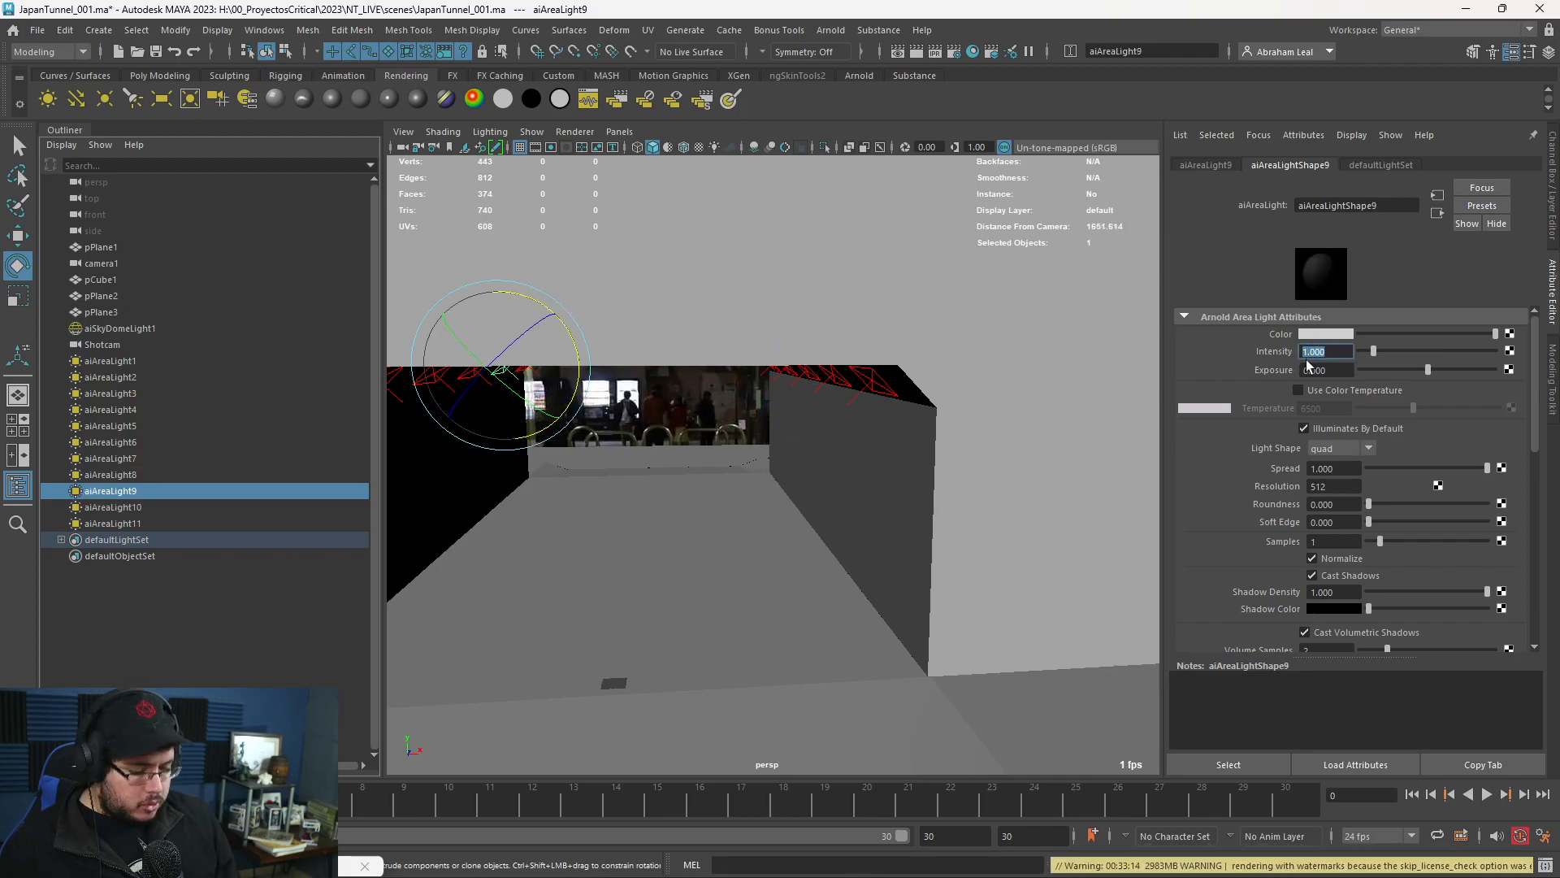
text(18)
key(Return)
Check aiAreaLight10's values, then set aiAreaLight9's Intensity to 1 and its Exposure to 18.
double_click(162, 508)
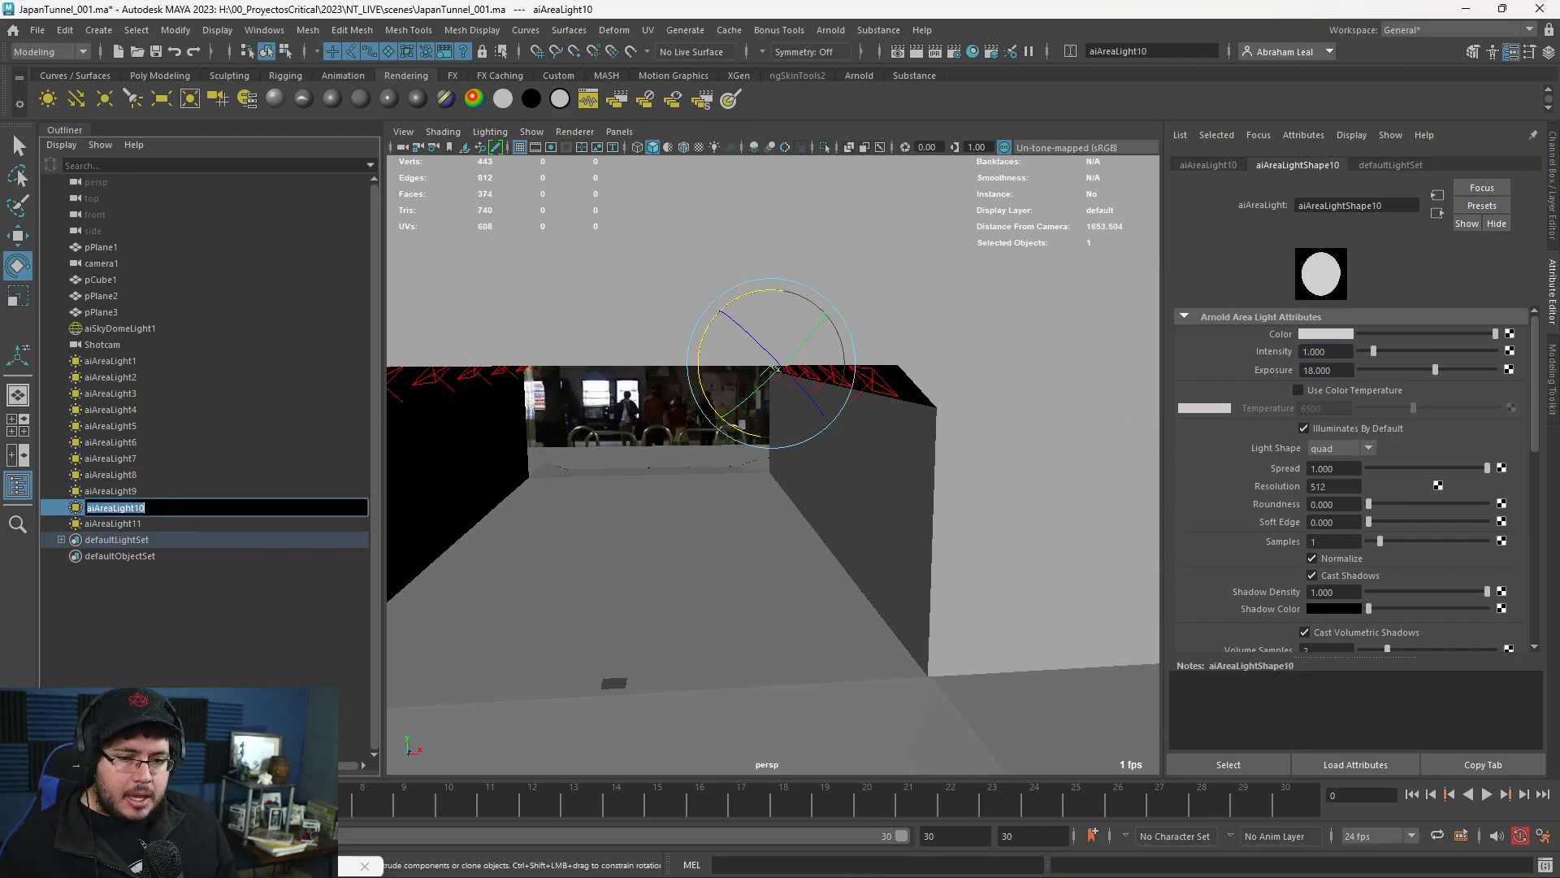
double_click(1323, 352)
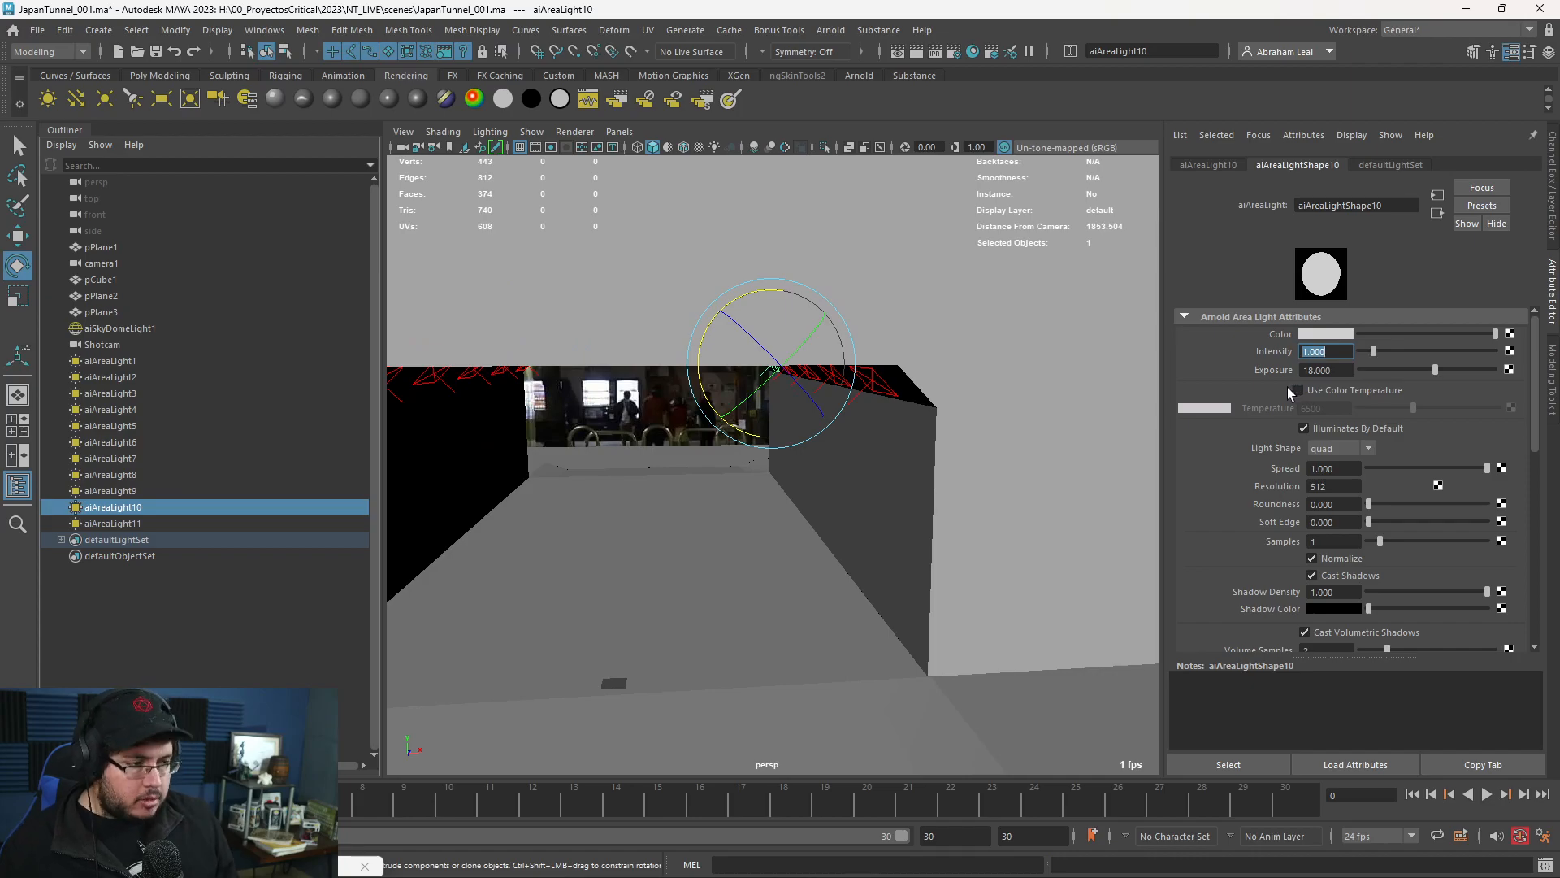
click(195, 491)
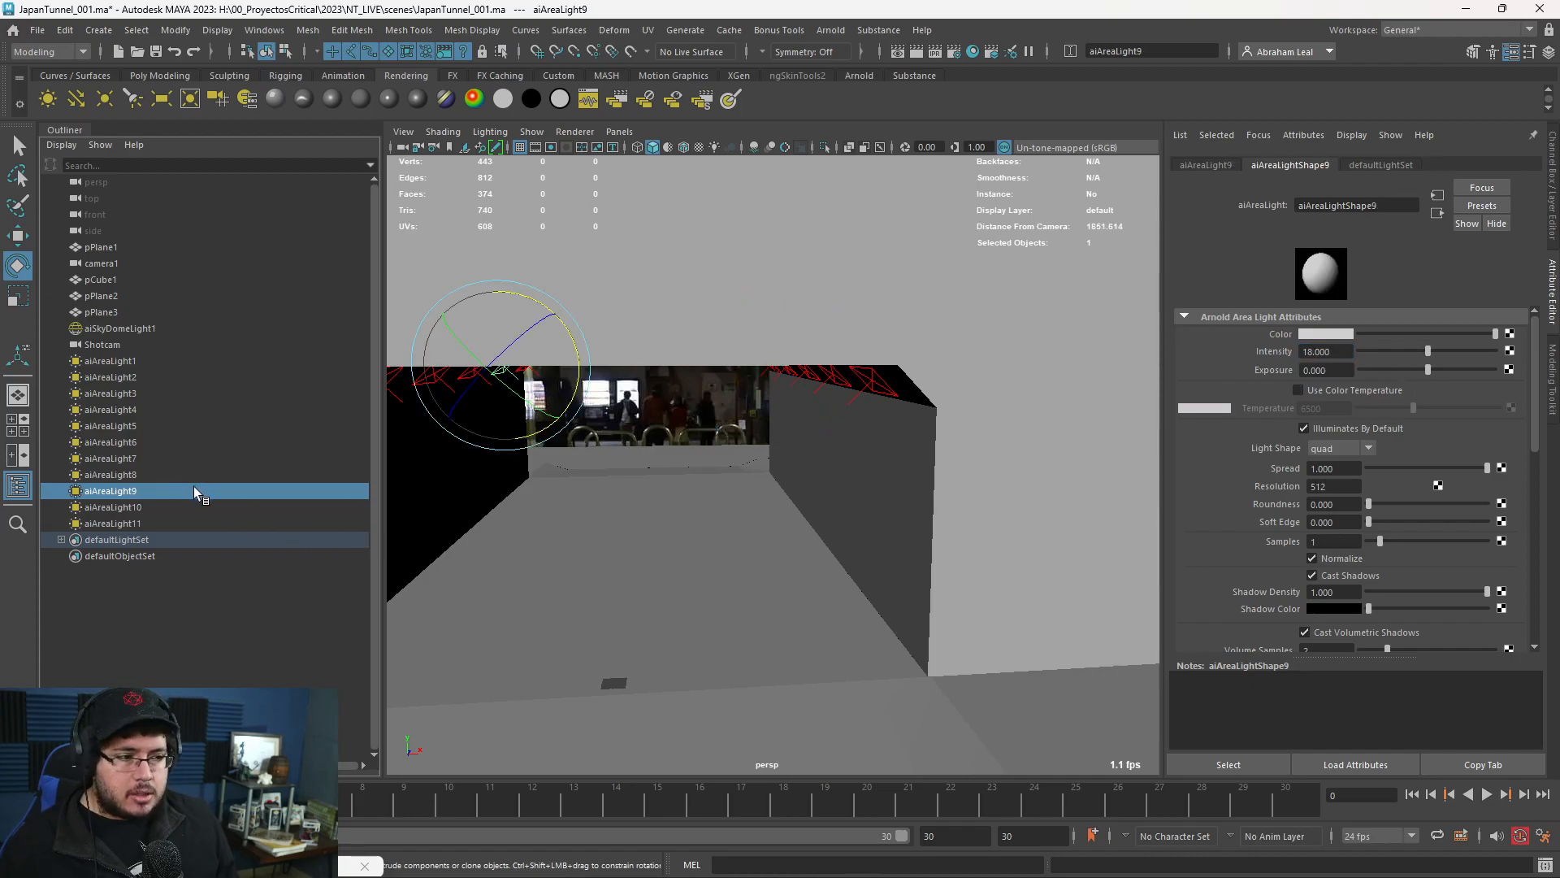
double_click(1316, 352)
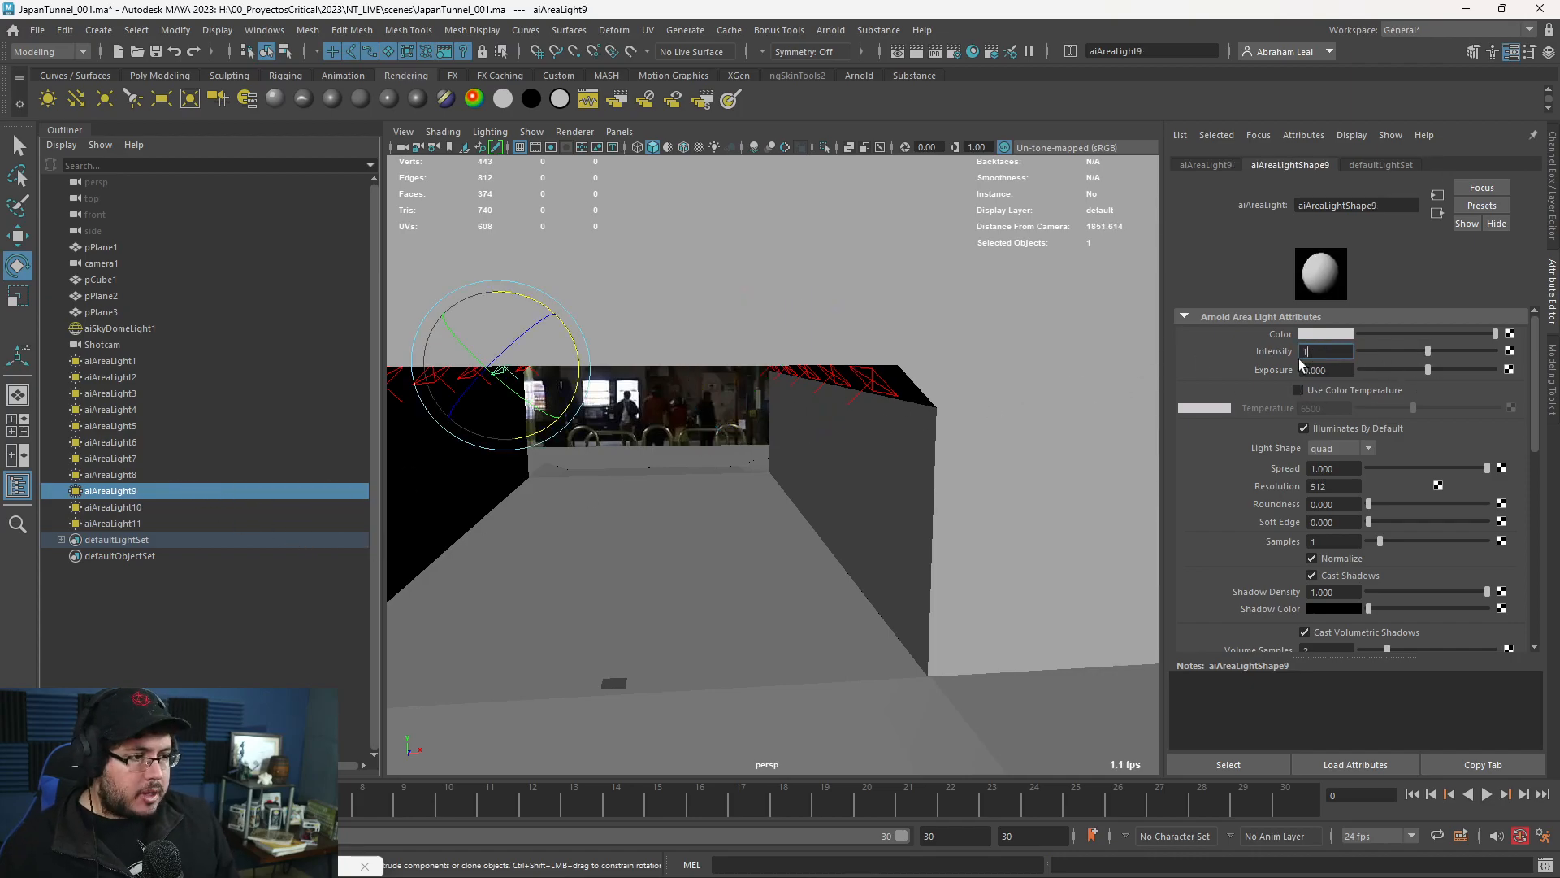
key(Tab)
key(Return)
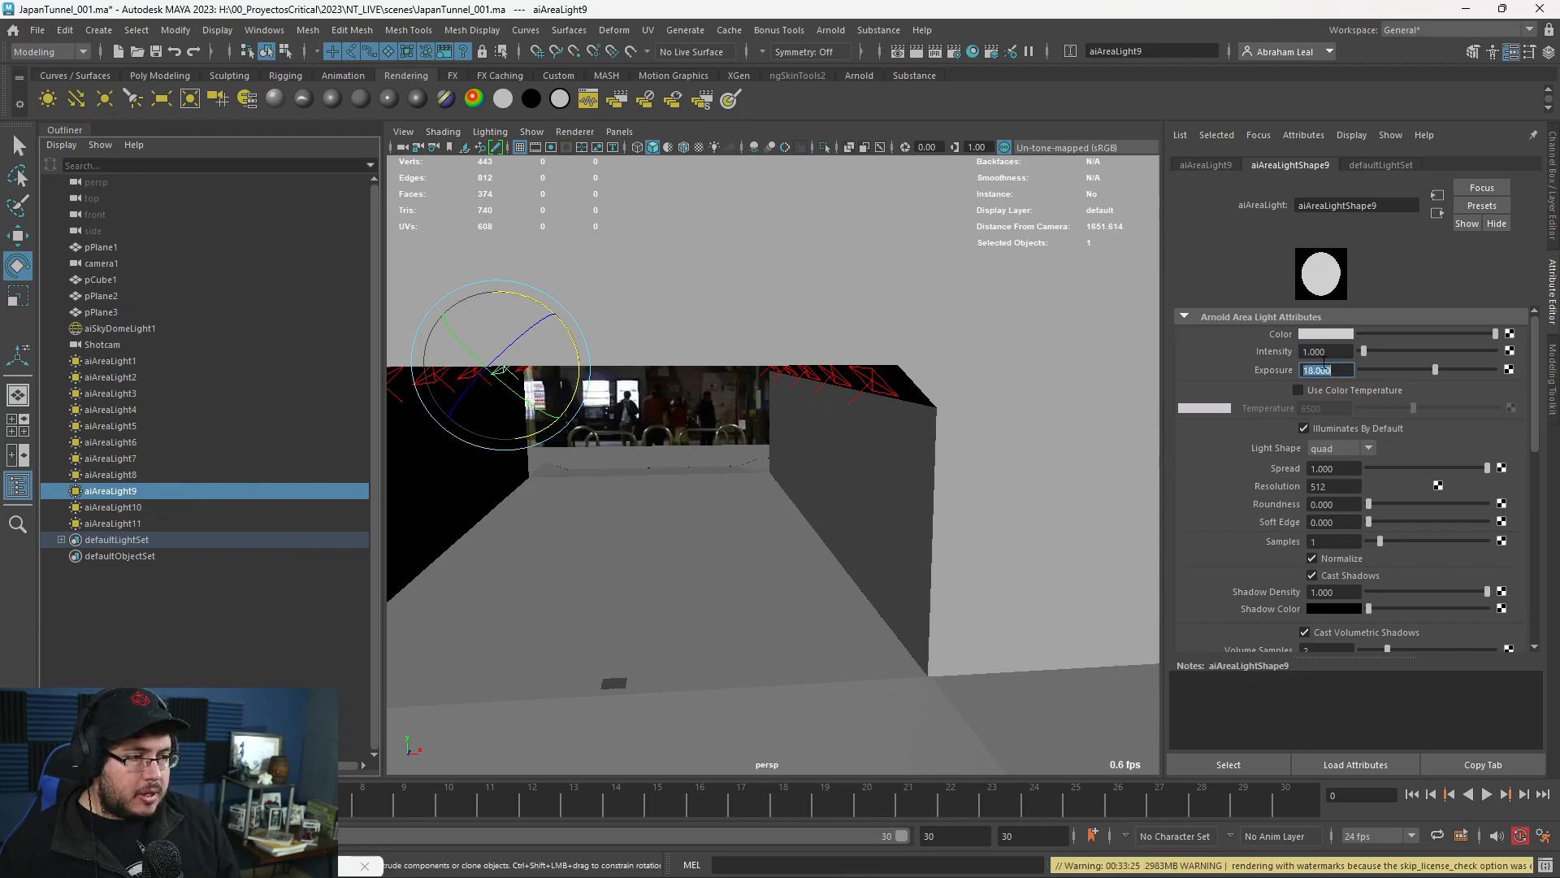
Set aiAreaLight8's Intensity to 1 and its Exposure to 18.
click(114, 474)
double_click(1316, 352)
text(1)
key(Return)
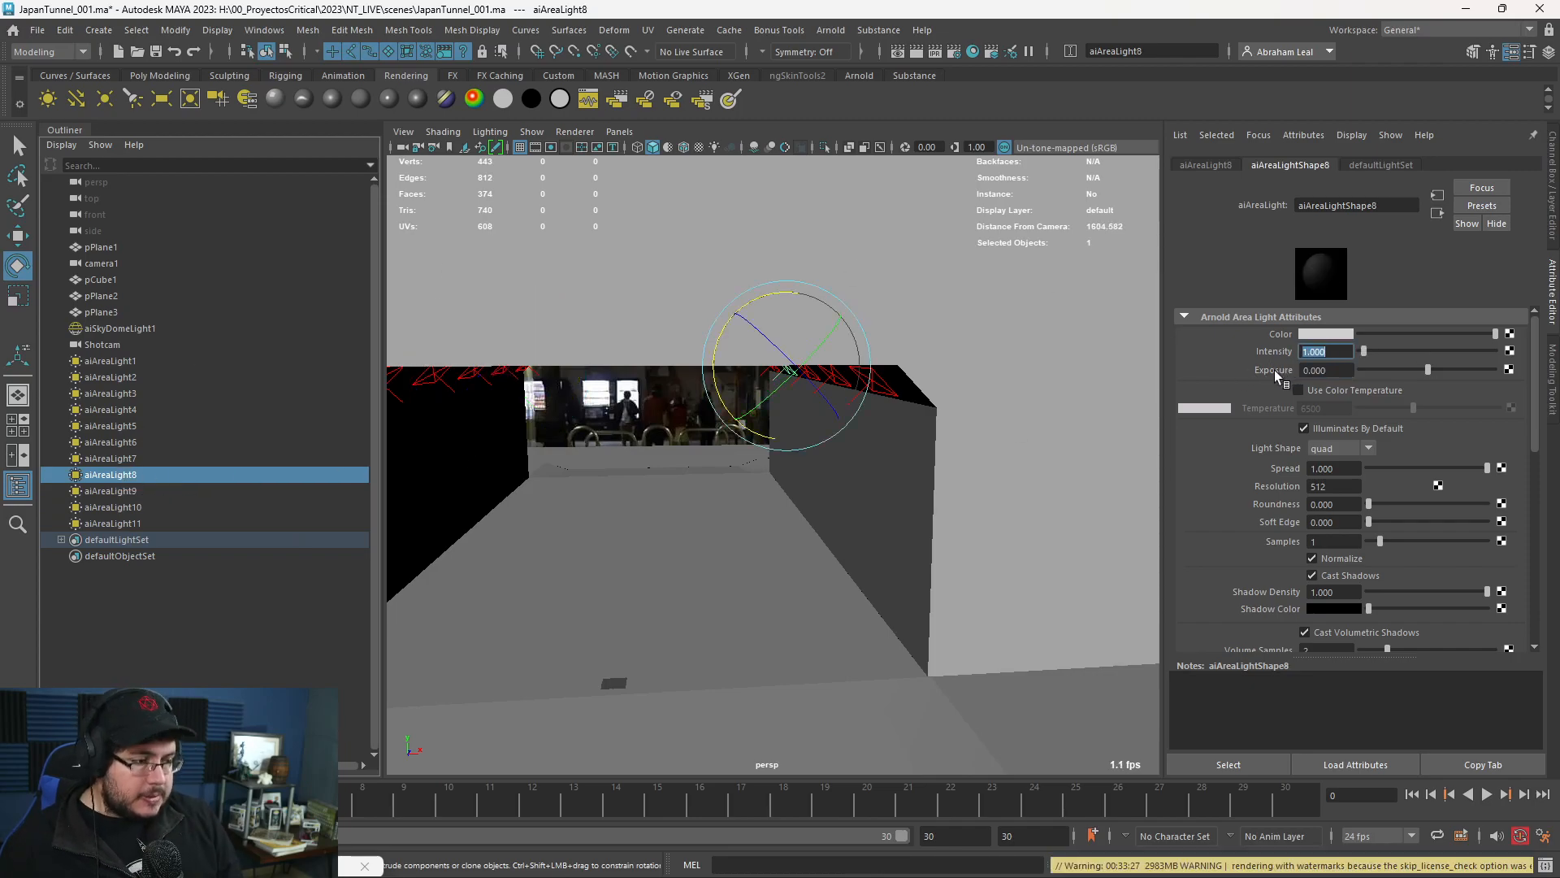
double_click(1329, 370)
text(18)
key(Return)
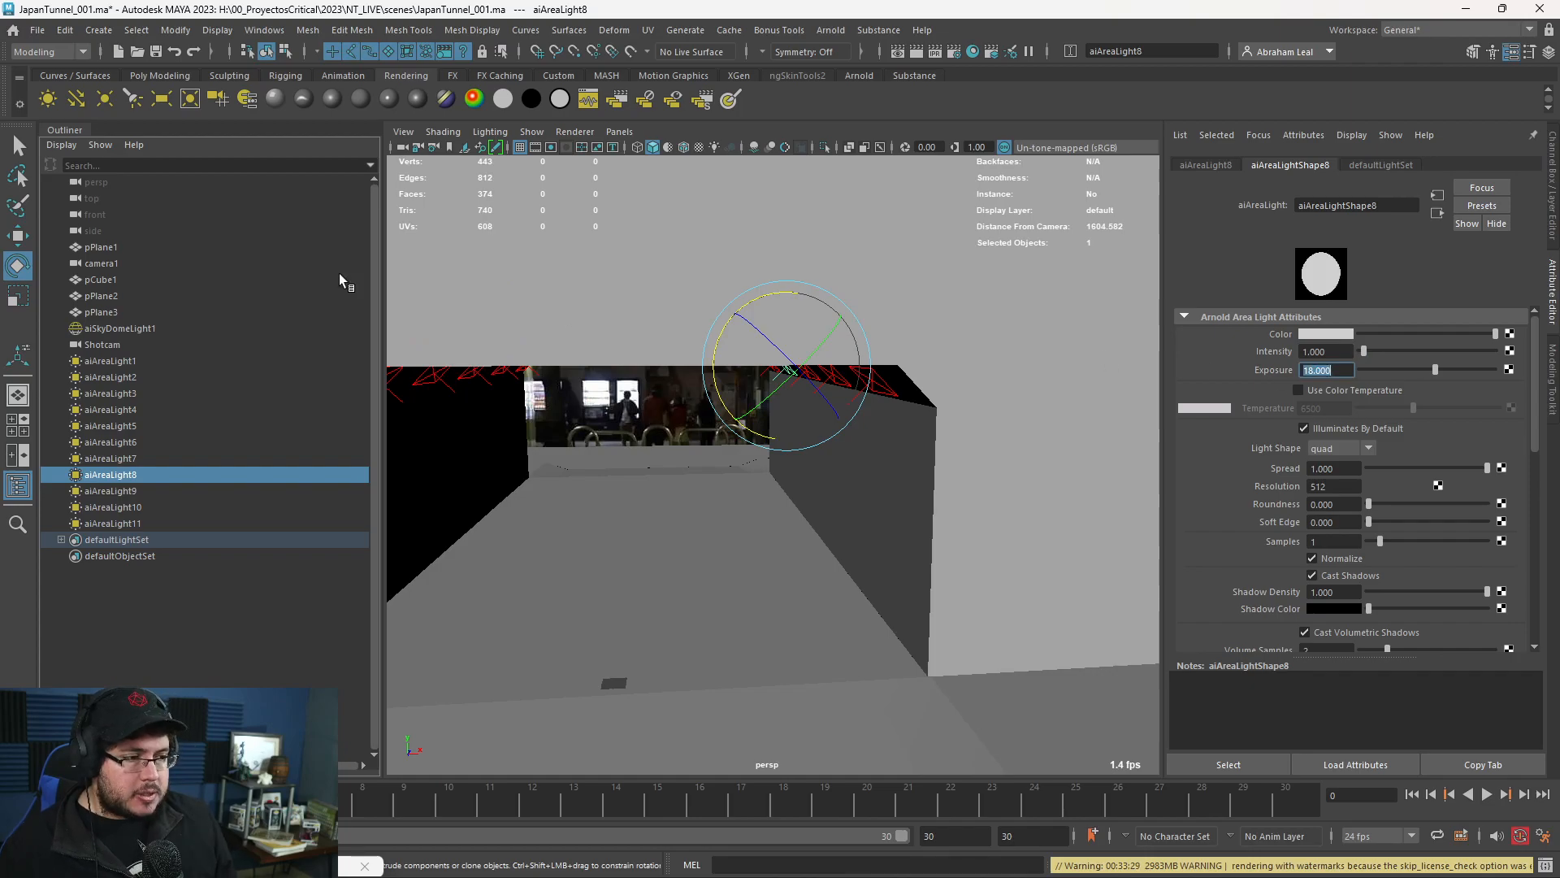
Set aiAreaLight7's Intensity to 1 and its Exposure to 18.
click(156, 458)
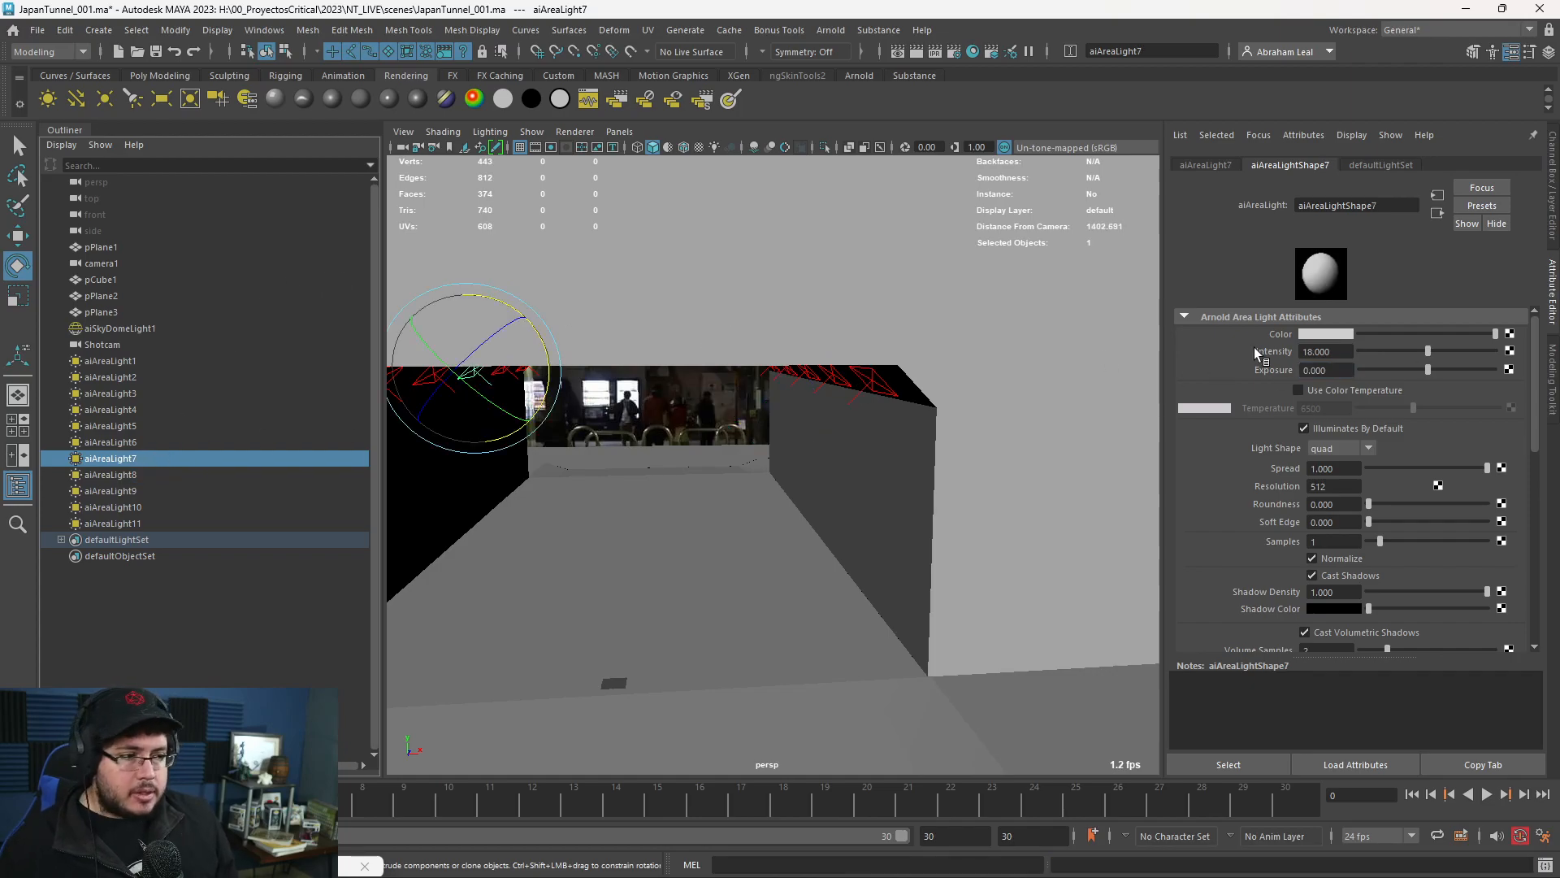
text(1)
key(Return)
double_click(1320, 369)
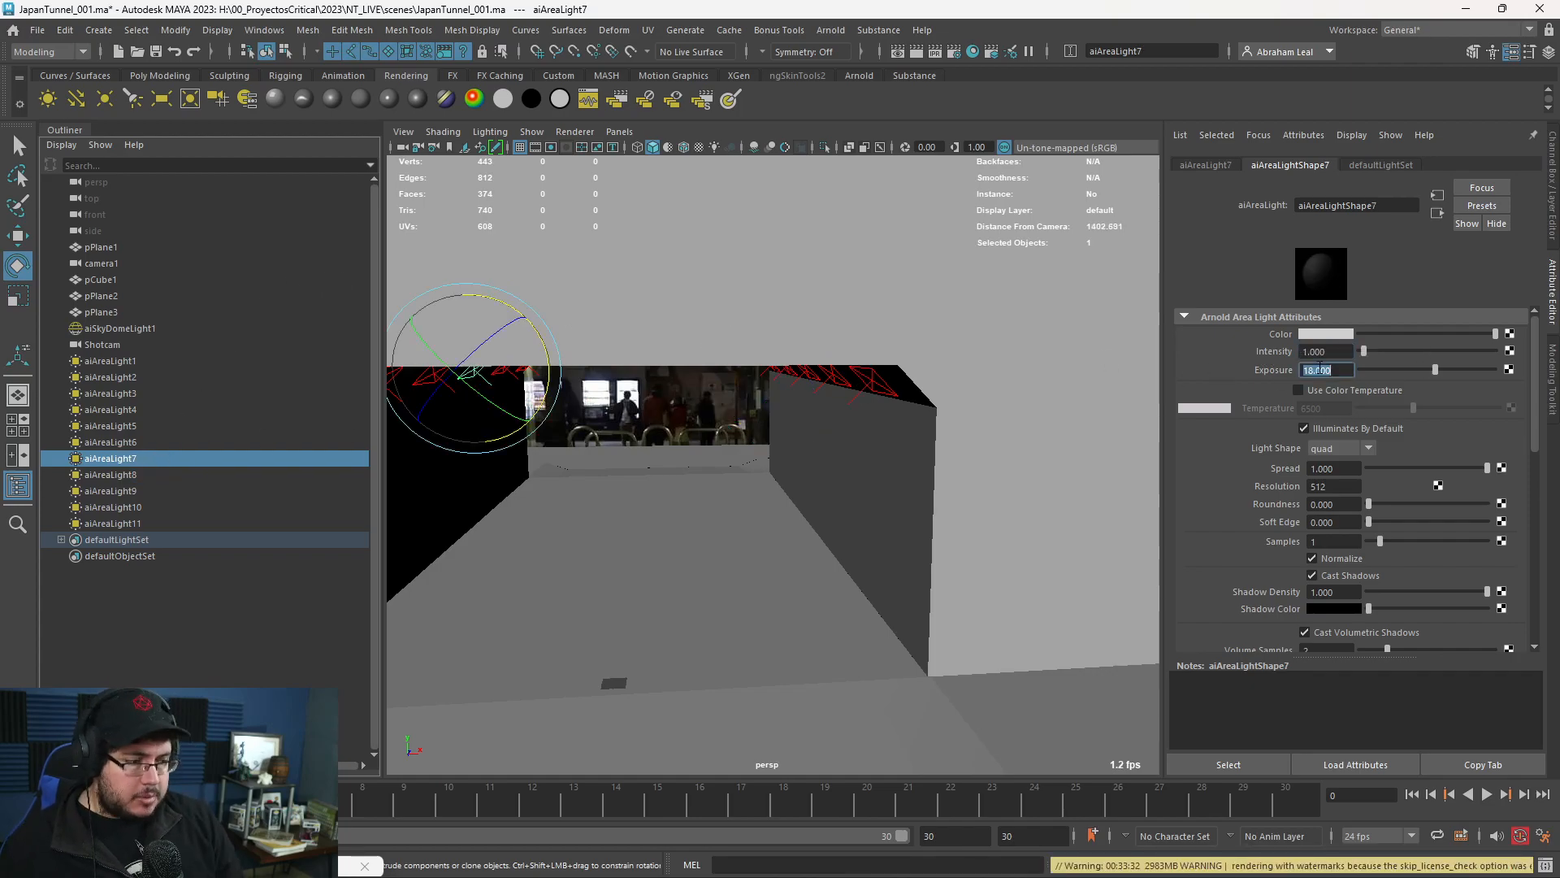
text(18)
key(Return)
Set aiAreaLight6's Intensity to 1 and its Exposure to 18.
click(193, 442)
double_click(1344, 354)
text(1)
click(1322, 370)
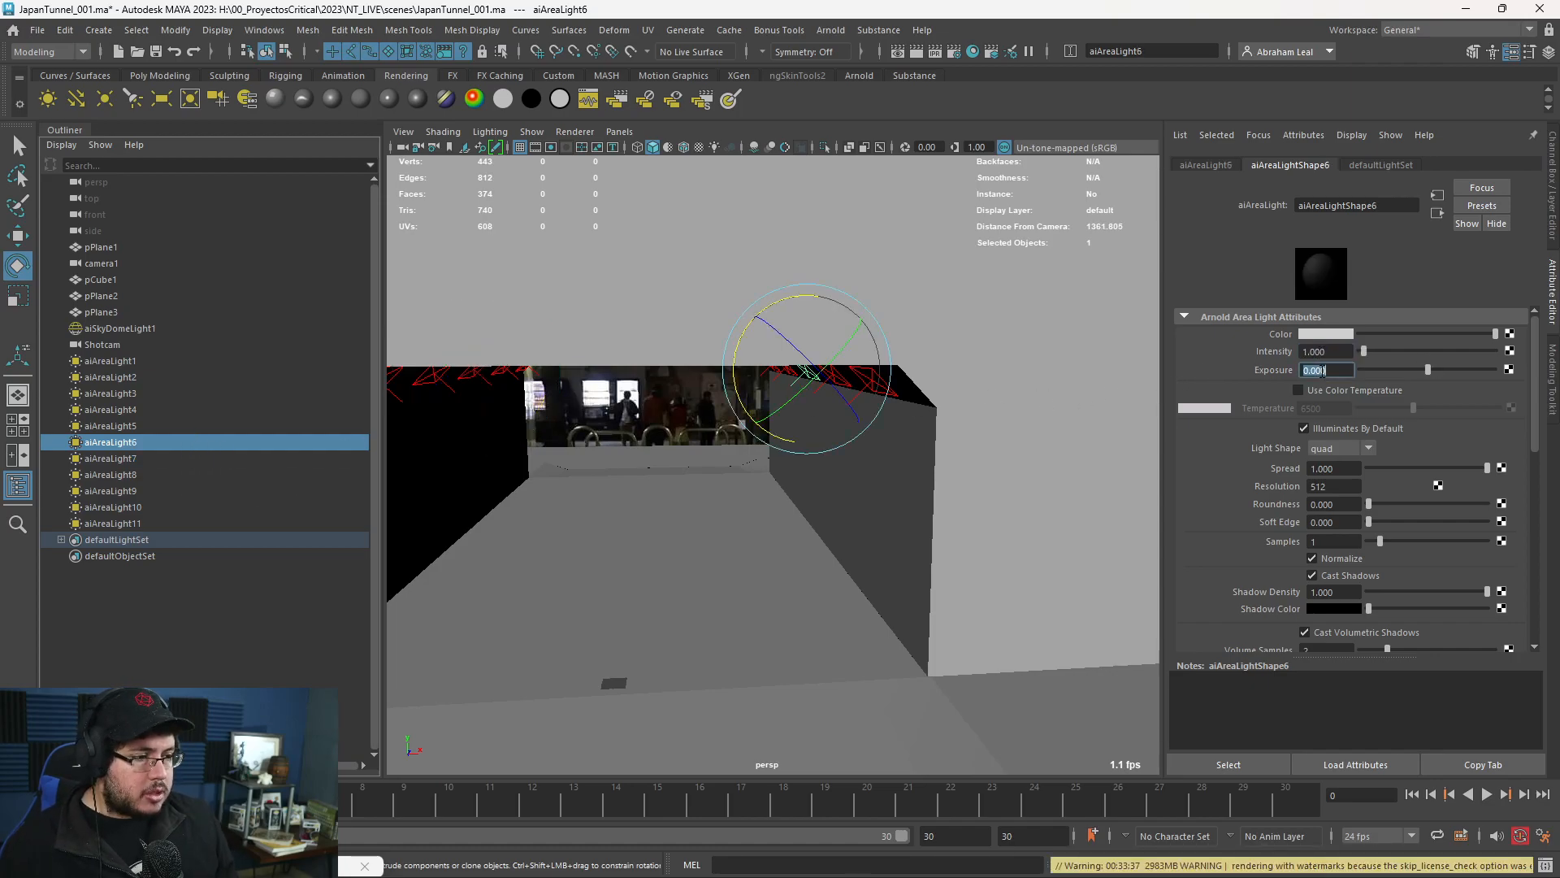
text(18)
key(Return)
Set aiAreaLight5's Intensity to 1 and its Exposure to 18.
click(188, 427)
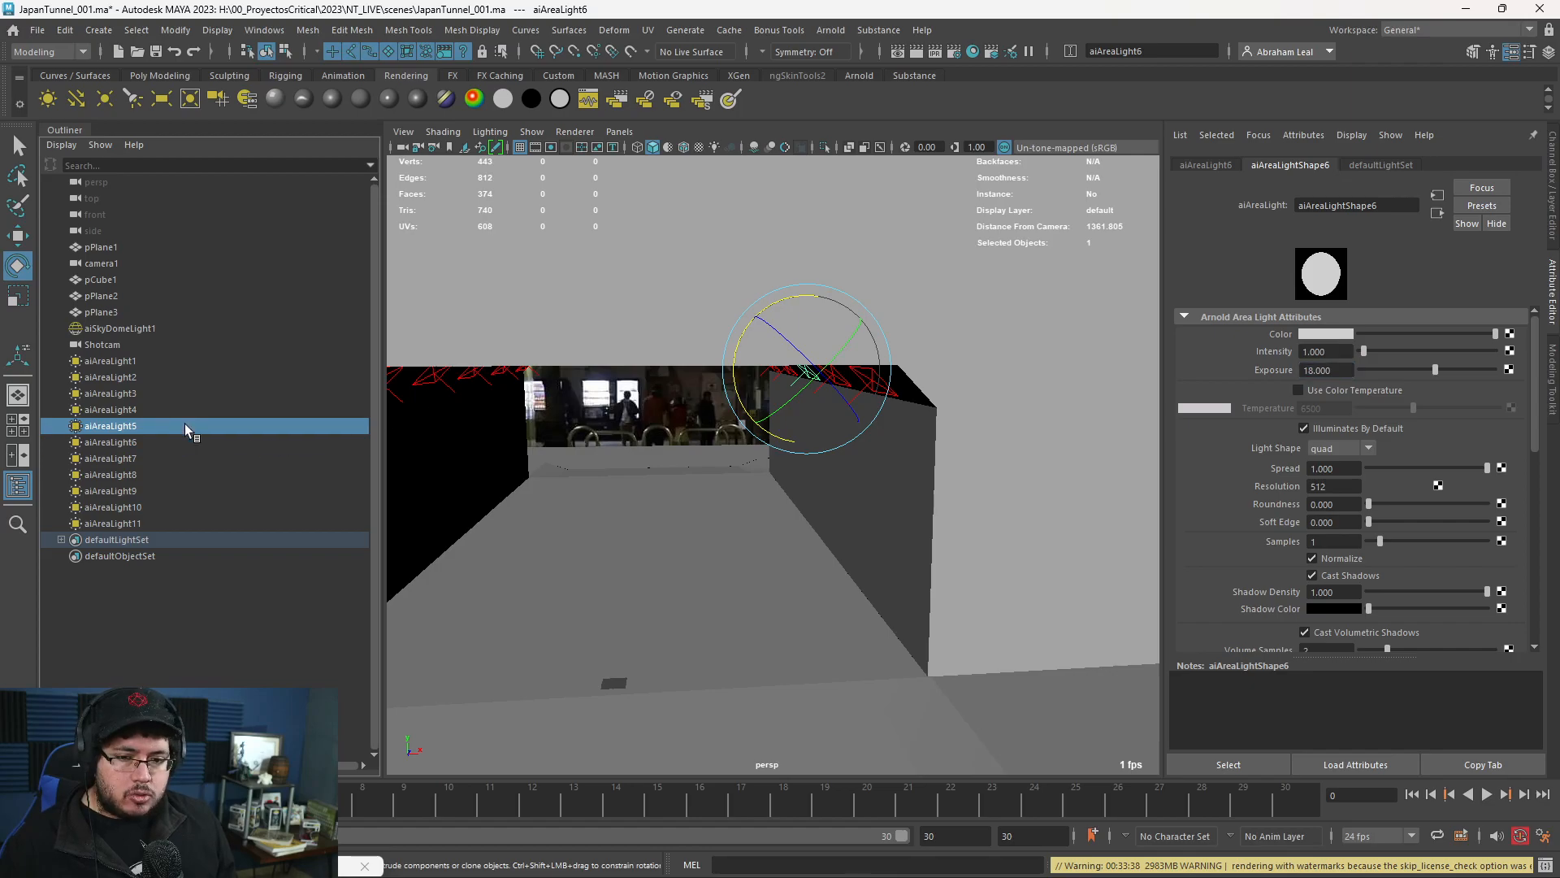
click(1315, 371)
text(18)
key(Return)
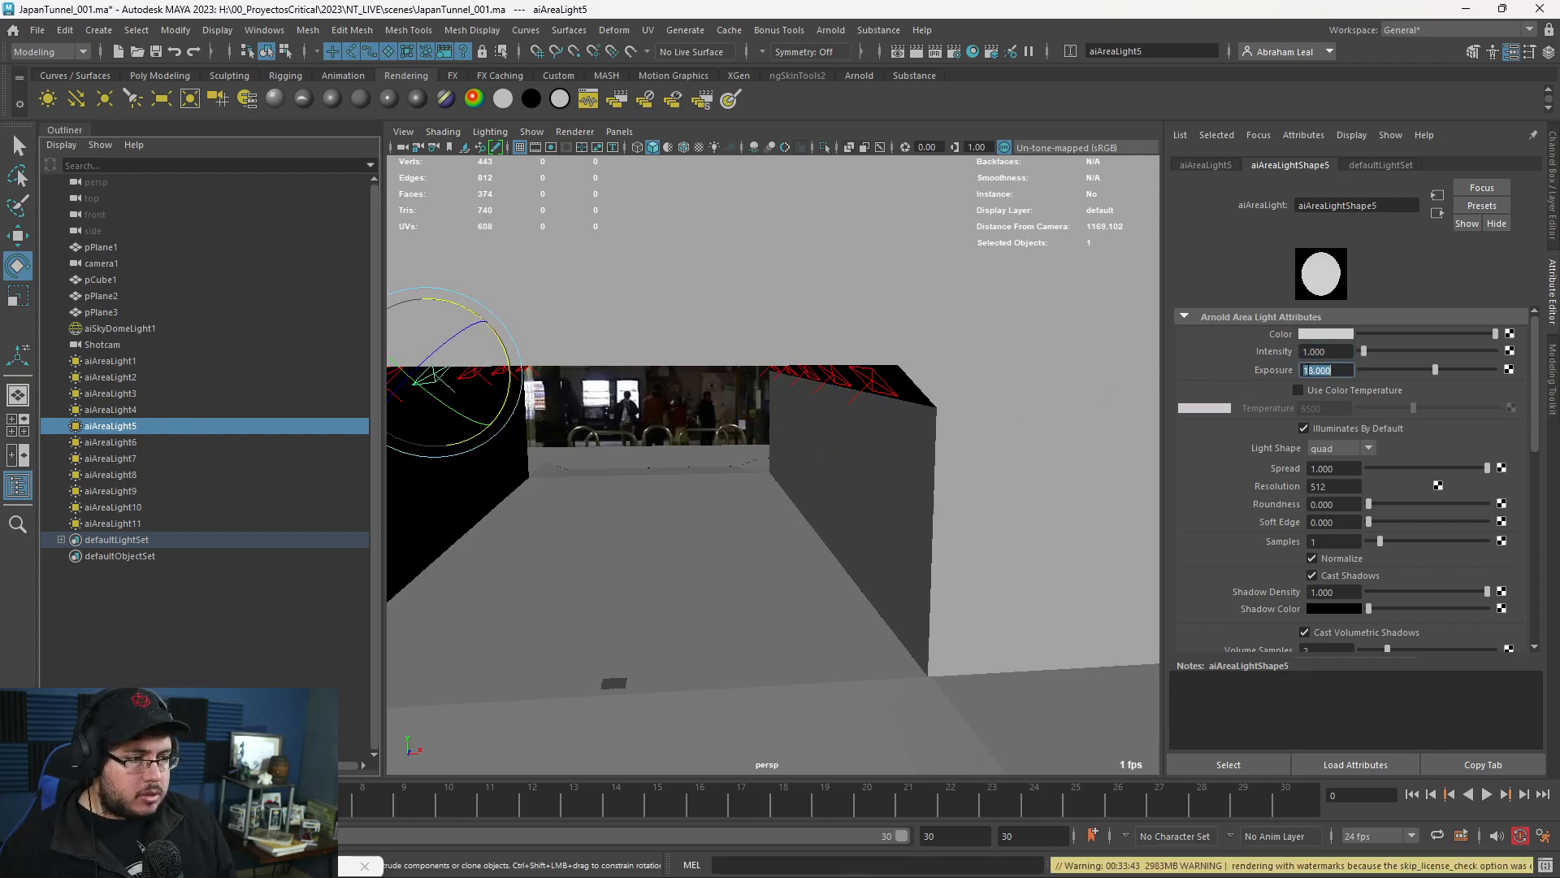
Set aiAreaLight4's Intensity to 1 and its Exposure to 18.
click(157, 408)
click(1349, 355)
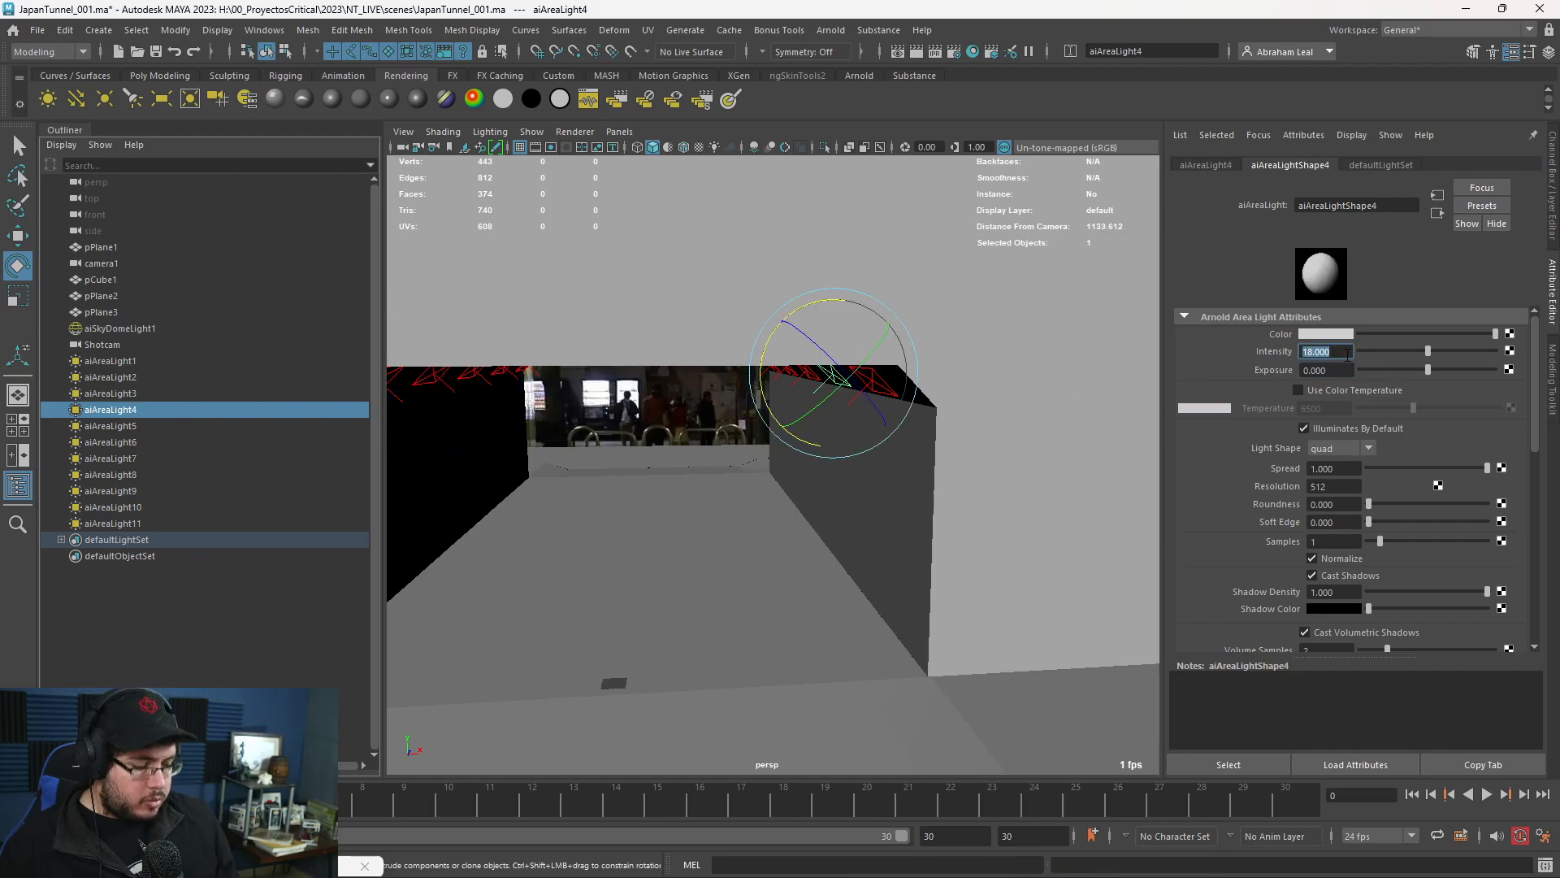
text(1)
key(Return)
click(1326, 370)
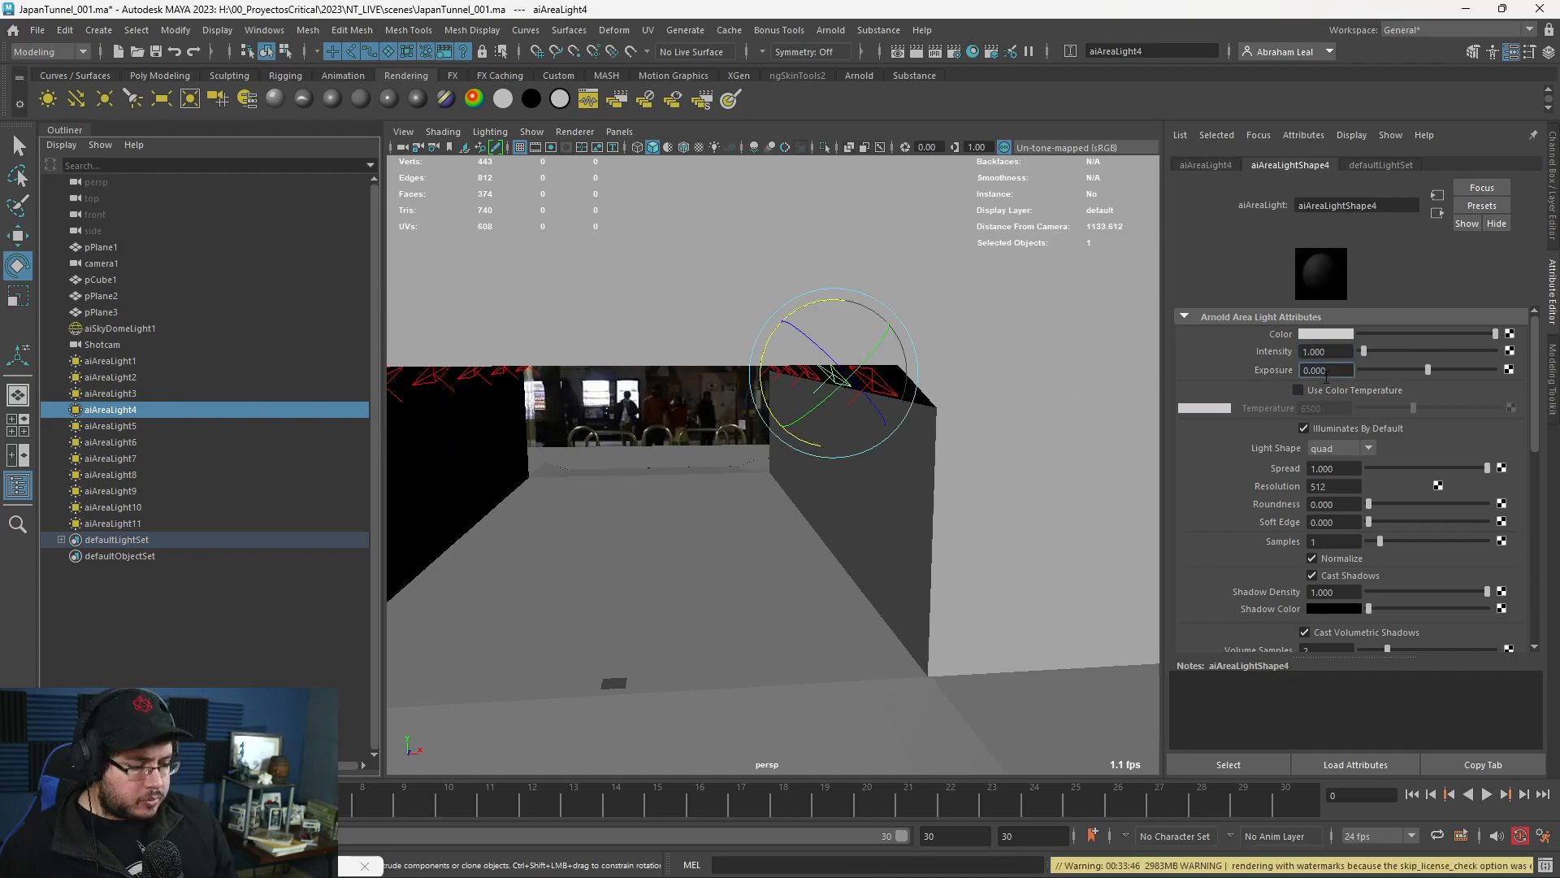
text(18)
key(Return)
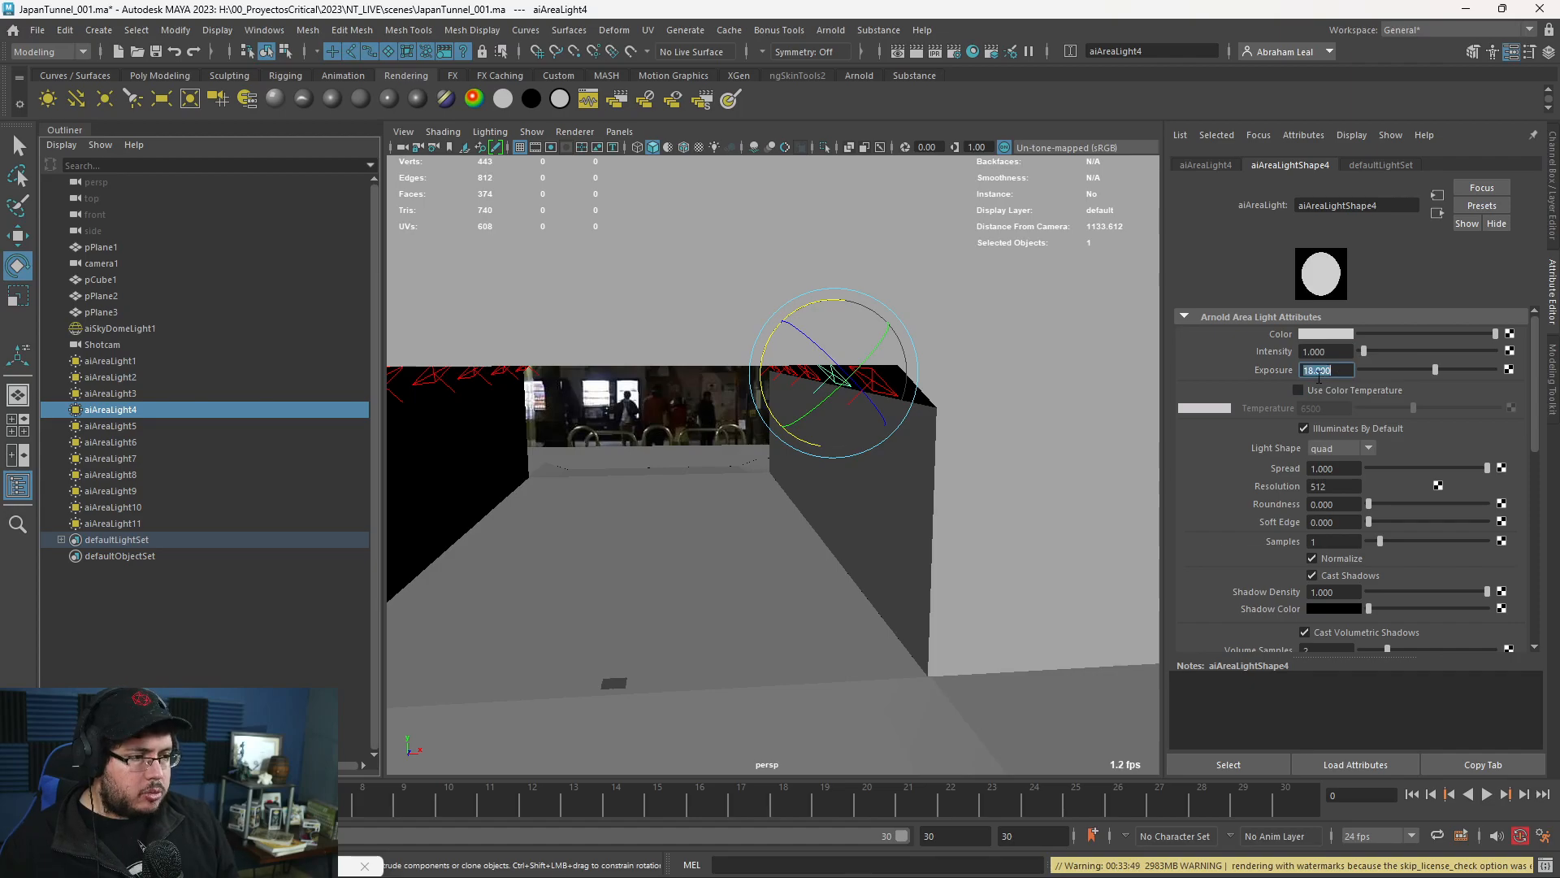
Set aiAreaLight3's Intensity to 1 and its Exposure to 18, then check the values of aiAreaLight2 and aiAreaLight1.
click(110, 392)
click(1347, 351)
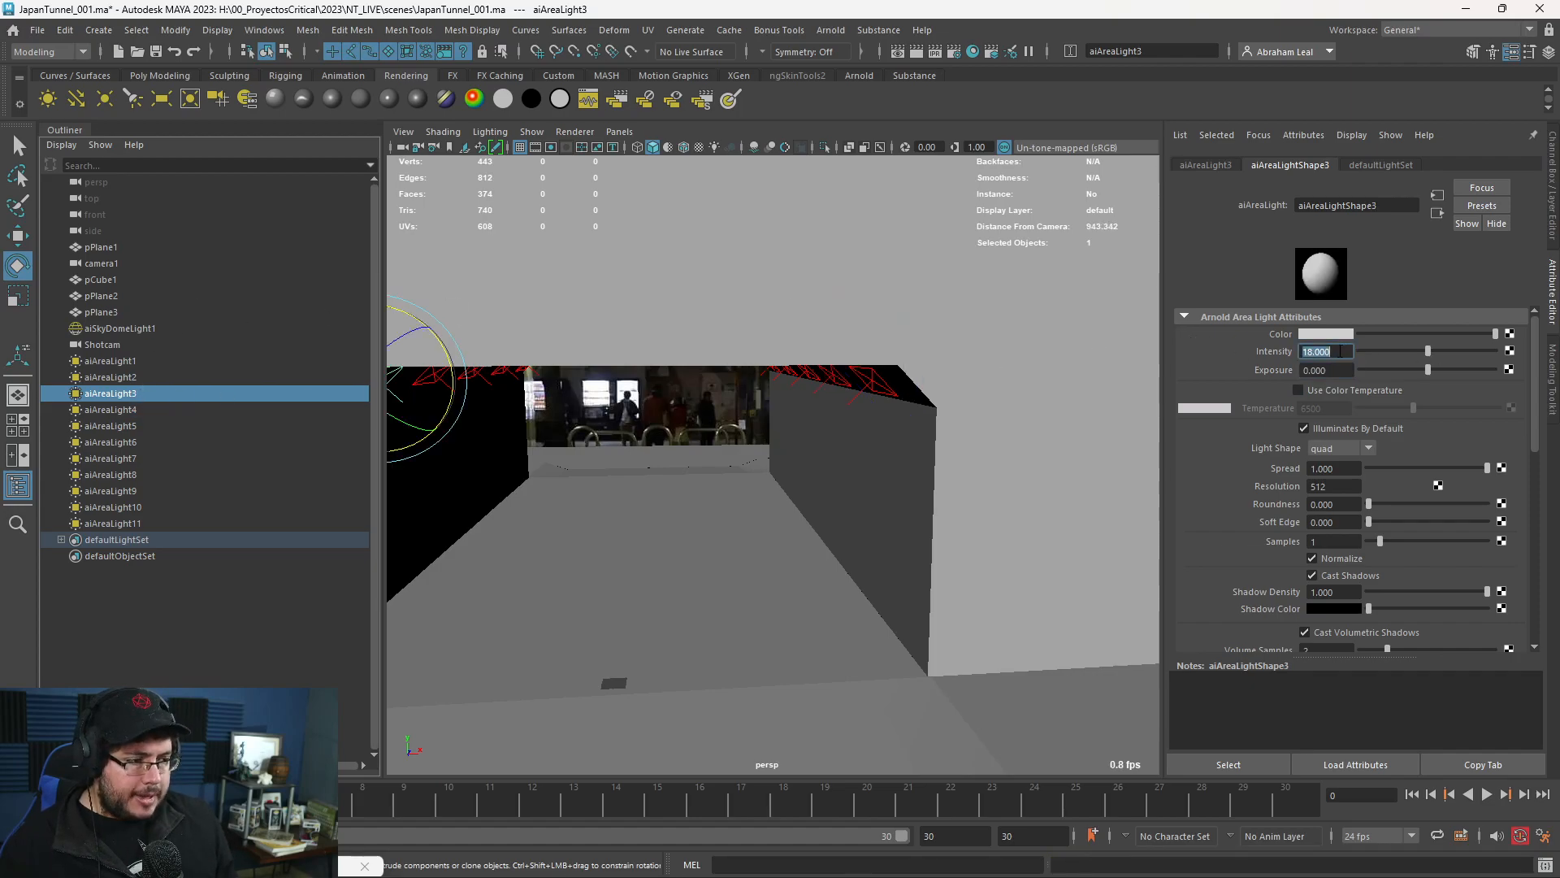
text(1)
key(Return)
click(1348, 370)
text(18)
key(Return)
click(207, 376)
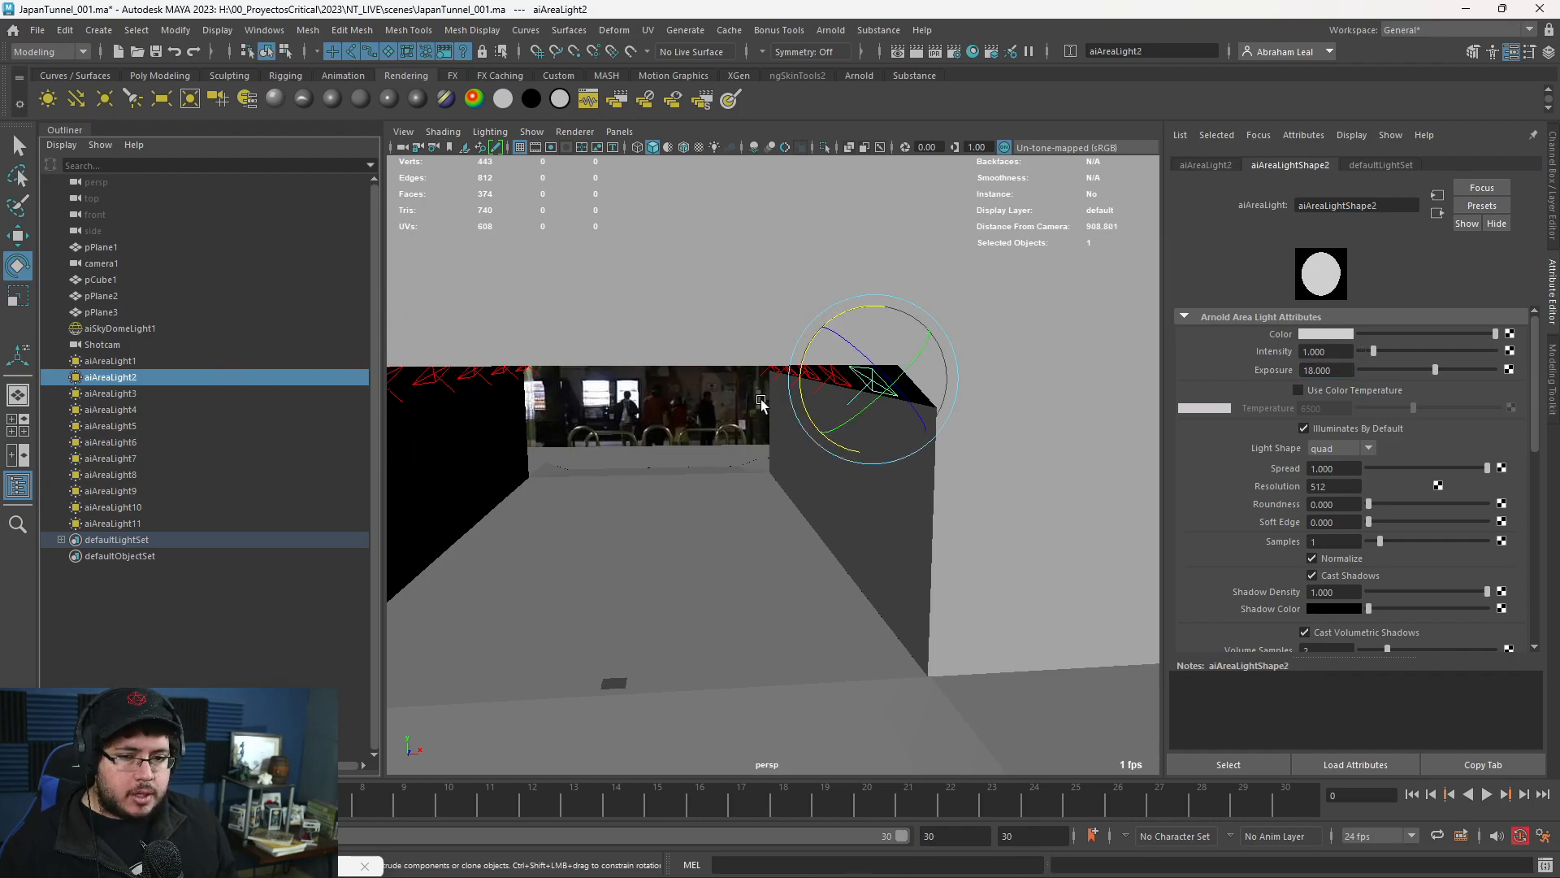
click(193, 361)
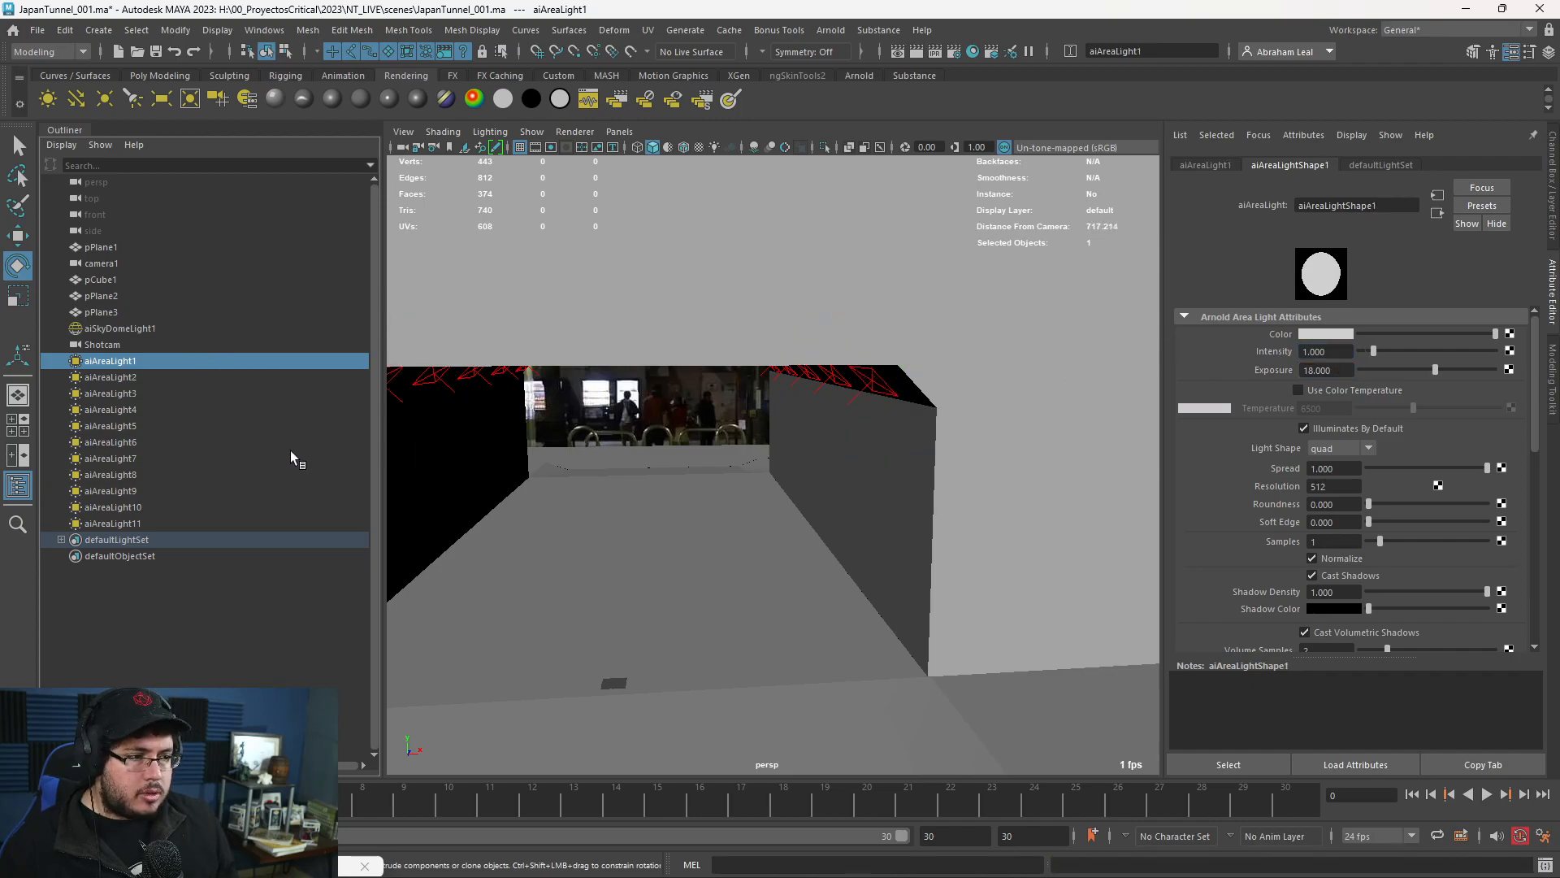
Render the Shotcam view in Arnold RenderView and inspect the tunnel lighting.
click(160, 866)
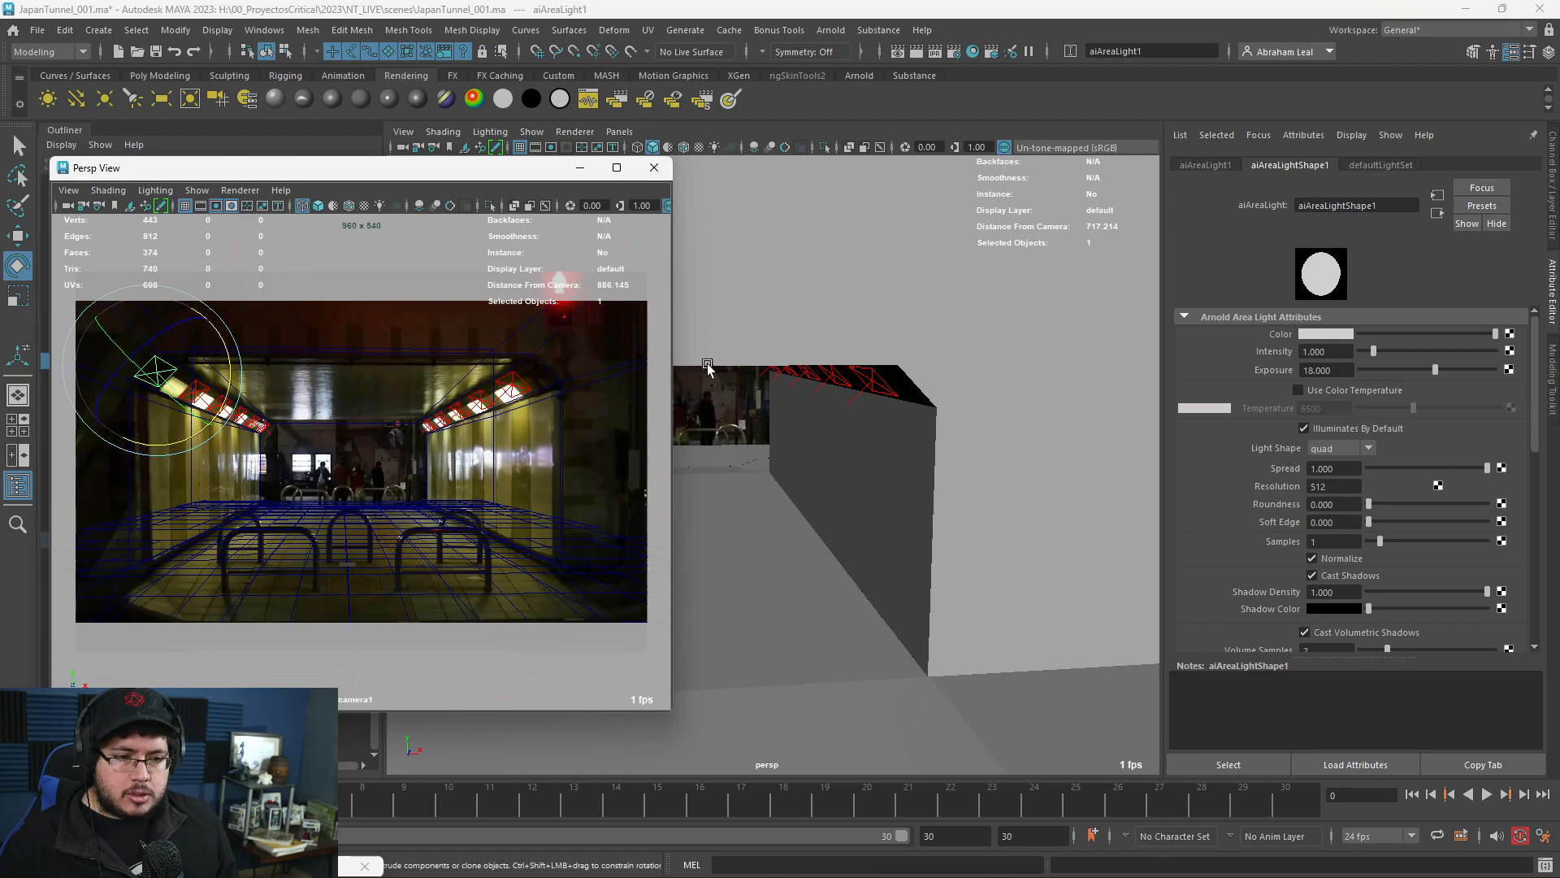
click(290, 866)
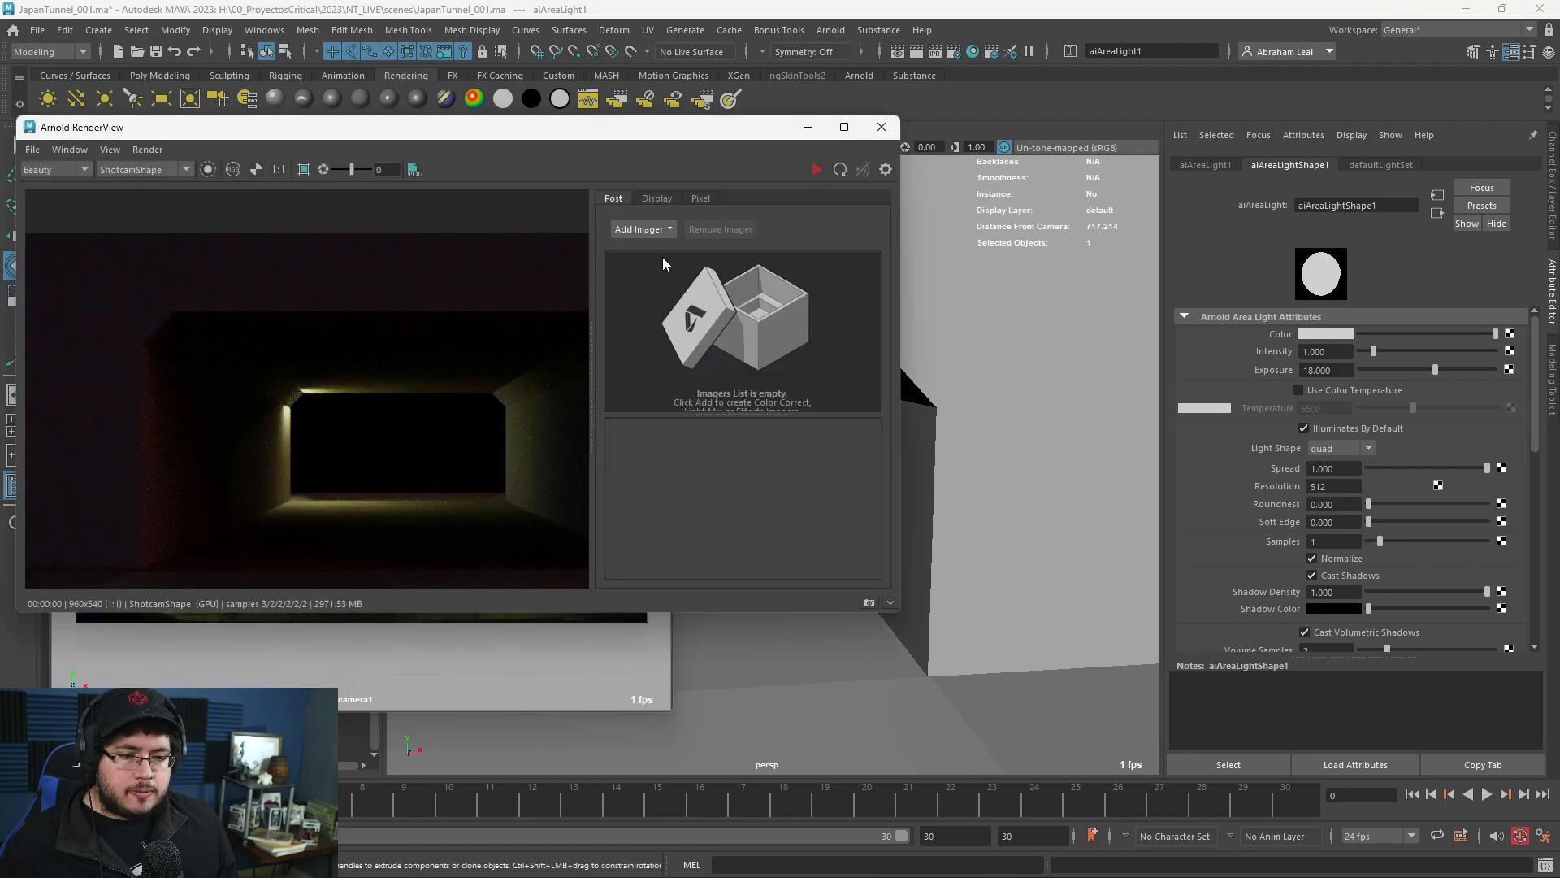
click(817, 169)
scroll(475, 434, down, 2)
scroll(393, 422, down, 1)
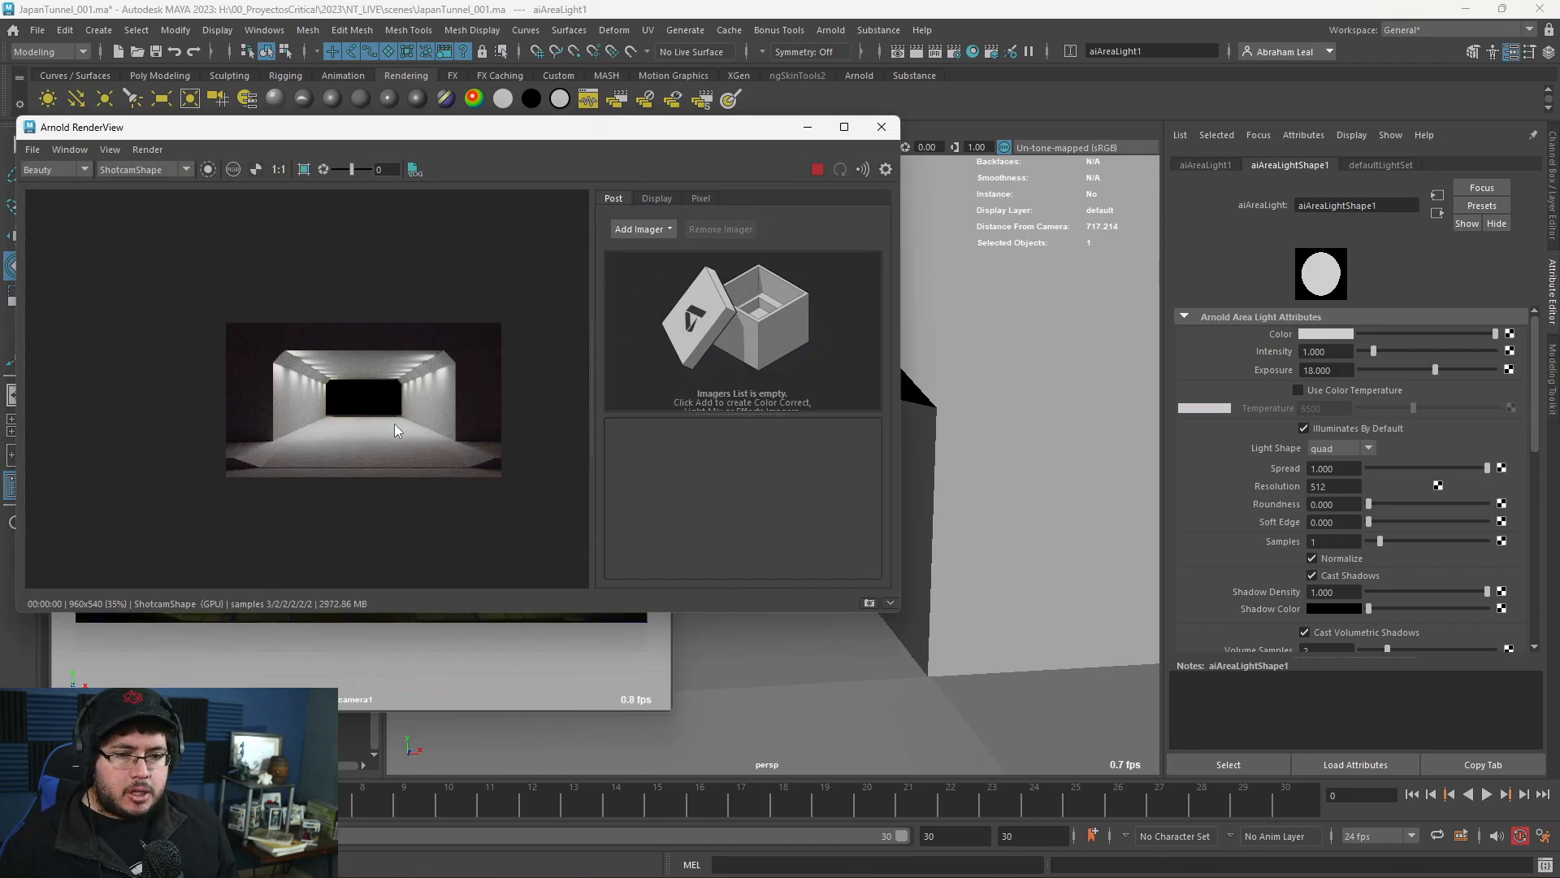
scroll(314, 413, up, 1)
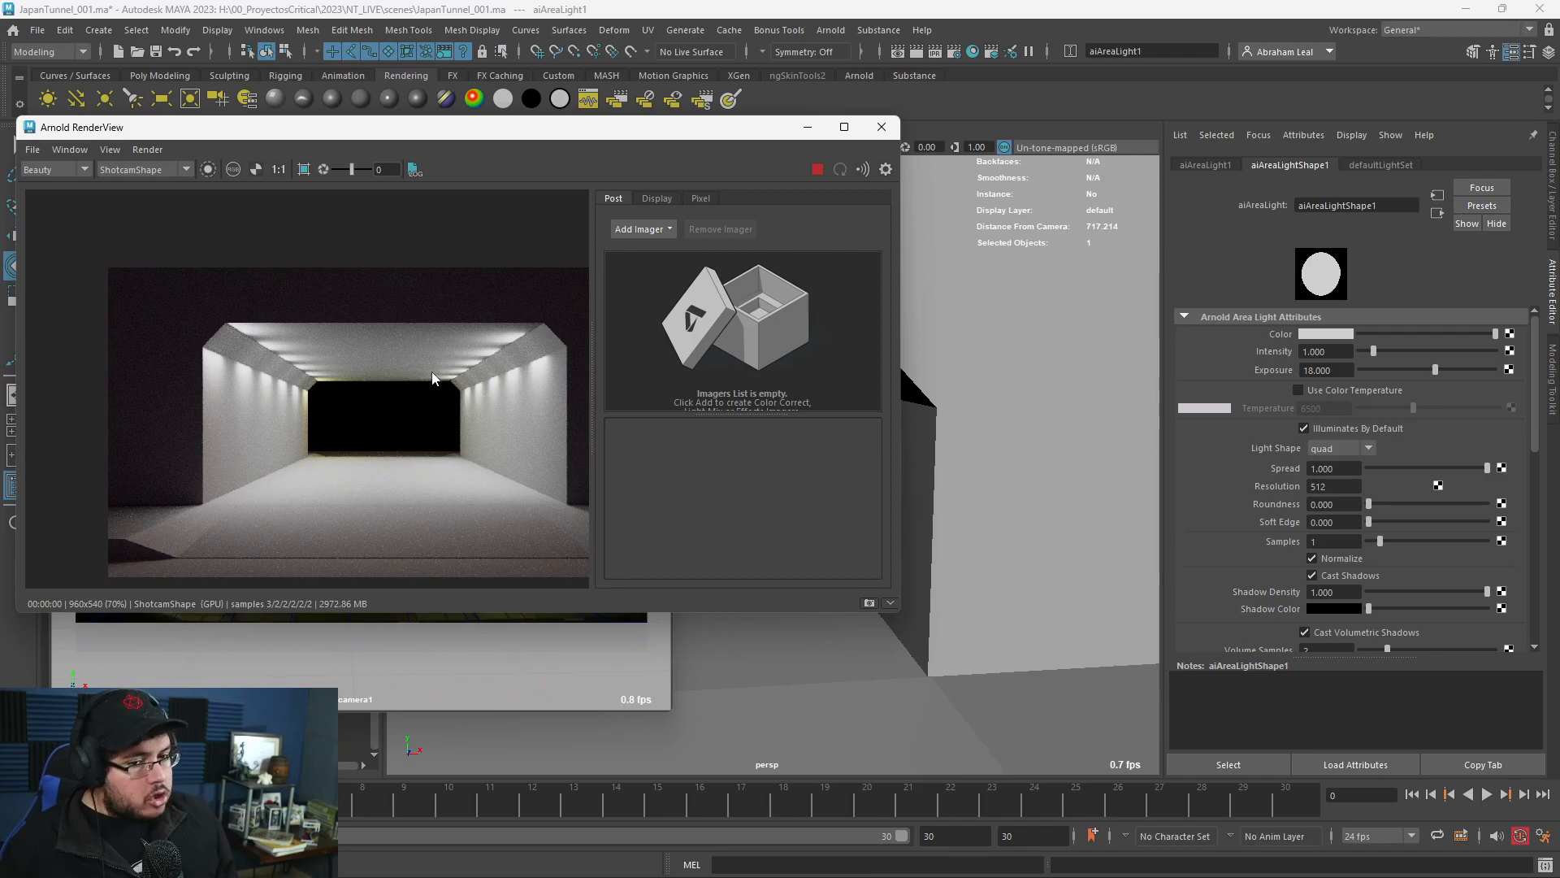
Compare the rendered tunnel with the JapanSub.jpg reference photo, examining the light color and falloff on walls and floor.
key(alt+Tab)
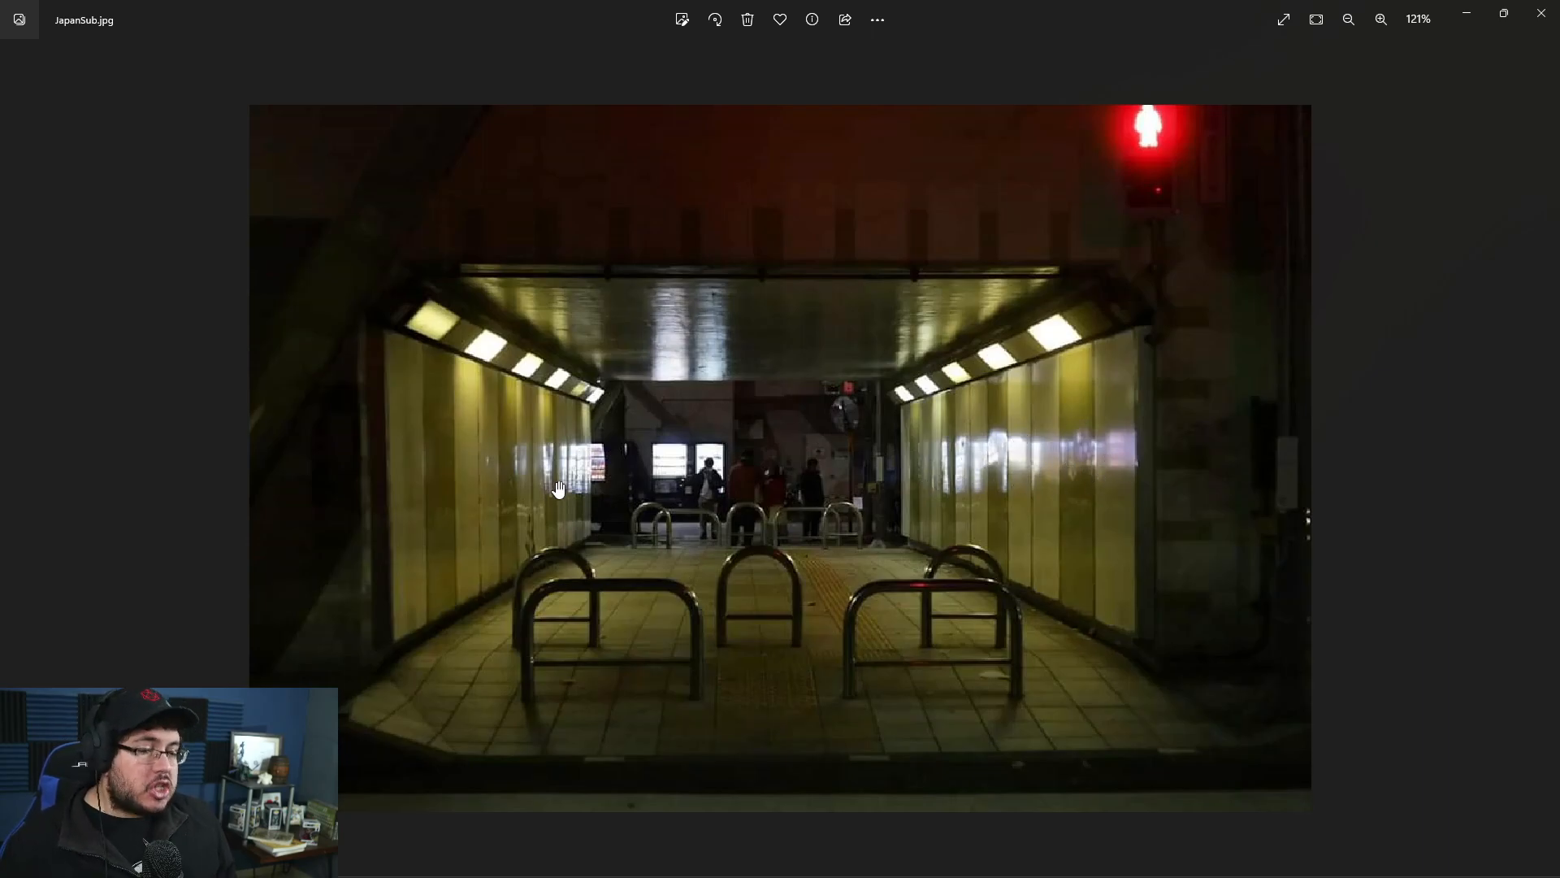
key(alt+Tab)
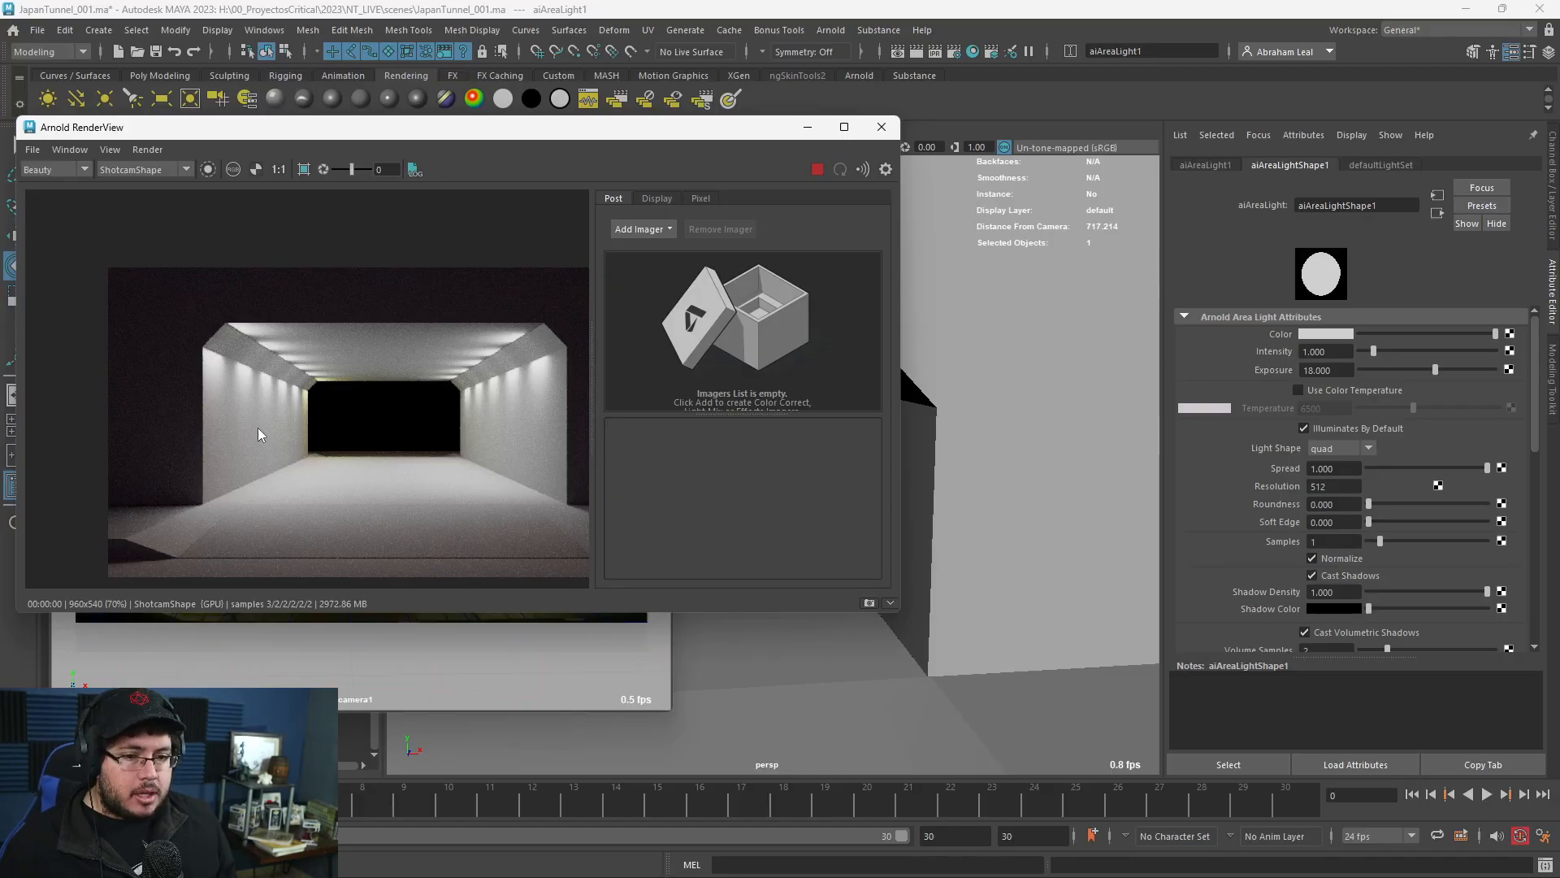
key(alt+Tab)
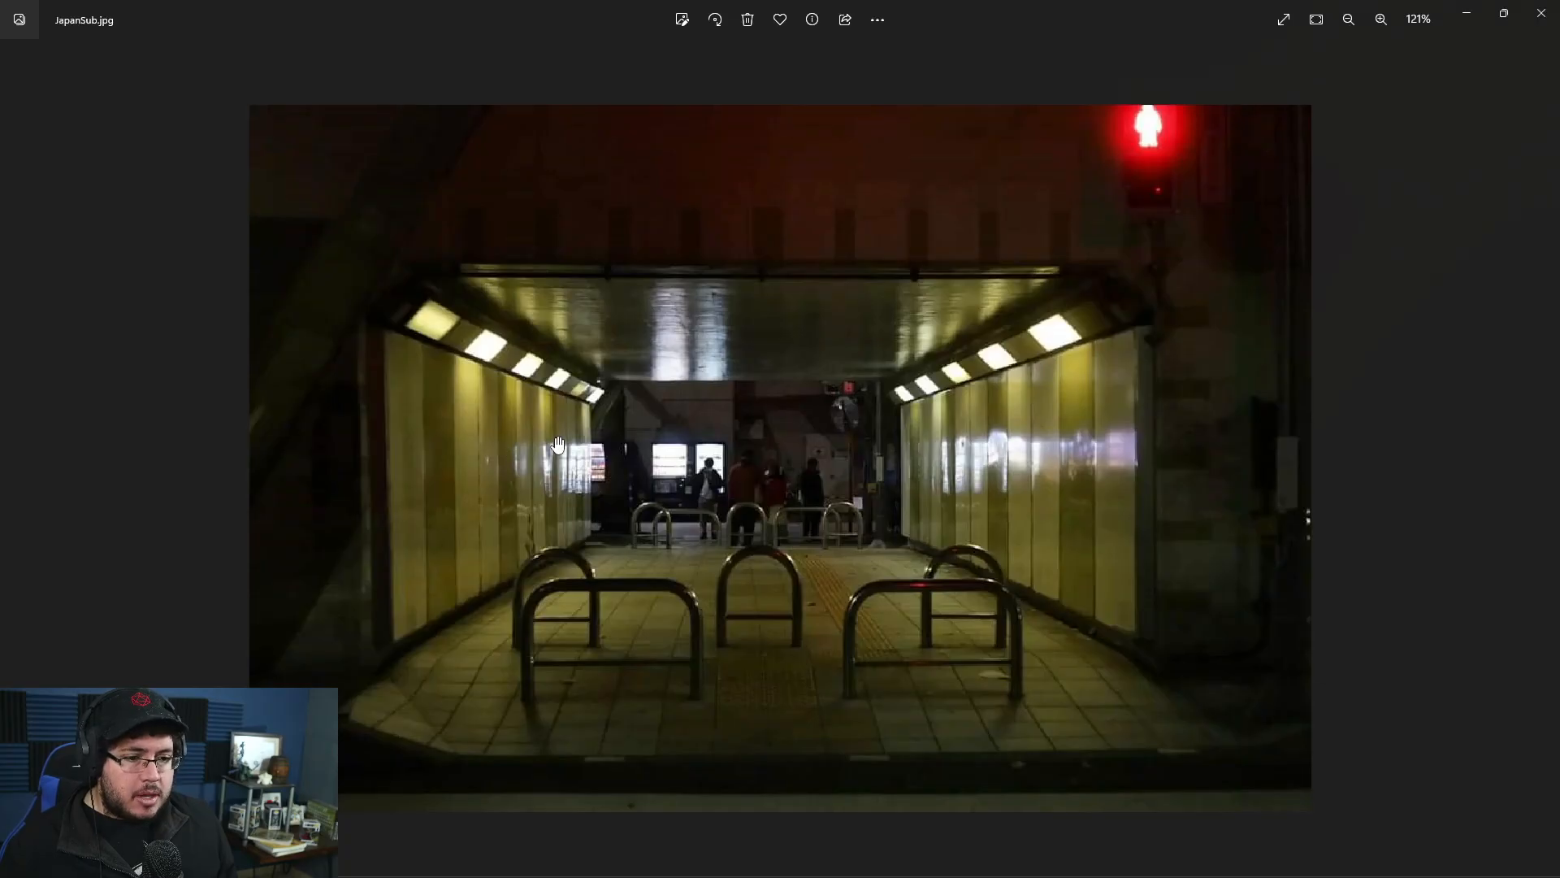
key(alt+Tab)
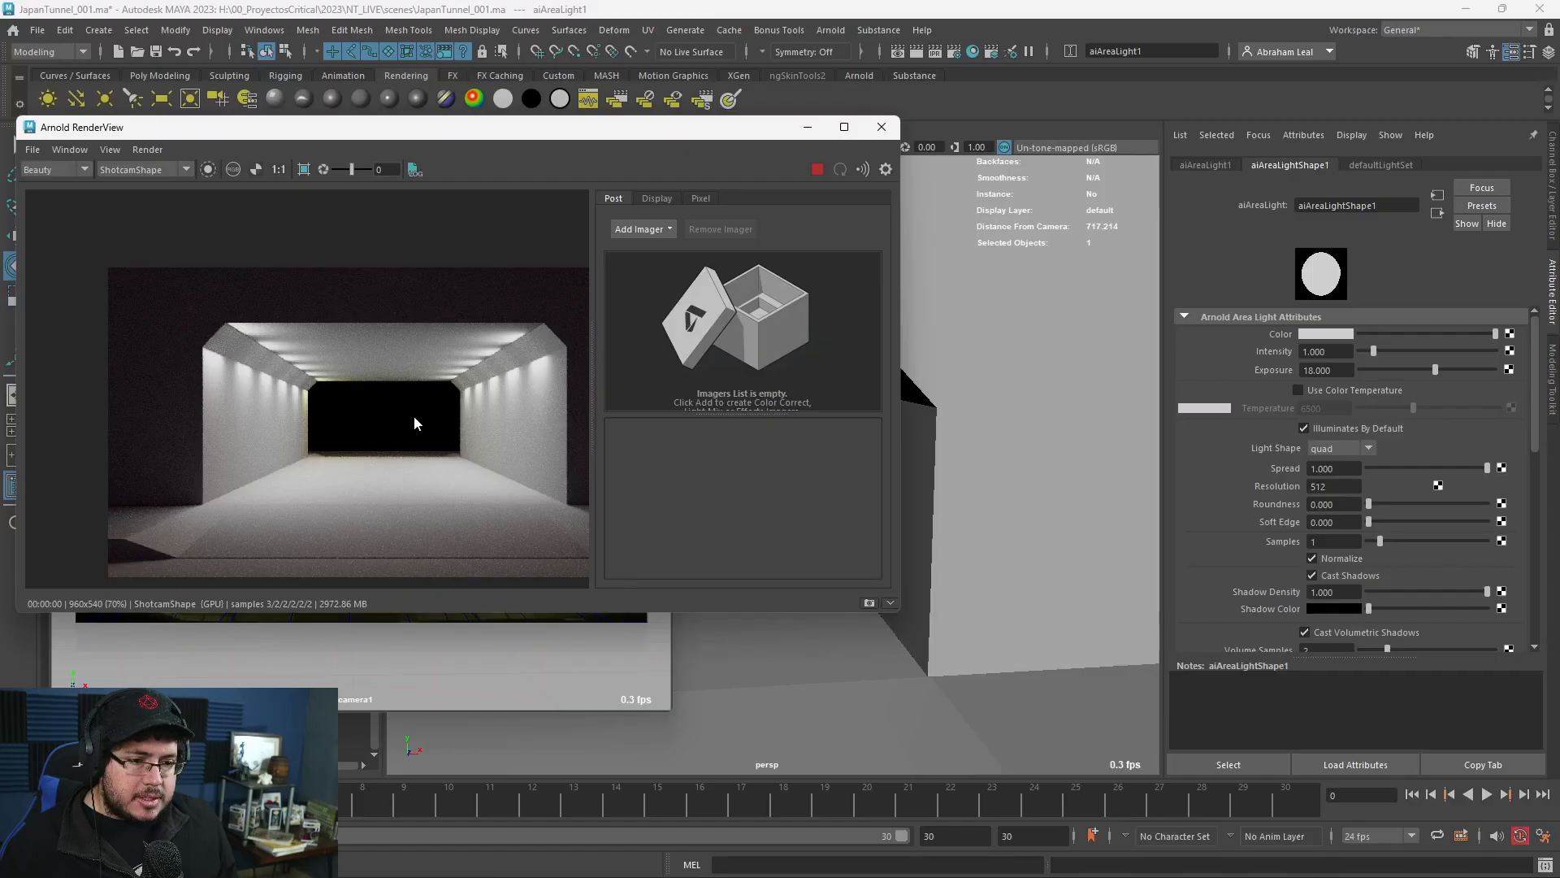
key(alt+Tab)
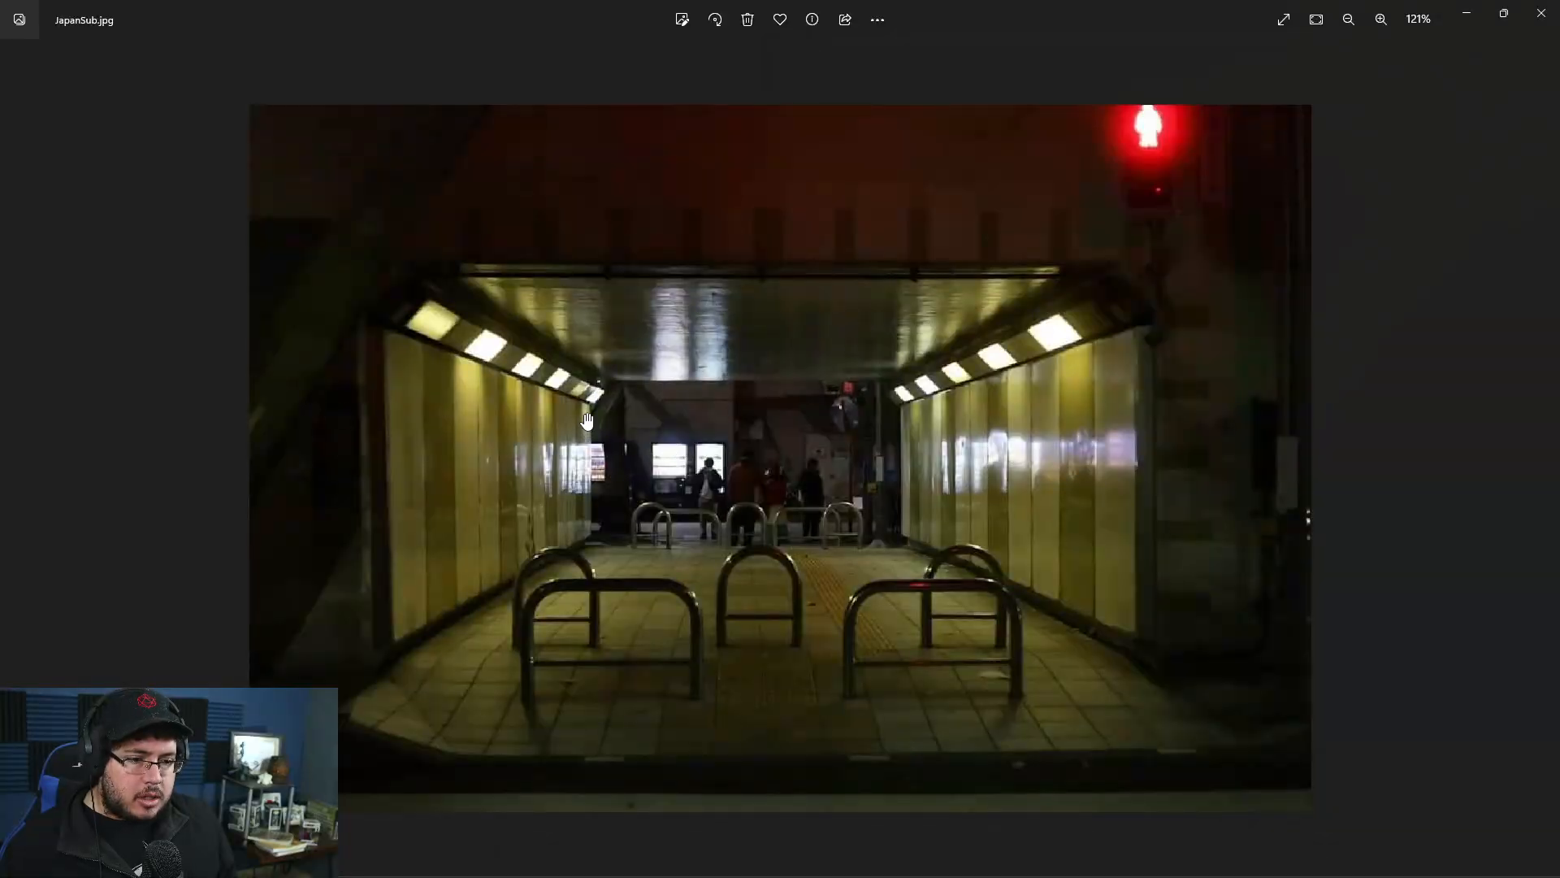
key(alt+Tab)
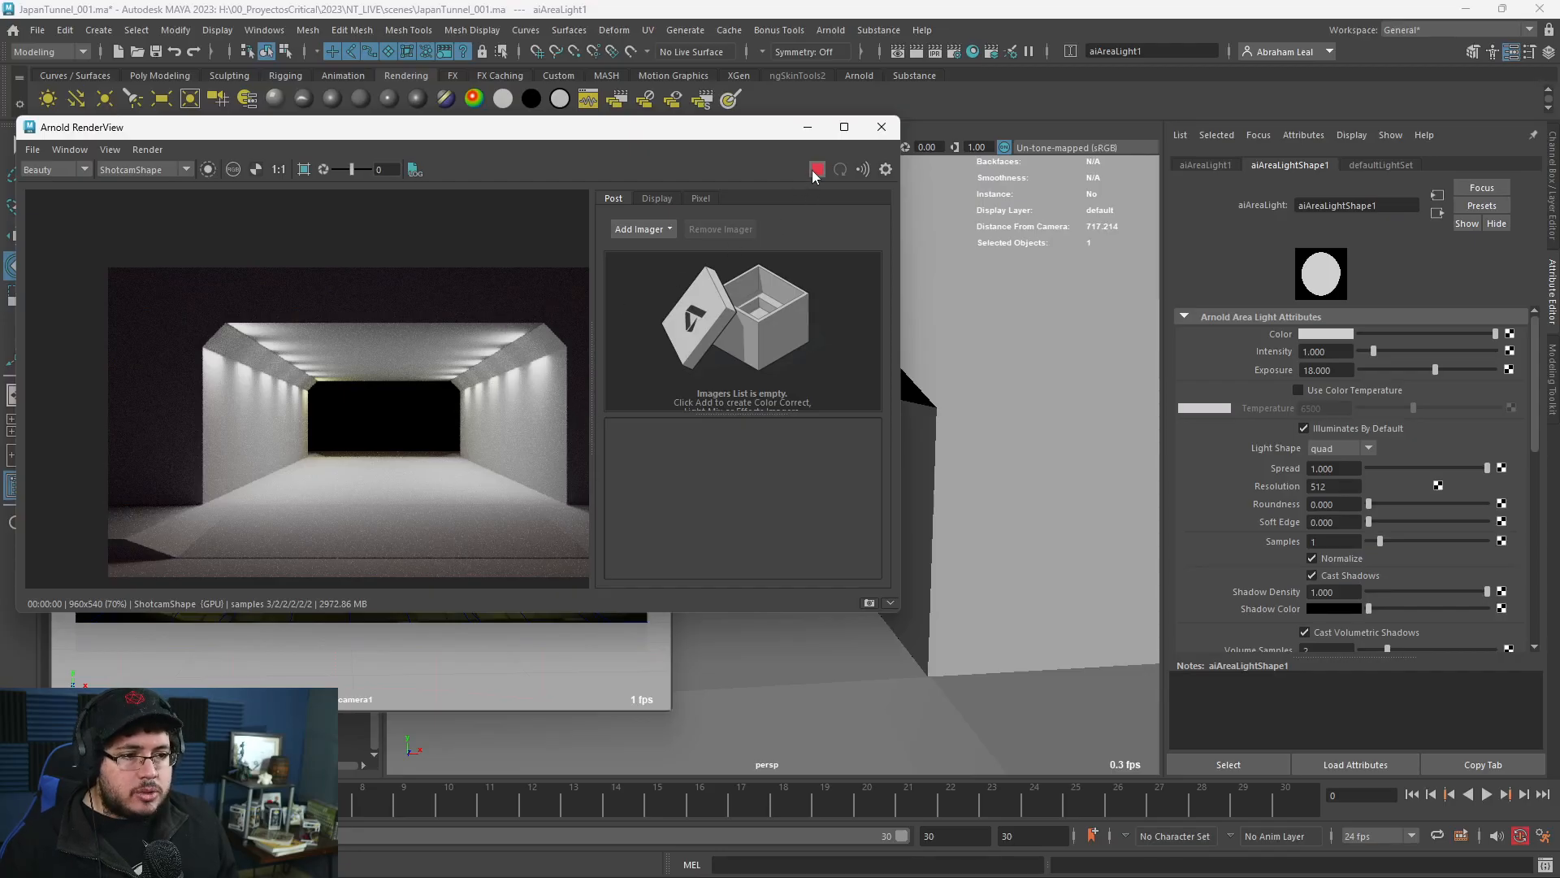
key(alt+Tab)
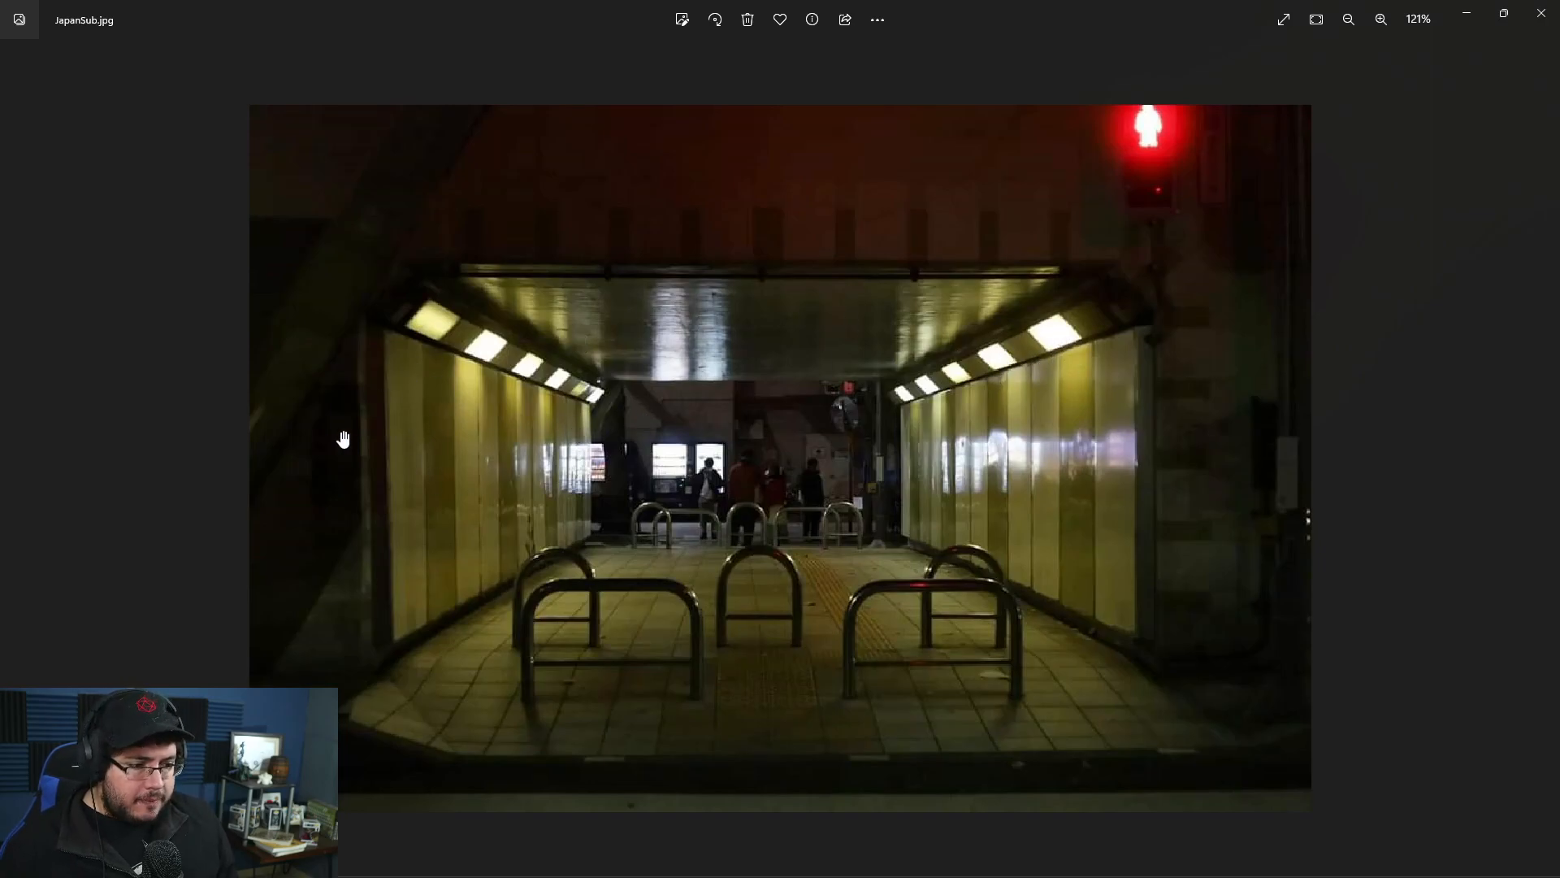
key(alt+Tab)
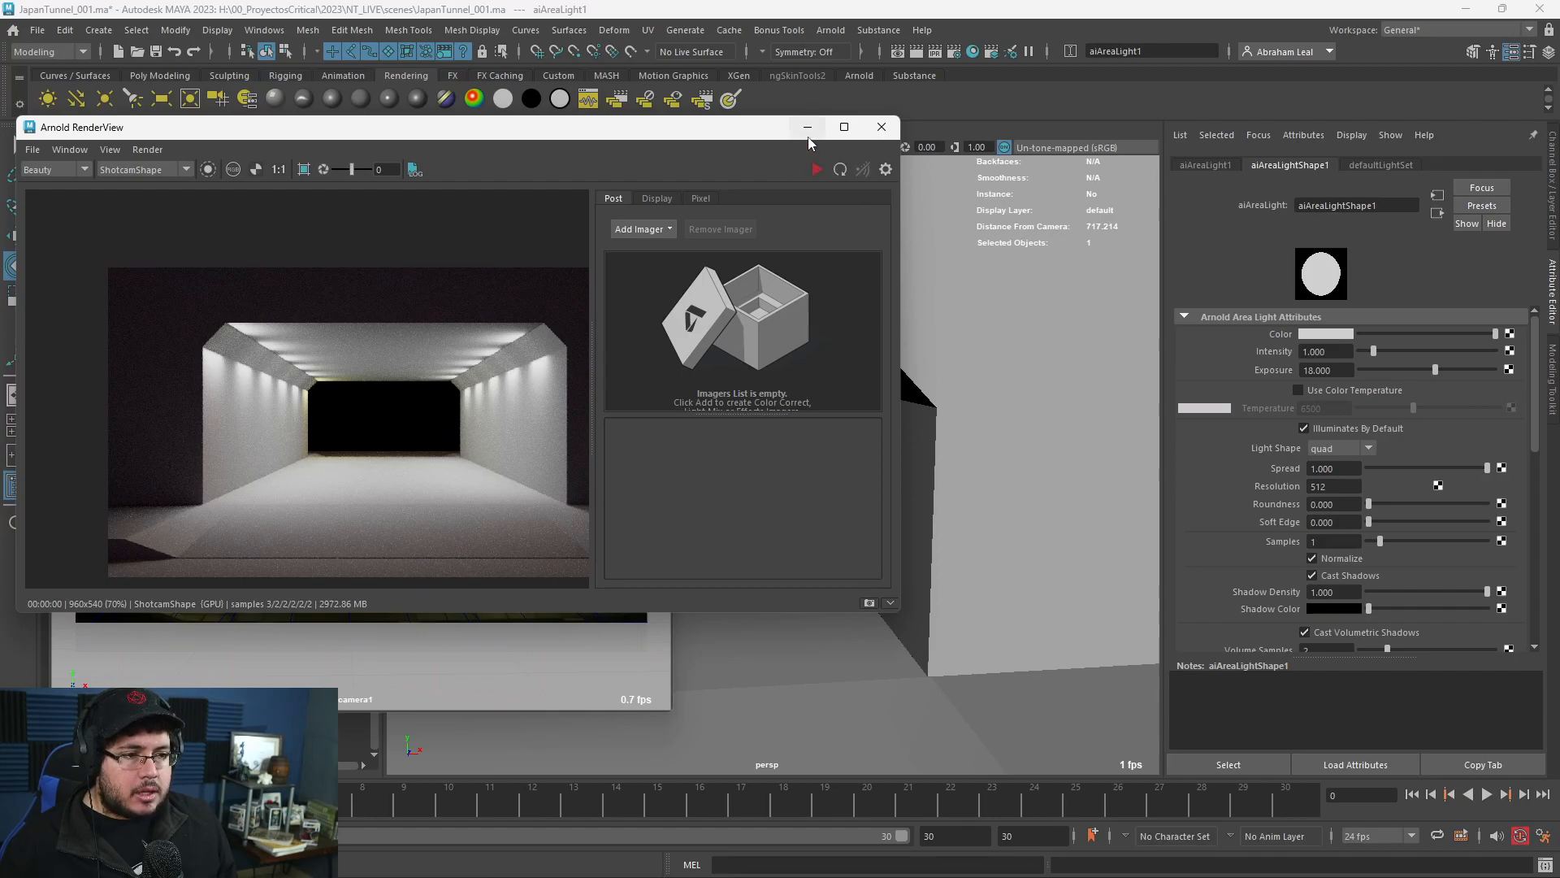
Minimize the Arnold RenderView and set aiAreaLight2's Color to the pale yellow from the color history.
click(808, 127)
click(899, 402)
click(879, 386)
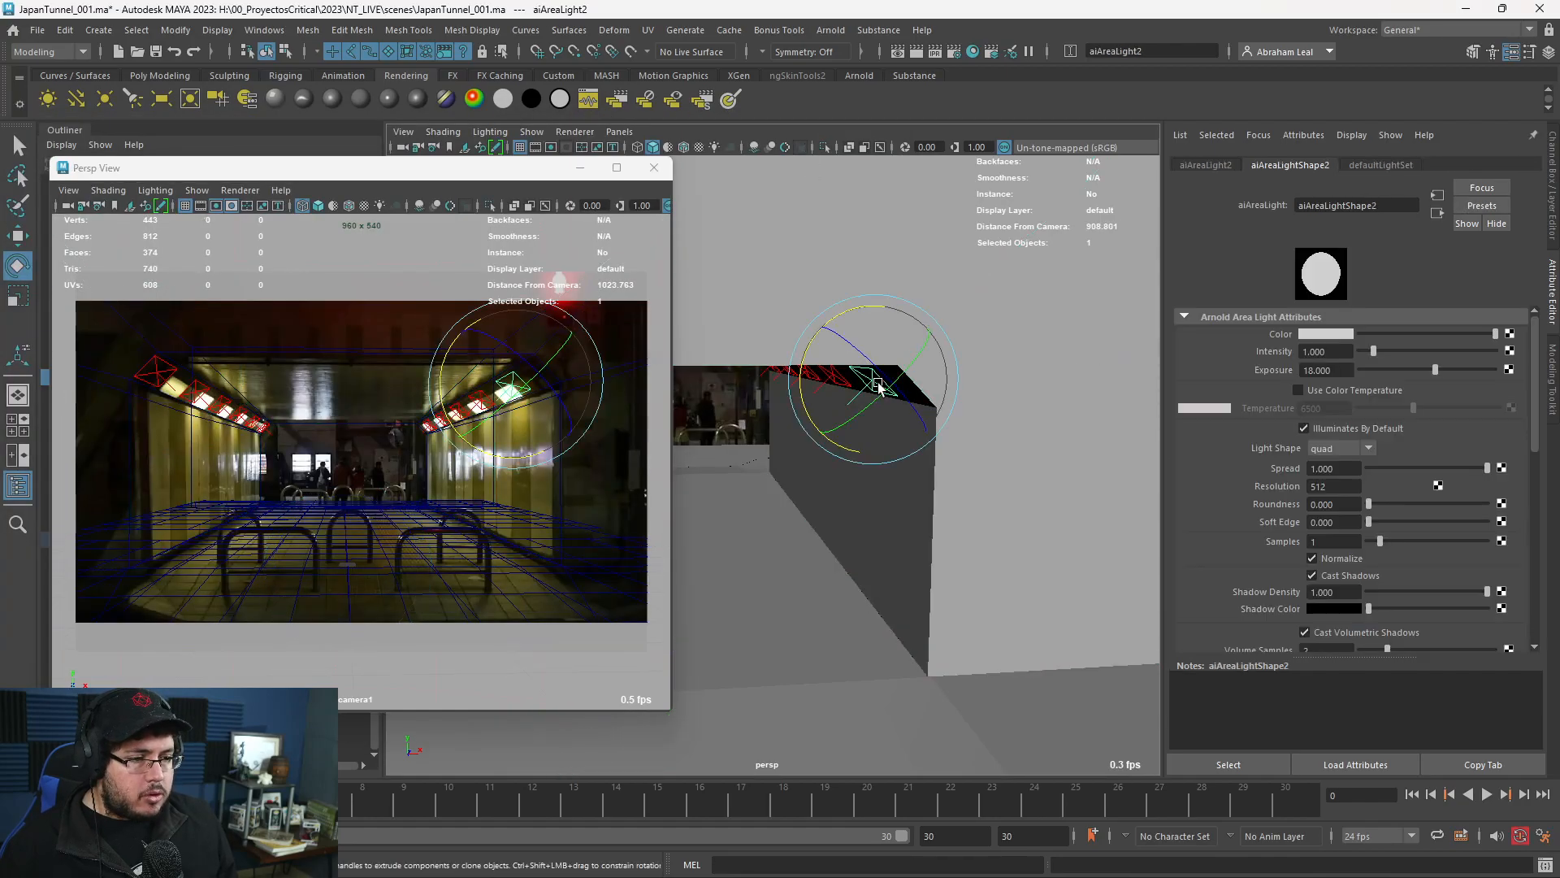
click(1327, 335)
click(1221, 320)
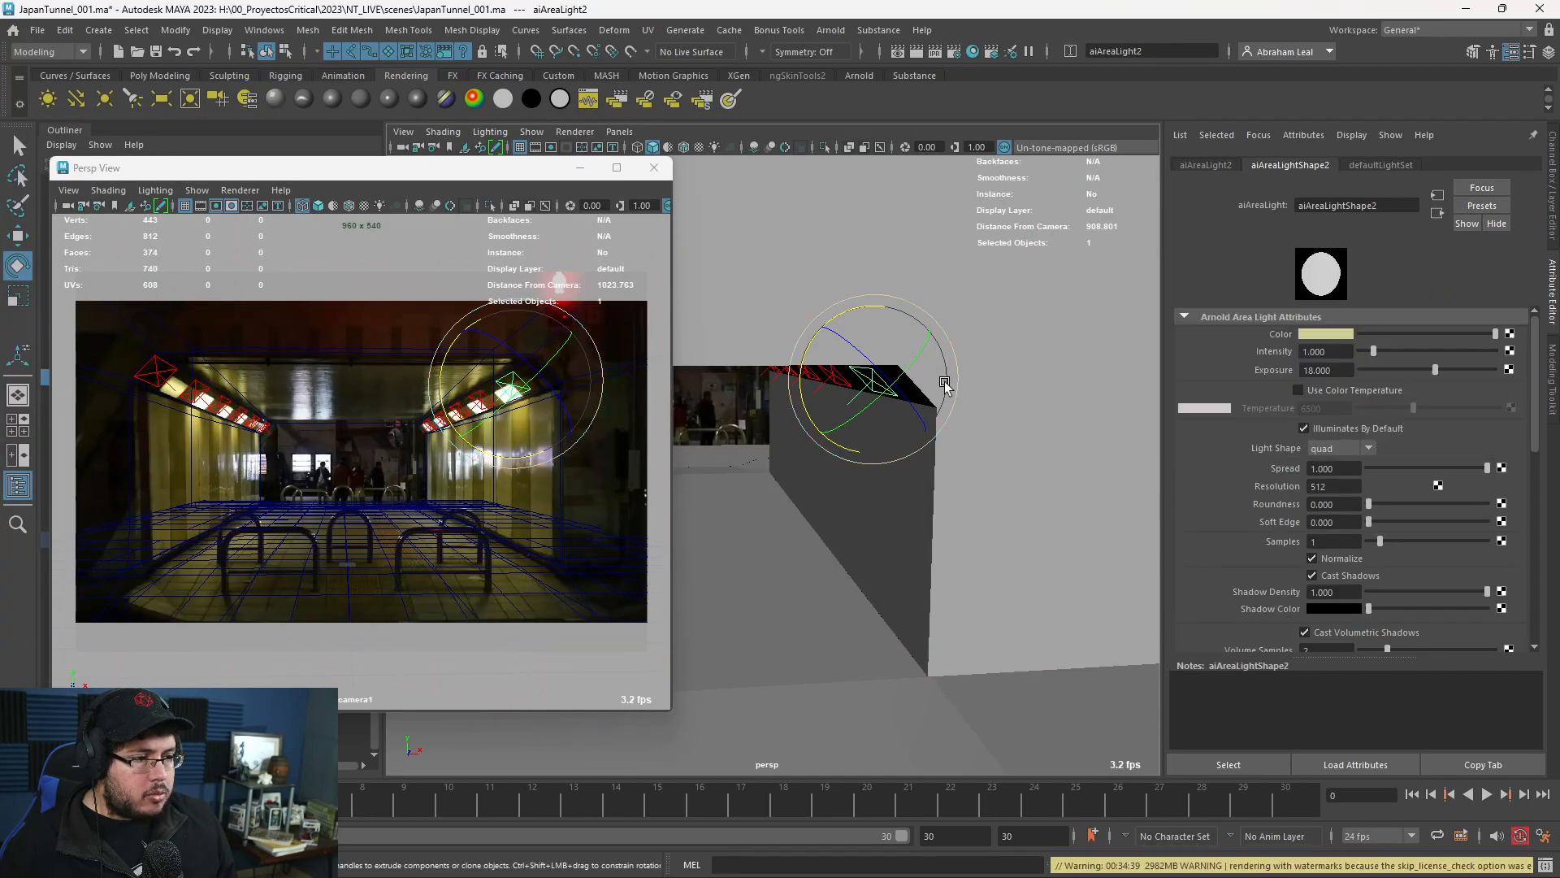
Apply the pale yellow from the color history to aiAreaLight6 and aiAreaLight8.
key(q)
click(812, 379)
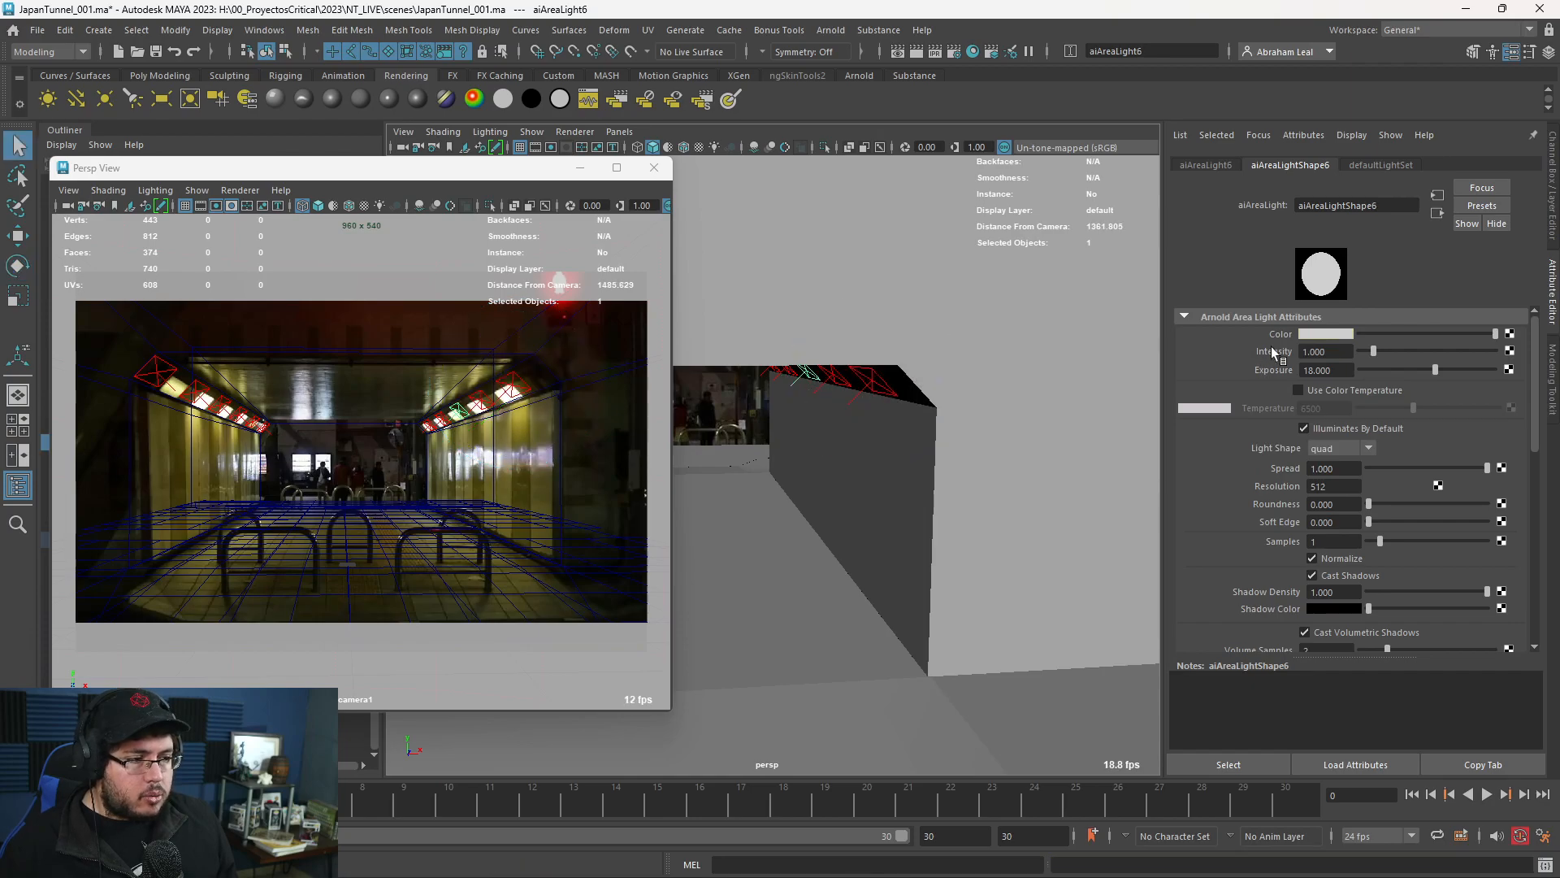
click(1300, 337)
click(1208, 329)
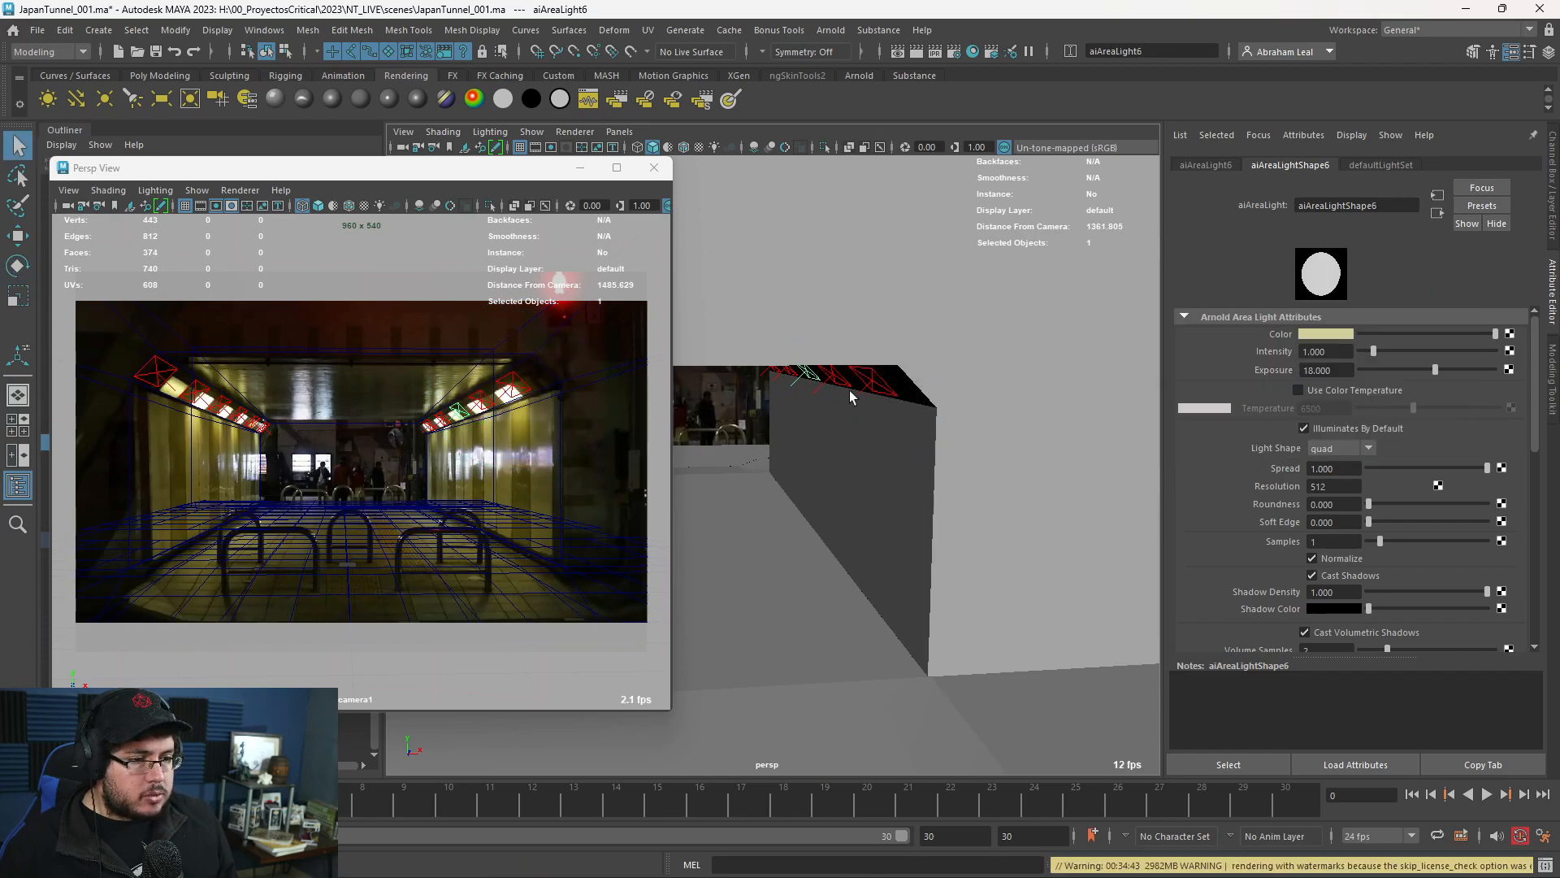
click(786, 373)
click(1301, 335)
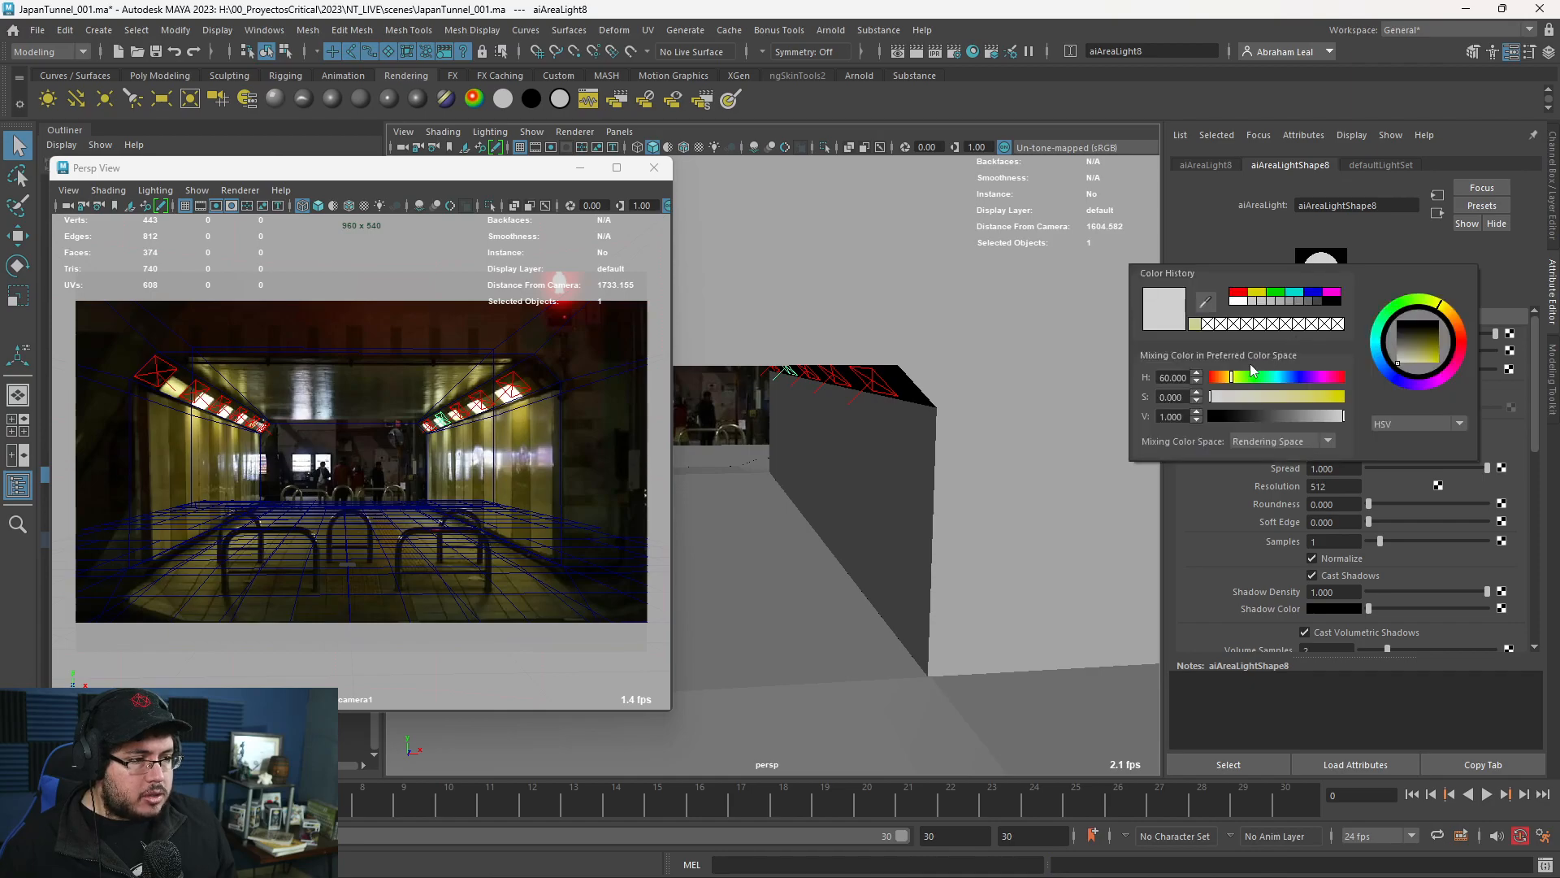
click(1194, 324)
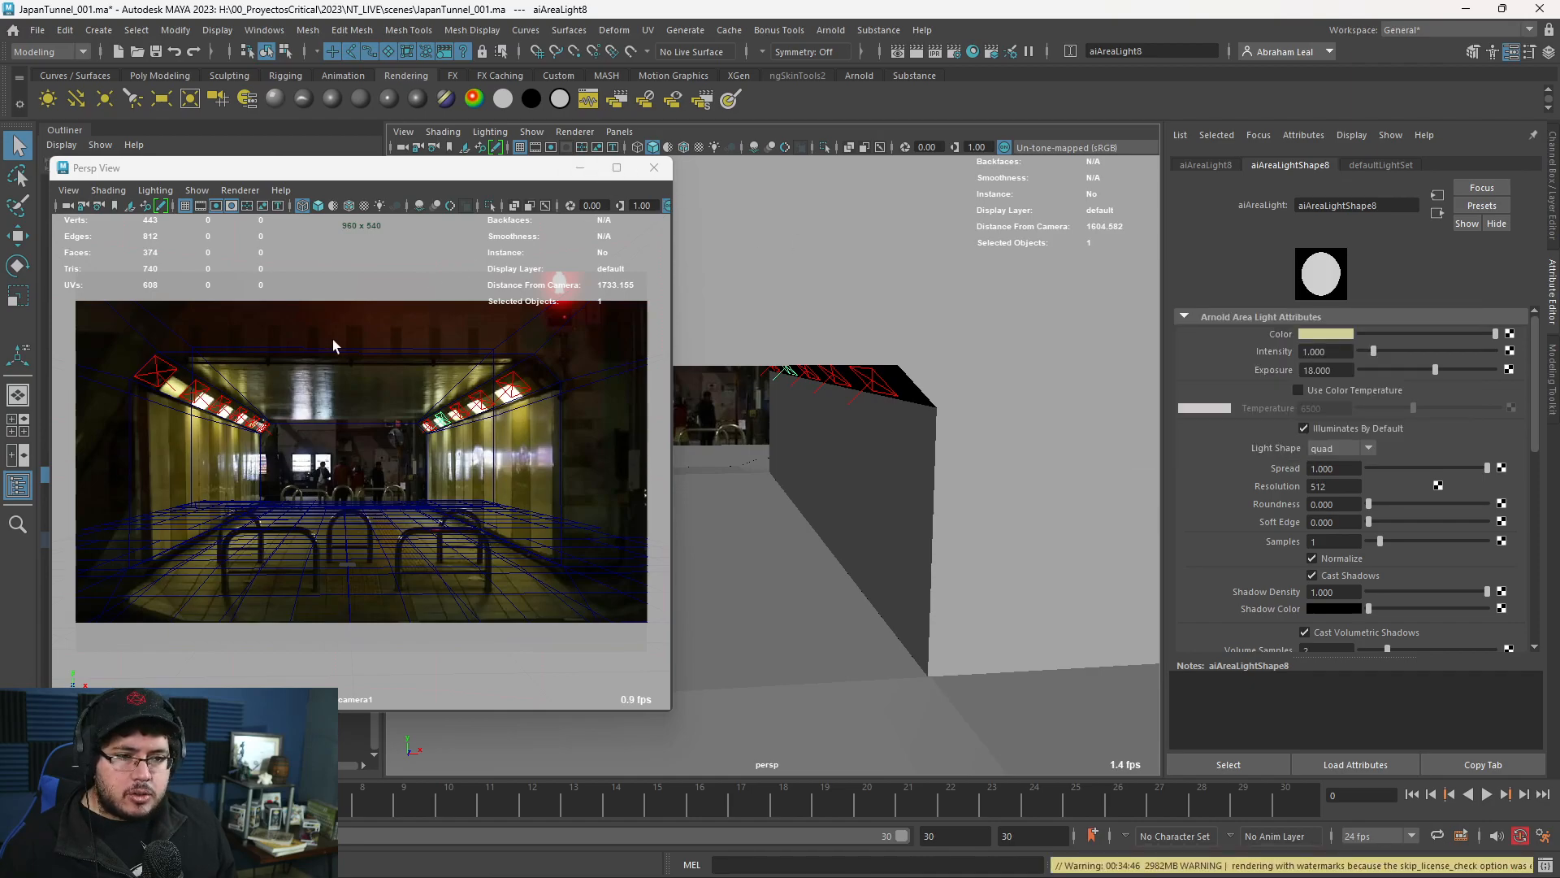
Apply the pale yellow from the color history to aiAreaLight3 and aiAreaLight5.
click(193, 394)
click(1304, 334)
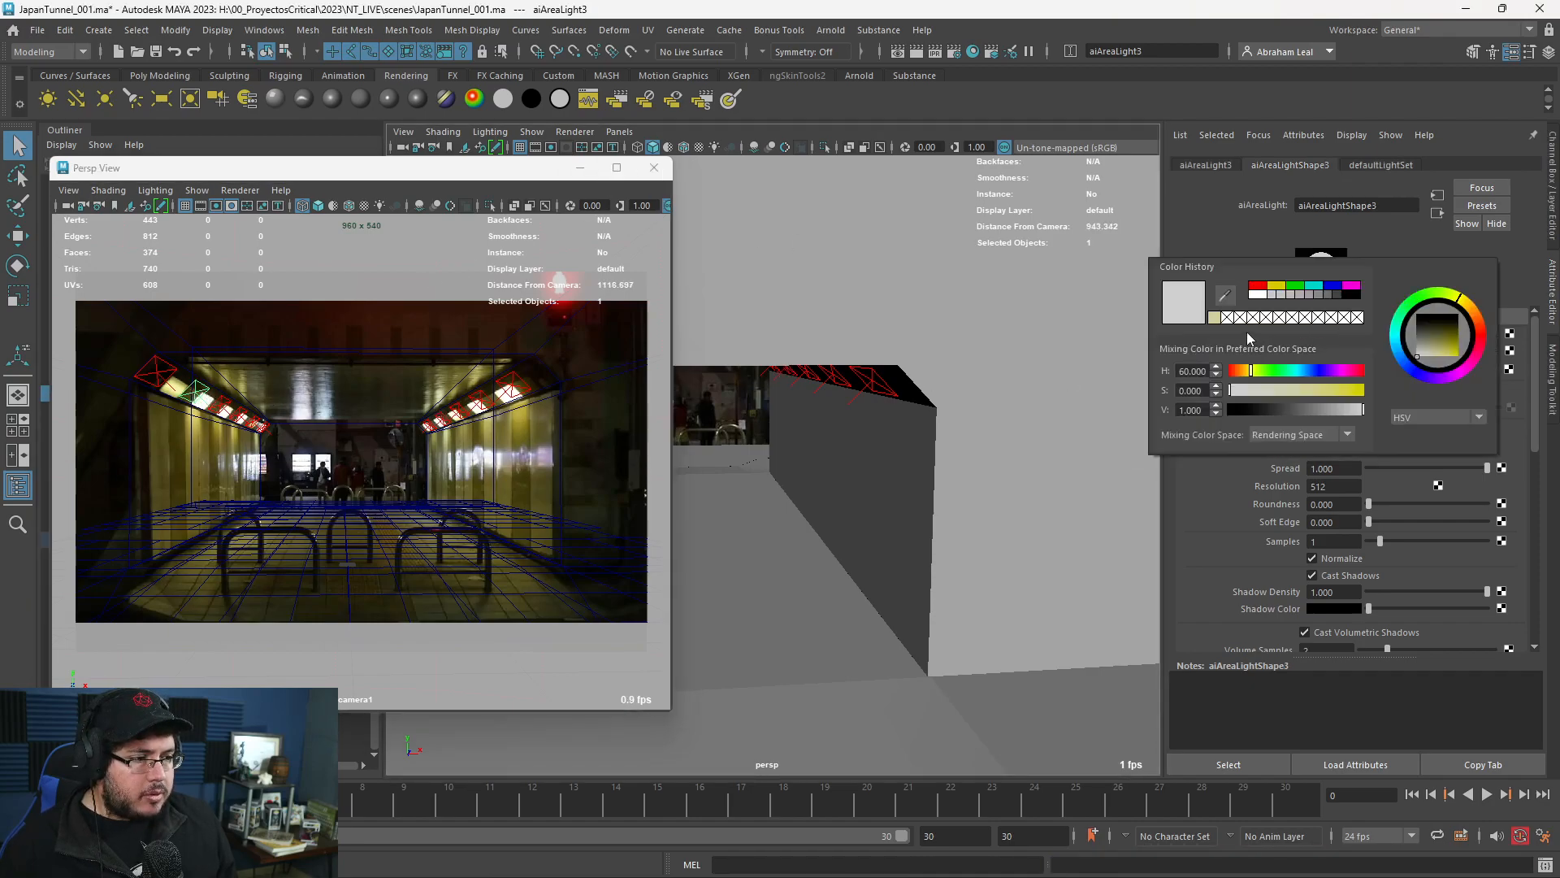
click(1215, 317)
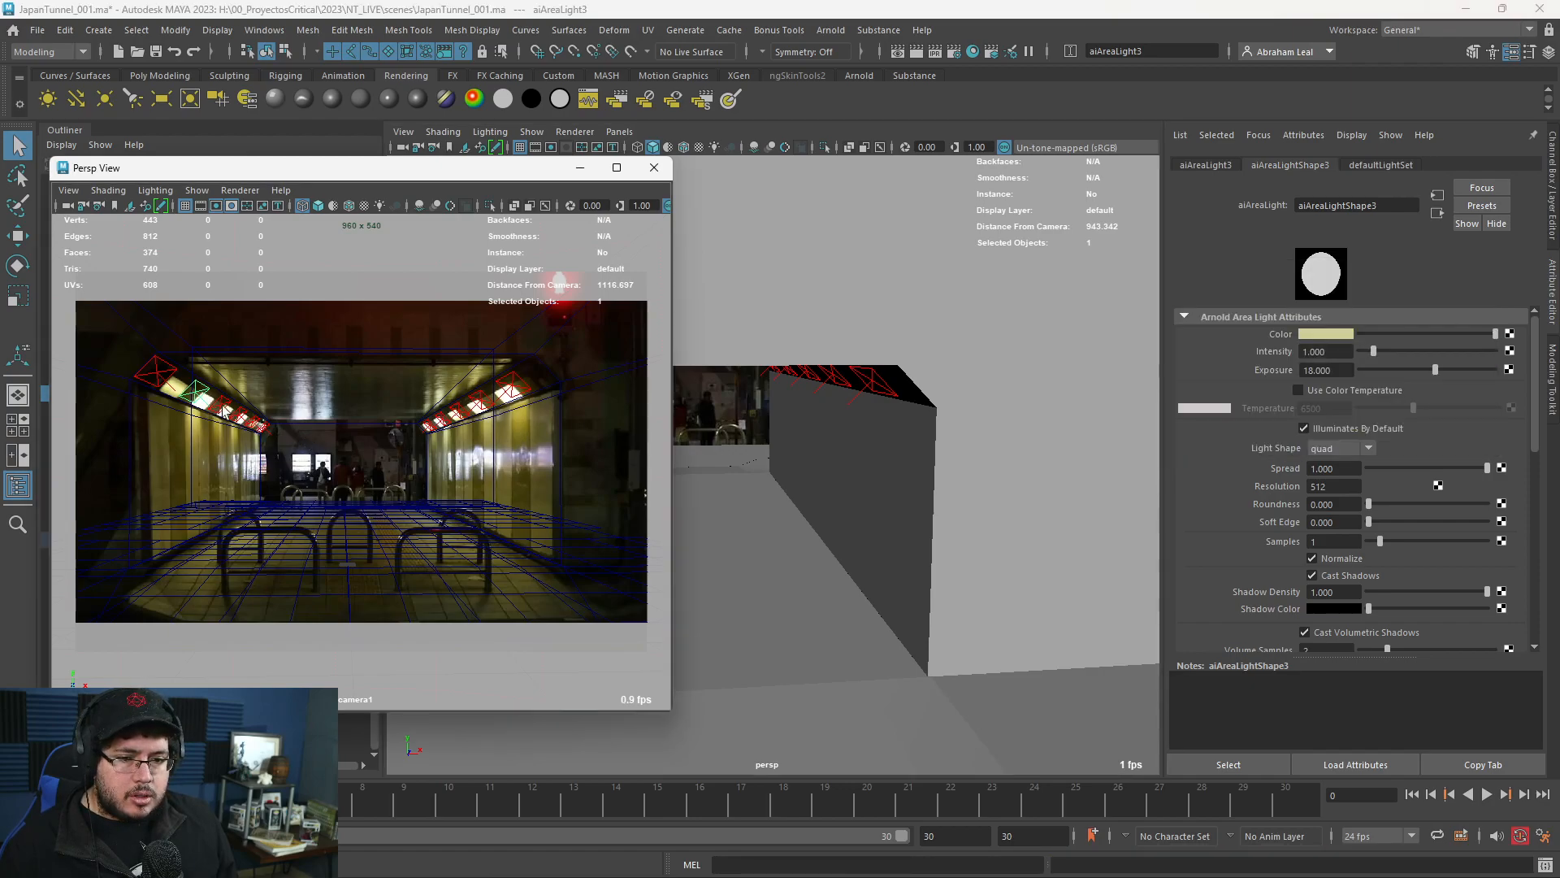
click(221, 404)
click(1317, 334)
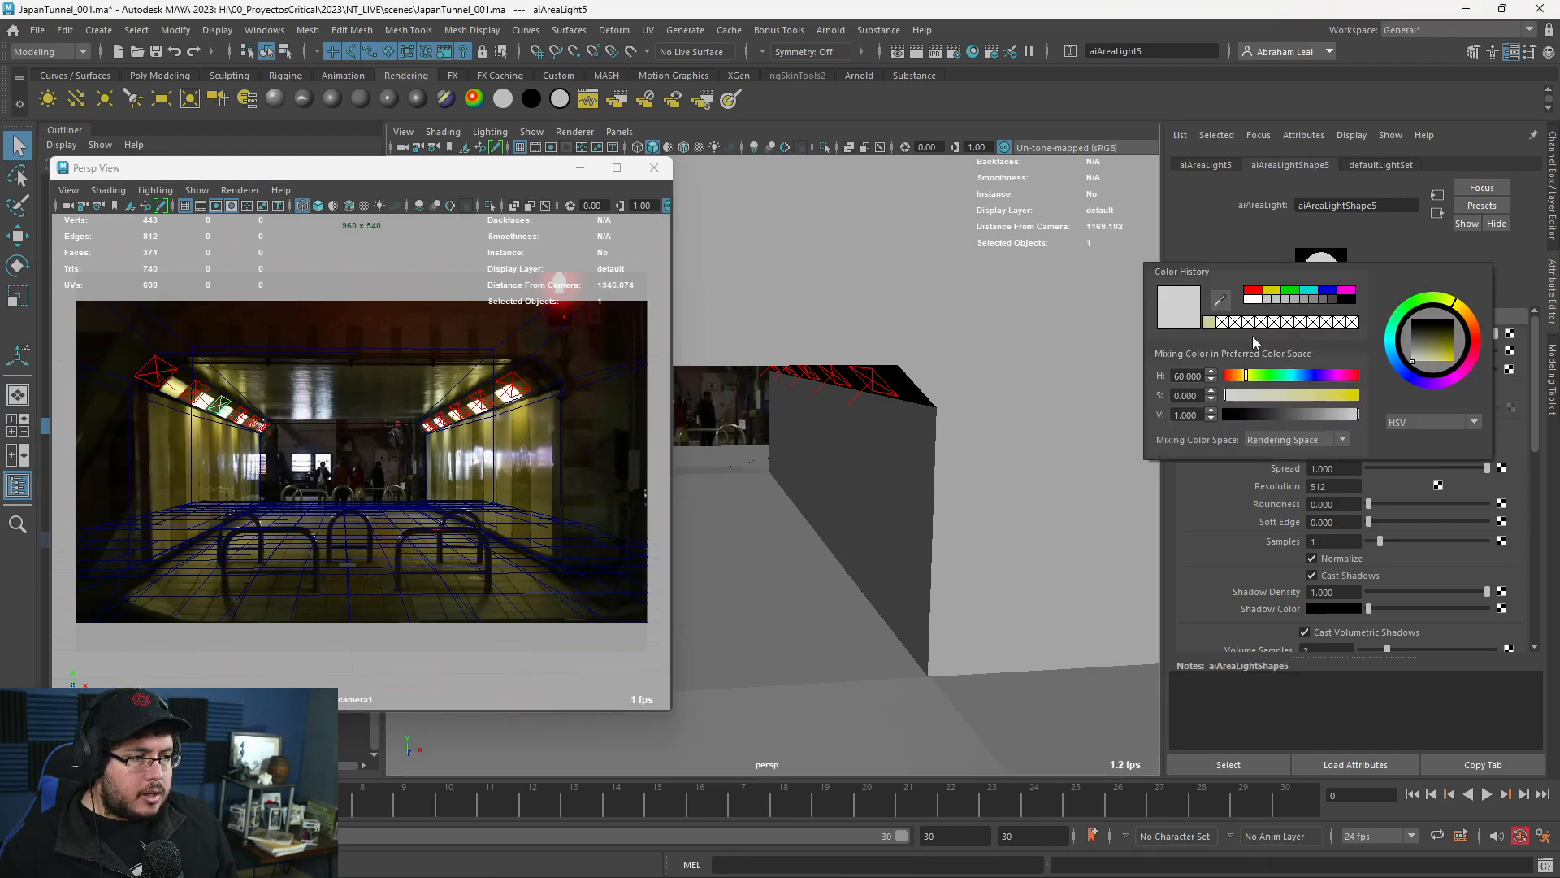
click(1211, 323)
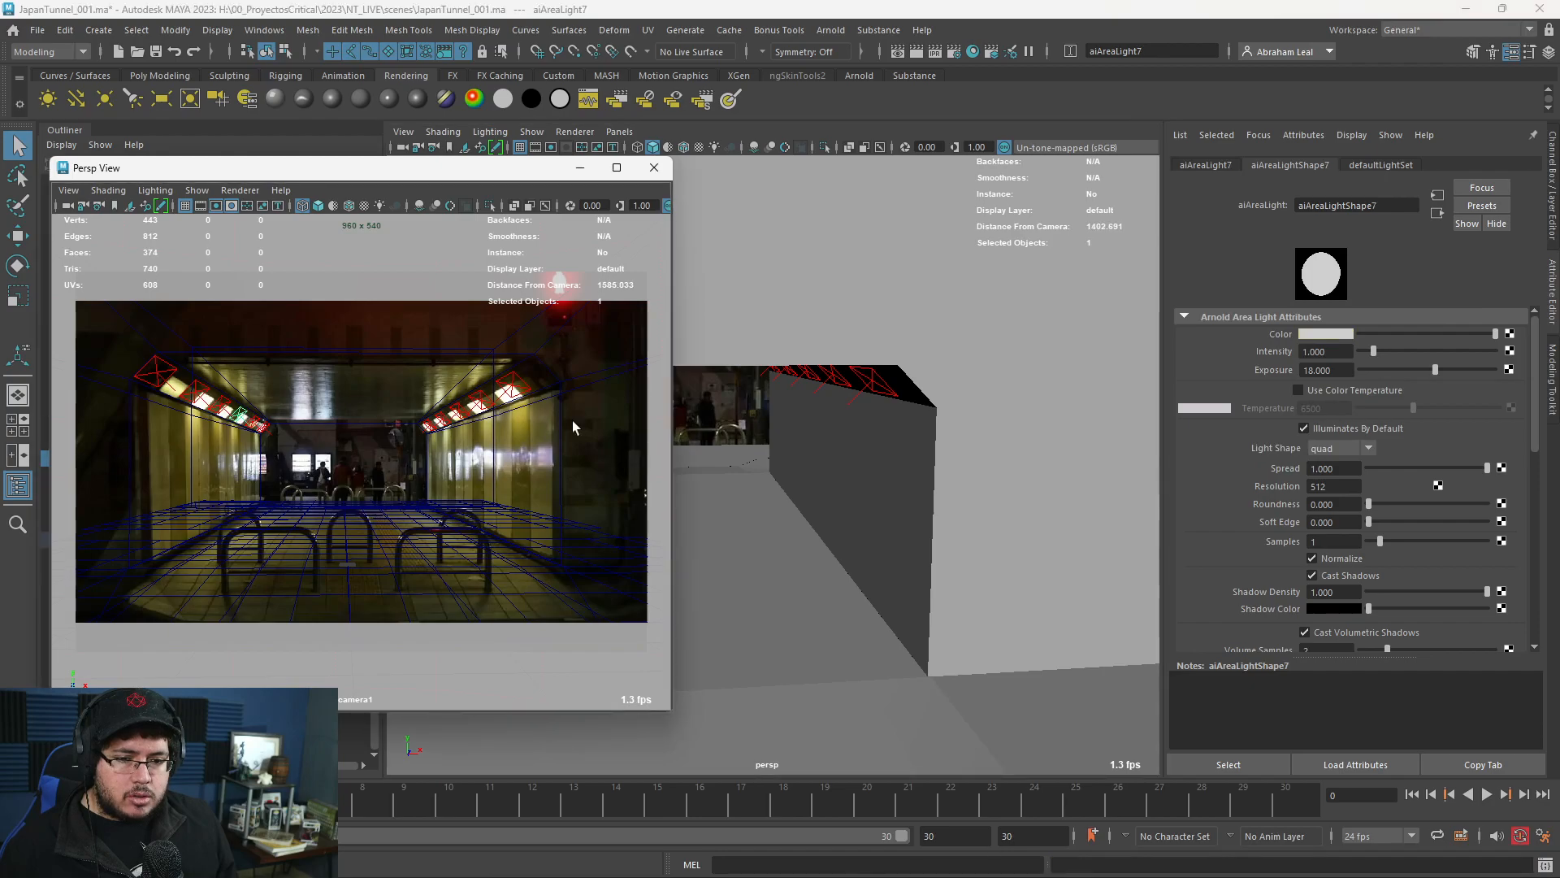
Set aiAreaLight7's Color to the pale yellow from the color history.
click(240, 414)
click(1325, 334)
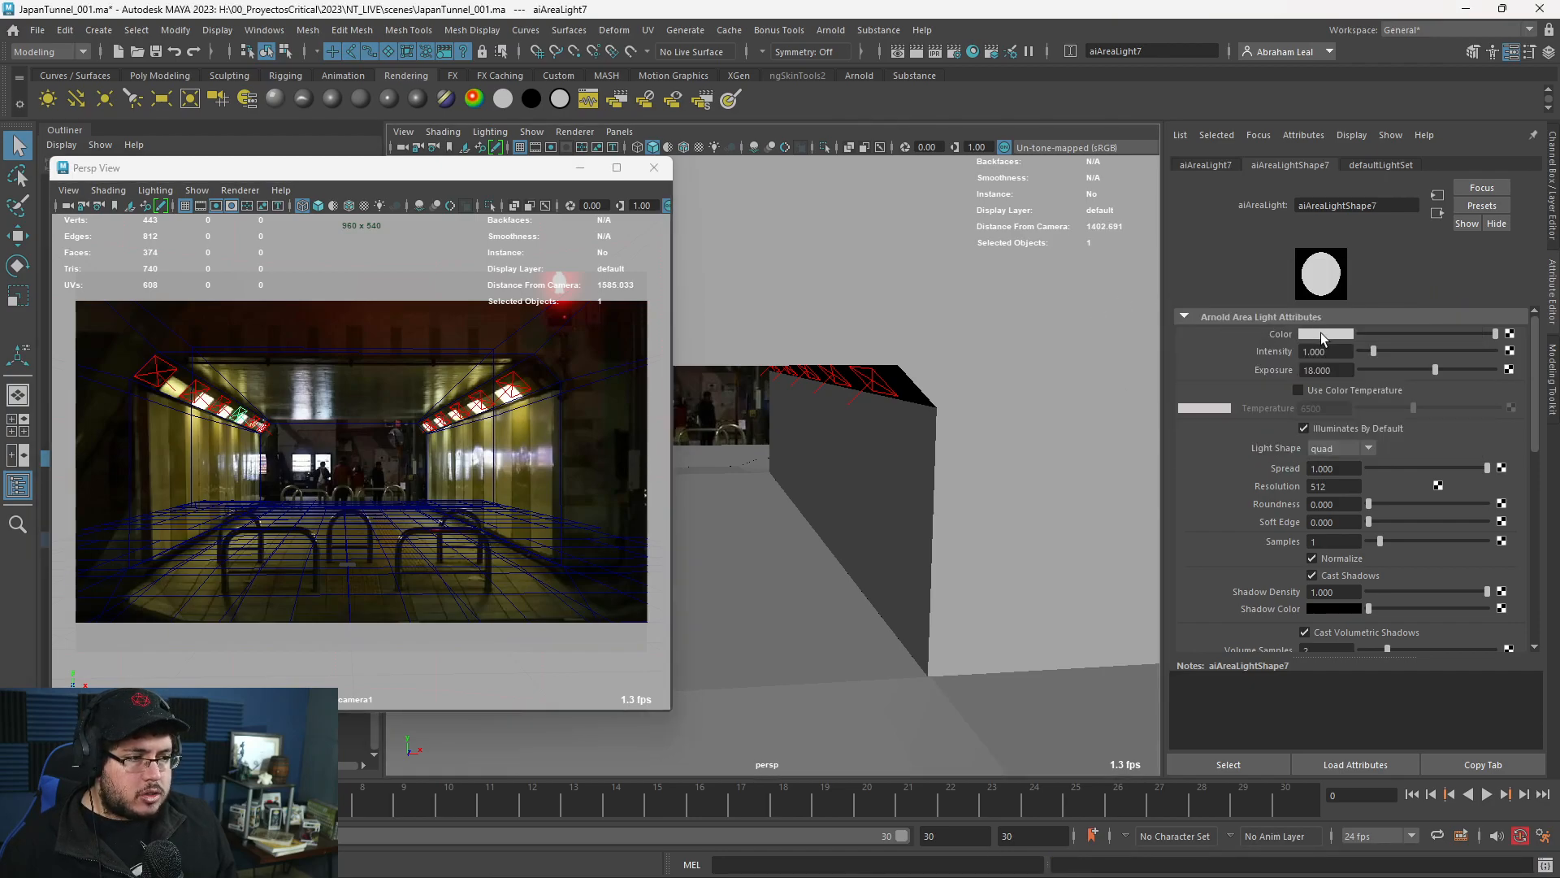
click(1323, 336)
click(1211, 325)
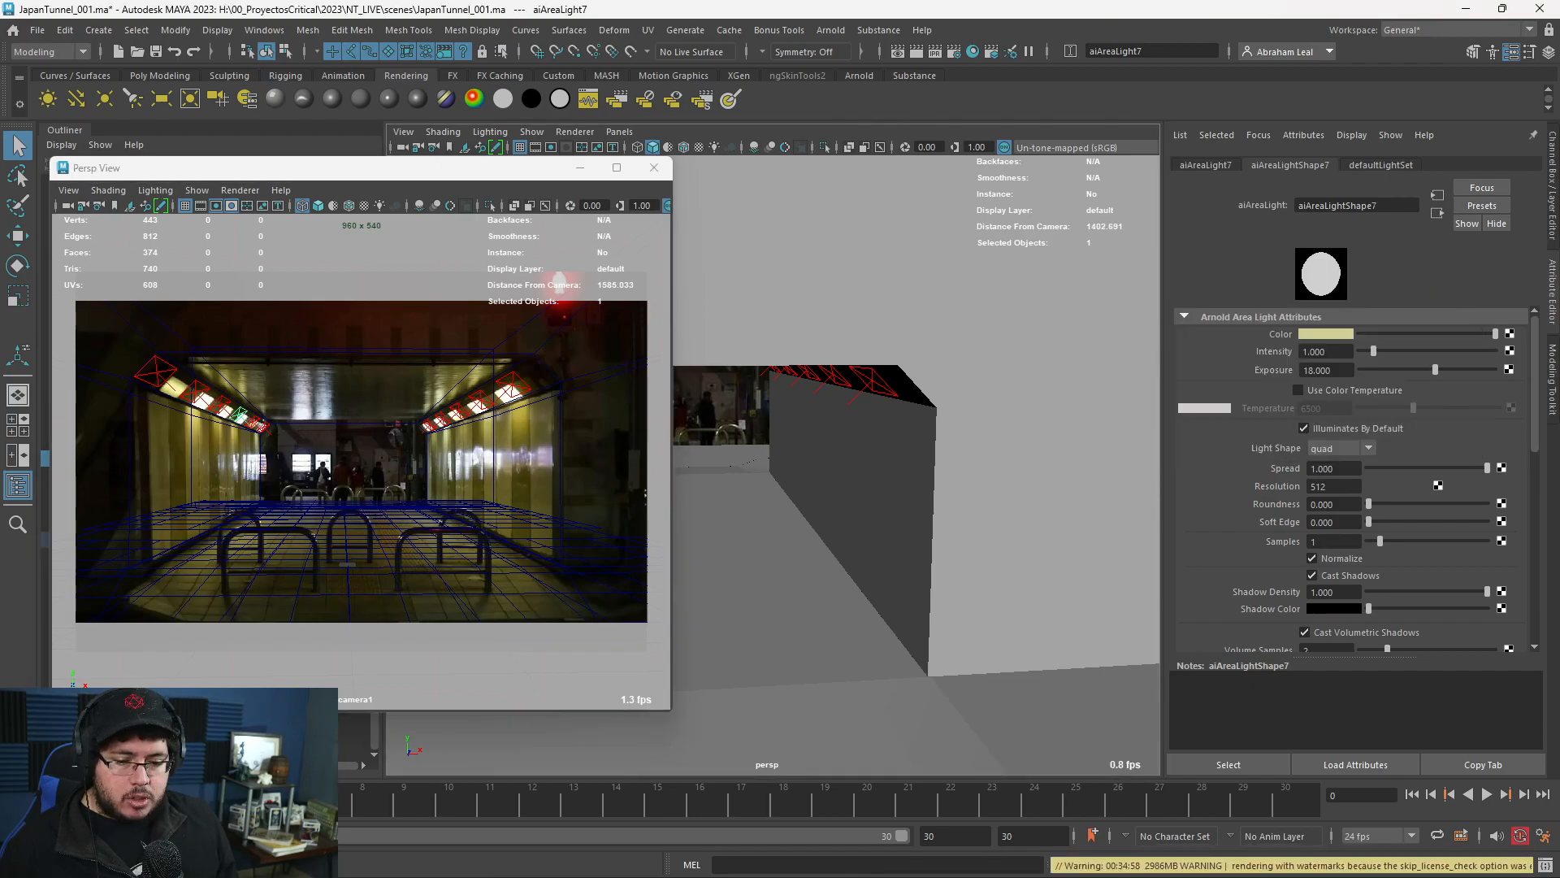
Bring back the Arnold RenderView, run the ShotcamShape render, and examine the yellow lighting on the tunnel walls and ceiling.
click(154, 864)
key(alt+Tab)
click(816, 169)
scroll(524, 412, down, 2)
scroll(529, 417, up, 1)
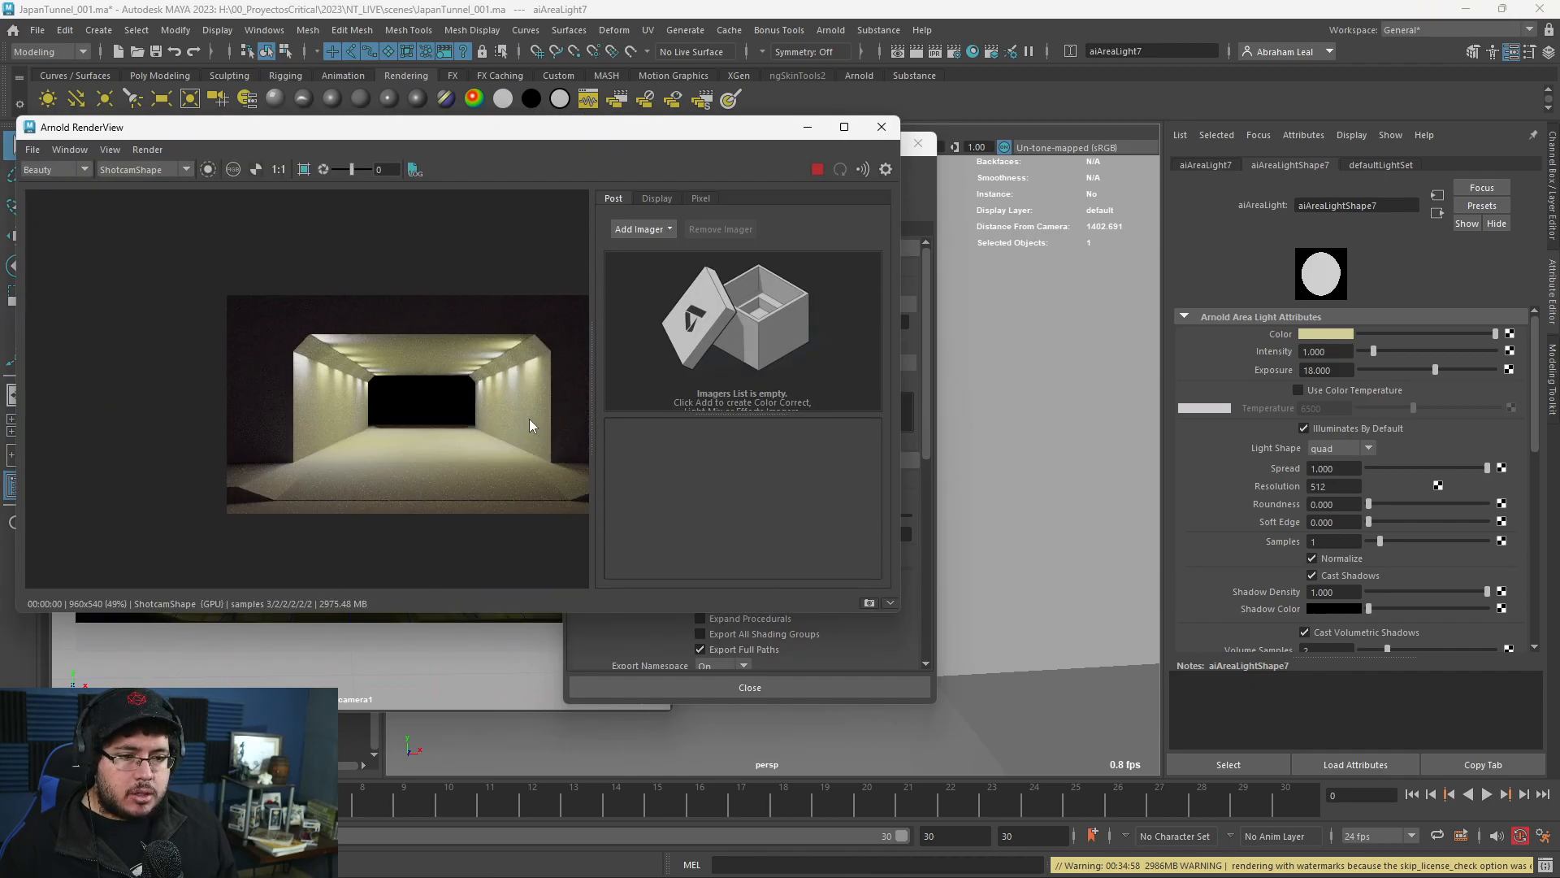
scroll(480, 418, down, 1)
scroll(481, 416, up, 2)
scroll(481, 416, up, 1)
scroll(459, 414, down, 1)
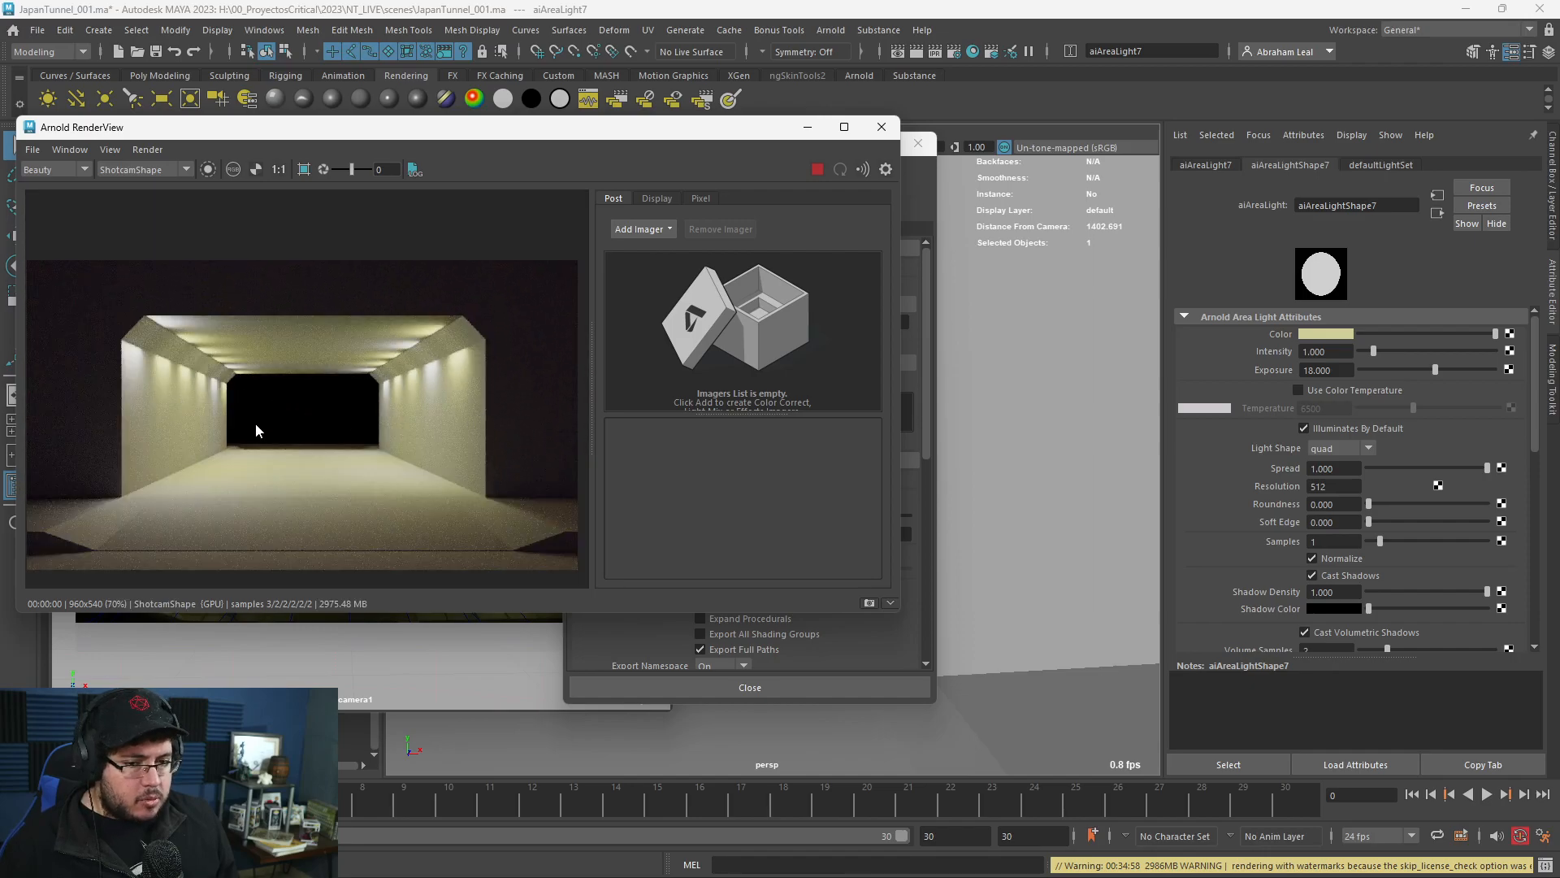
scroll(425, 364, down, 1)
scroll(436, 364, up, 1)
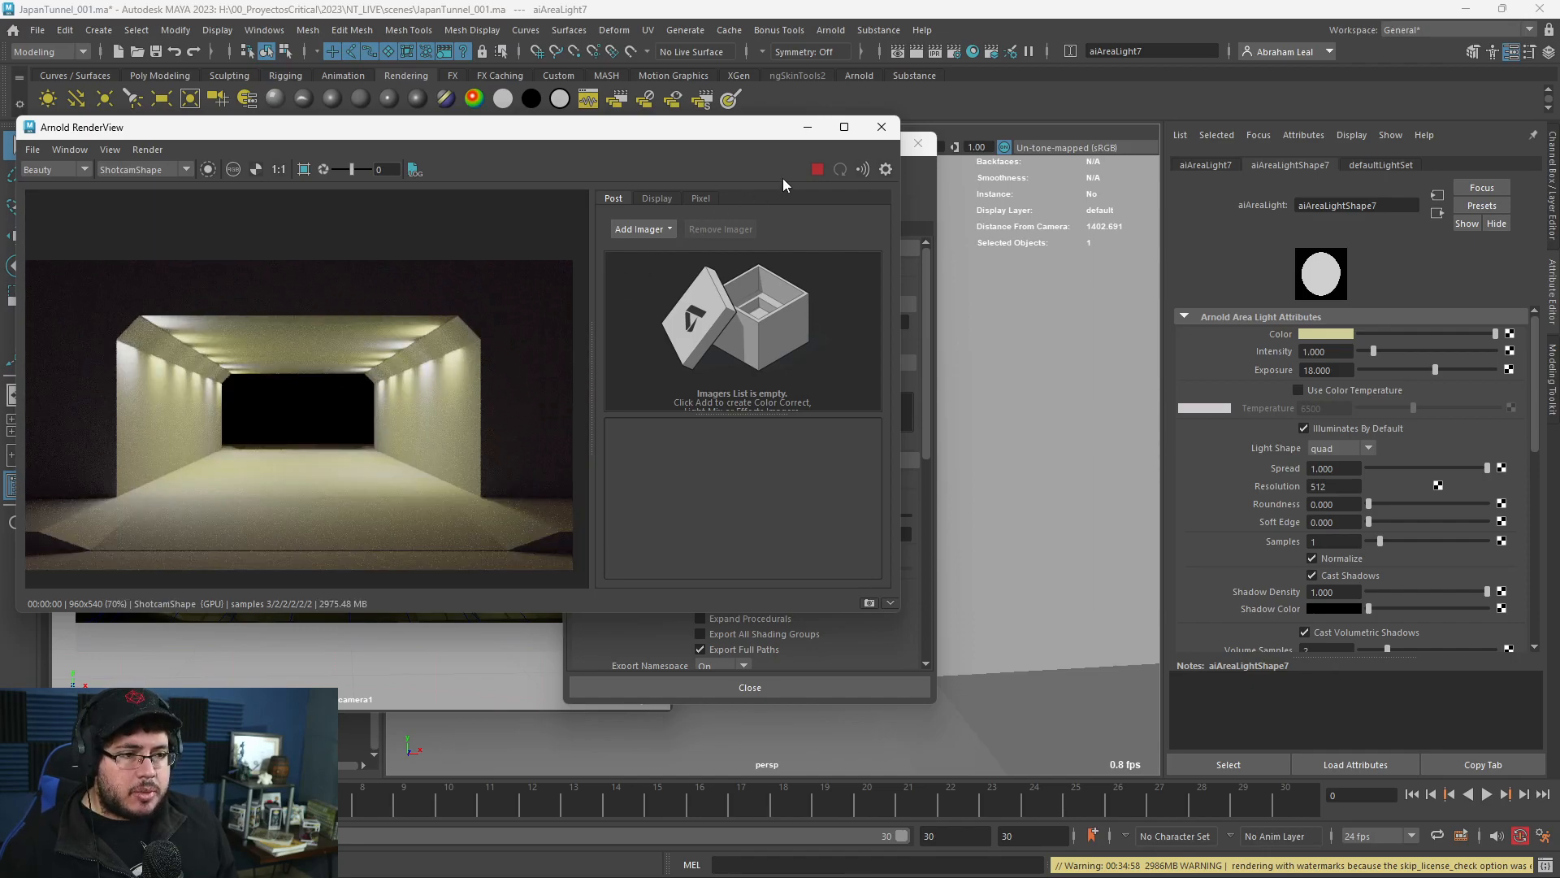
Close the render windows, check the red signal in the JapanSub.jpg reference photo, and minimize the floating camera view.
click(882, 127)
click(918, 143)
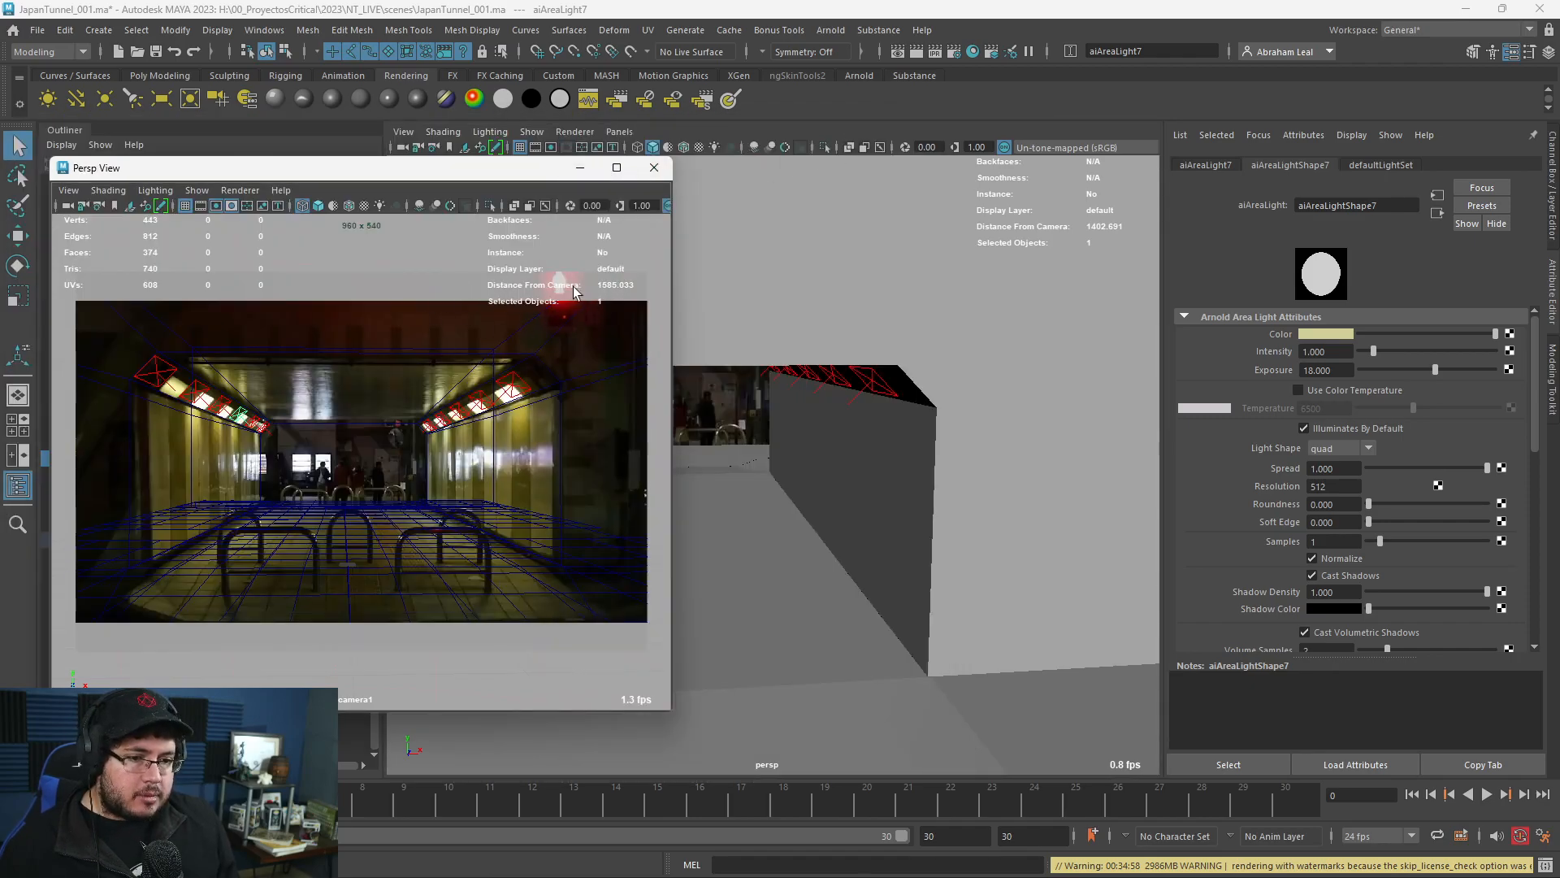
key(alt+Tab)
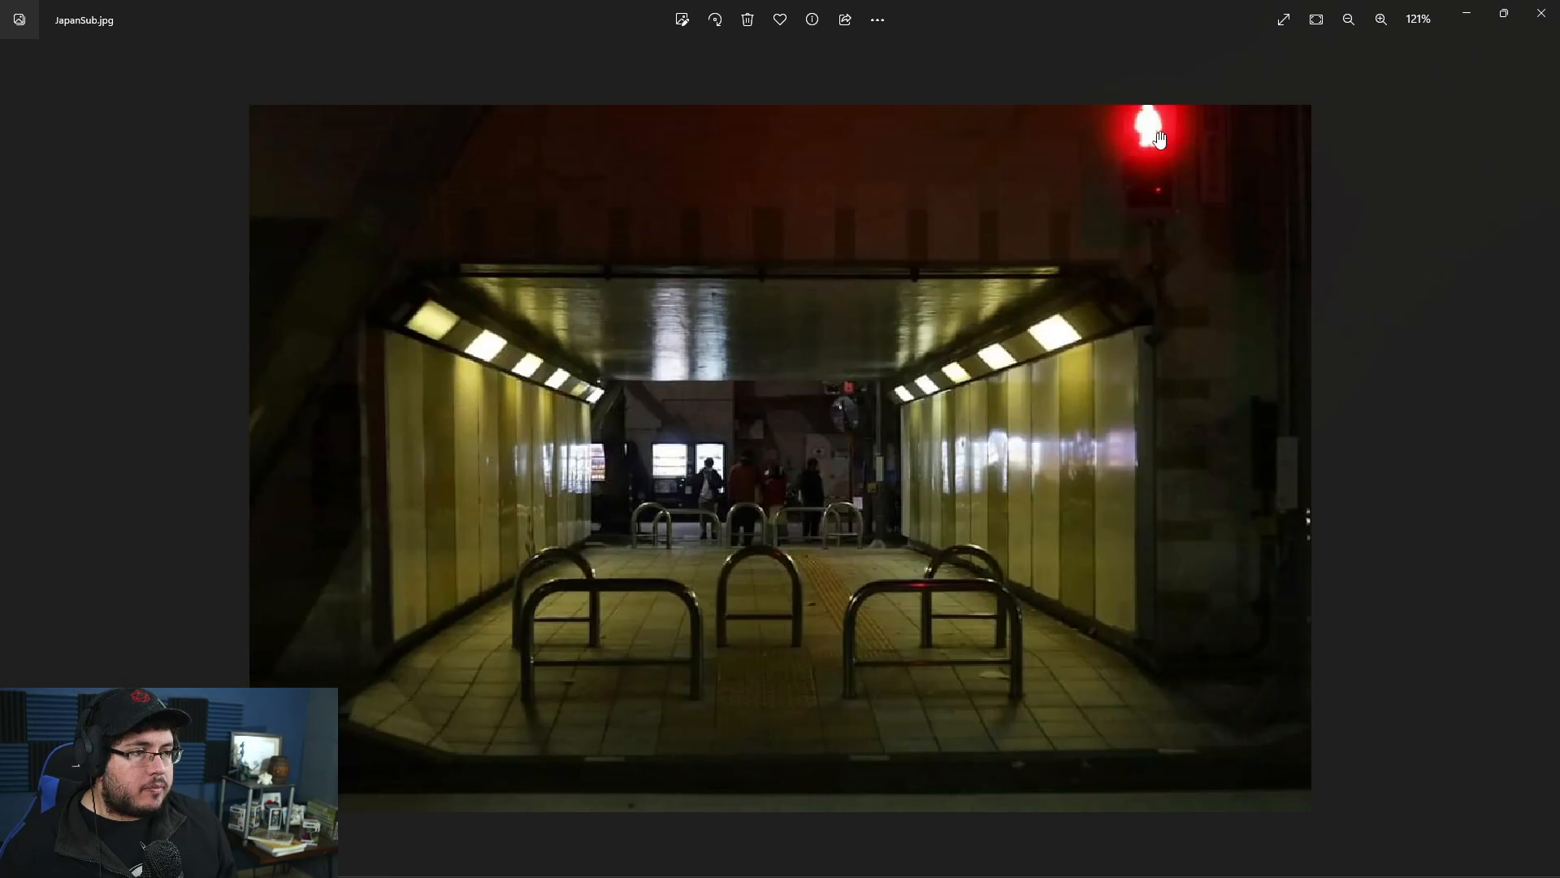
key(alt+Tab)
click(579, 167)
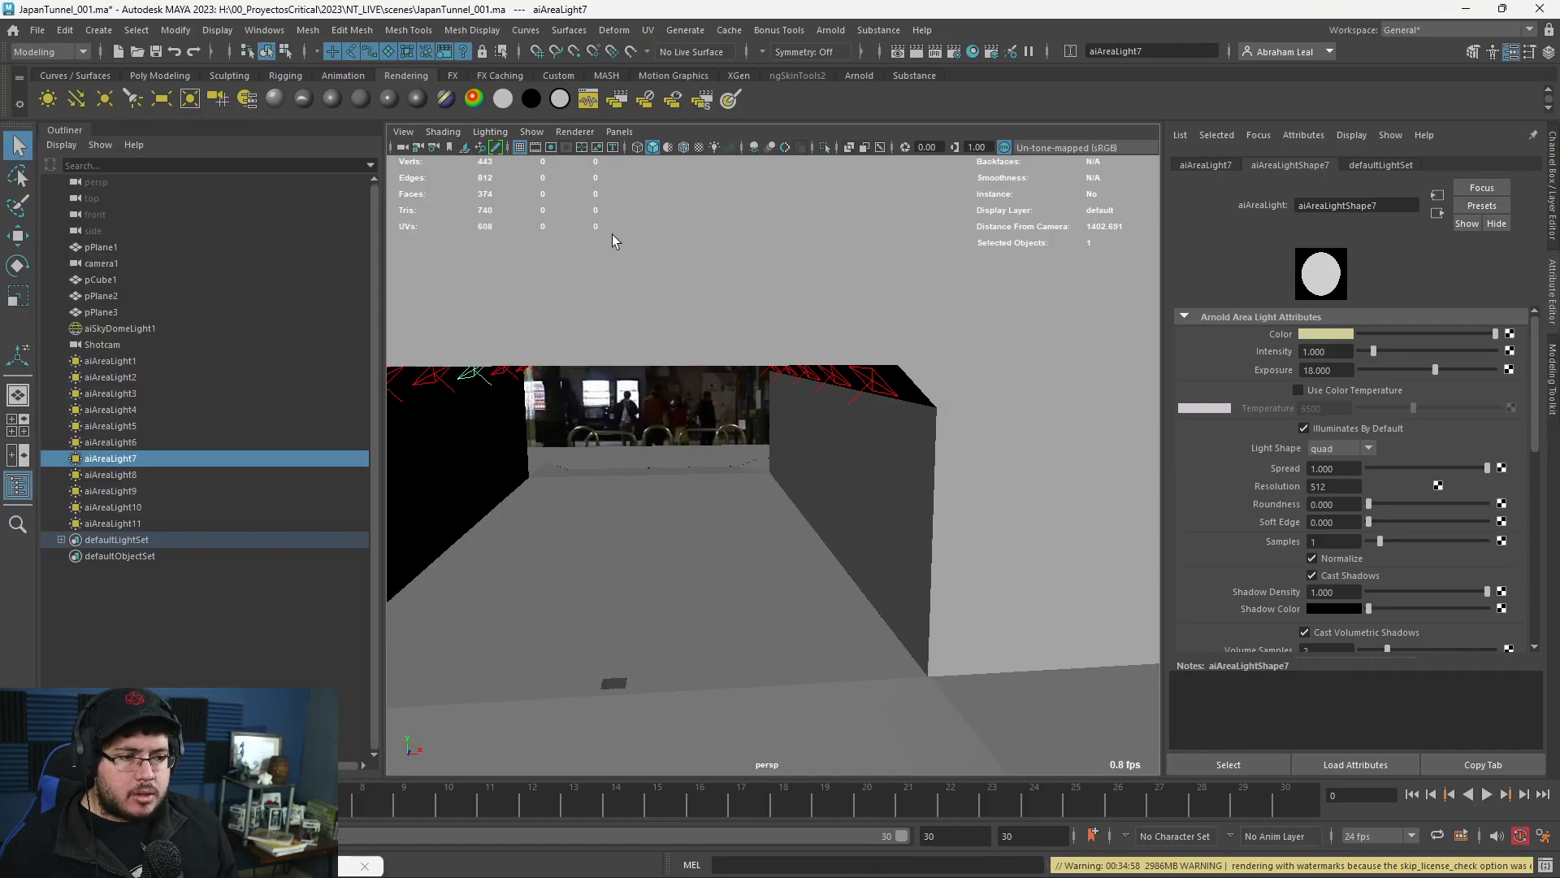
Create a polygon sphere as the base for the red signal light.
click(960, 691)
scroll(967, 662, down, 10)
click(963, 660)
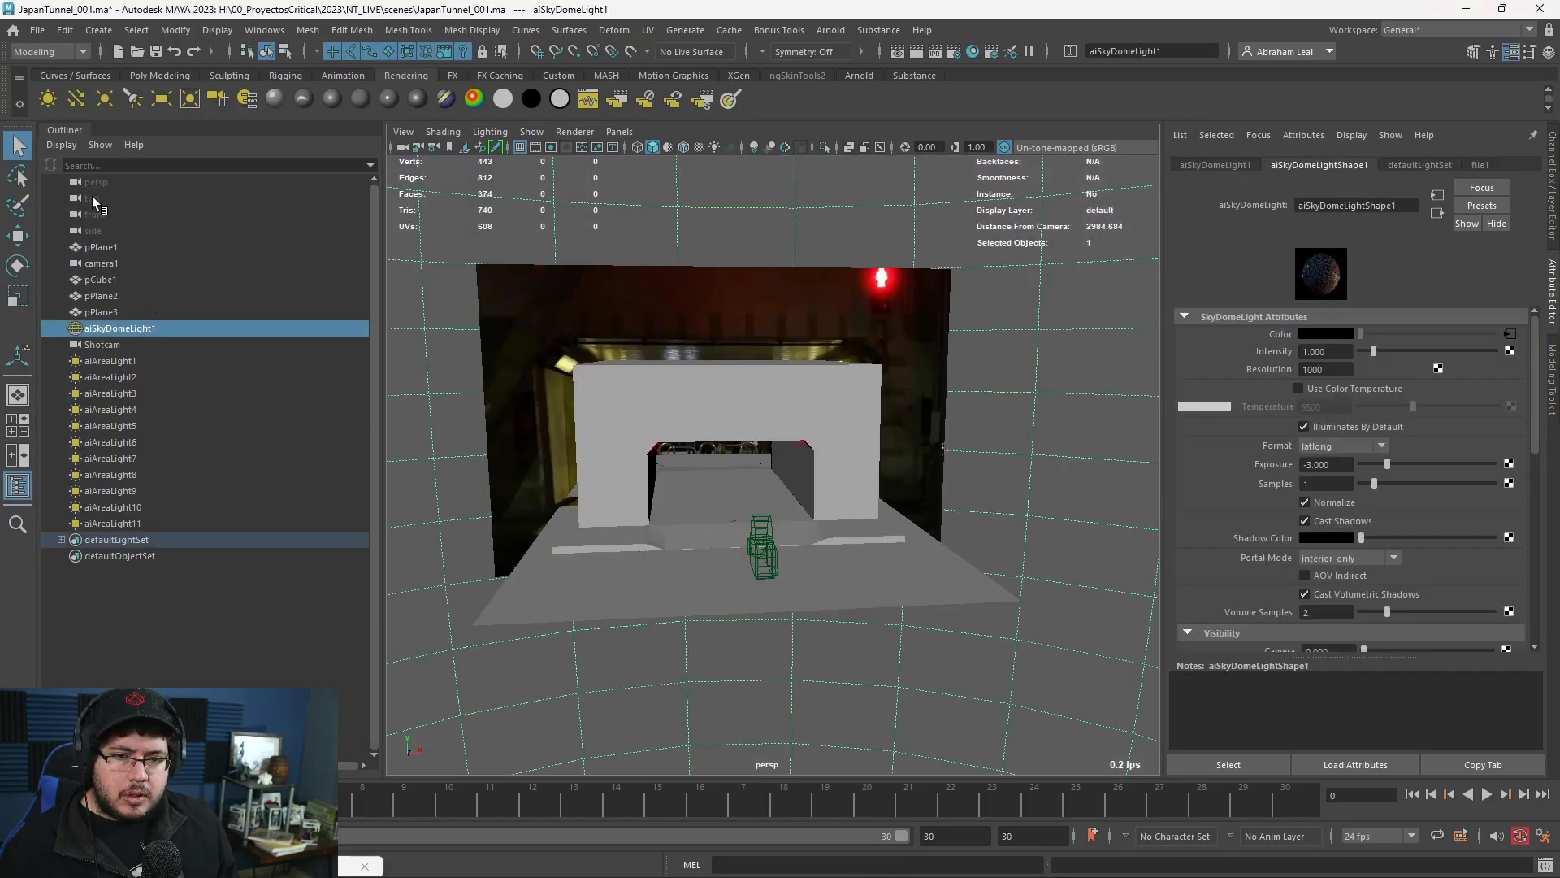
click(159, 75)
click(47, 105)
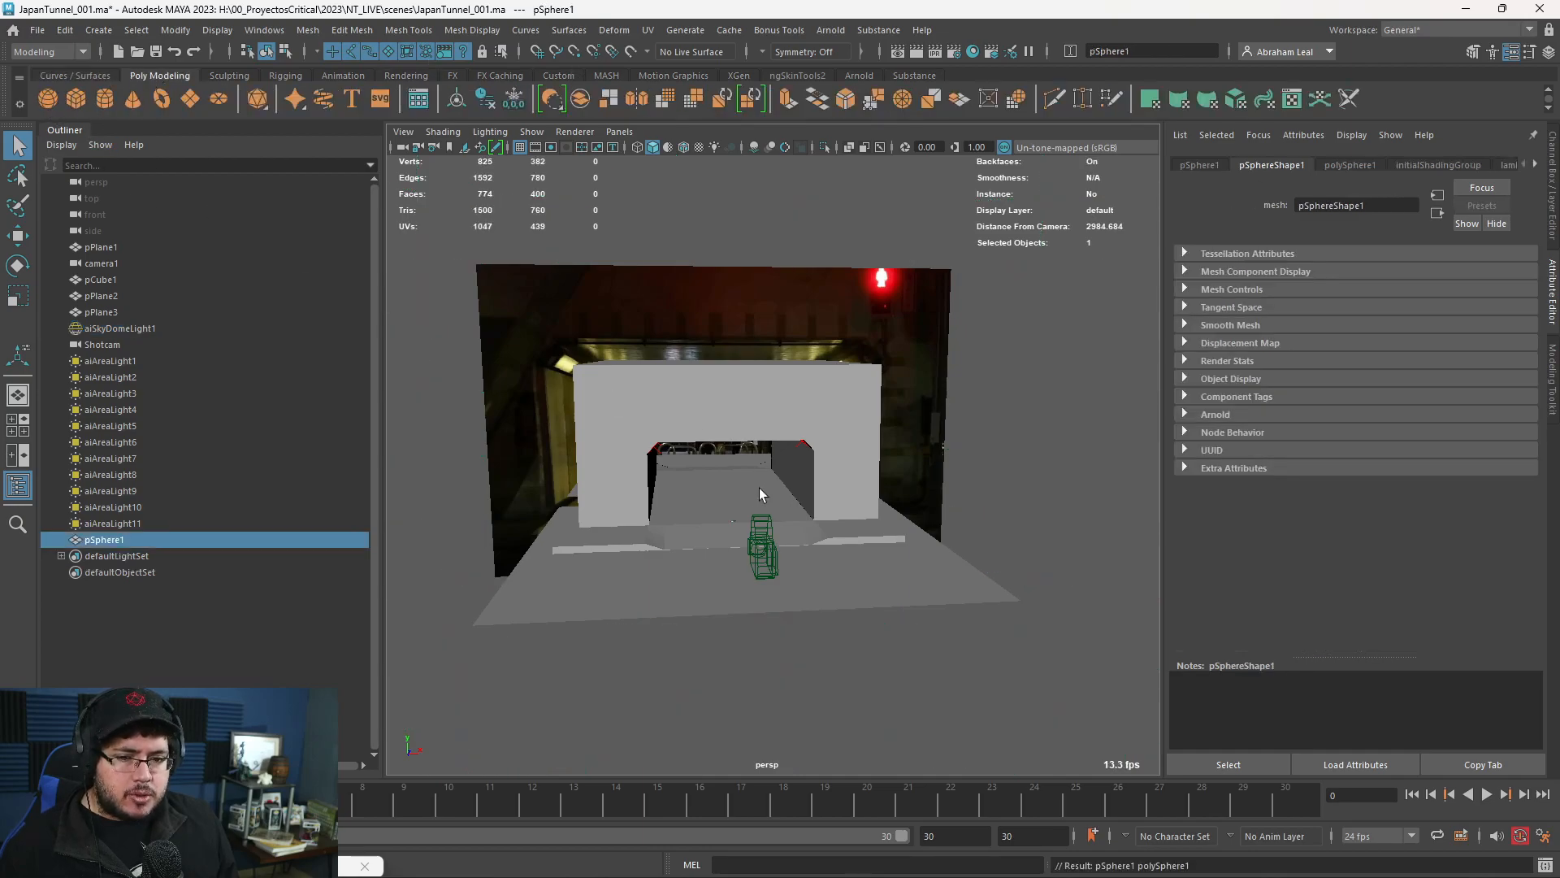
Move and scale the sphere so it sits in front of the facade near the red signal in the photo.
key(w)
drag(733, 465, 772, 409)
key(r)
key(w)
key(r)
key(w)
alt+drag(718, 352, 871, 324)
Convert the sphere into an Arnold mesh light with a pure red Color and an Exposure of 10.
click(832, 35)
mouse_move(910, 116)
click(1041, 147)
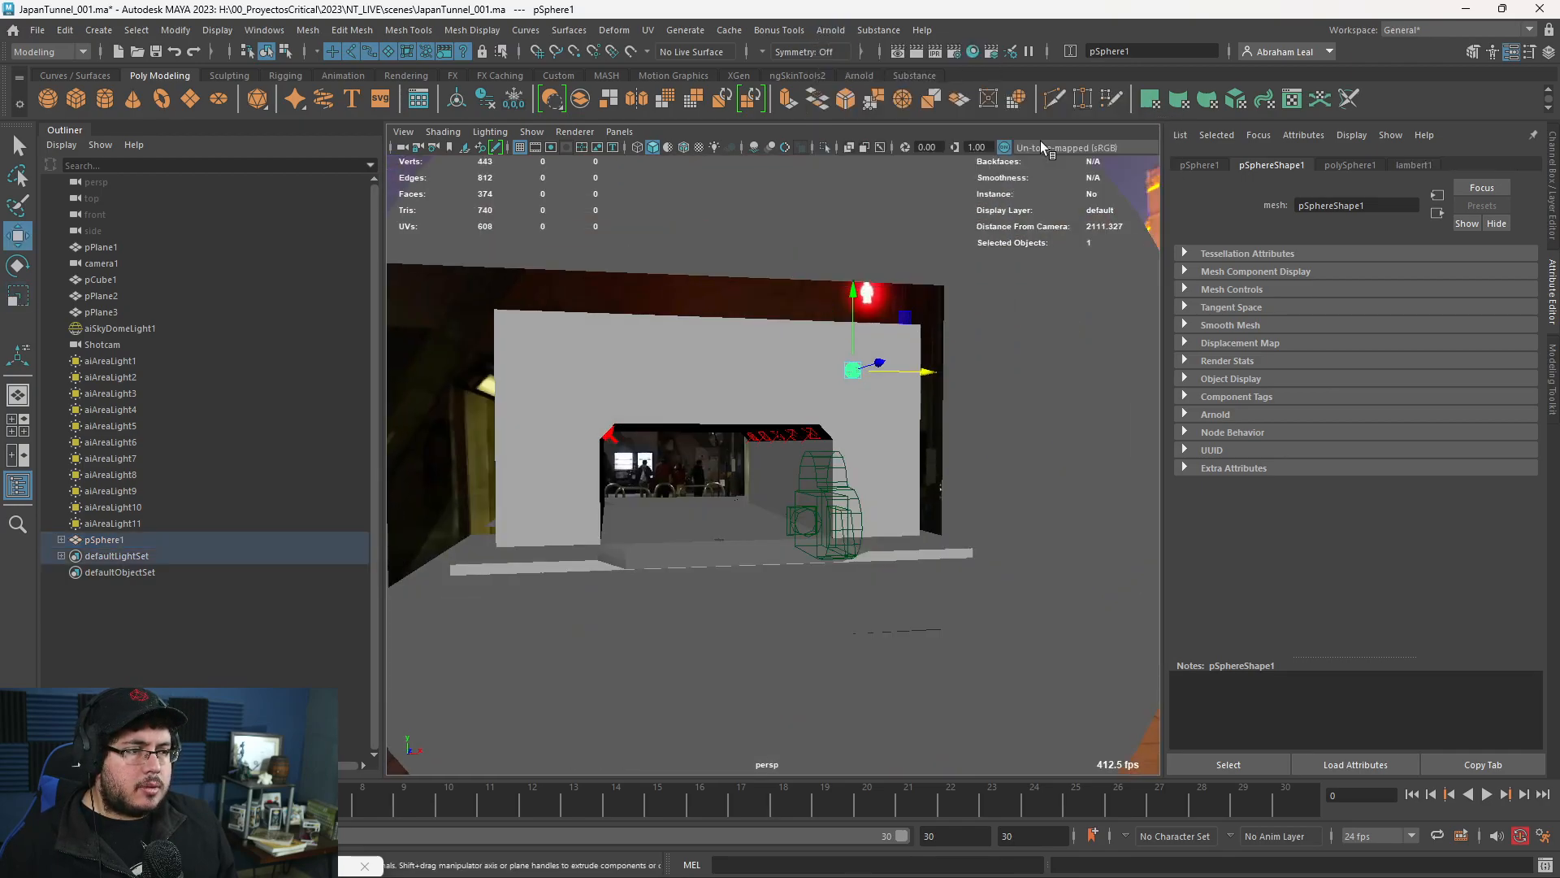
click(1339, 390)
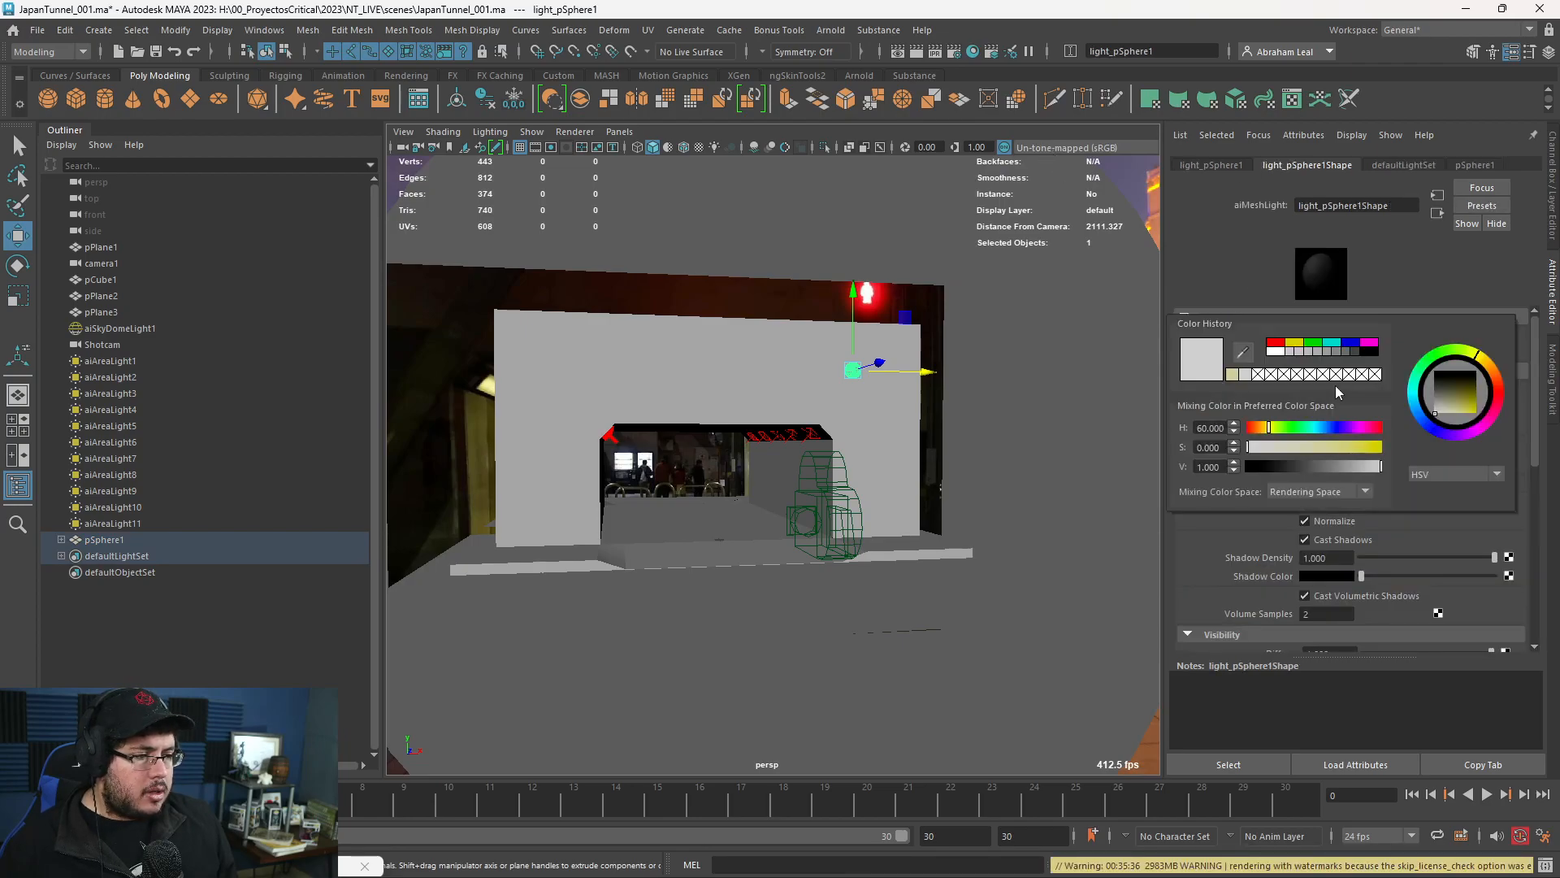
click(1276, 343)
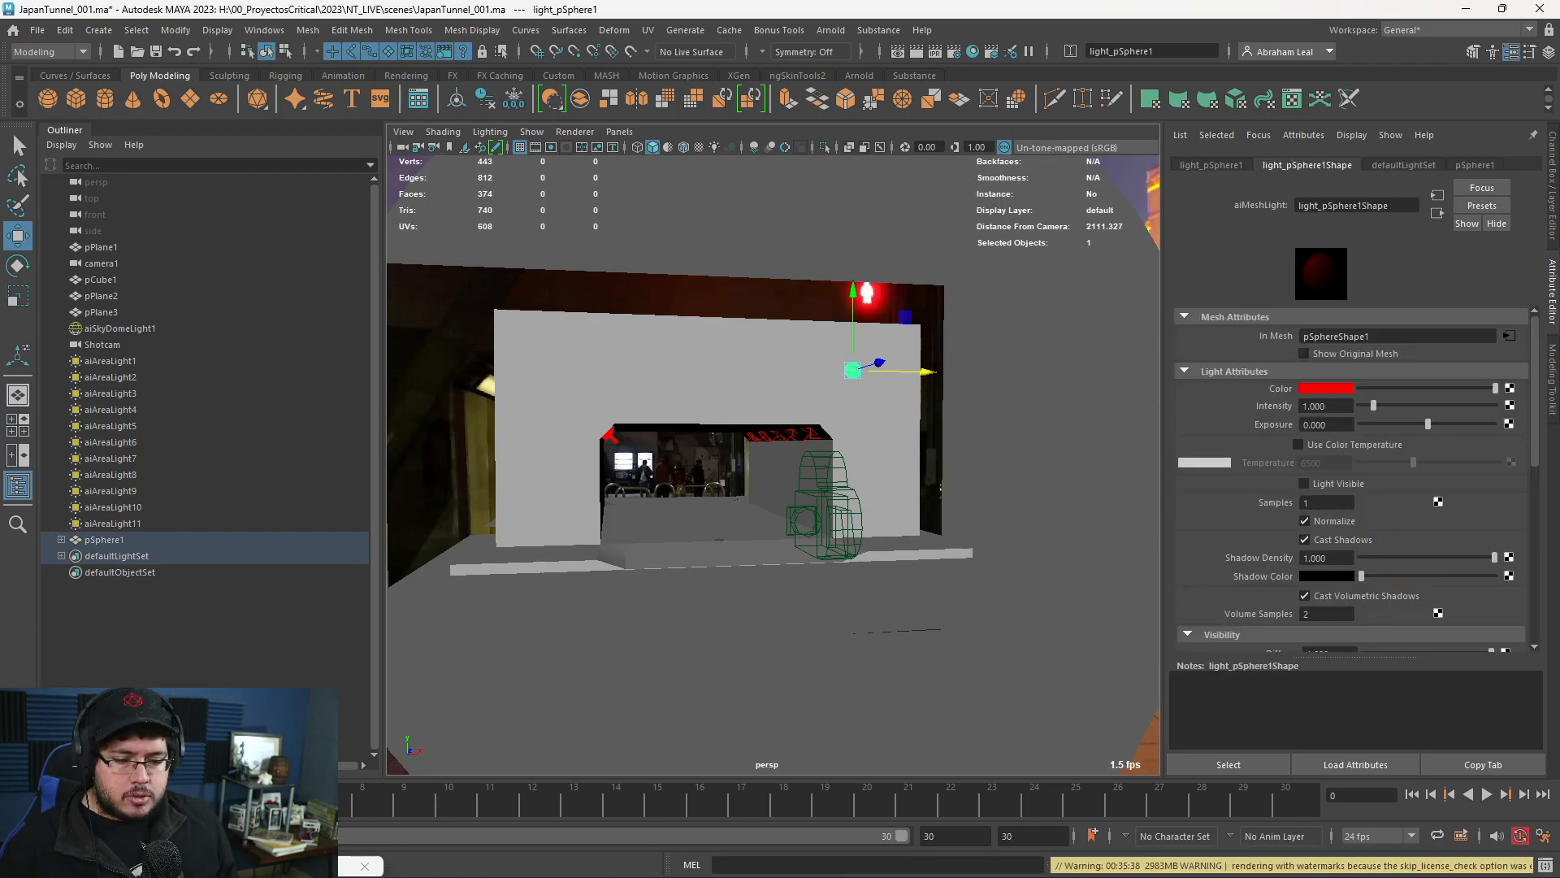
double_click(1326, 425)
text(10)
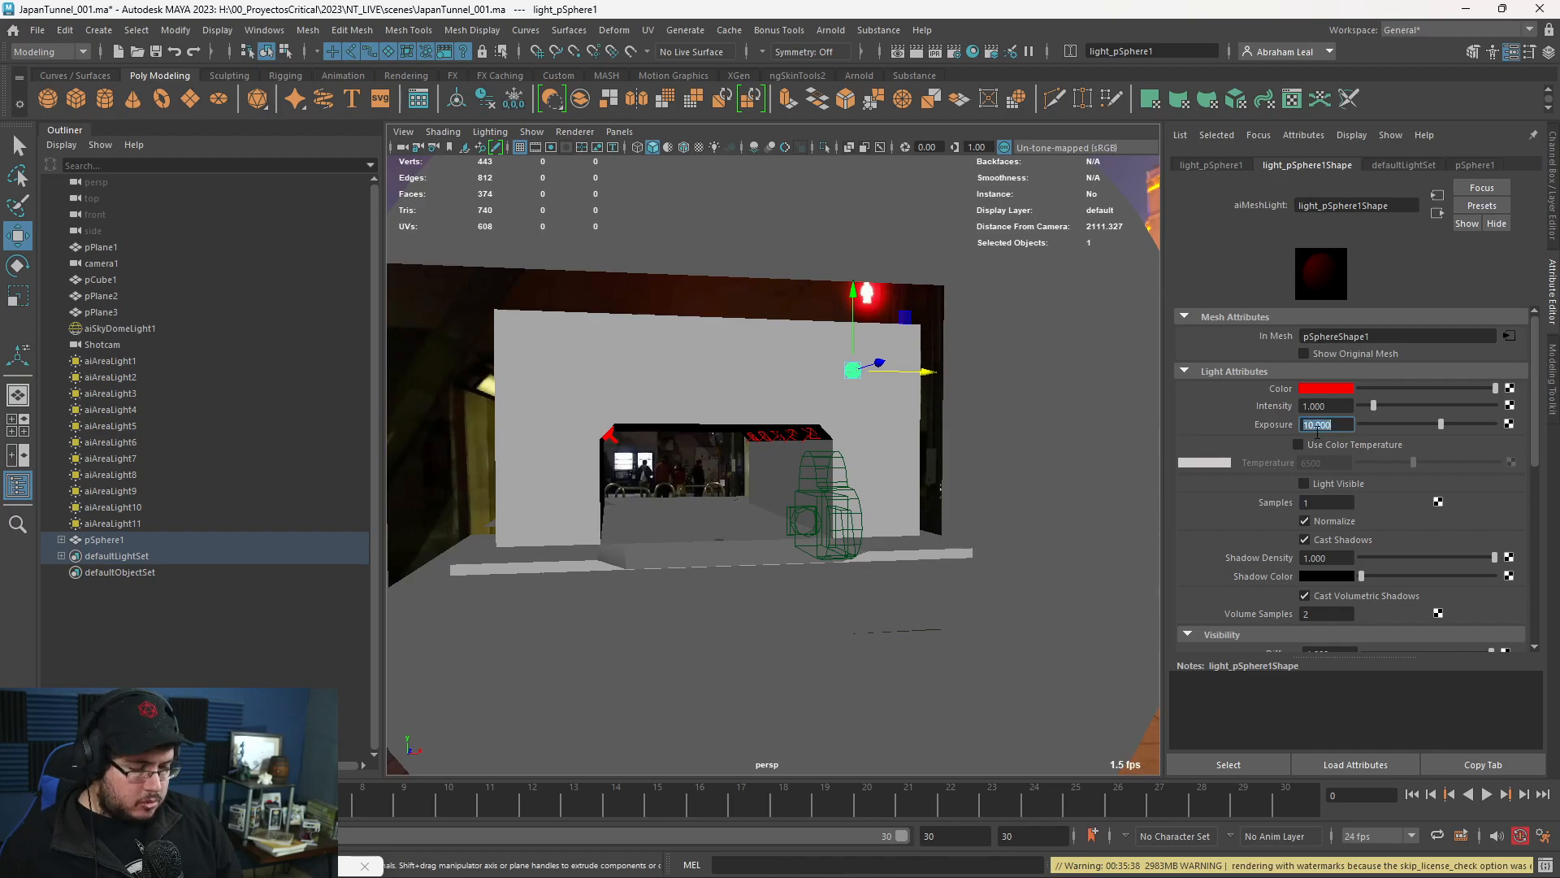
key(Return)
Restore the floating camera view and start a test render in the Arnold RenderView.
click(291, 865)
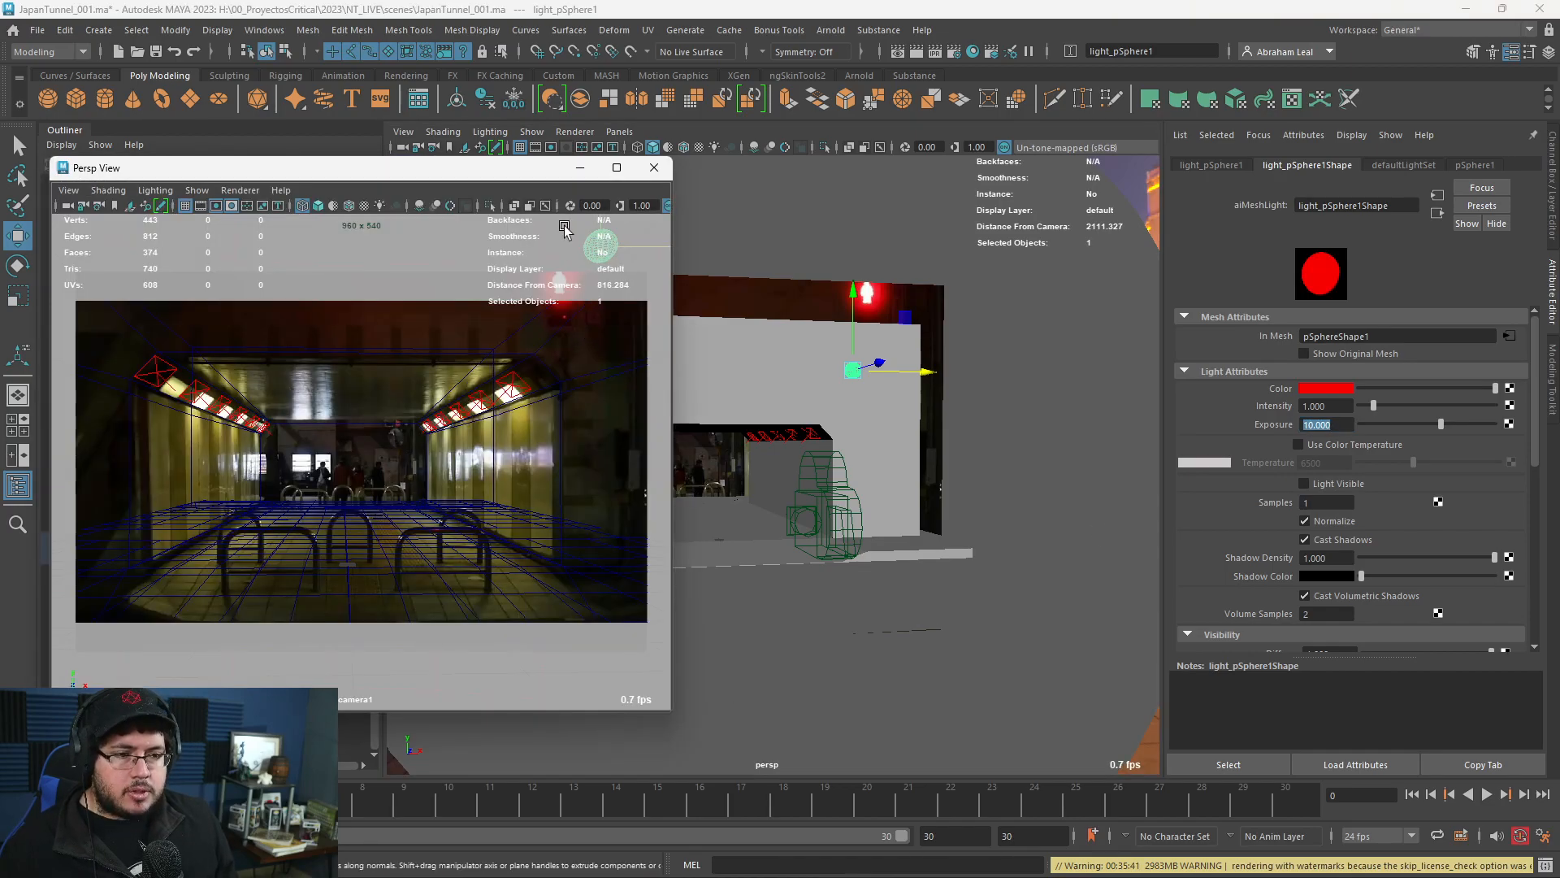
click(163, 866)
click(919, 146)
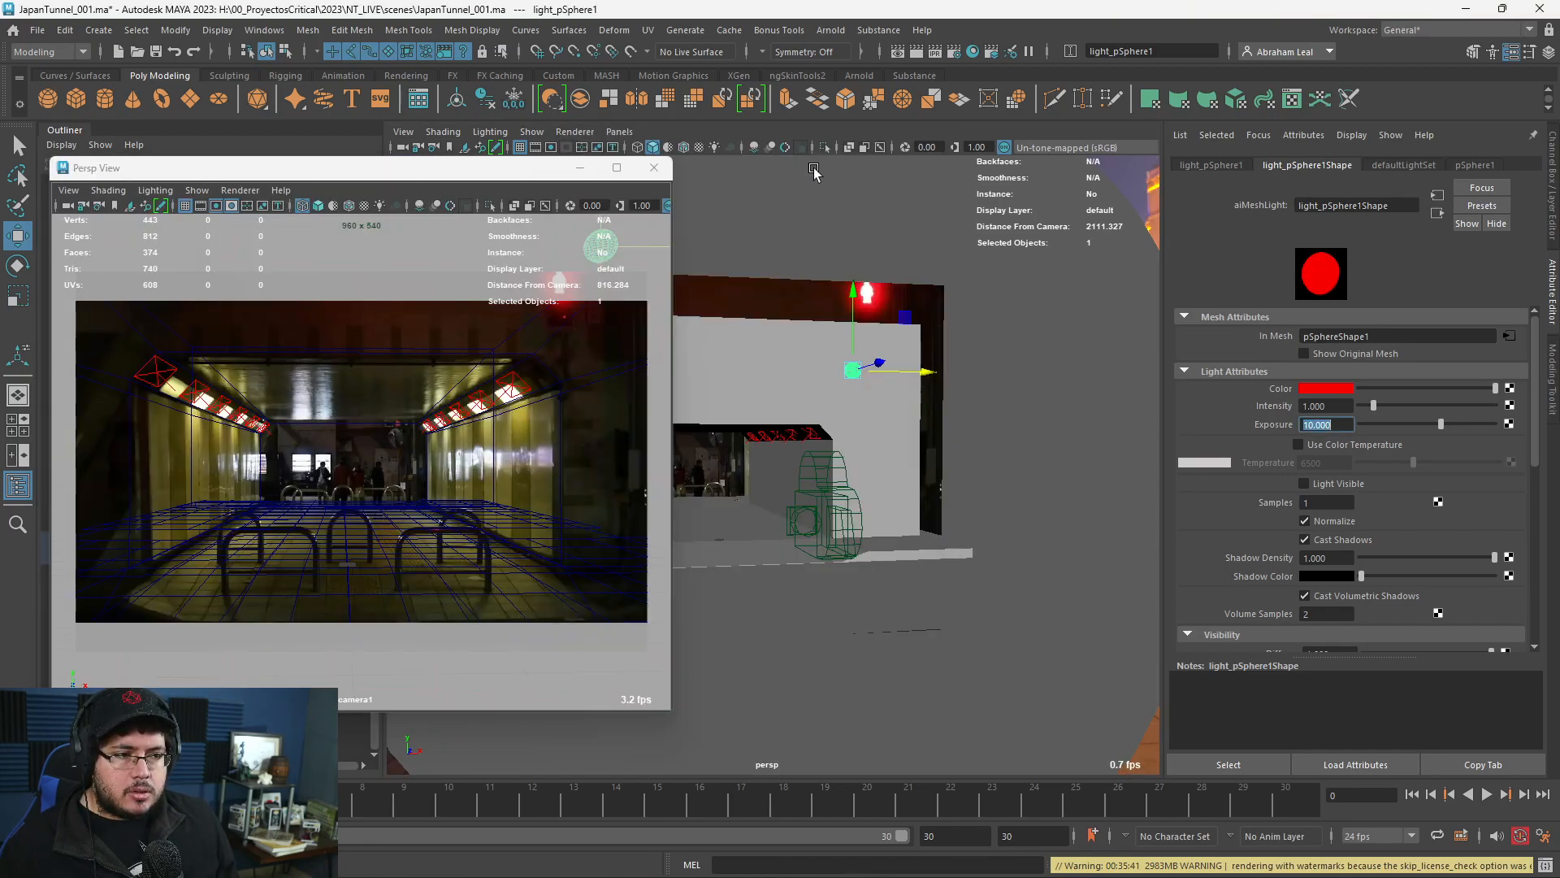
click(35, 866)
click(819, 169)
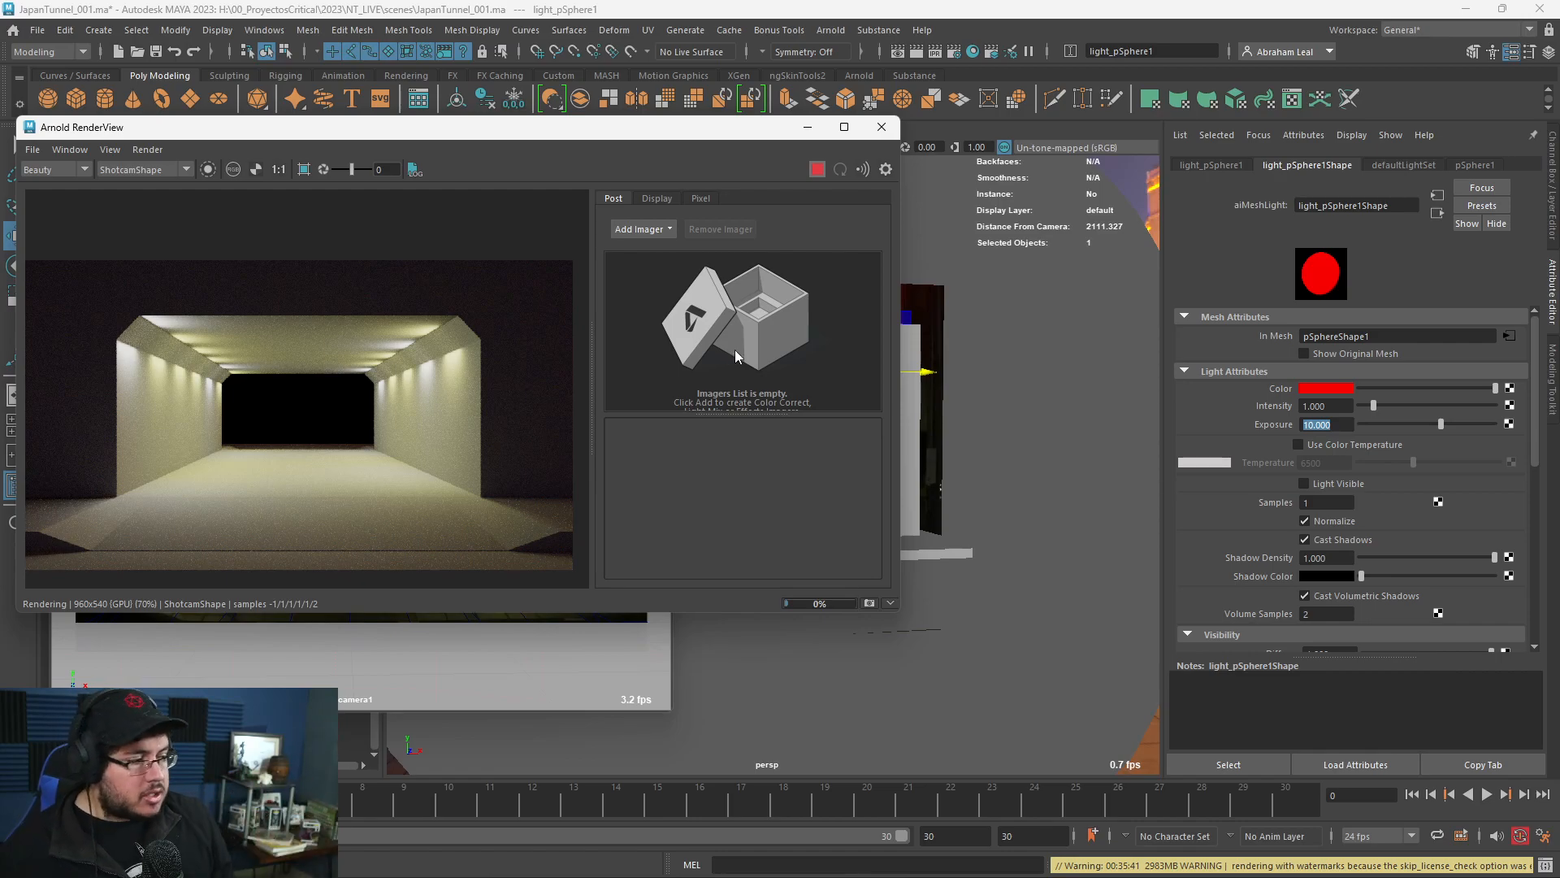
Close and reopen the Arnold RenderView to restart the render, and check the result in the image.
click(880, 127)
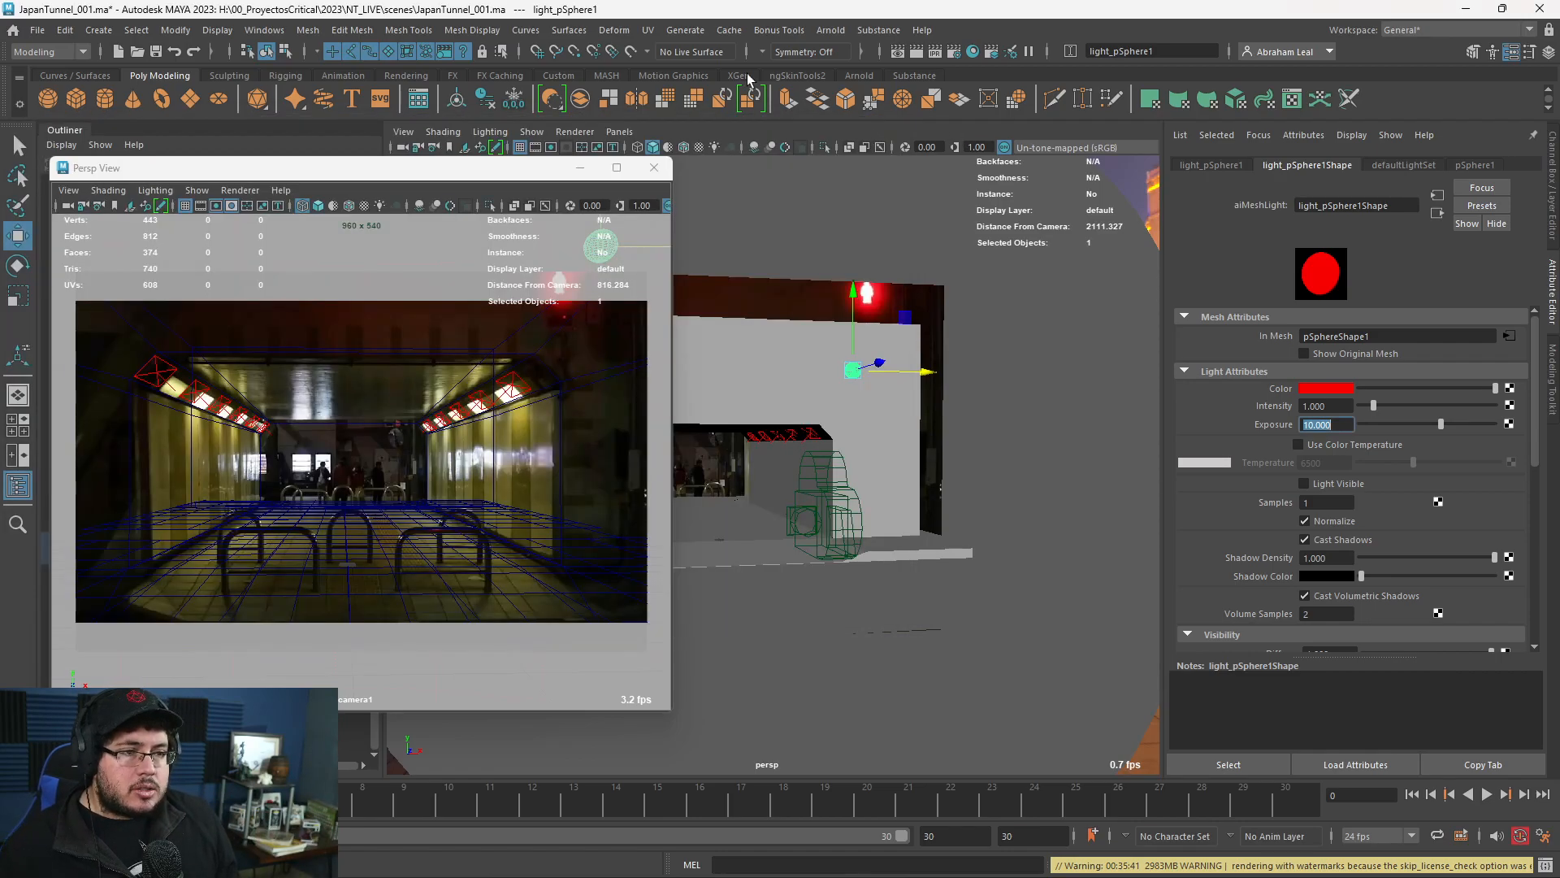
click(831, 30)
click(840, 65)
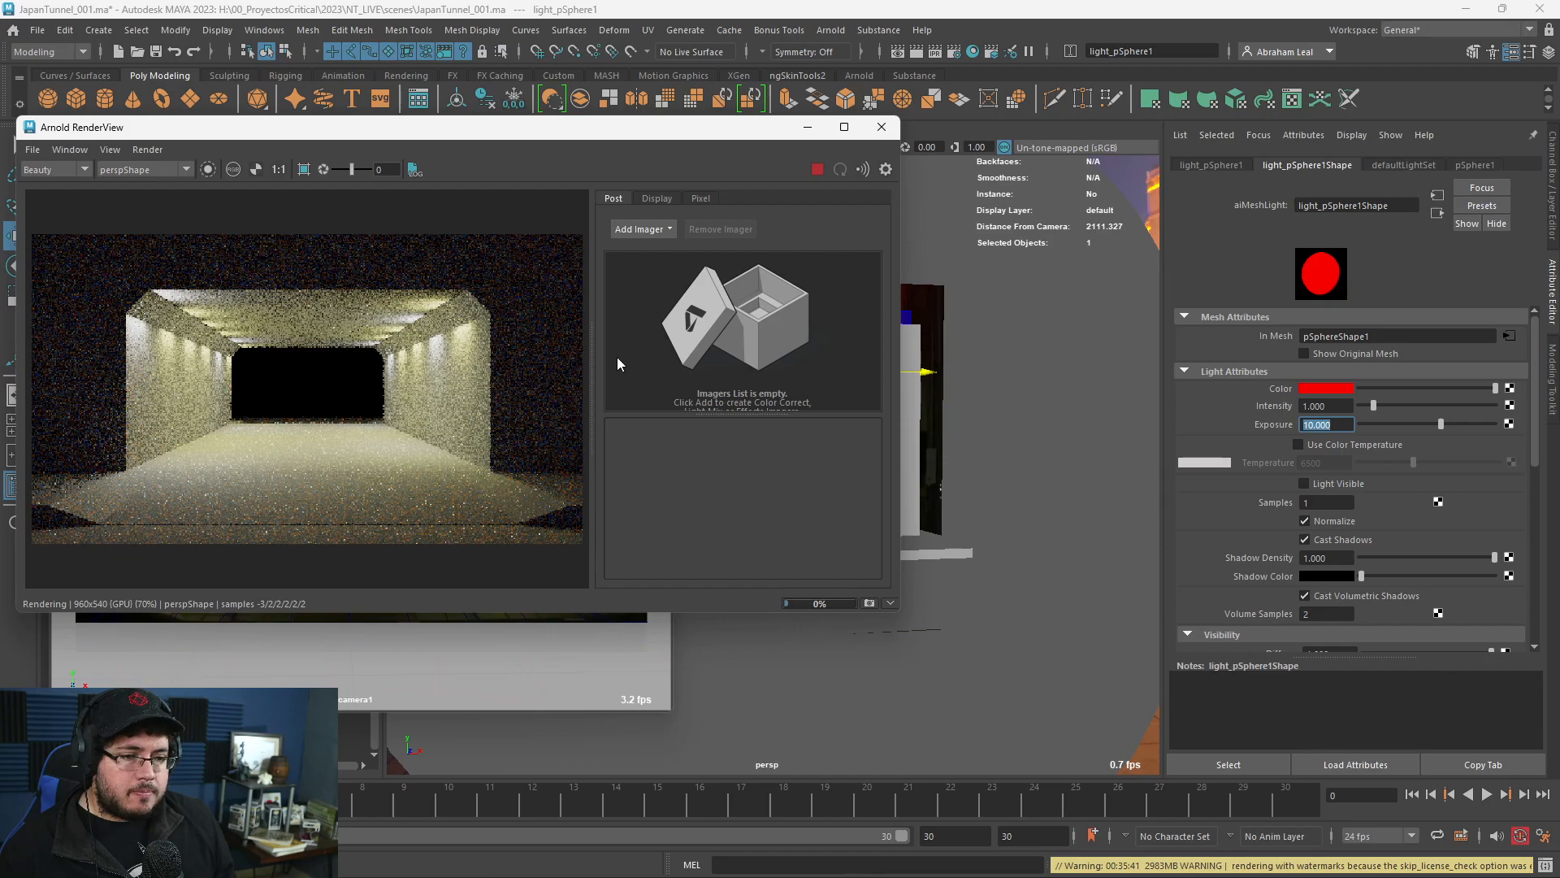
scroll(472, 377, down, 3)
scroll(472, 376, up, 3)
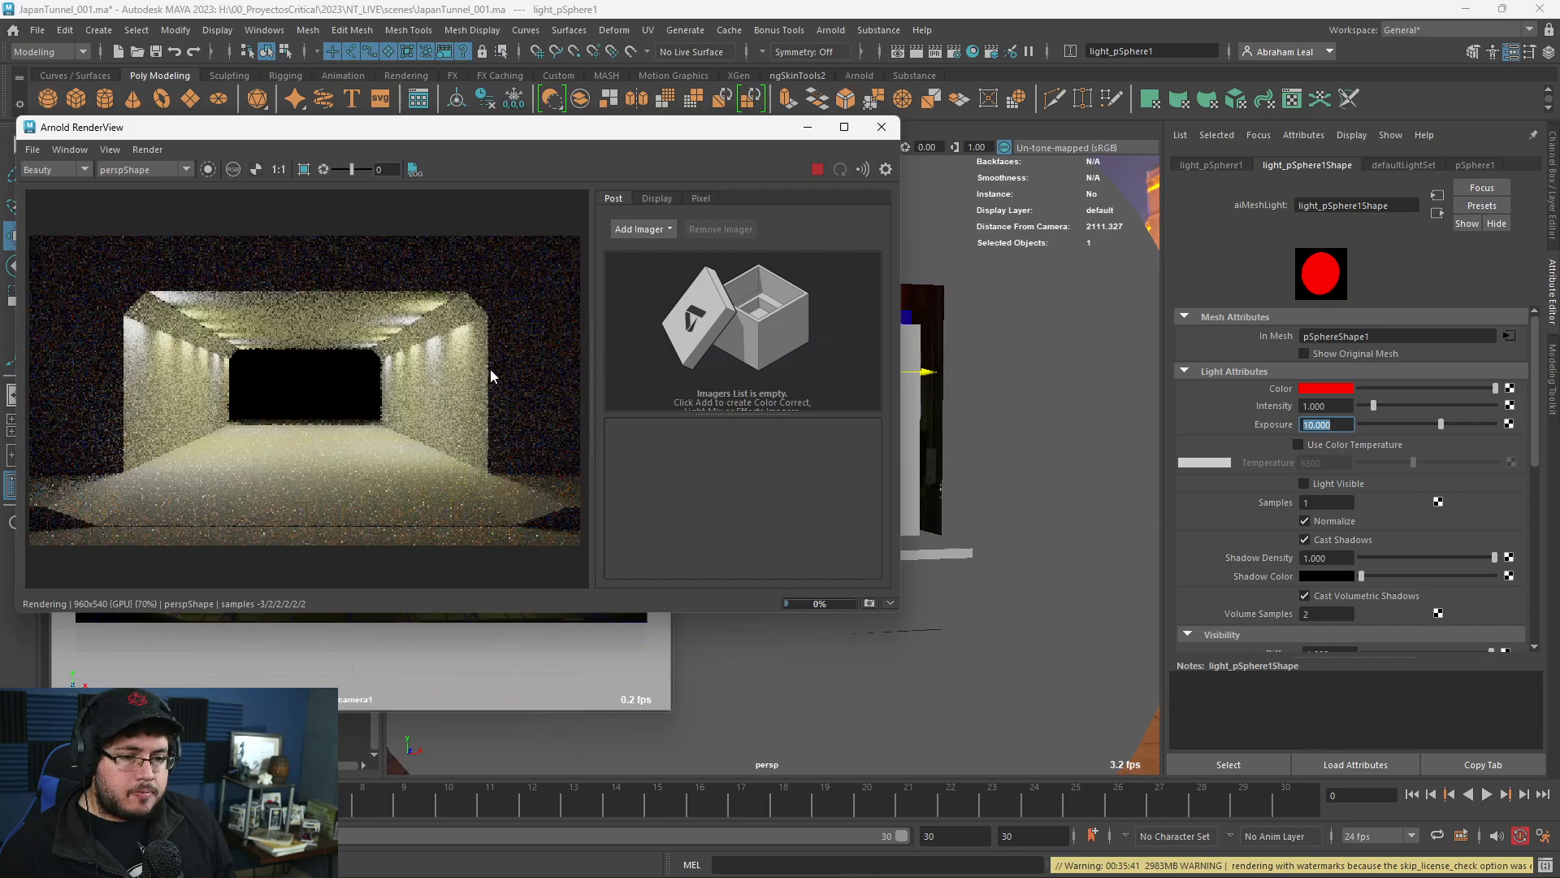
scroll(490, 376, down, 4)
scroll(481, 389, up, 1)
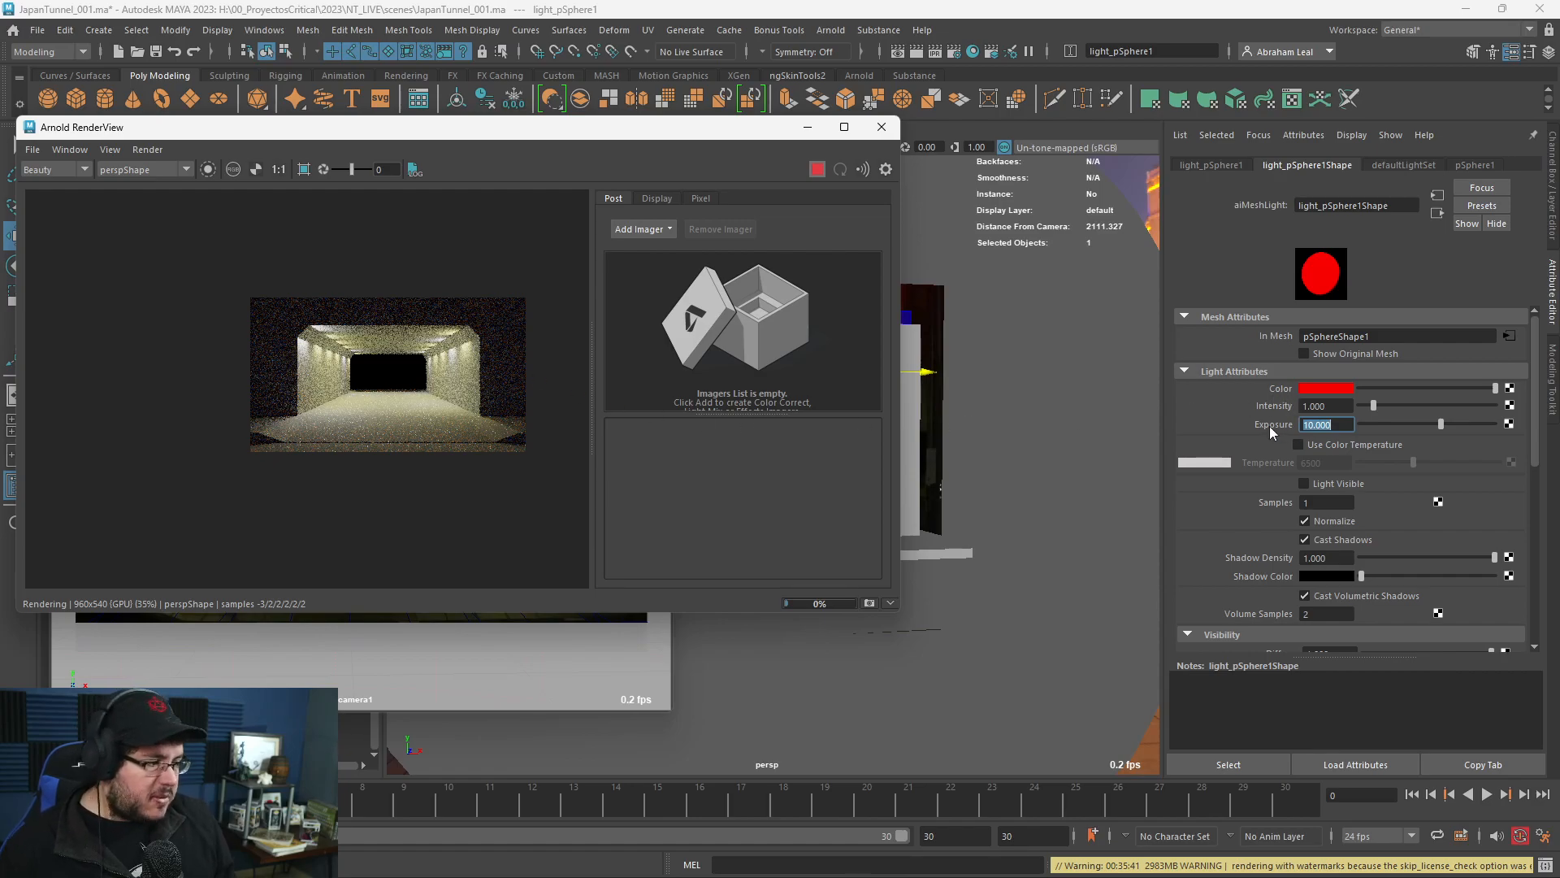
Stop the render, set the red mesh light's Exposure to 15, and render again.
click(817, 169)
double_click(1329, 423)
text(15)
key(Return)
click(818, 169)
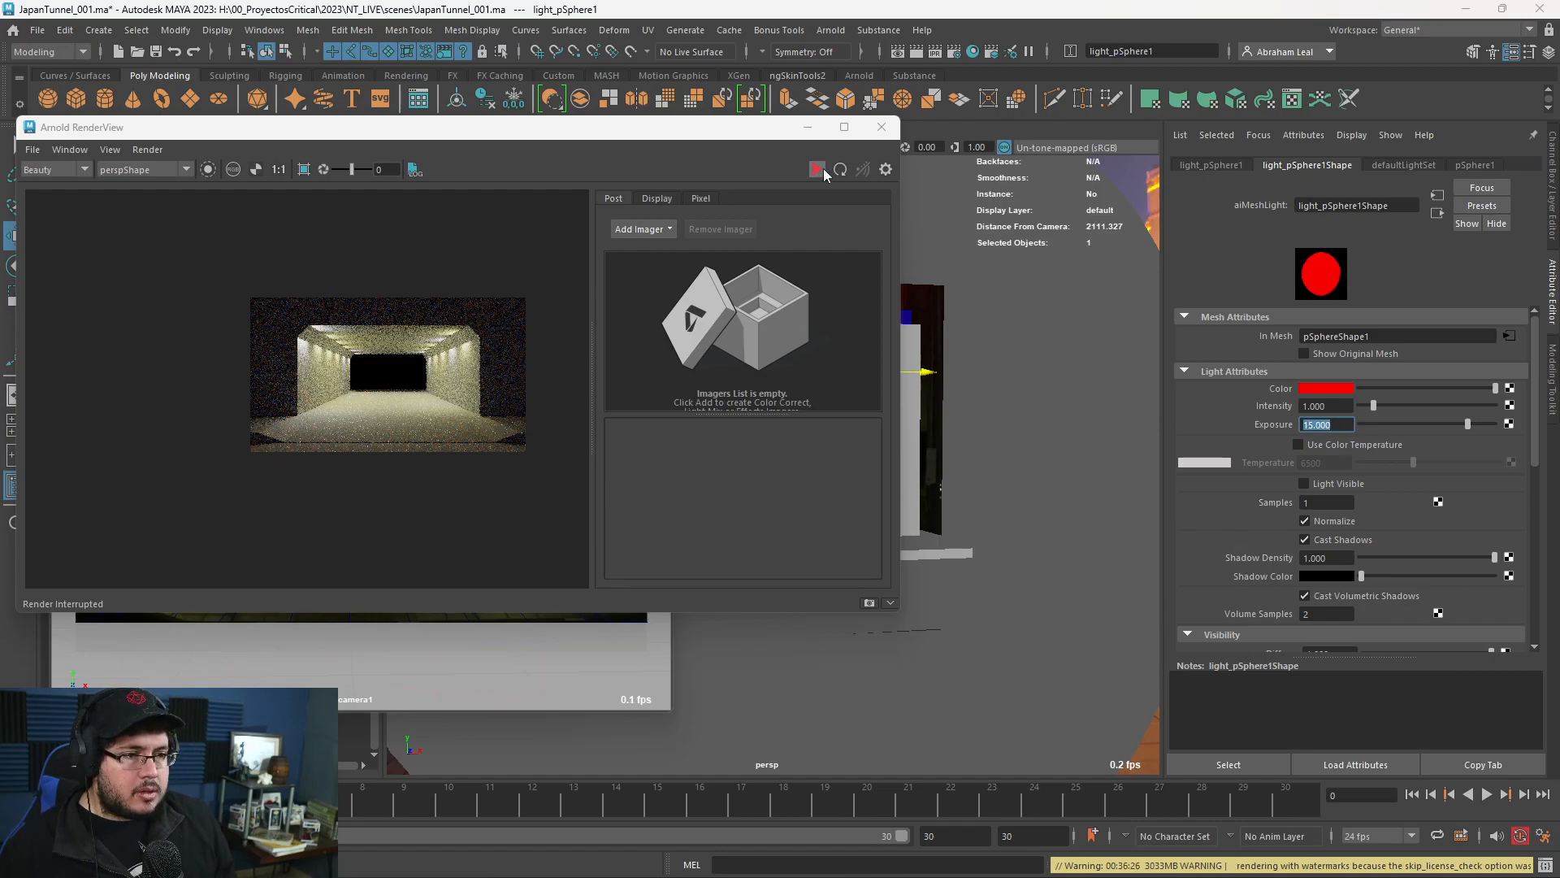
scroll(422, 372, up, 3)
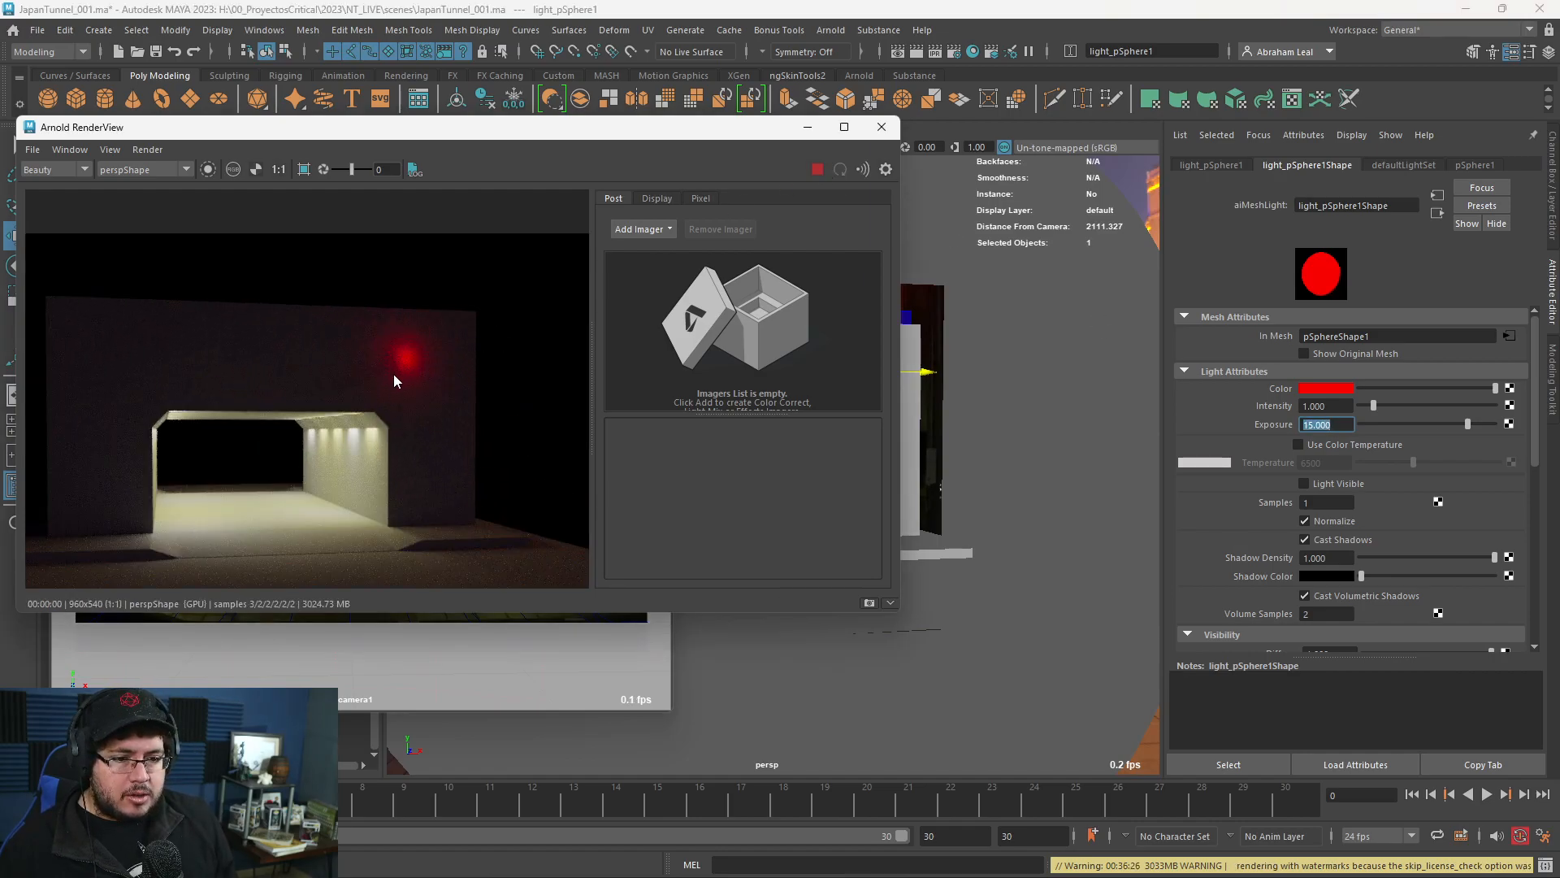
Switch the render camera to ShotcamShape and restart the render with the red glow in frame.
click(142, 169)
click(130, 208)
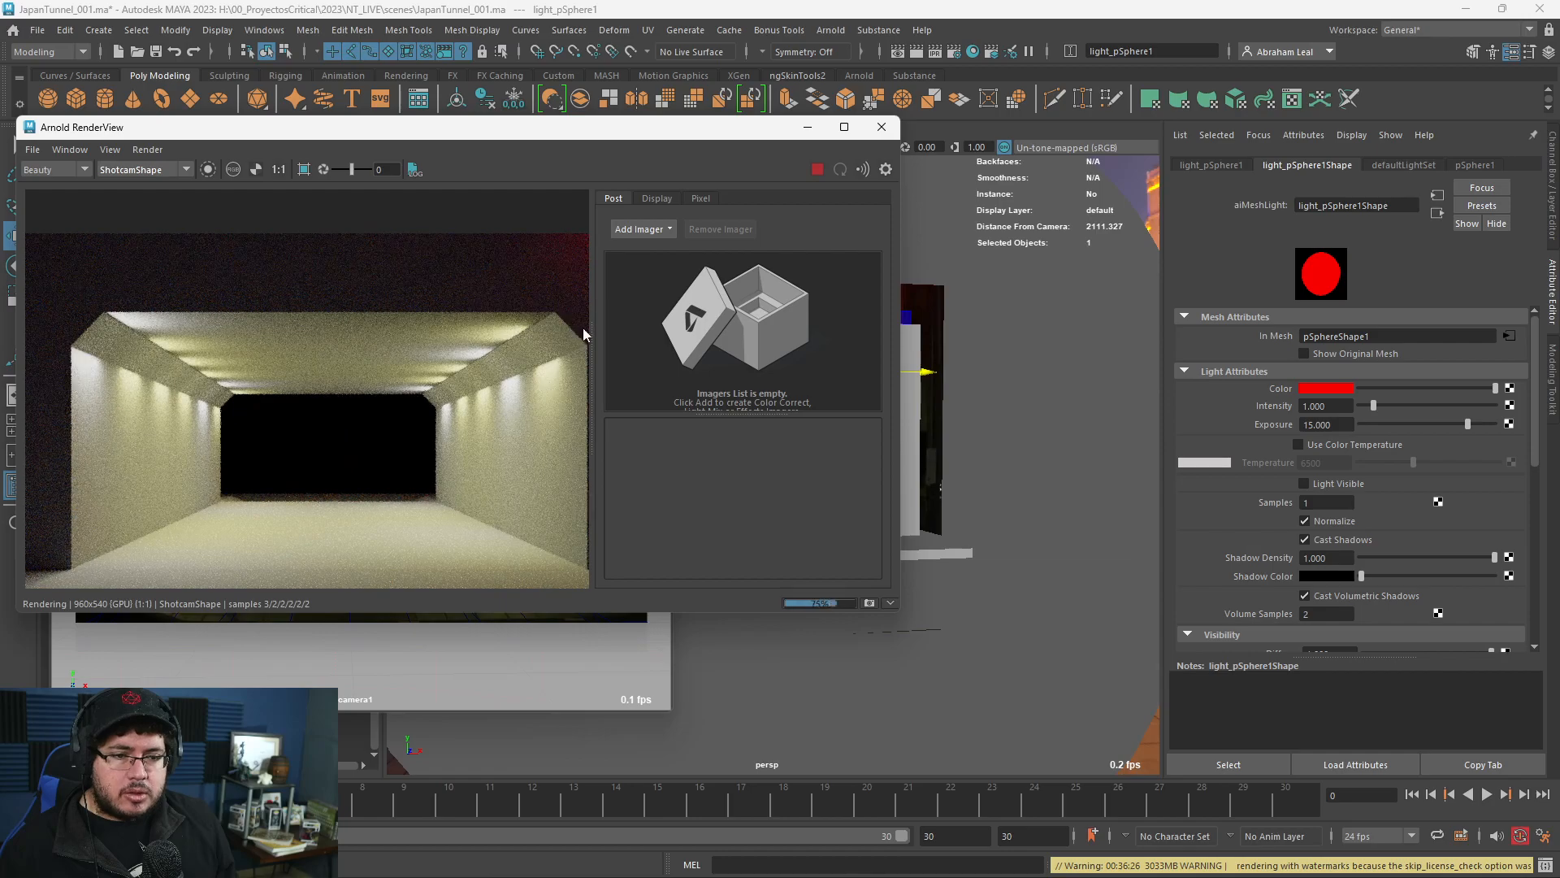
scroll(375, 348, down, 2)
middle_drag(375, 342, 305, 330)
click(818, 169)
click(816, 169)
key(w)
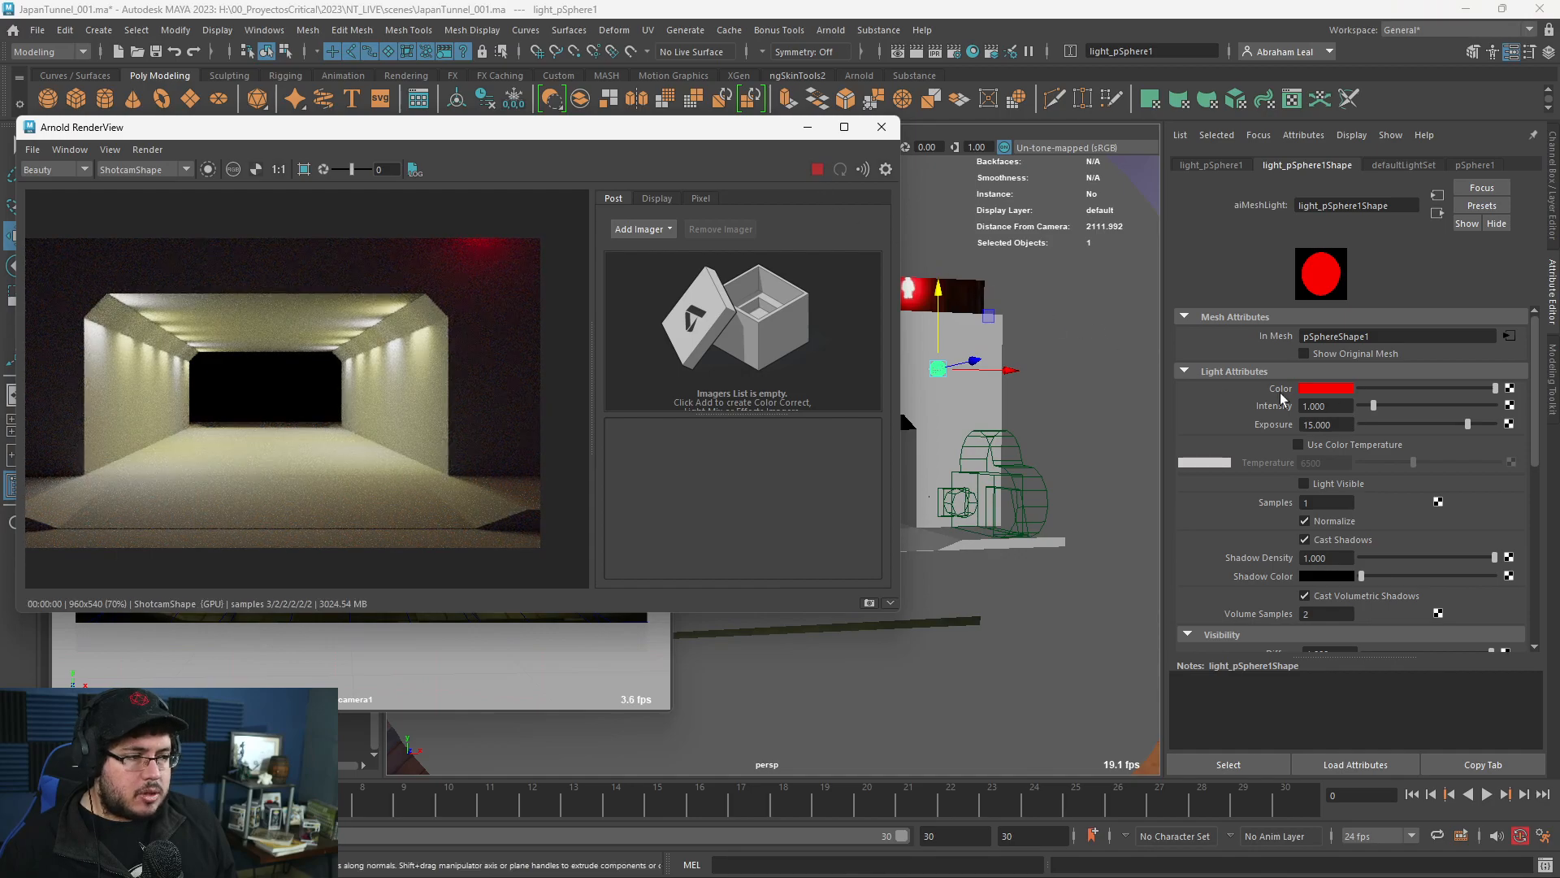
Compare the render with the reference photo and set the red mesh light's Exposure to 17.
key(alt+Tab)
key(alt+Tab)
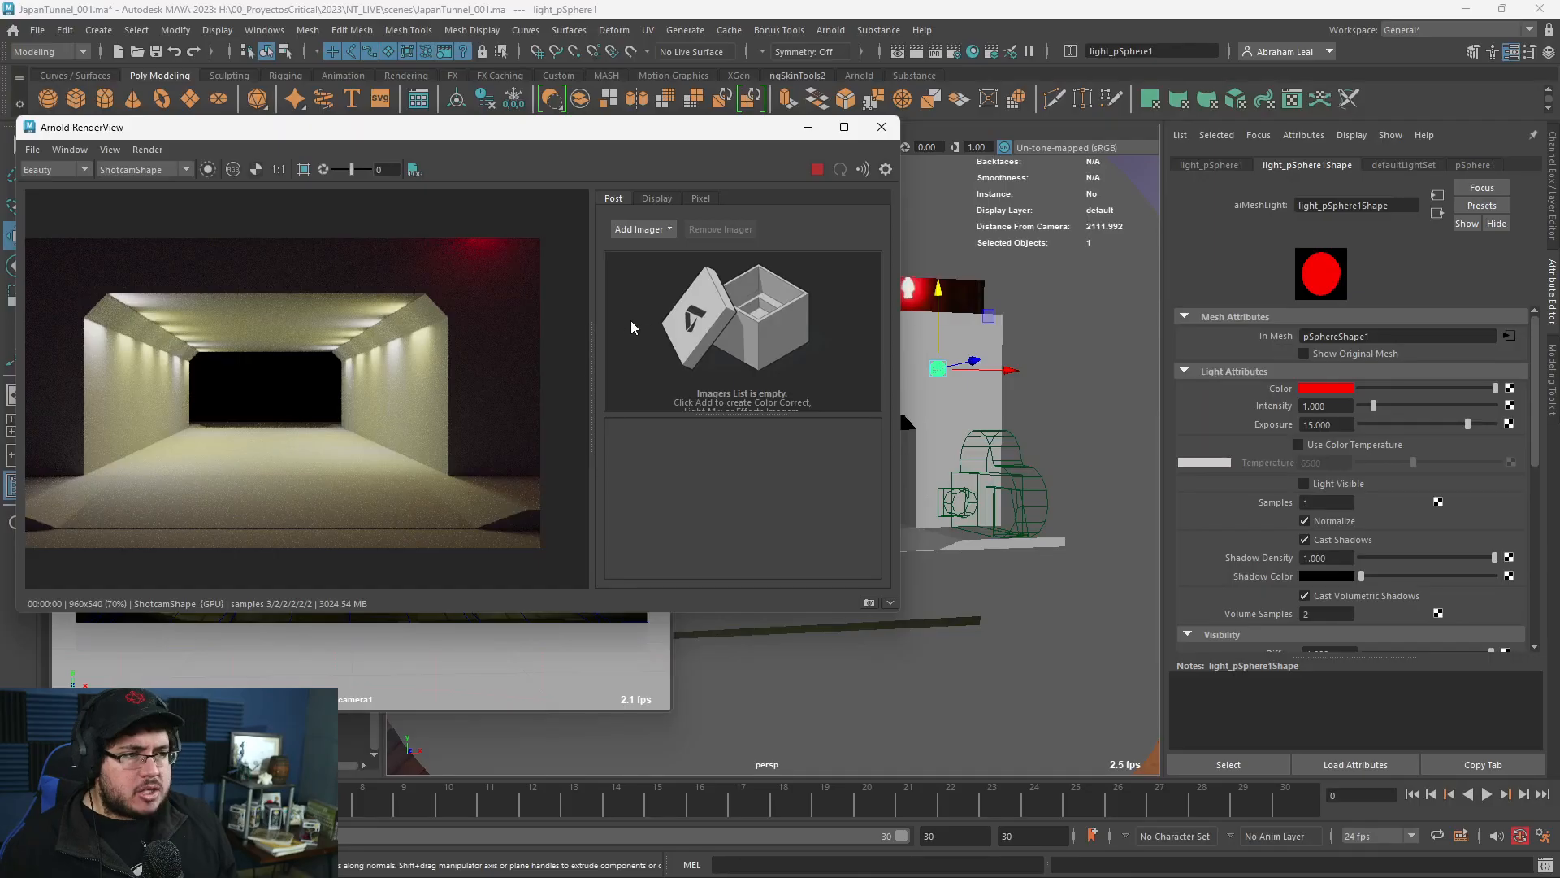
key(alt+Tab)
key(alt+Tab)
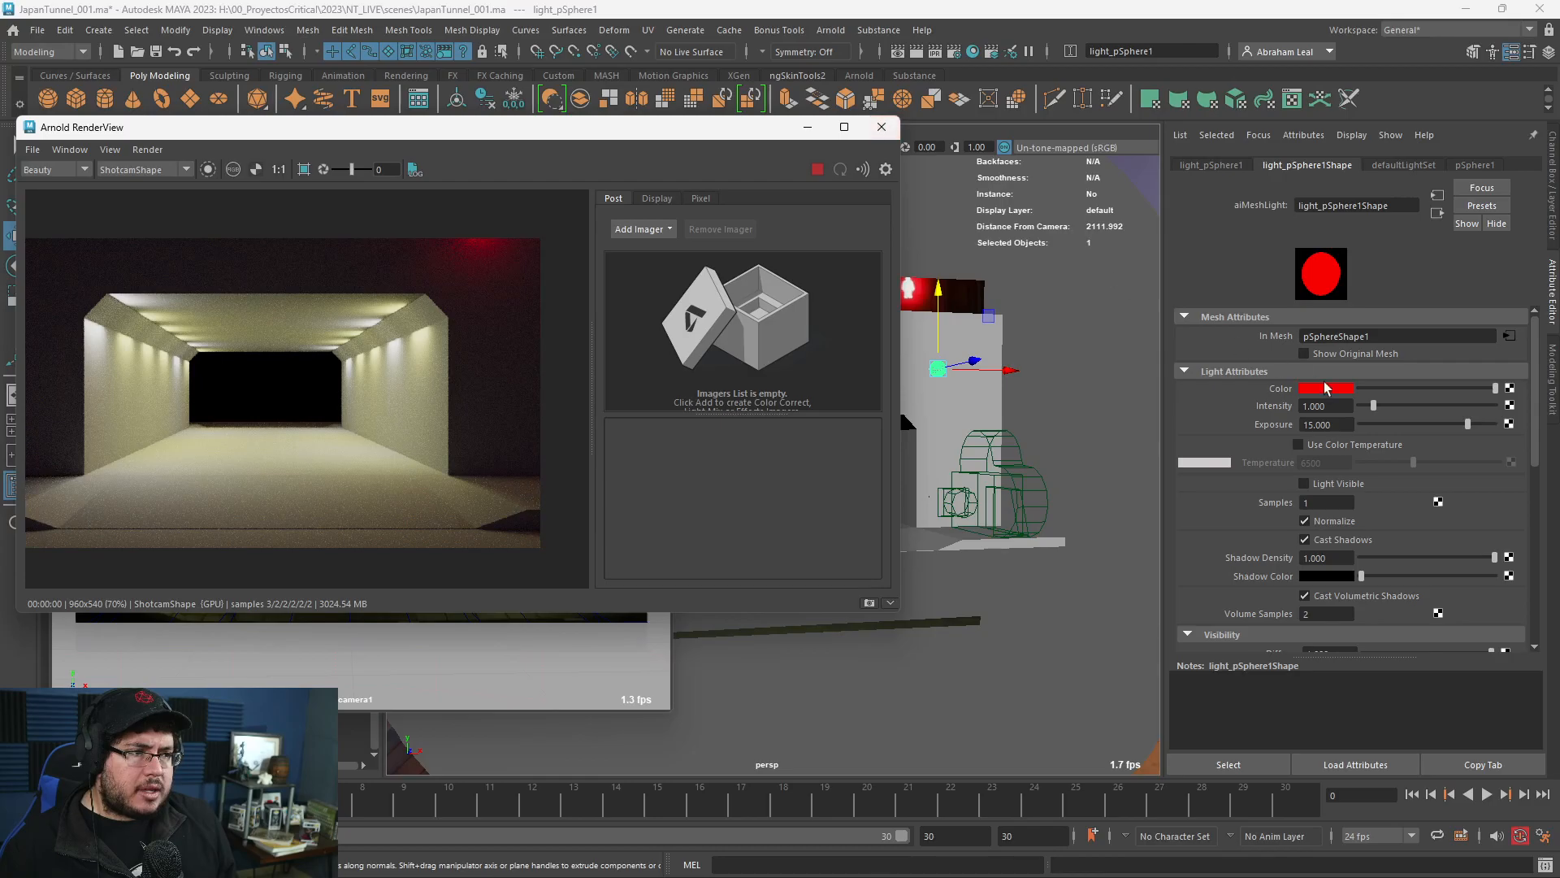
double_click(1344, 420)
text(17)
key(Return)
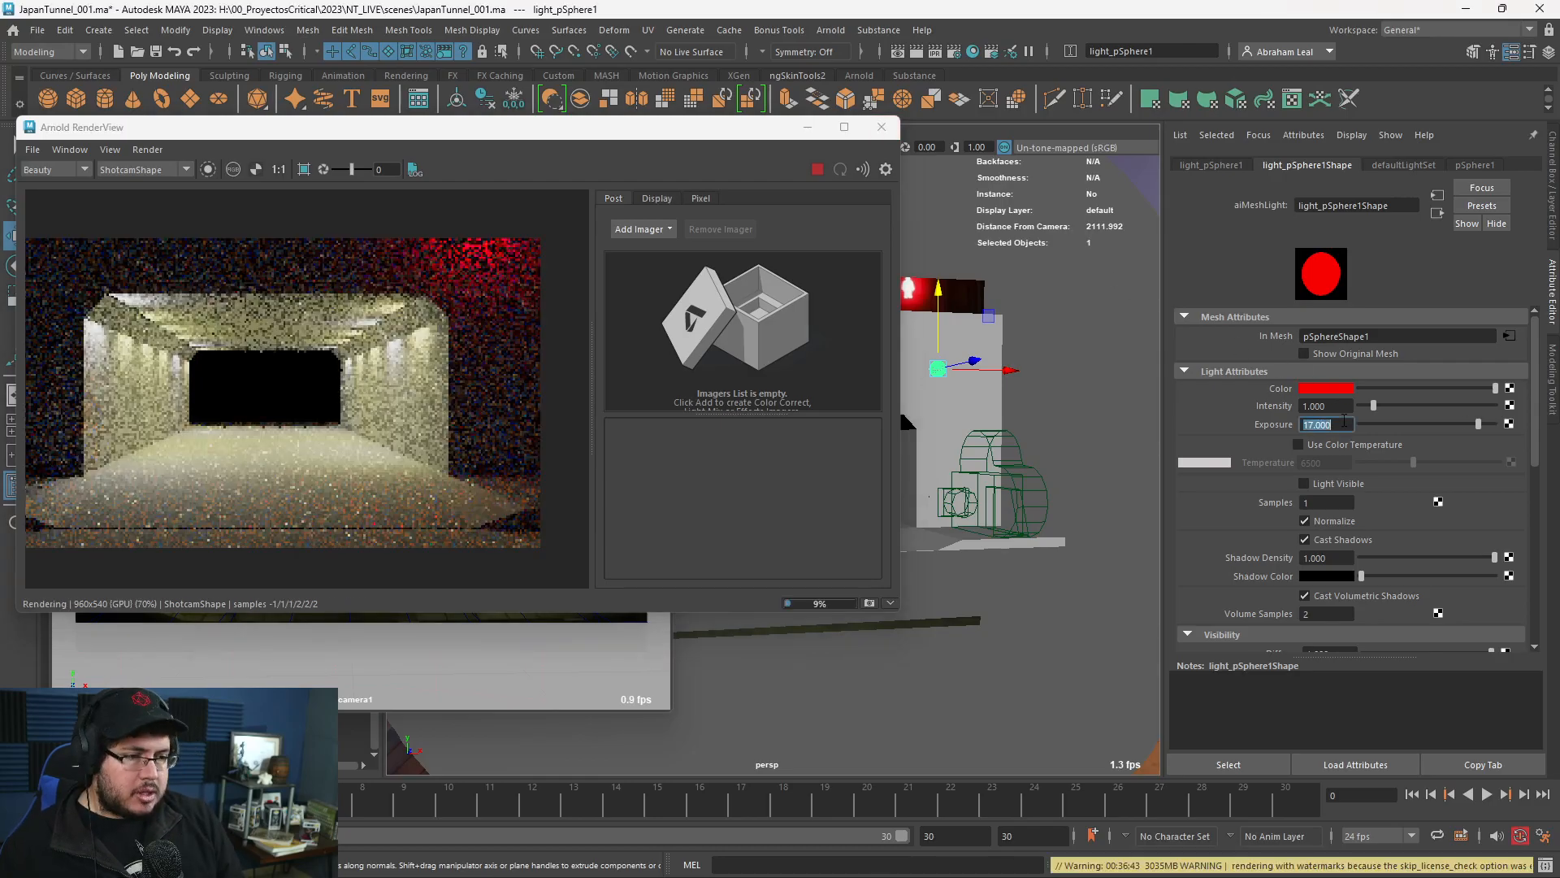
Lower the mesh light sphere slightly and check its red glow in the render.
drag(940, 286, 938, 295)
scroll(369, 277, down, 2)
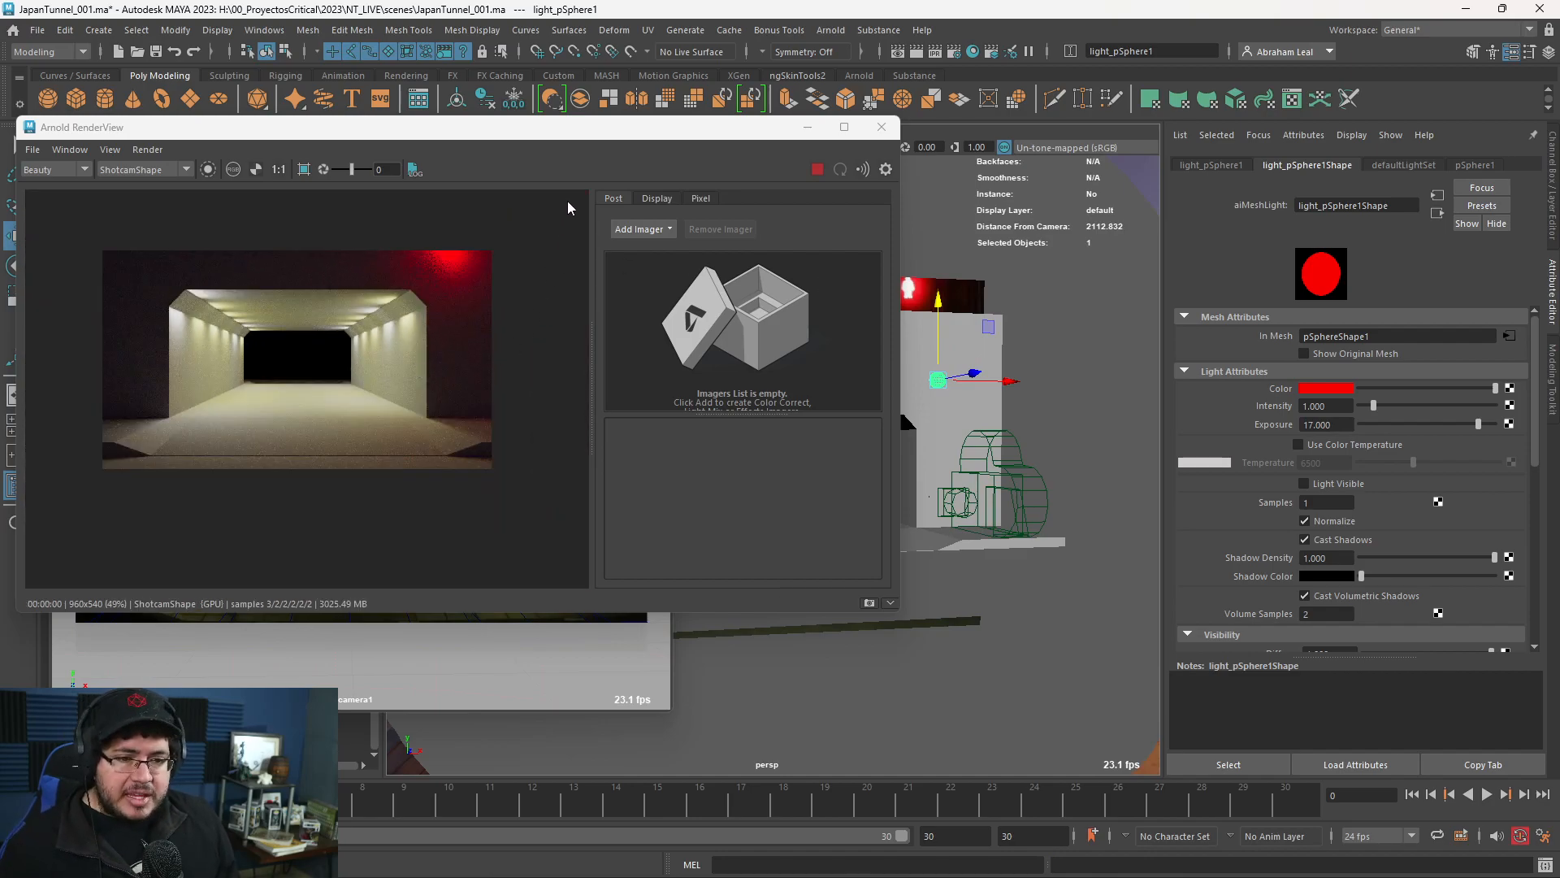
scroll(296, 407, up, 2)
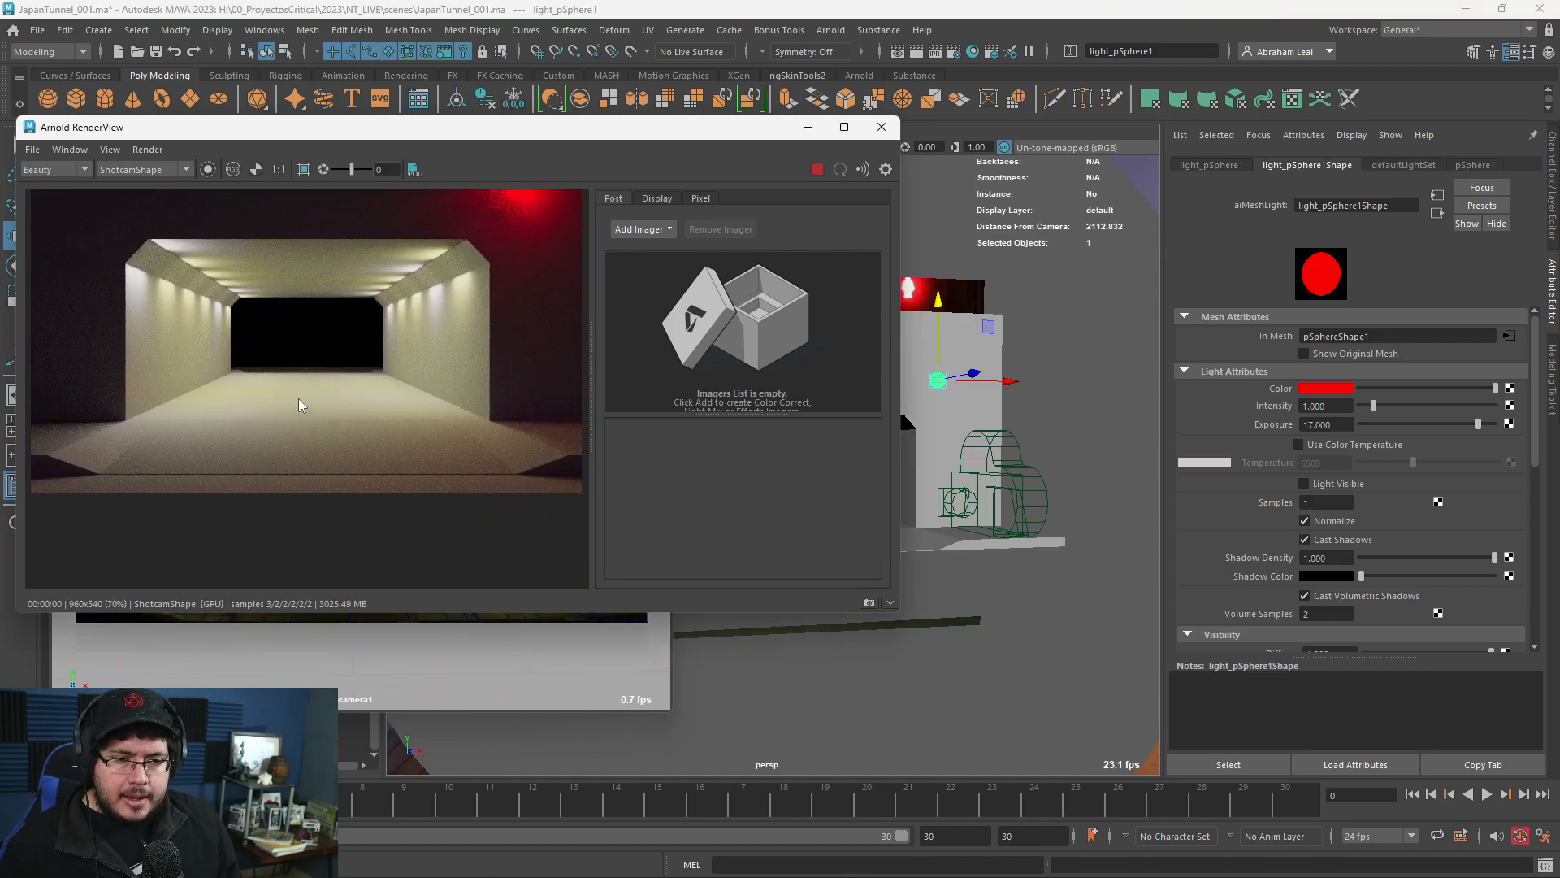
Stop the render and examine the red glow and the tunnel lighting in the rendered image.
click(816, 169)
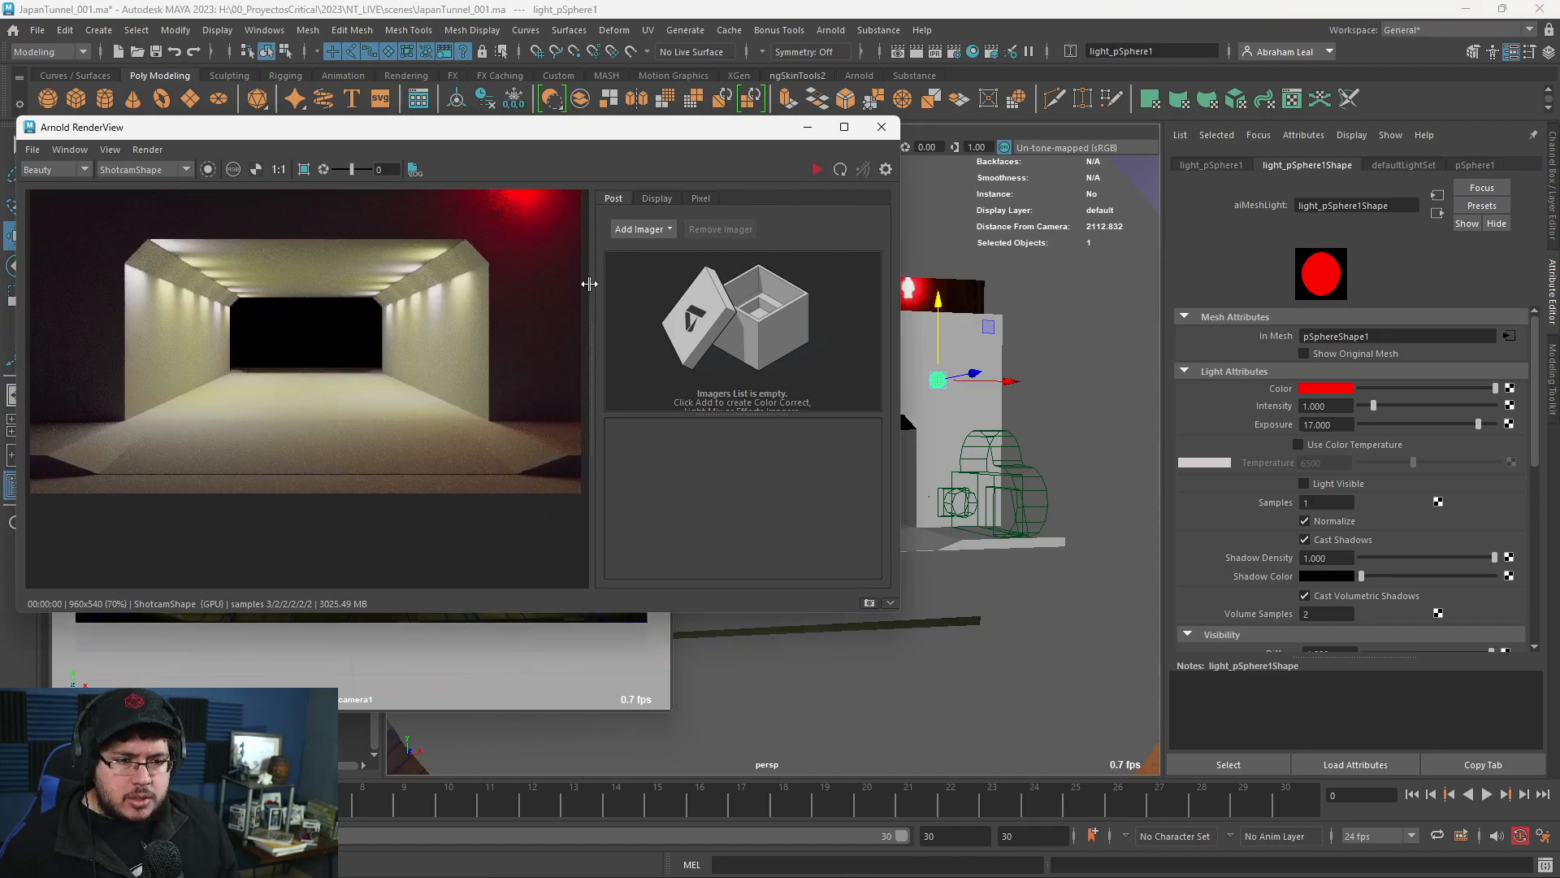
scroll(374, 341, down, 2)
scroll(345, 367, up, 1)
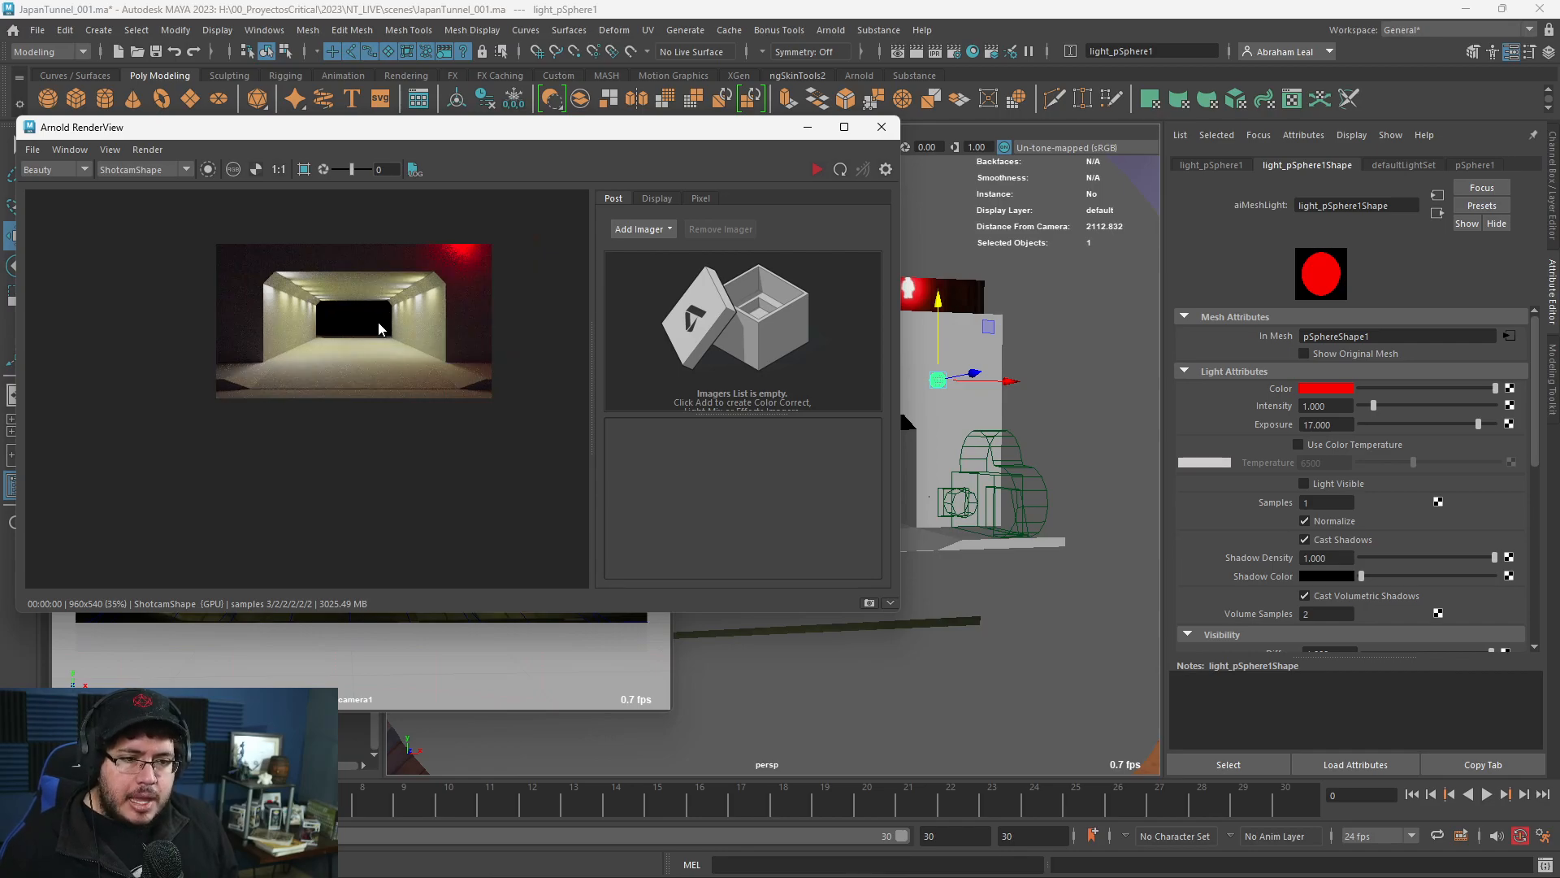
scroll(378, 323, up, 1)
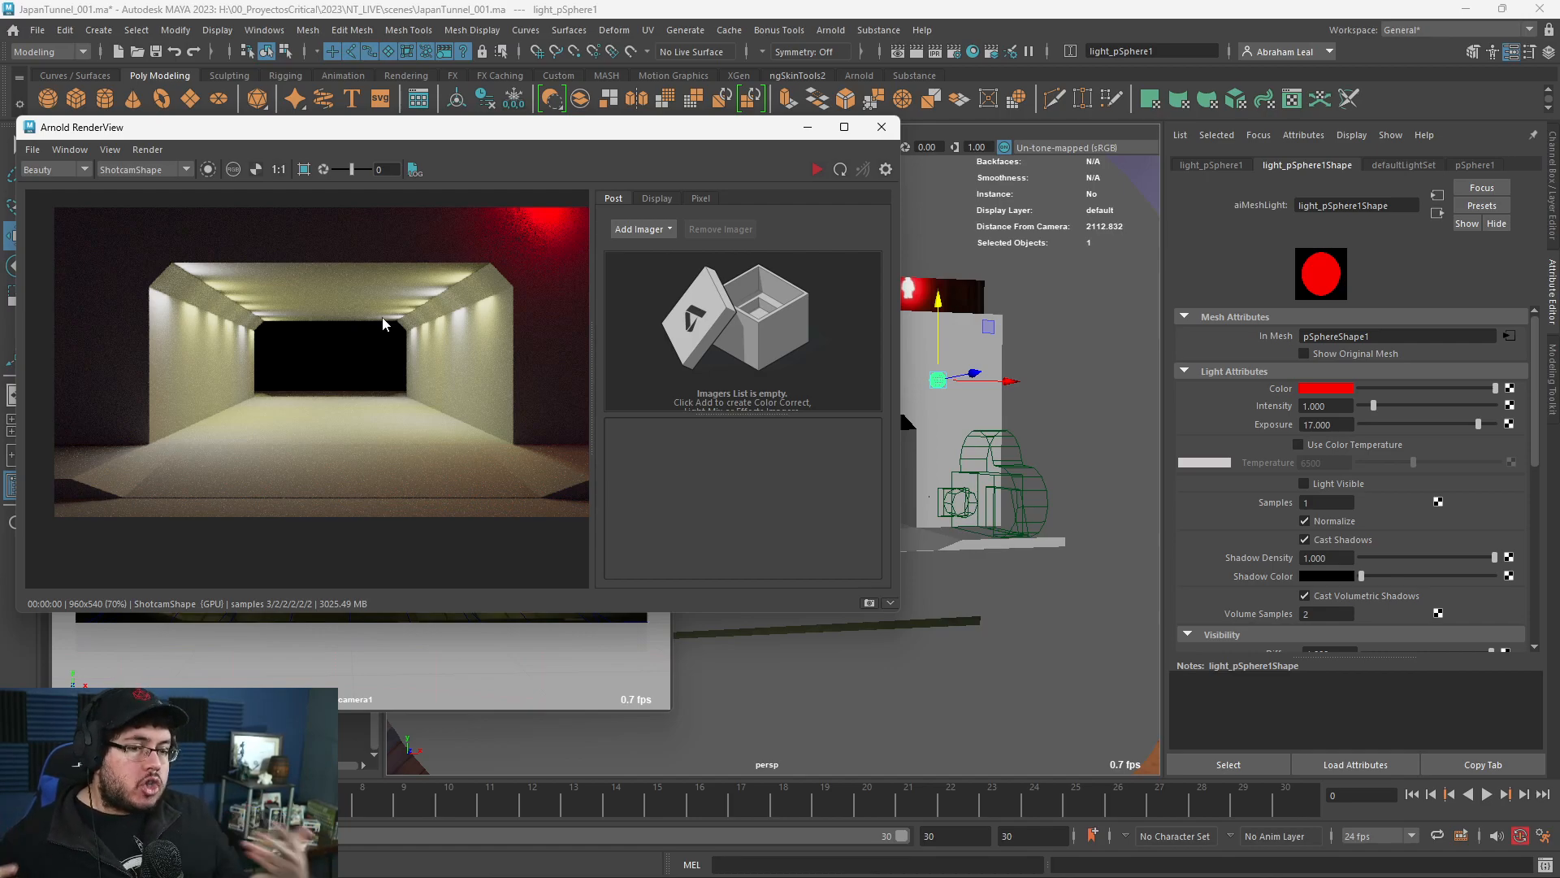
scroll(368, 325, down, 1)
scroll(368, 327, up, 1)
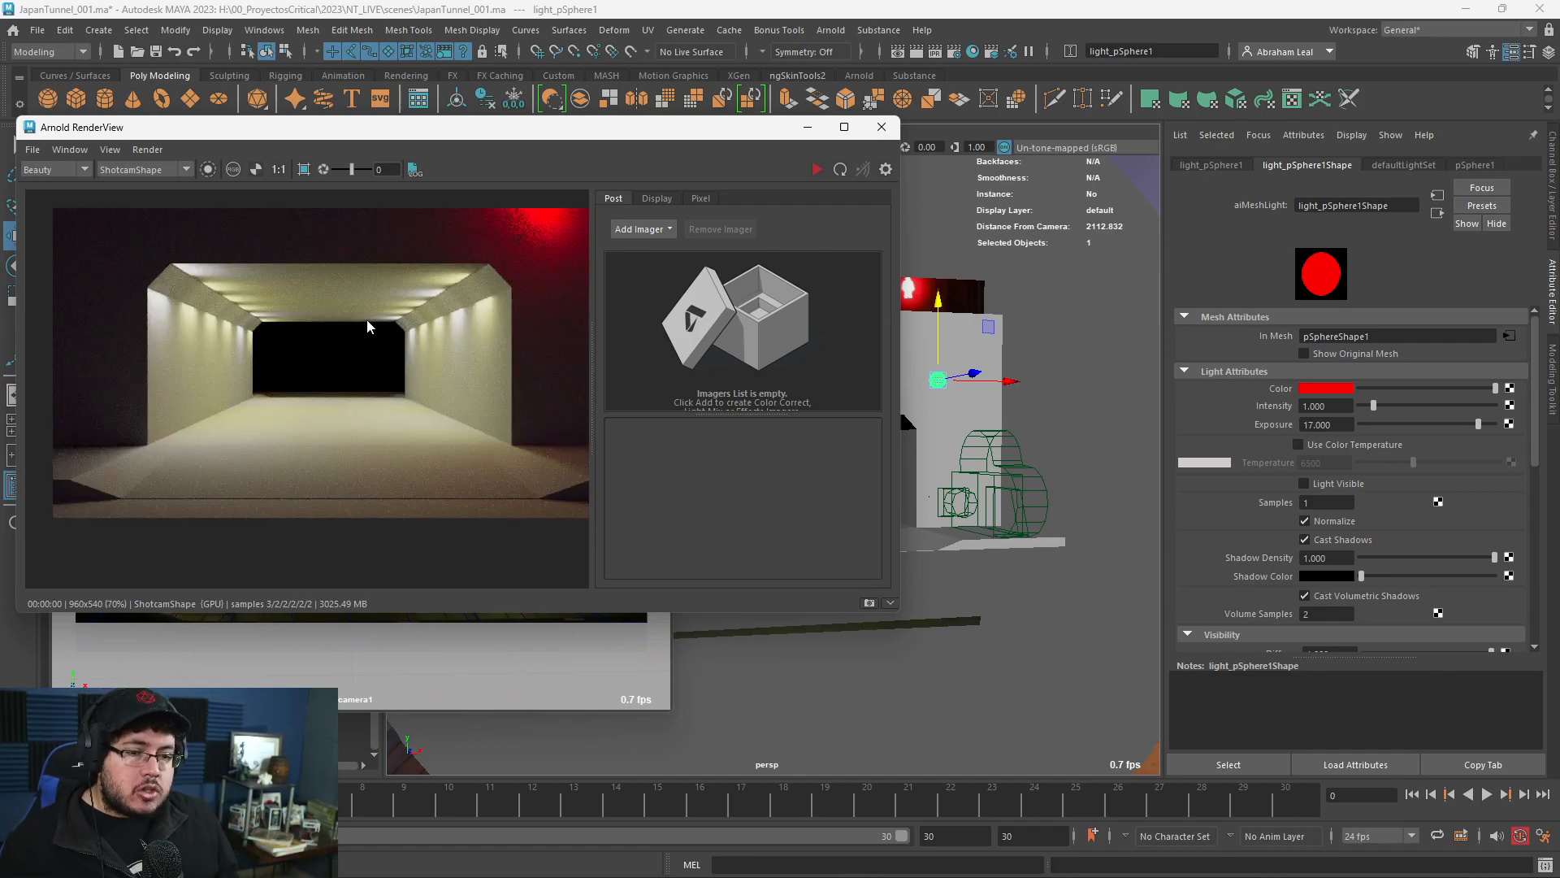